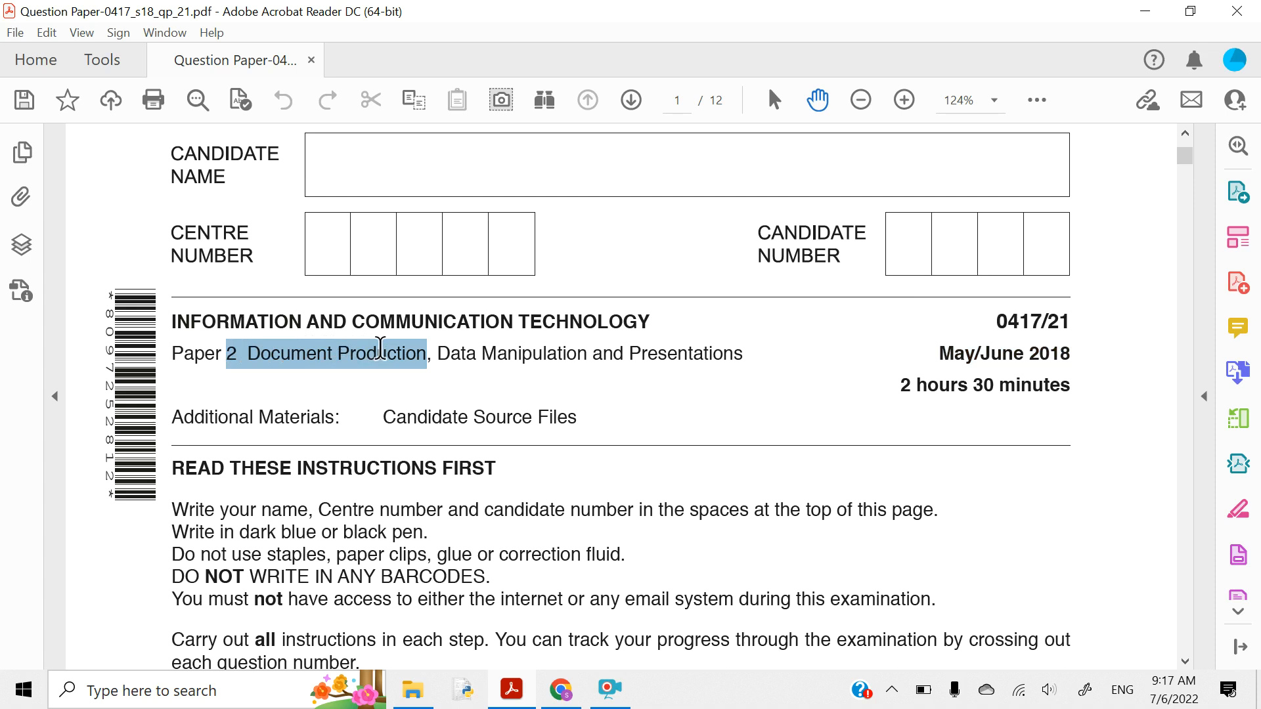
# - Highlight the paper title and the May/June 2018 exam date in yellow
pyautogui.moveTo(380, 349); pyautogui.dragTo(715, 348)
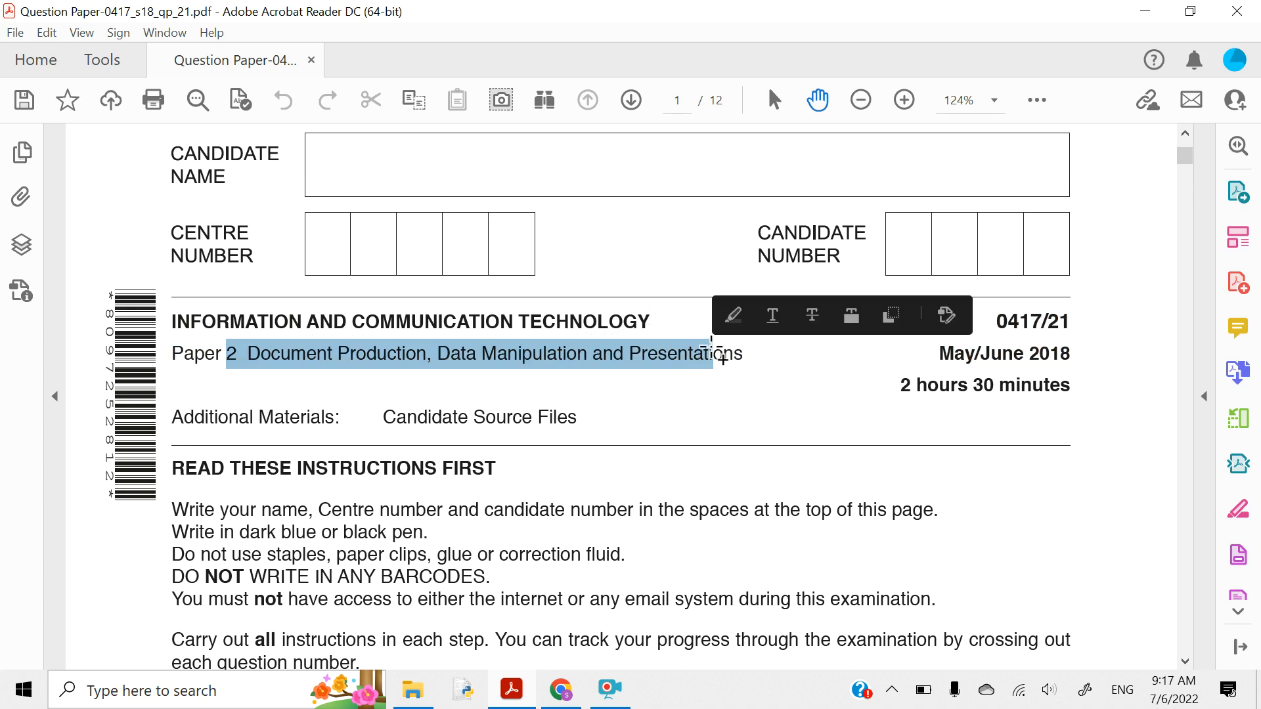
pyautogui.click(733, 317)
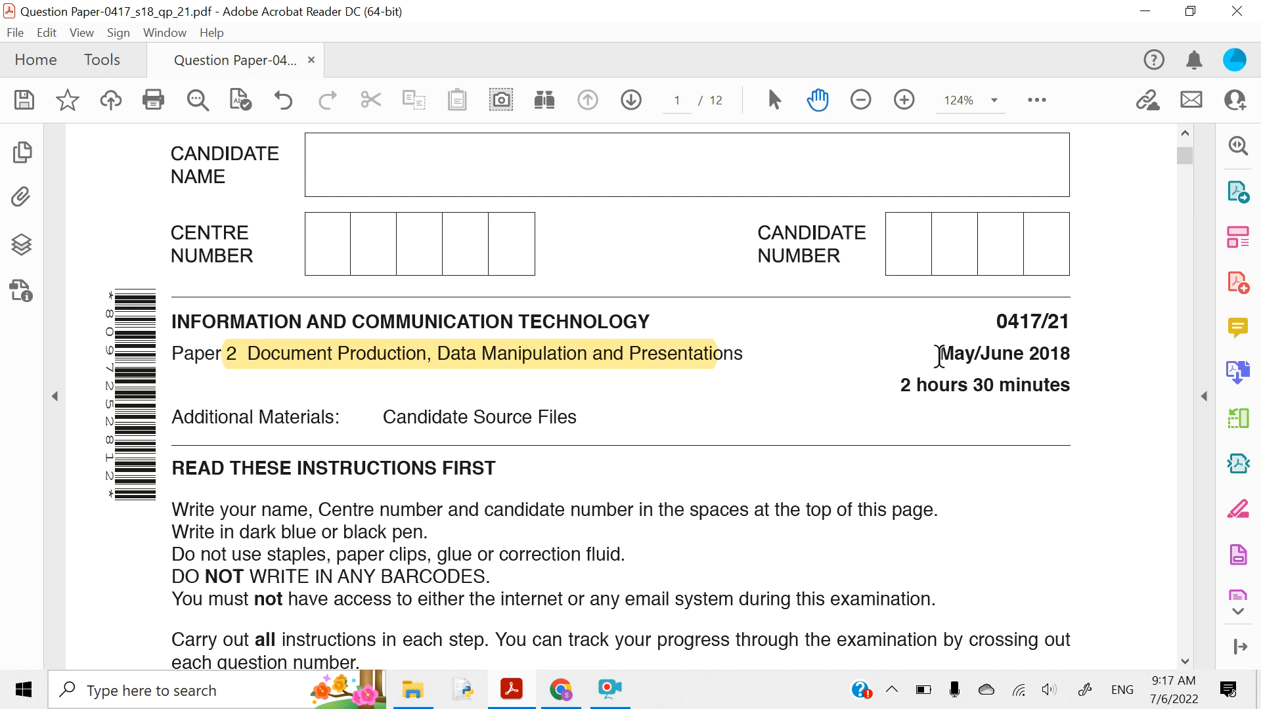
pyautogui.moveTo(940, 356); pyautogui.dragTo(1072, 358)
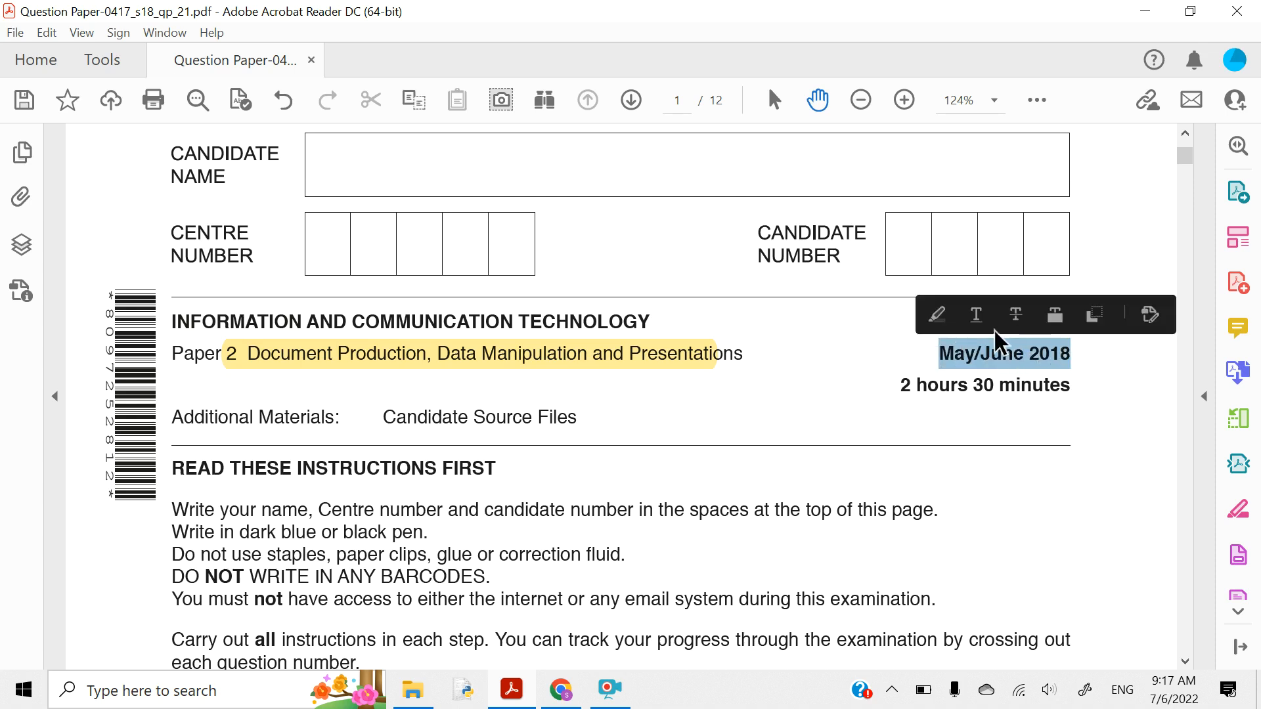
pyautogui.click(937, 316)
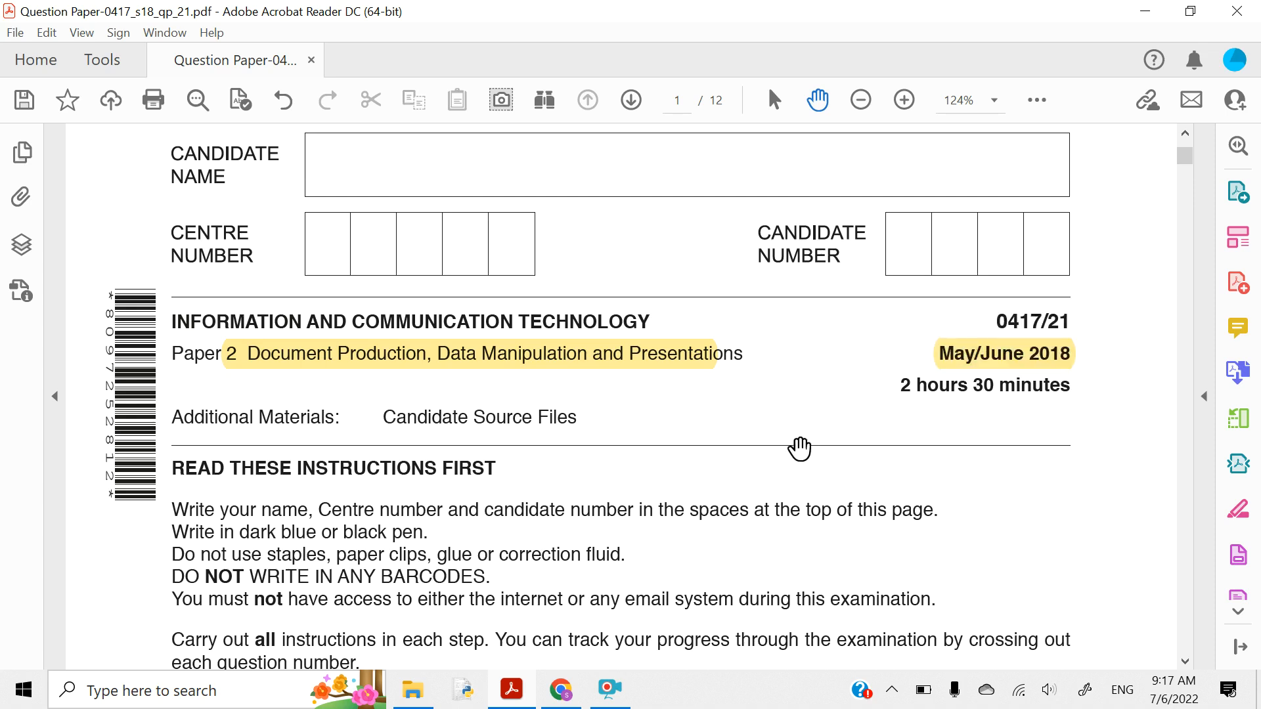
# - Highlight the Task 1 – Evidence Document and Task 2 – Document headings in yellow
pyautogui.scroll(-12, 800, 449)
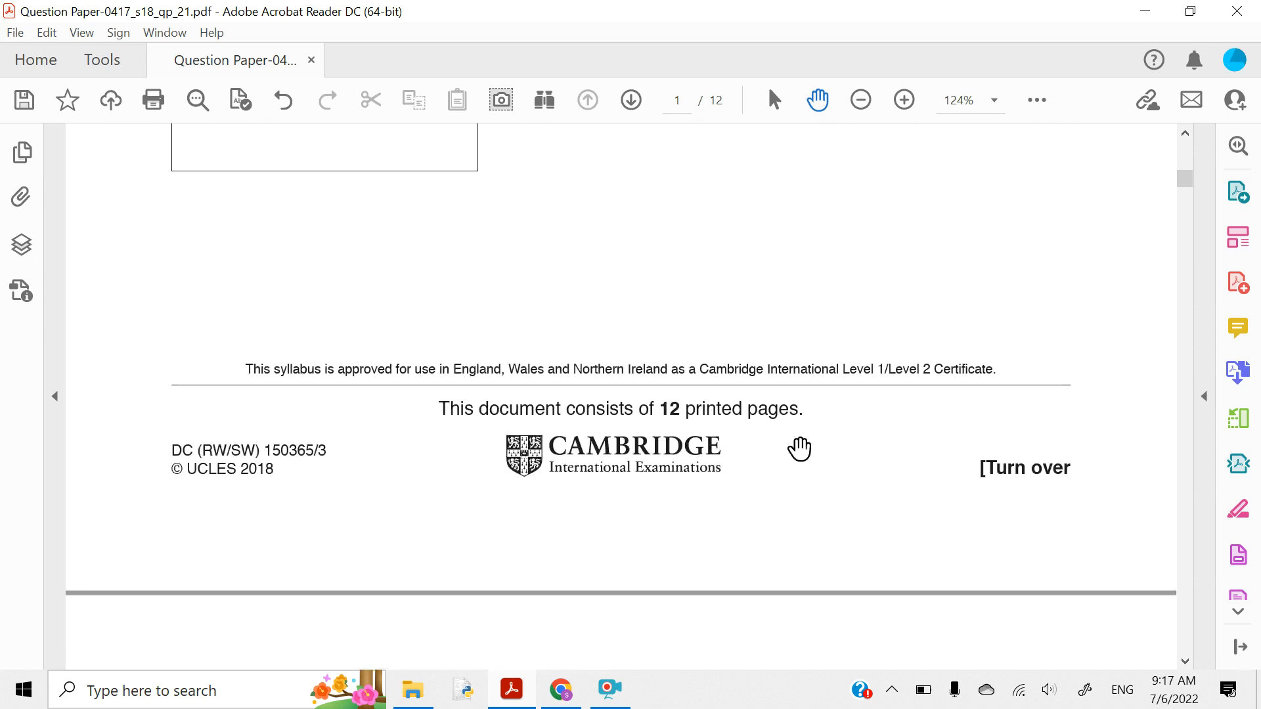
pyautogui.scroll(-10, 800, 449)
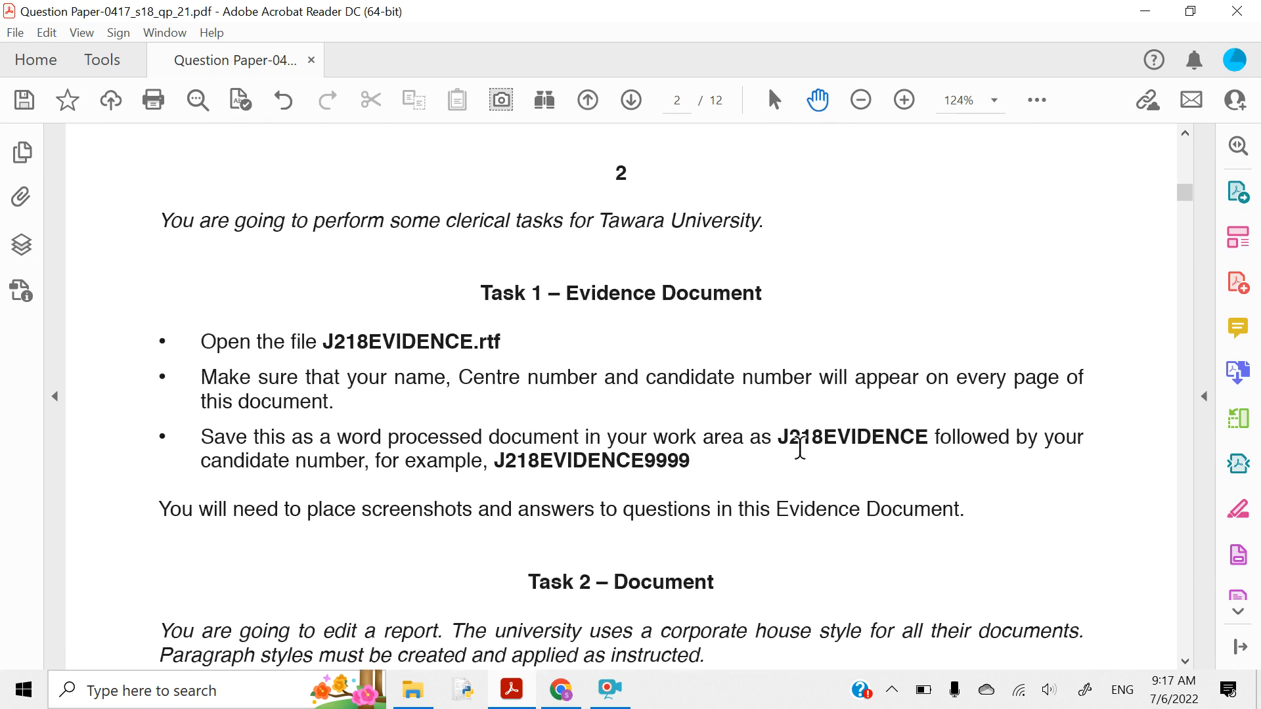
pyautogui.scroll(-1, 800, 450)
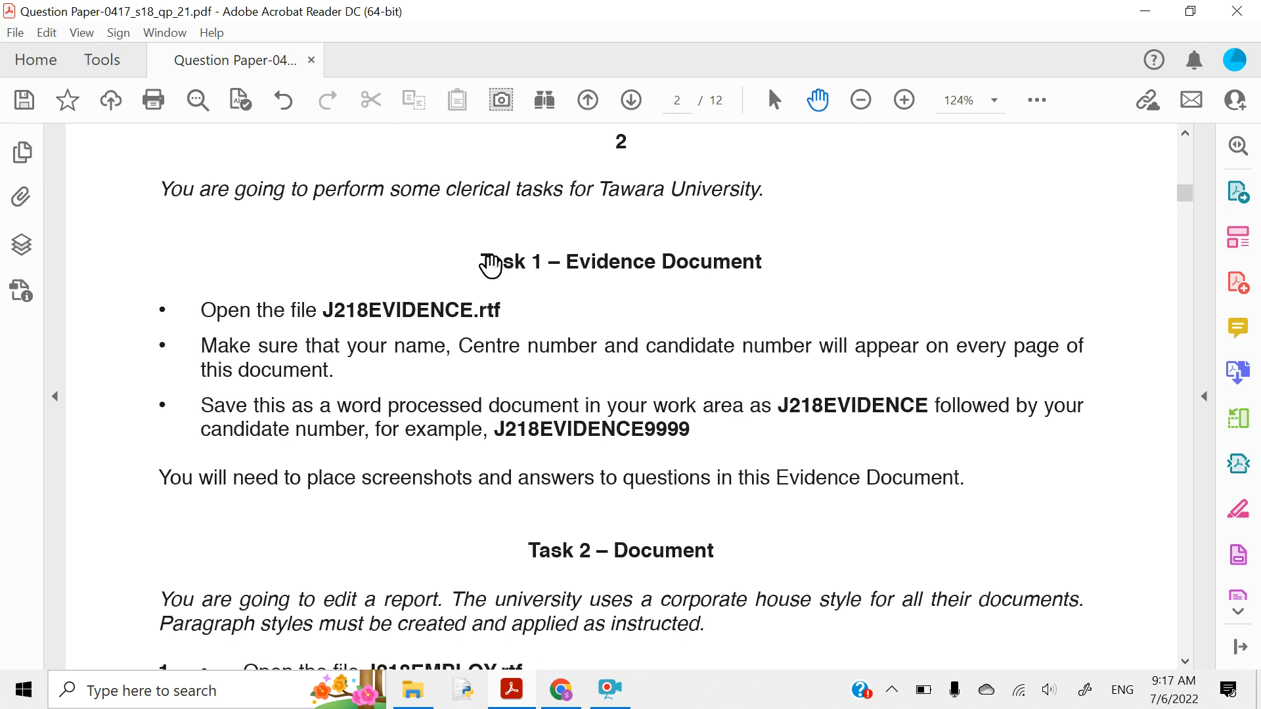
pyautogui.moveTo(482, 262); pyautogui.dragTo(769, 262)
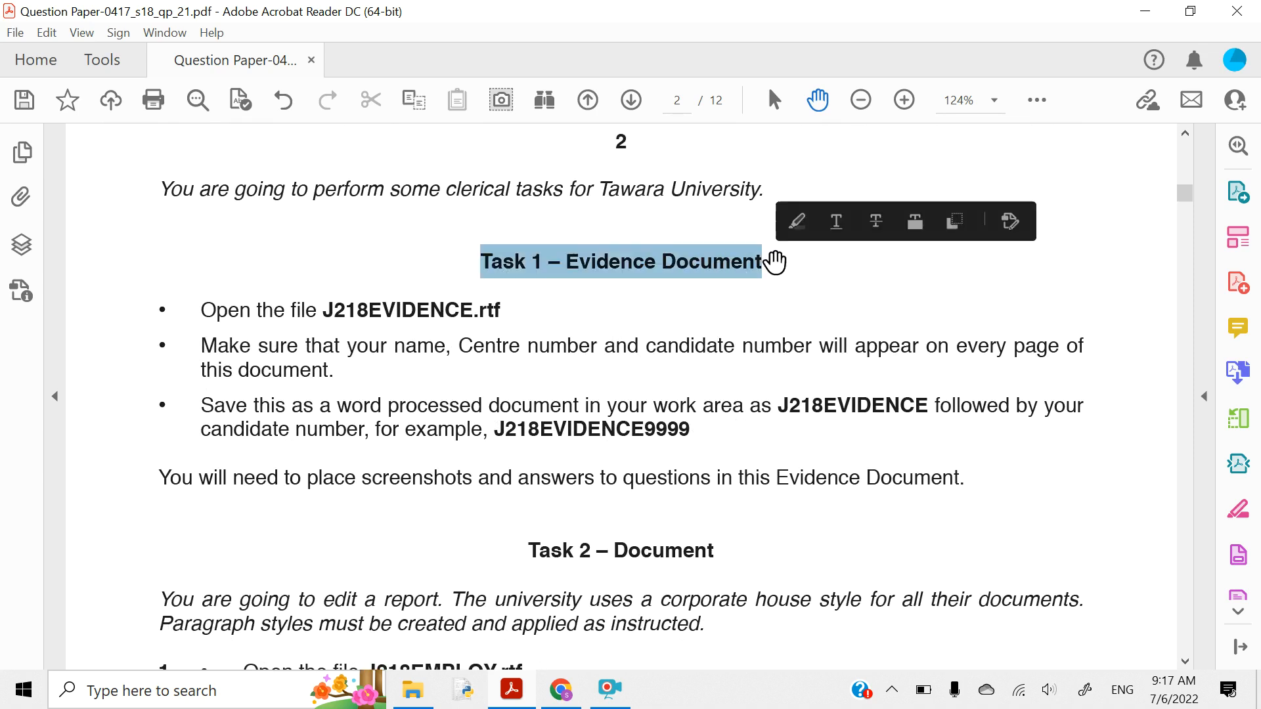
pyautogui.click(795, 224)
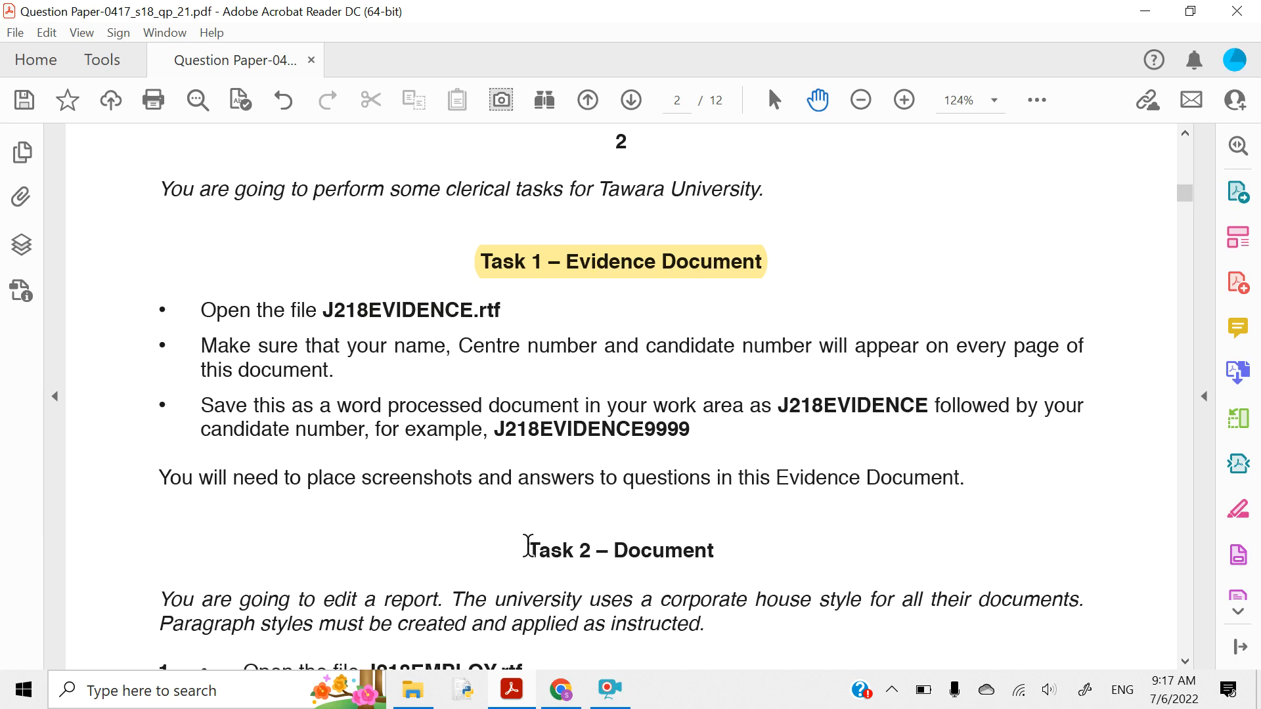
pyautogui.moveTo(527, 545); pyautogui.dragTo(723, 541)
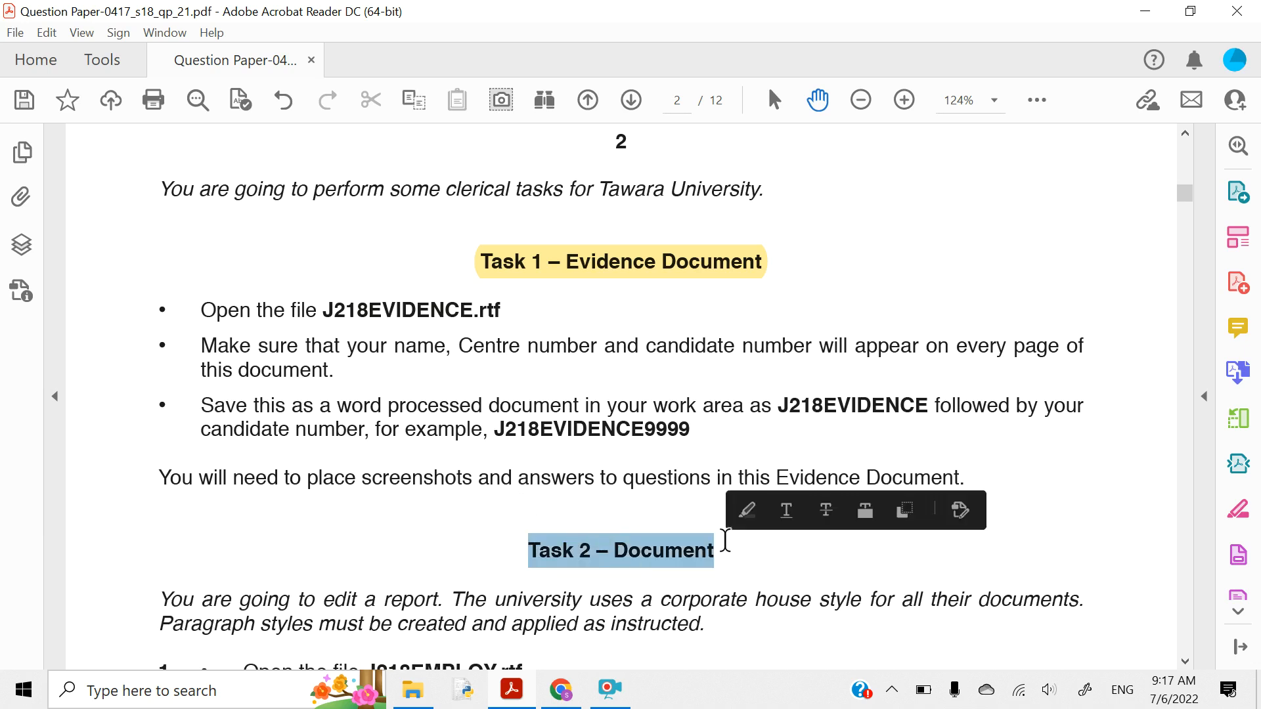
pyautogui.click(749, 511)
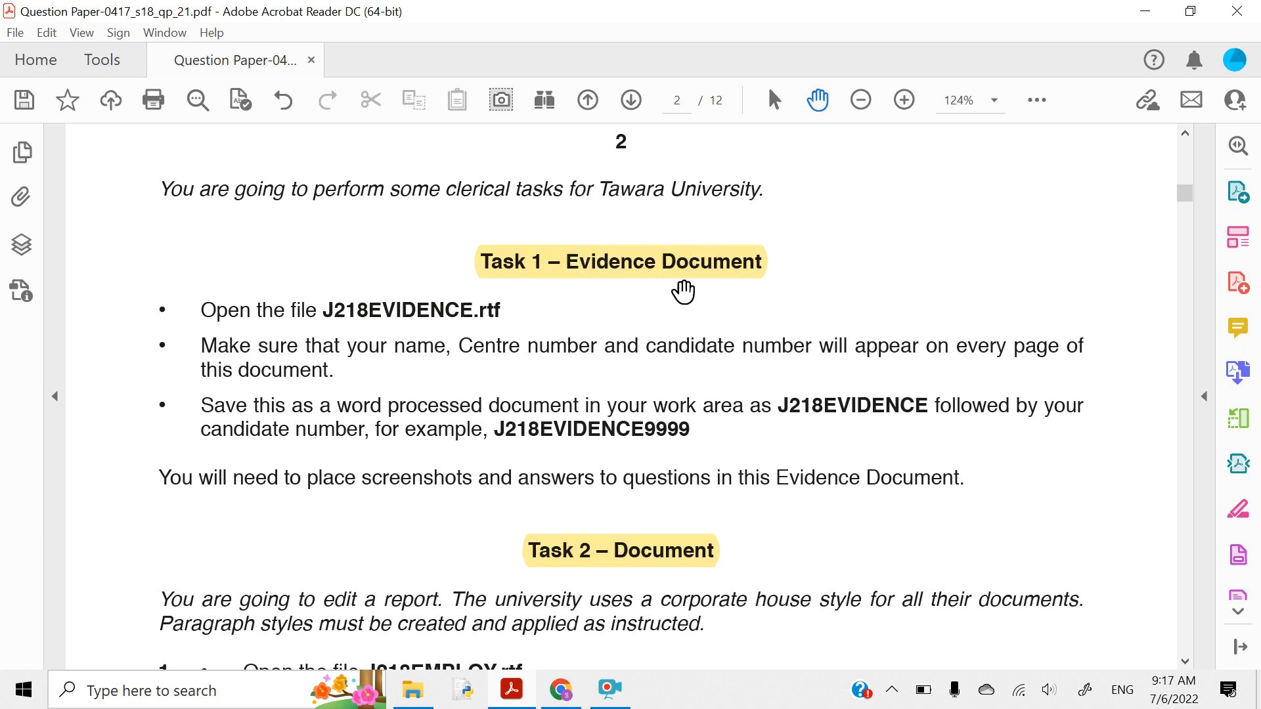
# - Highlight the file name J218EVIDENCE.rtf in yellow, then bring up File Explorer
pyautogui.scroll(-2, 416, 281)
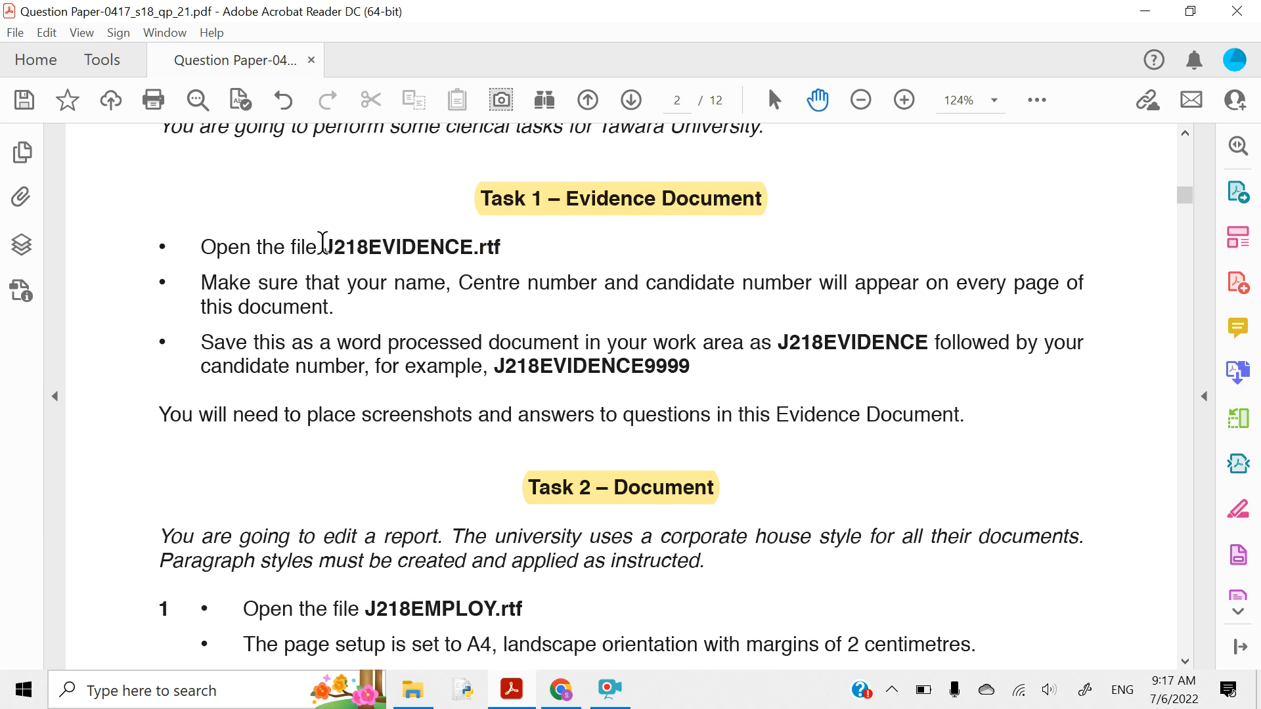
pyautogui.moveTo(323, 247); pyautogui.dragTo(505, 239)
pyautogui.click(529, 207)
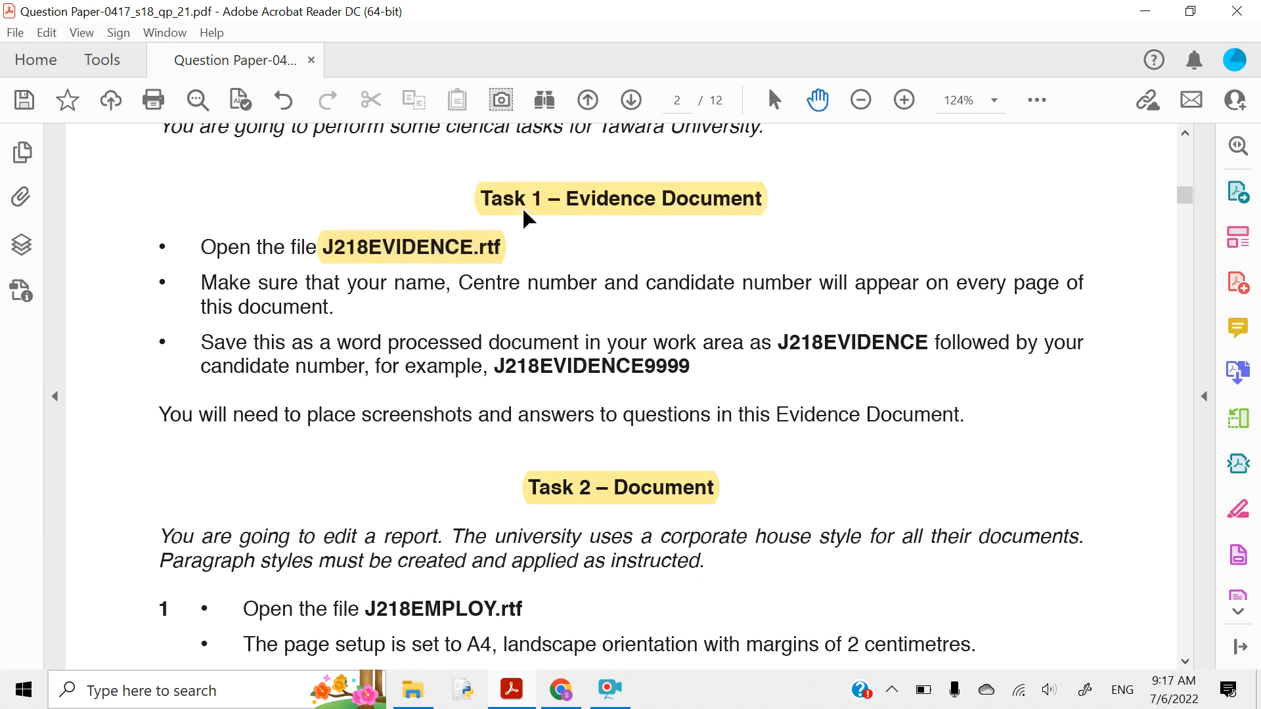
pyautogui.click(418, 703)
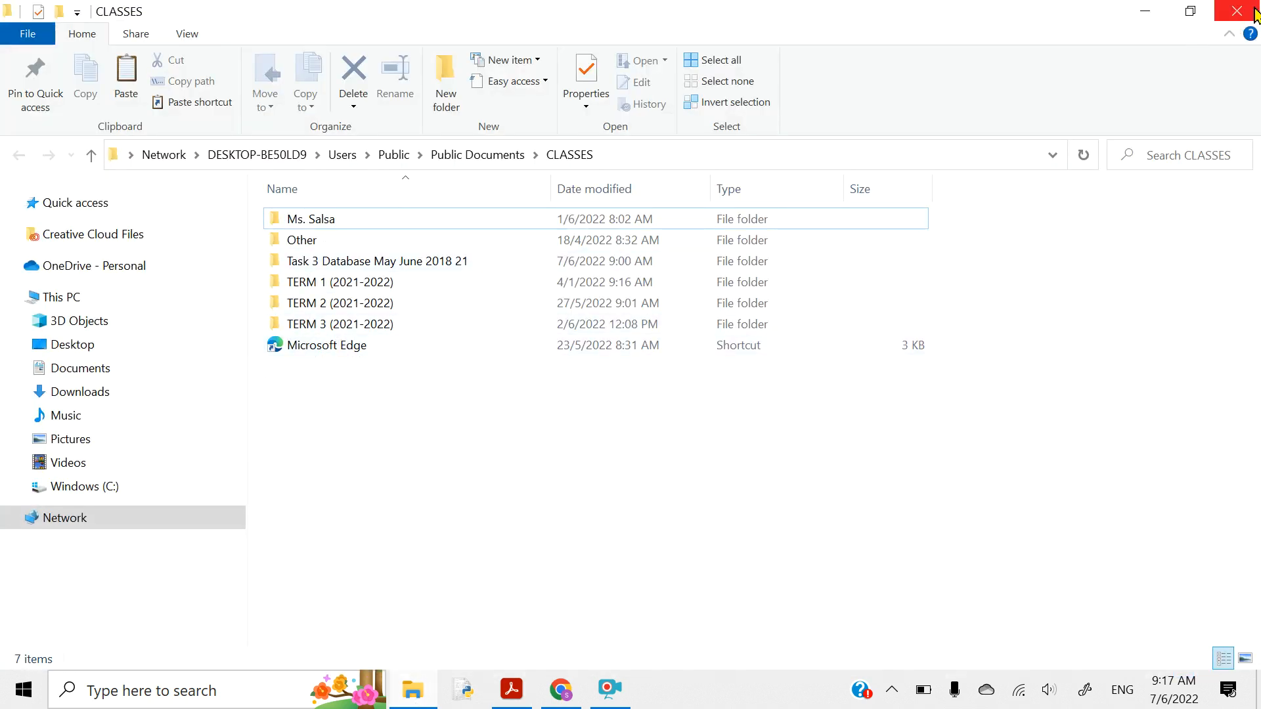
# - Open J218EVIDENCE.rtf from Task 3 Database > Source File in Word and enable editing
pyautogui.click(1144, 11)
pyautogui.click(1144, 11)
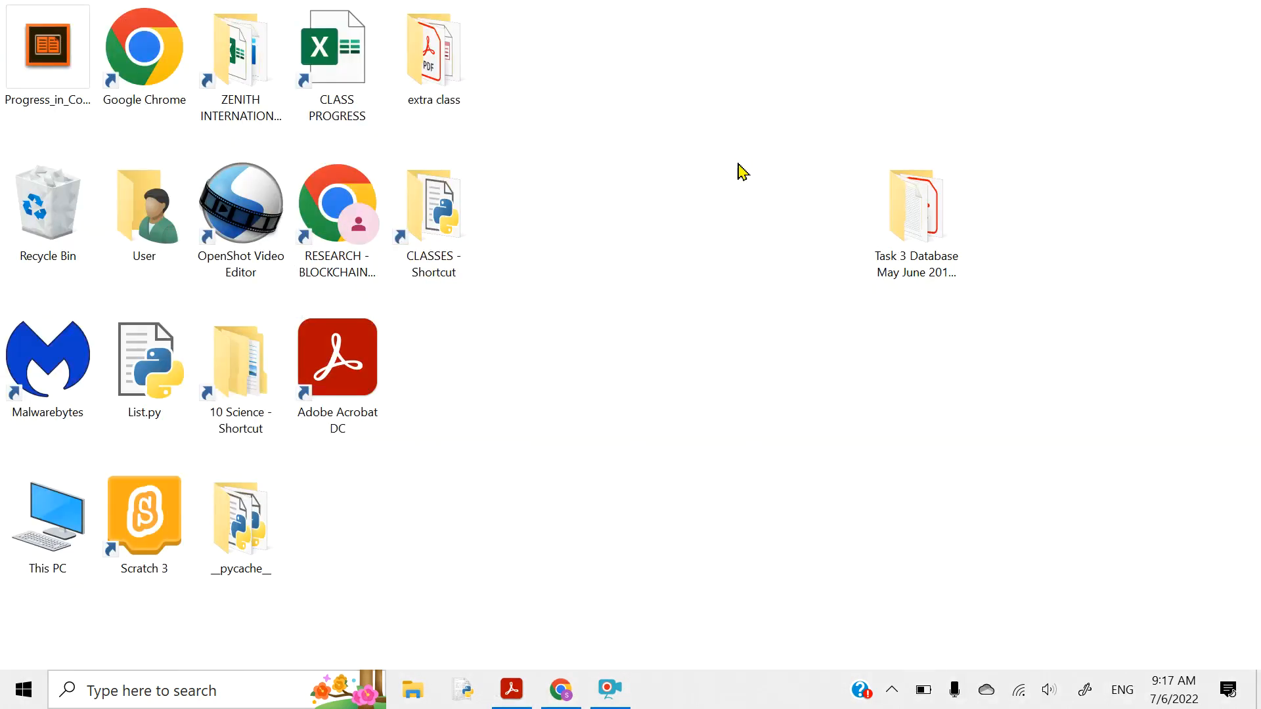
pyautogui.doubleClick(885, 218)
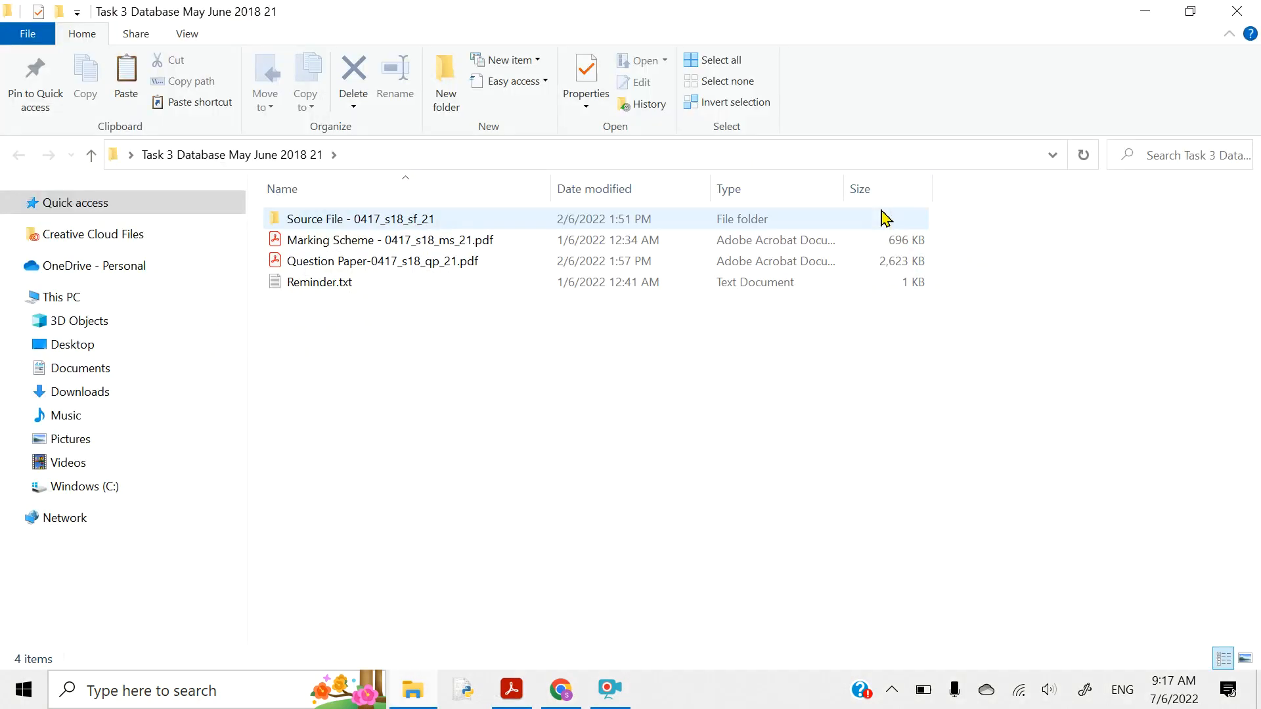
pyautogui.doubleClick(362, 218)
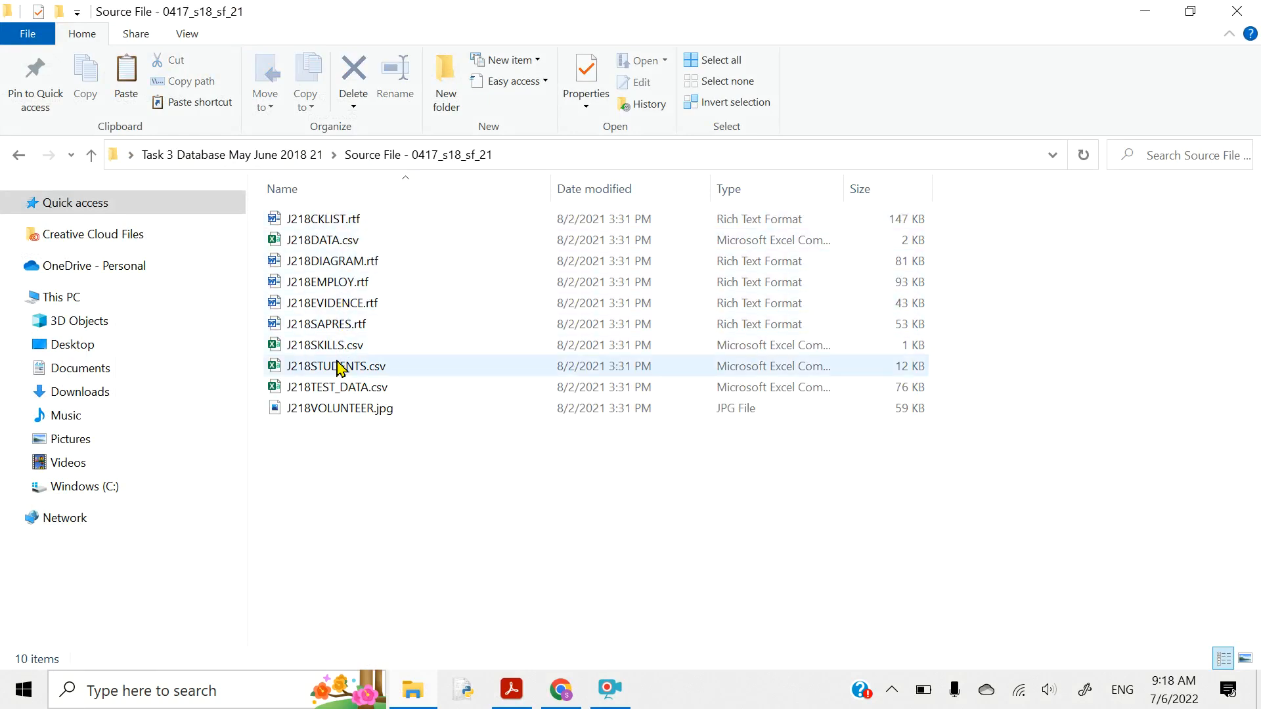
pyautogui.doubleClick(326, 309)
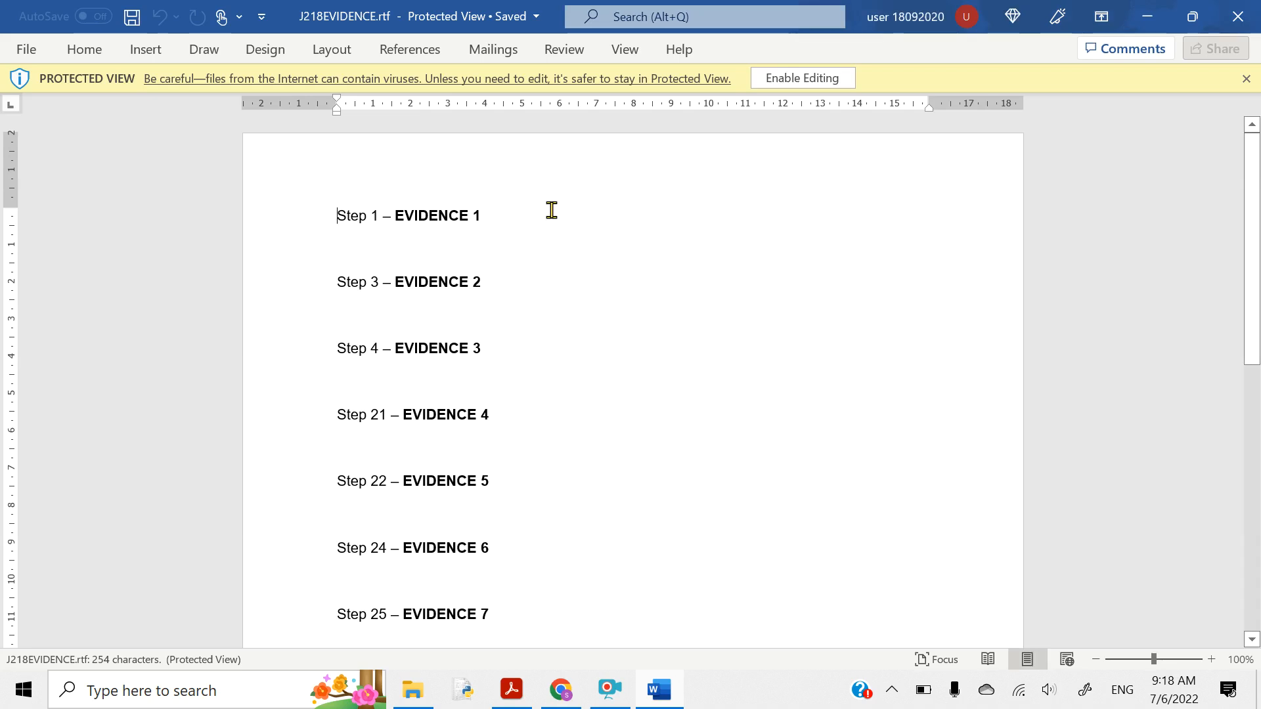
pyautogui.click(764, 86)
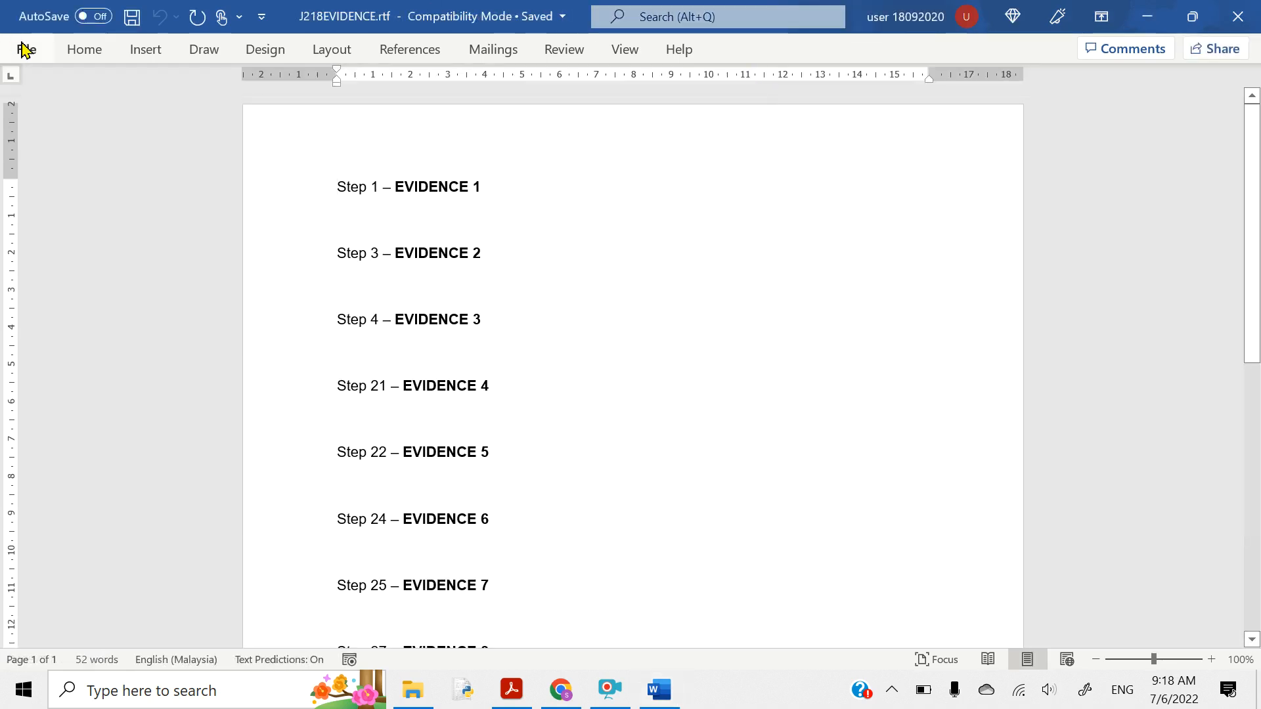
pyautogui.click(498, 687)
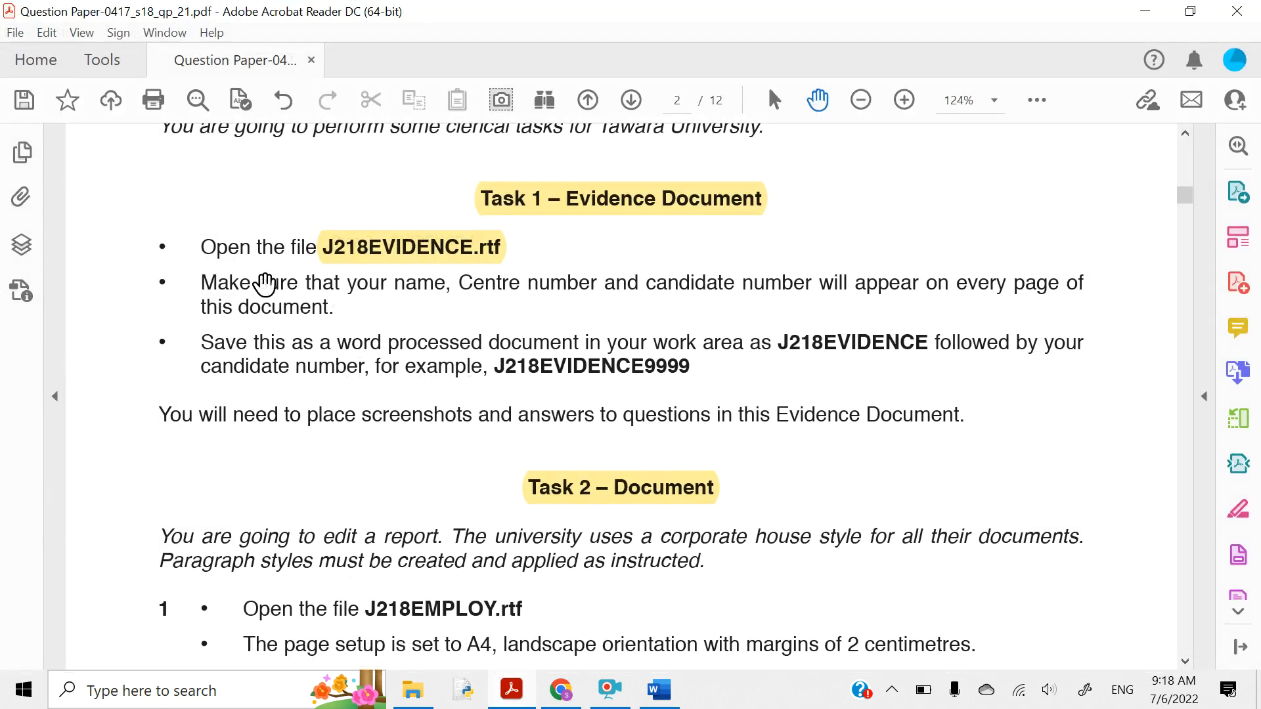
# - Highlight the name, Centre number and candidate number on every page requirement, then return to Word
pyautogui.moveTo(352, 285); pyautogui.dragTo(1060, 282)
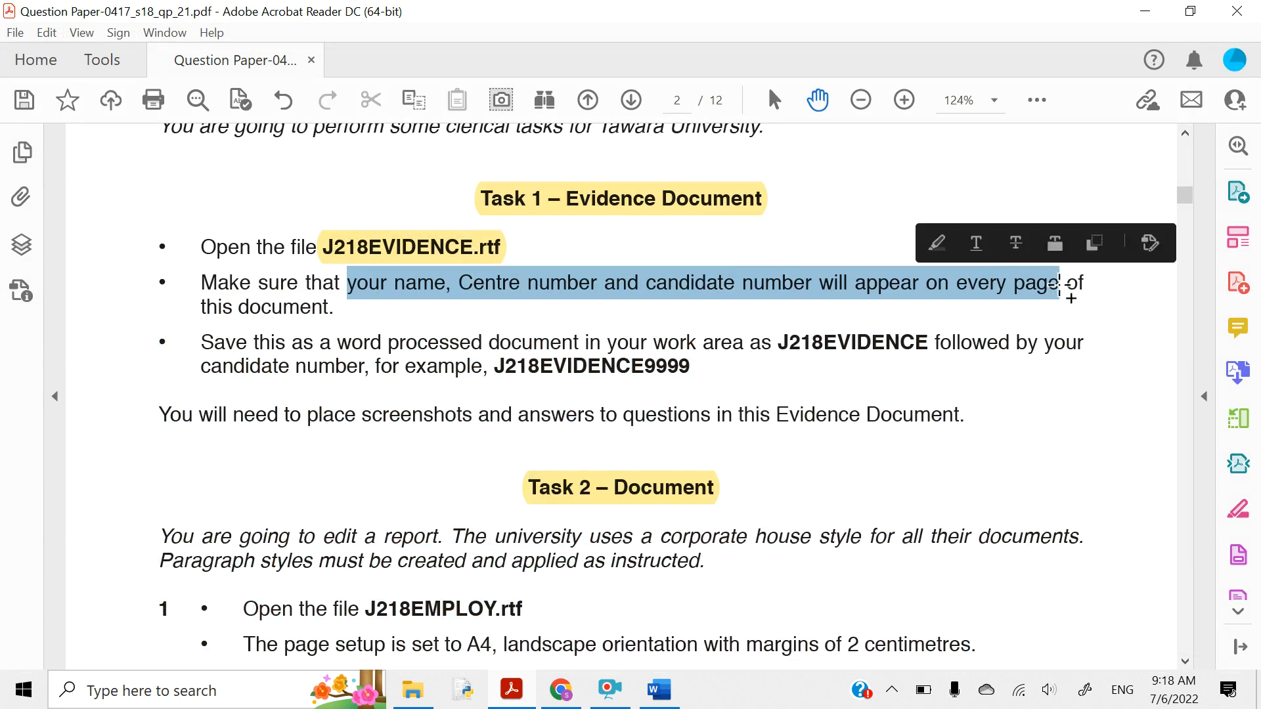
pyautogui.click(936, 247)
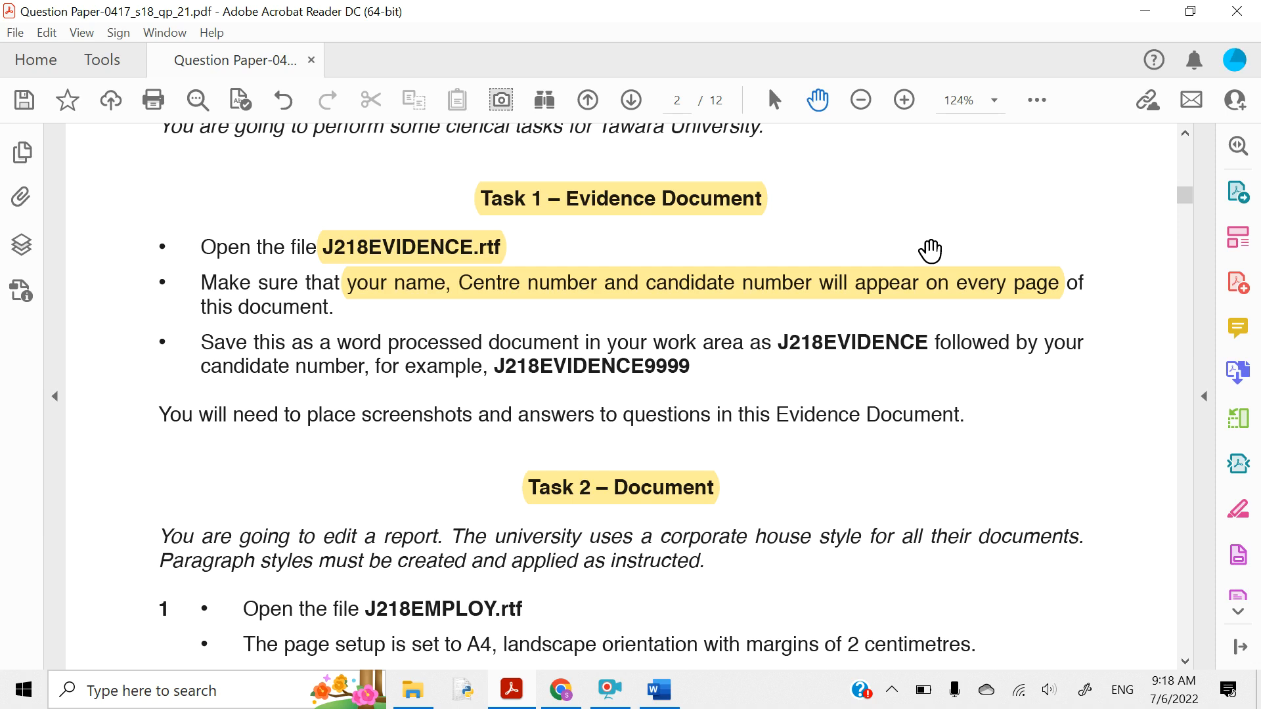
pyautogui.click(644, 703)
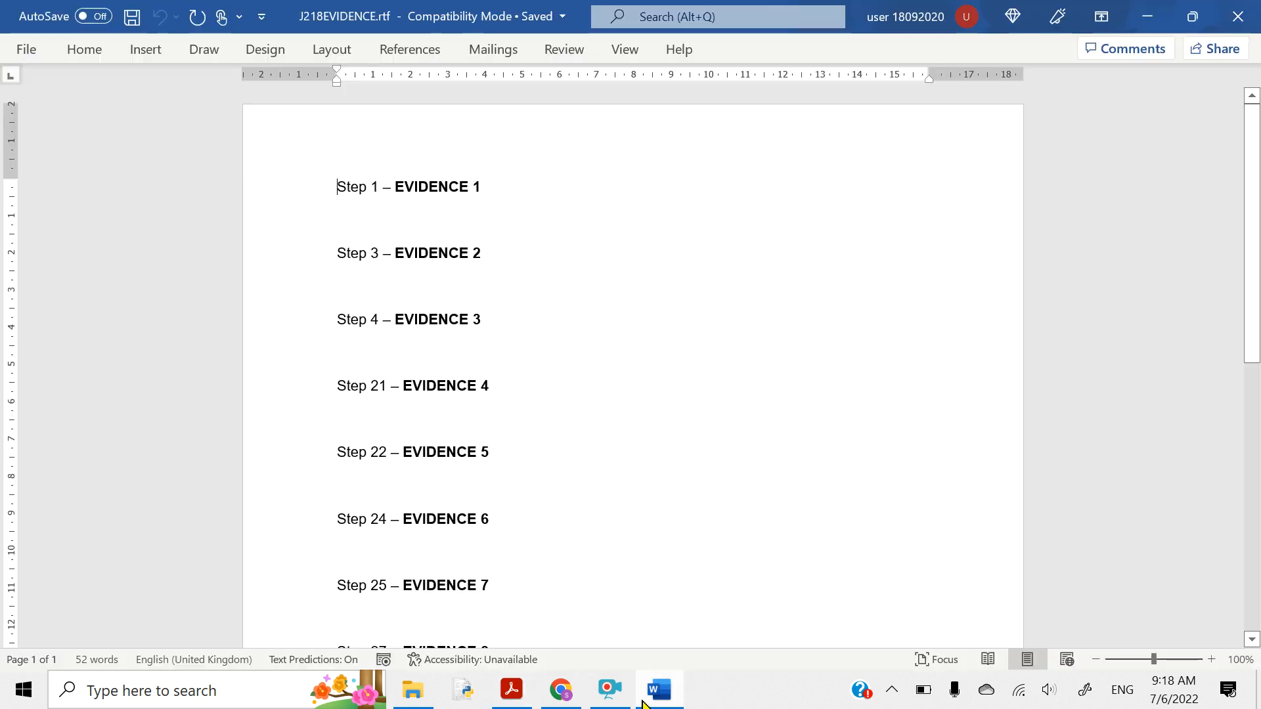
# - Add a Blank header holding the candidate's name, Centre number and candidate number
pyautogui.click(150, 52)
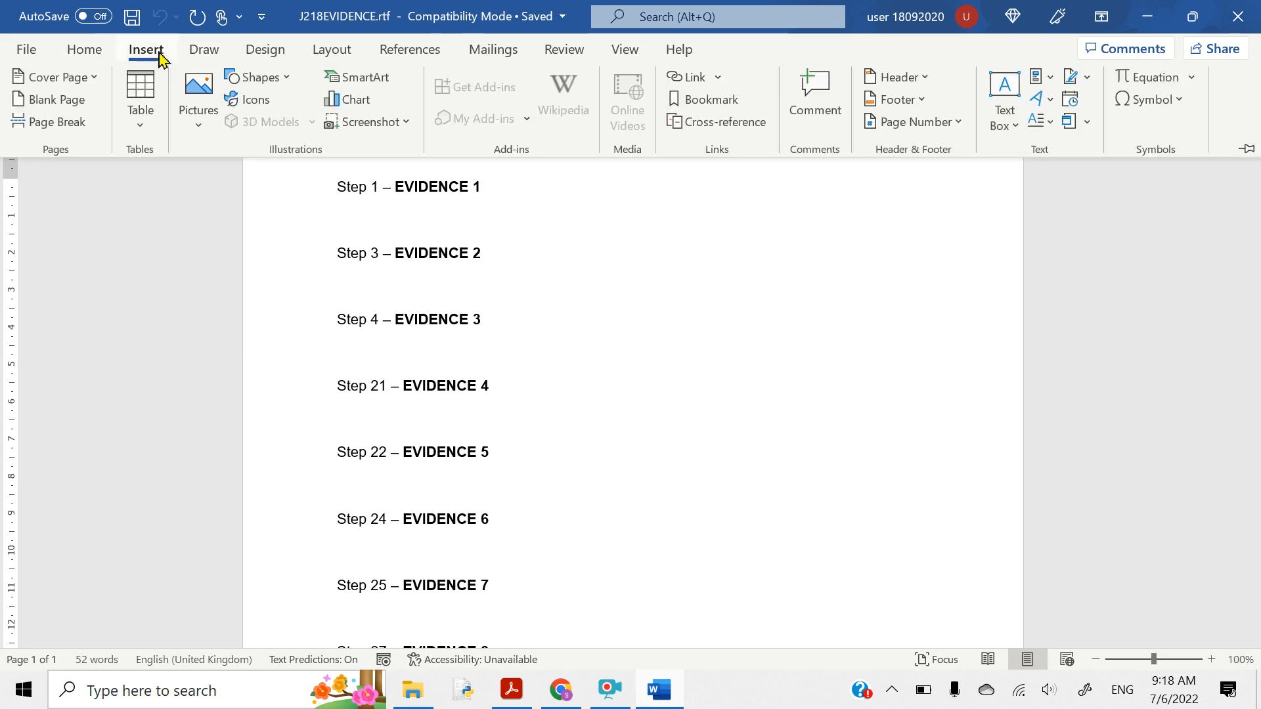
pyautogui.click(906, 84)
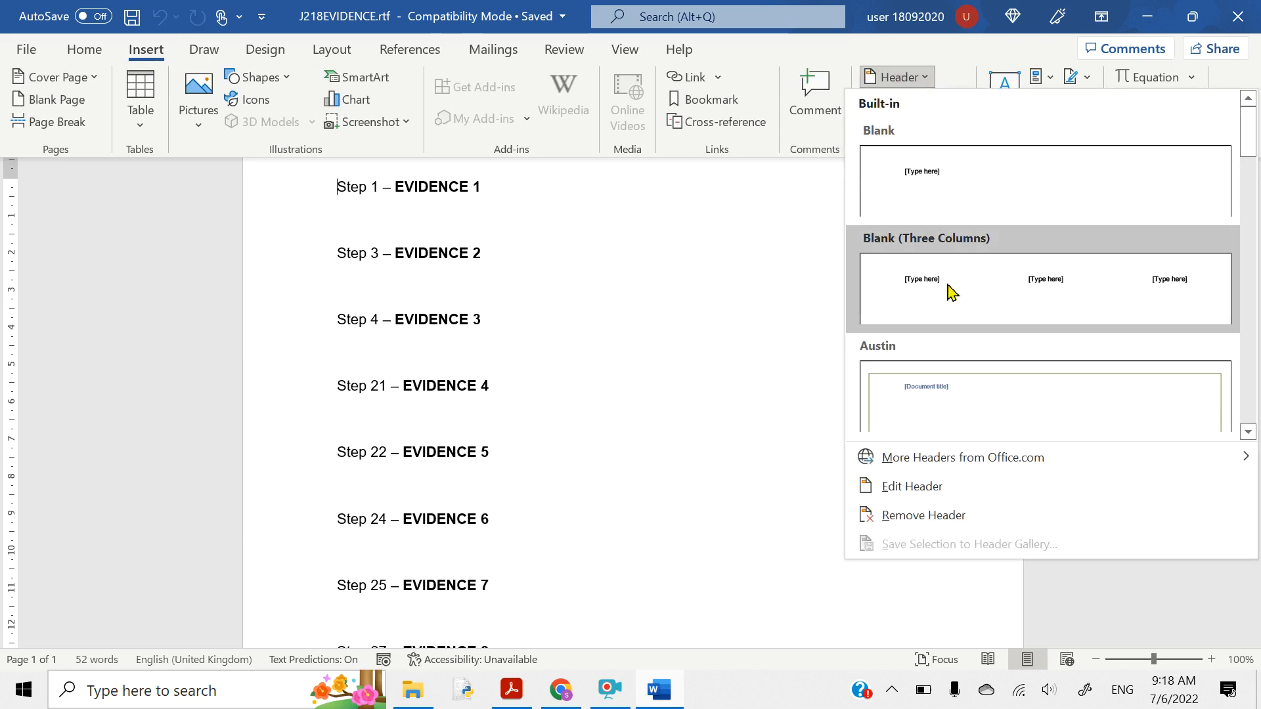
pyautogui.click(923, 188)
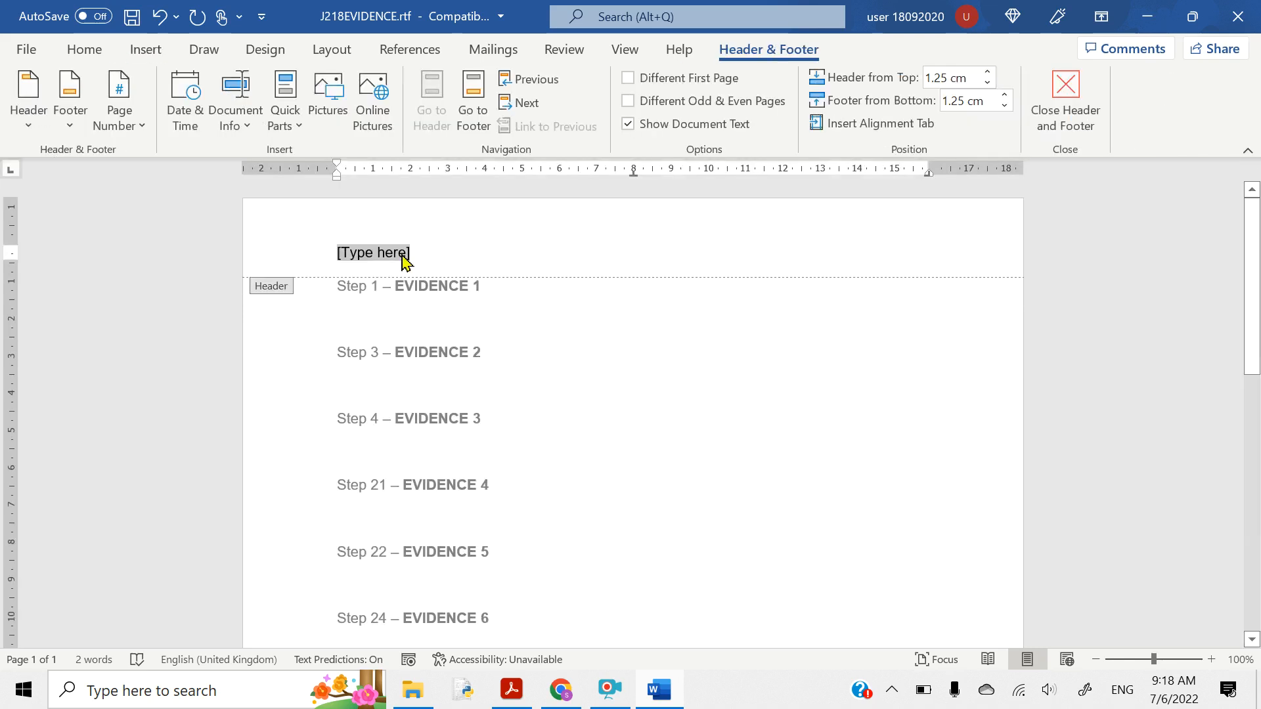
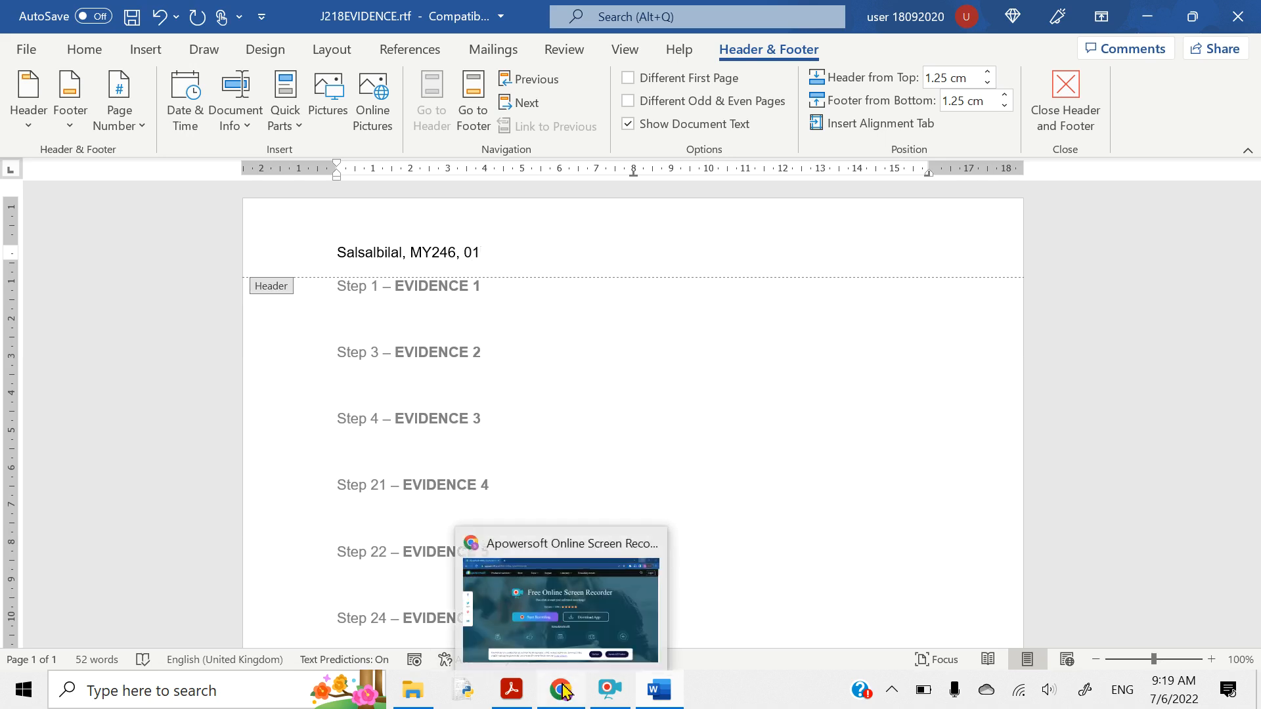
pyautogui.click(511, 689)
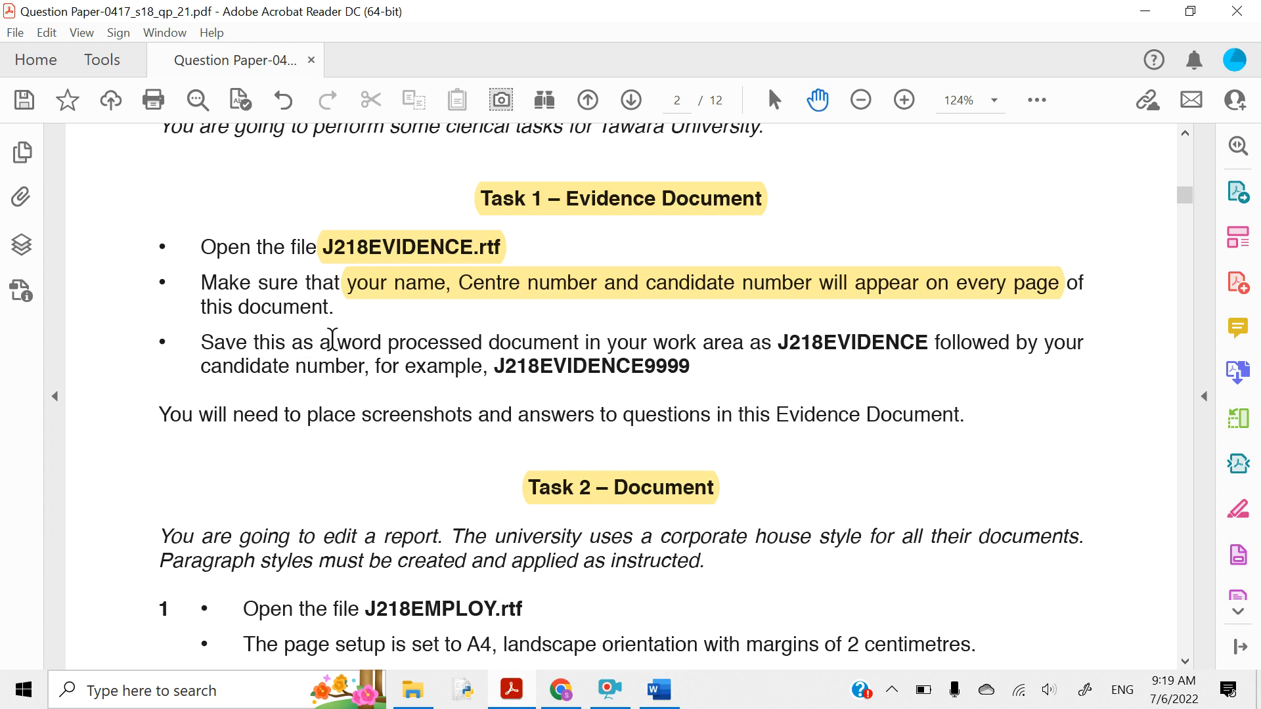
# - Highlight the 'word processed' save instruction in yellow, then return to Word
pyautogui.moveTo(333, 339); pyautogui.dragTo(691, 373)
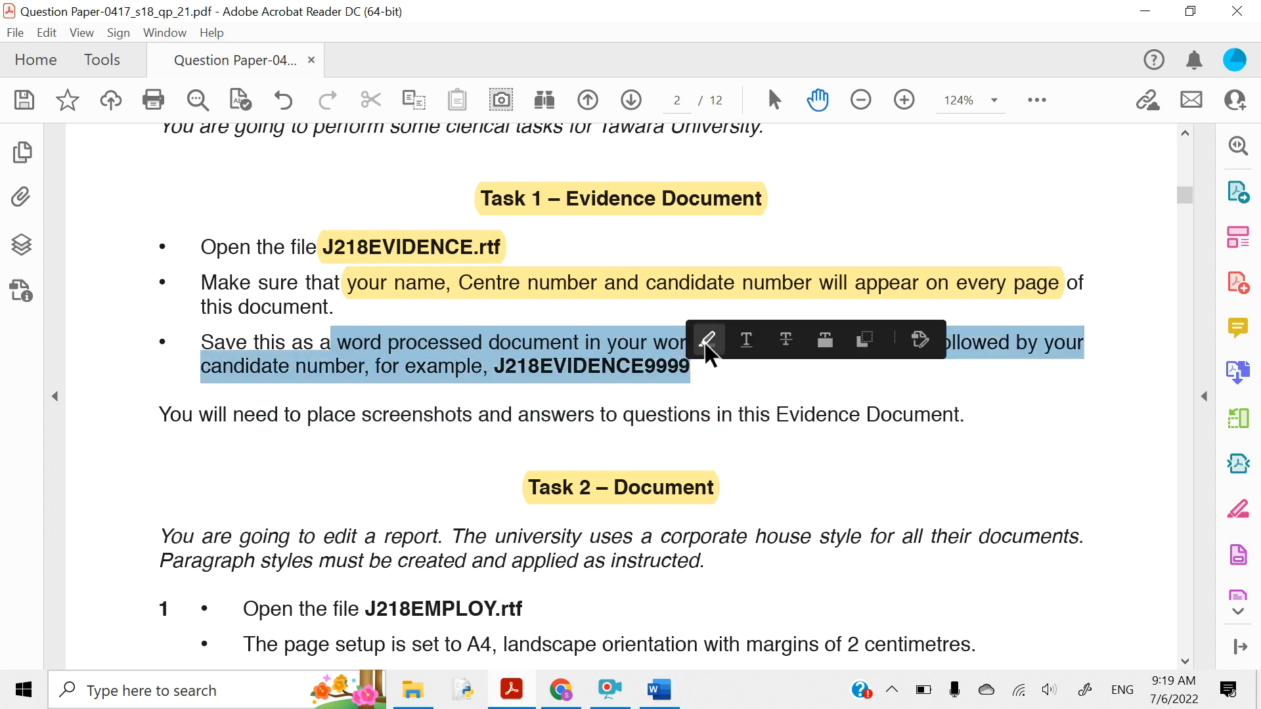
pyautogui.click(706, 342)
pyautogui.click(652, 695)
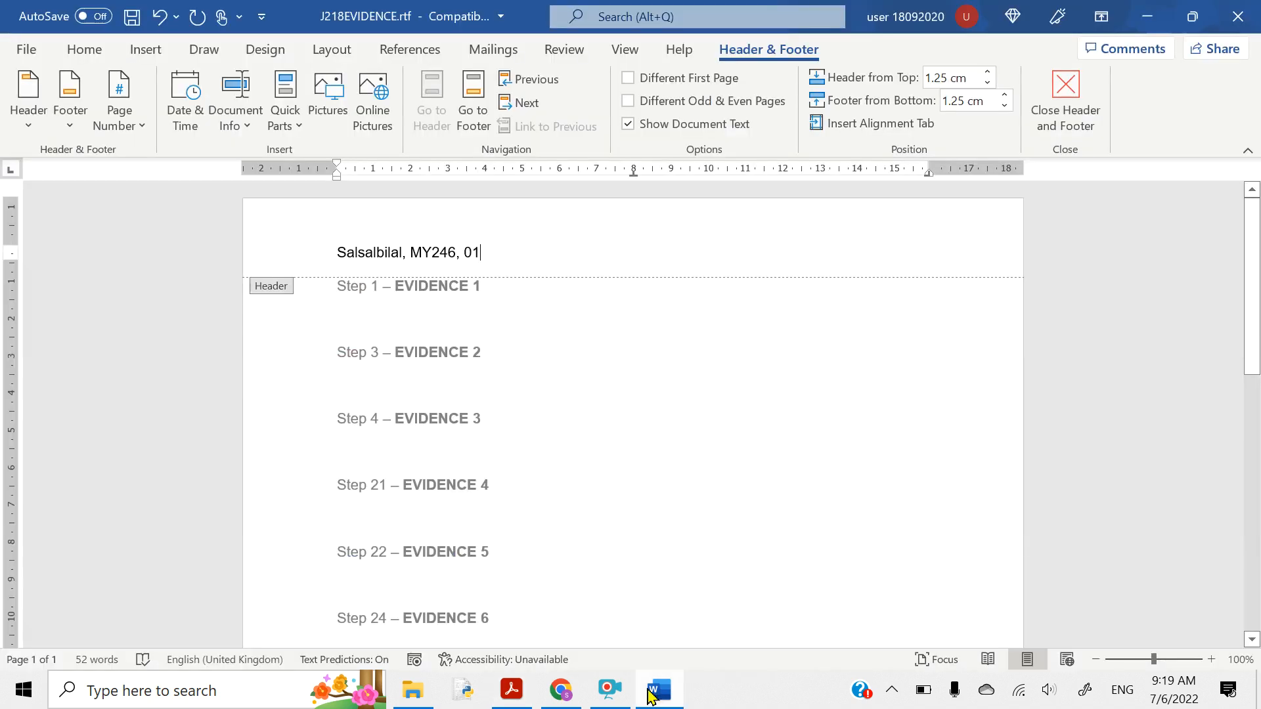
# - Save the document as J218EVIDENCE01 with the Word Document (*.docx) file type
pyautogui.click(26, 53)
pyautogui.click(70, 332)
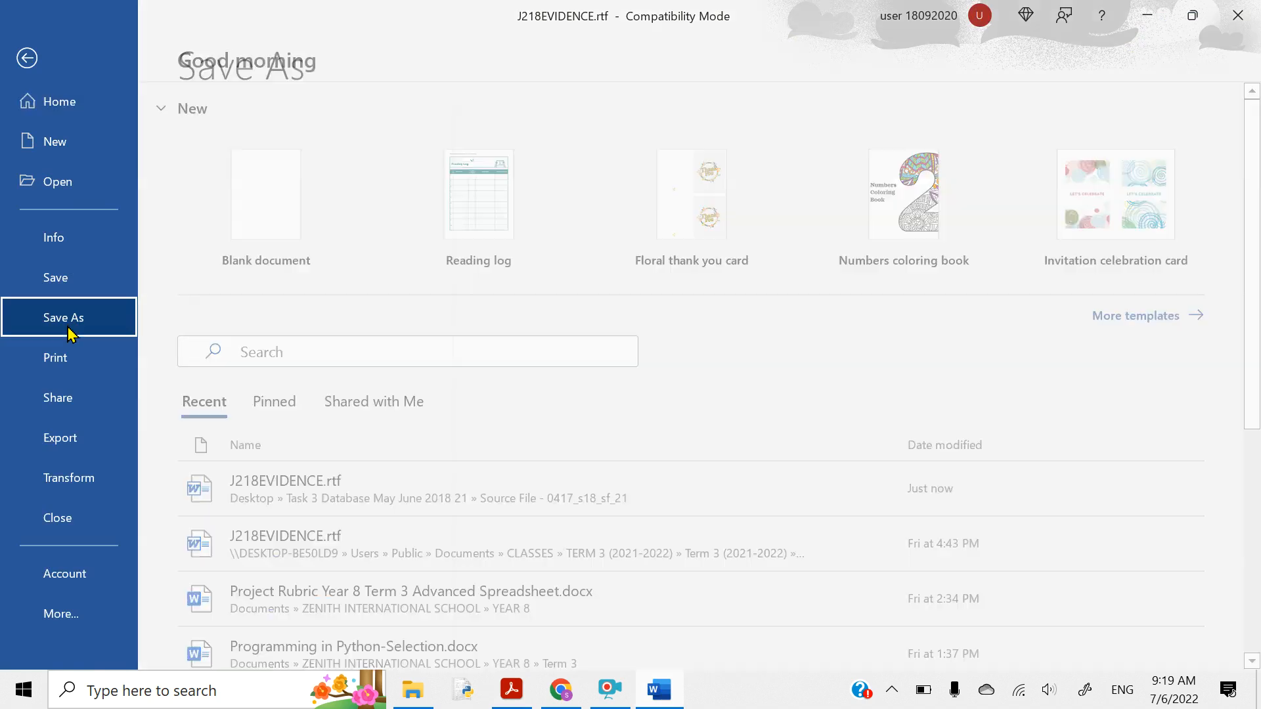
pyautogui.click(626, 154)
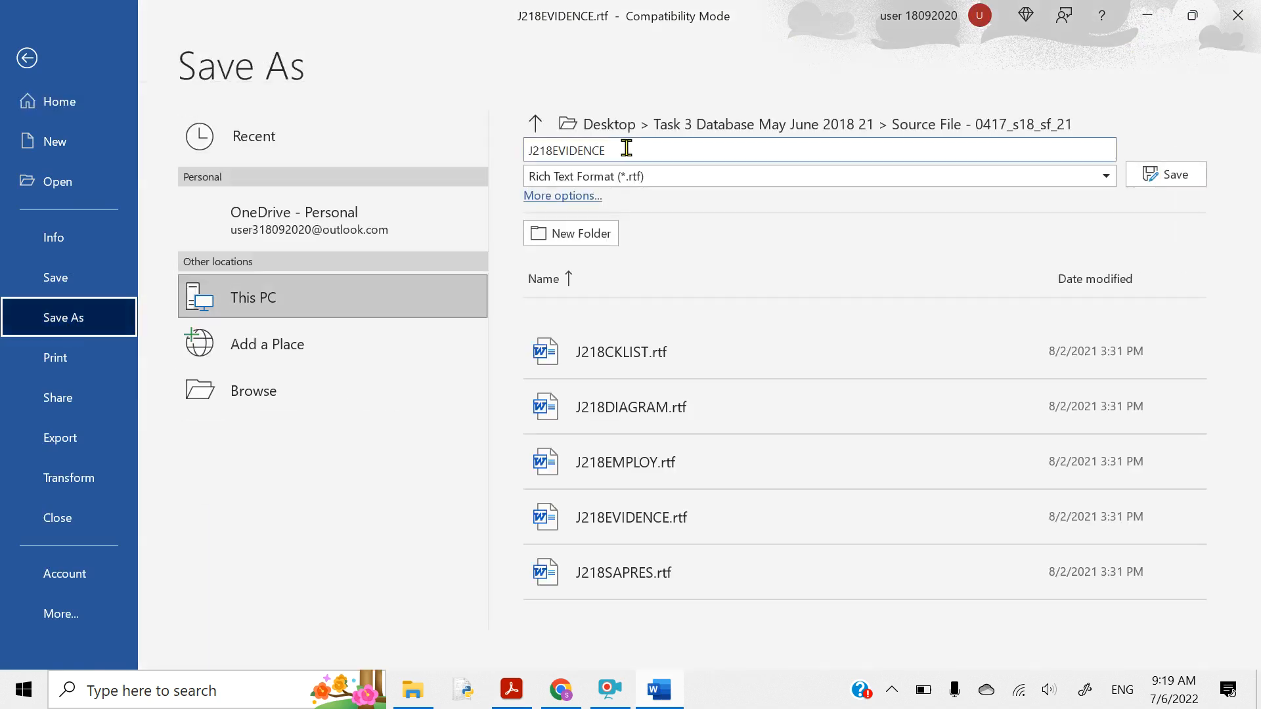
pyautogui.click(626, 149)
pyautogui.click(626, 148)
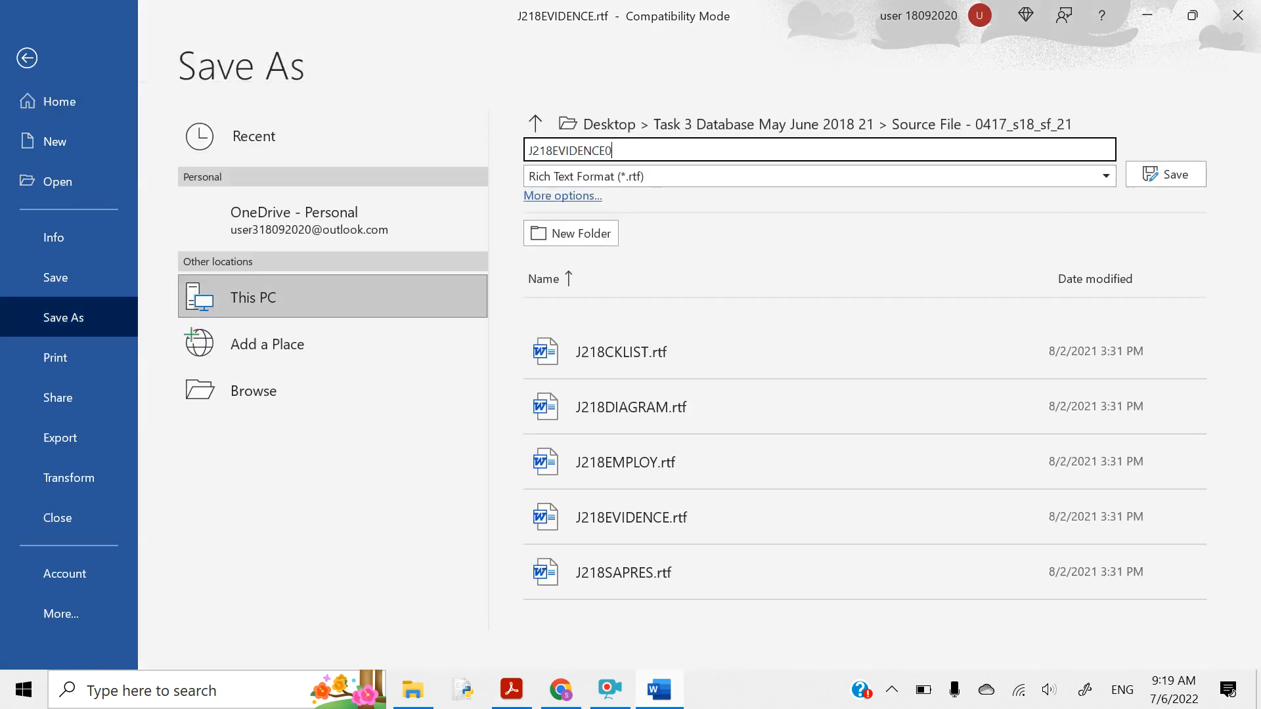
pyautogui.click(598, 179)
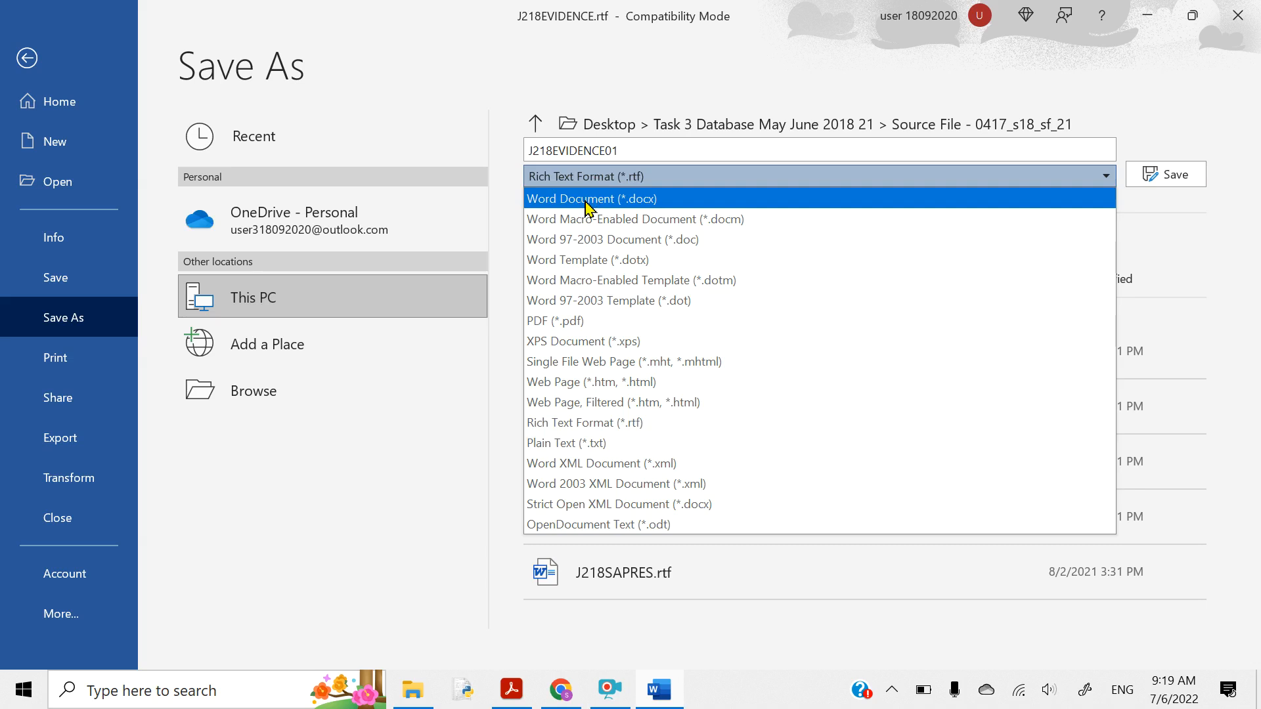
pyautogui.click(586, 208)
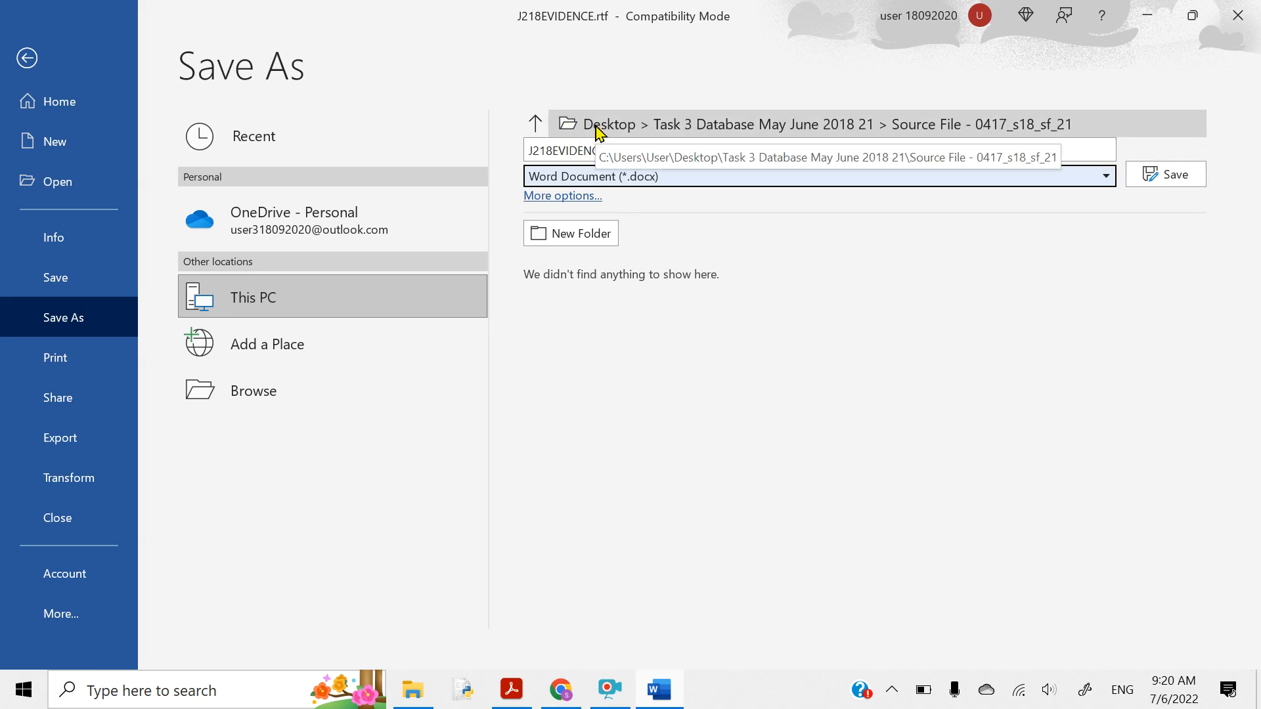
pyautogui.click(1133, 184)
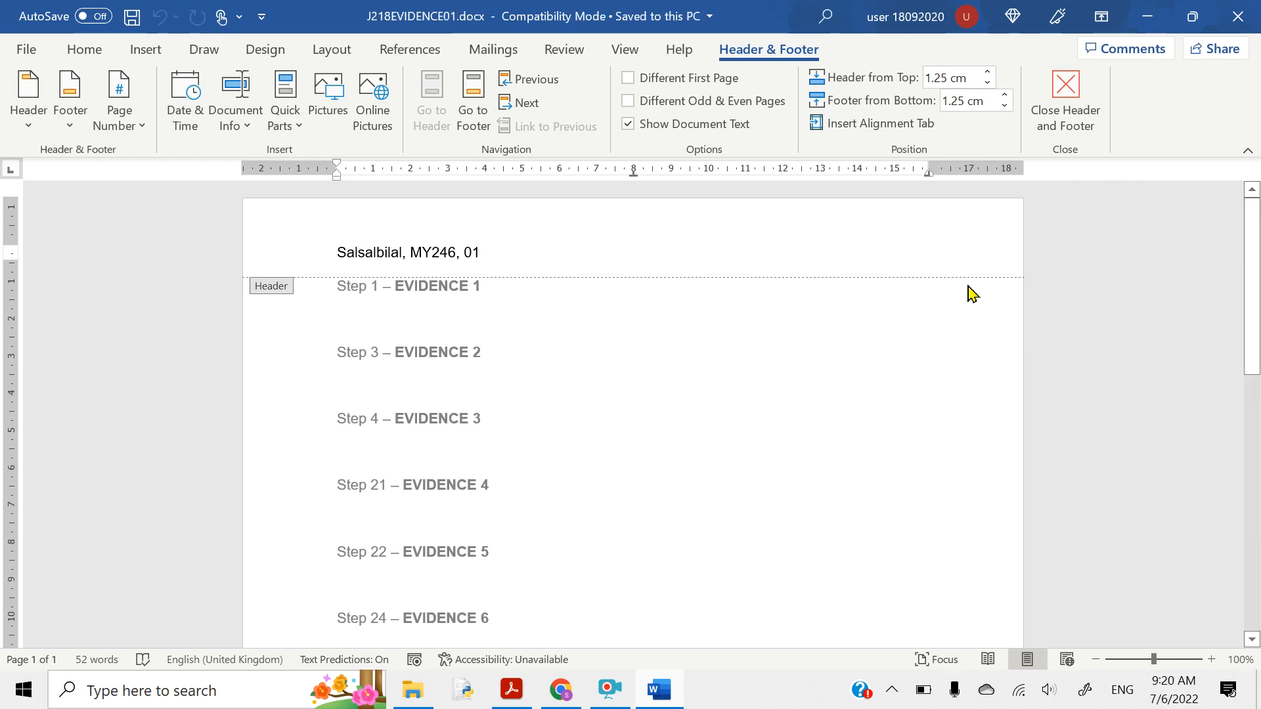
# - Scroll to Task 2 and highlight 'Open the file J218EMPLOY.rtf' in yellow
pyautogui.click(512, 690)
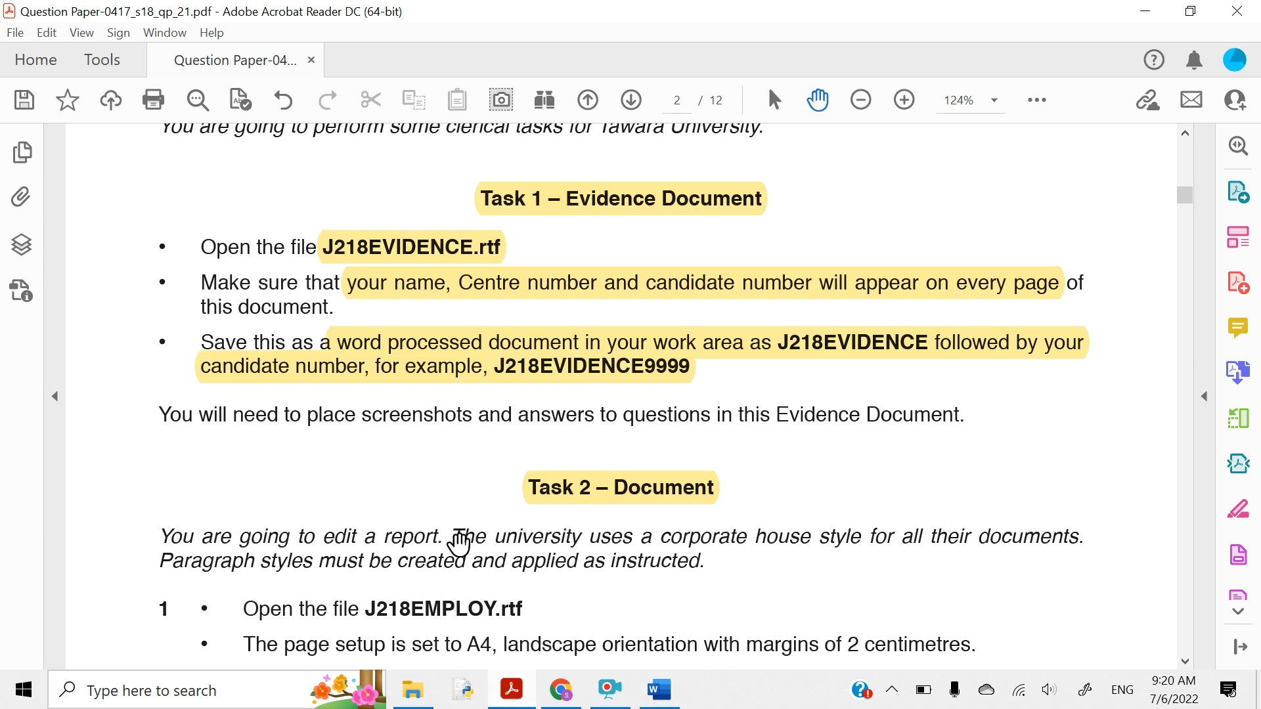
pyautogui.scroll(-3, 412, 412)
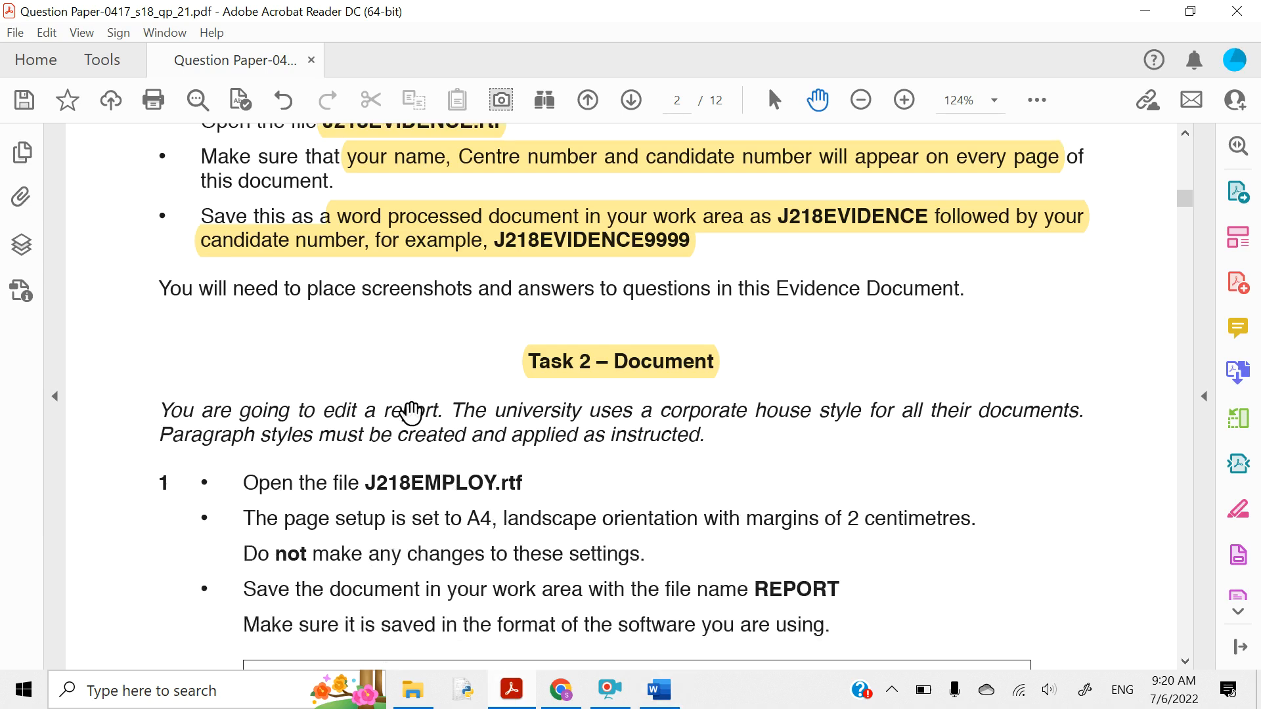
pyautogui.scroll(-4, 411, 413)
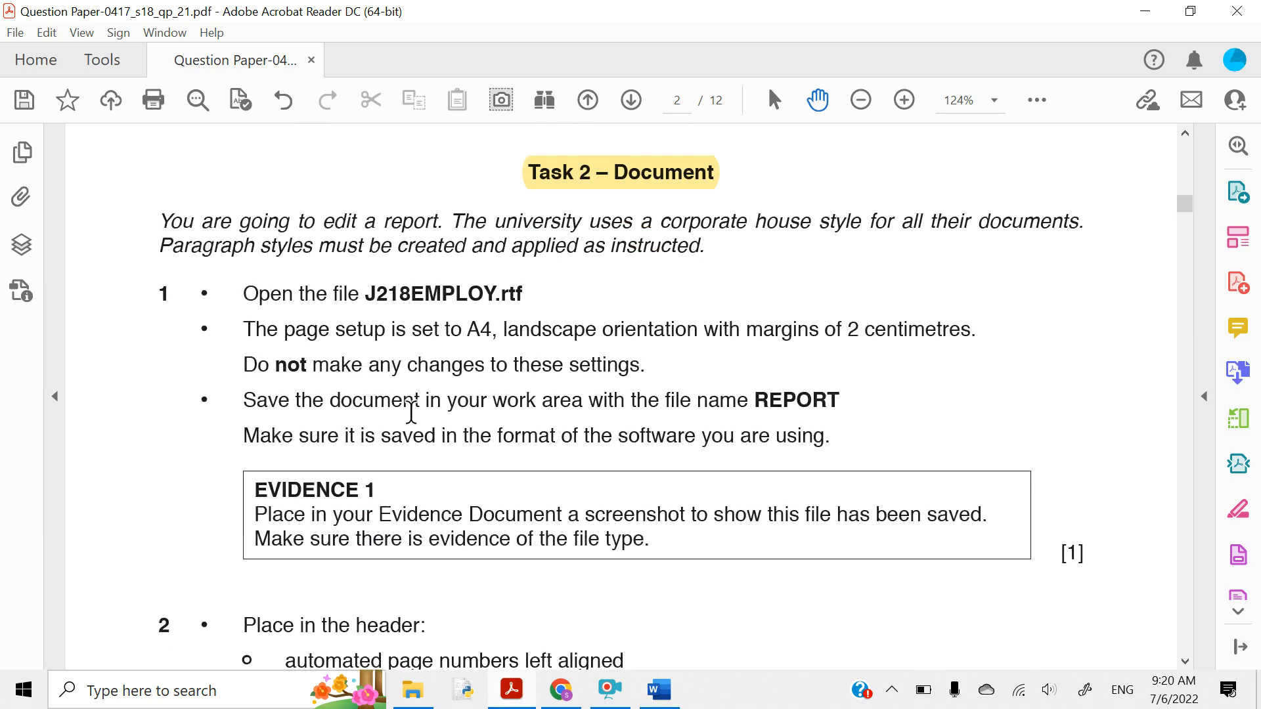
pyautogui.scroll(-1, 411, 412)
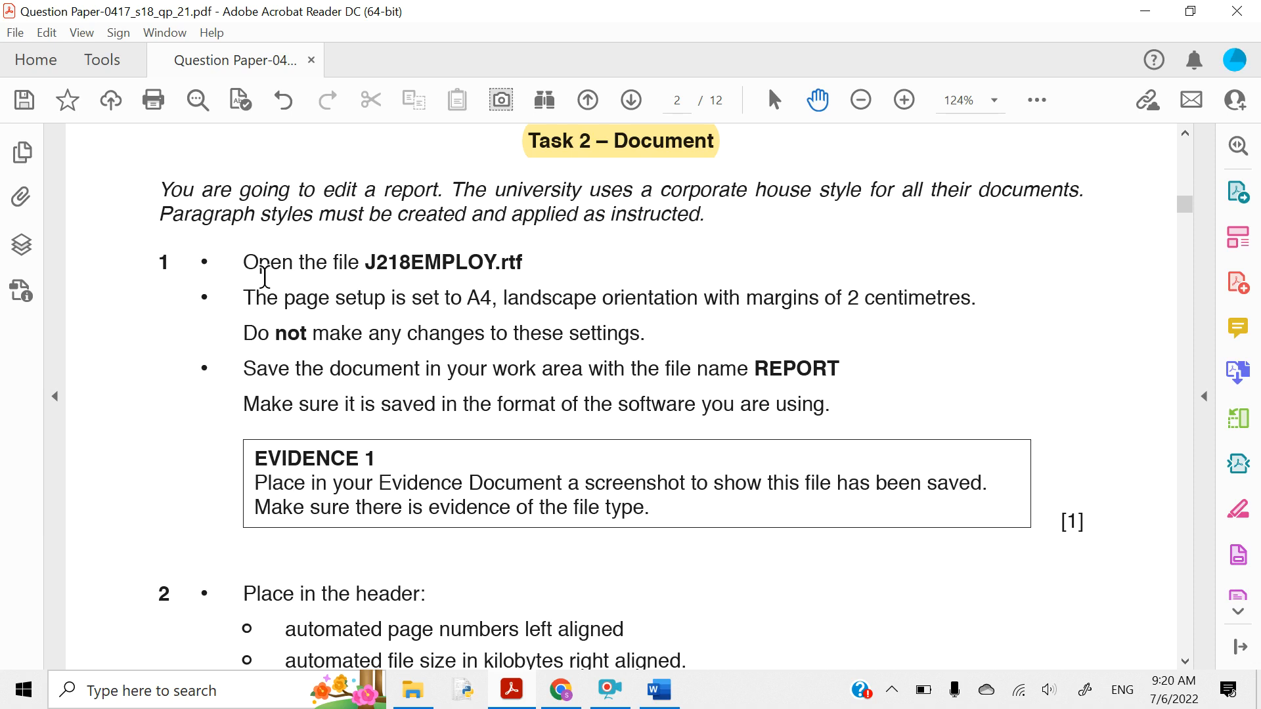
pyautogui.scroll(-1, 264, 278)
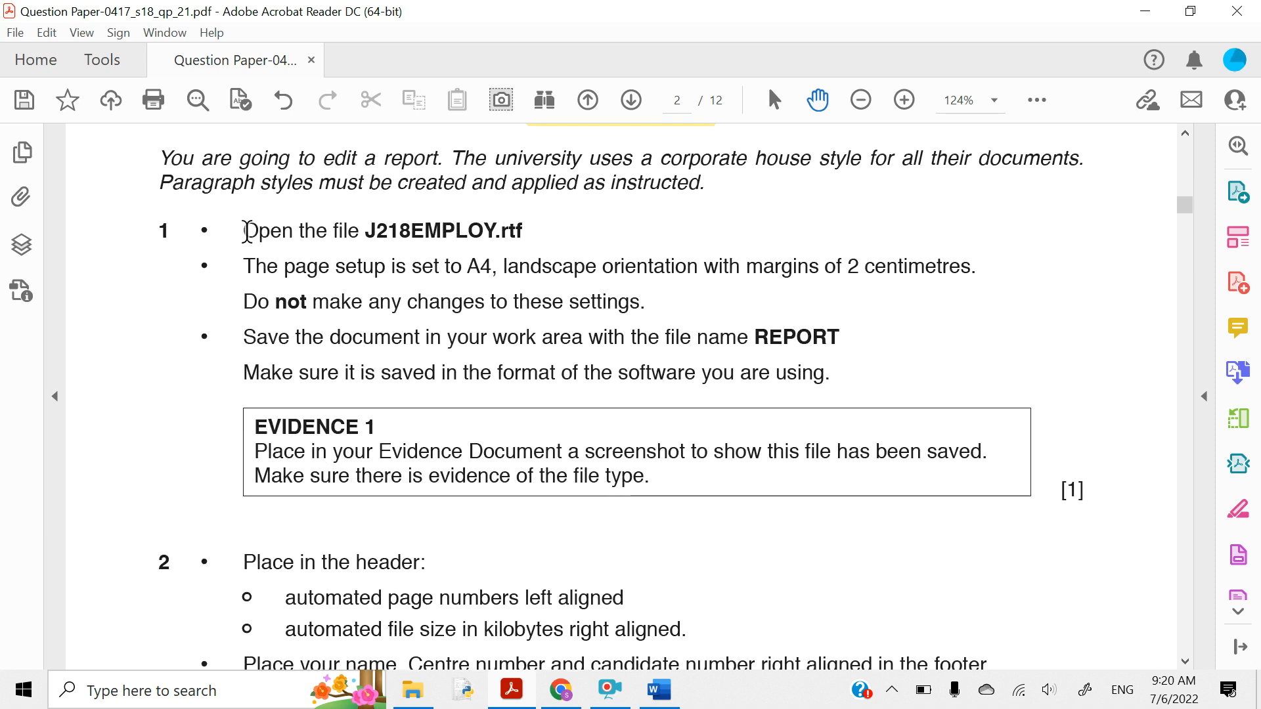
pyautogui.moveTo(245, 231); pyautogui.dragTo(508, 224)
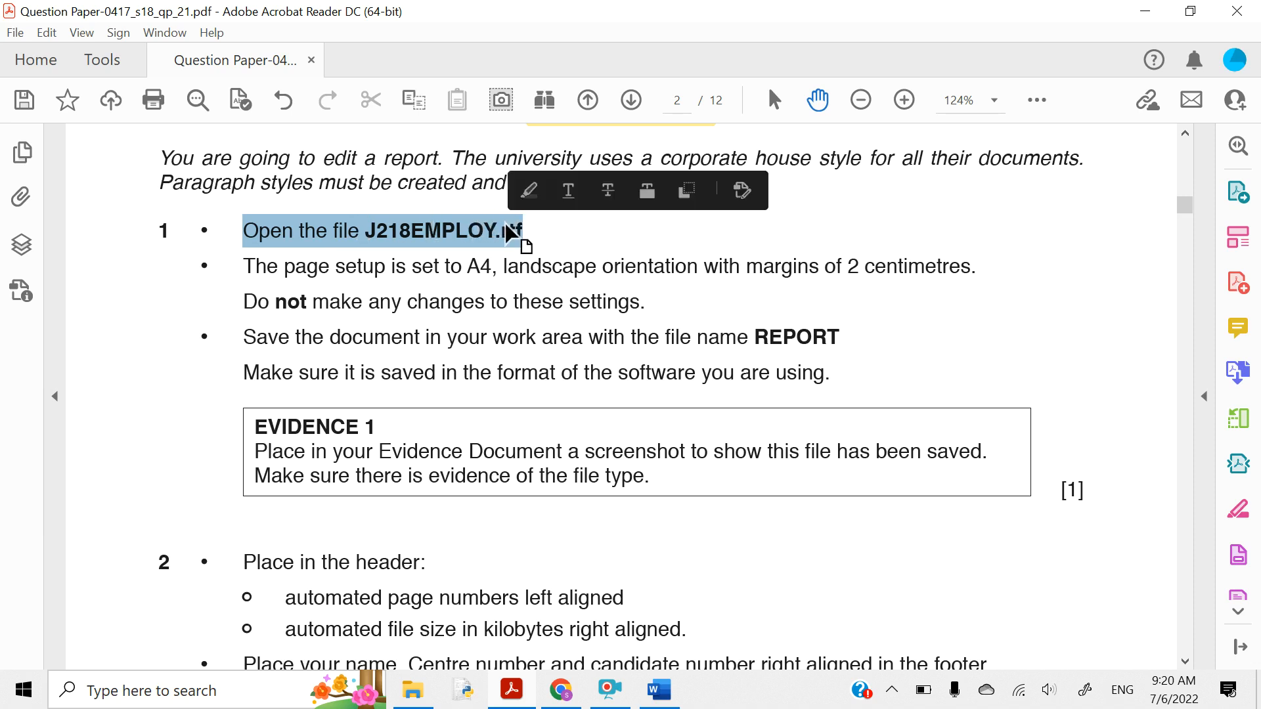
pyautogui.click(528, 192)
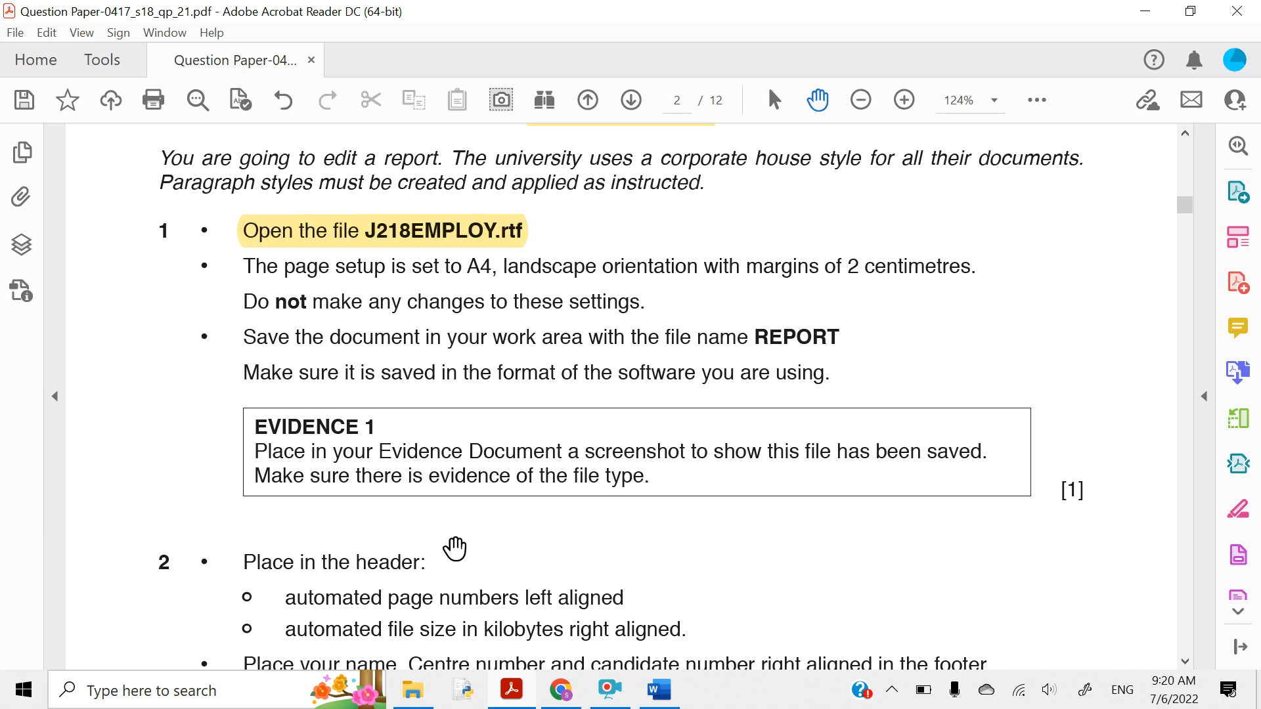
# - Open J218EMPLOY.rtf from the Source File folder, enable editing, and return to the question paper
pyautogui.click(416, 692)
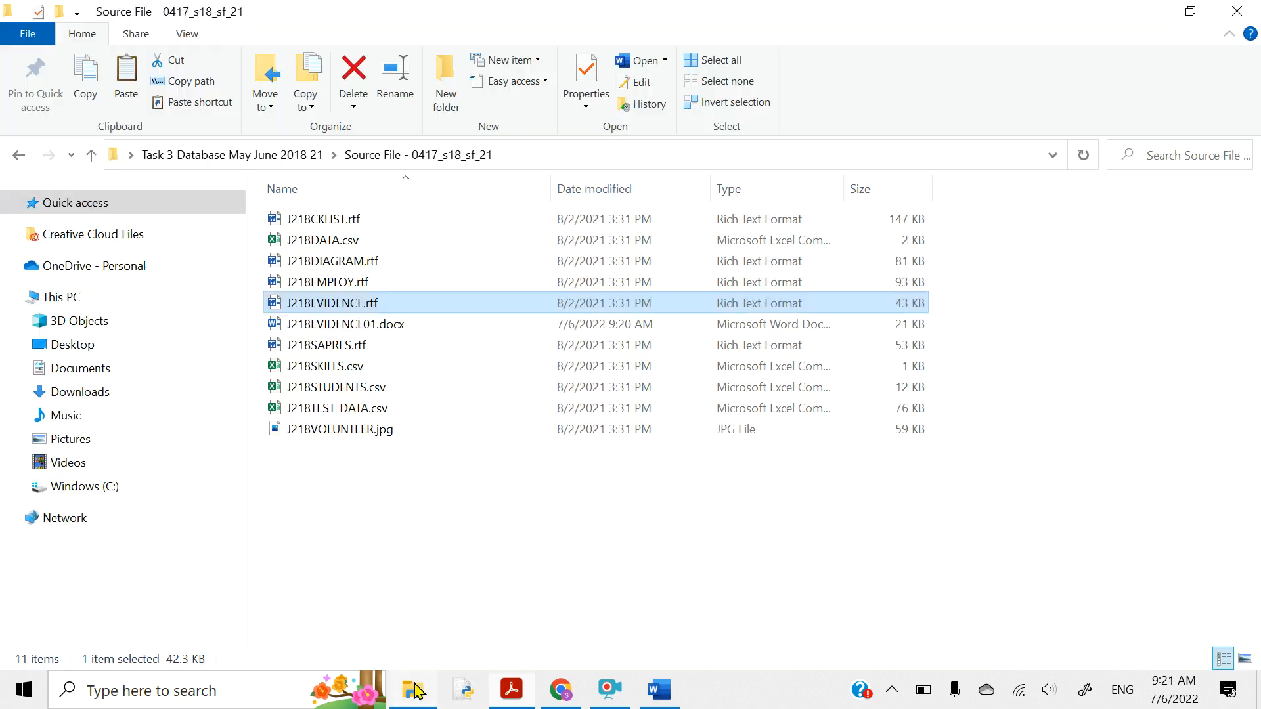
pyautogui.click(316, 282)
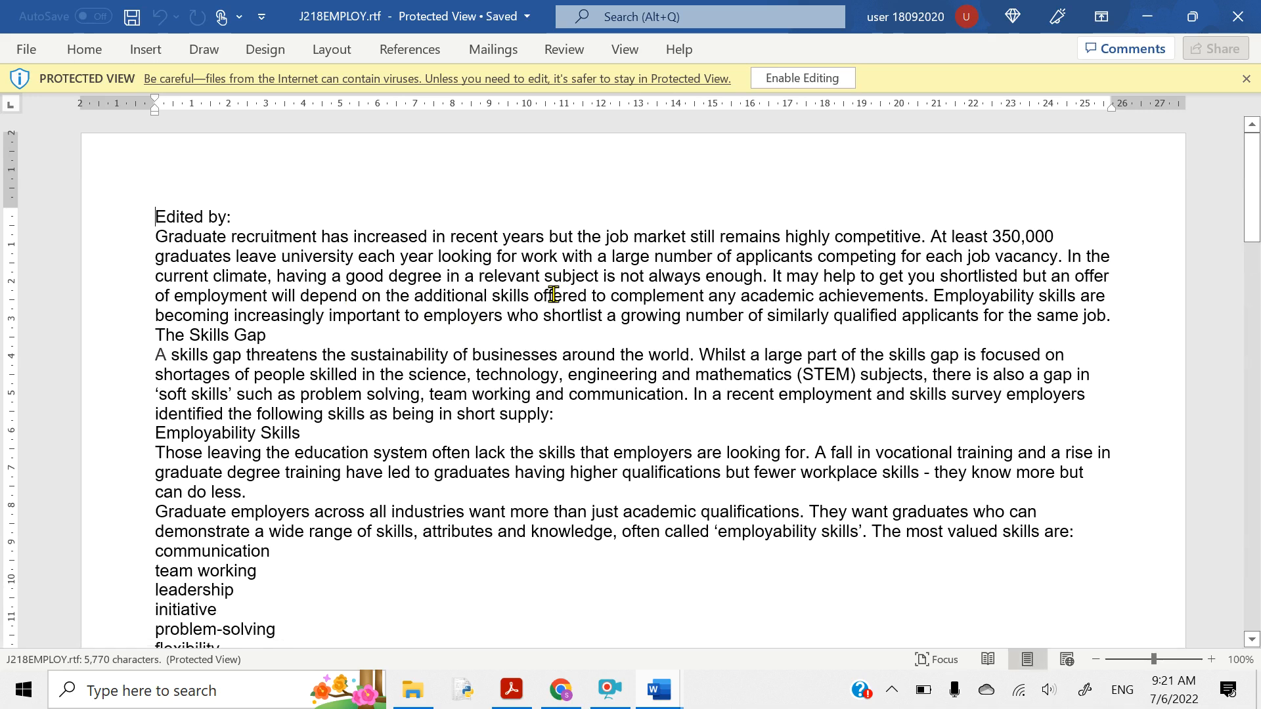
pyautogui.click(792, 78)
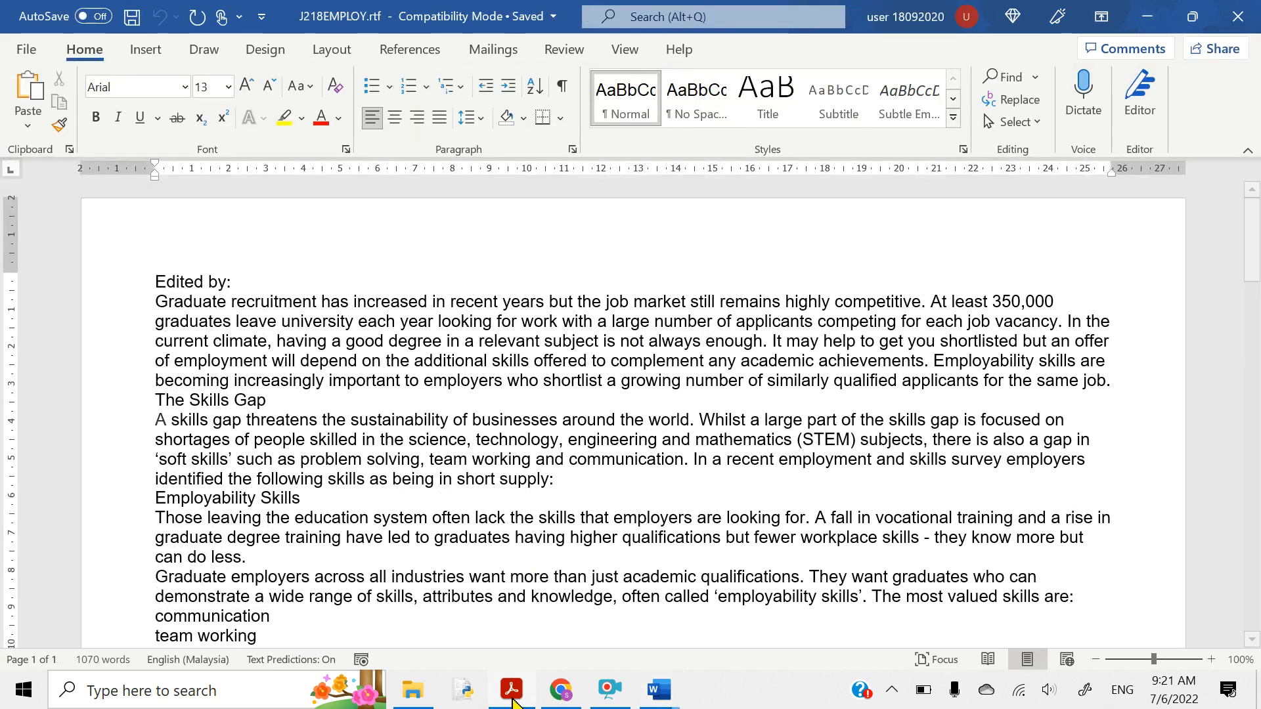
pyautogui.click(513, 704)
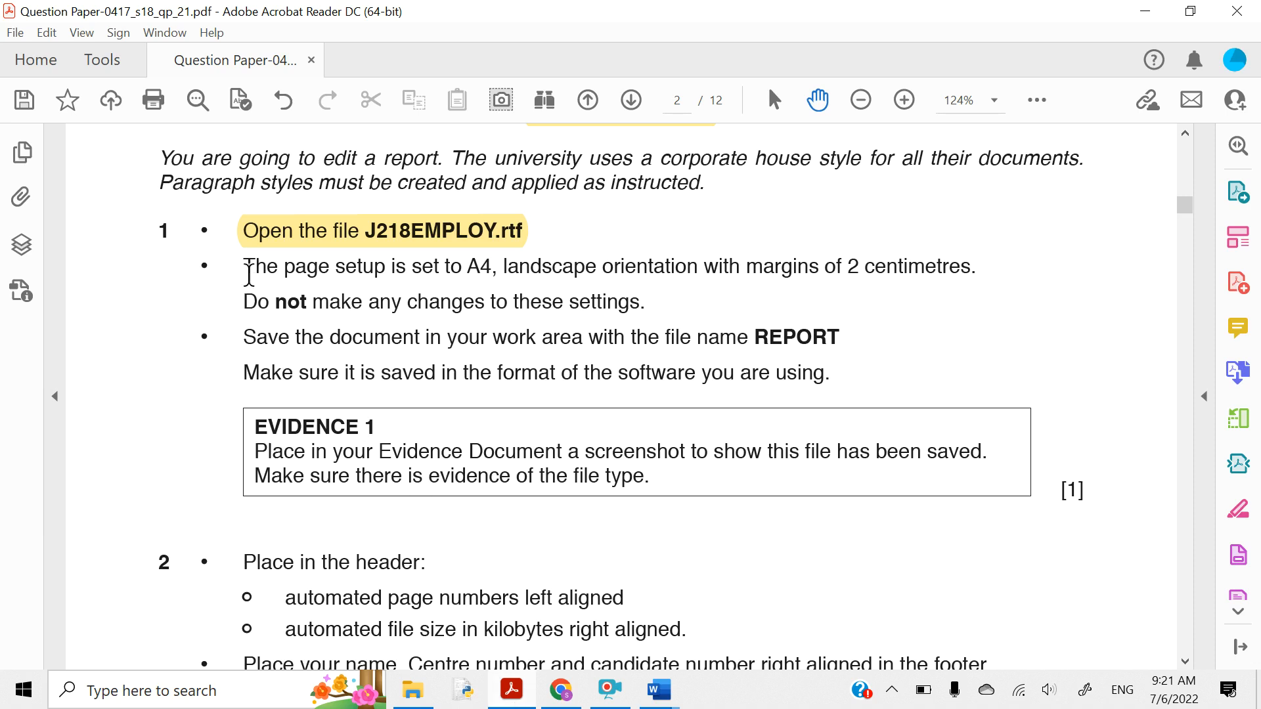
# - Highlight the page setup, save-as-REPORT and 'format of the software' instructions in yellow
pyautogui.moveTo(249, 270); pyautogui.dragTo(584, 301)
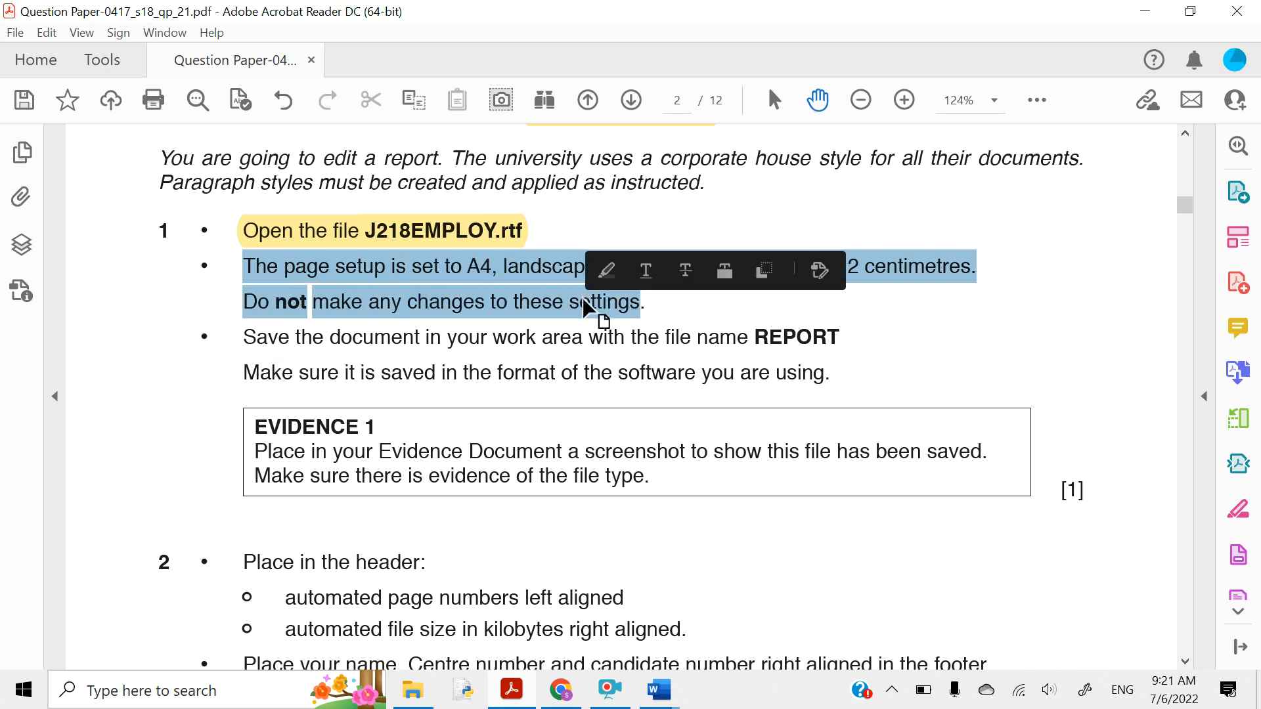
pyautogui.click(603, 281)
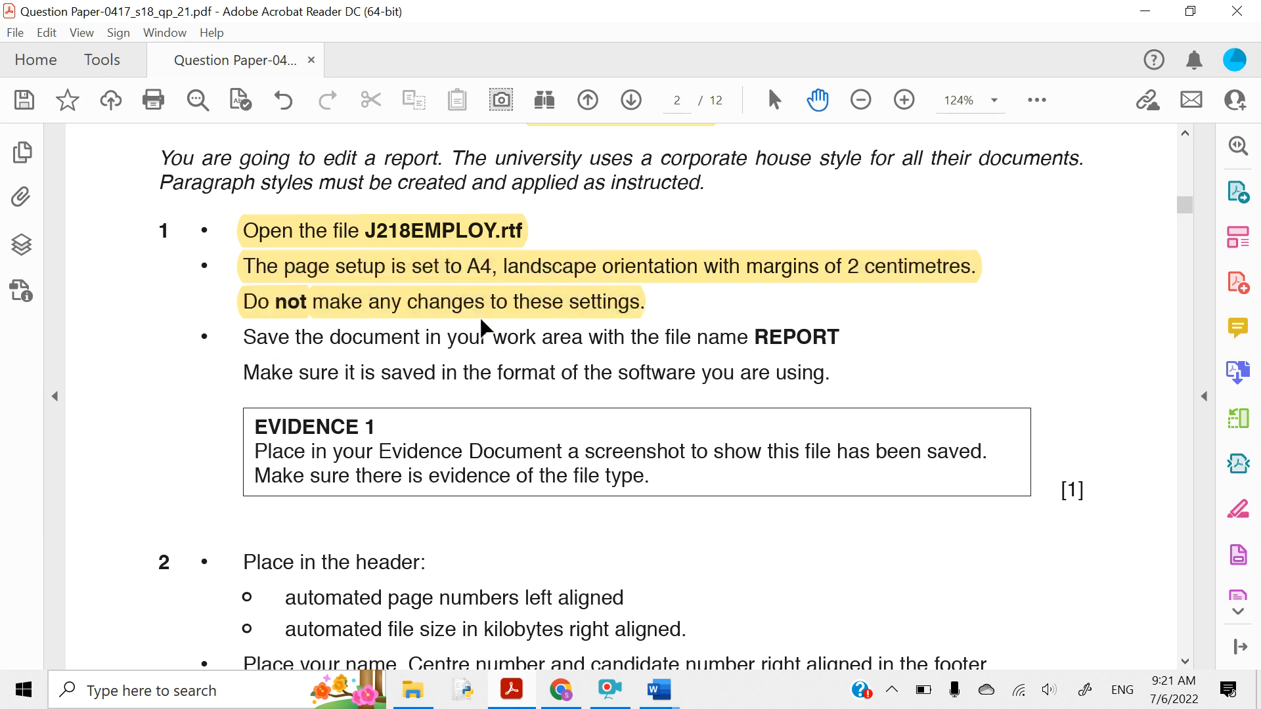
pyautogui.scroll(-1, 481, 322)
pyautogui.scroll(-1, 481, 320)
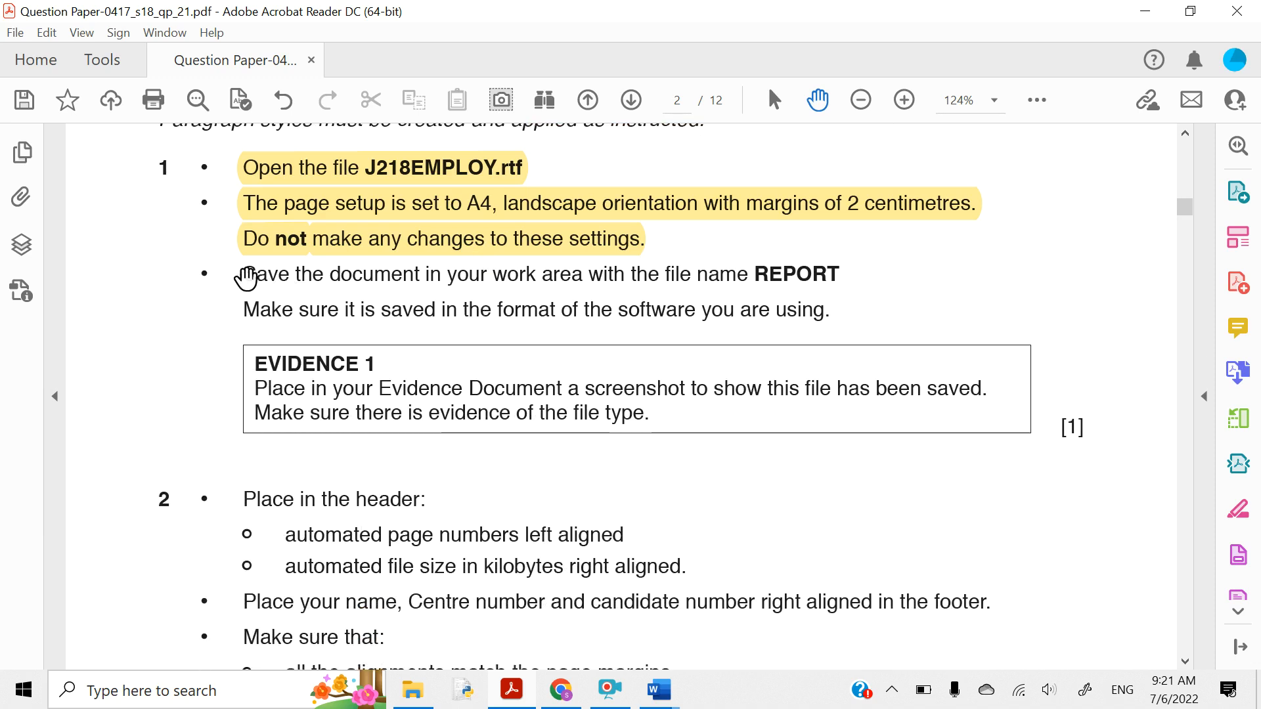
pyautogui.moveTo(246, 276); pyautogui.dragTo(812, 269)
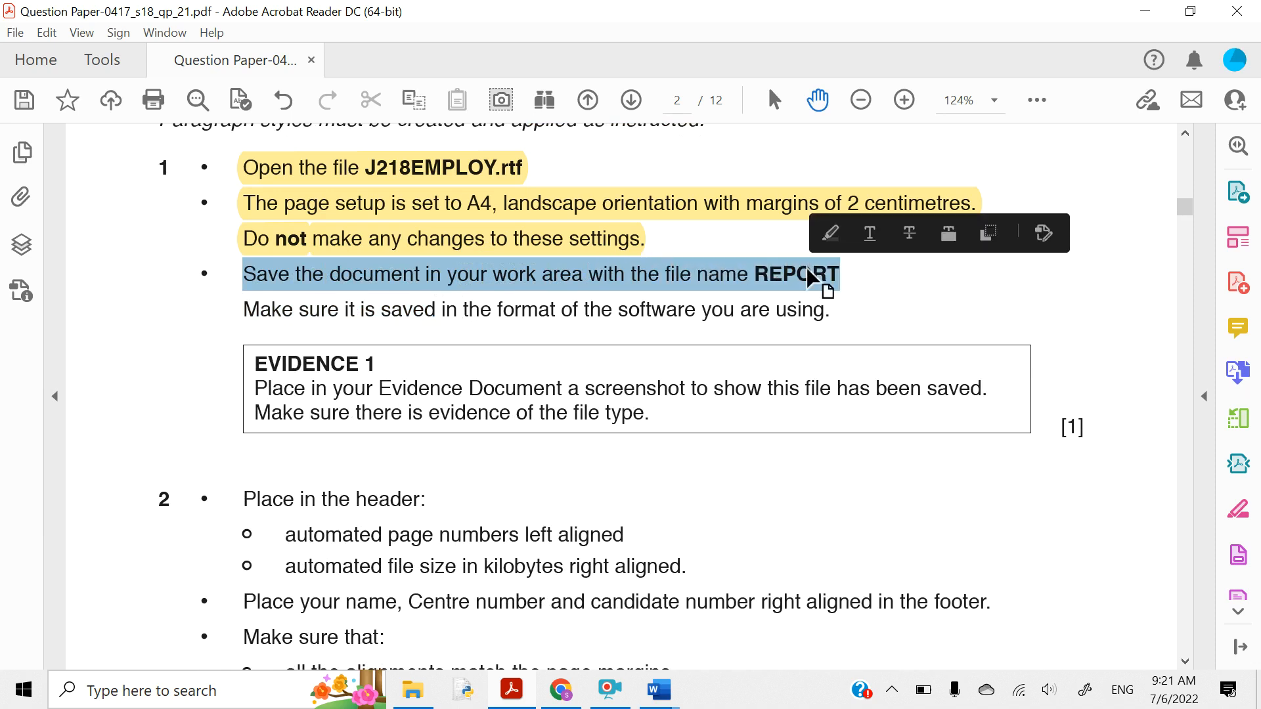
pyautogui.click(828, 238)
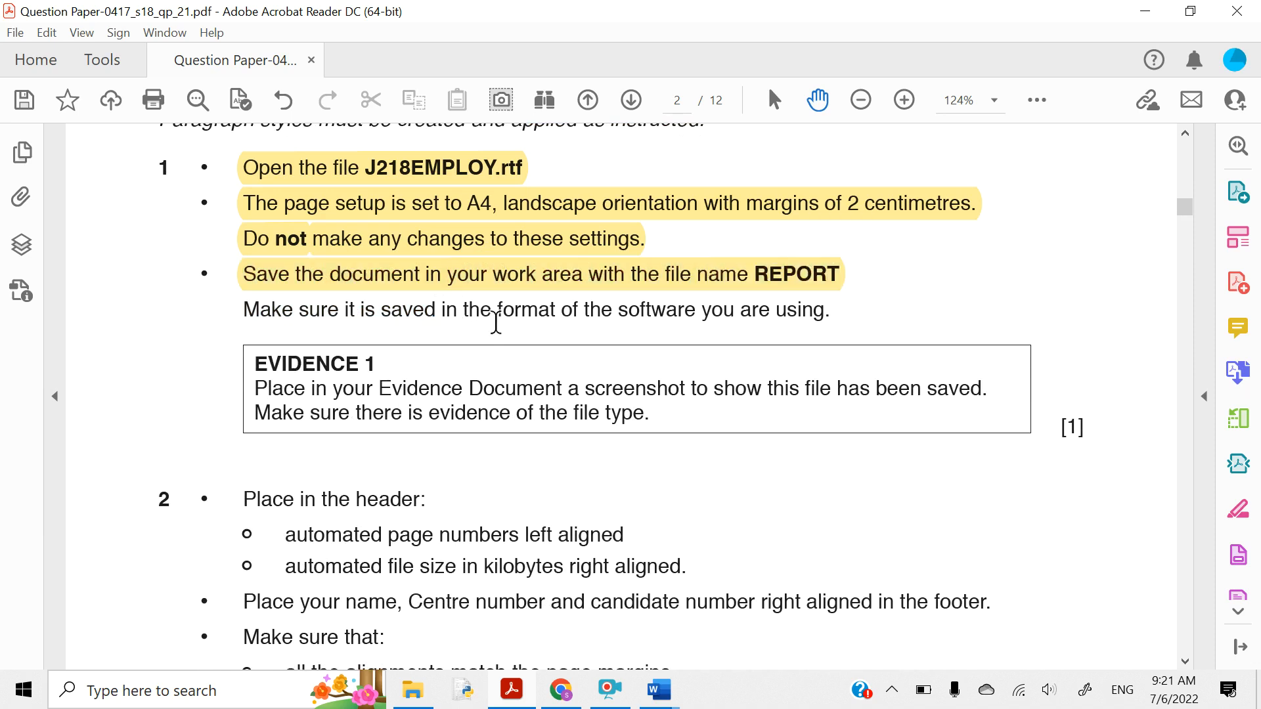
pyautogui.moveTo(495, 314); pyautogui.dragTo(649, 316)
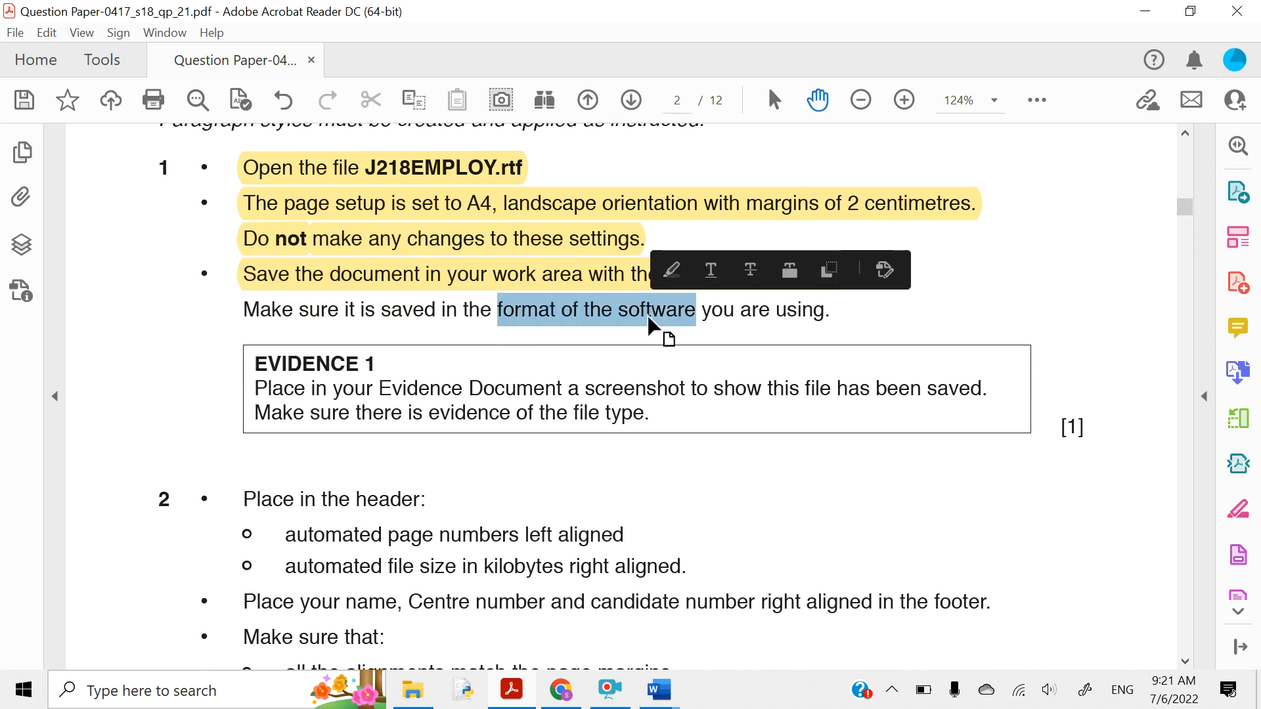
pyautogui.click(675, 269)
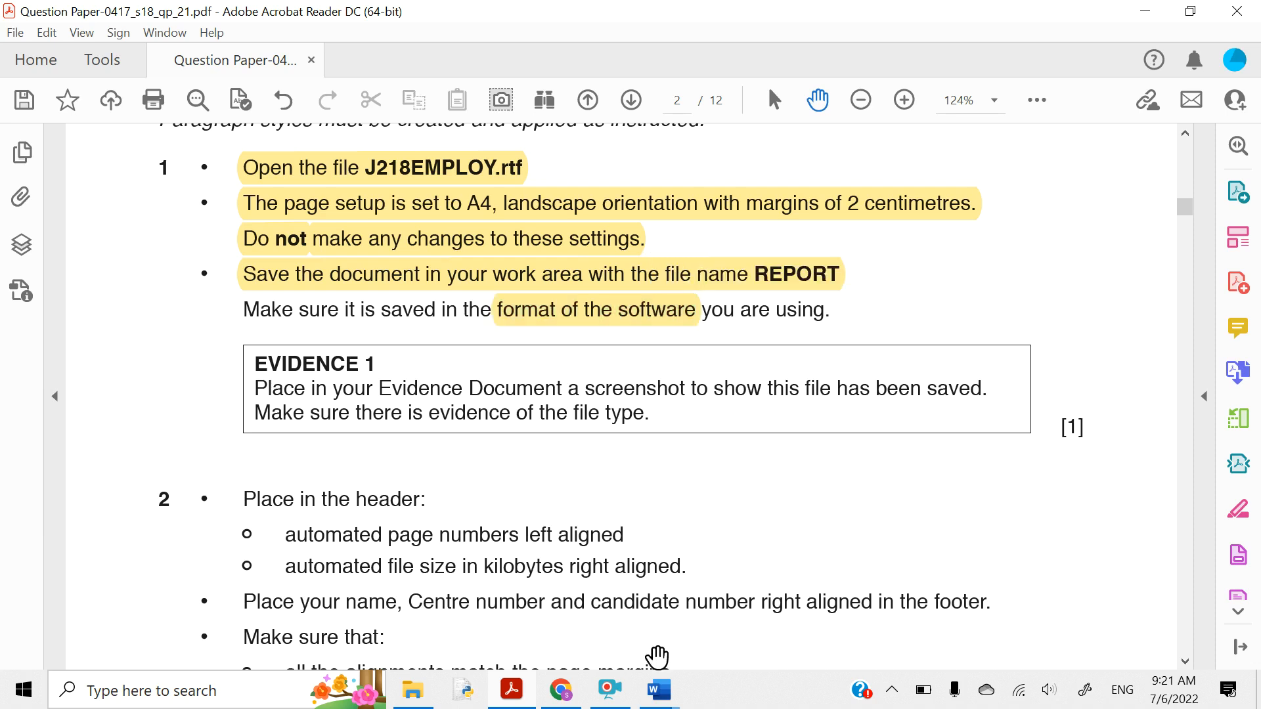
# - Save J218EMPLOY as REPORT with the Word Document (.docx) type, then return to the question paper
pyautogui.moveTo(661, 703)
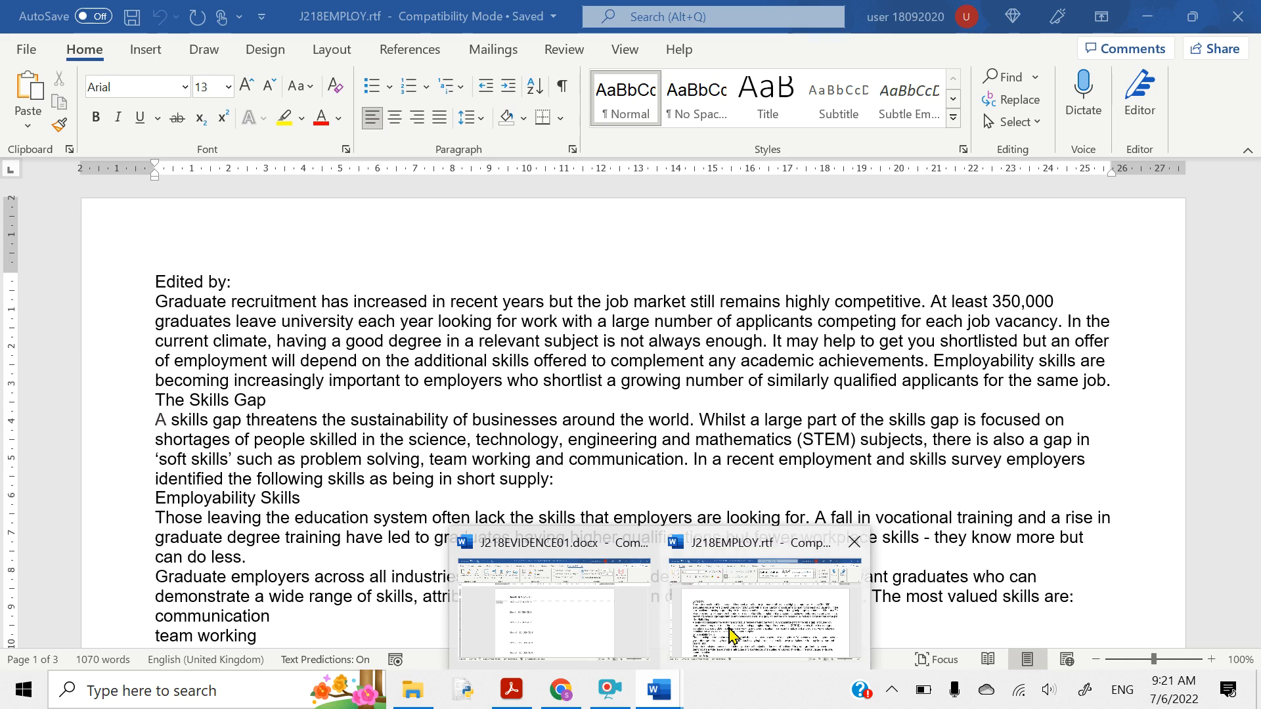
pyautogui.click(729, 628)
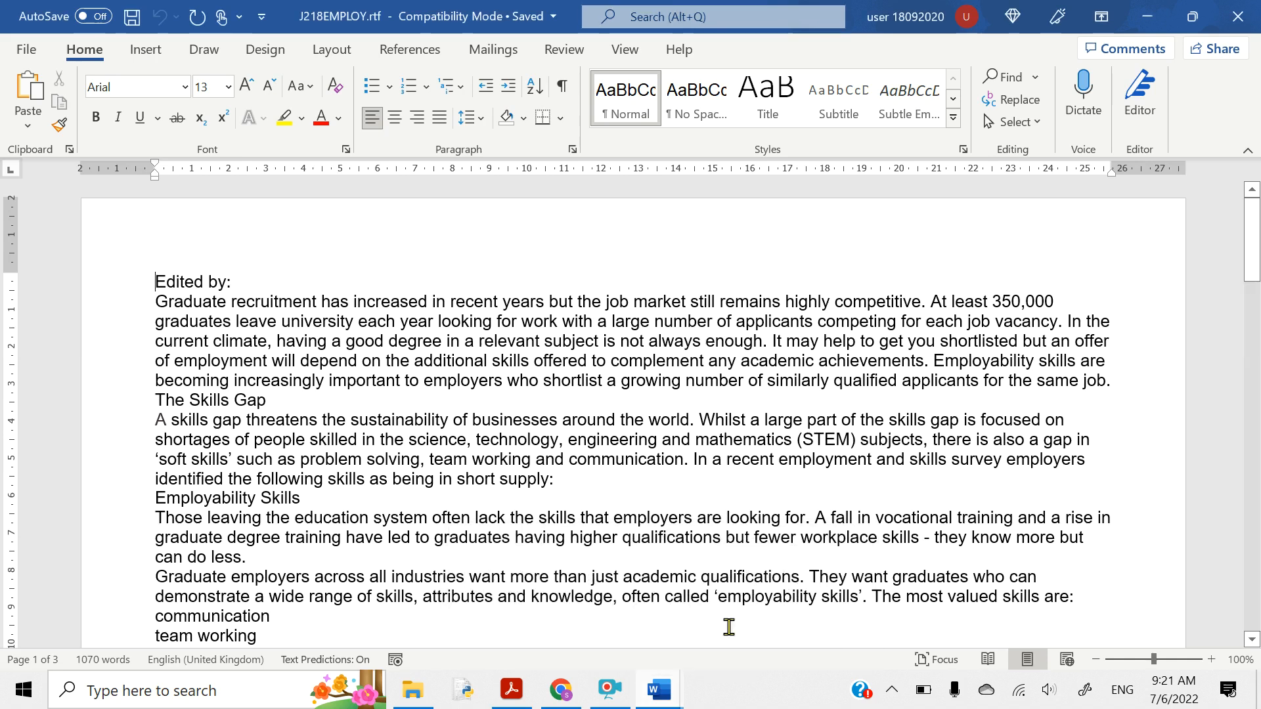
pyautogui.click(26, 49)
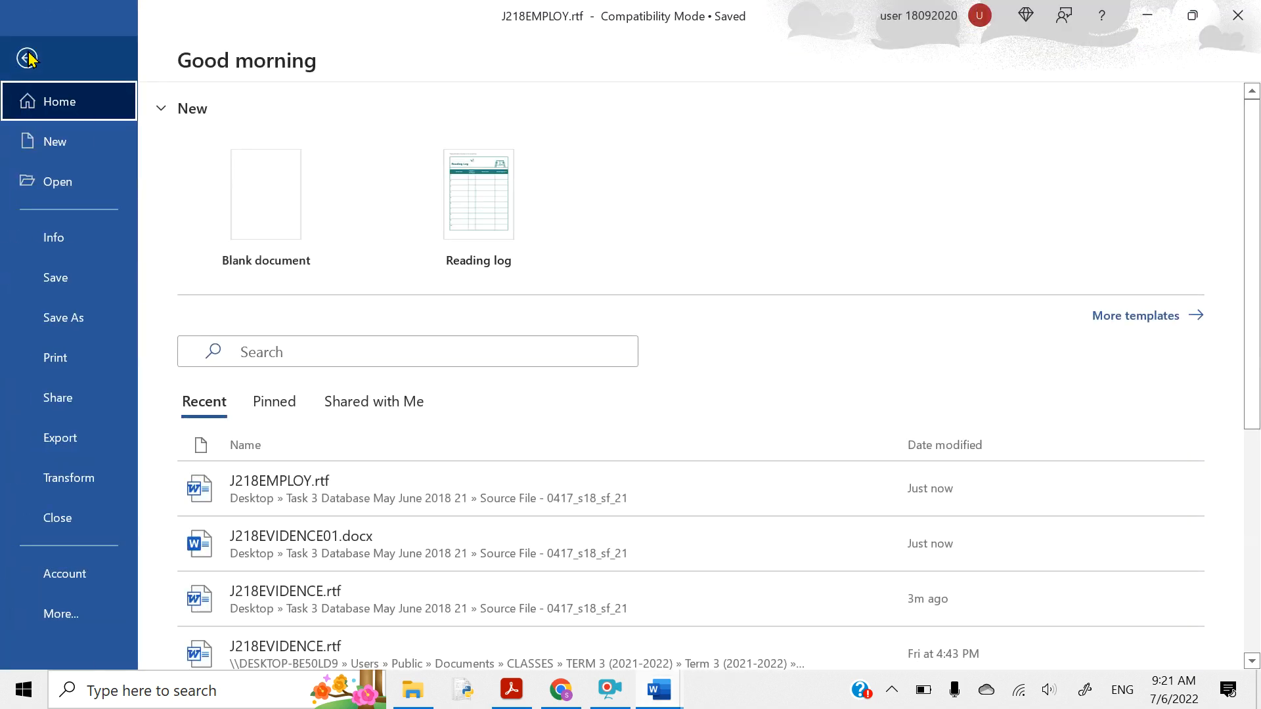
pyautogui.click(55, 320)
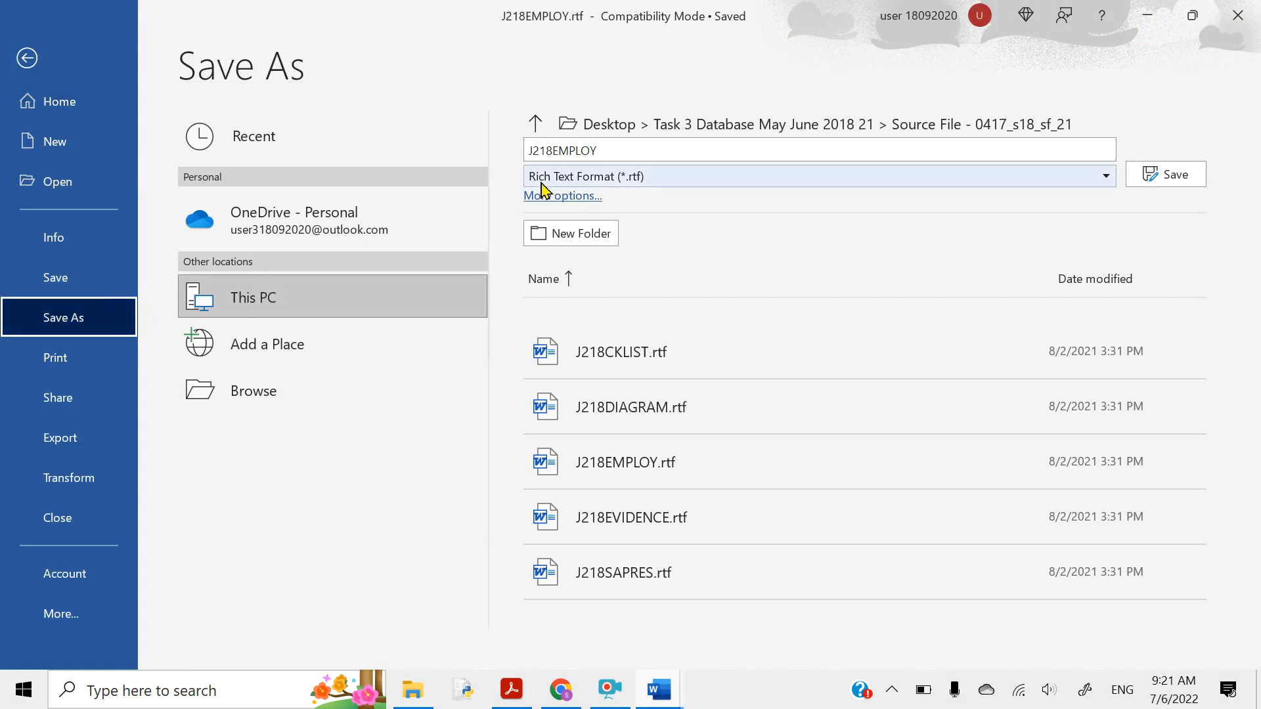
pyautogui.click(544, 179)
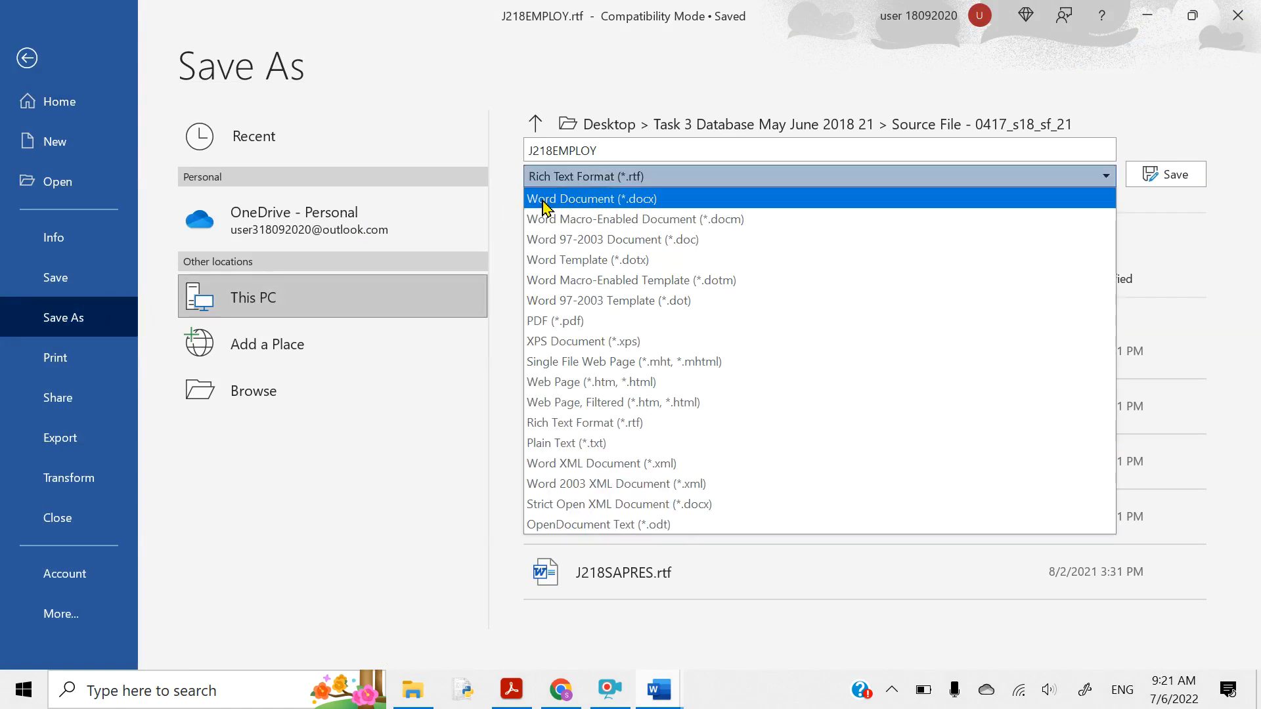
pyautogui.click(544, 202)
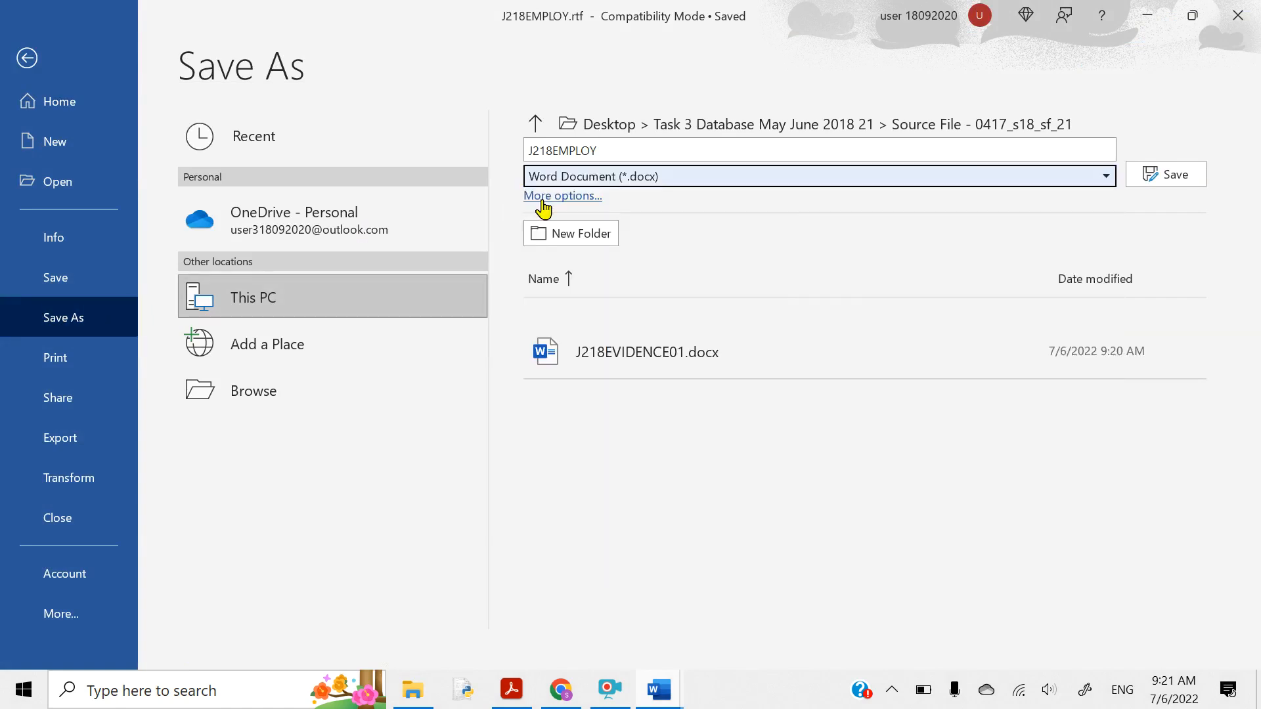
pyautogui.click(598, 152)
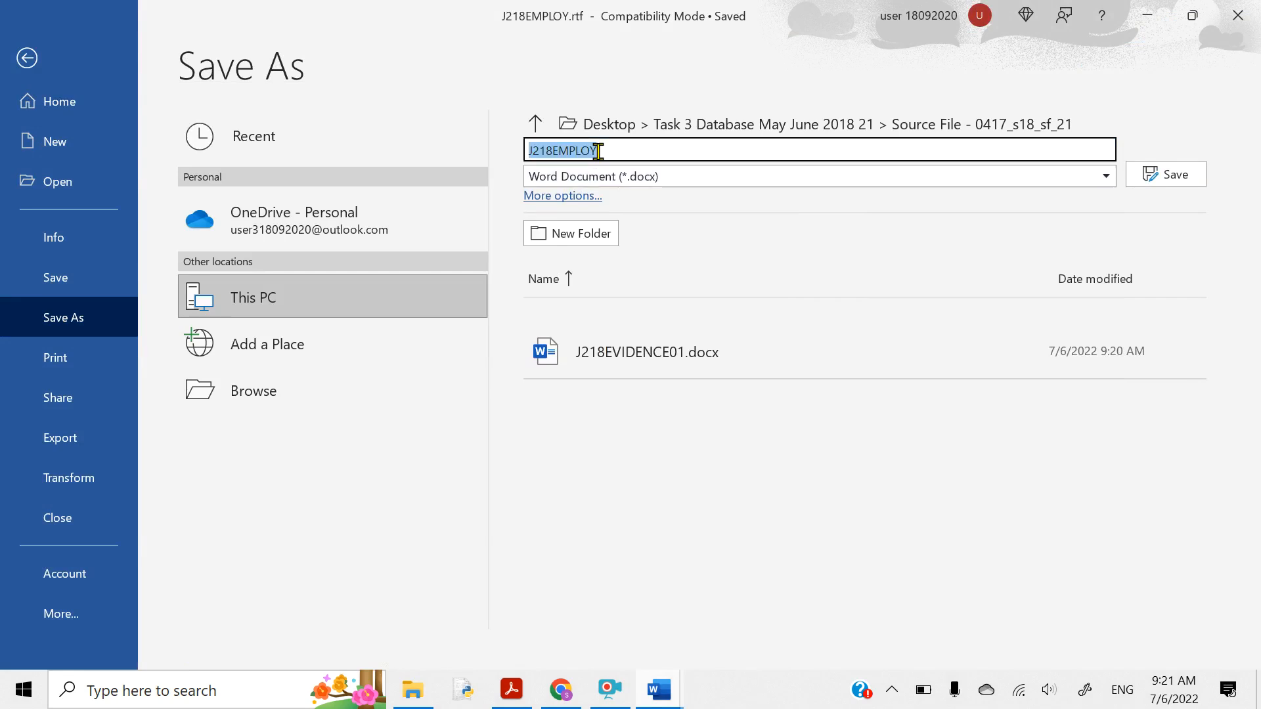
pyautogui.write('REPORT')
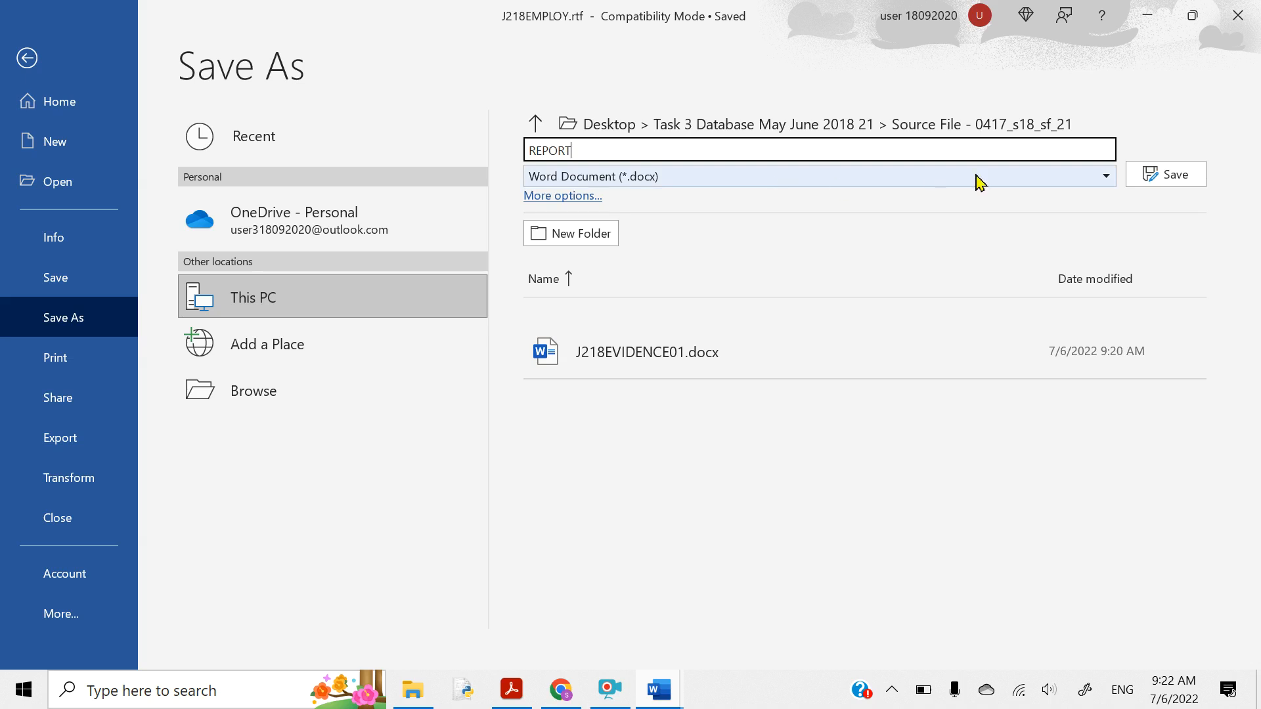
pyautogui.click(1142, 183)
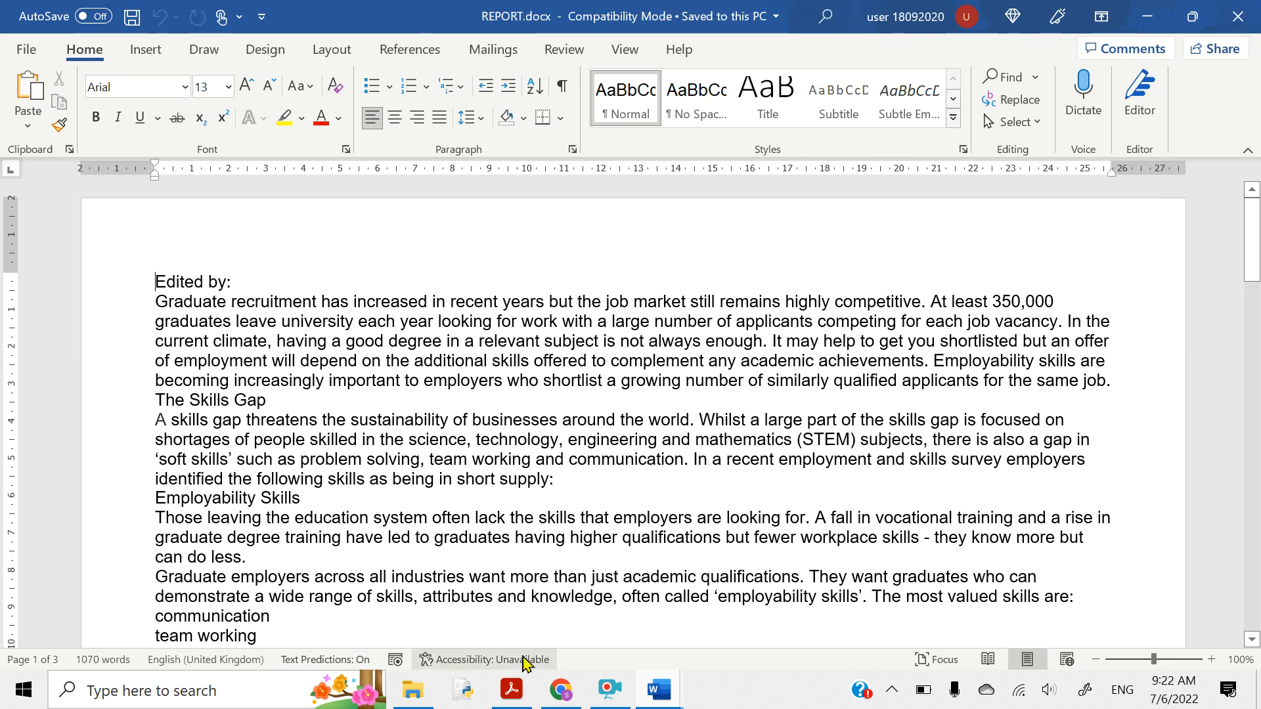
pyautogui.click(513, 691)
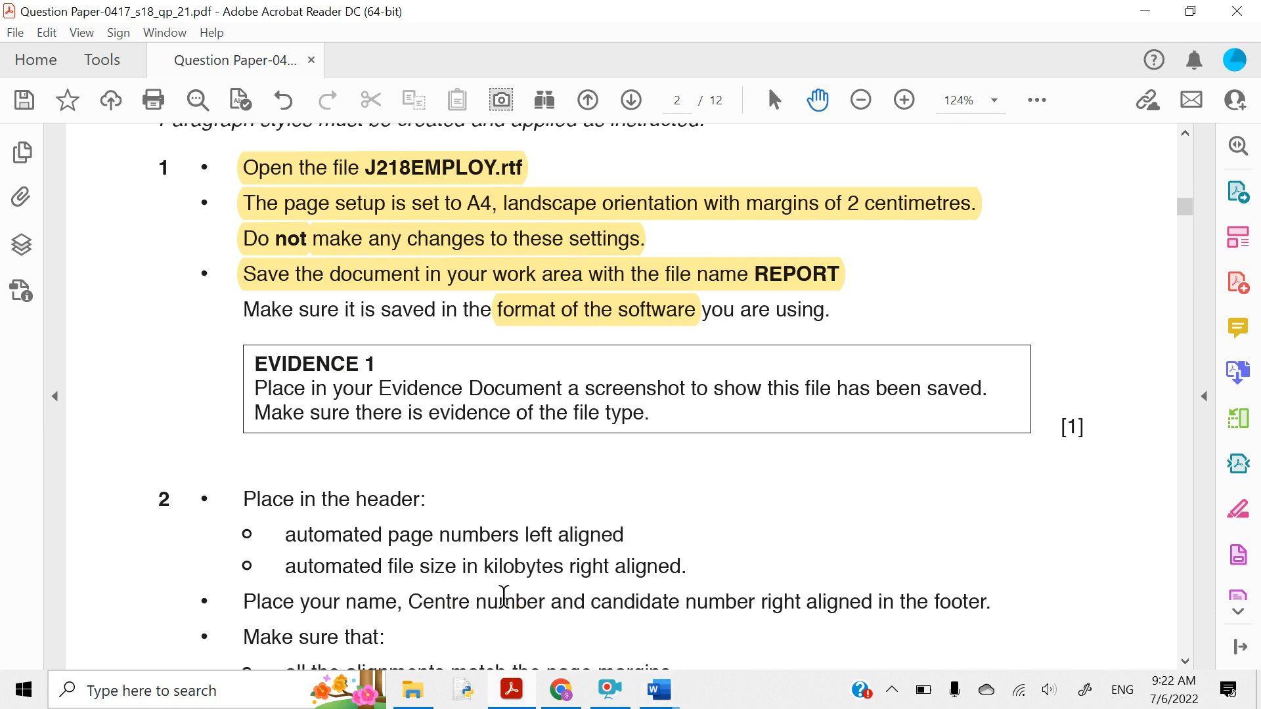
# - Highlight the [1] mark beside EVIDENCE 1 in yellow
pyautogui.scroll(-1, 359, 335)
pyautogui.scroll(-1, 359, 335)
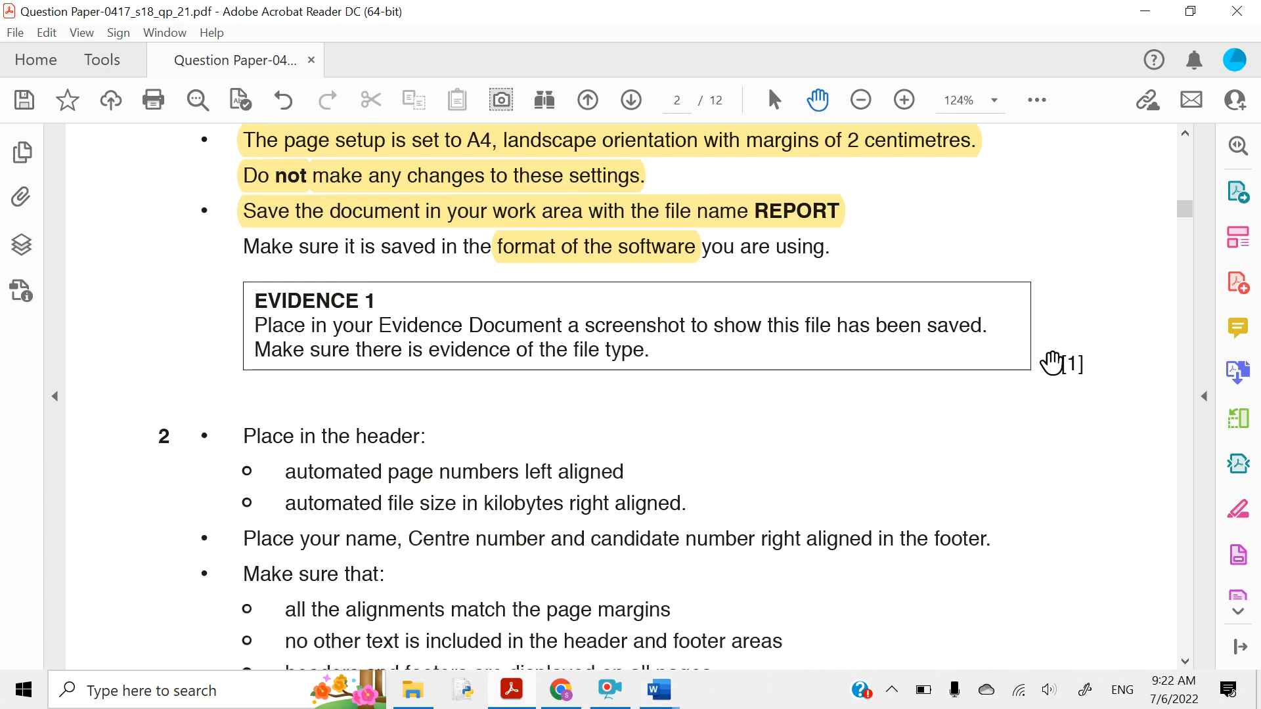
pyautogui.moveTo(1059, 362); pyautogui.dragTo(1083, 363)
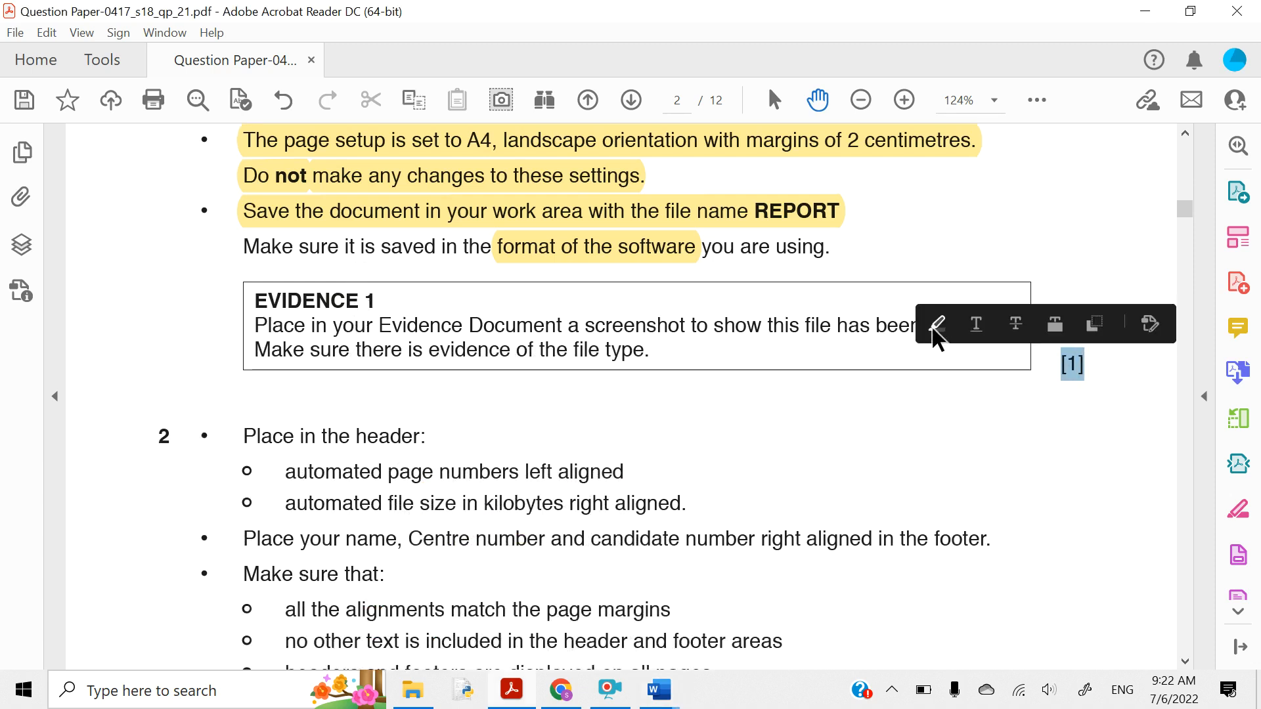
pyautogui.click(934, 327)
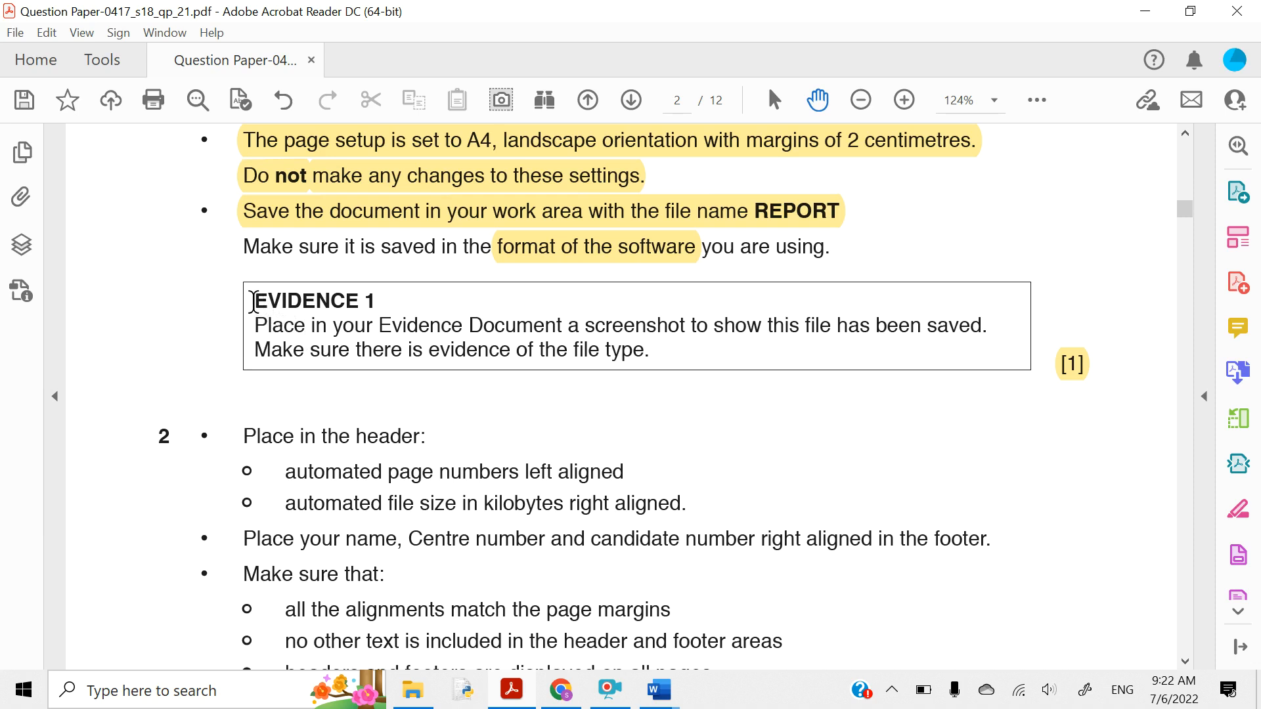
# - Highlight the EVIDENCE heading and the screenshot-and-file-type instruction in yellow
pyautogui.moveTo(253, 302); pyautogui.dragTo(365, 303)
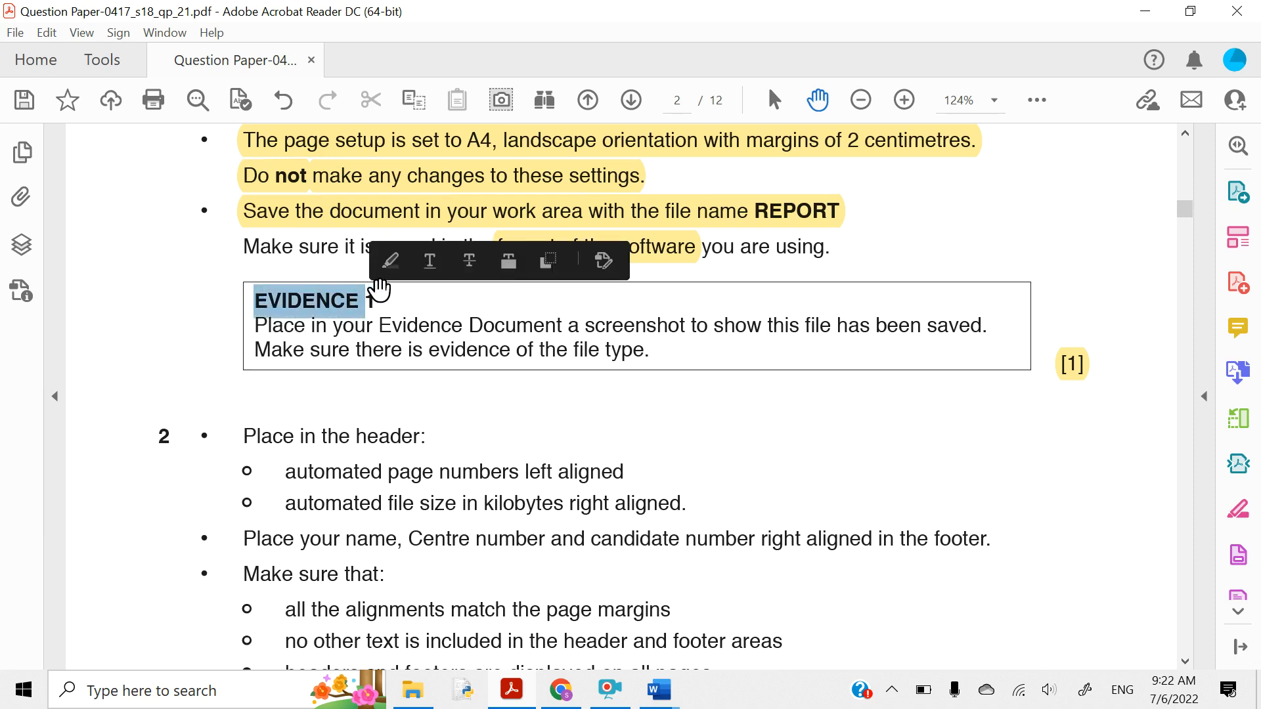
pyautogui.click(390, 262)
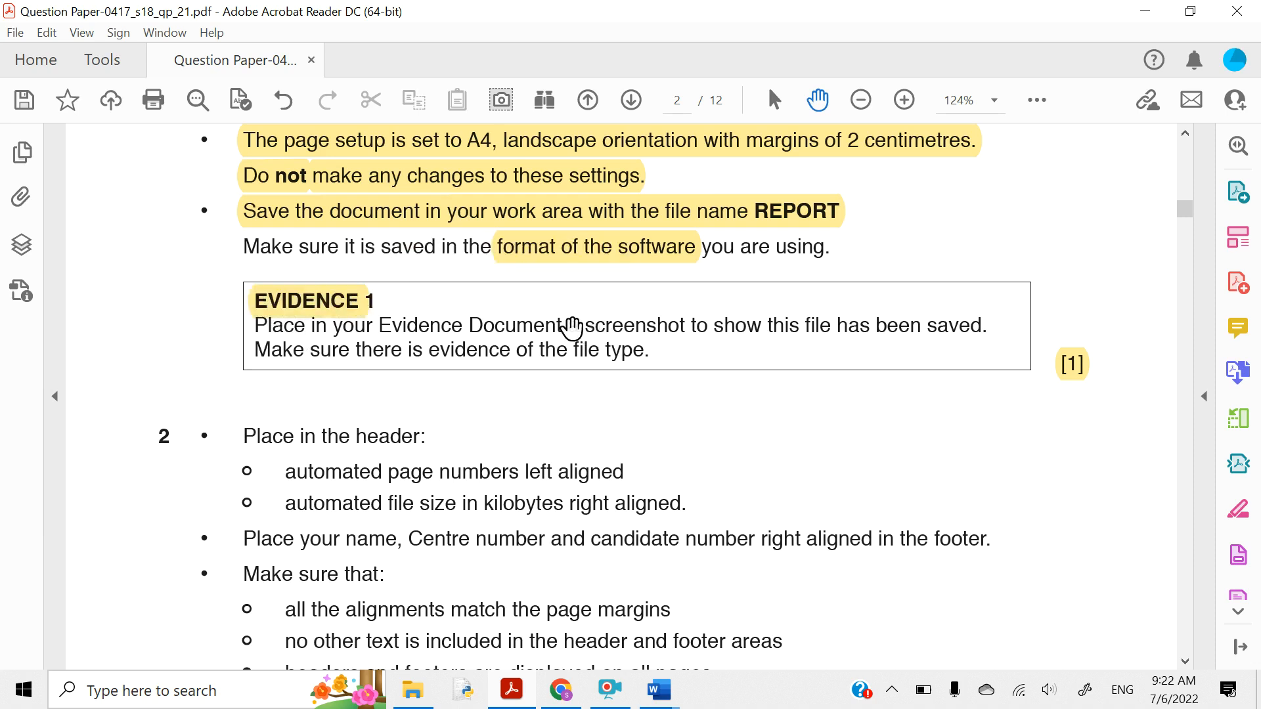
pyautogui.moveTo(569, 326); pyautogui.dragTo(645, 349)
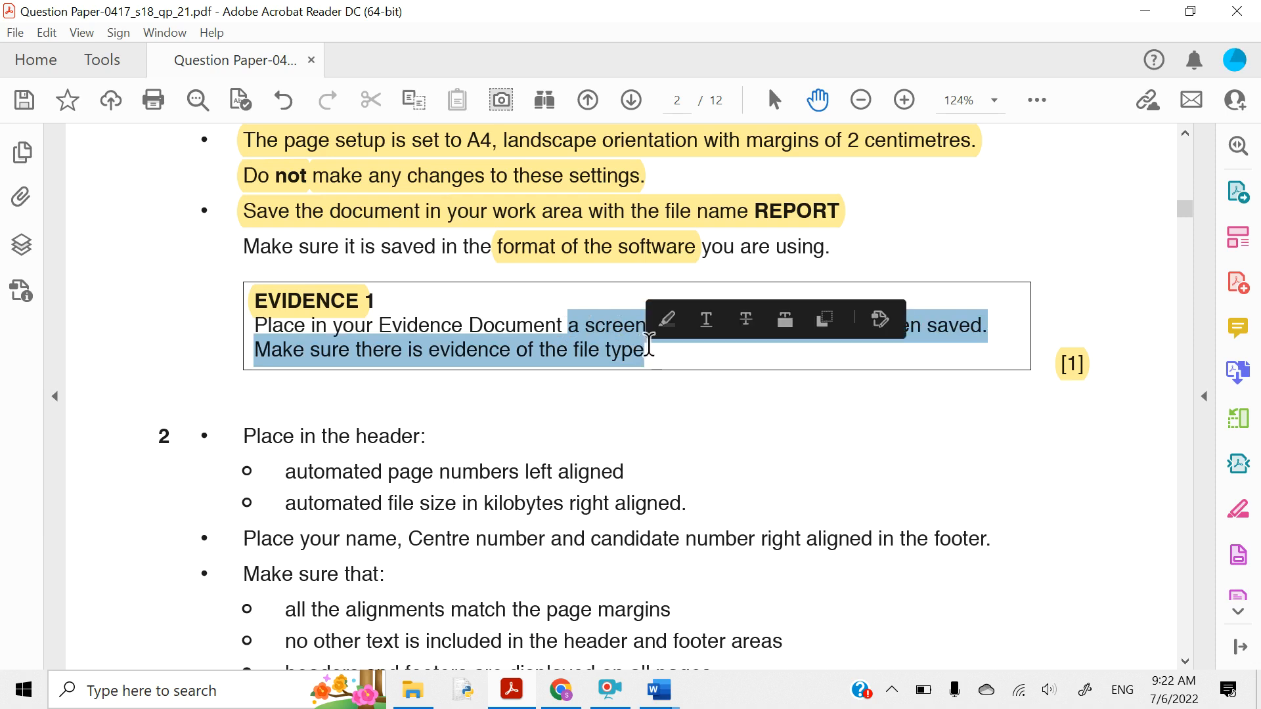
pyautogui.click(664, 322)
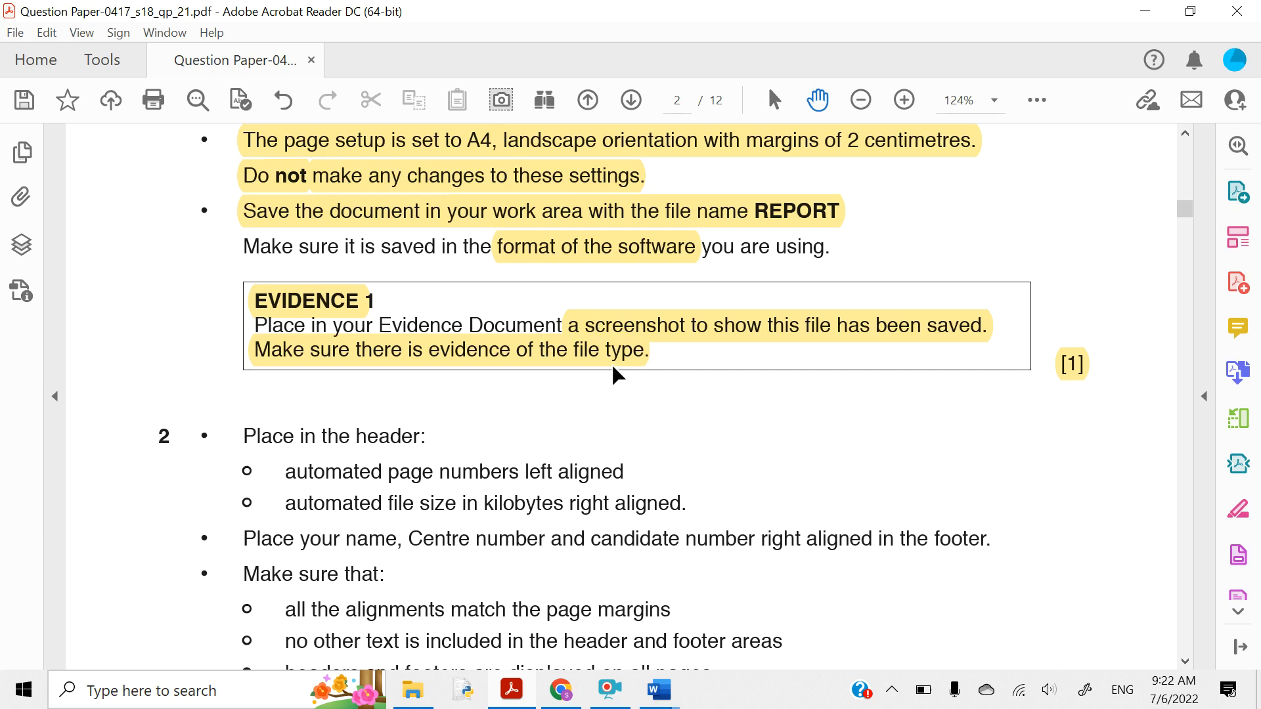
# - In the Source File folder, widen the Type column to show full names like Microsoft Word Document
pyautogui.moveTo(424, 684)
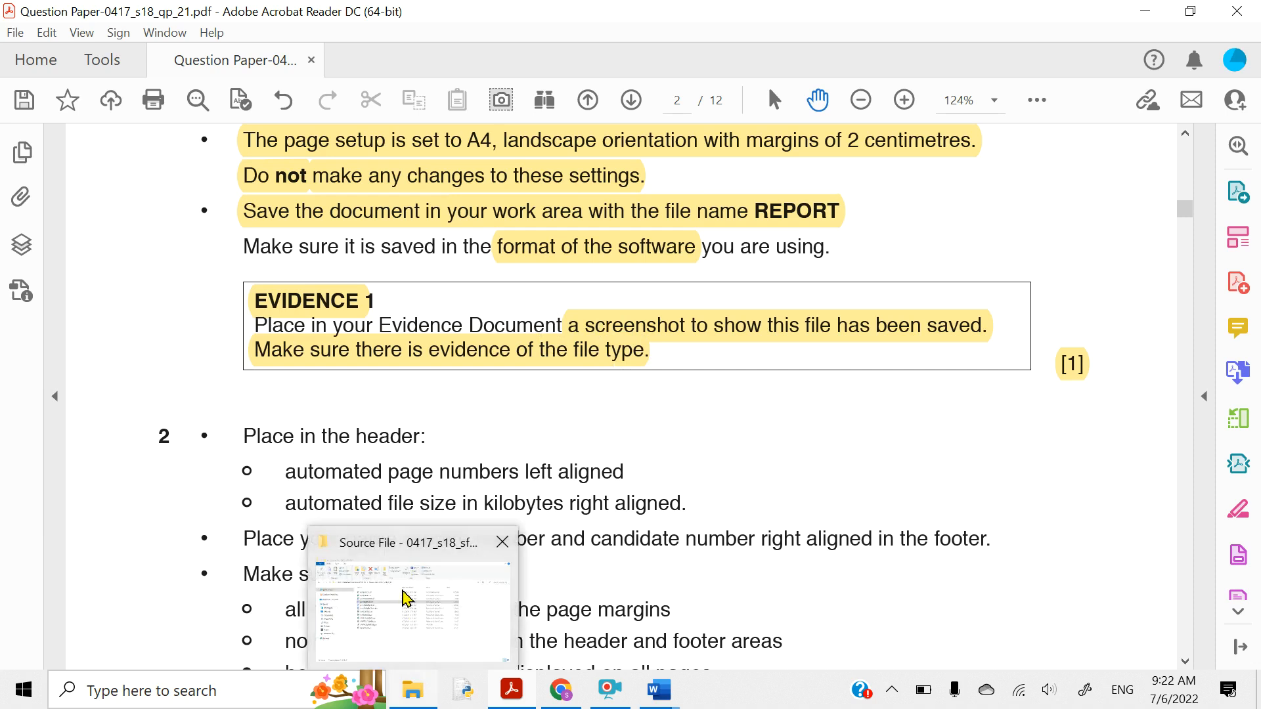
pyautogui.click(404, 593)
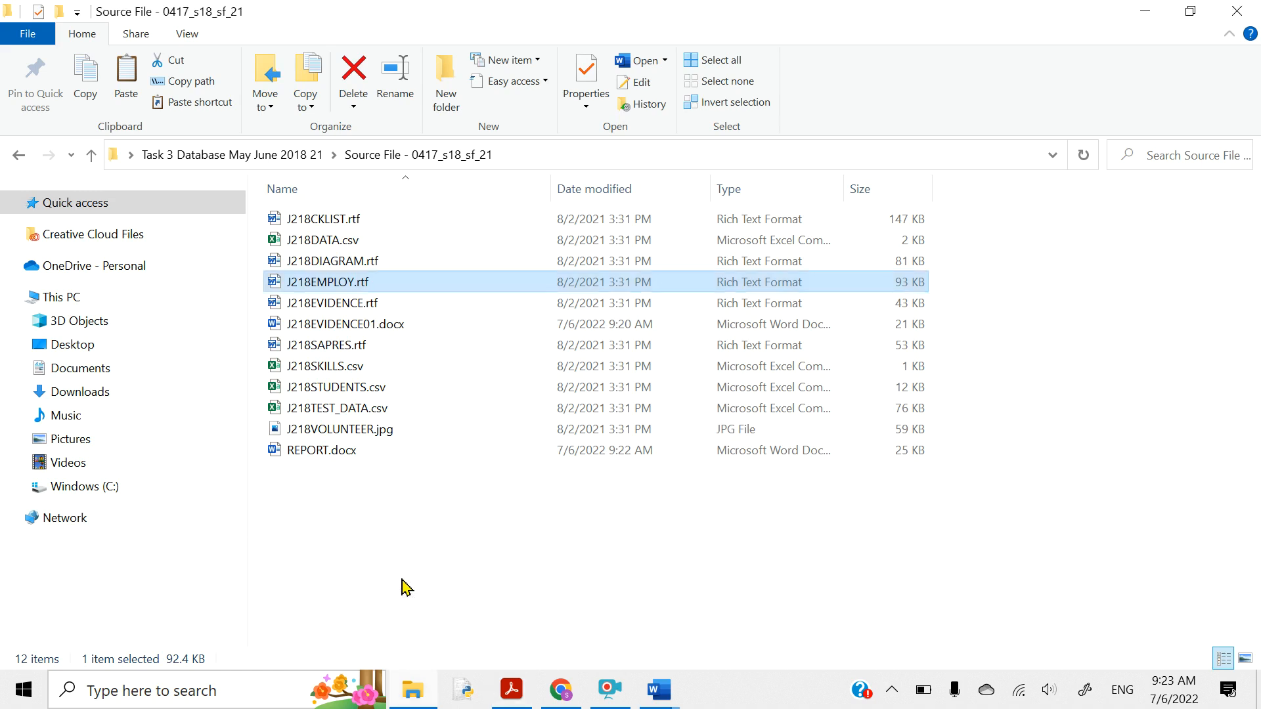
pyautogui.click(402, 581)
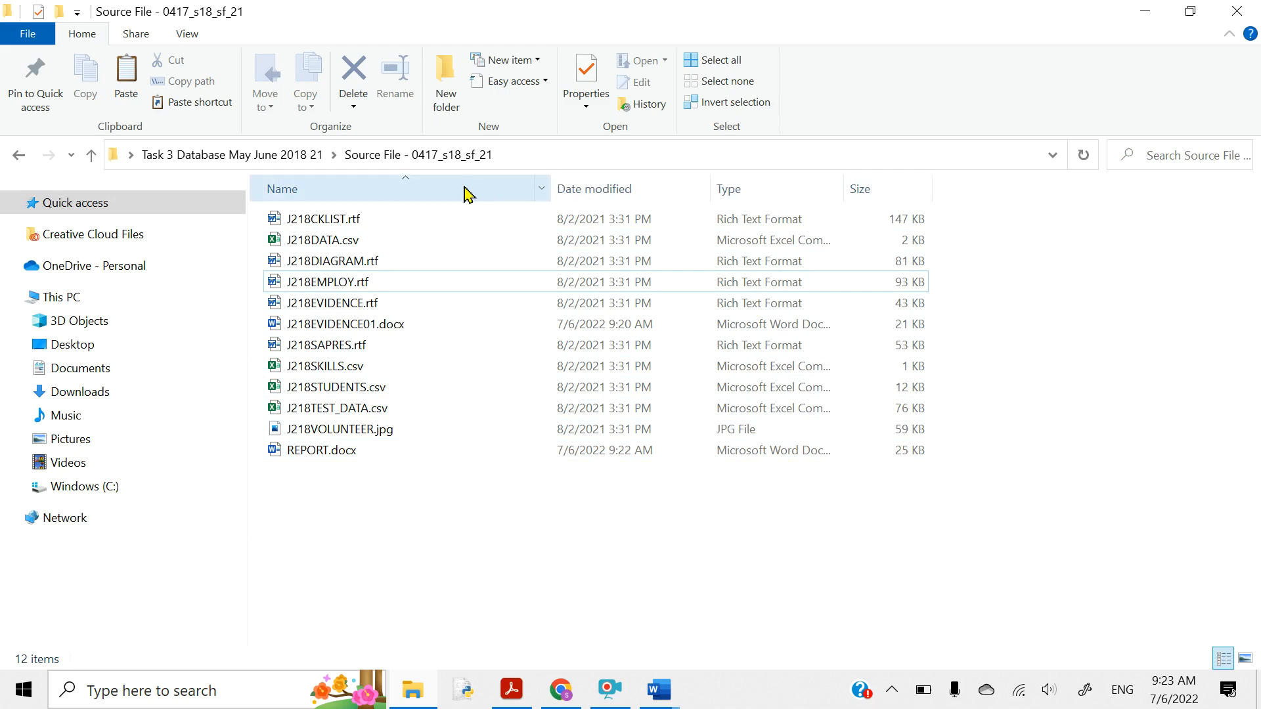
pyautogui.rightClick(955, 188)
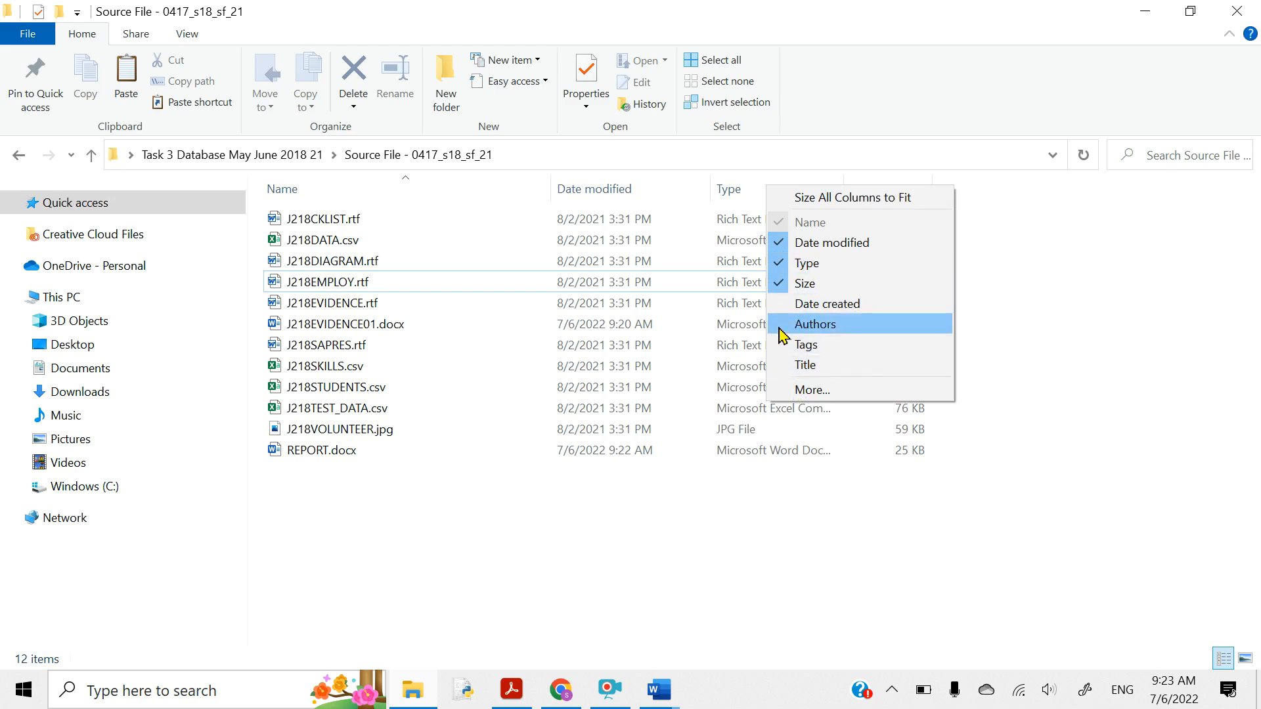
pyautogui.click(1050, 343)
pyautogui.moveTo(847, 187); pyautogui.dragTo(1003, 187)
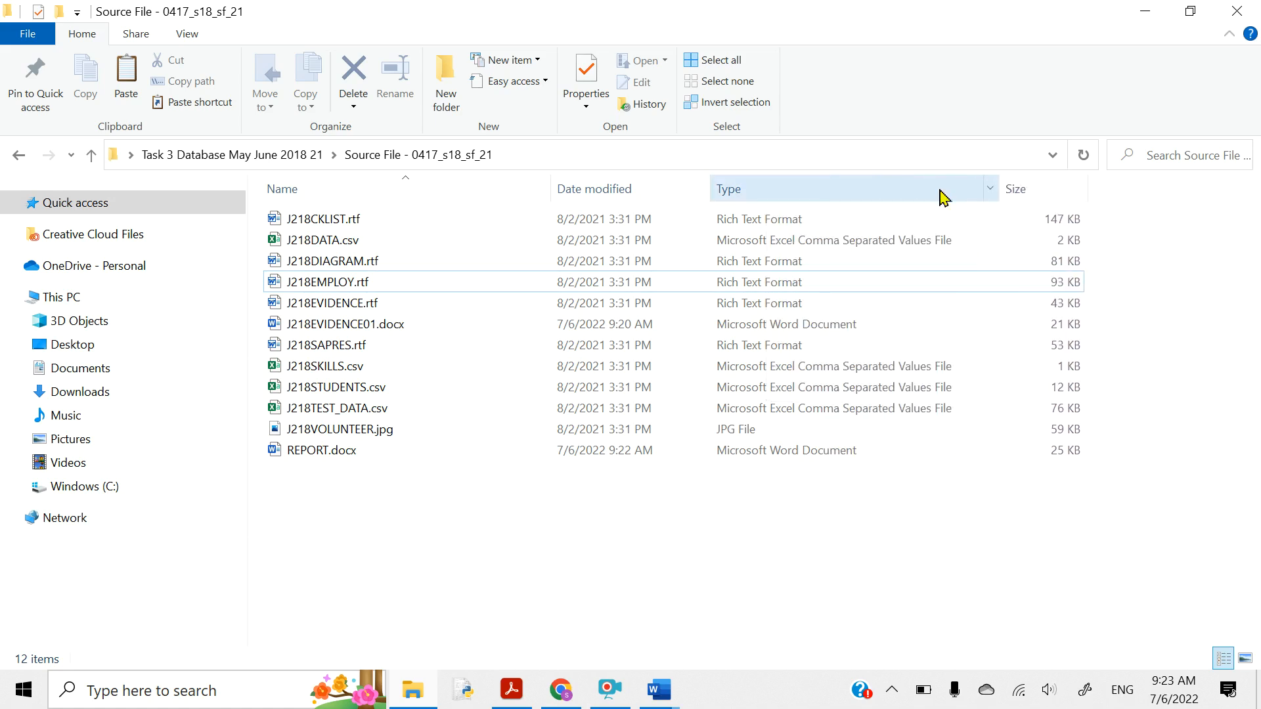
# - Launch Snipping Tool via a SNIP search and capture the folder path and file list
pyautogui.click(100, 697)
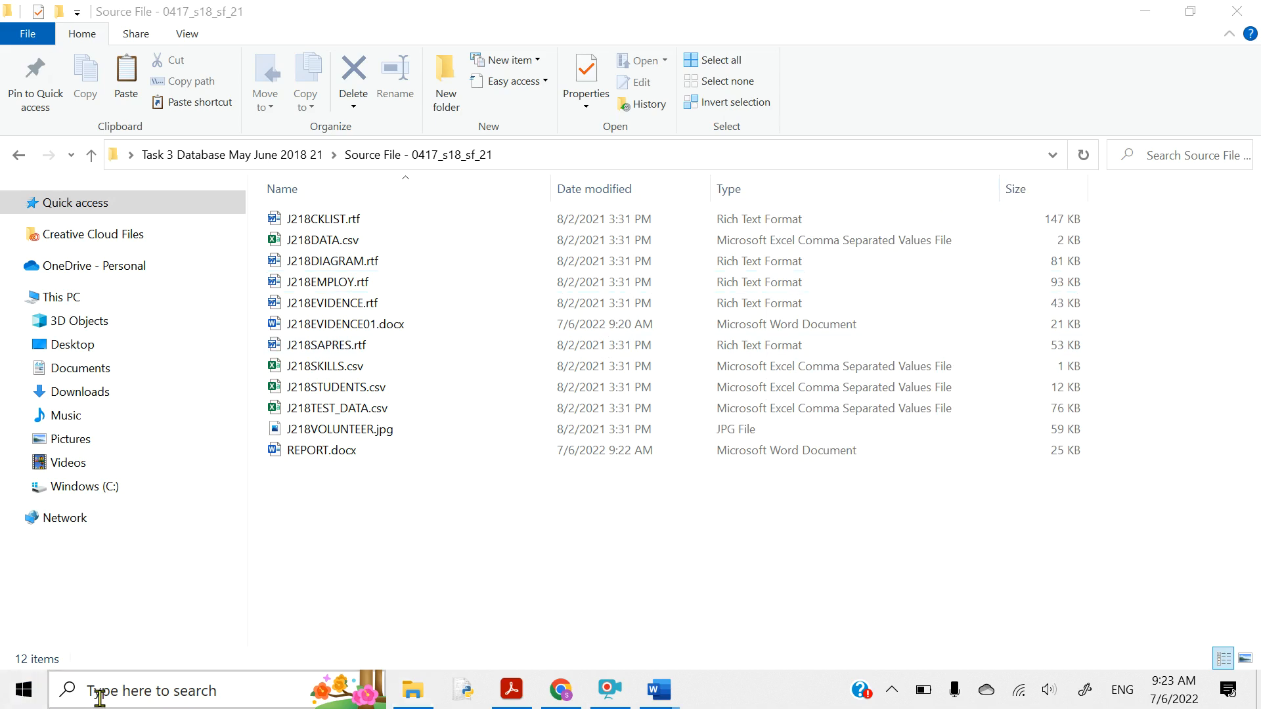
pyautogui.write('SNIP')
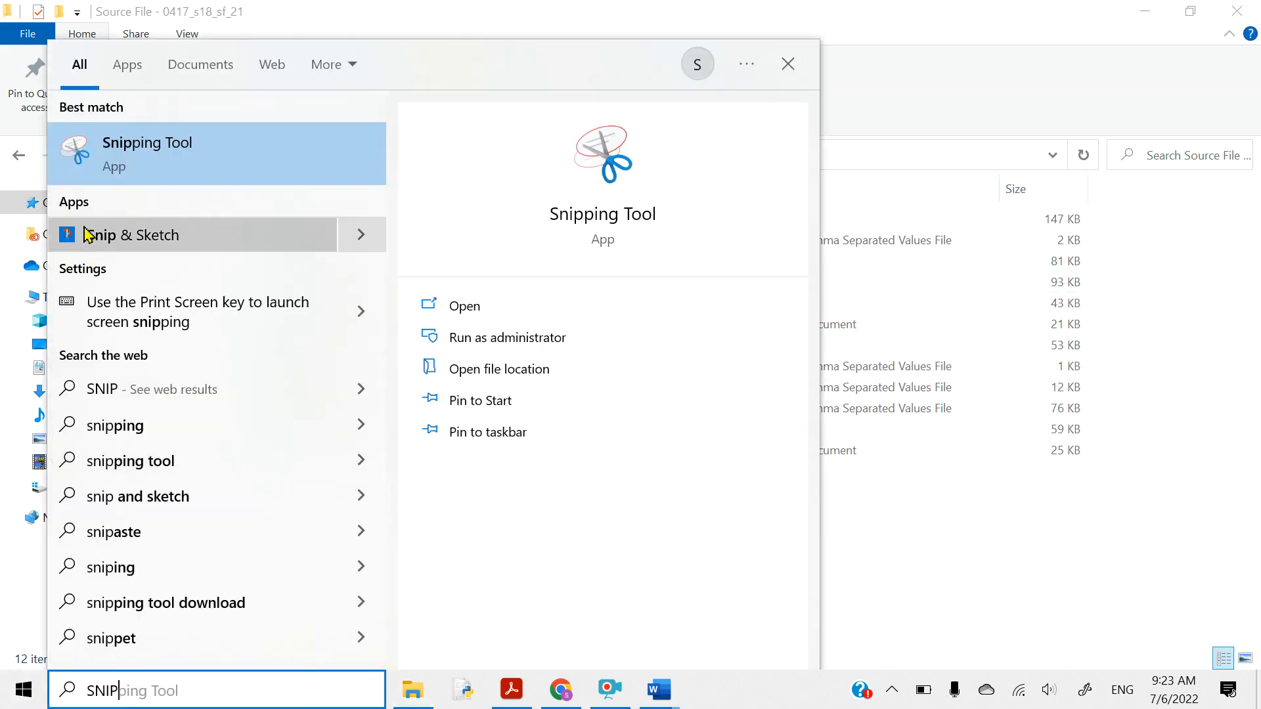
pyautogui.click(442, 307)
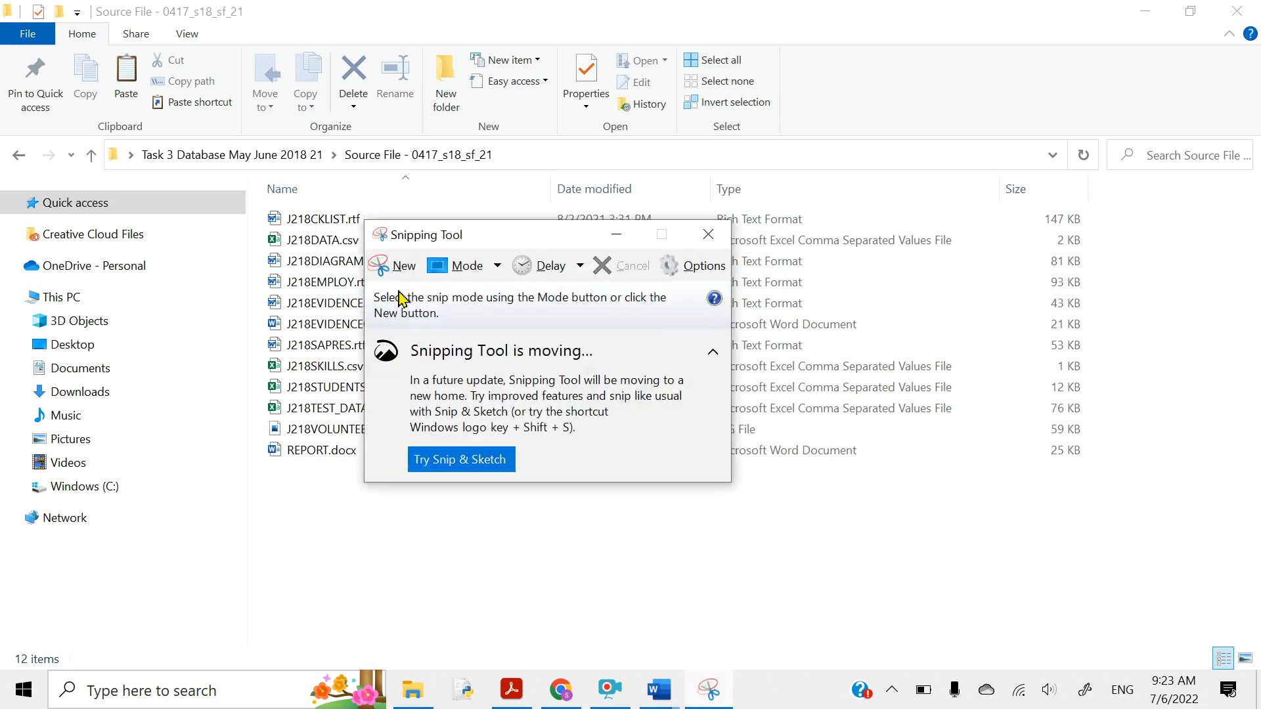
pyautogui.click(397, 267)
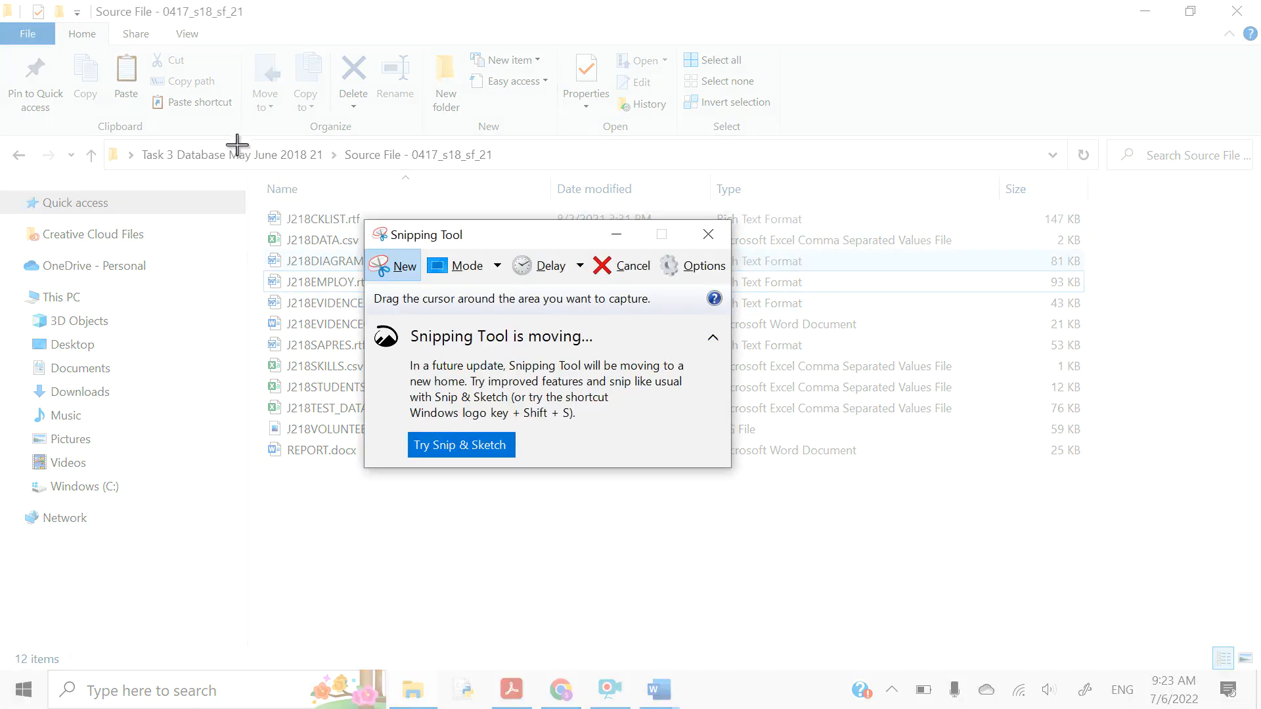
pyautogui.moveTo(239, 143); pyautogui.dragTo(994, 471)
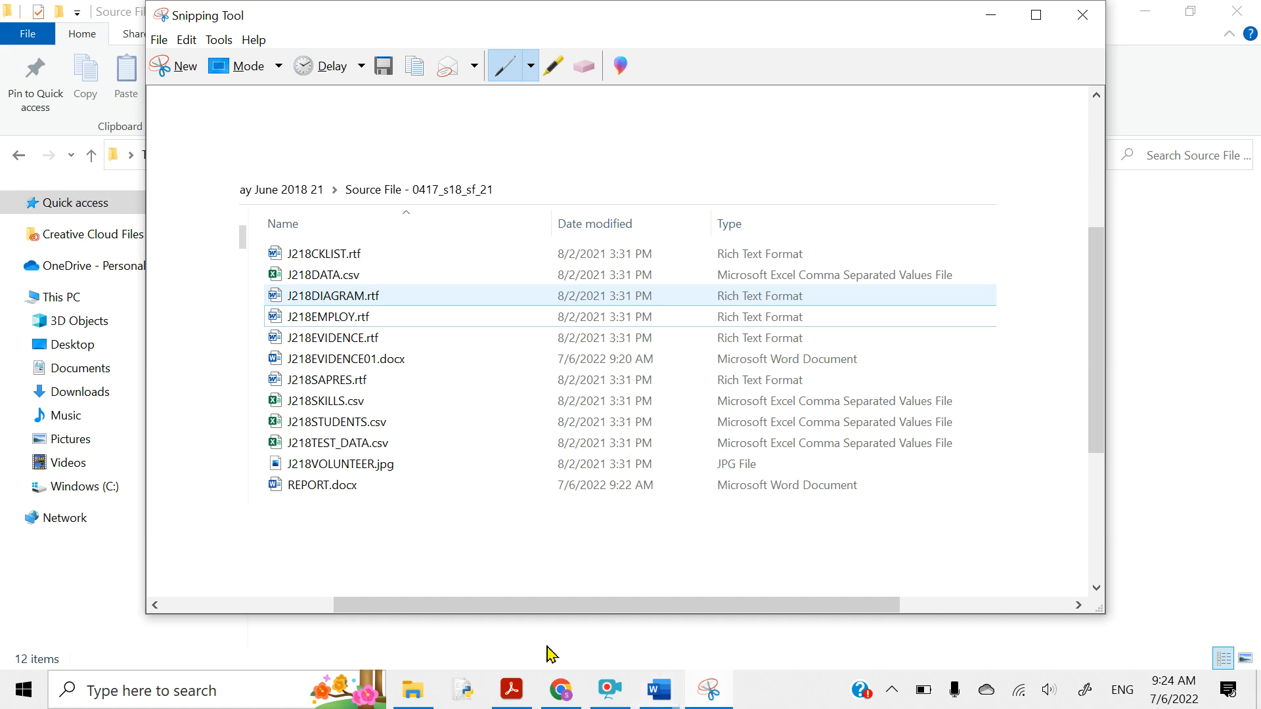
# - In J218EVIDENCE01.docx, set the pasted folder screenshot to In Line with Text
pyautogui.moveTo(655, 693)
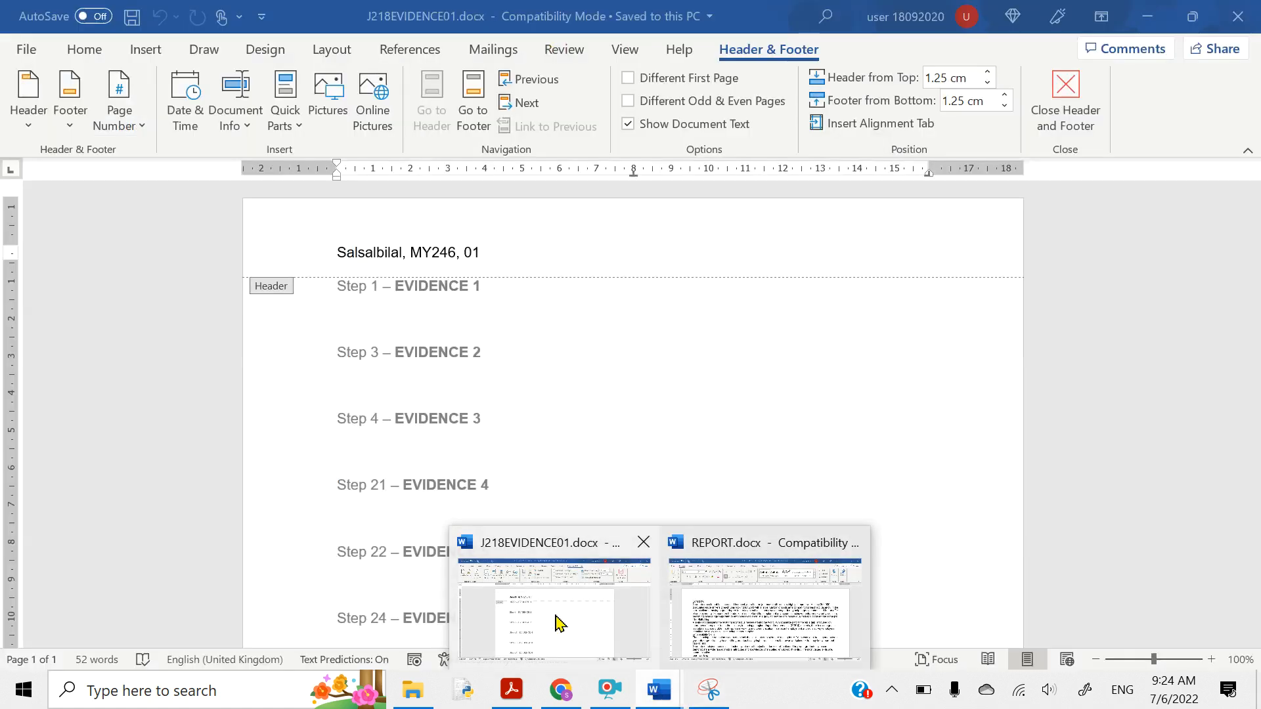
pyautogui.click(558, 621)
pyautogui.doubleClick(364, 325)
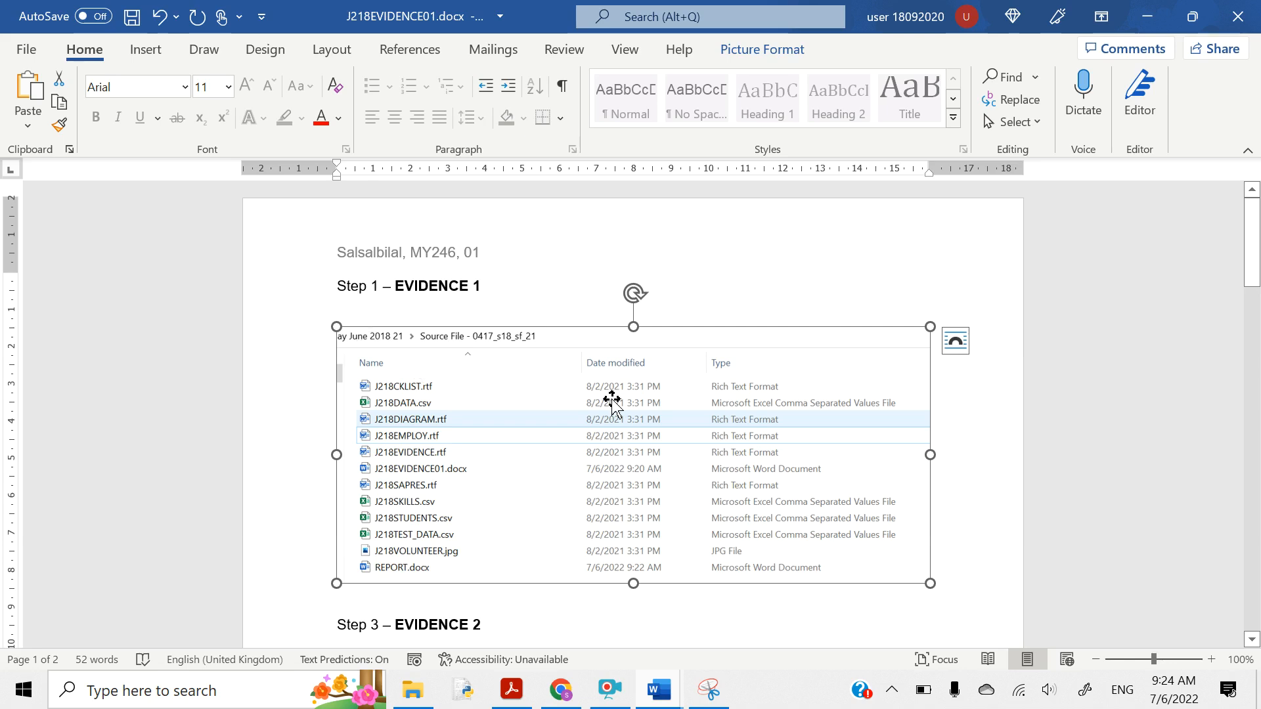
pyautogui.scroll(-2, 614, 378)
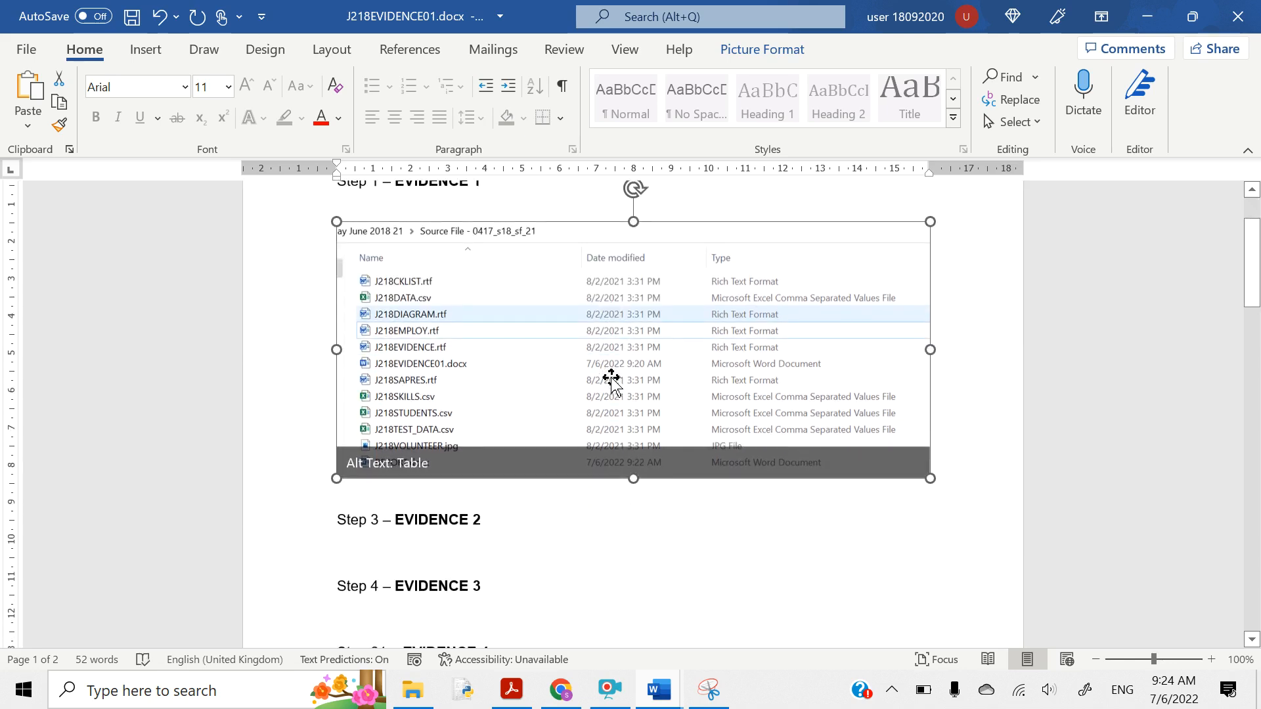
pyautogui.scroll(2, 609, 378)
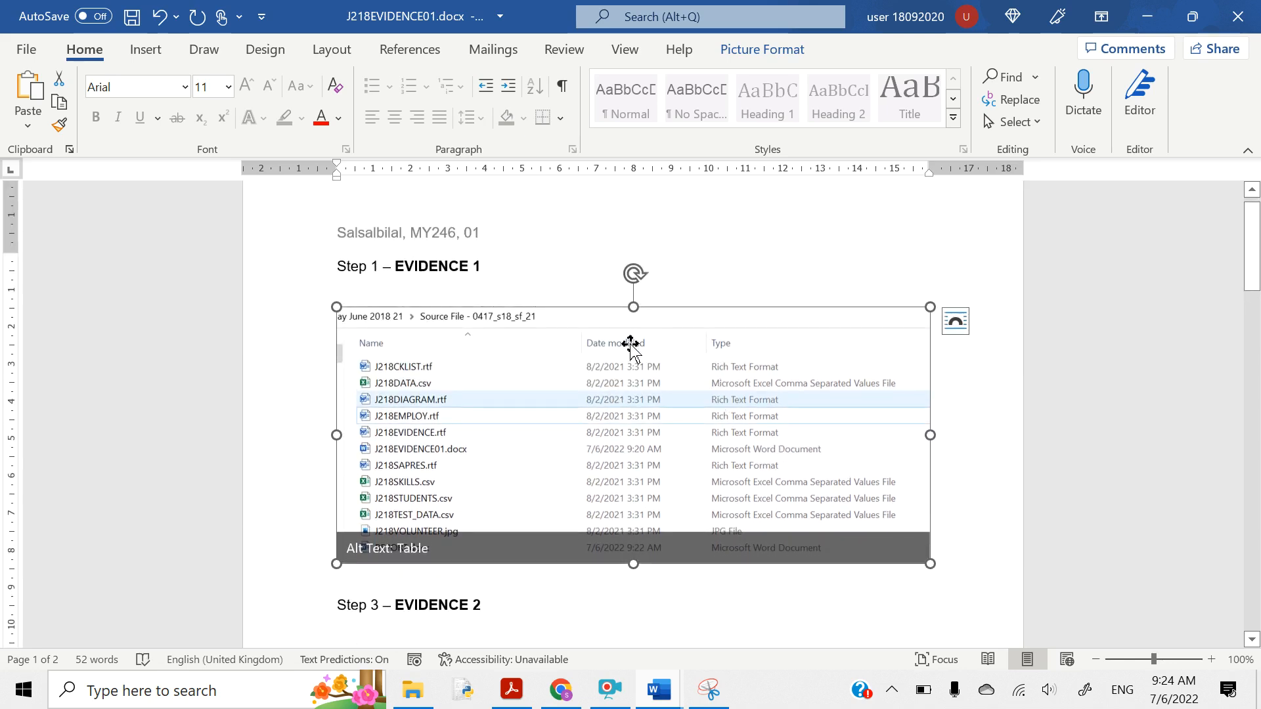
pyautogui.scroll(-1, 630, 345)
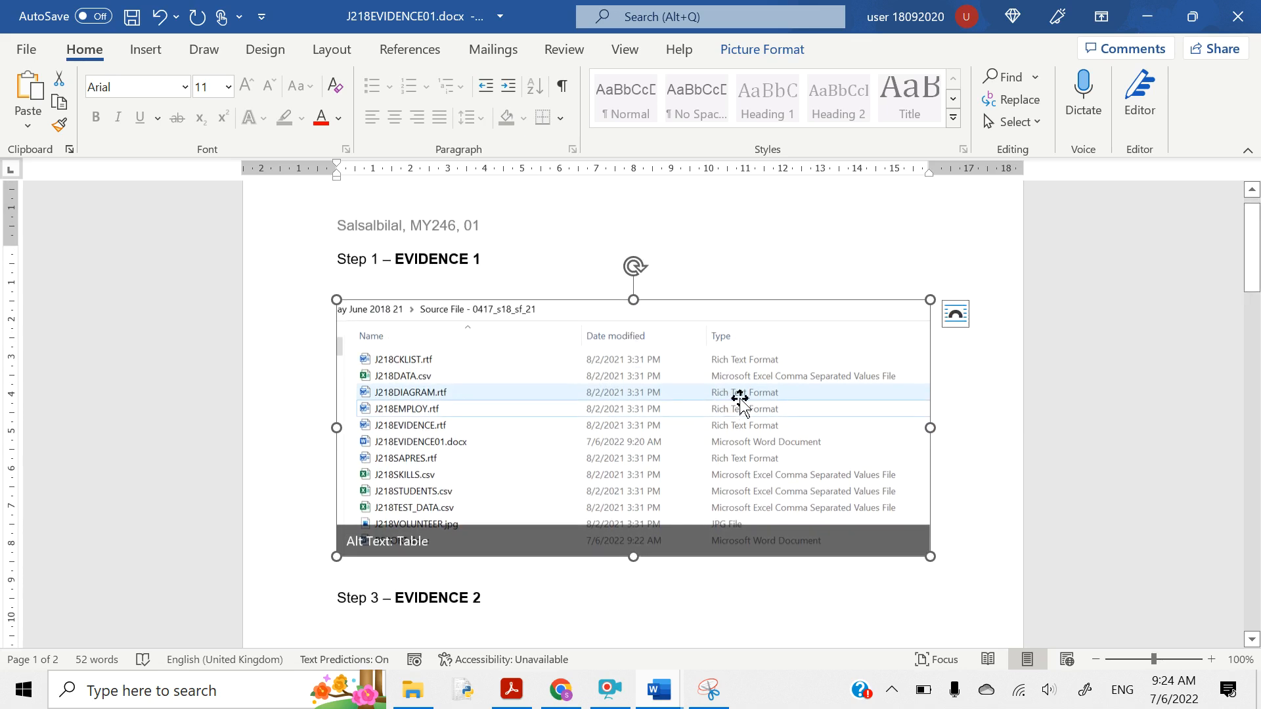
pyautogui.click(956, 316)
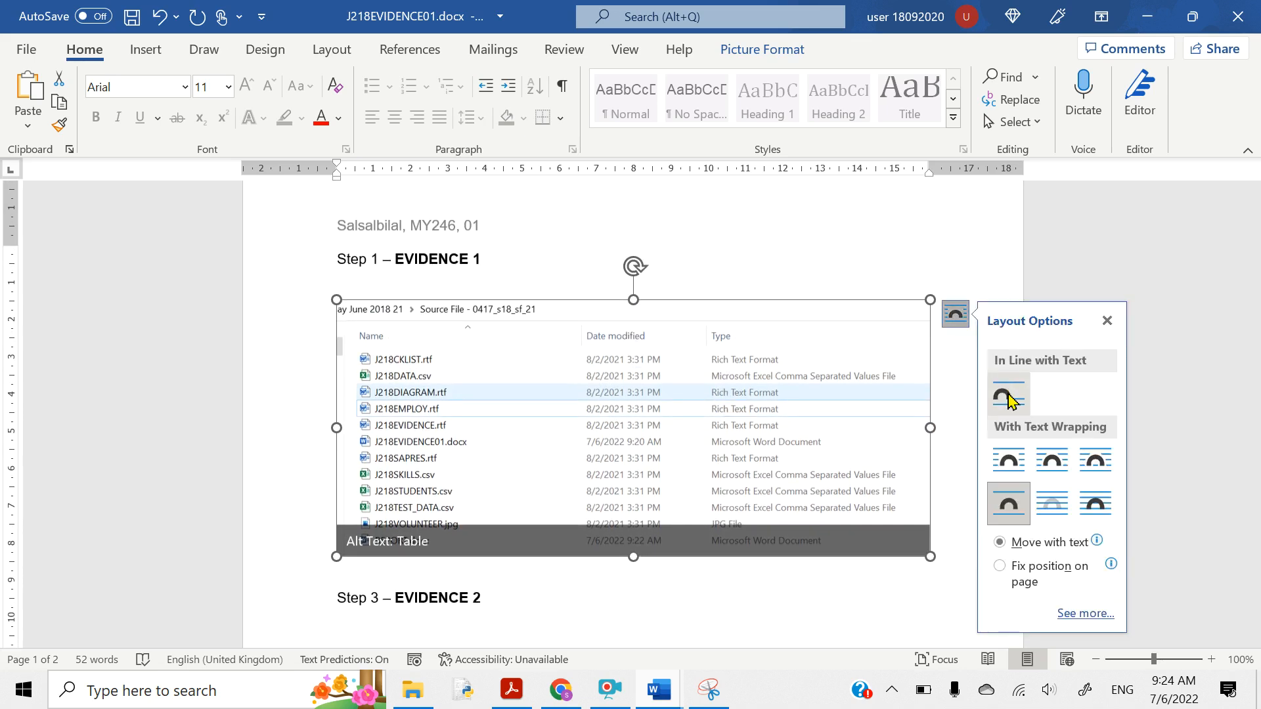
pyautogui.click(1009, 398)
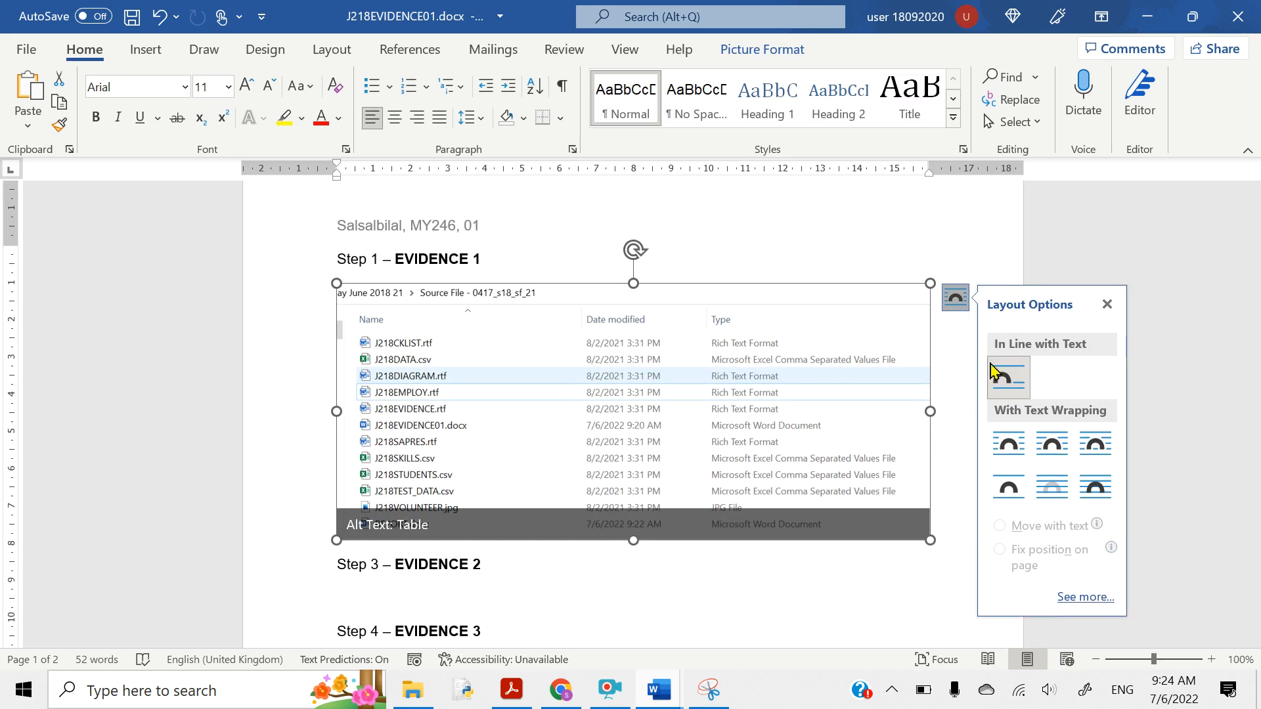
pyautogui.click(956, 515)
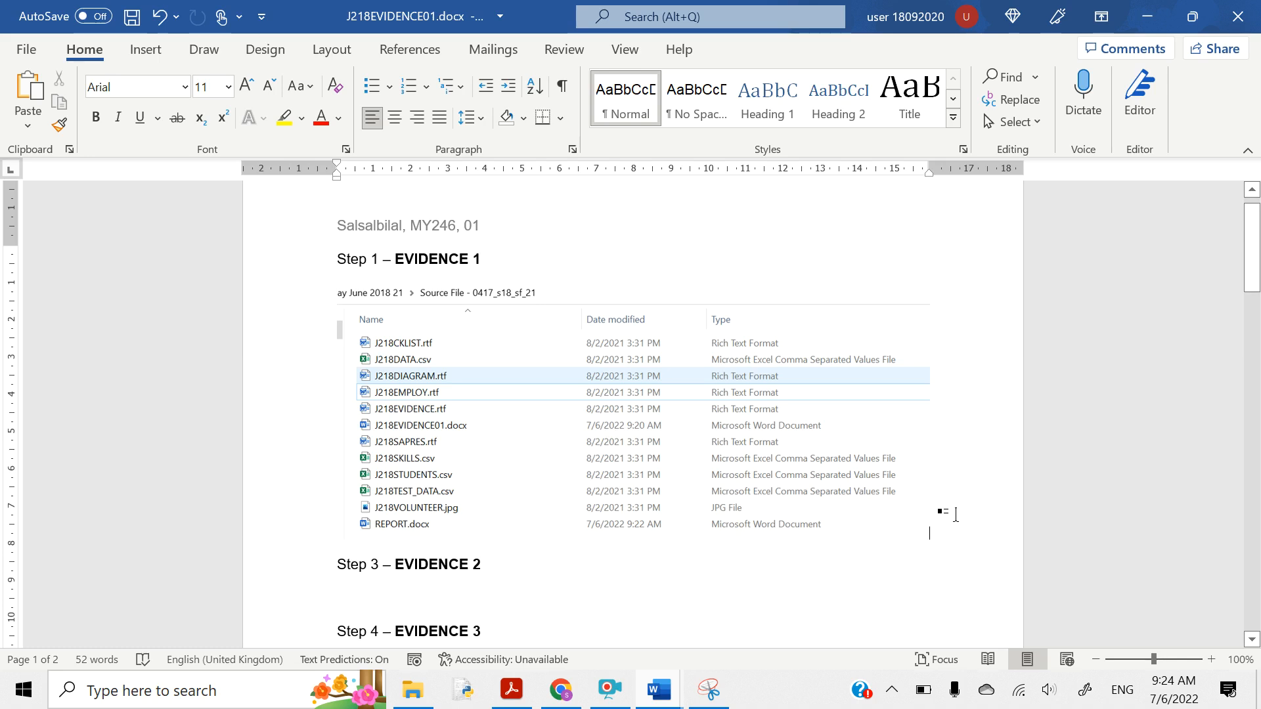
# - Minimize Word, Snipping Tool and File Explorer to bring back the Acrobat question paper
pyautogui.click(1147, 16)
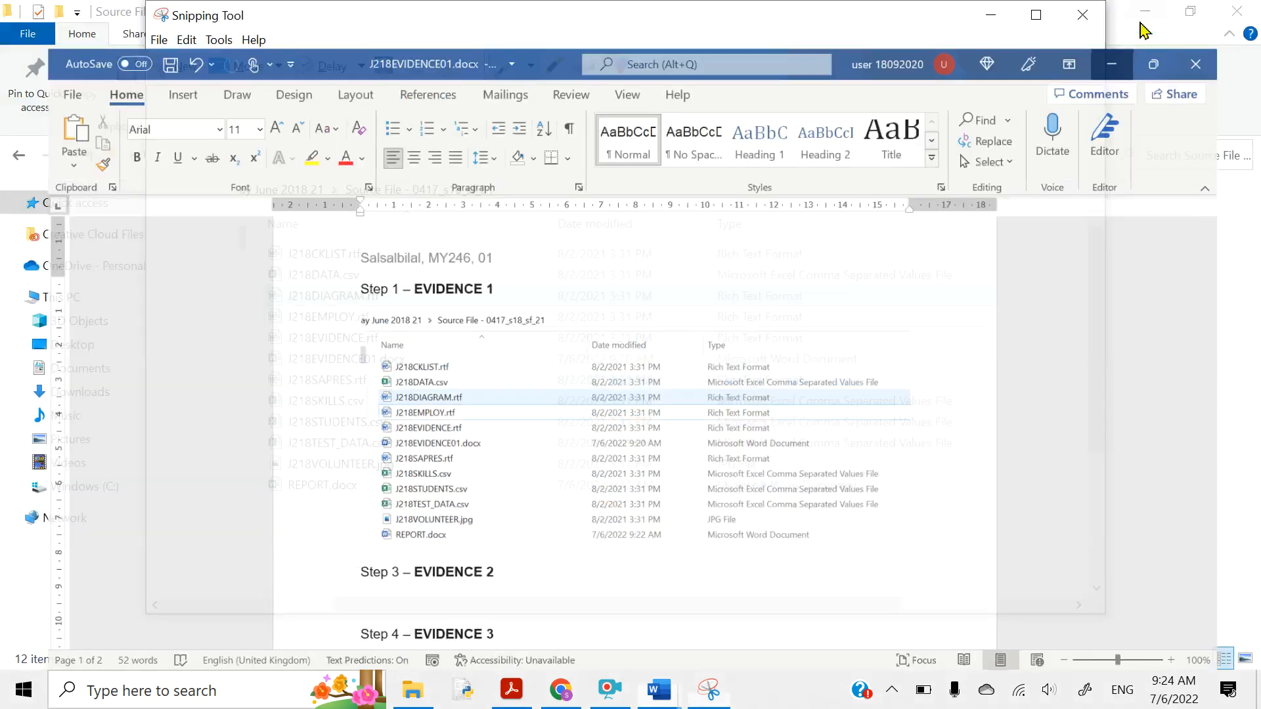
pyautogui.click(990, 15)
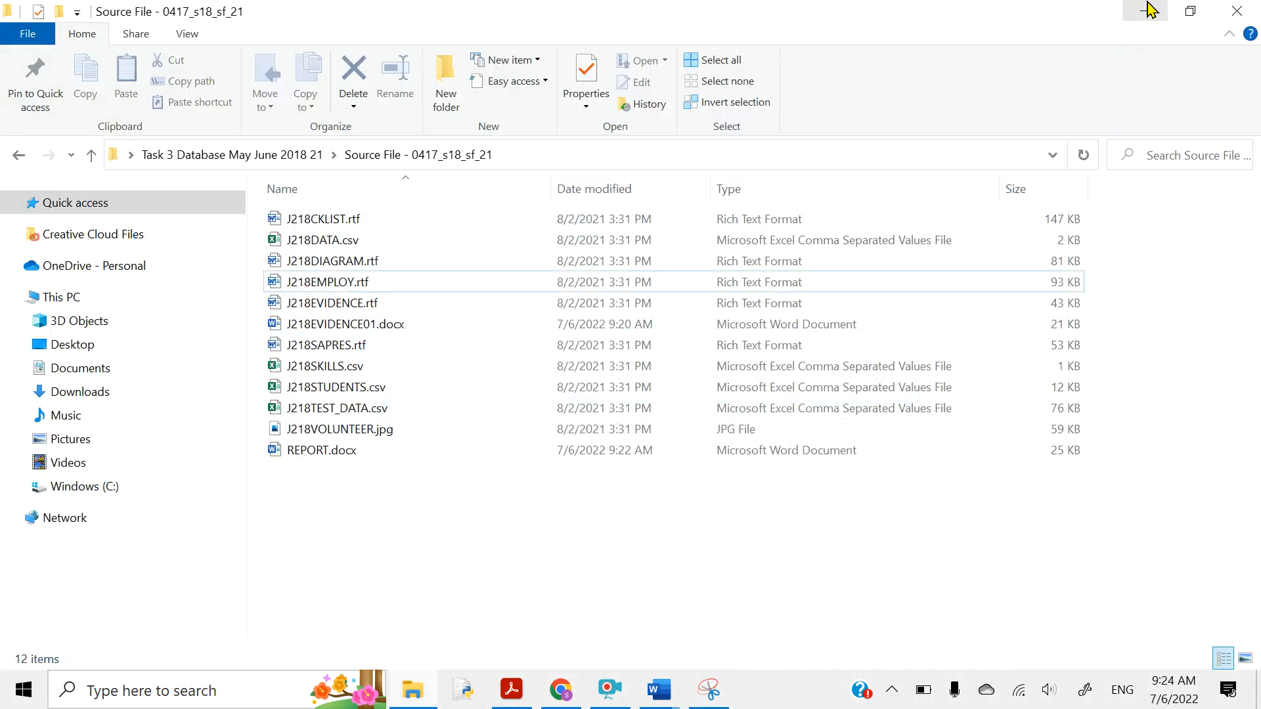
pyautogui.click(1151, 9)
# - Highlight 'header:', the page-numbers-left line and the file-size-in-kilobytes line in yellow
pyautogui.scroll(-3, 523, 413)
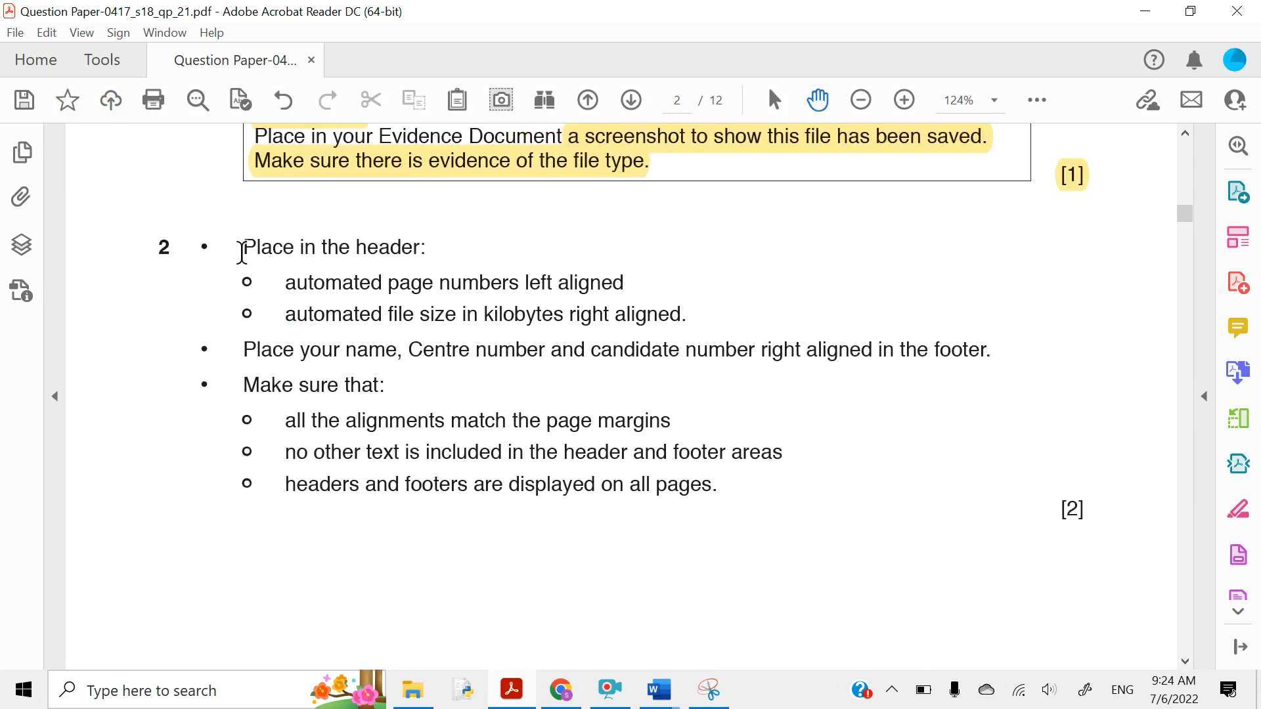
pyautogui.moveTo(241, 251); pyautogui.dragTo(428, 247)
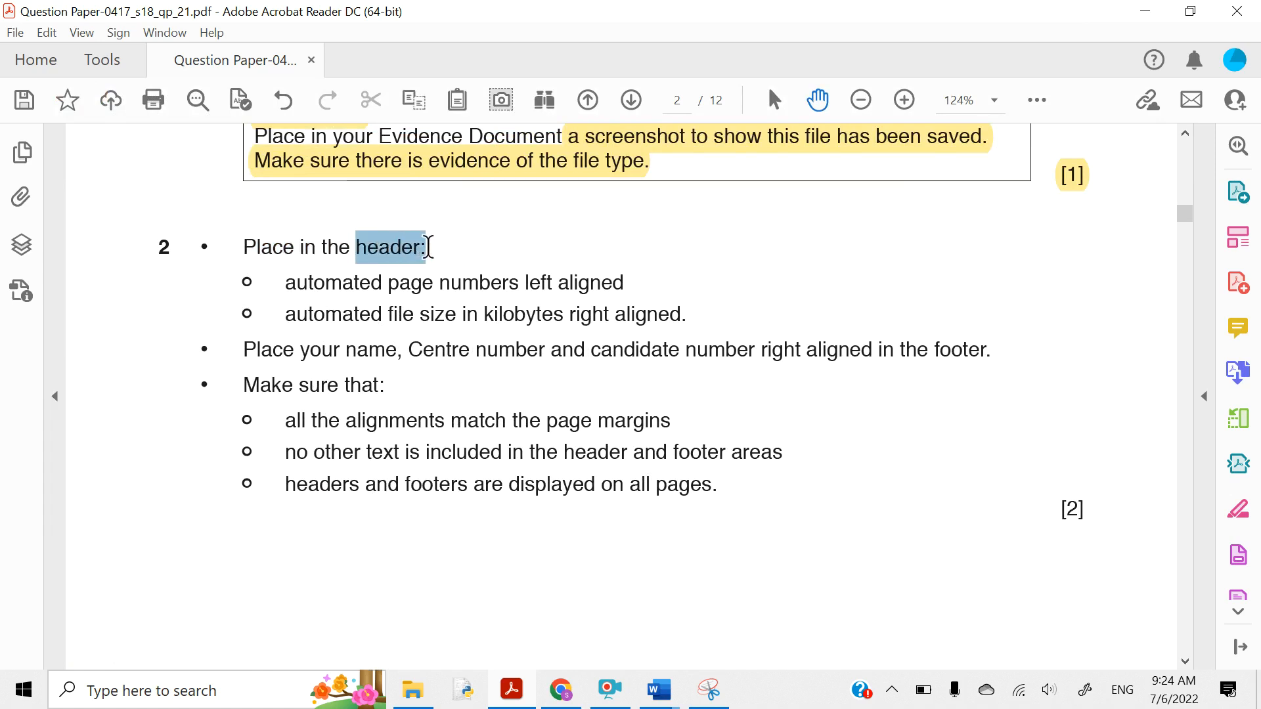
pyautogui.click(449, 206)
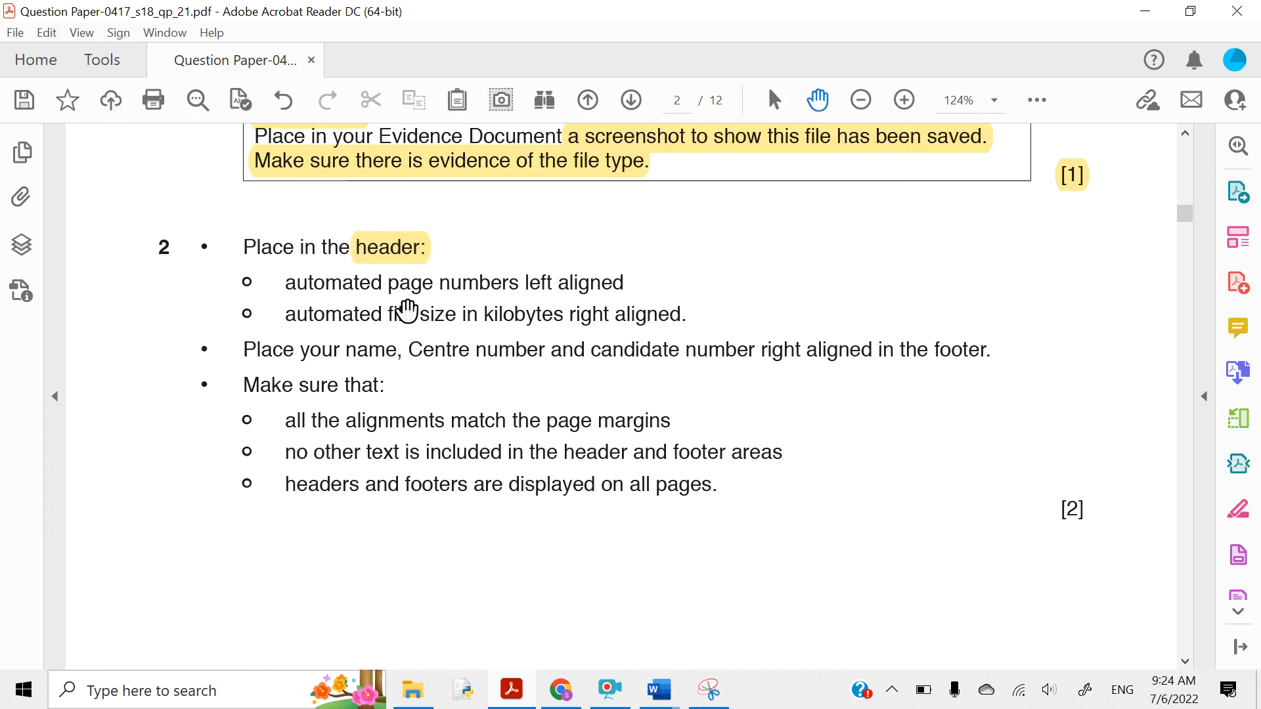
pyautogui.scroll(-2, 407, 311)
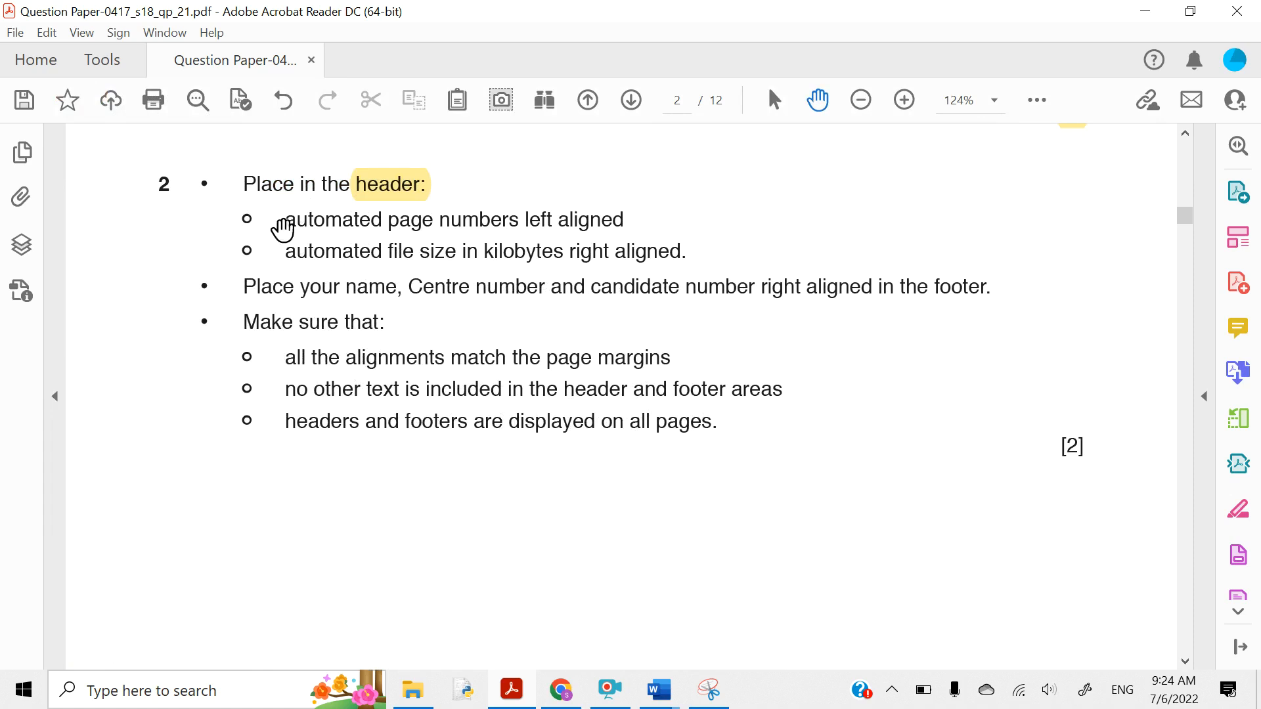
pyautogui.moveTo(283, 225); pyautogui.dragTo(582, 218)
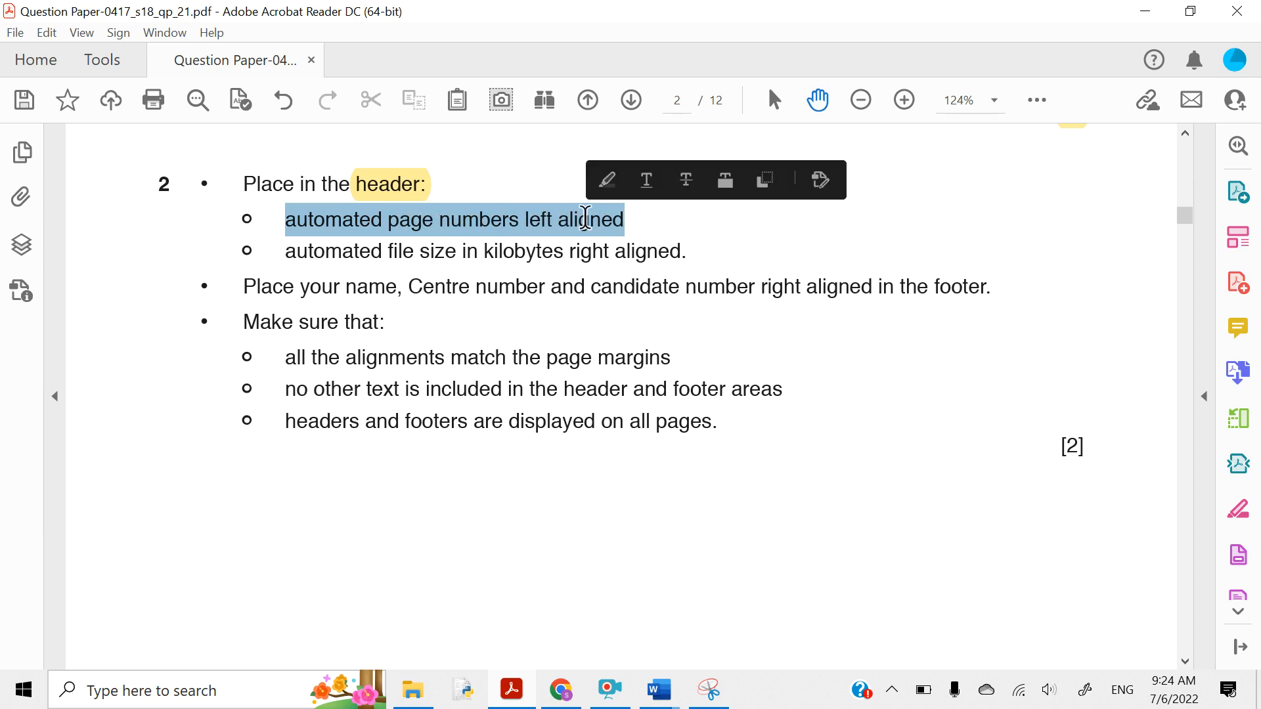
pyautogui.click(606, 181)
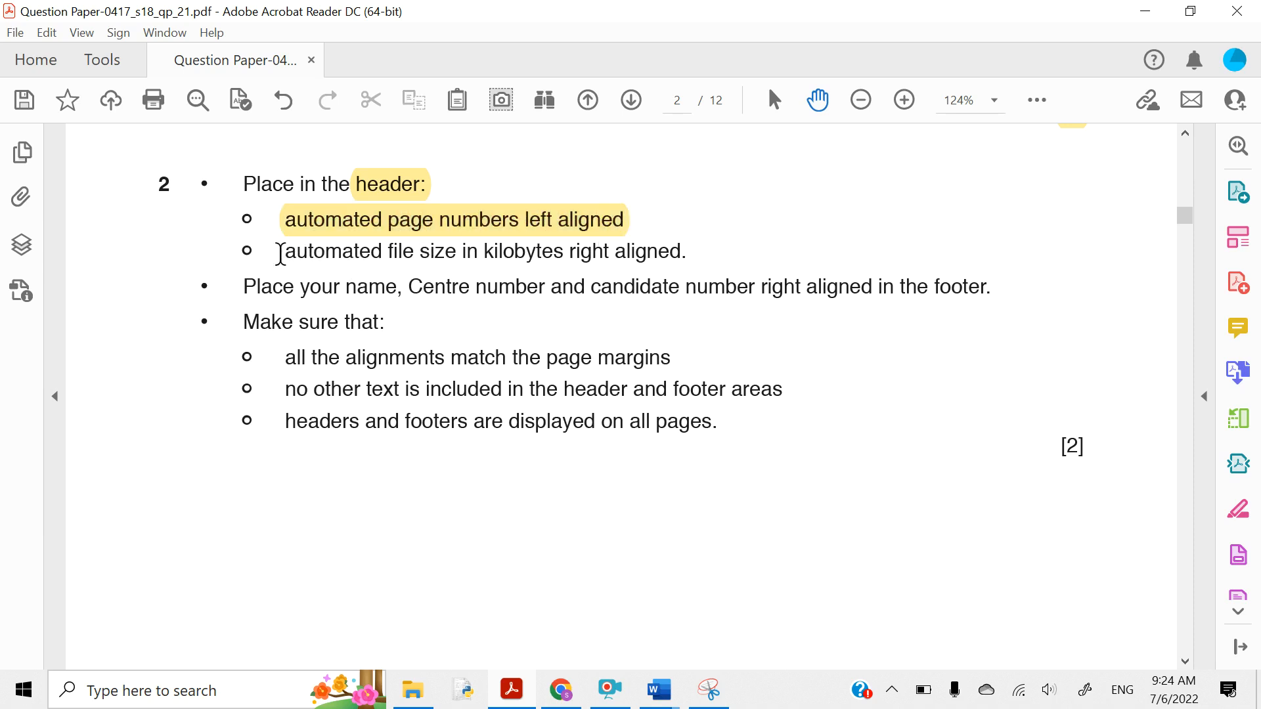
pyautogui.moveTo(280, 253); pyautogui.dragTo(644, 264)
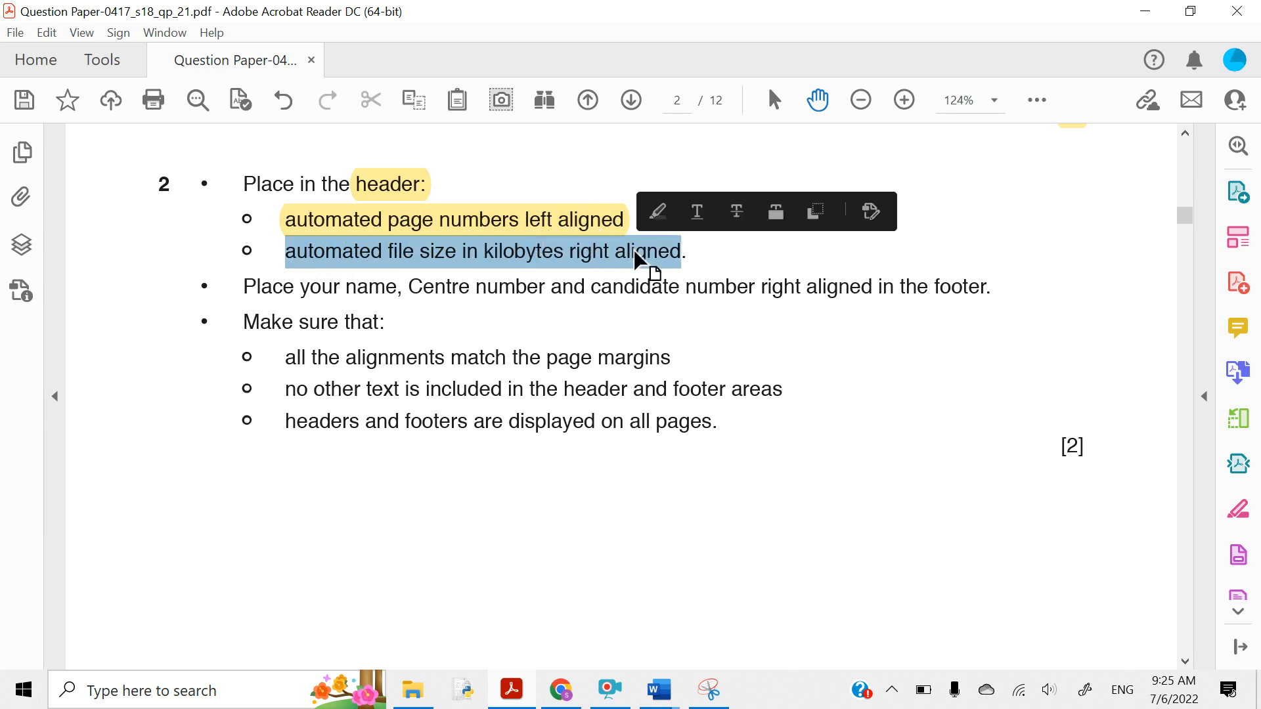
pyautogui.click(657, 213)
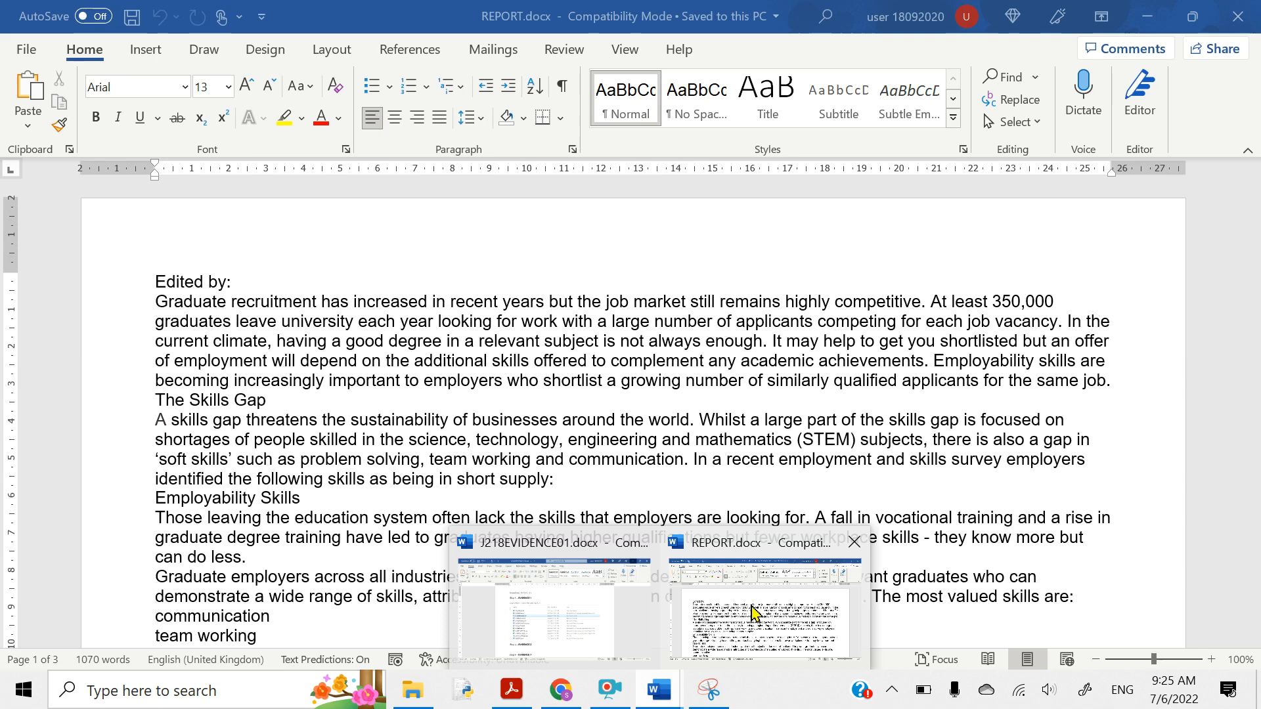
# - Add a Blank (Three Columns) header to REPORT.docx
pyautogui.click(750, 605)
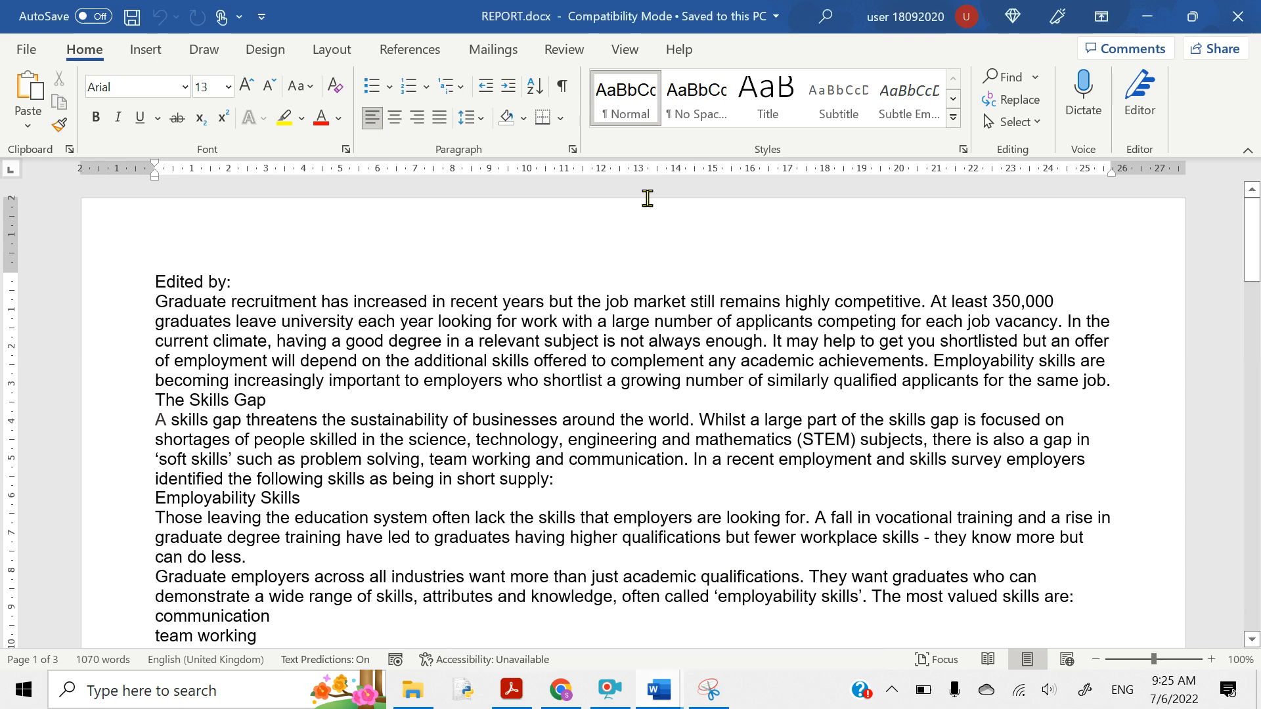
pyautogui.click(146, 50)
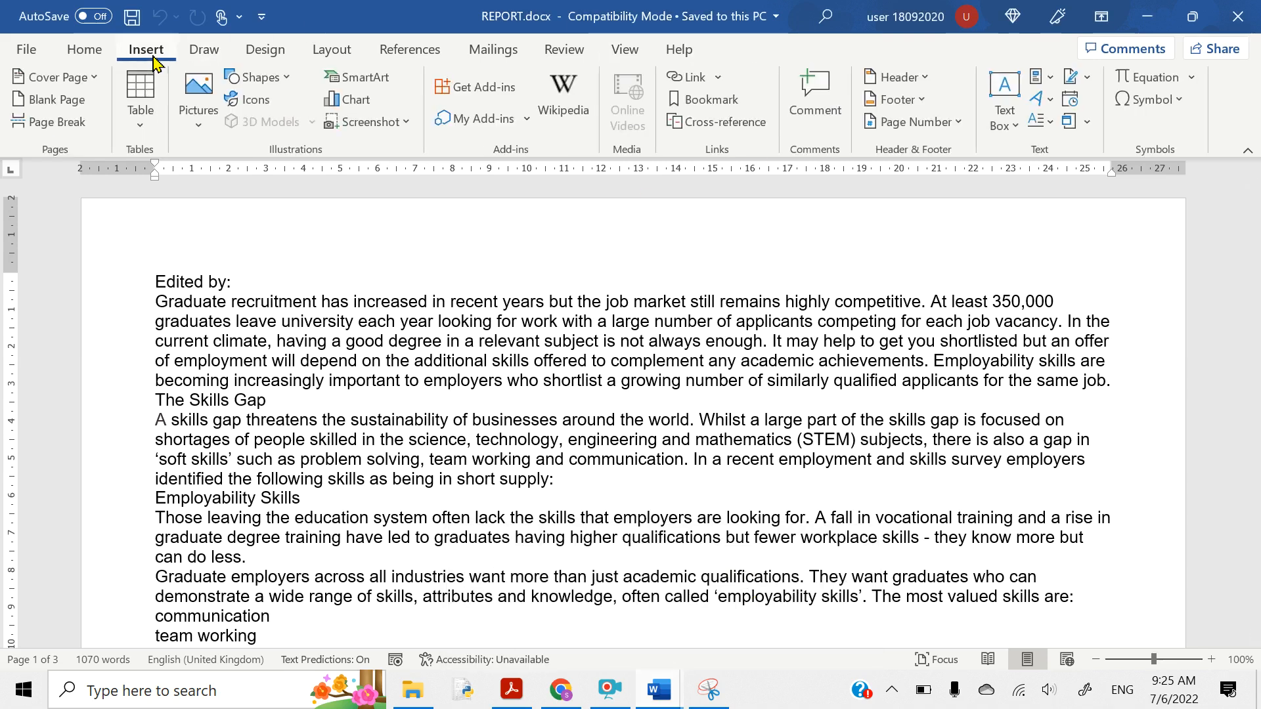
pyautogui.click(898, 79)
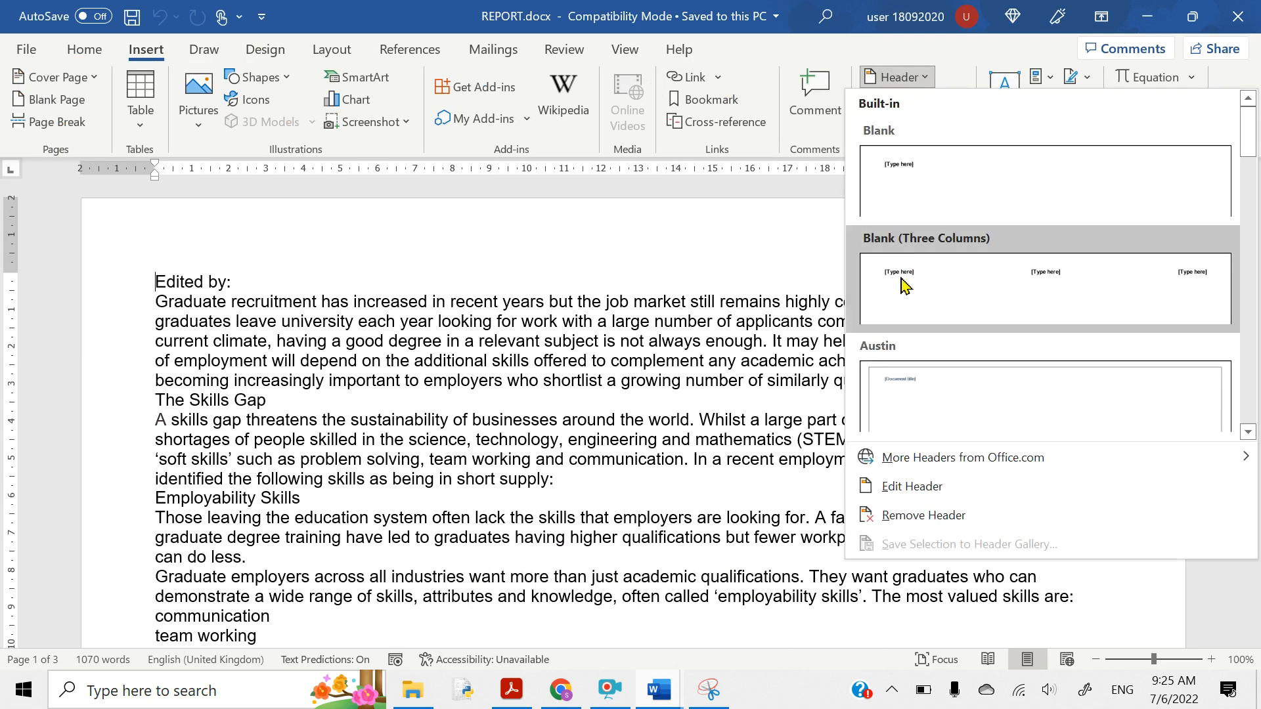
pyautogui.click(943, 277)
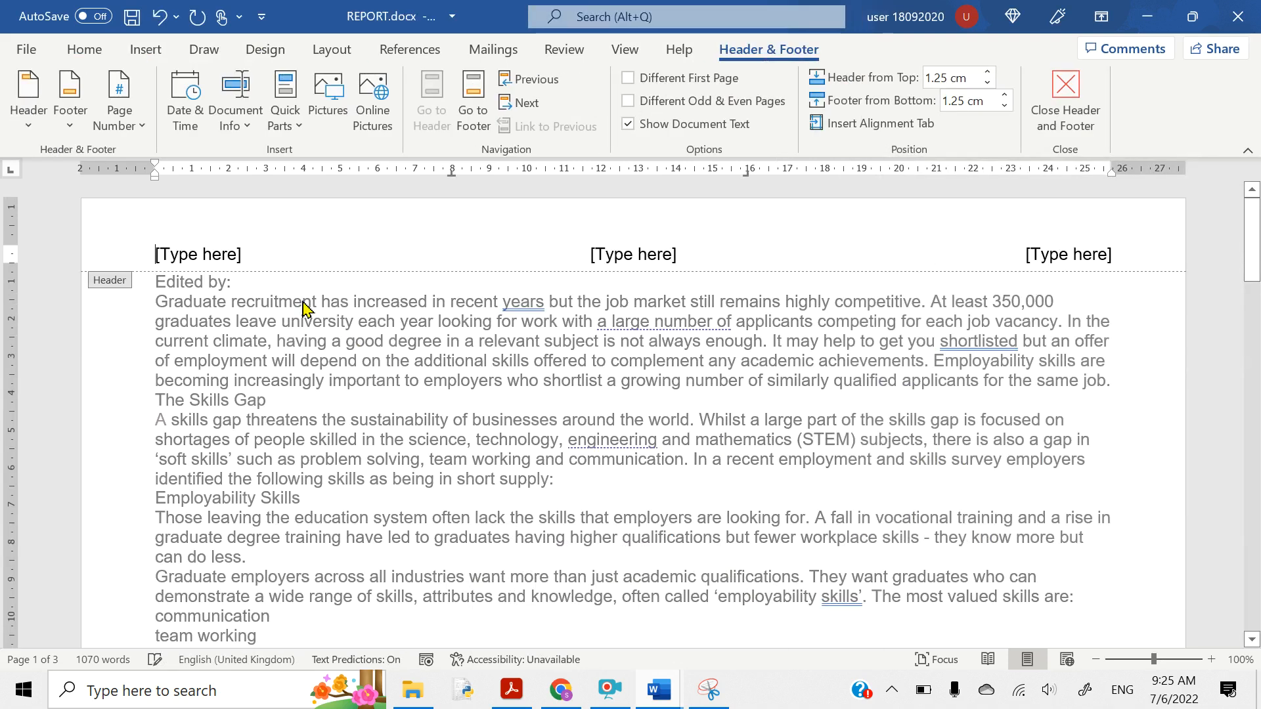
# - Put a Plain Number page number at the current position in the left header placeholder
pyautogui.click(189, 253)
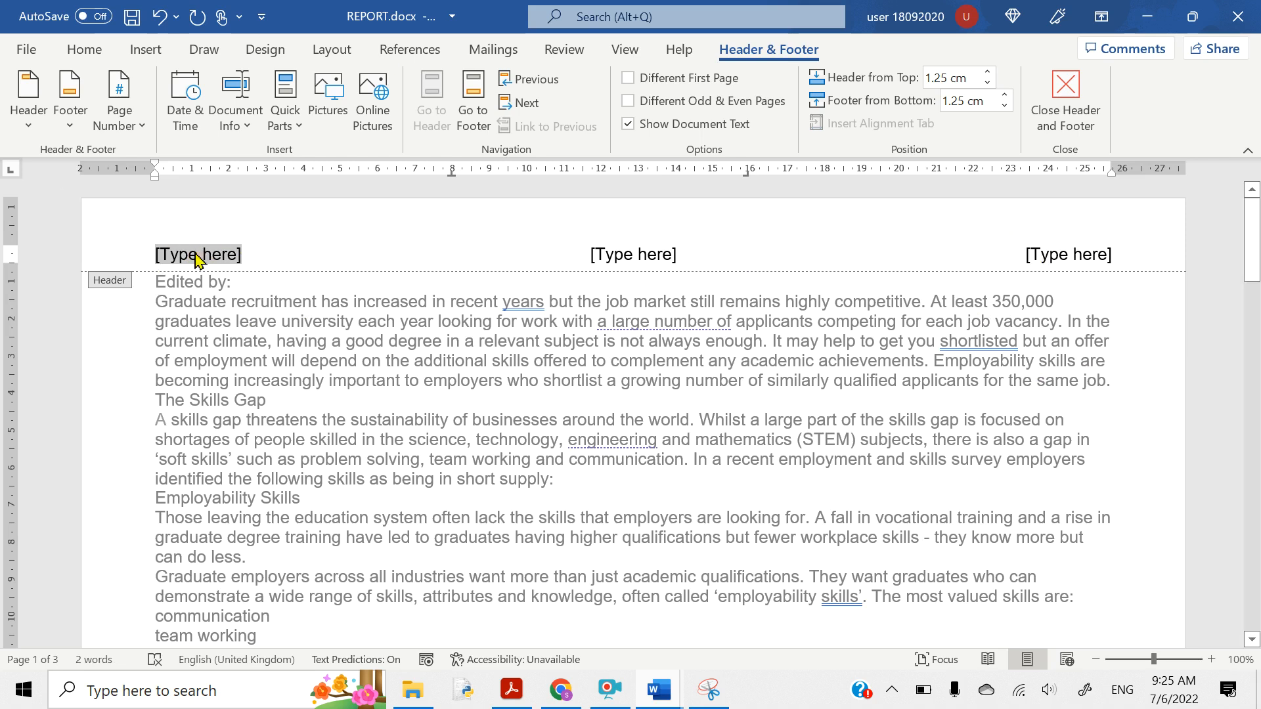
pyautogui.click(134, 135)
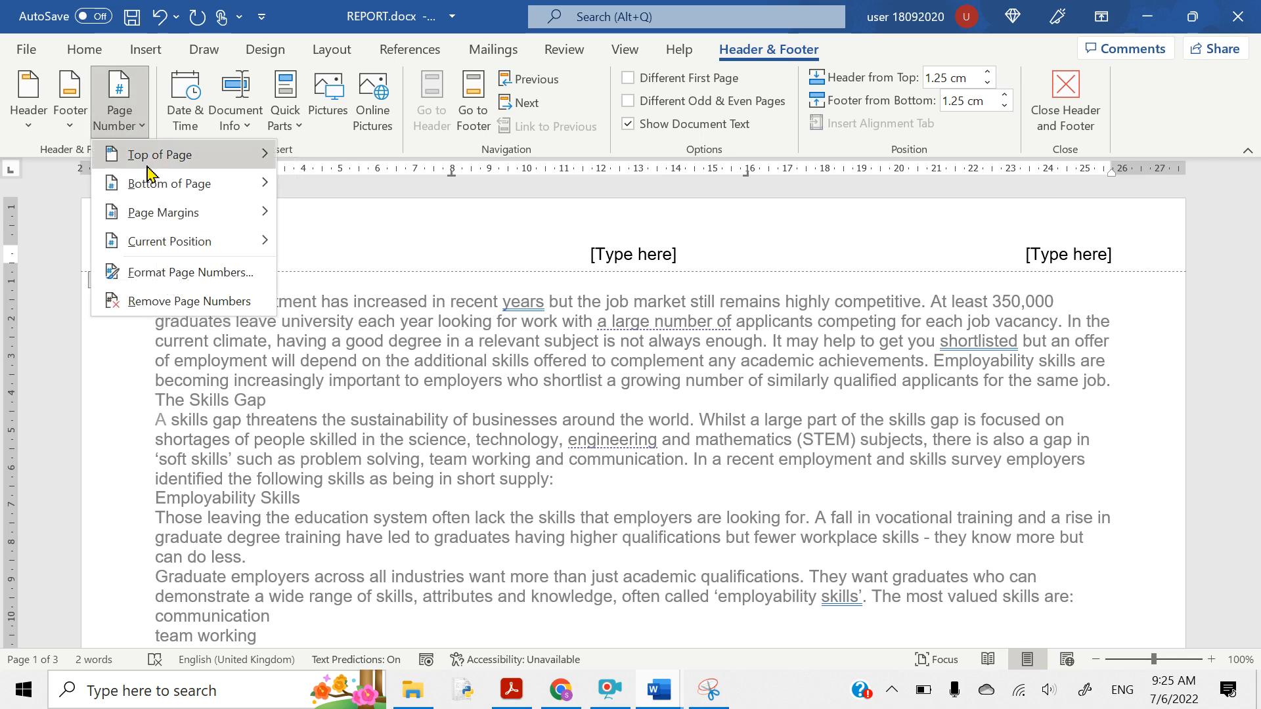
pyautogui.moveTo(181, 249)
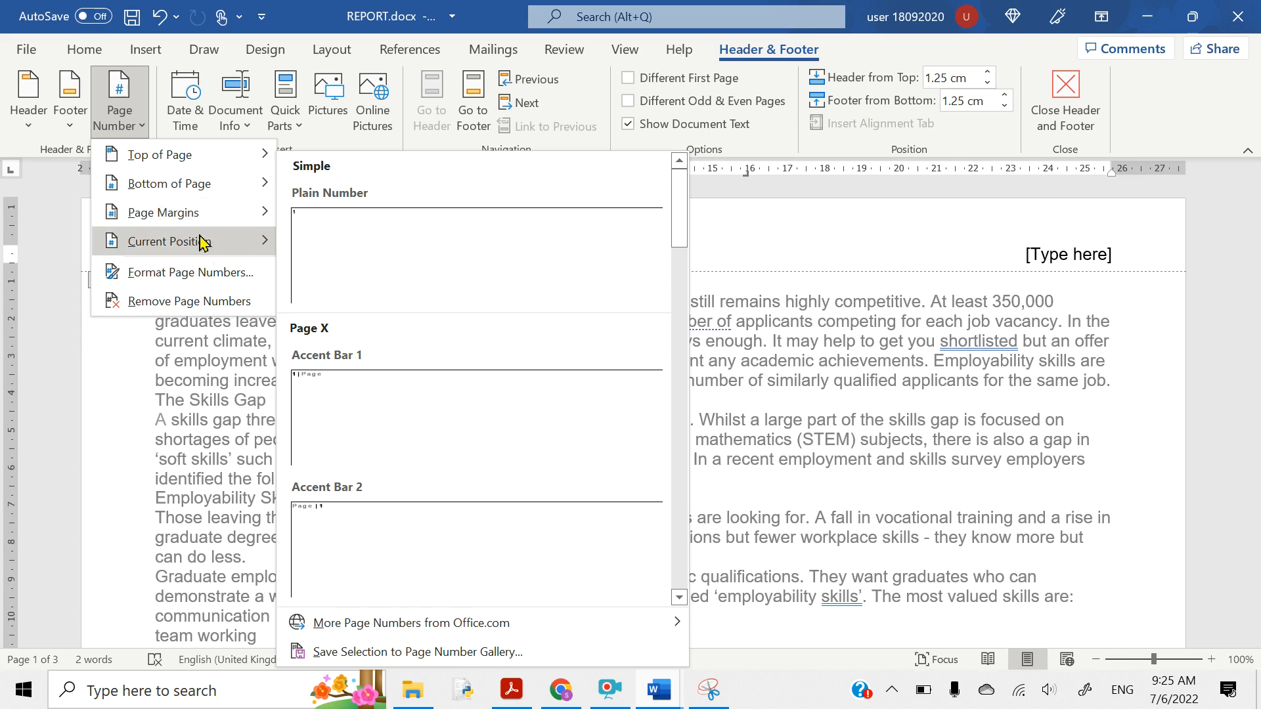
pyautogui.click(328, 235)
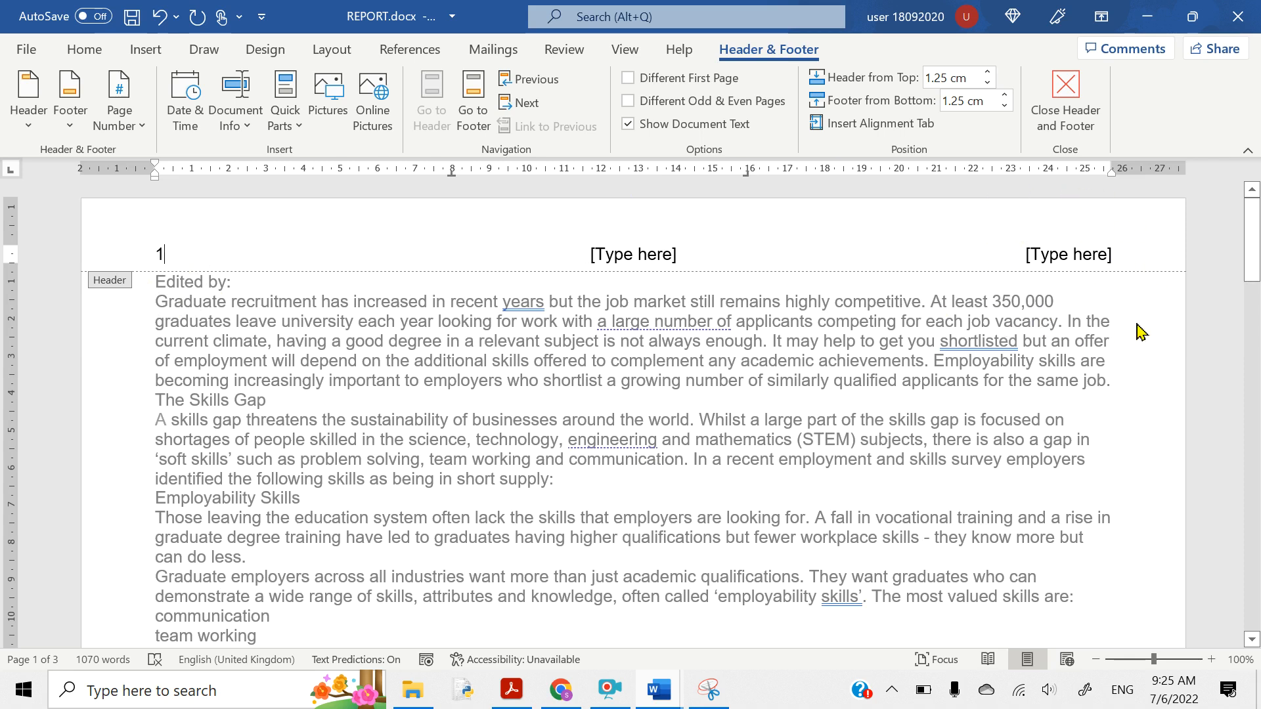
# - Insert a Document Information FileSize field in kilobytes, showing 25, in the right header placeholder
pyautogui.click(1048, 254)
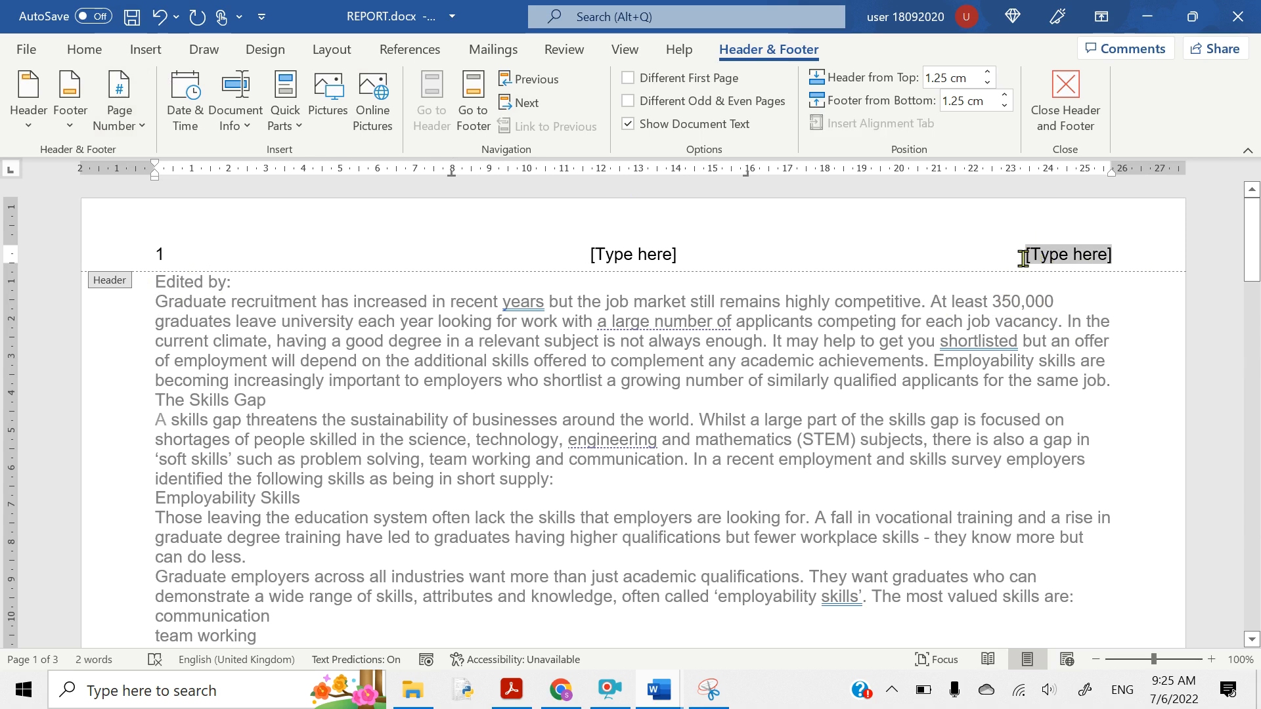
pyautogui.click(262, 130)
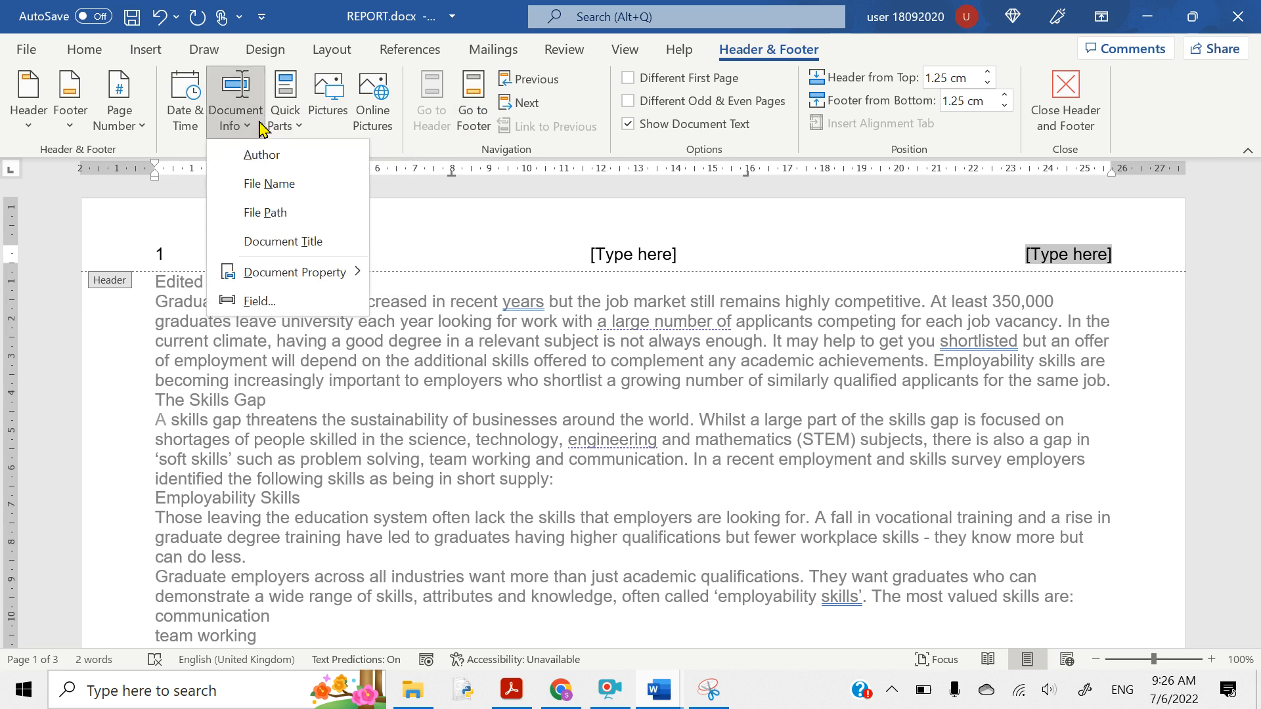
pyautogui.click(269, 306)
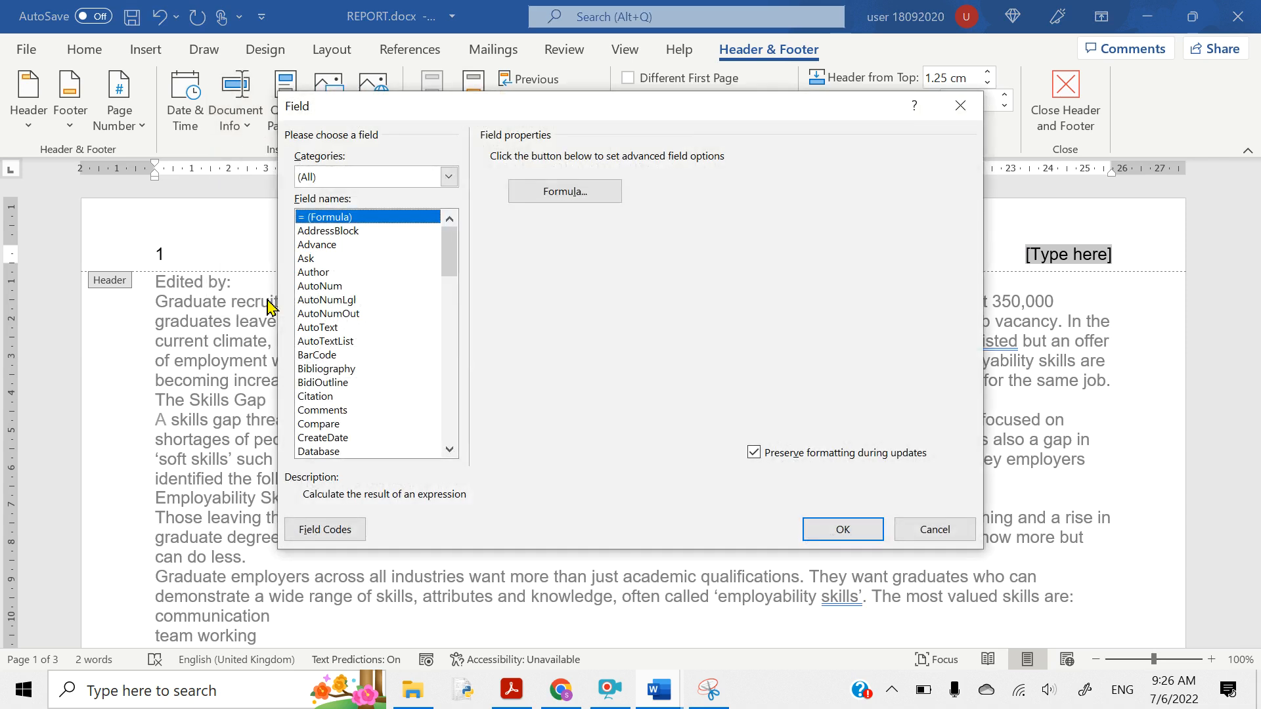
pyautogui.moveTo(506, 113); pyautogui.dragTo(365, 101)
pyautogui.click(306, 169)
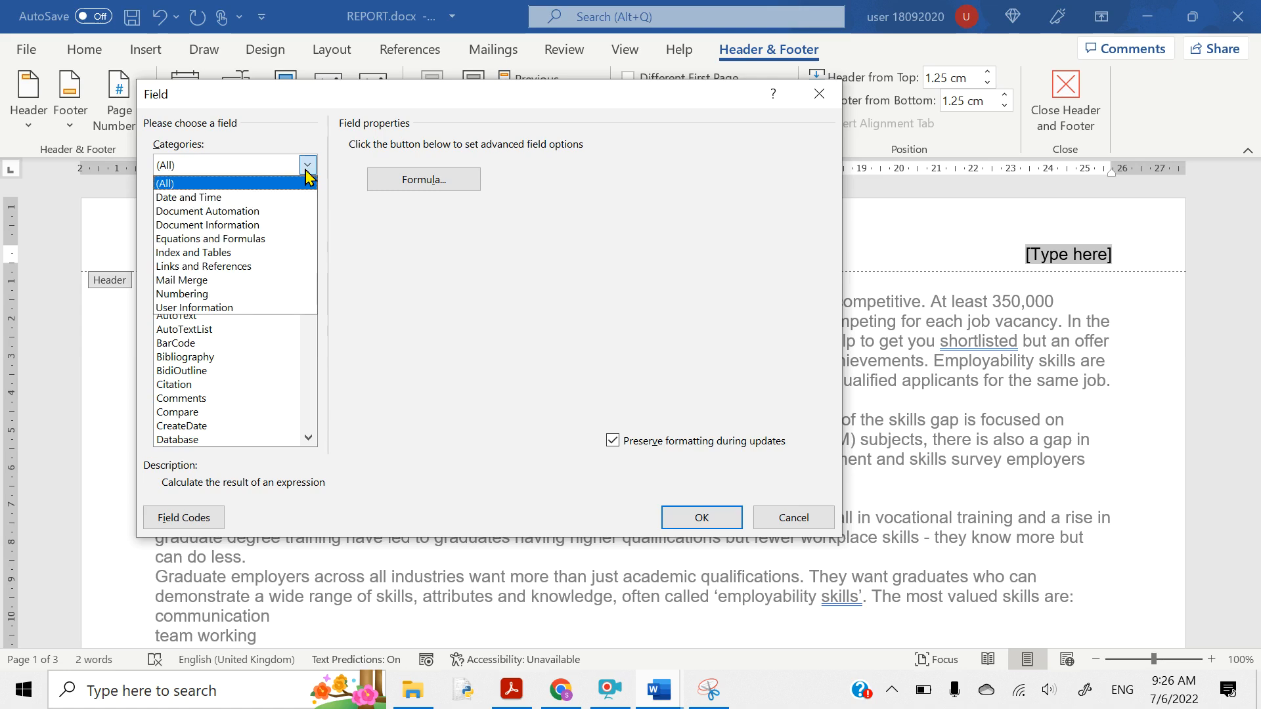
pyautogui.click(234, 225)
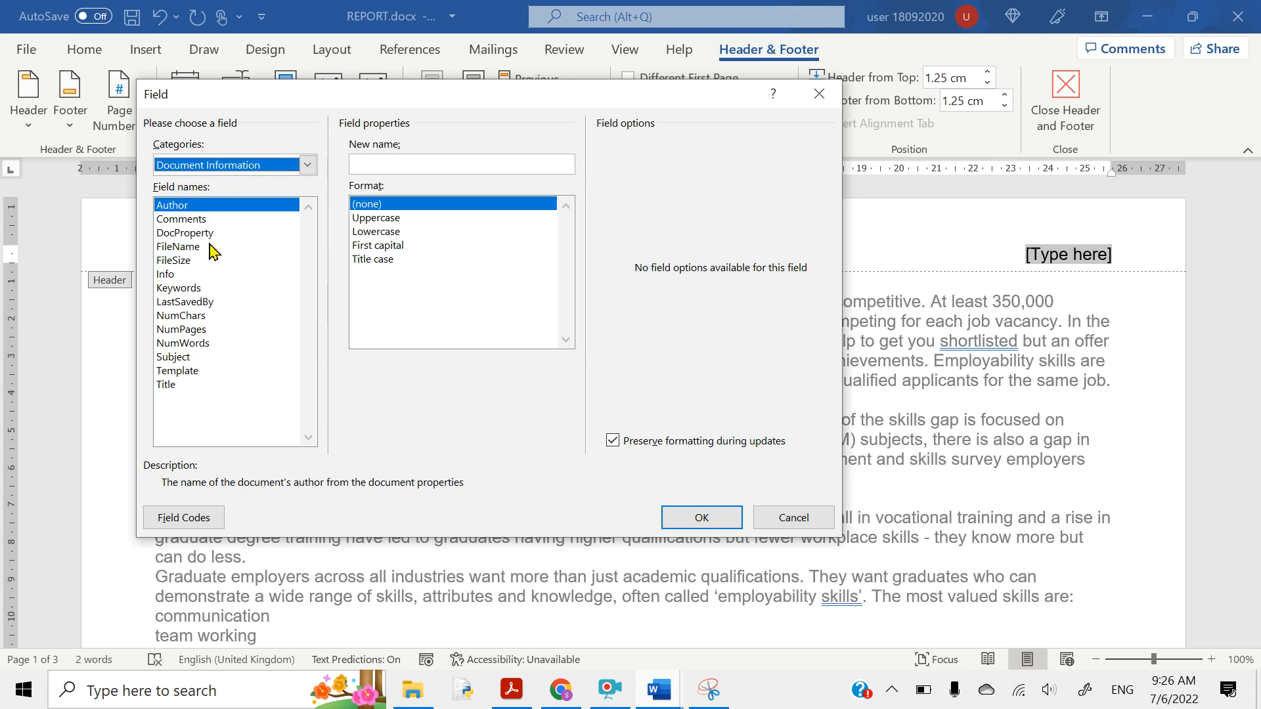
pyautogui.click(174, 262)
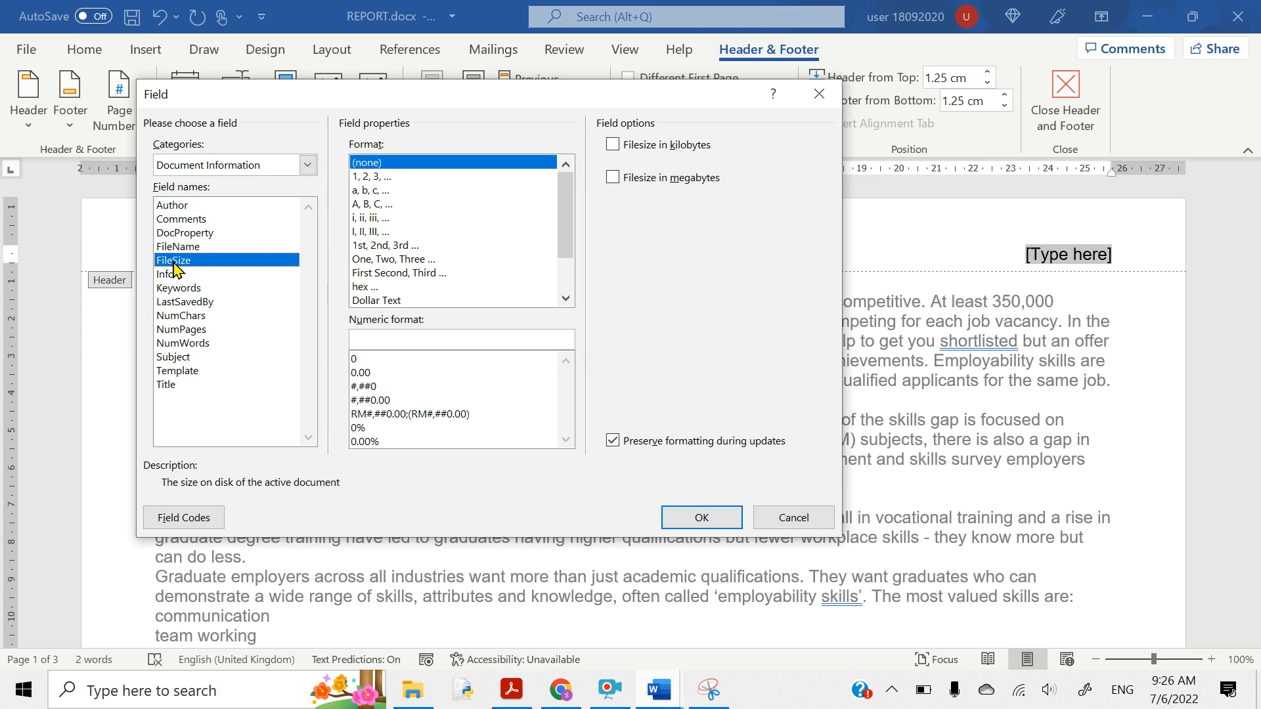
pyautogui.click(614, 149)
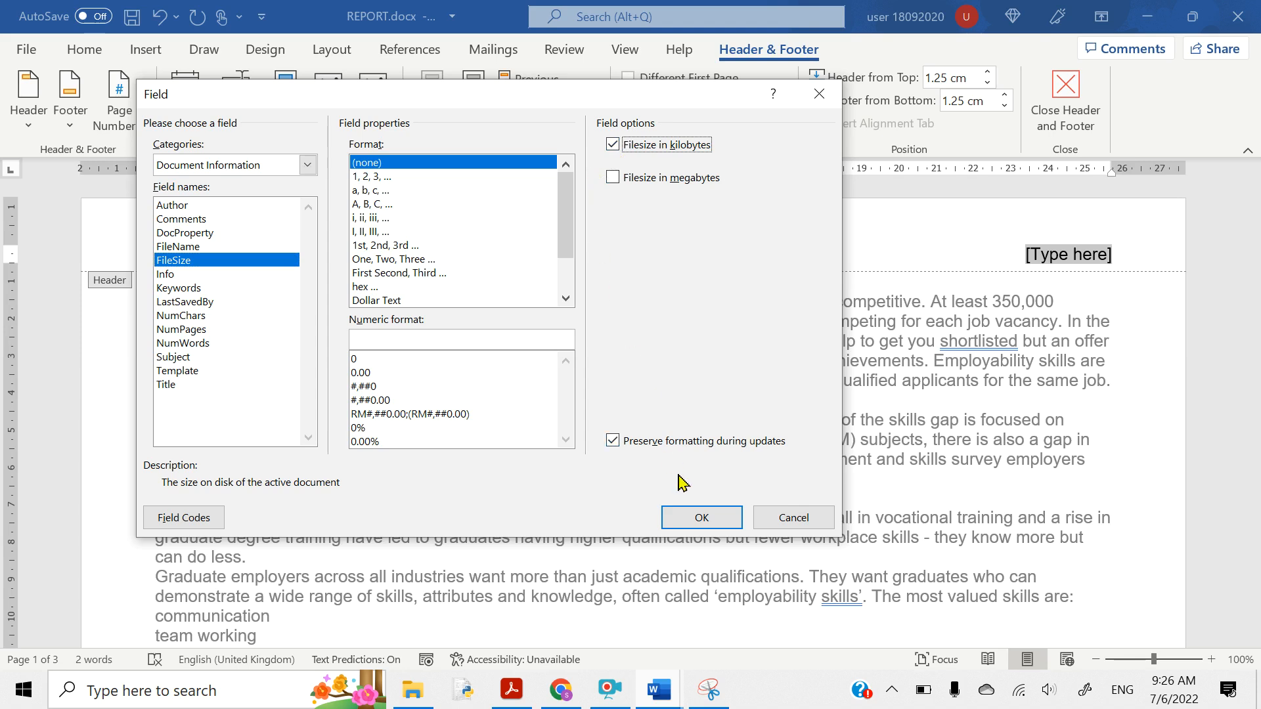
pyautogui.click(699, 519)
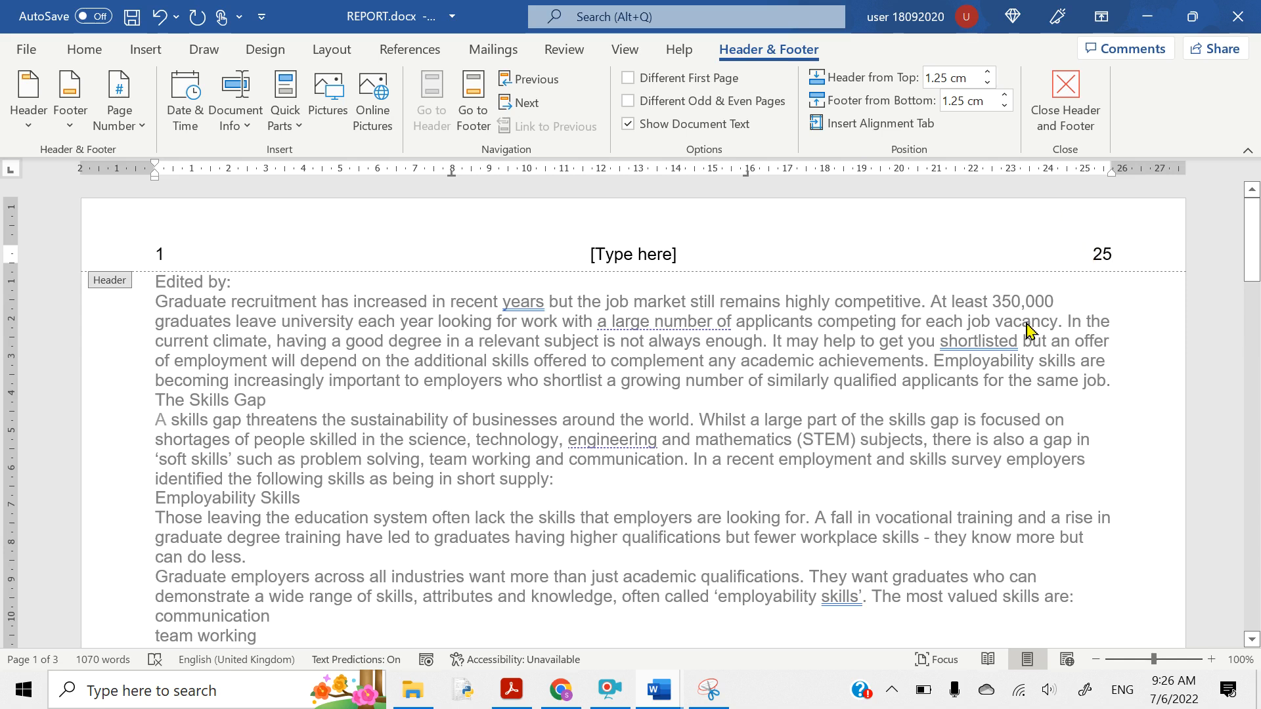
pyautogui.scroll(-1, 1028, 329)
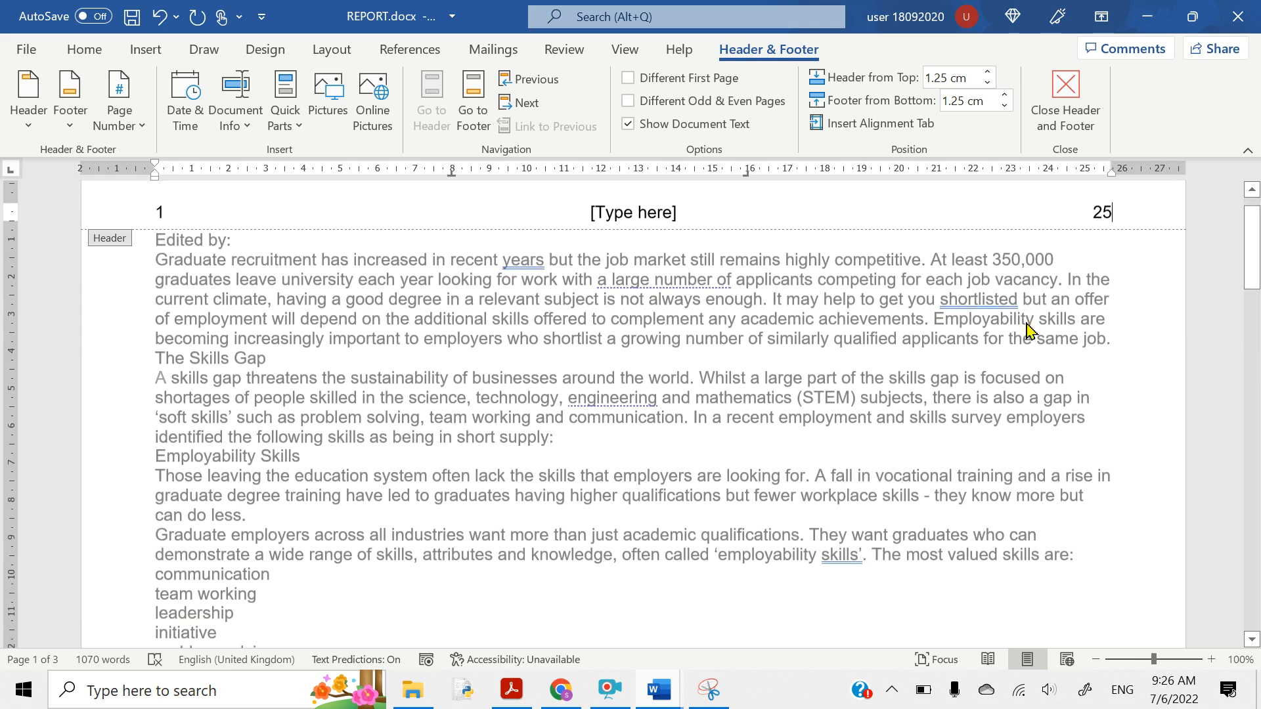
# - Highlight question 2's footer name-and-numbers sentence in Acrobat, then minimize Acrobat back to Word
pyautogui.click(512, 696)
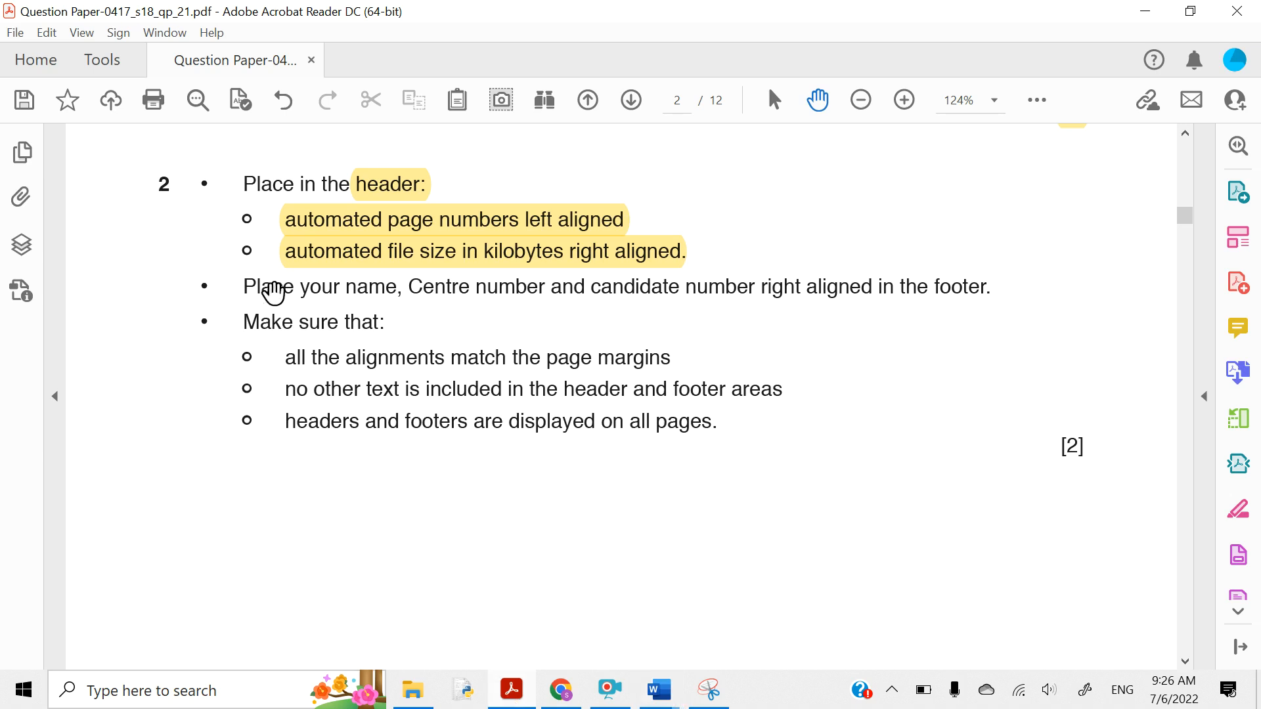
pyautogui.moveTo(244, 287); pyautogui.dragTo(999, 285)
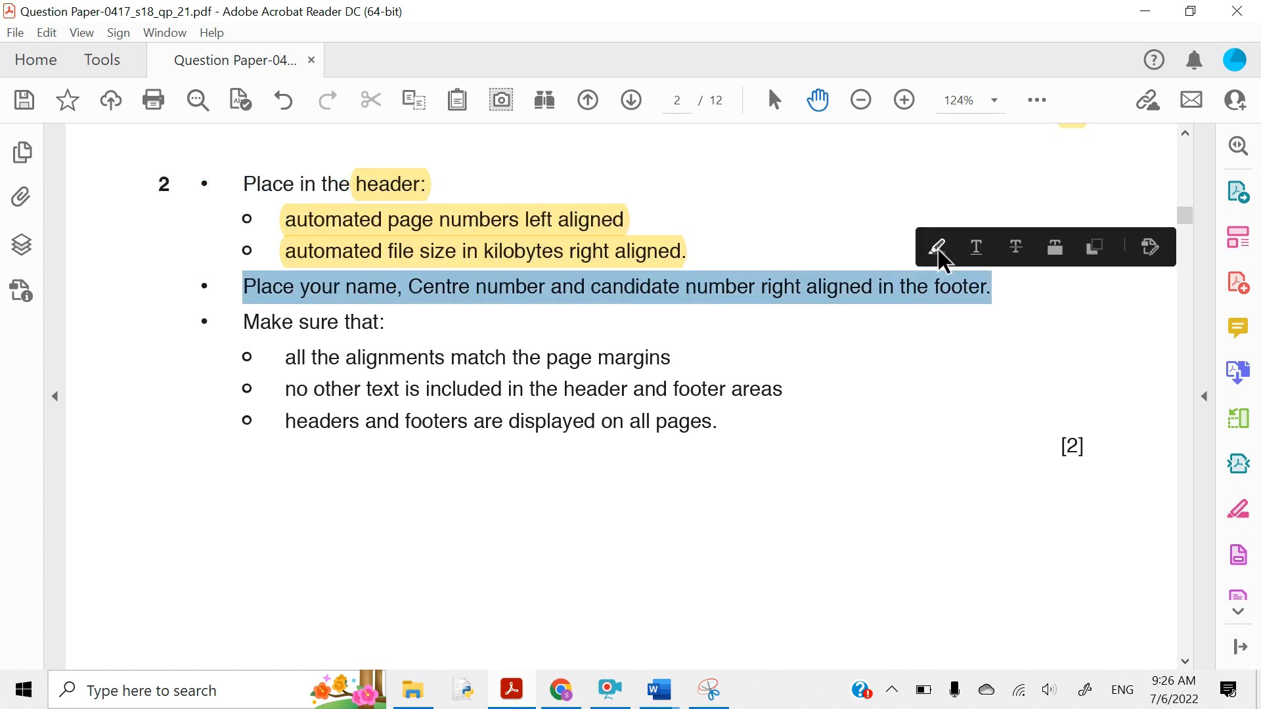
pyautogui.click(938, 250)
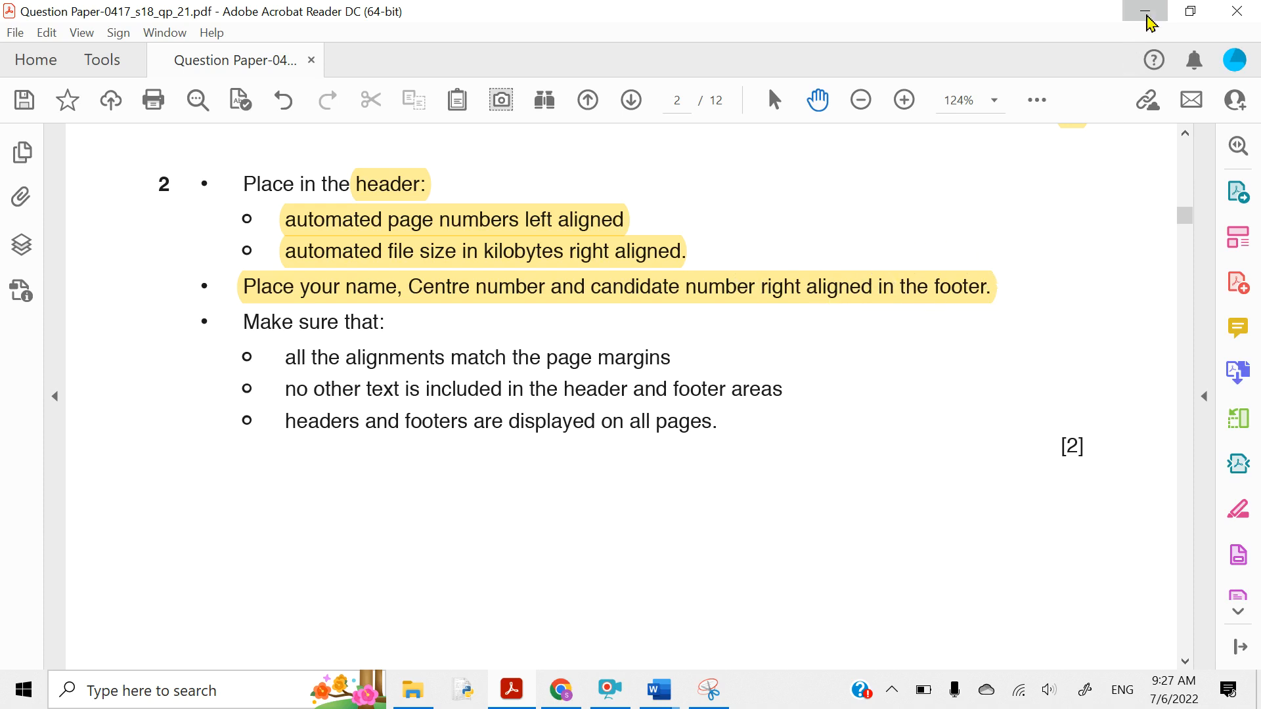
pyautogui.click(1145, 10)
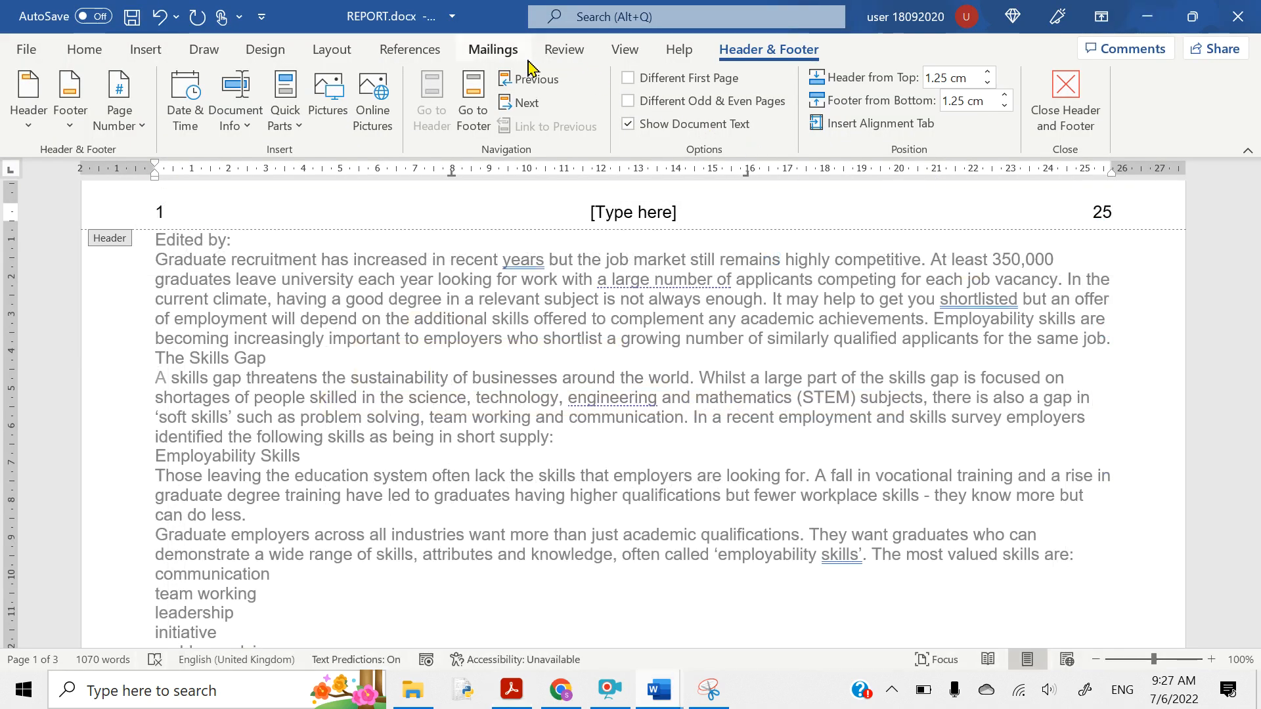
# - Add a Blank (Three Columns) footer to REPORT.docx
pyautogui.click(147, 50)
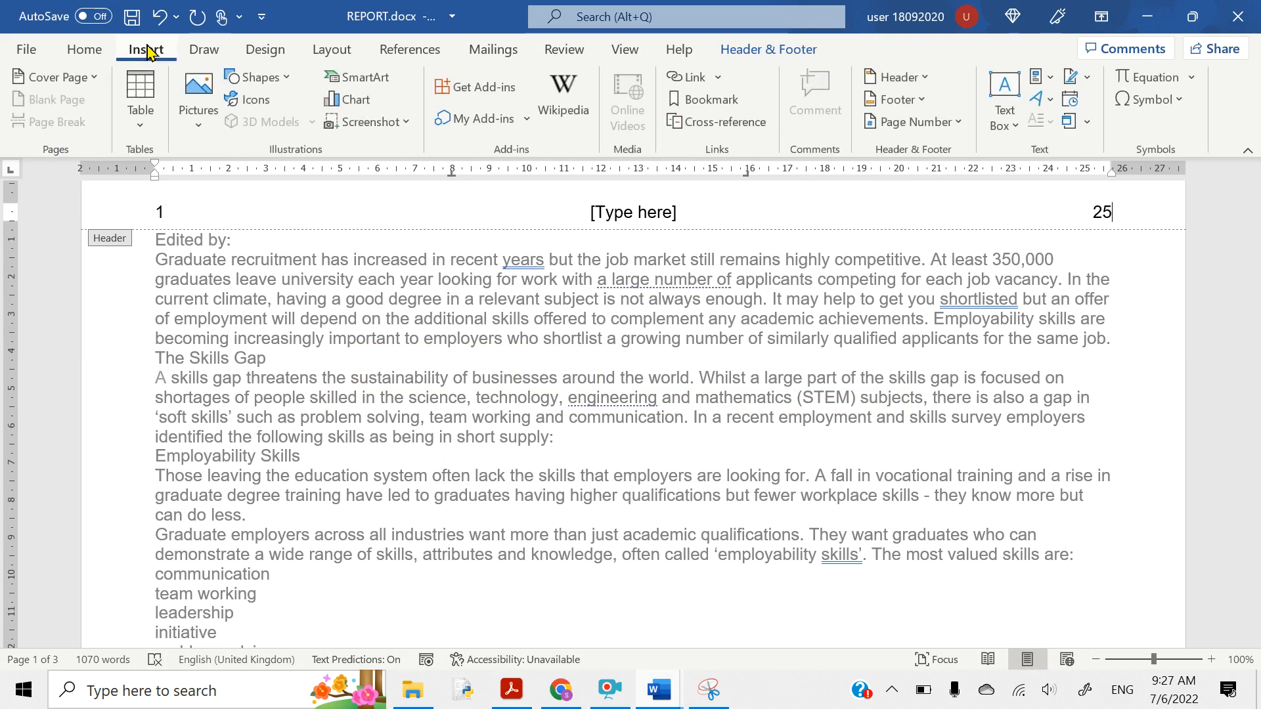
pyautogui.click(884, 104)
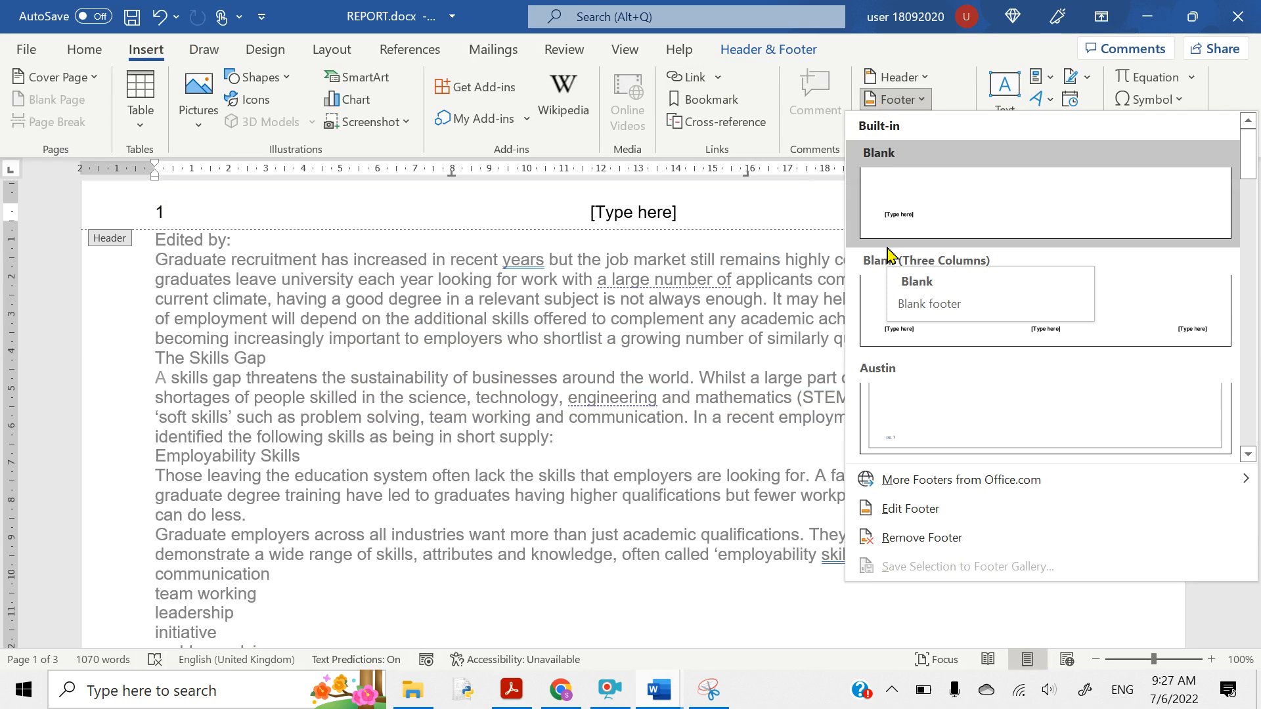
pyautogui.click(903, 329)
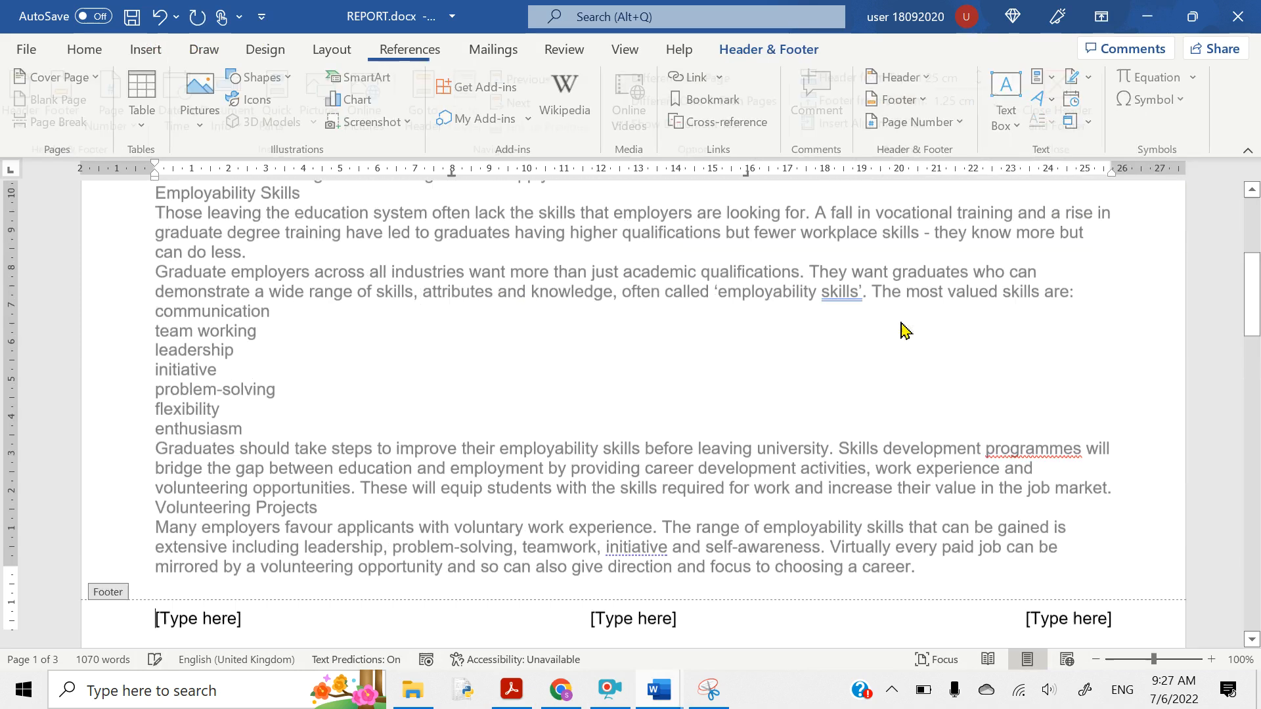
pyautogui.scroll(-2, 945, 548)
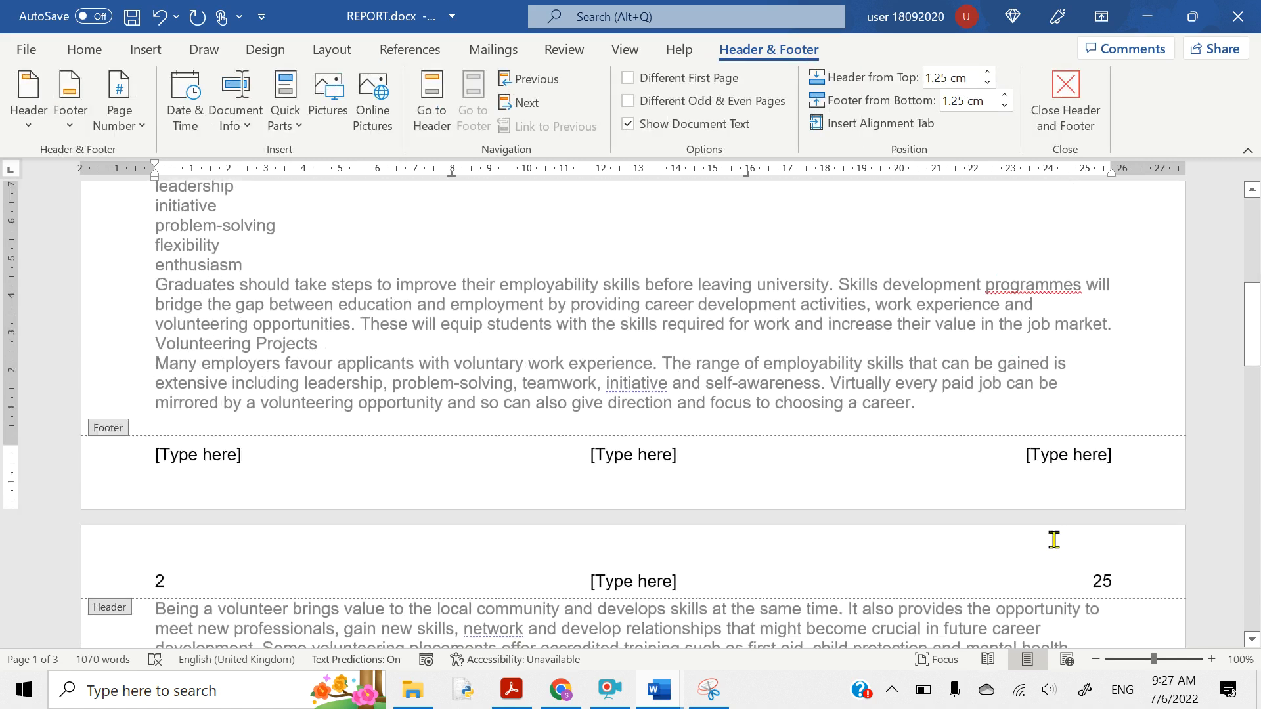
# - Type the candidate's name, centre number and candidate number into the right footer placeholder
pyautogui.click(1044, 455)
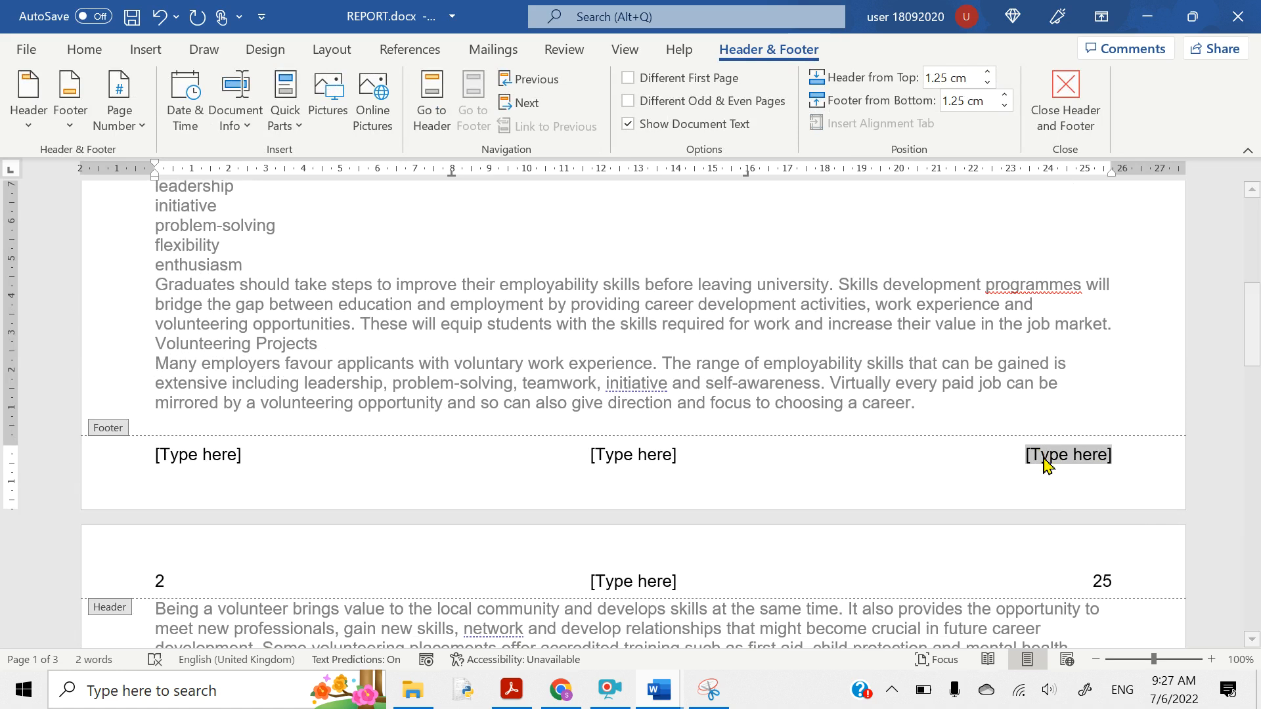
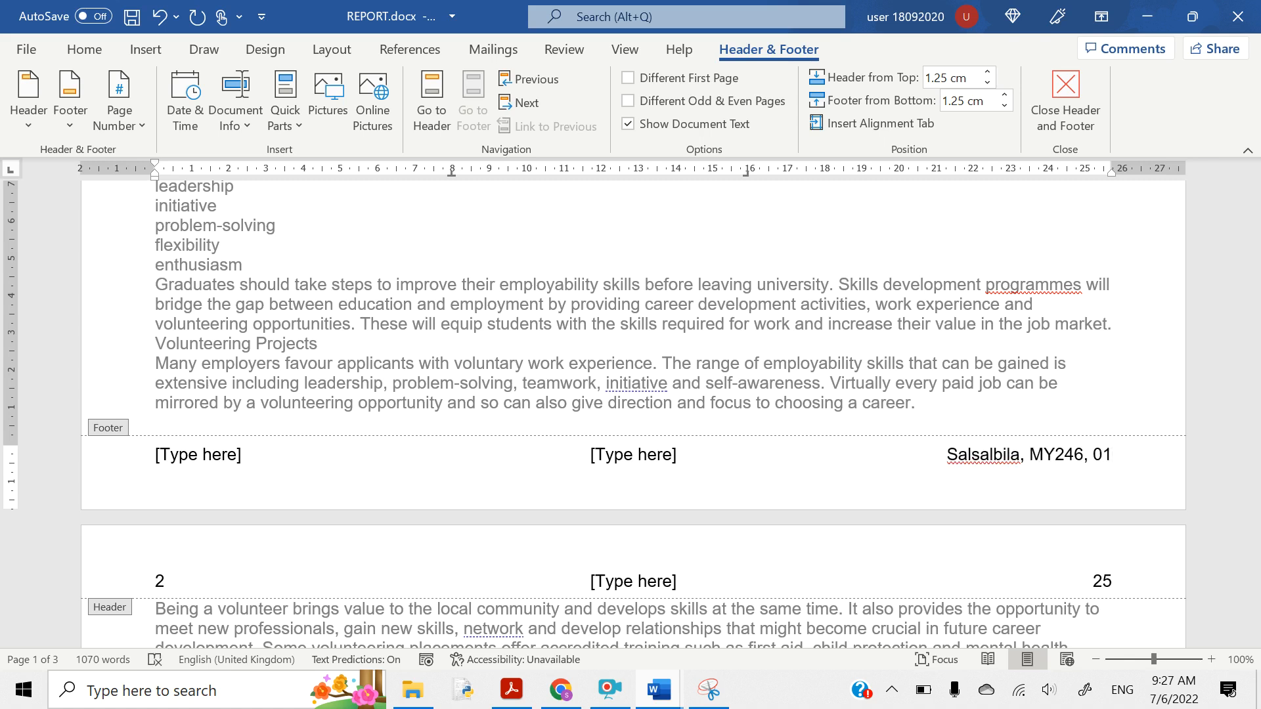
pyautogui.click(511, 690)
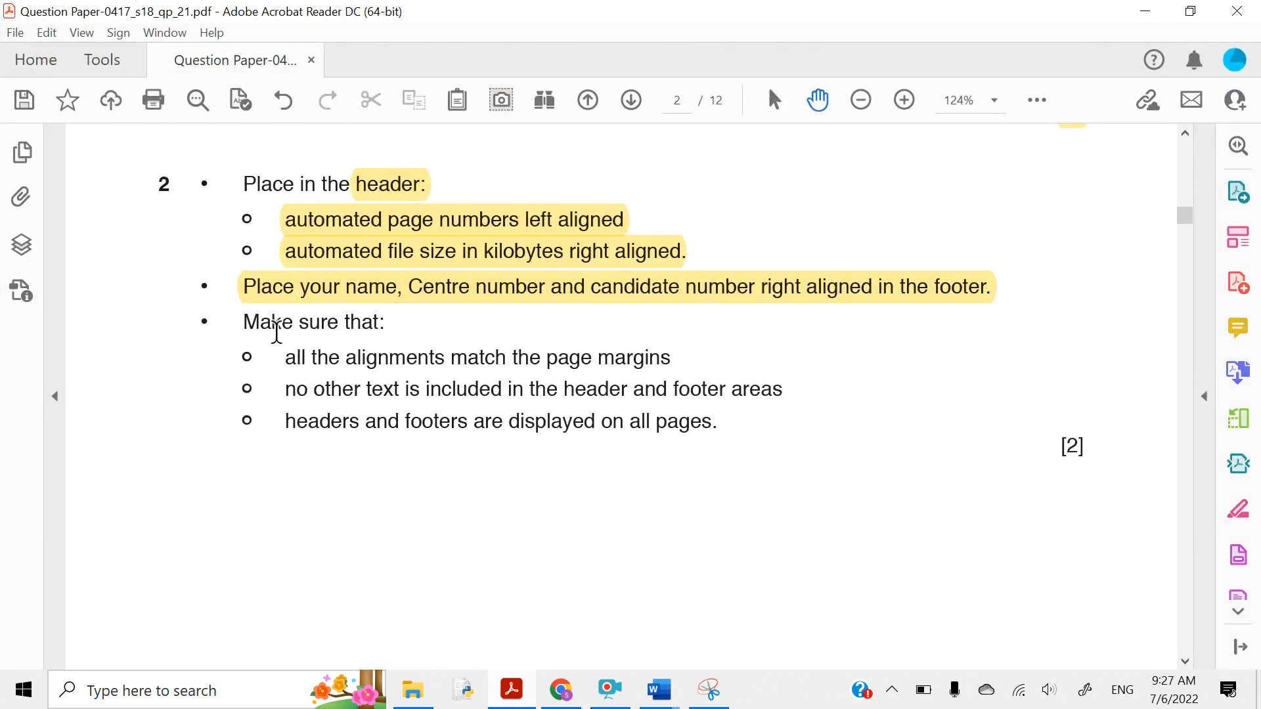
# - Highlight the 'alignments match margins' and 'no other text' lines yellow, then minimize Acrobat
pyautogui.moveTo(287, 357); pyautogui.dragTo(647, 366)
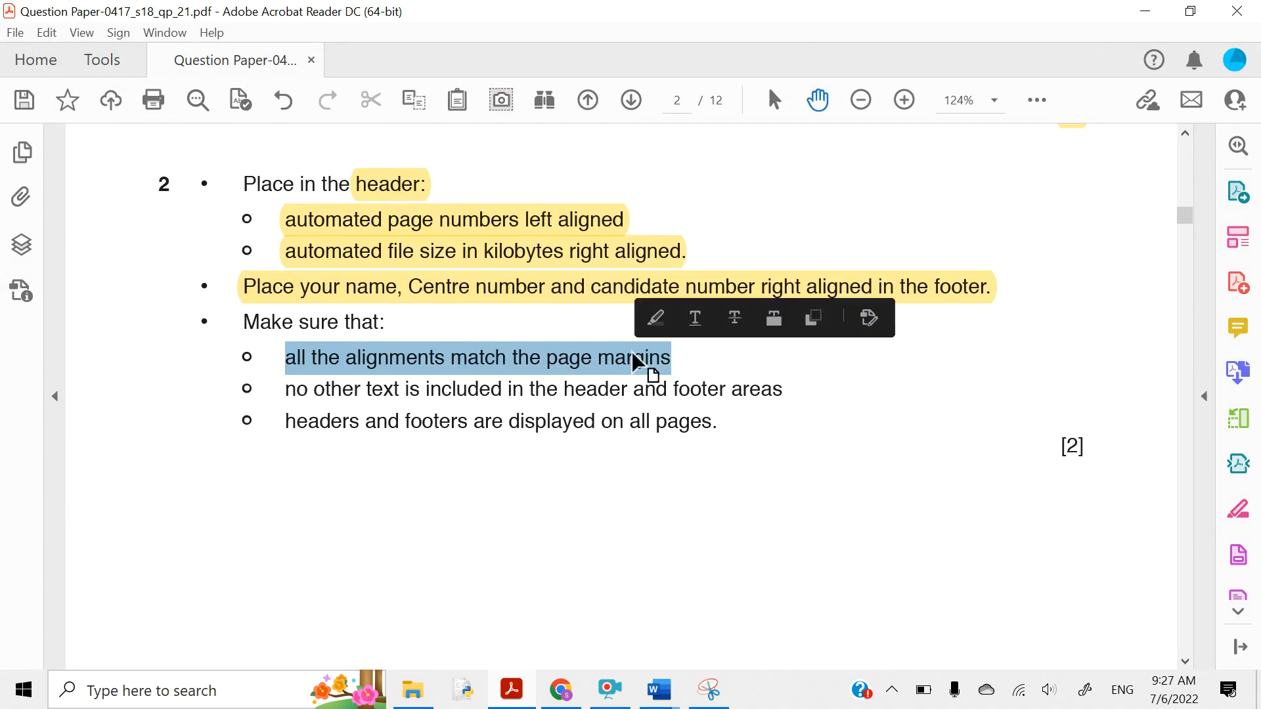
pyautogui.click(656, 320)
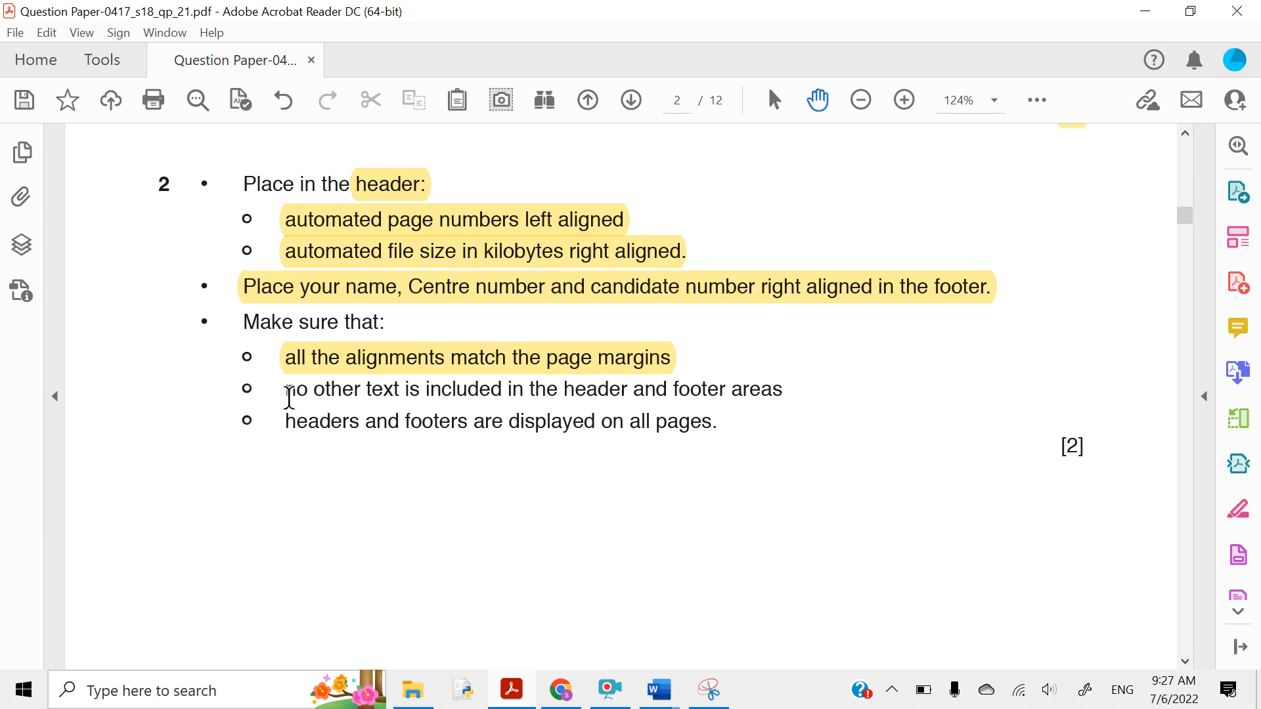
pyautogui.moveTo(289, 397); pyautogui.dragTo(787, 388)
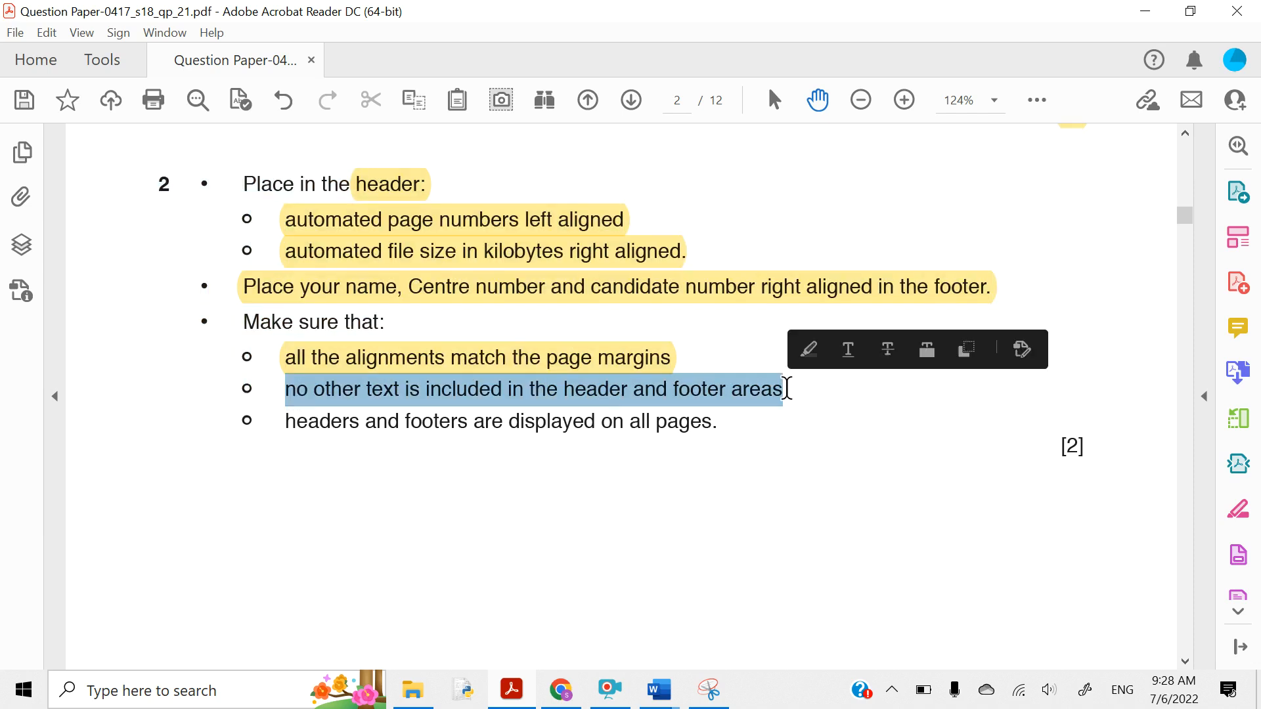
pyautogui.click(809, 350)
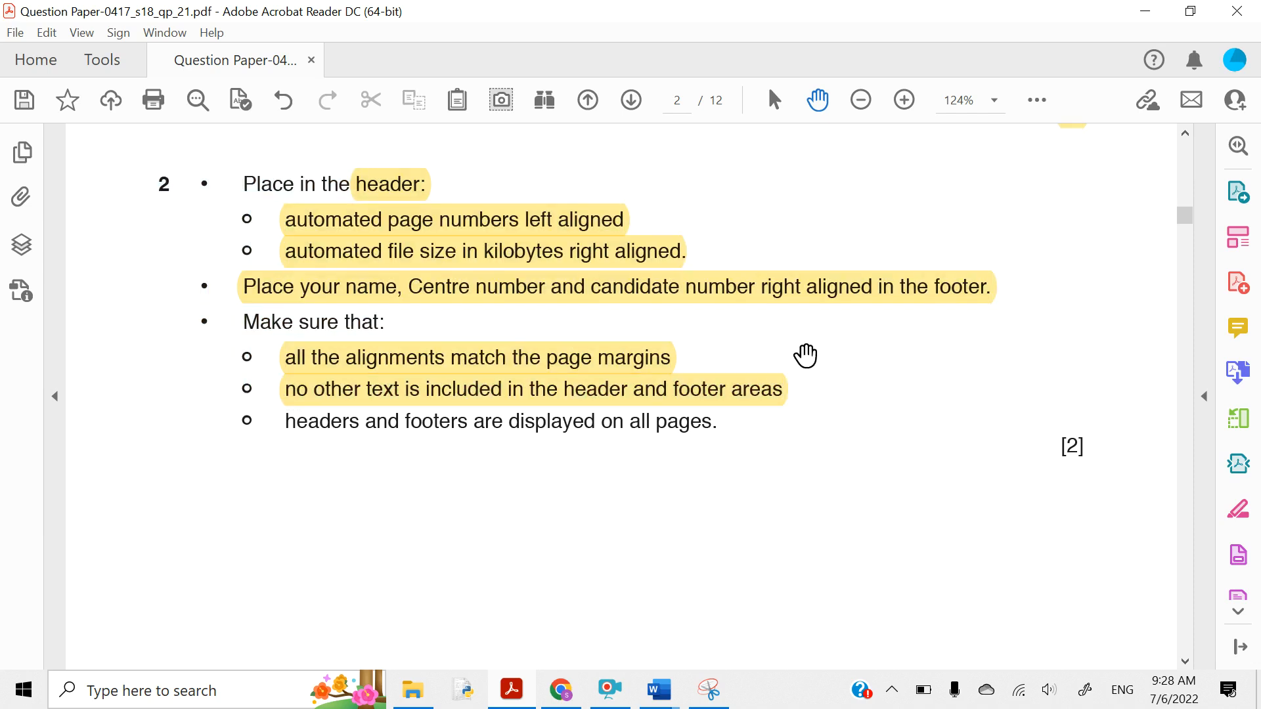
pyautogui.click(1145, 11)
pyautogui.scroll(8, 757, 237)
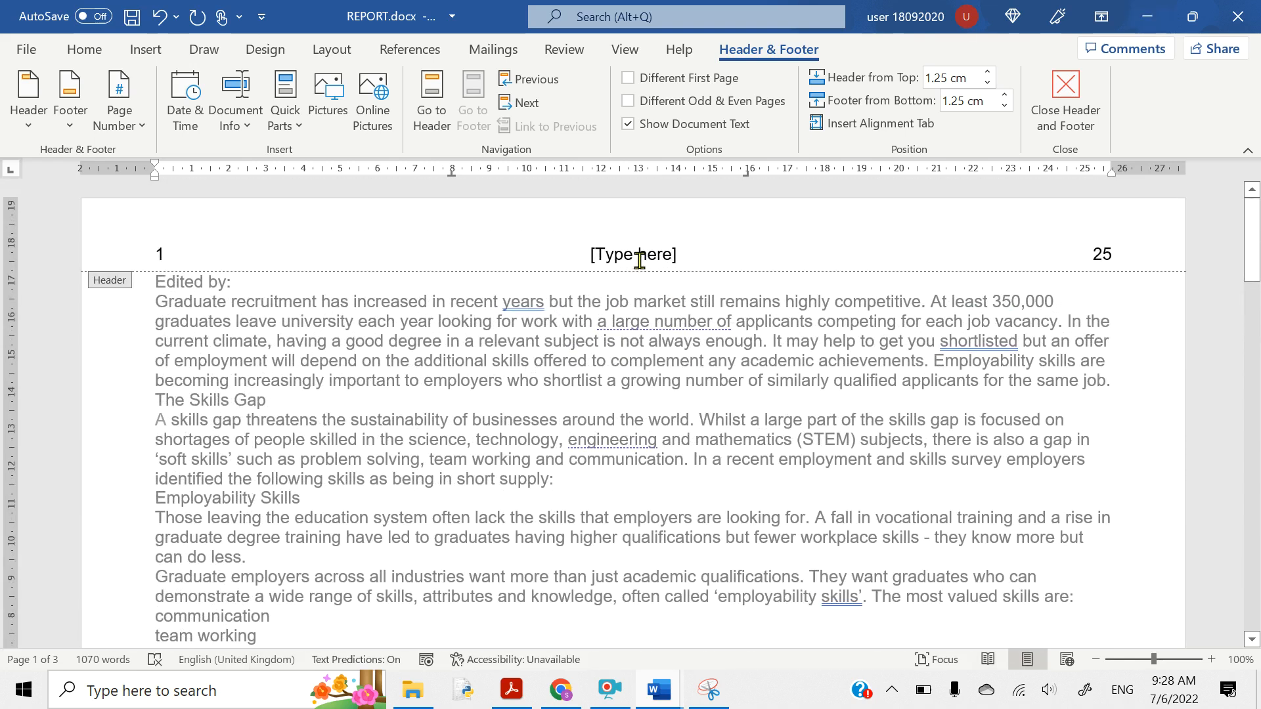
# - Delete the [Type here] placeholders from the header centre and the footer left and centre, then return to Acrobat
pyautogui.click(639, 260)
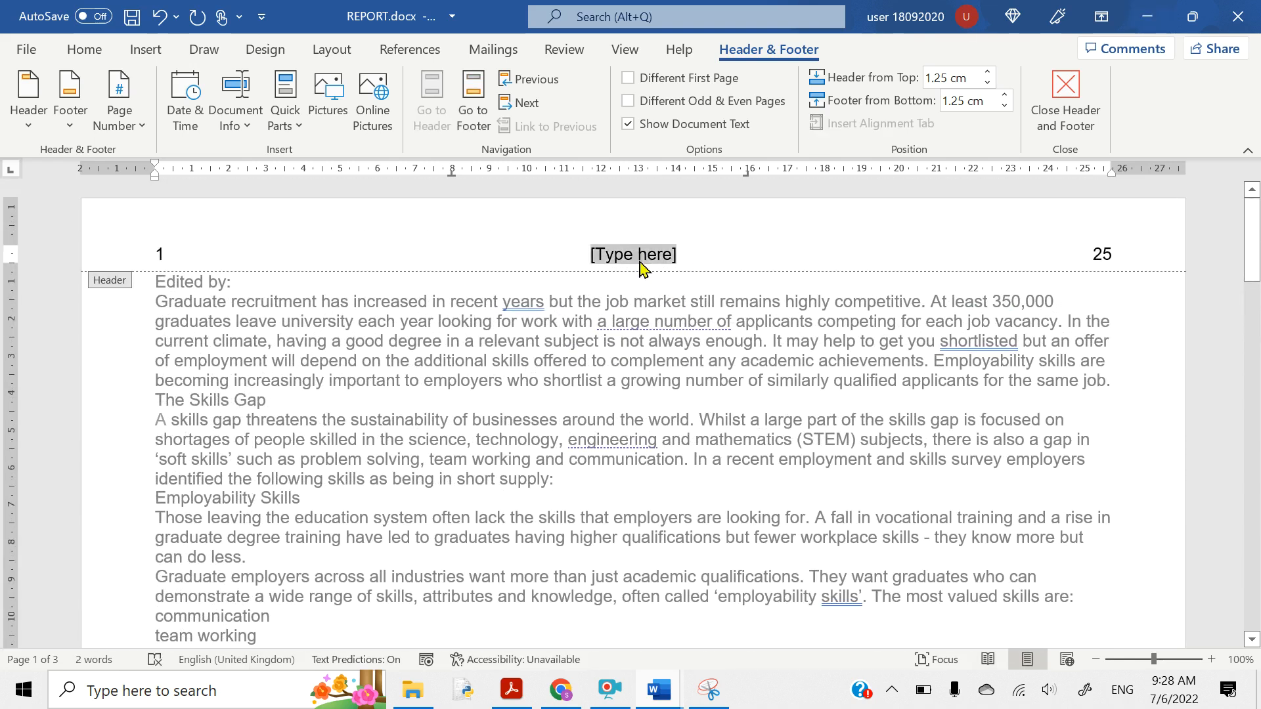
pyautogui.press('Delete')
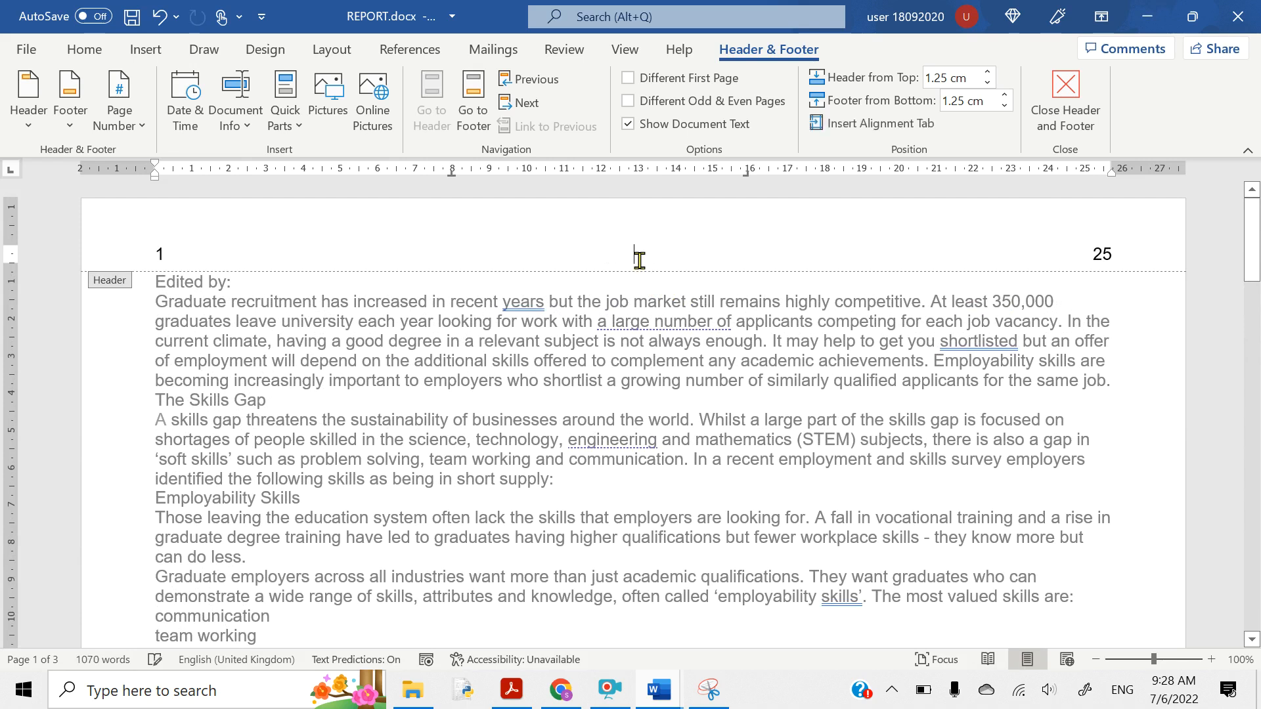
pyautogui.scroll(-10, 605, 415)
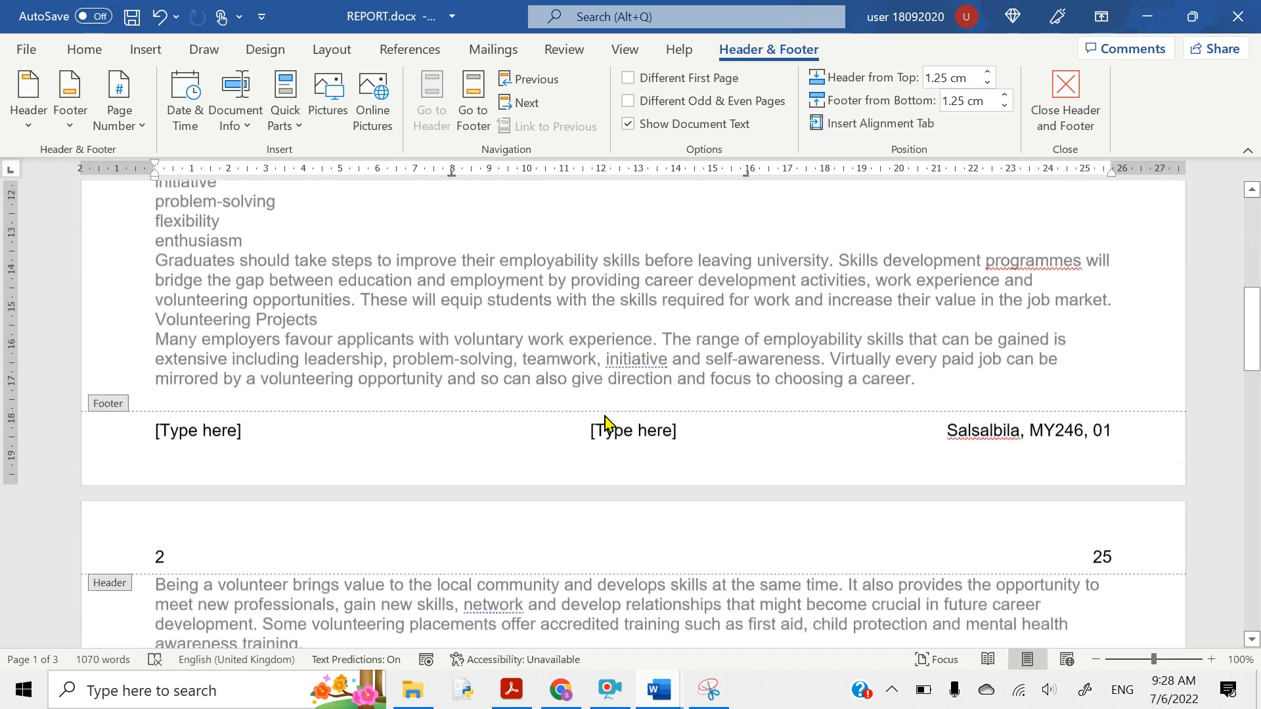
pyautogui.click(214, 322)
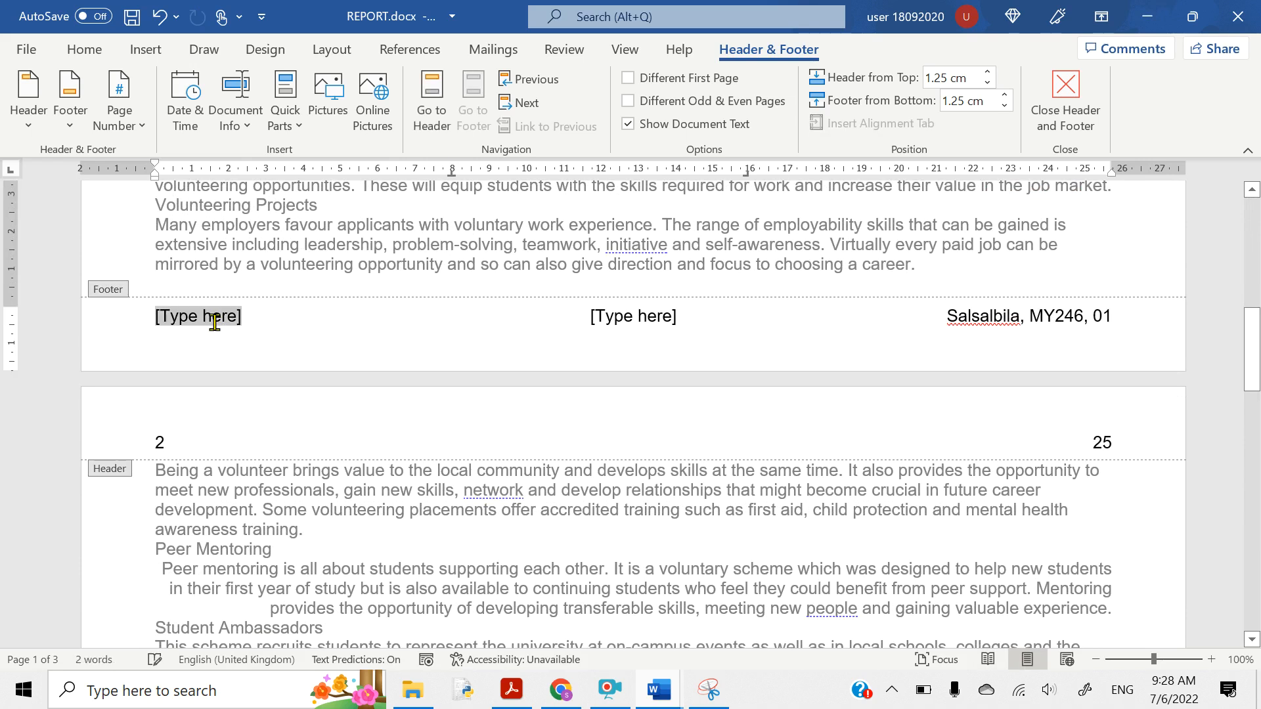
pyautogui.press('Delete')
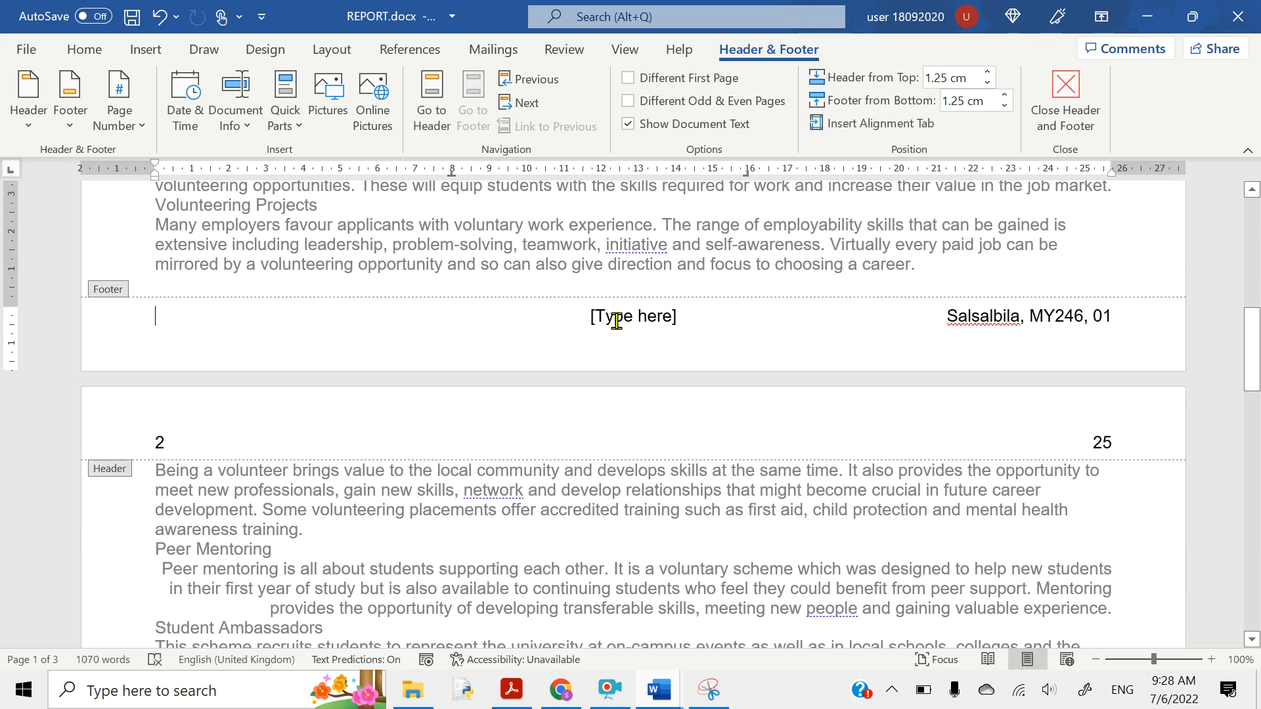
pyautogui.click(616, 322)
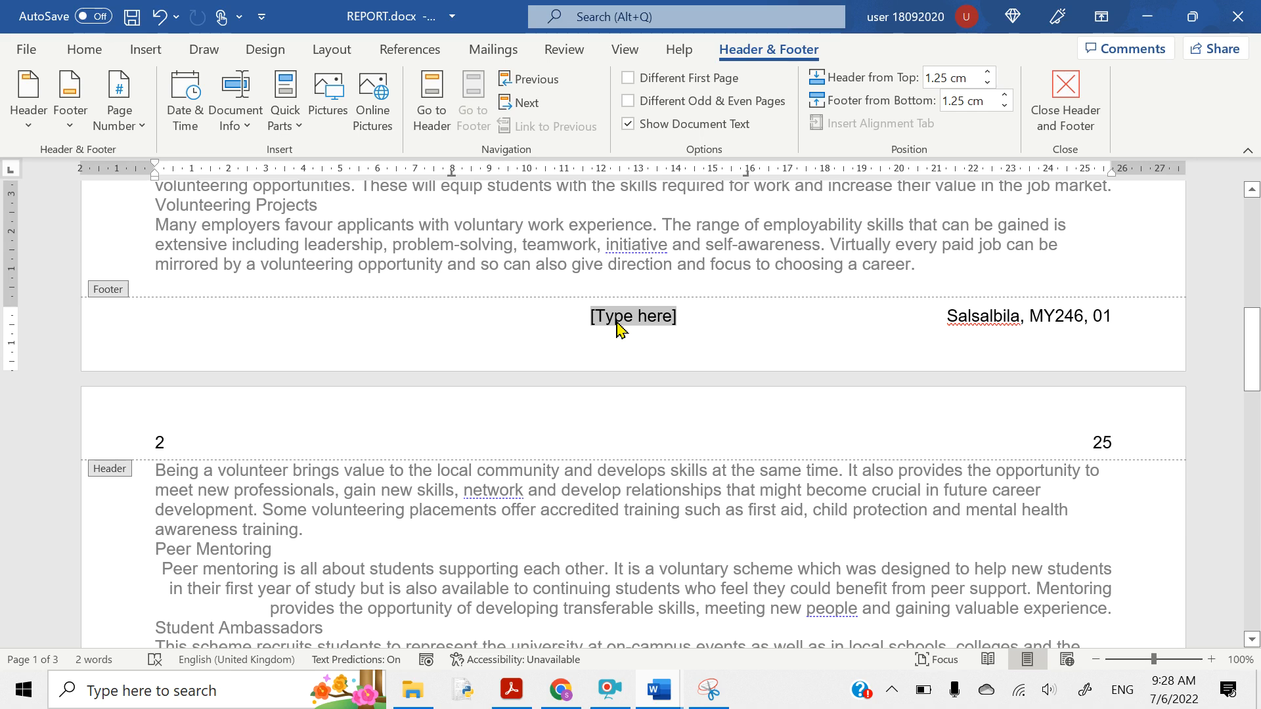
pyautogui.press('Delete')
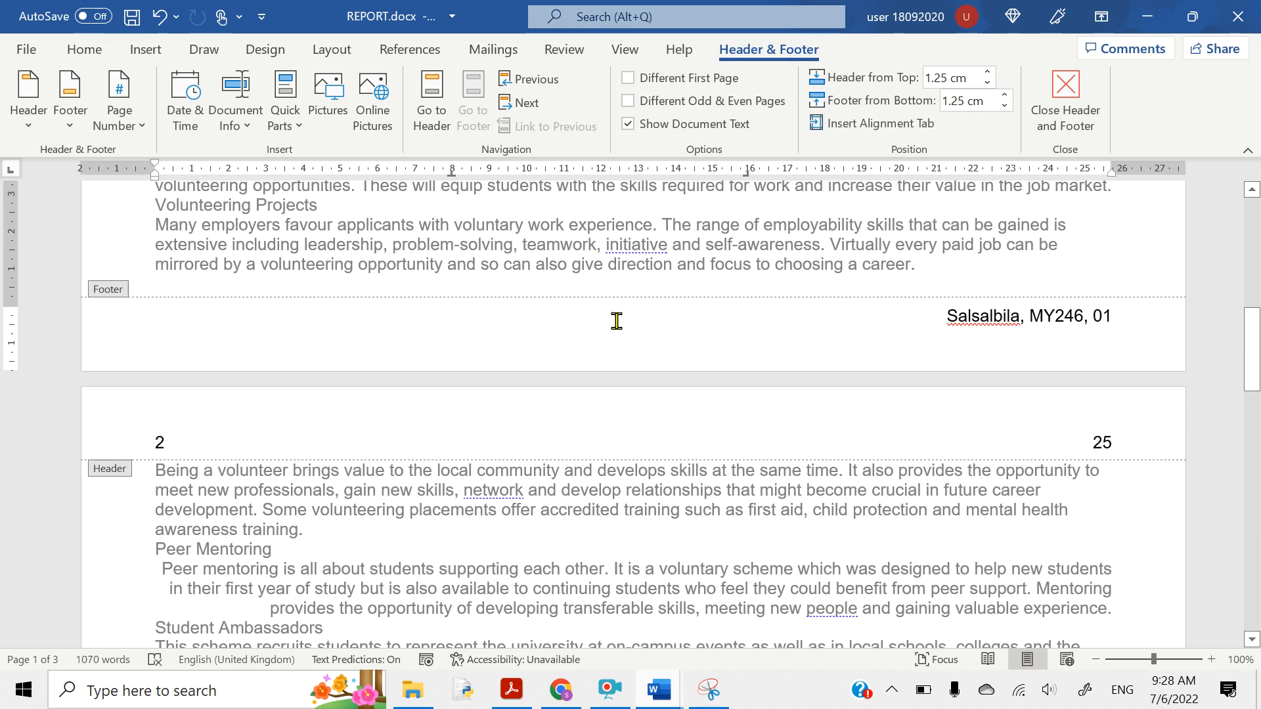
pyautogui.scroll(15, 616, 322)
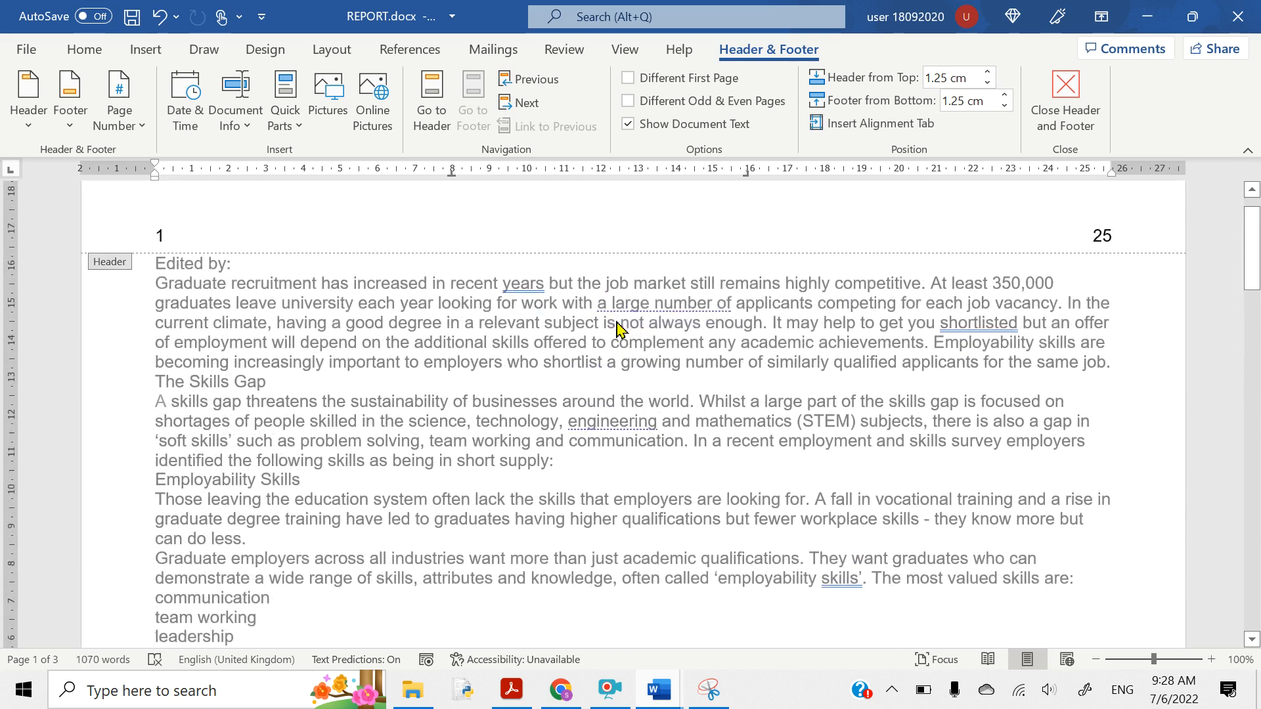
pyautogui.scroll(-15, 619, 326)
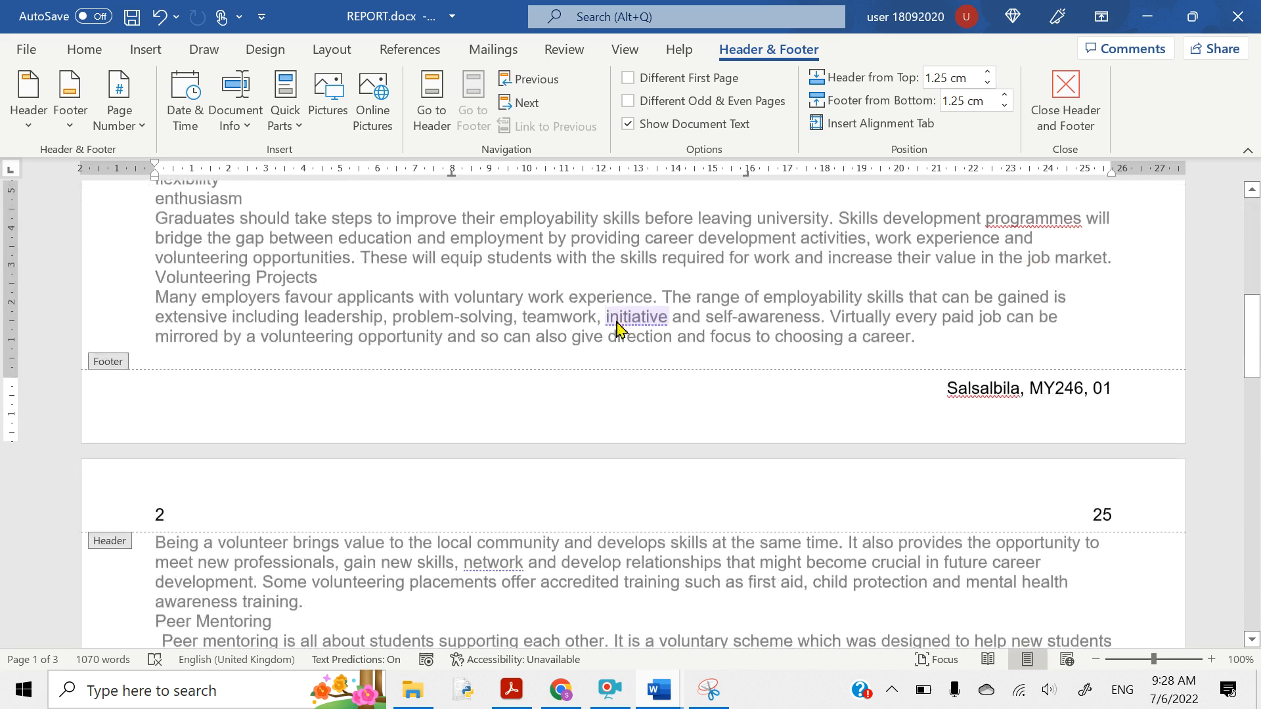
pyautogui.scroll(15, 619, 326)
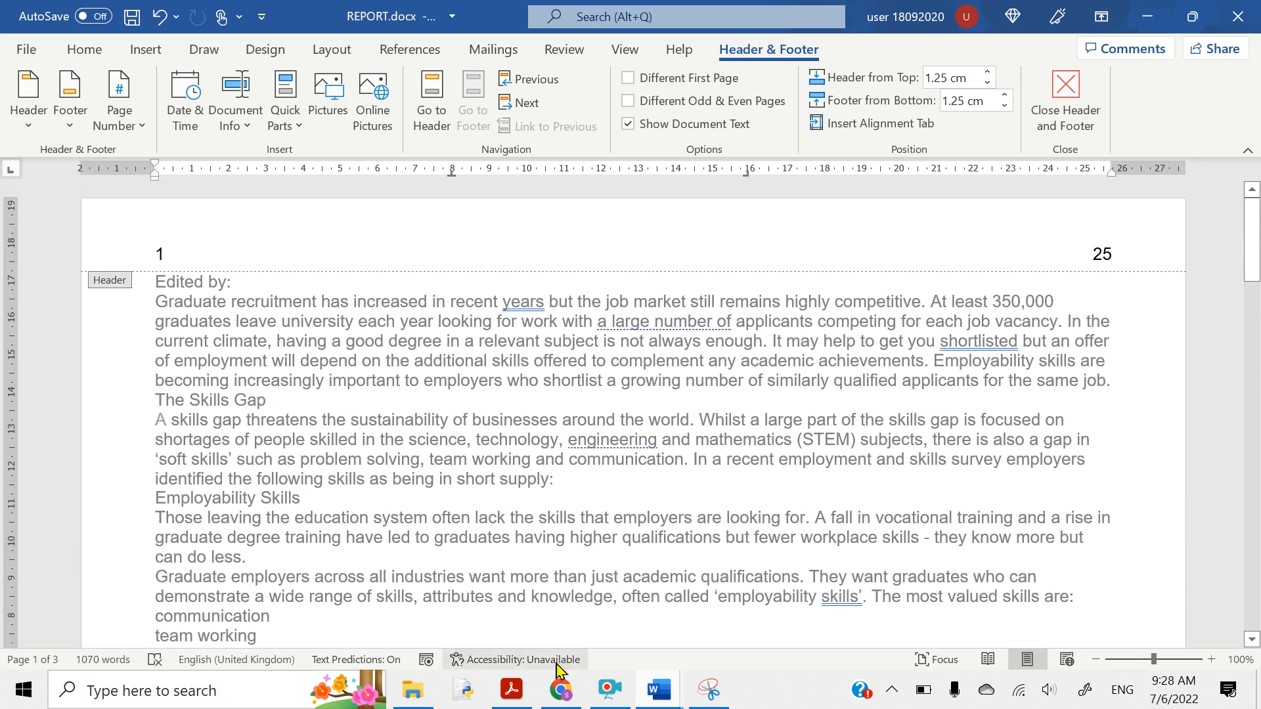
pyautogui.click(512, 689)
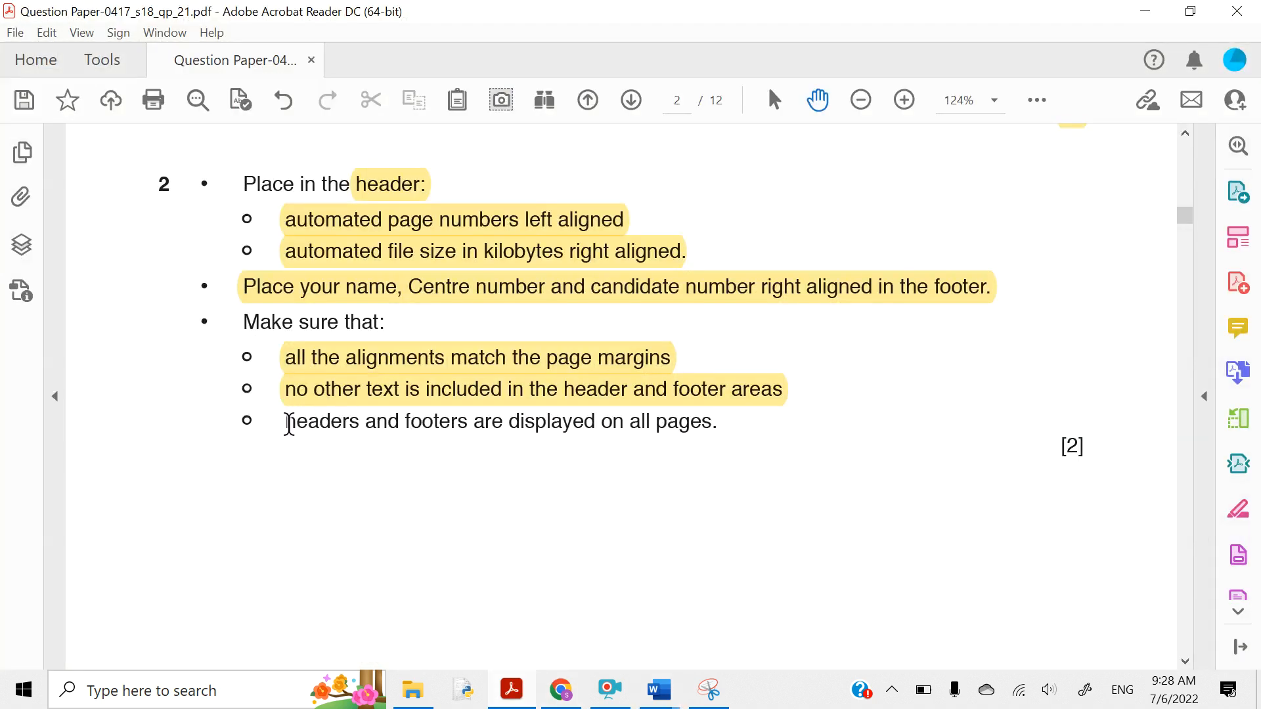
# - Highlight the 'headers and footers on all pages' requirement in yellow, then minimize Acrobat
pyautogui.moveTo(289, 424)
pyautogui.mouseDown()
pyautogui.moveTo(730, 415)
pyautogui.moveTo(707, 427)
pyautogui.moveTo(314, 395)
pyautogui.moveTo(297, 419)
pyautogui.mouseUp()
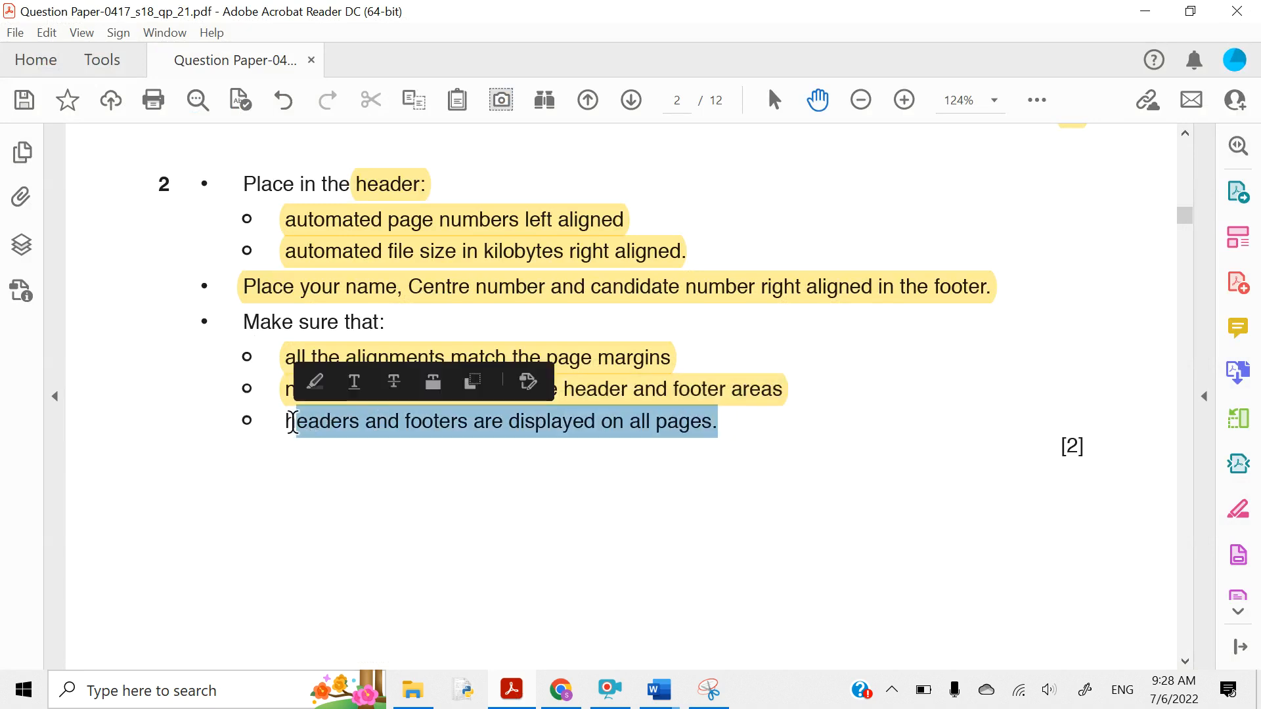
pyautogui.click(315, 382)
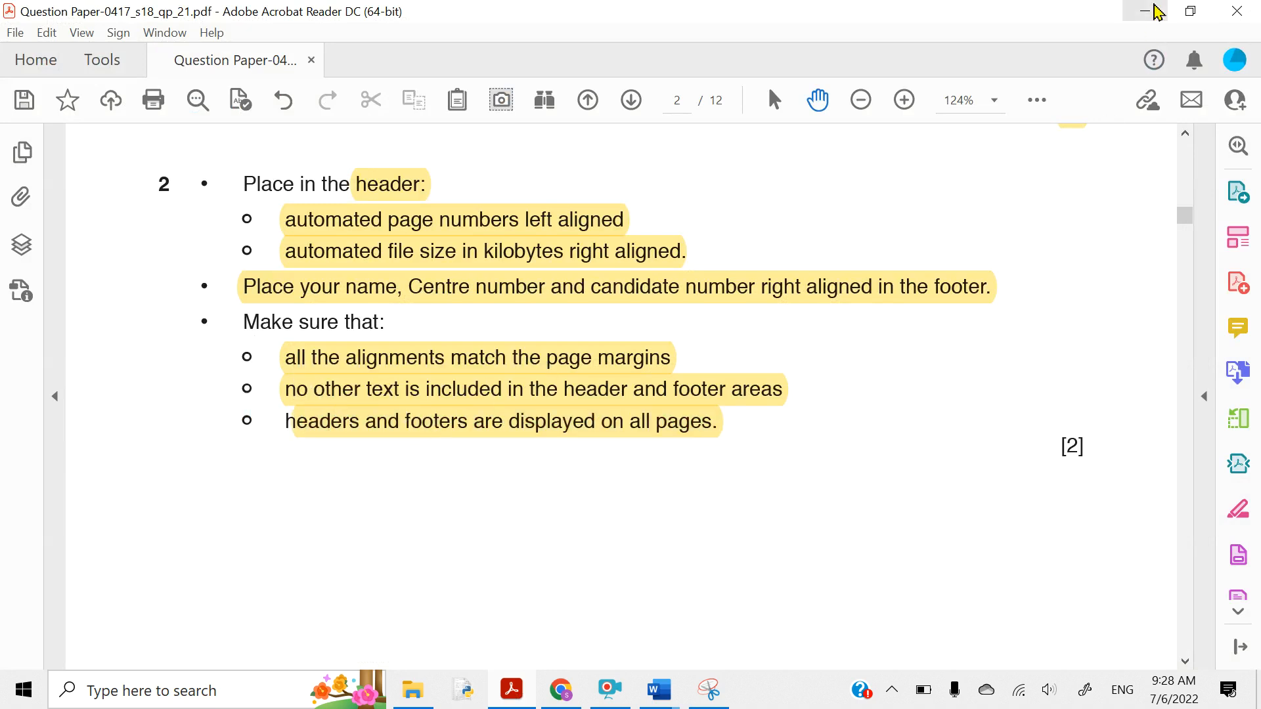
pyautogui.click(1145, 11)
pyautogui.scroll(-20, 887, 392)
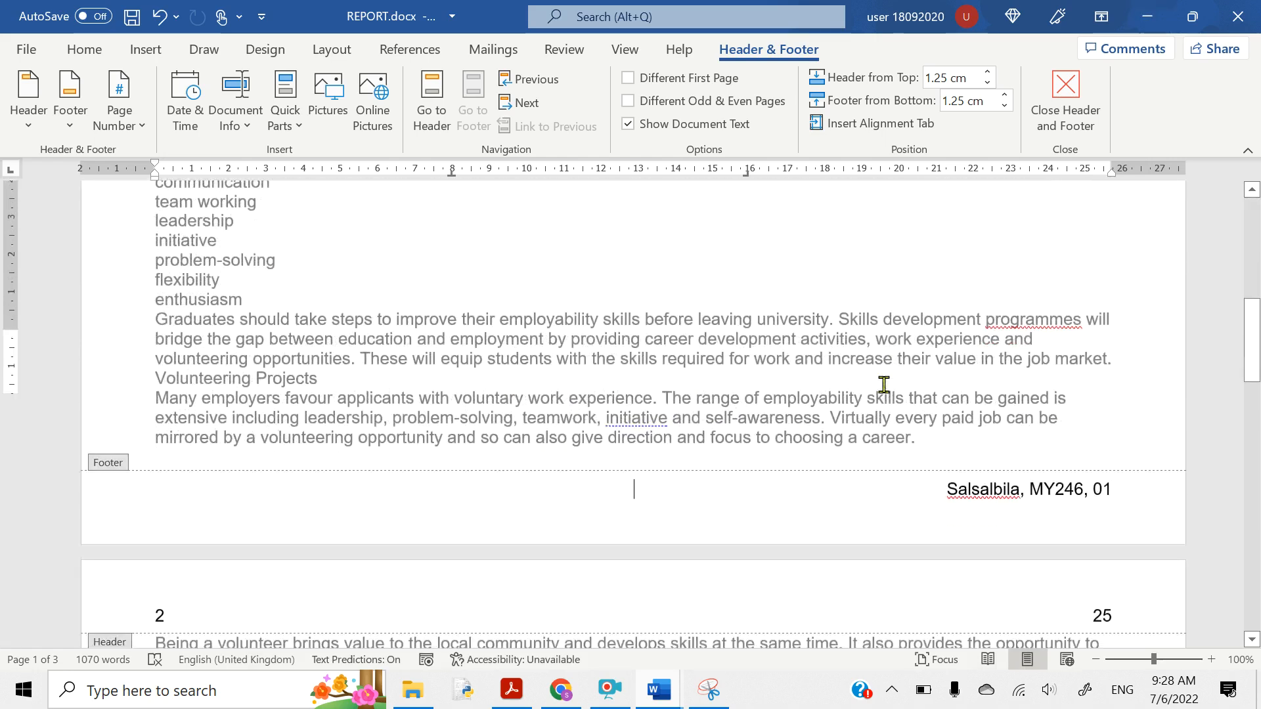
pyautogui.scroll(-7, 886, 393)
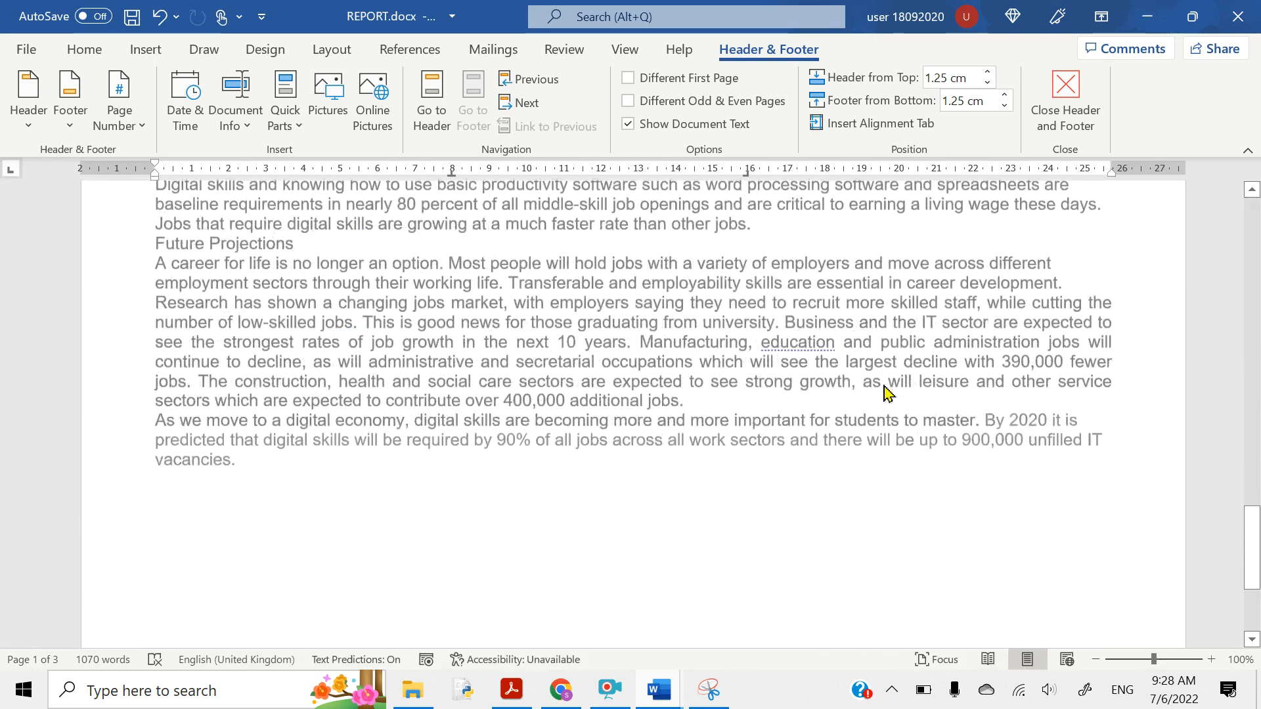
pyautogui.scroll(10, 886, 393)
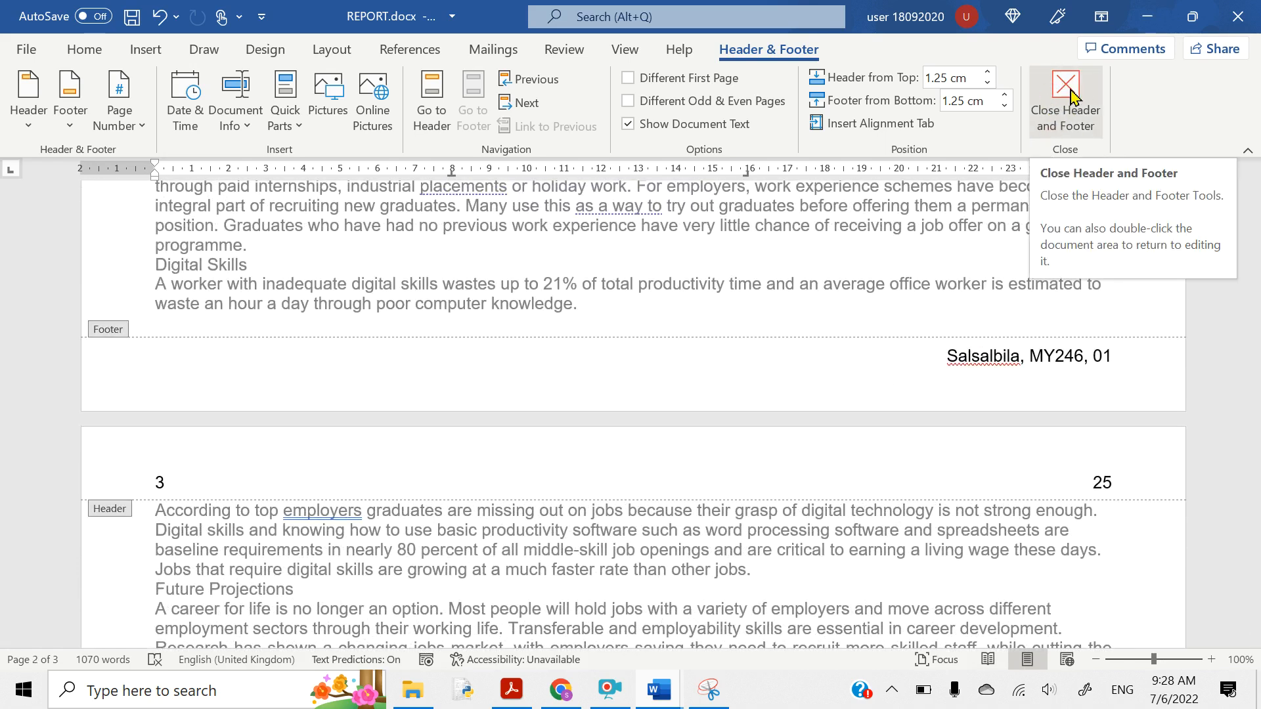
pyautogui.click(1071, 96)
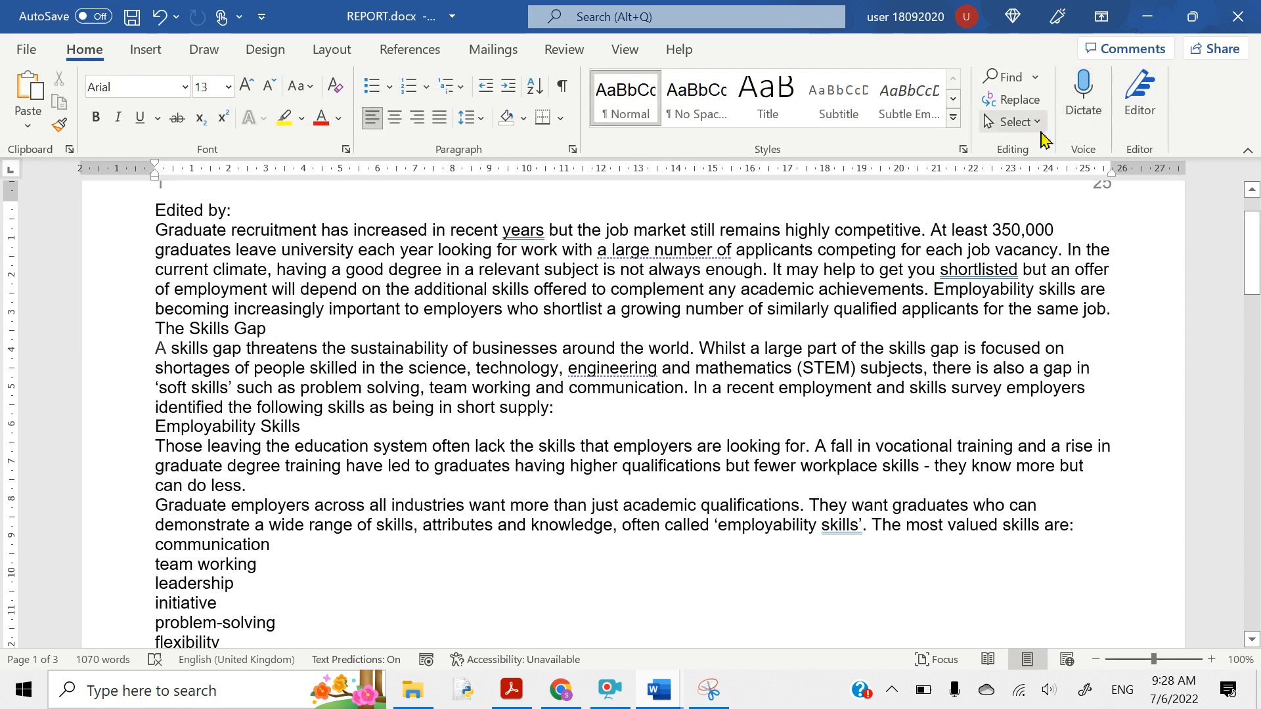
pyautogui.scroll(1, 979, 300)
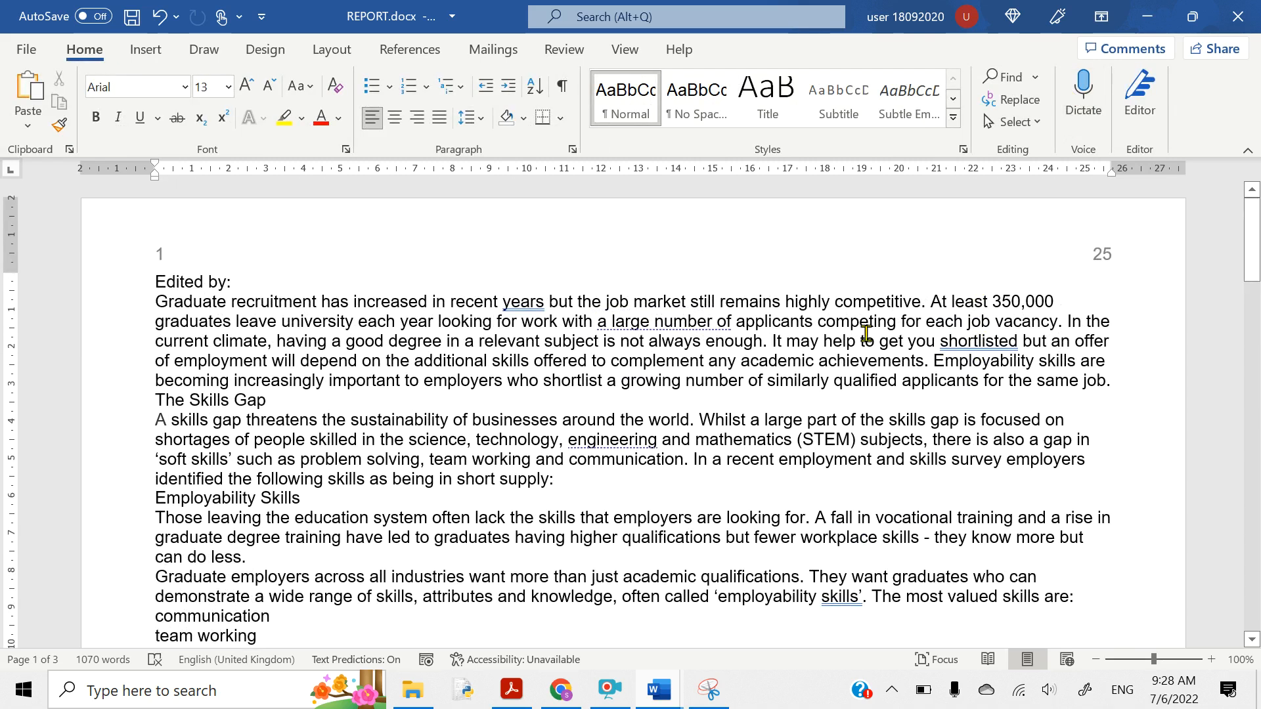
# - Scroll to question 3 and highlight 'Create' and 'styles' in yellow
pyautogui.click(512, 690)
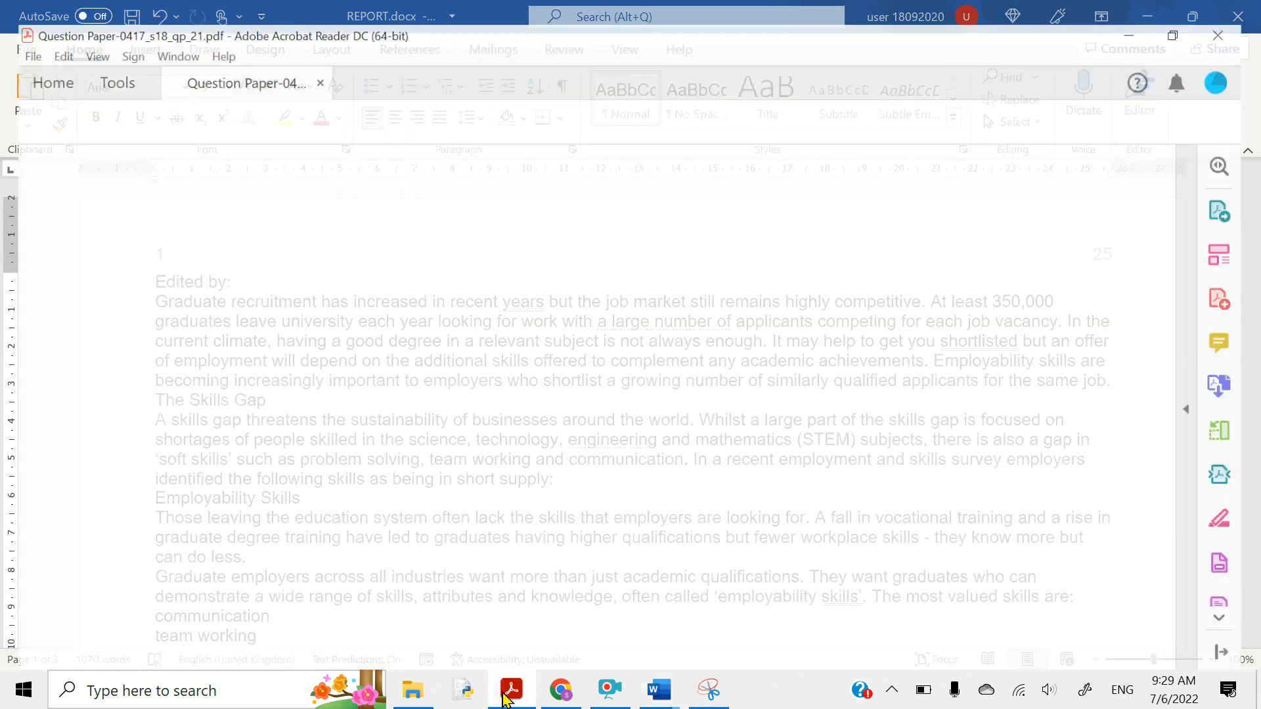
pyautogui.rightClick(420, 508)
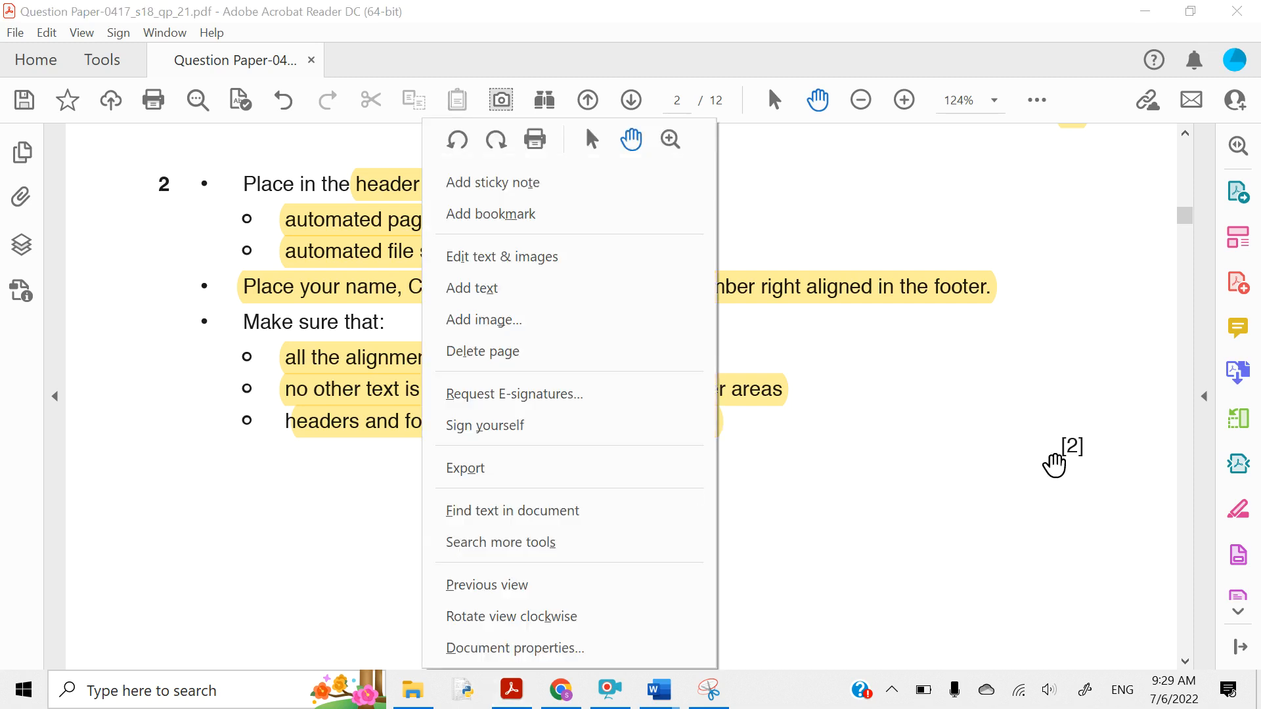
pyautogui.click(1056, 460)
pyautogui.scroll(-10, 1073, 485)
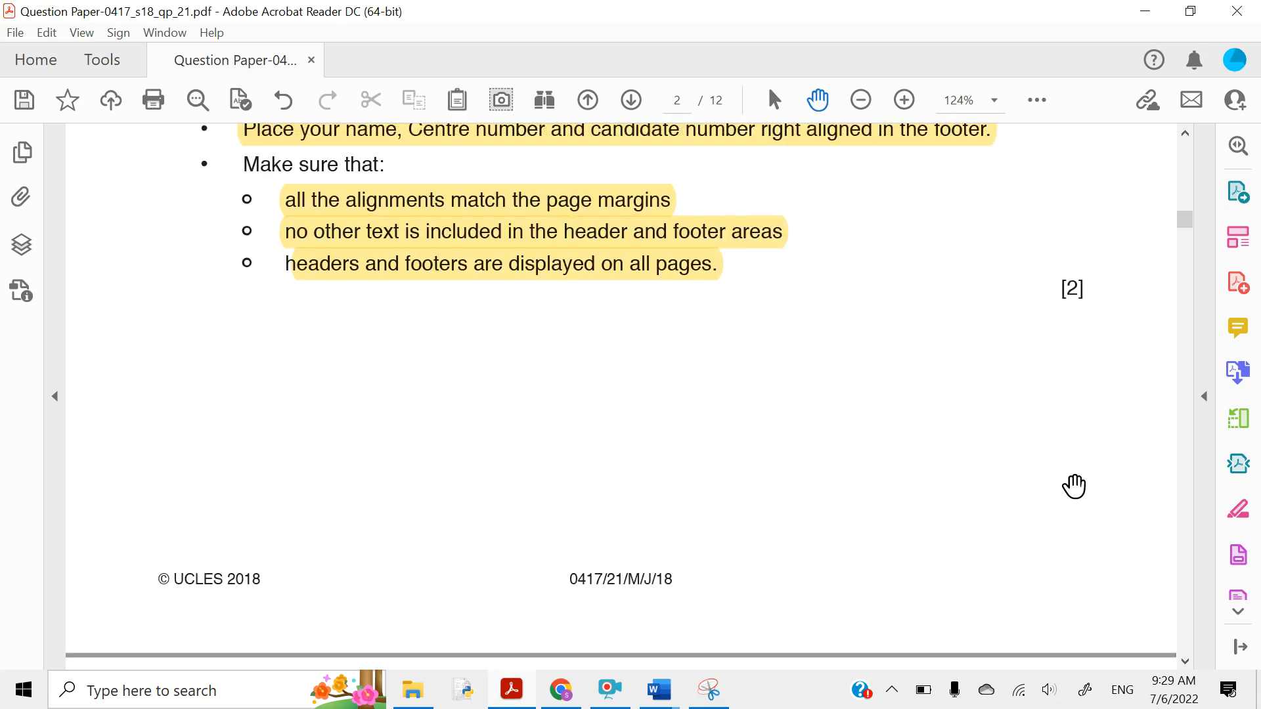
pyautogui.scroll(-5, 1074, 486)
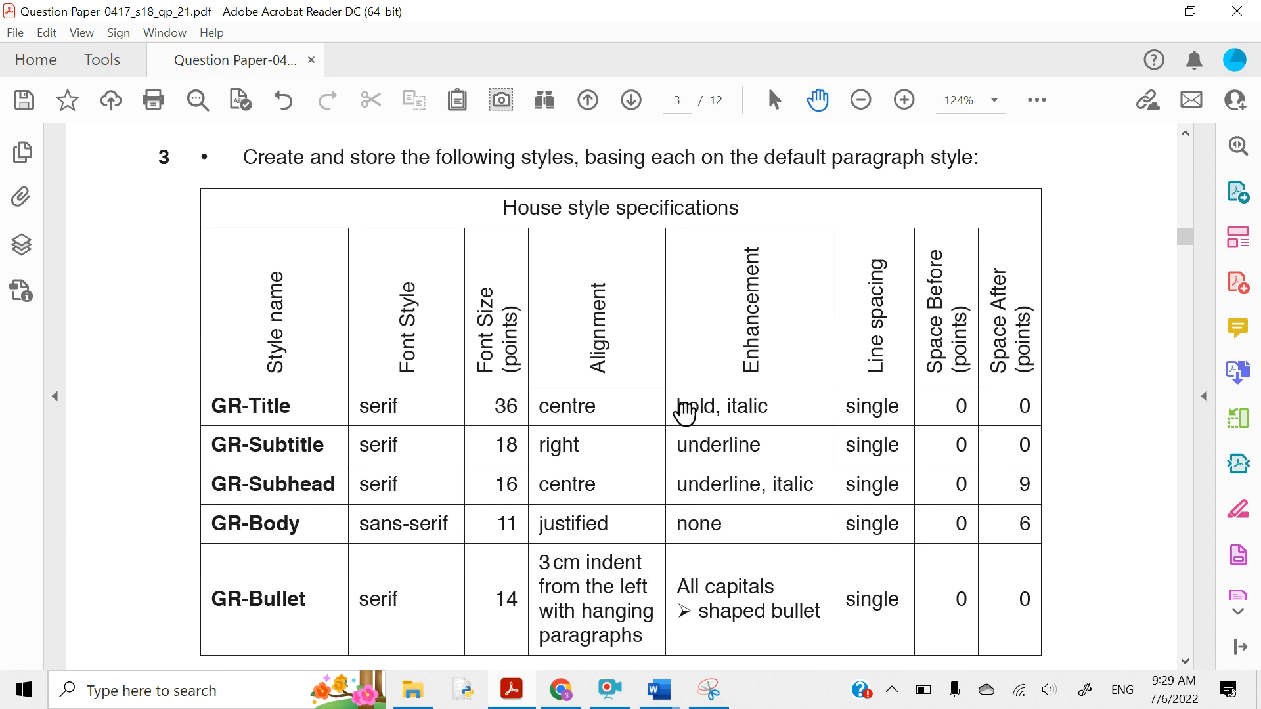
pyautogui.moveTo(243, 158); pyautogui.dragTo(301, 158)
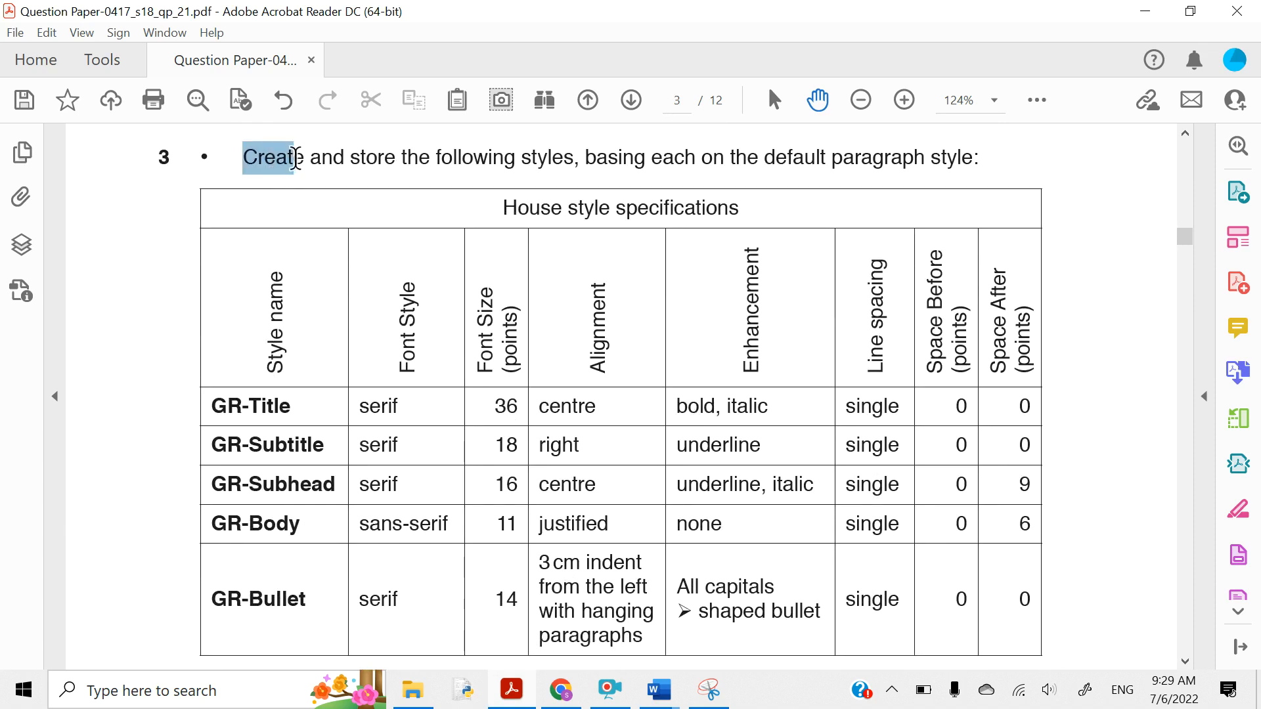
pyautogui.click(317, 144)
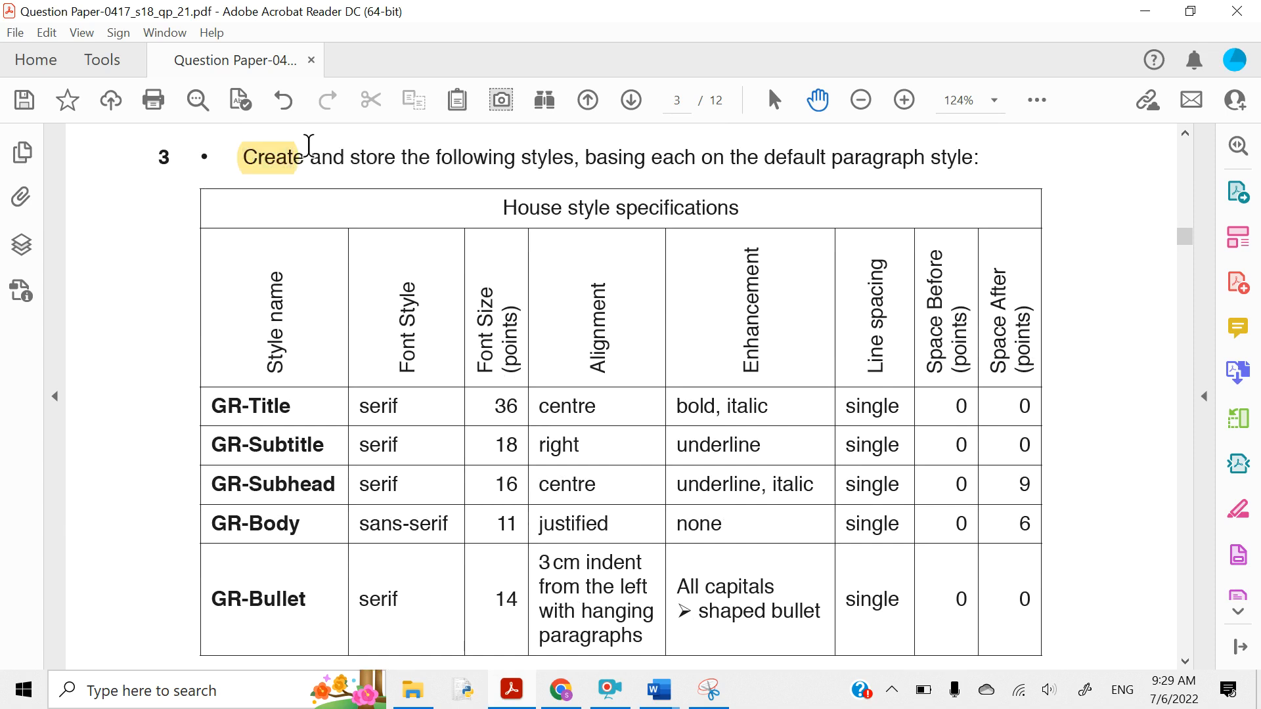
pyautogui.moveTo(520, 159); pyautogui.dragTo(574, 158)
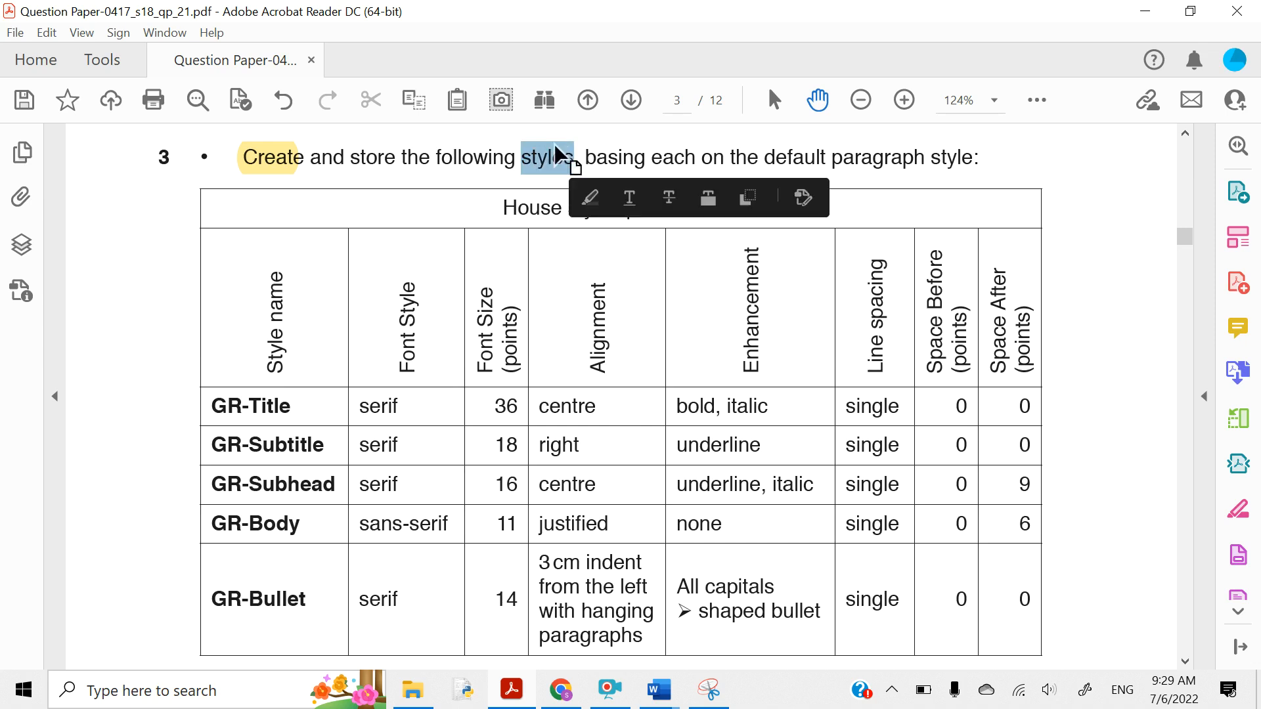
pyautogui.click(590, 198)
# - Highlight GR-Title in the house style specifications table in yellow
pyautogui.scroll(-3, 505, 460)
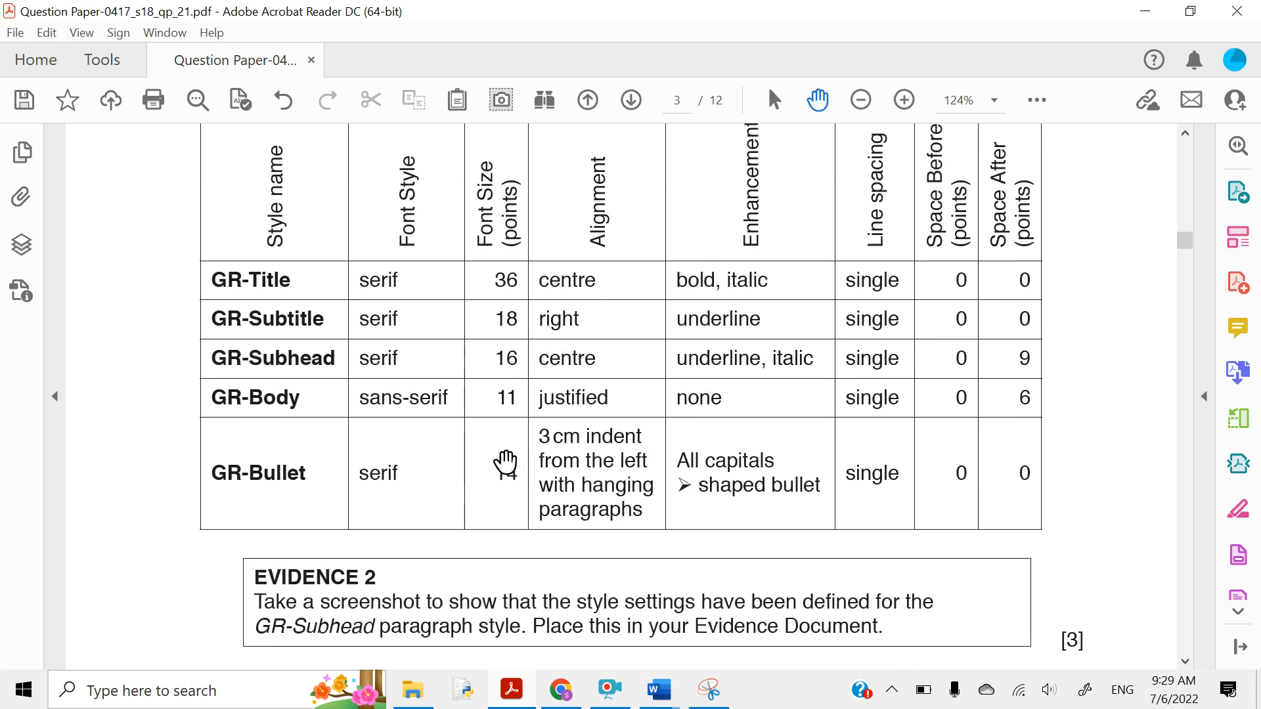
pyautogui.scroll(2, 507, 459)
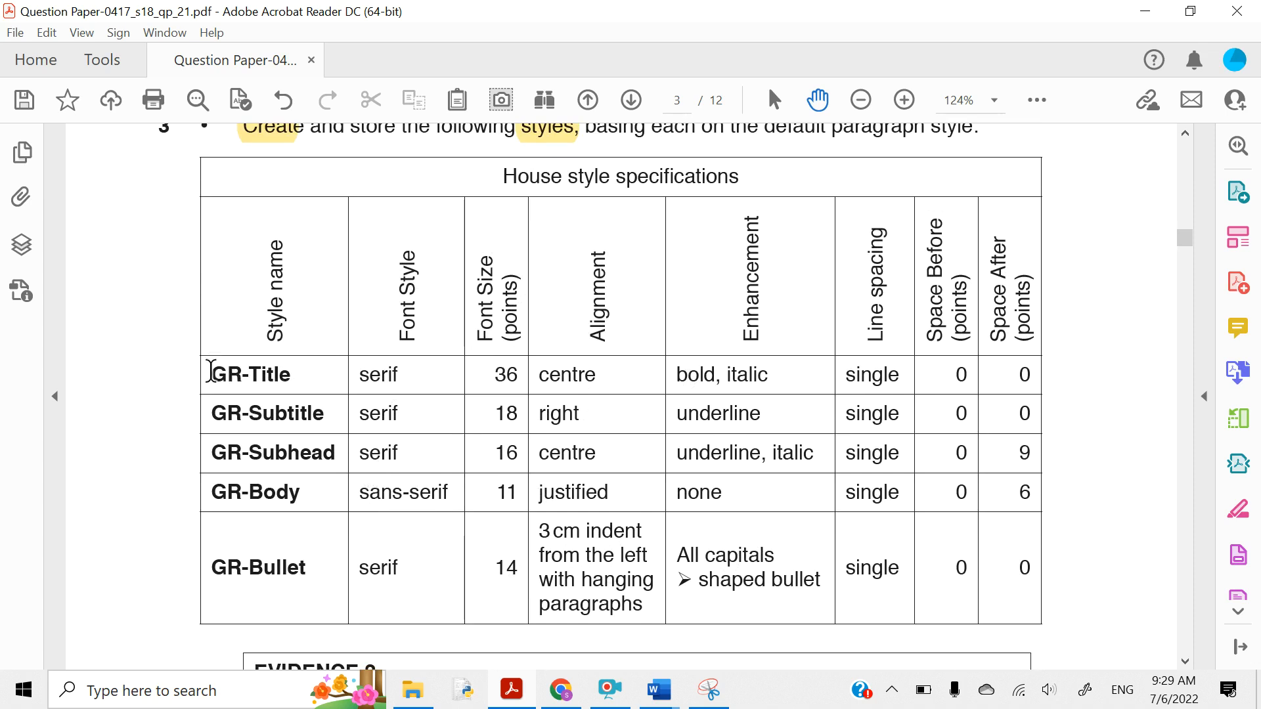
pyautogui.moveTo(210, 371); pyautogui.dragTo(303, 375)
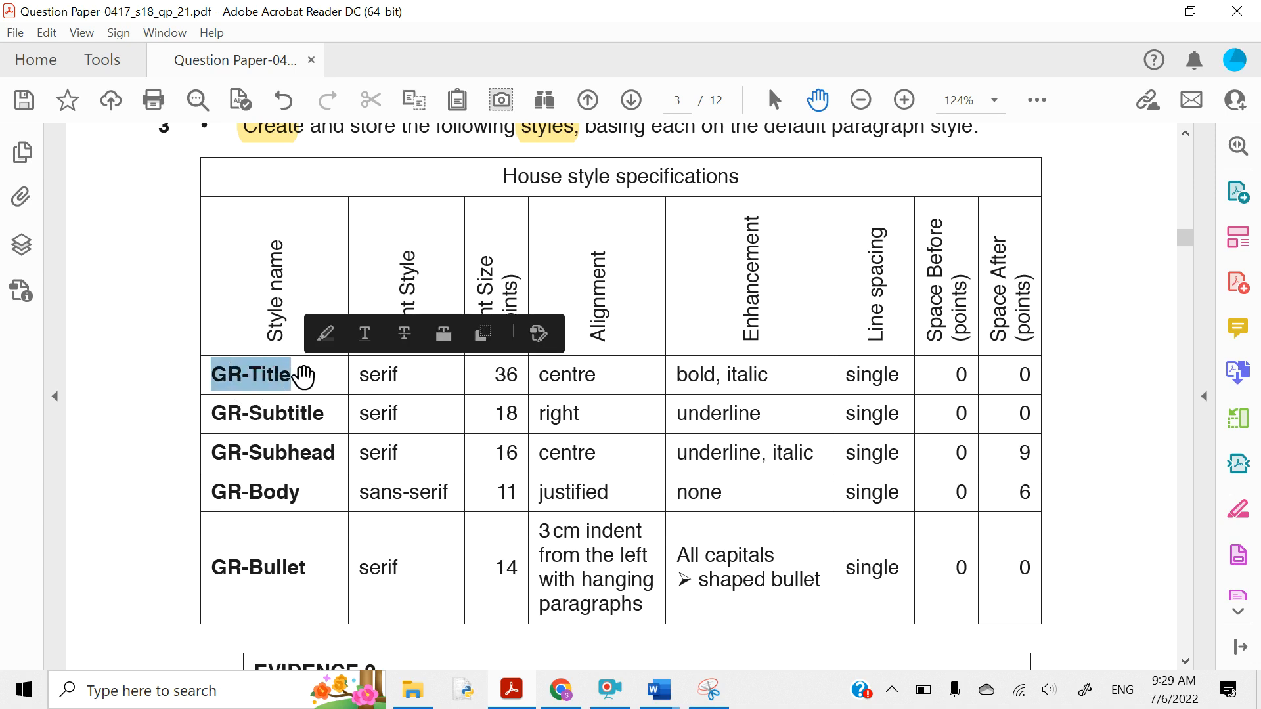
pyautogui.click(323, 334)
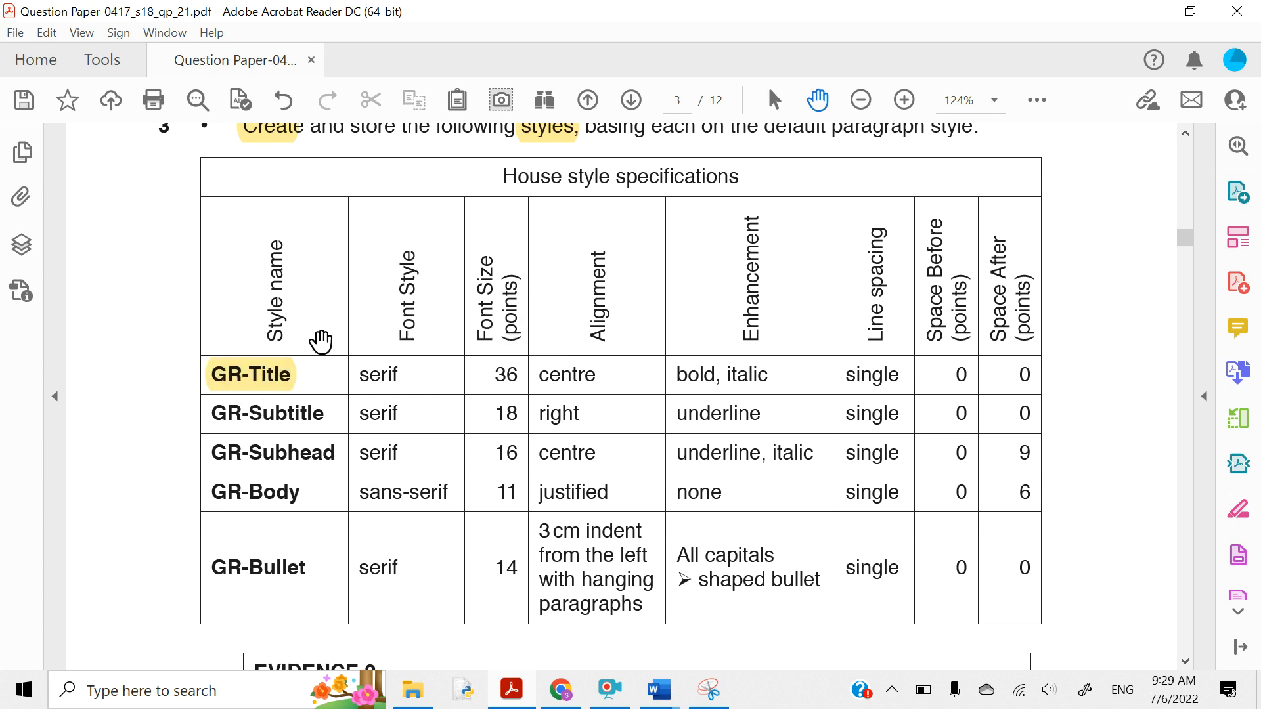
# - Bring REPORT.docx in Word back to the front
pyautogui.moveTo(658, 690)
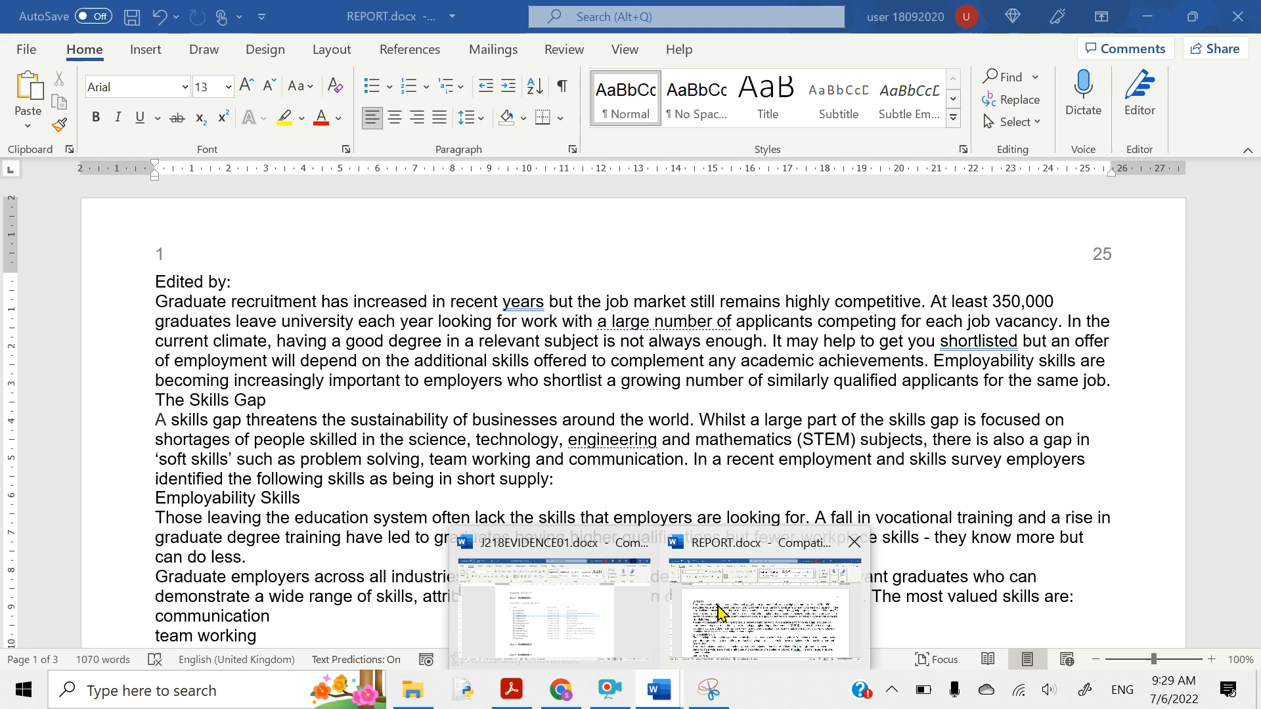
pyautogui.click(722, 612)
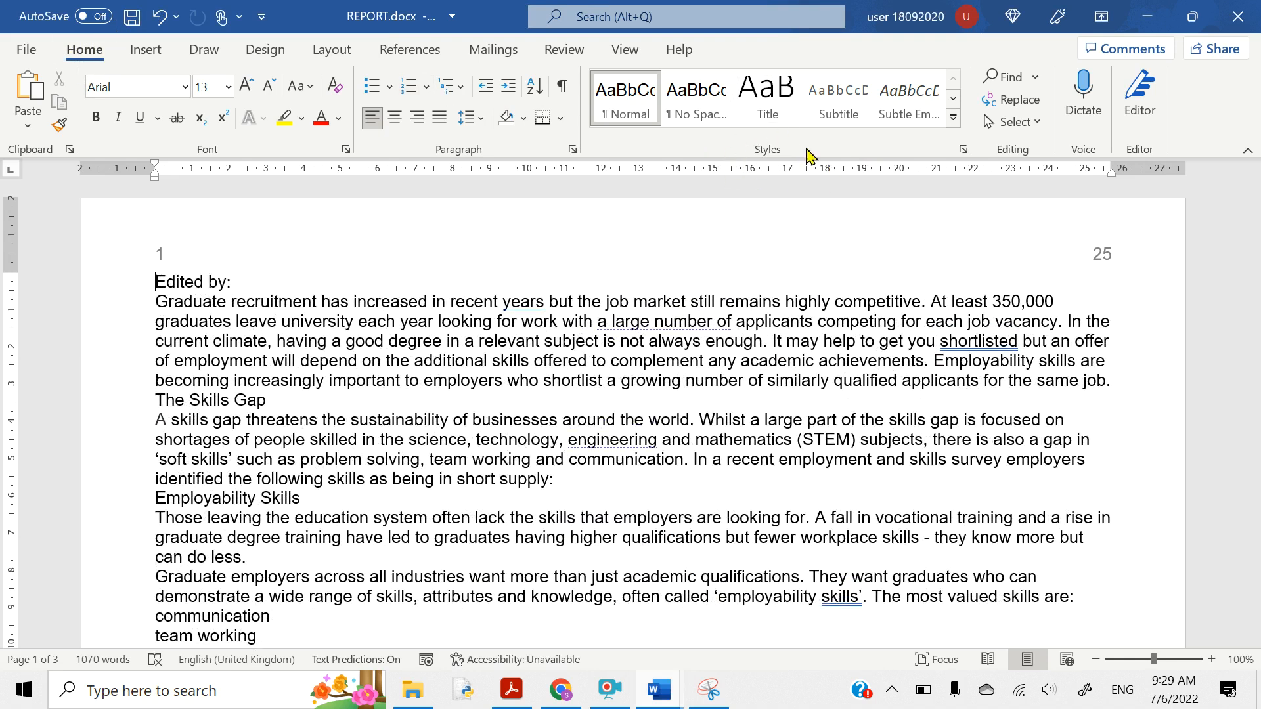
# - Open the Styles pane, make it taller and dock it to the right of the document
pyautogui.click(963, 153)
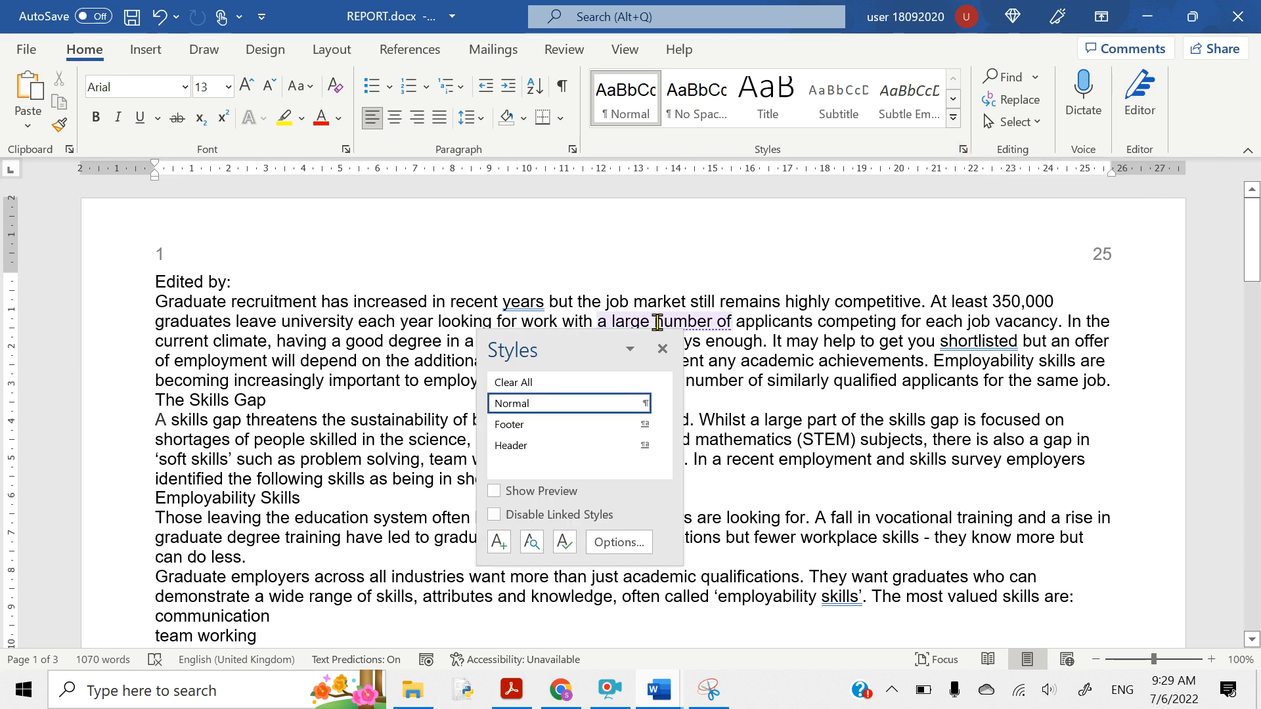
pyautogui.moveTo(584, 344); pyautogui.dragTo(846, 189)
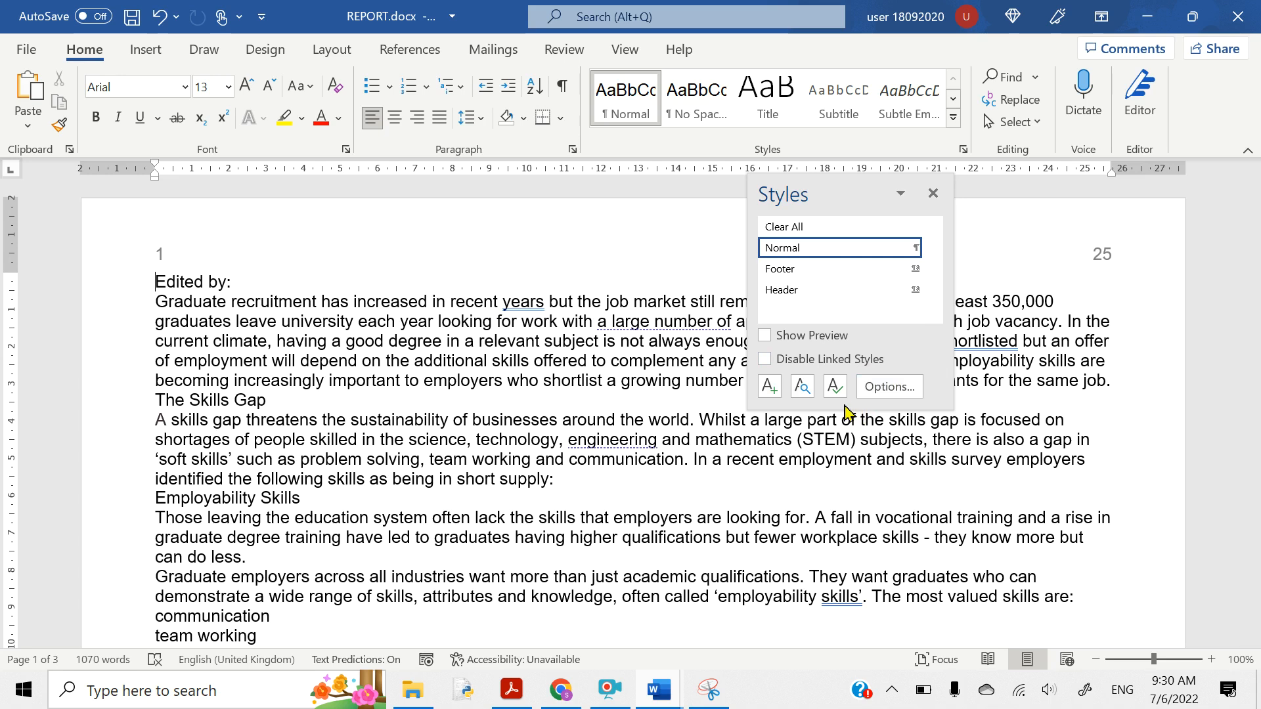
pyautogui.moveTo(843, 410); pyautogui.dragTo(844, 594)
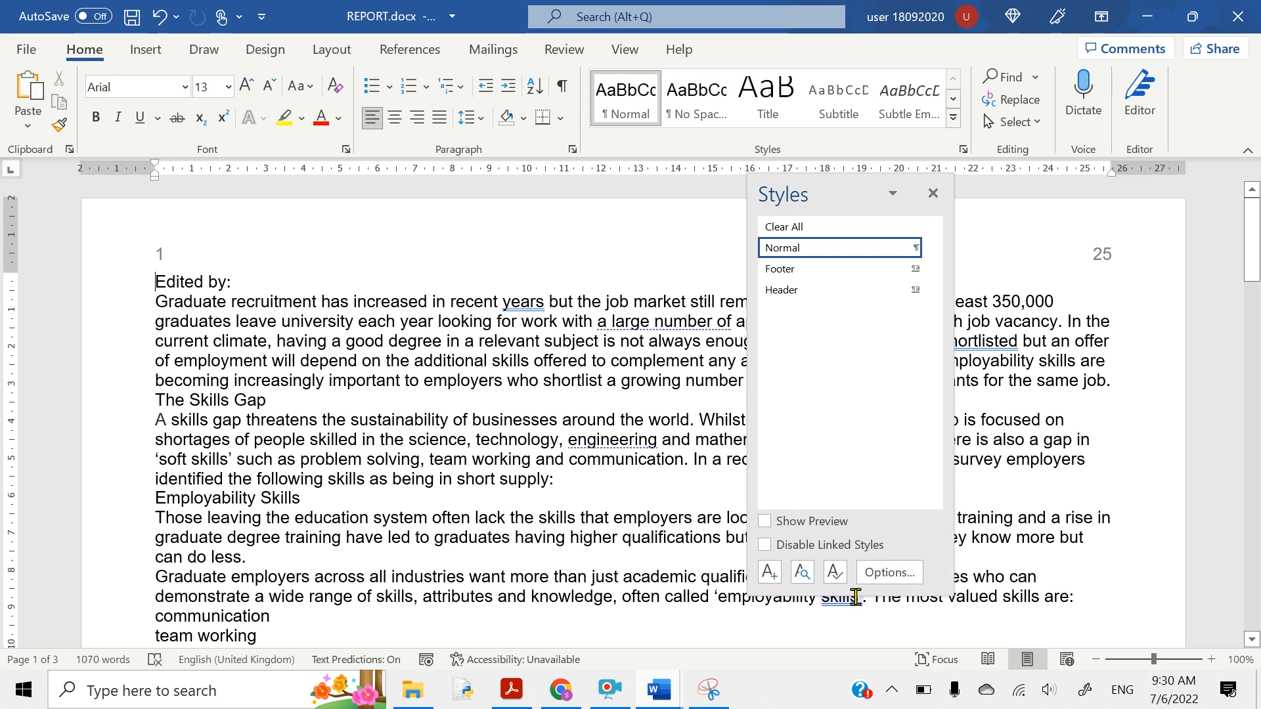
pyautogui.doubleClick(822, 199)
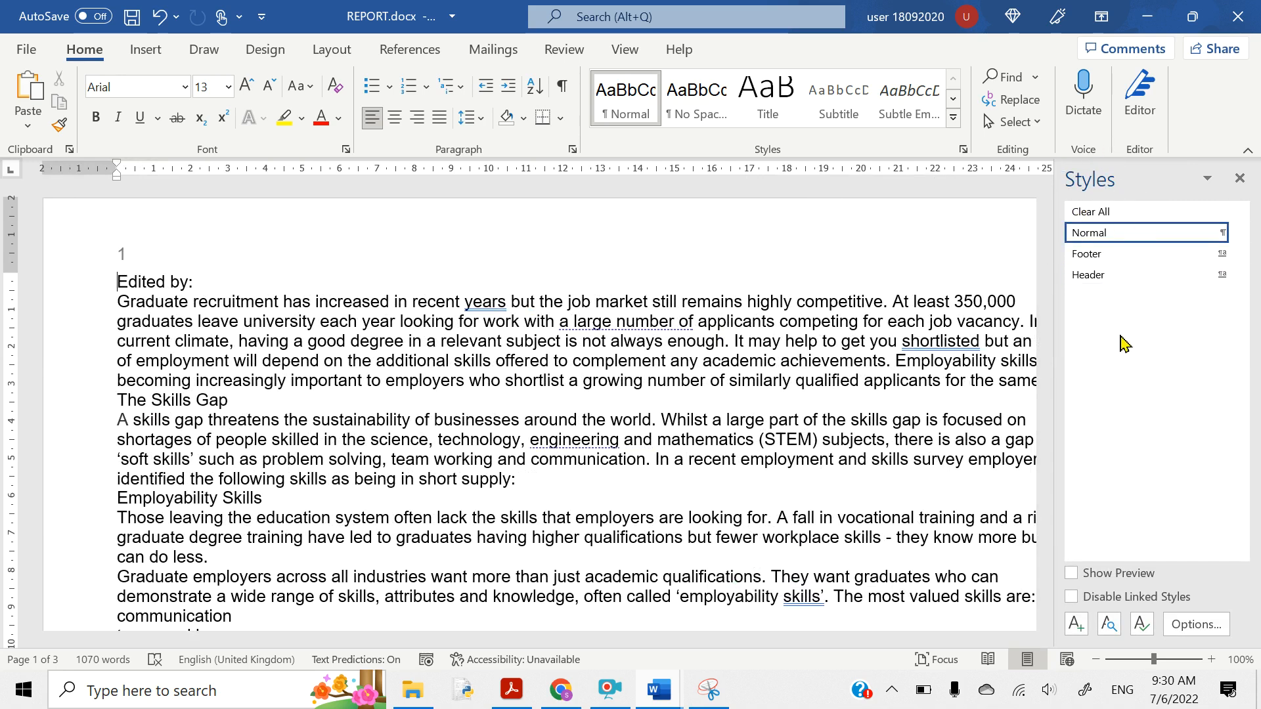
# - In Create New Style, name the style GR-Title and keep its type as Paragraph
pyautogui.click(1075, 627)
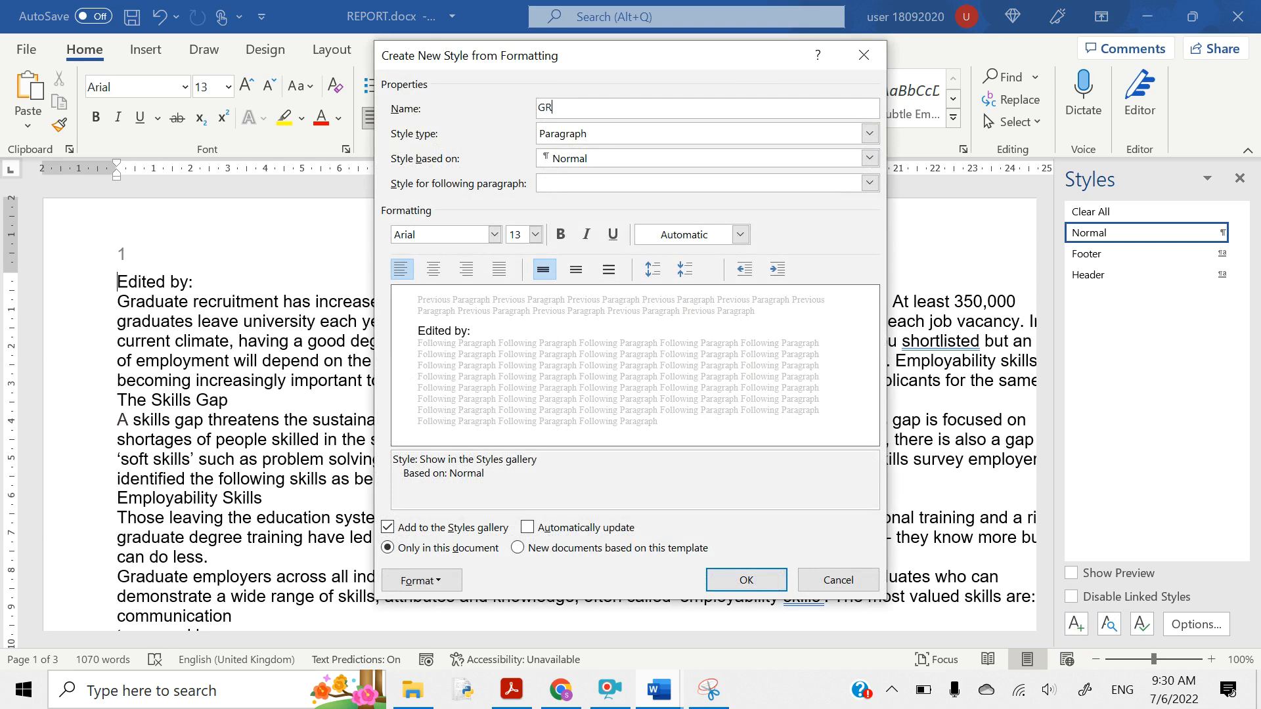
pyautogui.write('-Title')
pyautogui.click(870, 134)
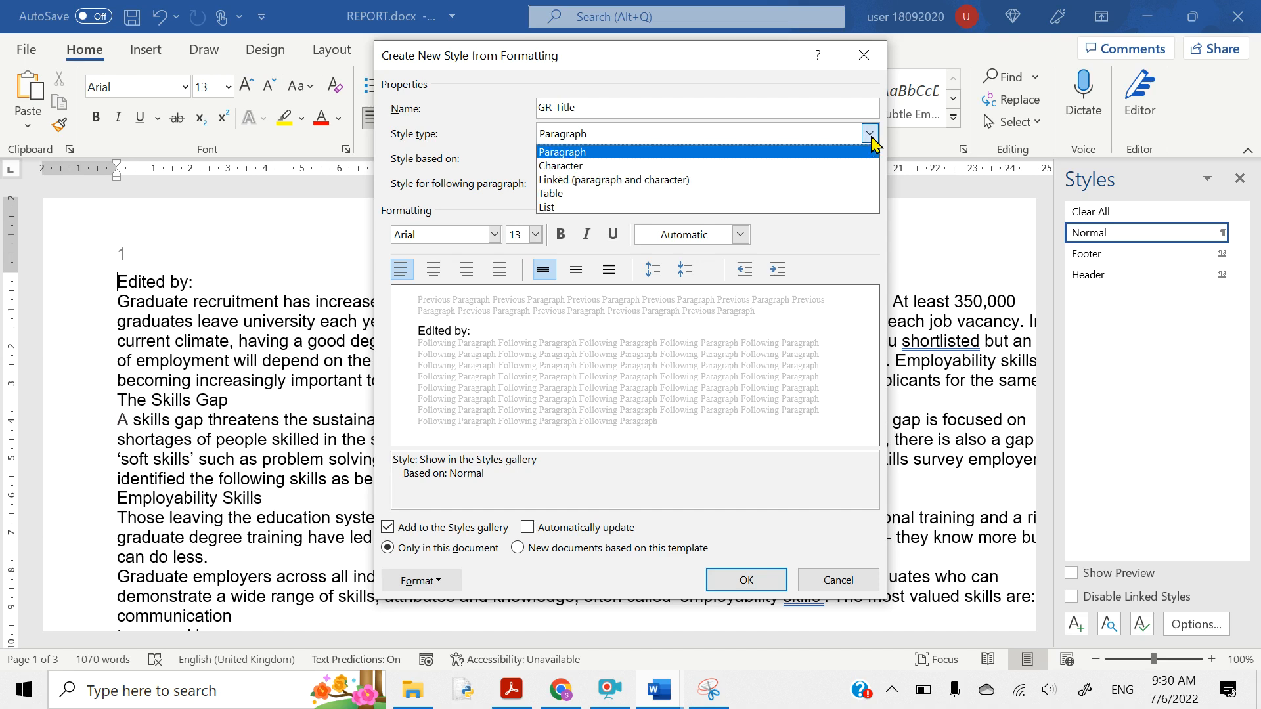
pyautogui.click(872, 135)
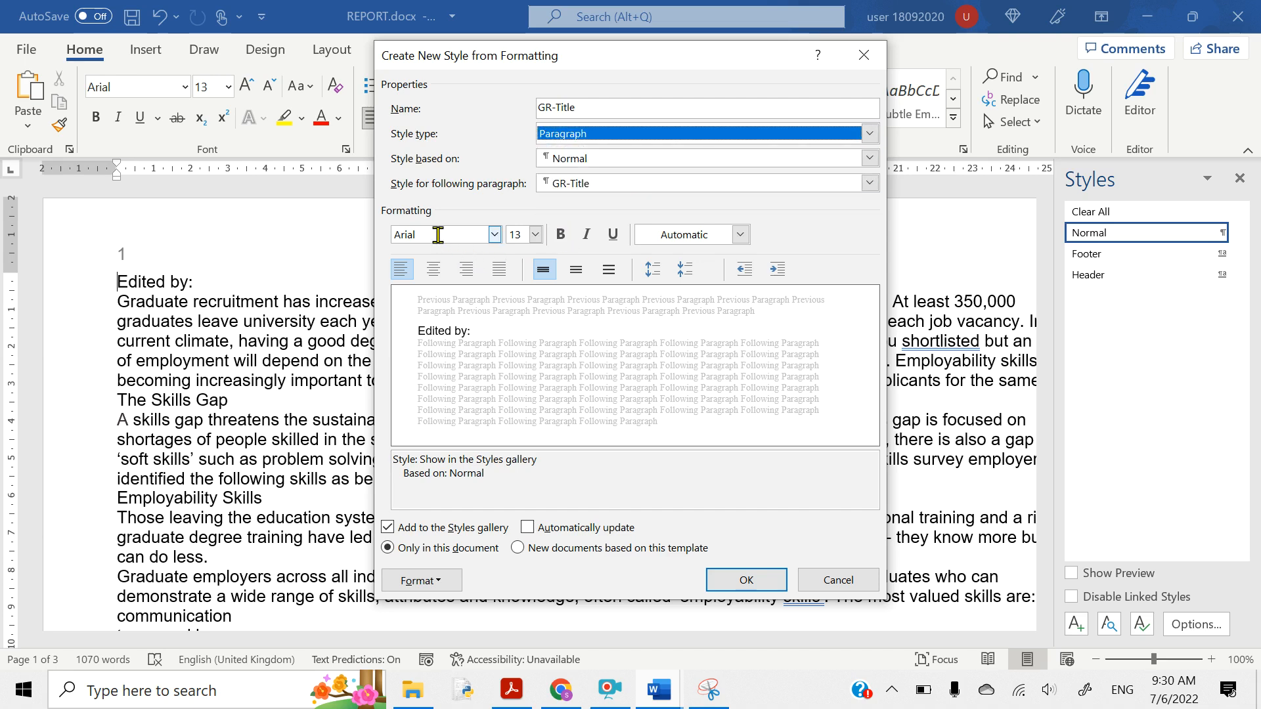
pyautogui.moveTo(588, 107); pyautogui.dragTo(526, 106)
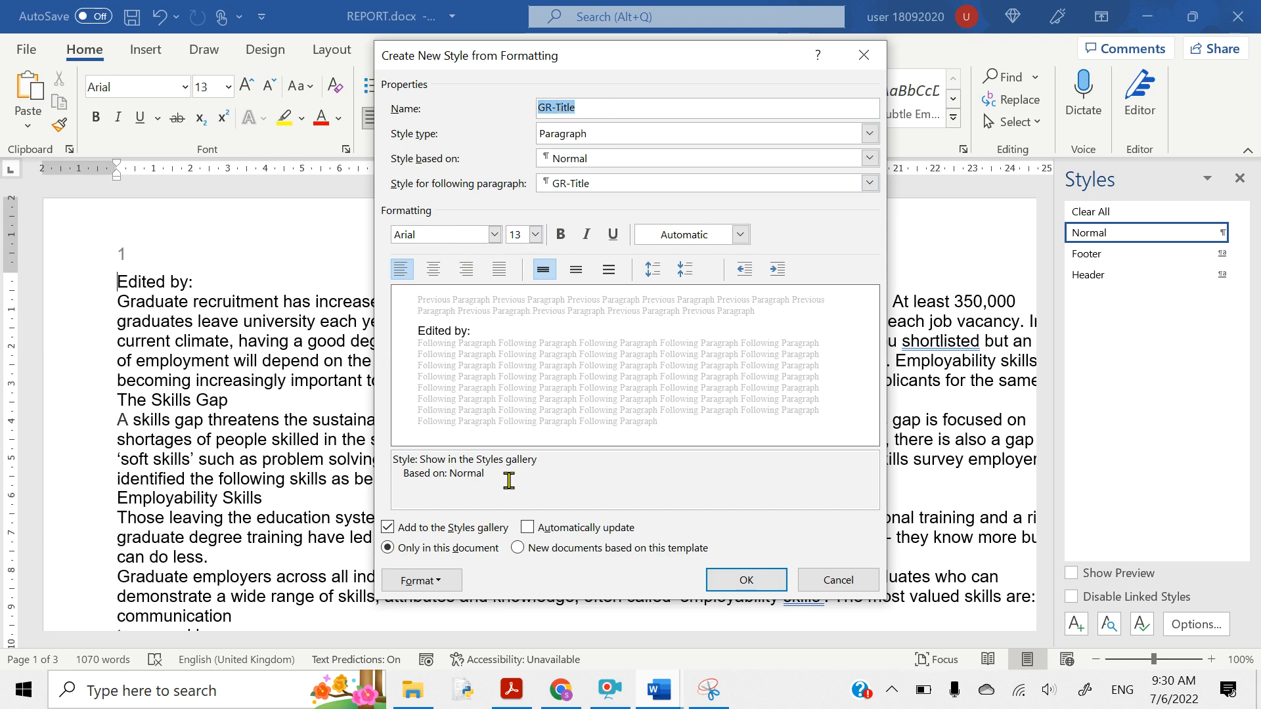
# - Highlight serif, 36 and centre in the GR-Title row in yellow
pyautogui.click(513, 689)
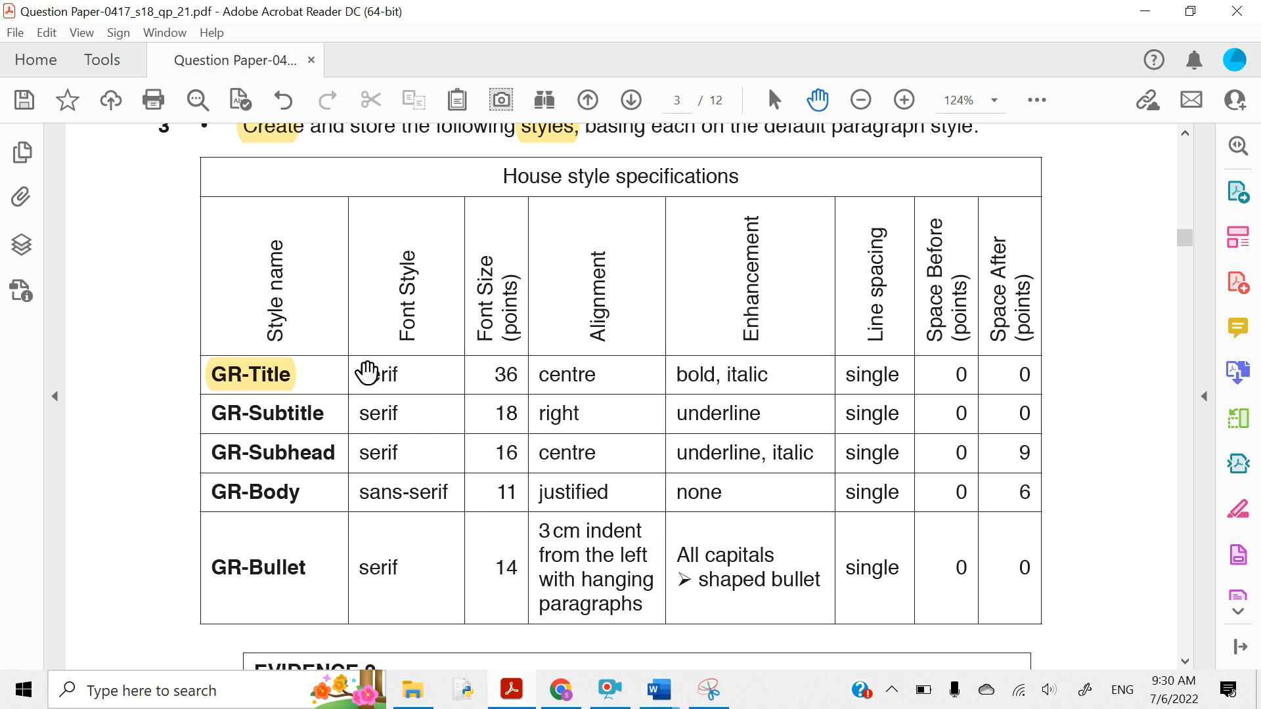
pyautogui.moveTo(362, 374); pyautogui.dragTo(401, 376)
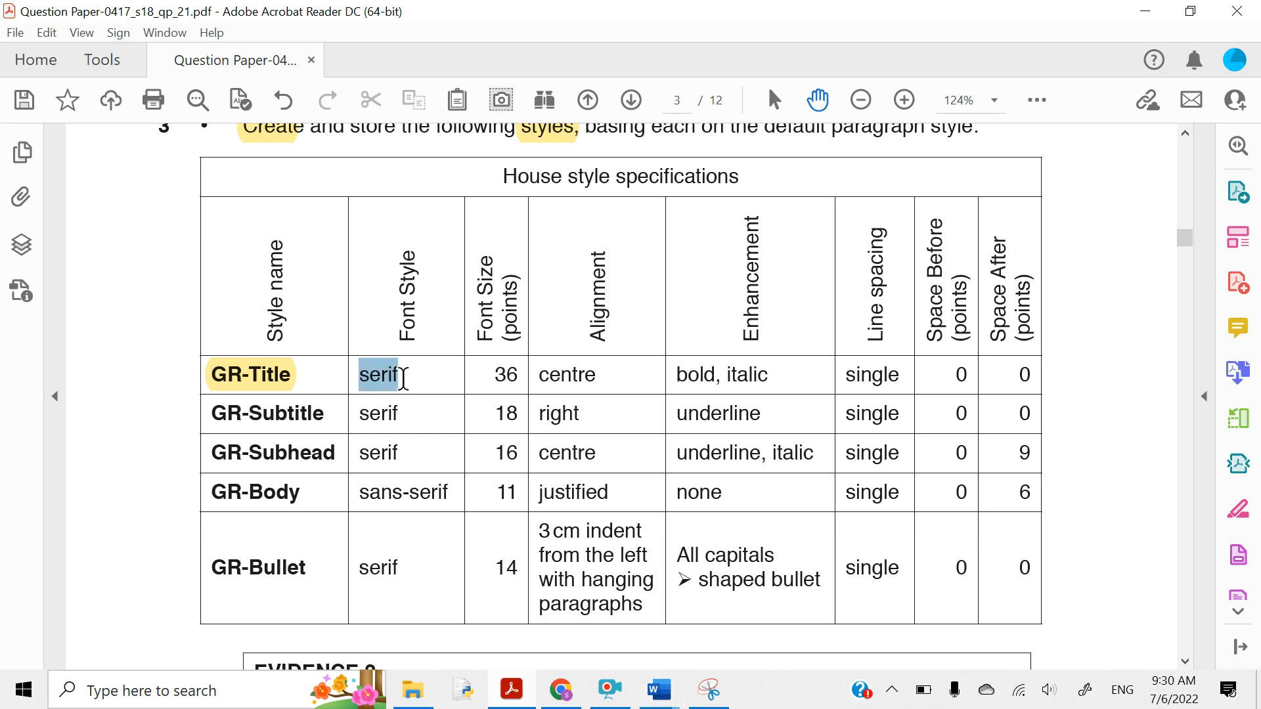
pyautogui.click(424, 335)
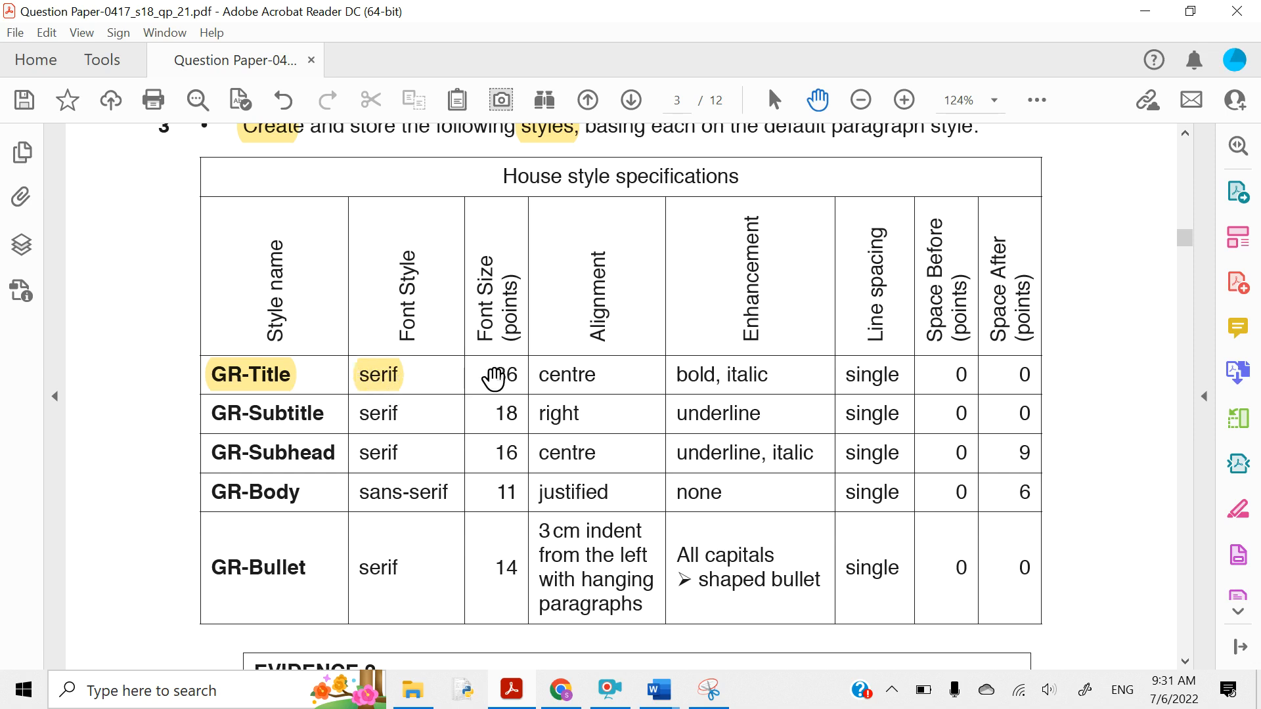
pyautogui.moveTo(494, 378); pyautogui.dragTo(519, 378)
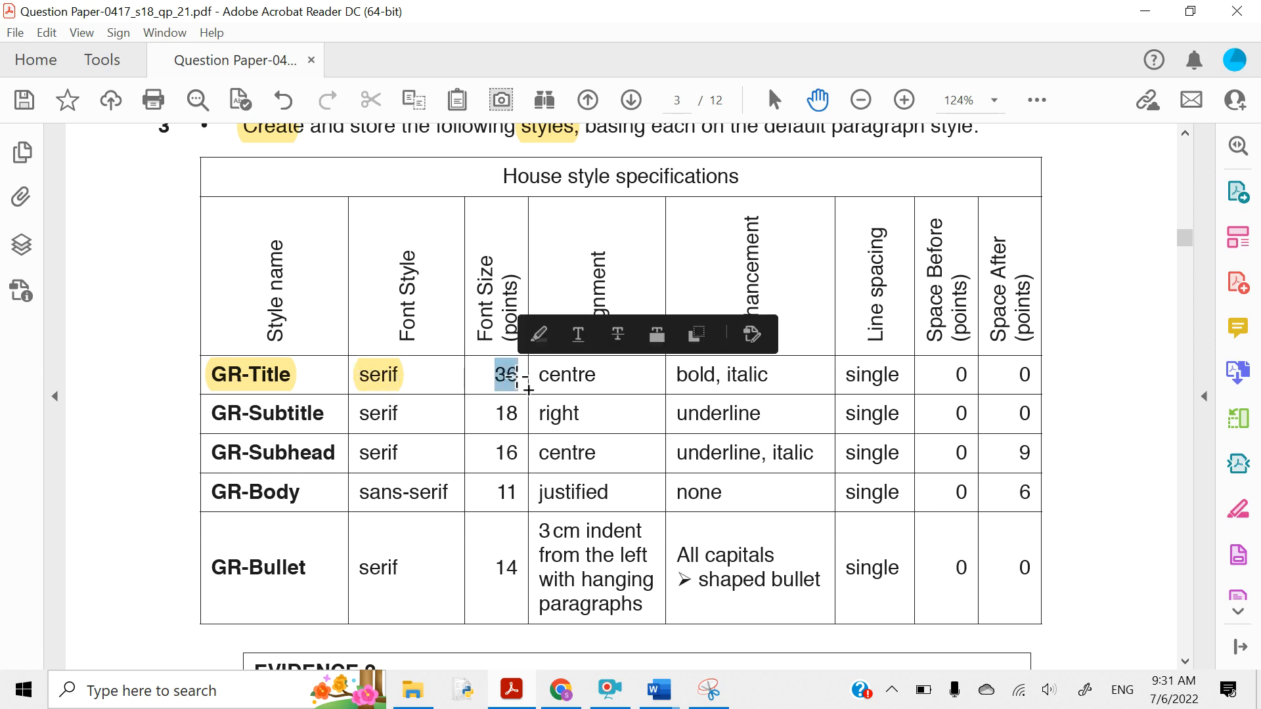
pyautogui.click(539, 336)
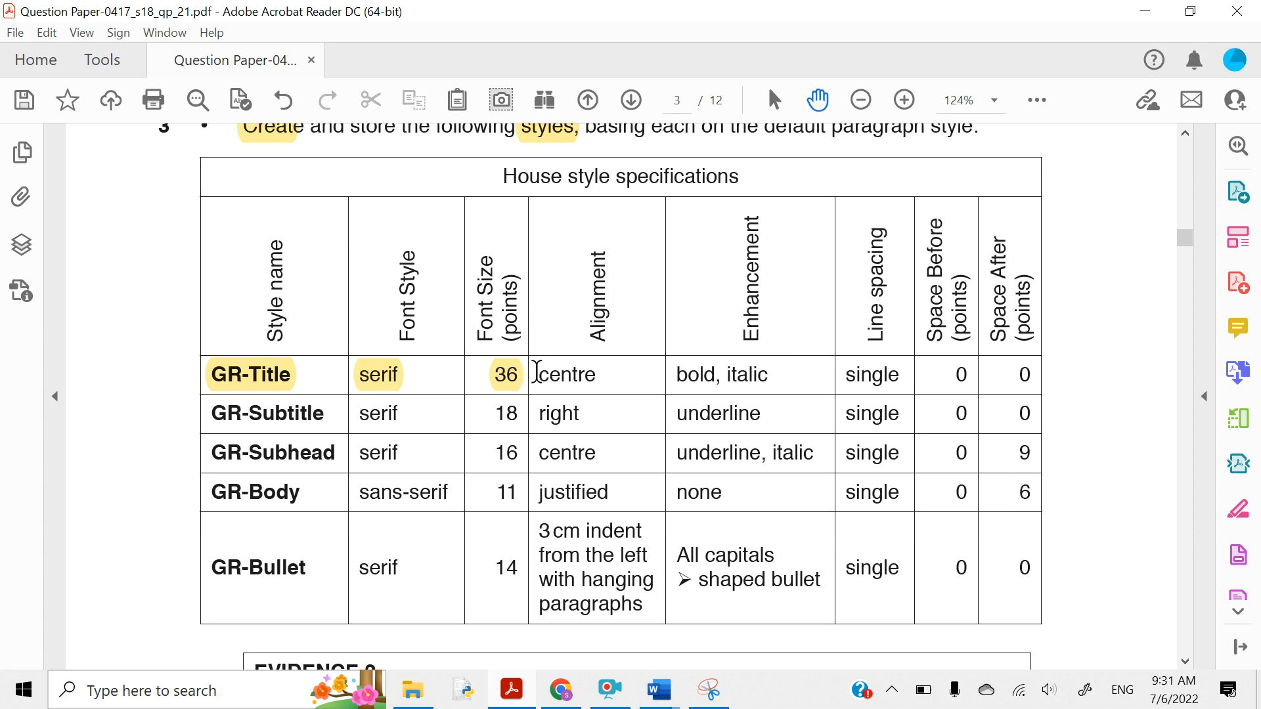
pyautogui.moveTo(537, 374); pyautogui.dragTo(600, 376)
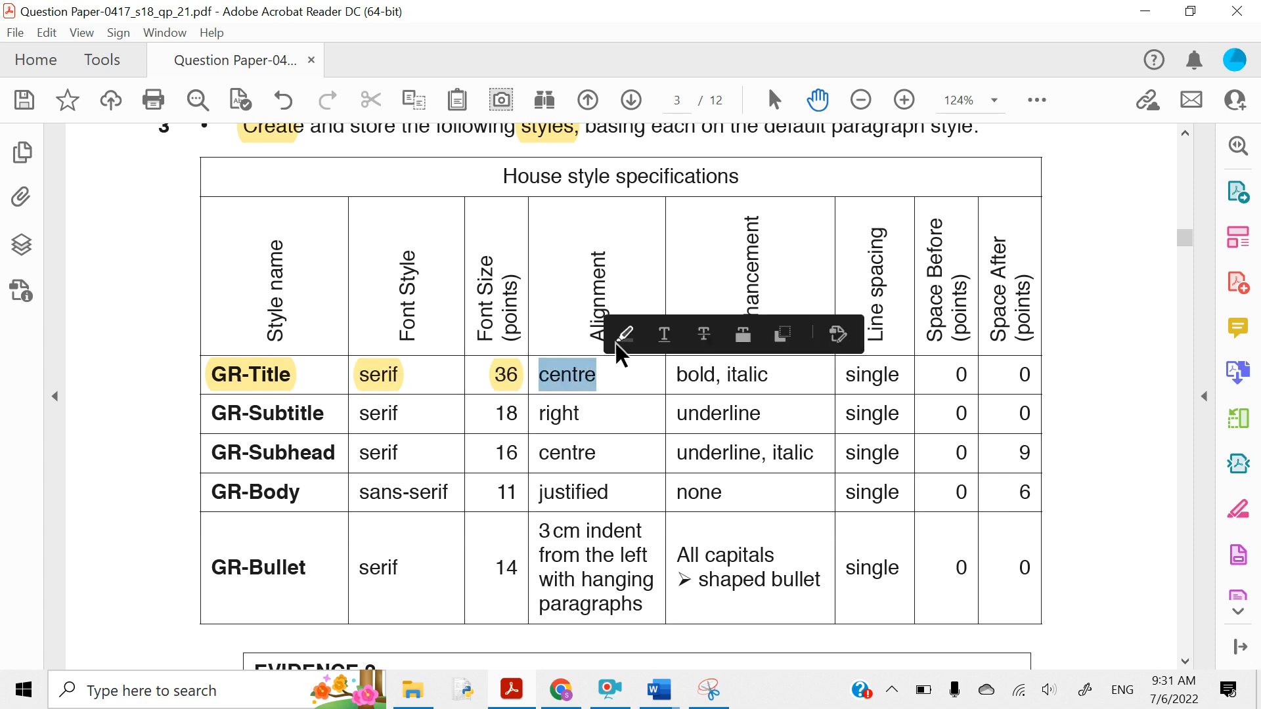
pyautogui.click(619, 345)
# - Highlight bold, italic, single and both 0 spacing values in the GR-Title row
pyautogui.moveTo(677, 375); pyautogui.dragTo(766, 382)
pyautogui.click(783, 337)
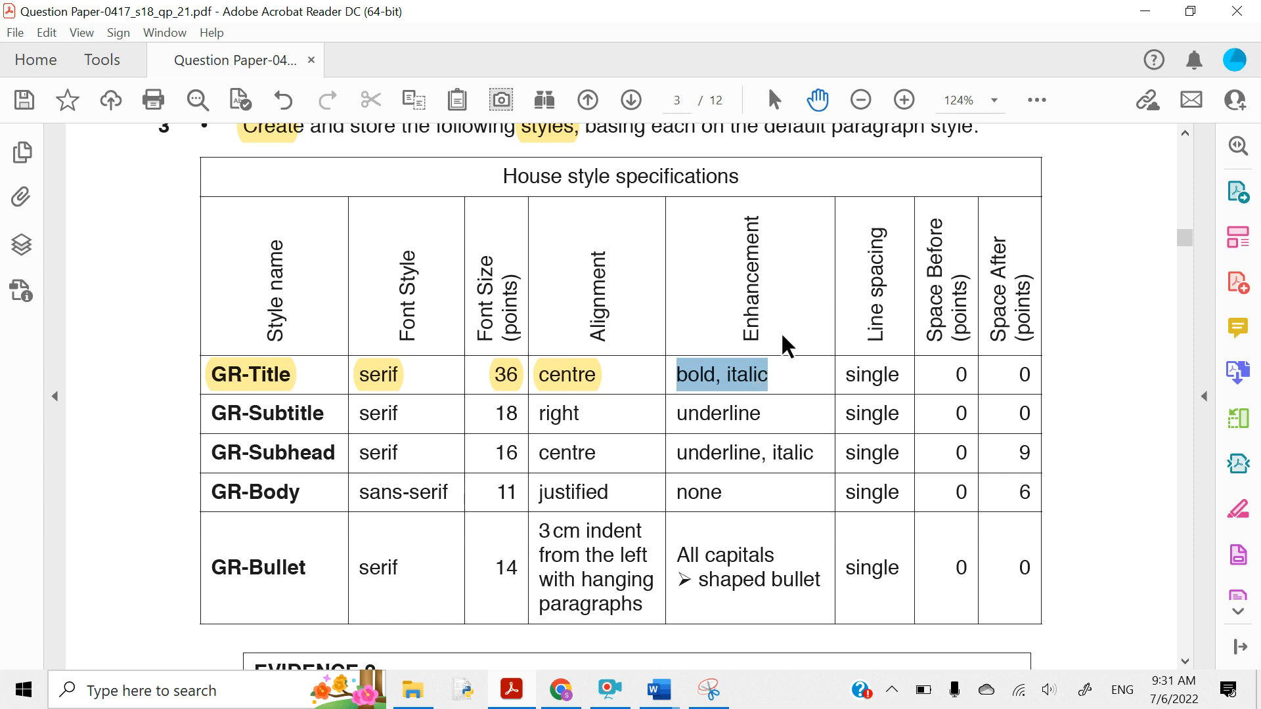
pyautogui.moveTo(845, 375); pyautogui.dragTo(906, 394)
pyautogui.click(925, 336)
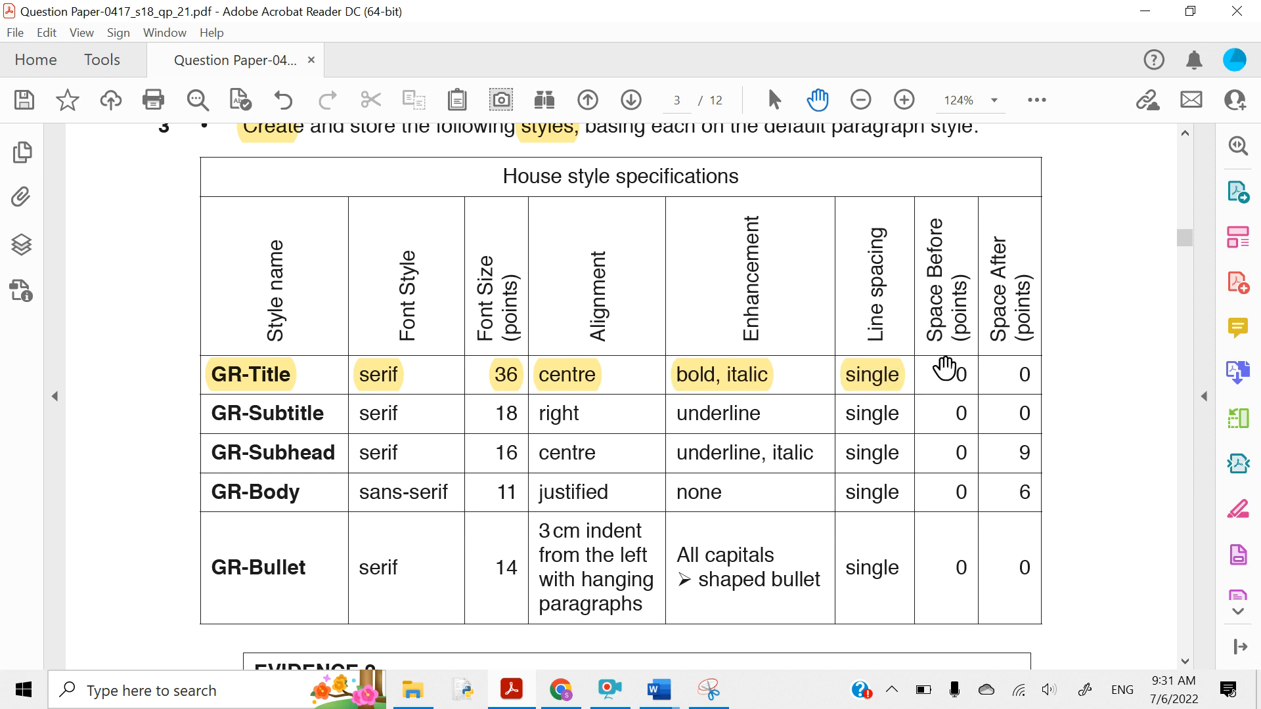
pyautogui.moveTo(948, 371); pyautogui.dragTo(1030, 376)
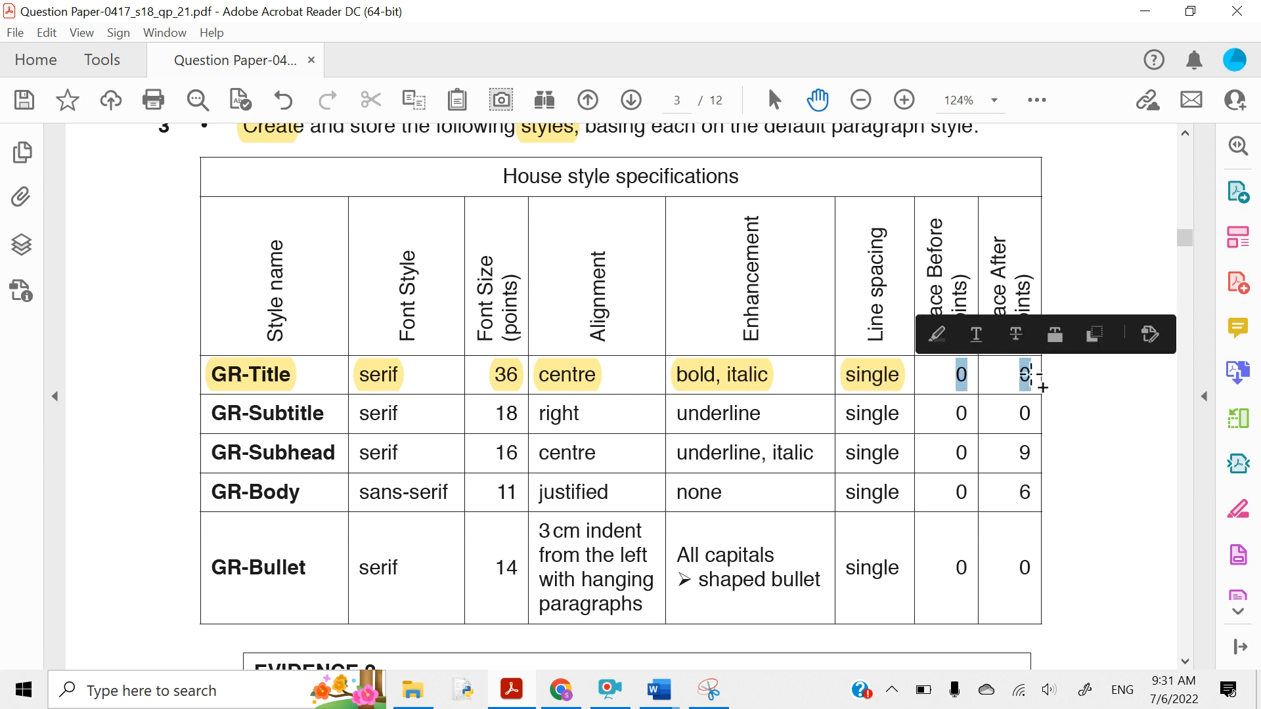
pyautogui.click(937, 335)
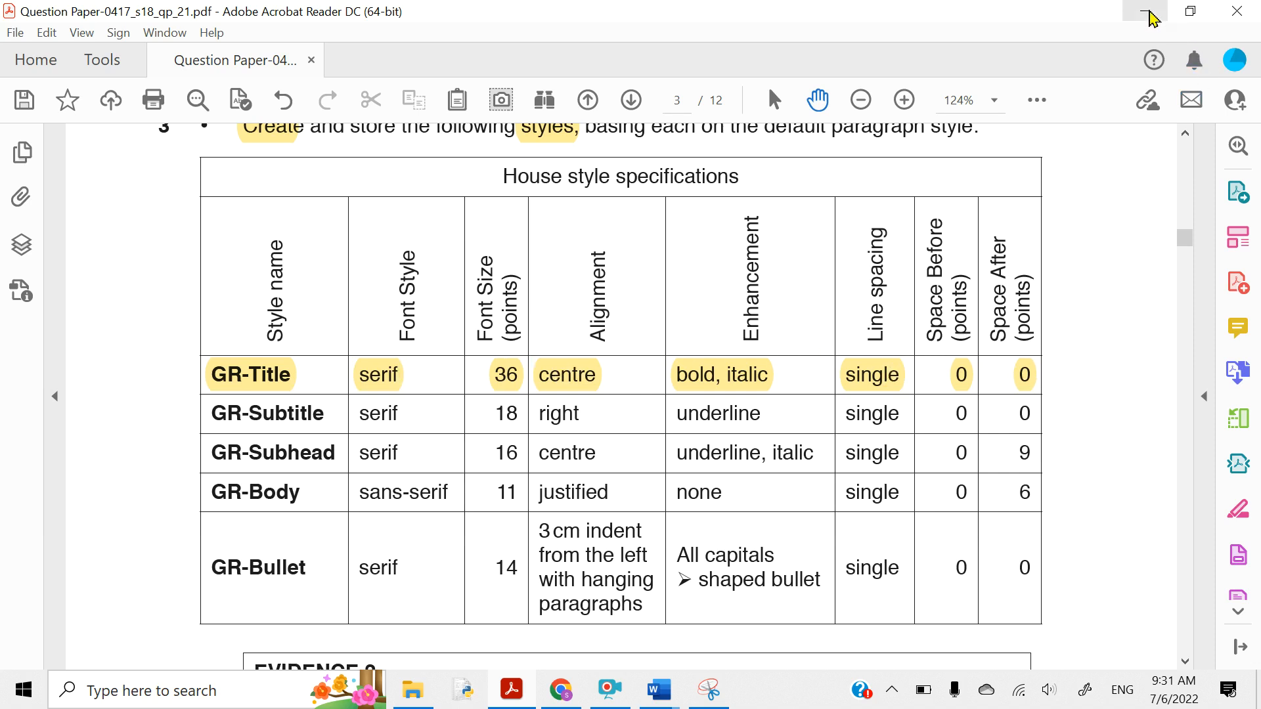
# - Set the GR-Title style font to Times New Roman at 36 pt
pyautogui.click(1146, 14)
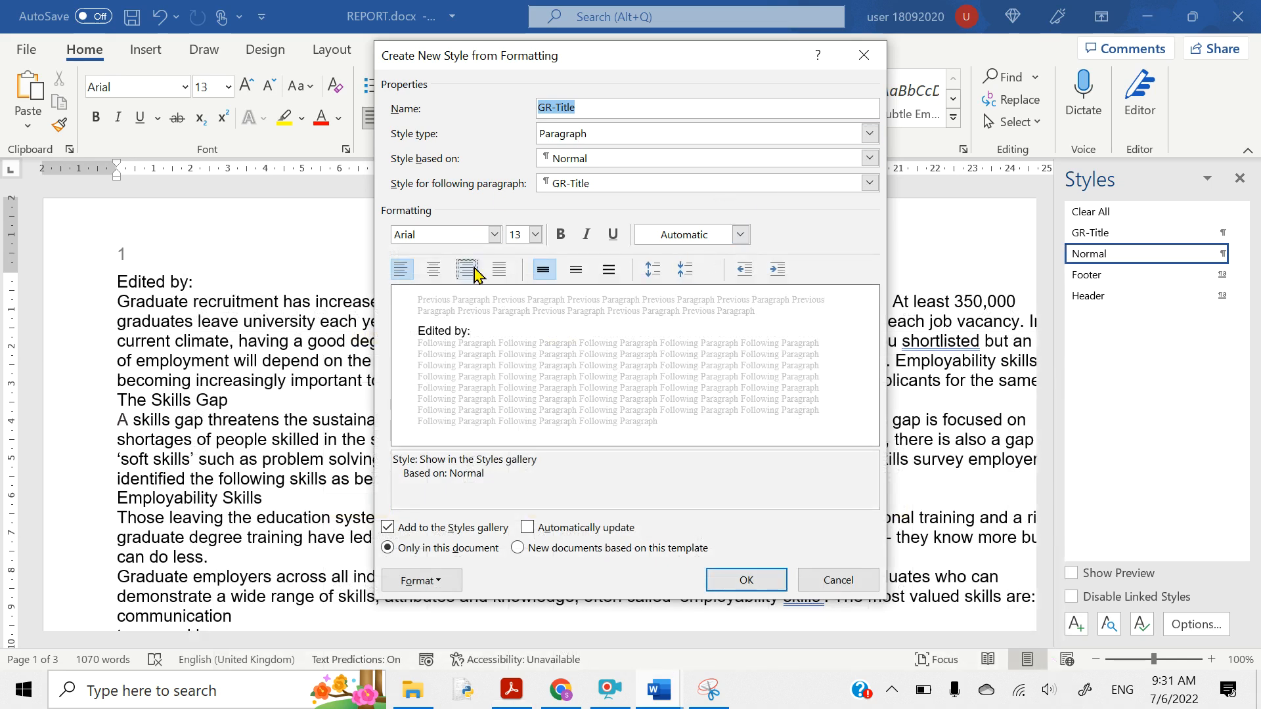
pyautogui.click(470, 234)
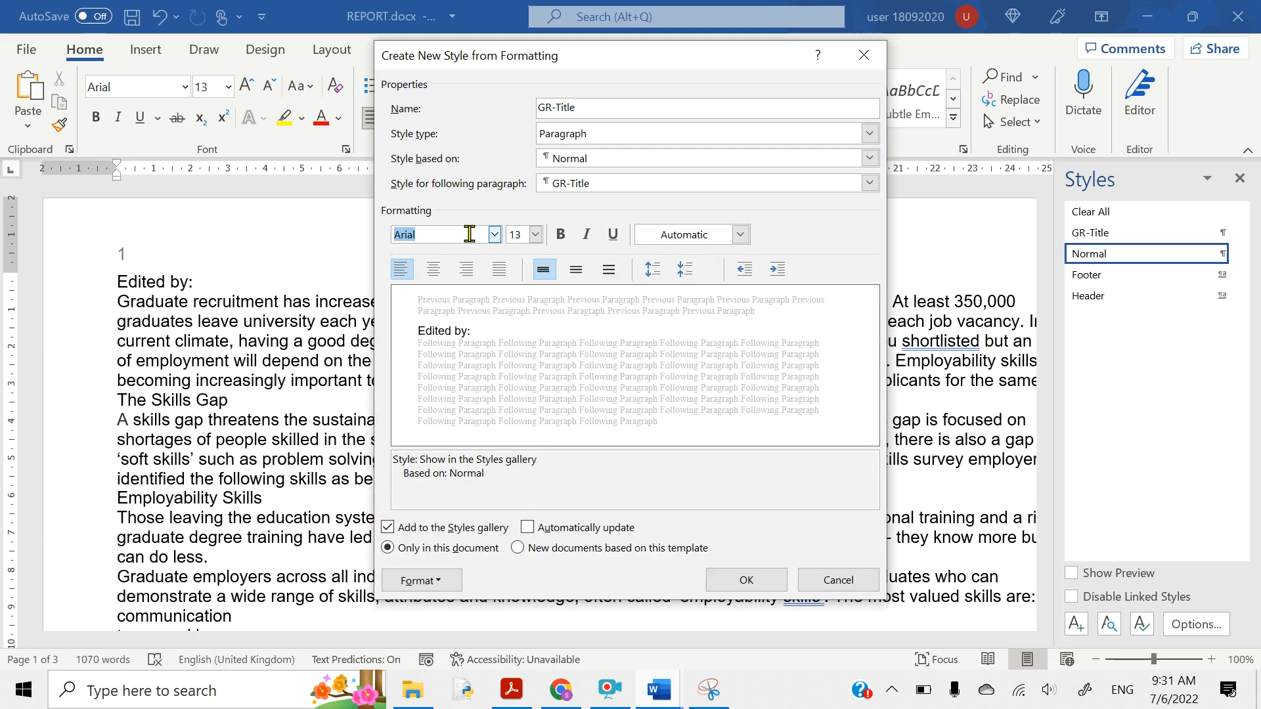
pyautogui.write('Times New Roman')
pyautogui.click(469, 235)
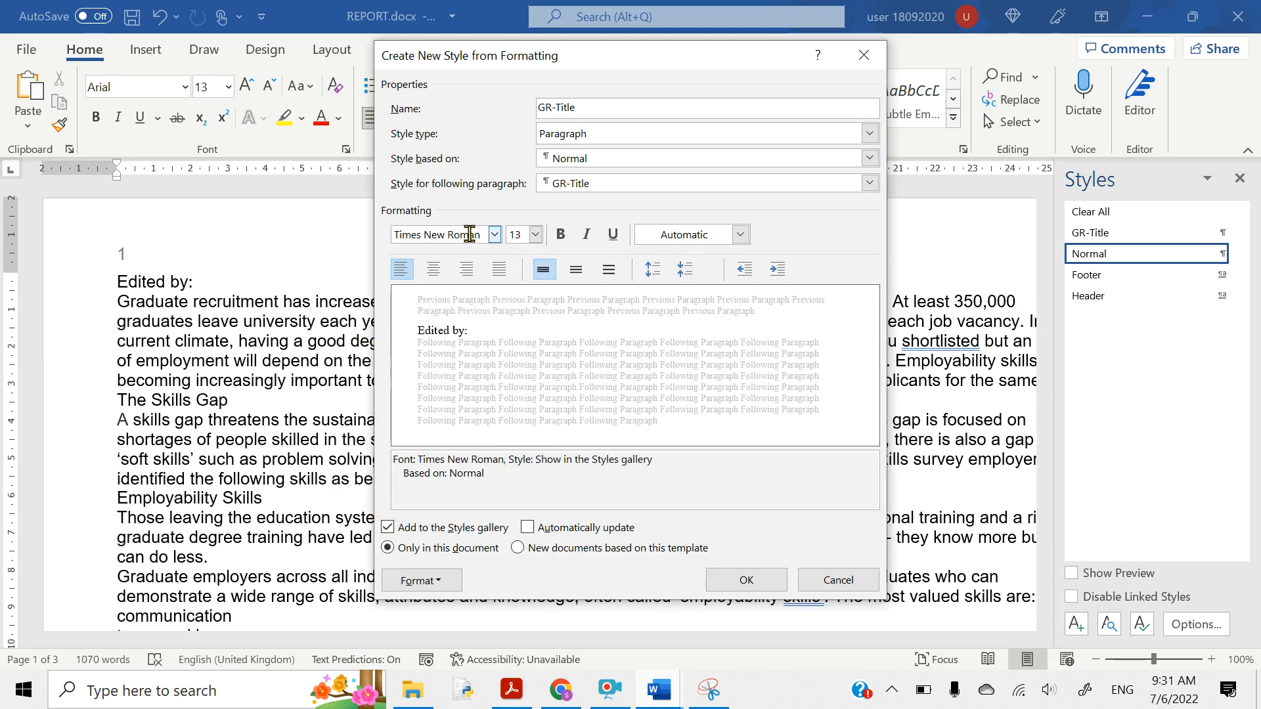
pyautogui.click(517, 234)
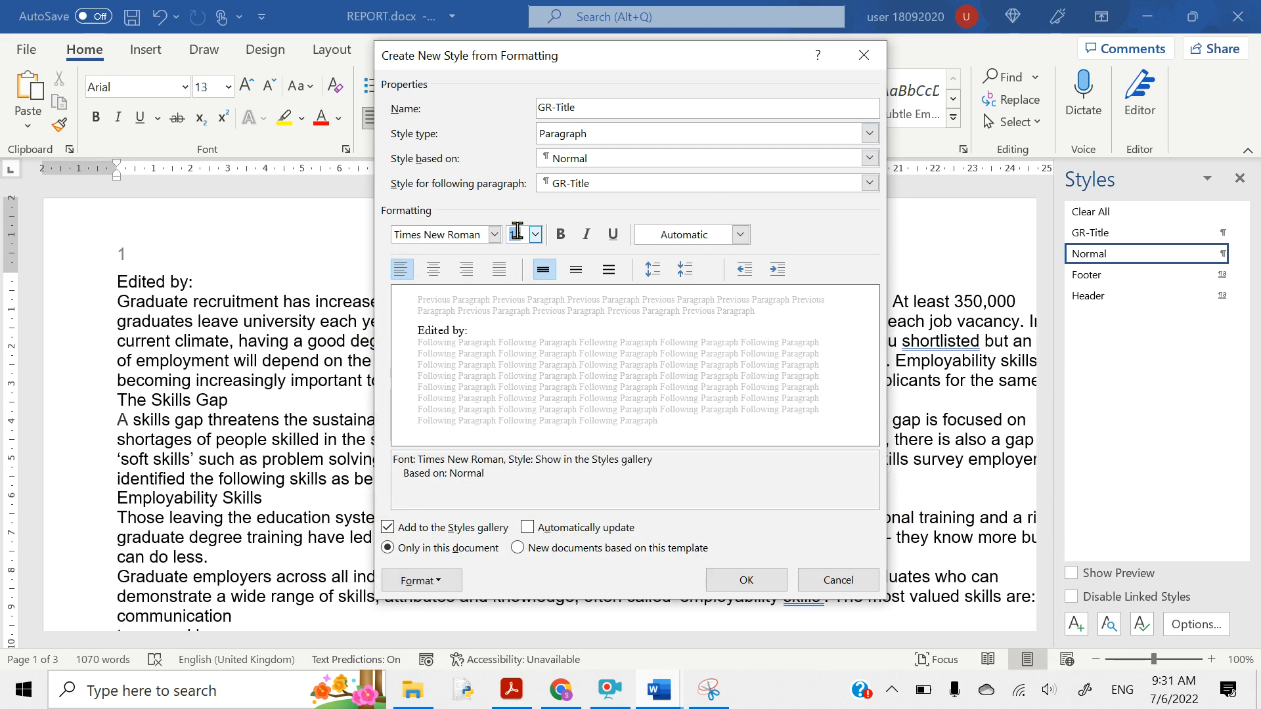
pyautogui.write('36')
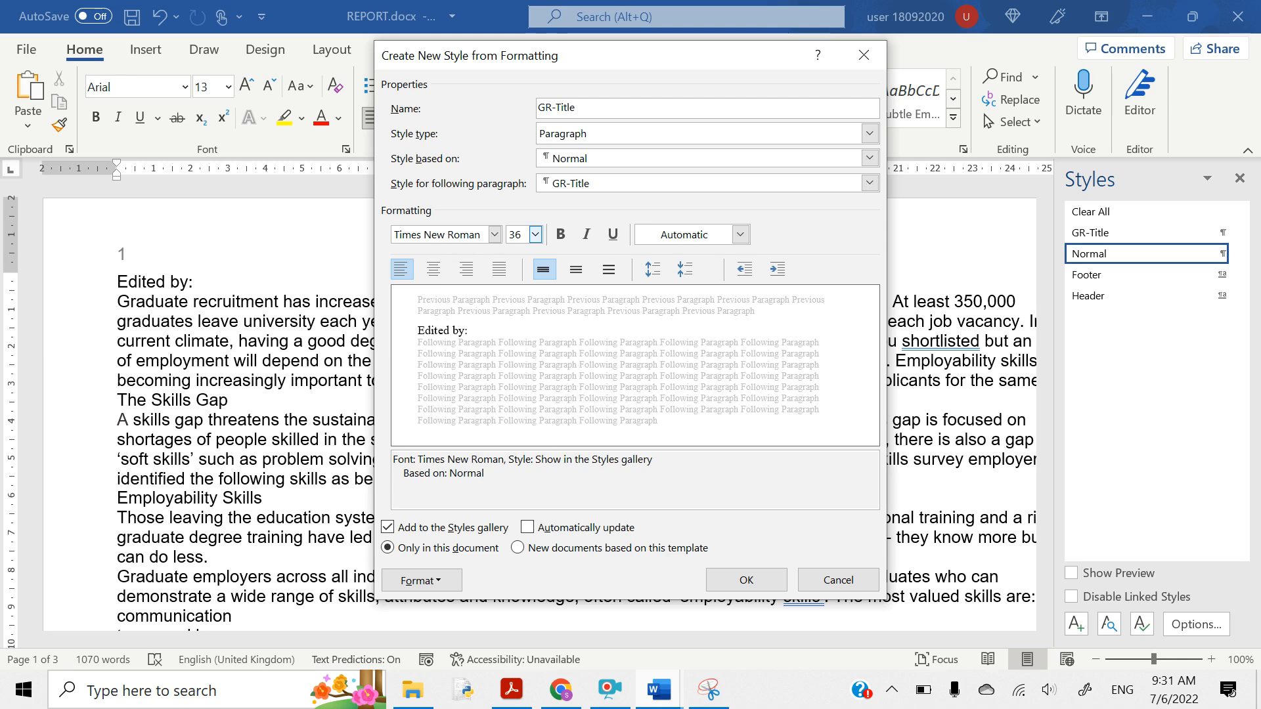
pyautogui.press('Return')
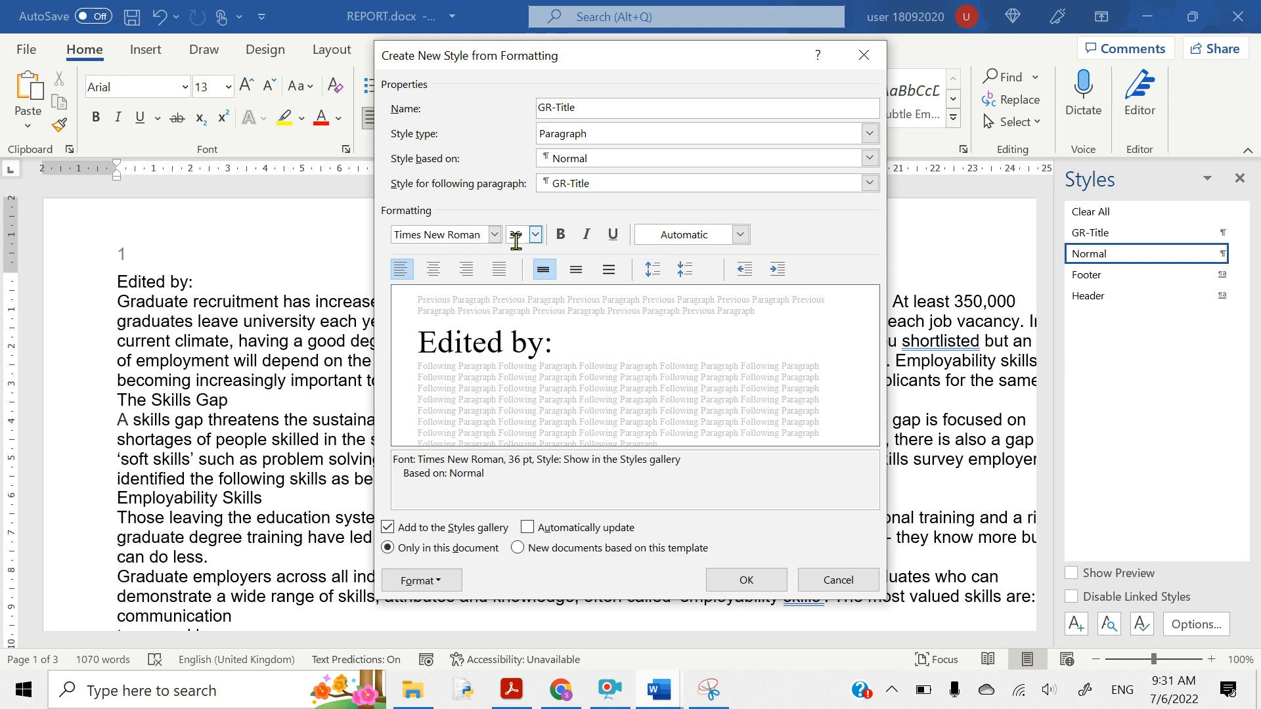
# - Make the GR-Title style centred, bold and italic
pyautogui.click(433, 270)
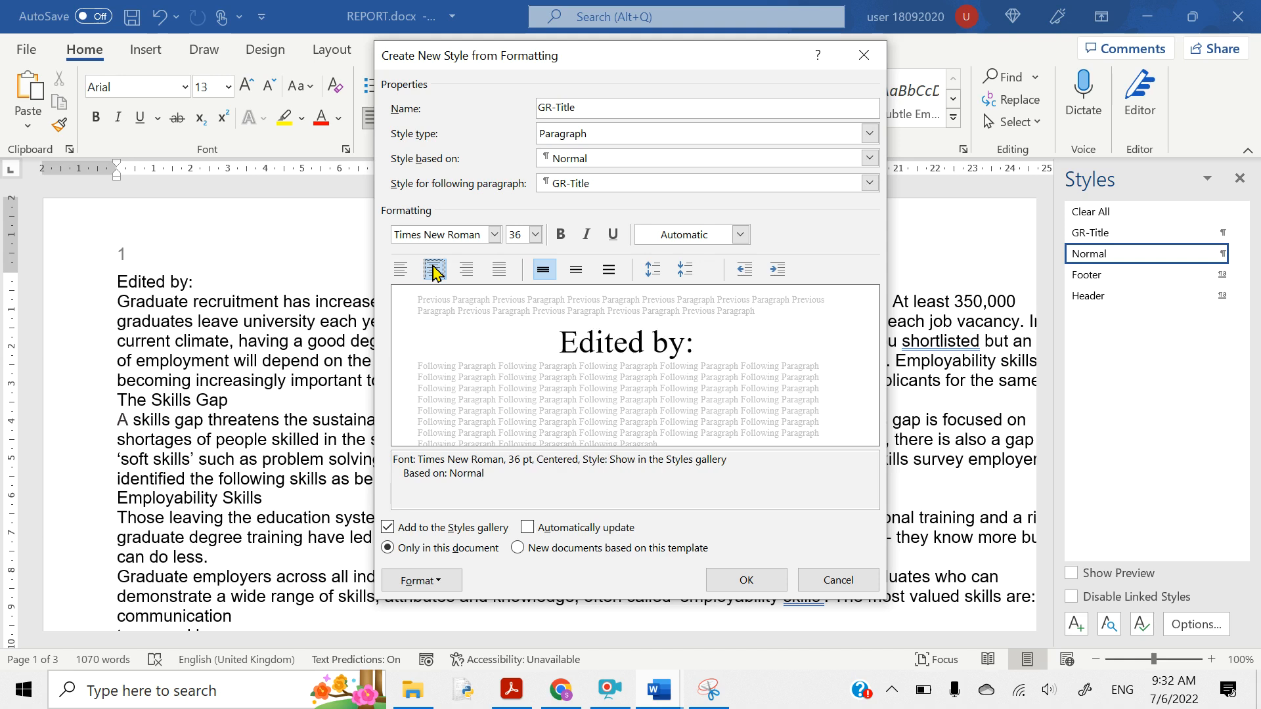
pyautogui.click(560, 236)
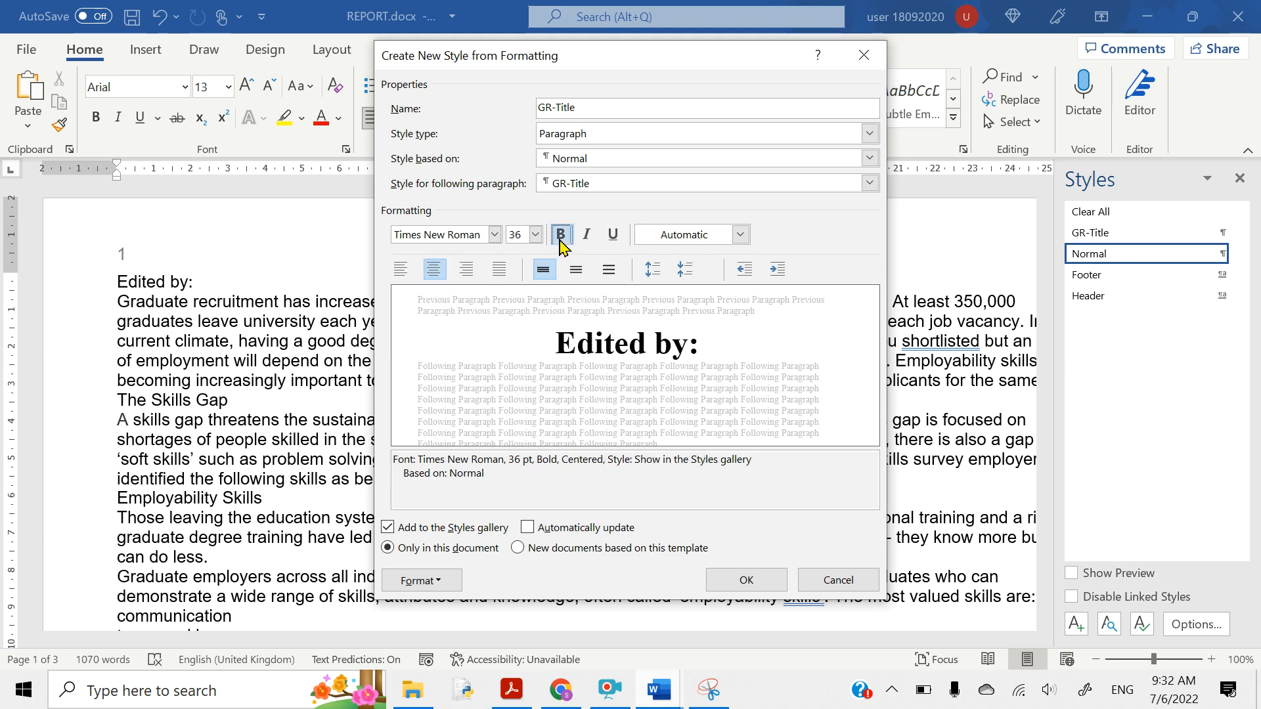
pyautogui.click(586, 236)
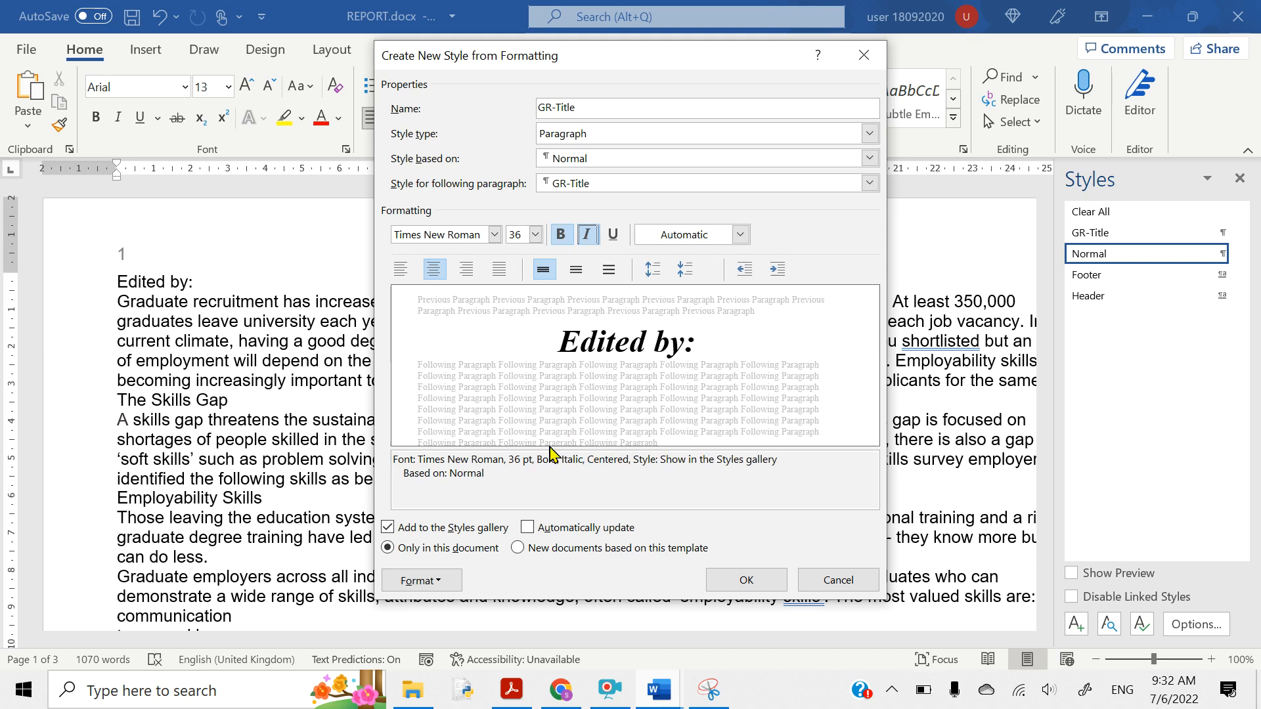
pyautogui.click(416, 581)
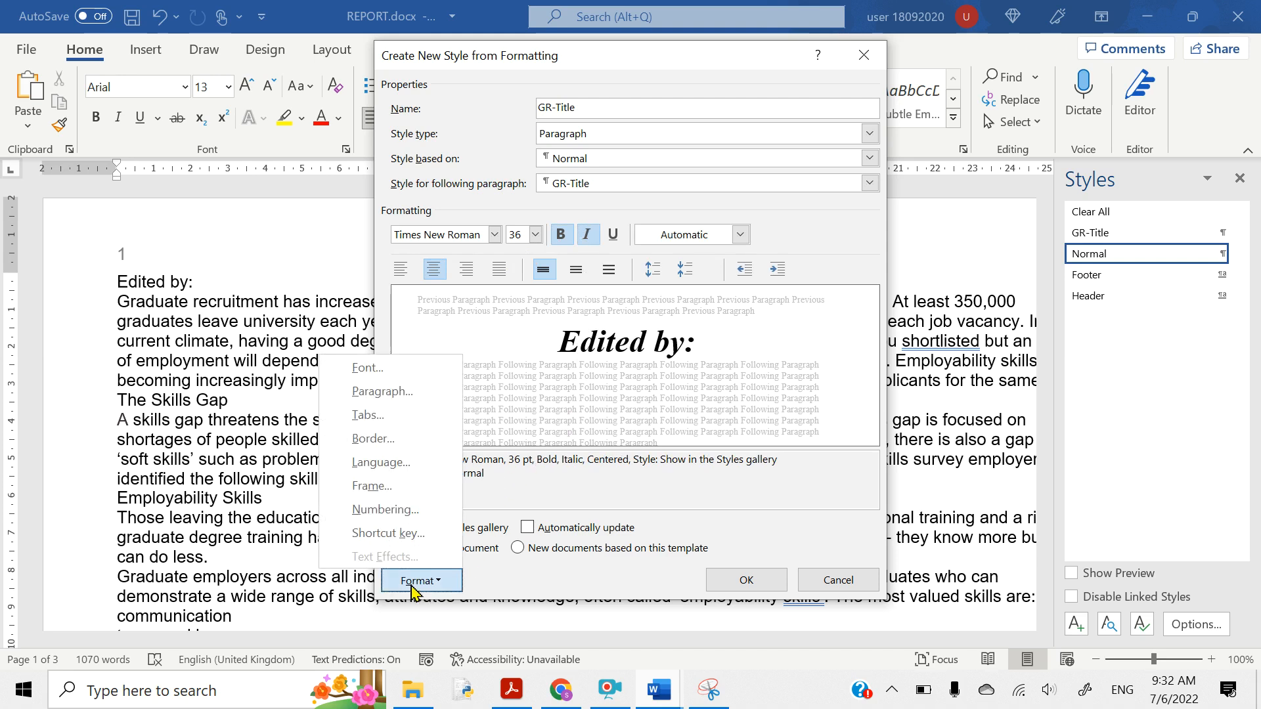
# - Give GR-Title single line spacing with 0 pt before and after, then review its summary
pyautogui.click(383, 392)
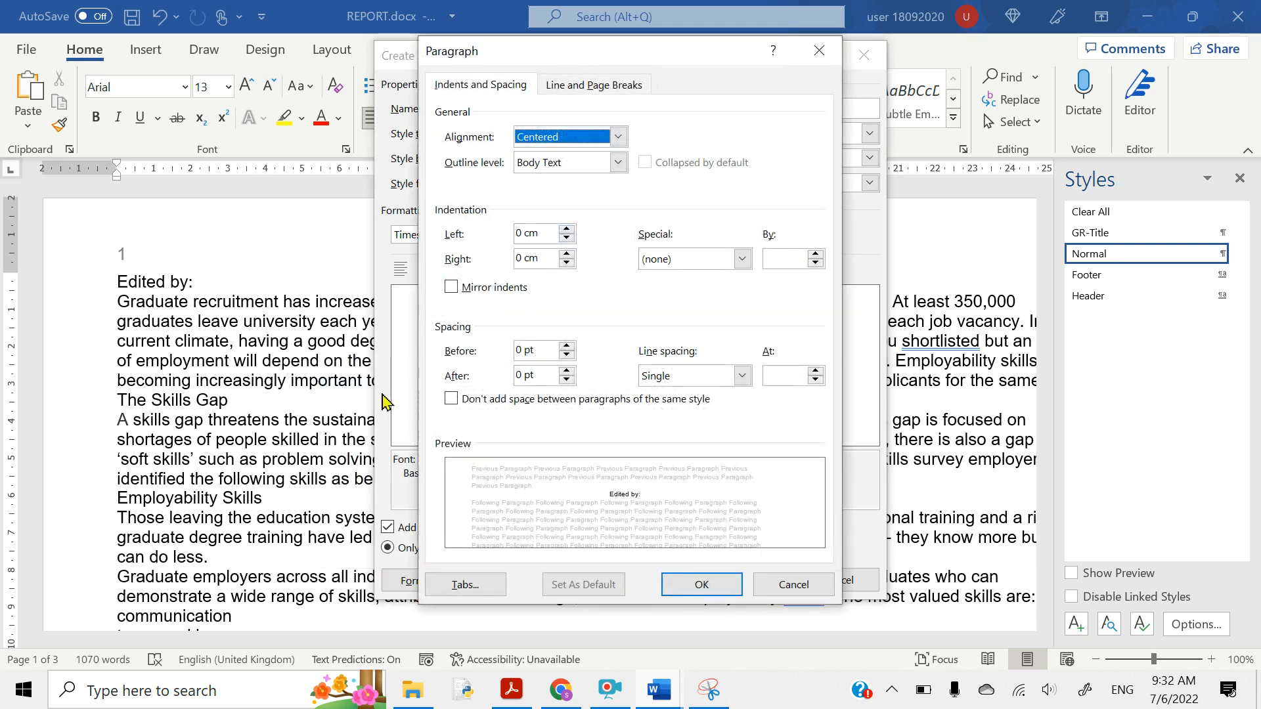
pyautogui.click(742, 377)
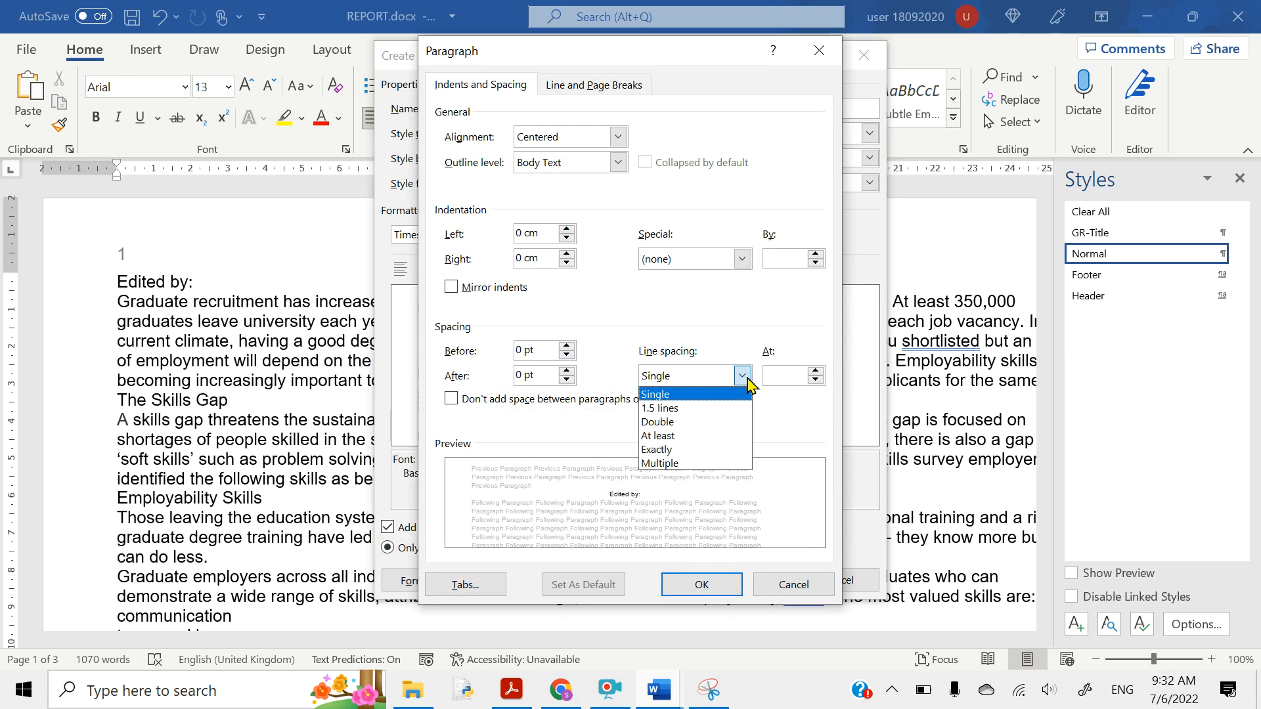
pyautogui.click(657, 395)
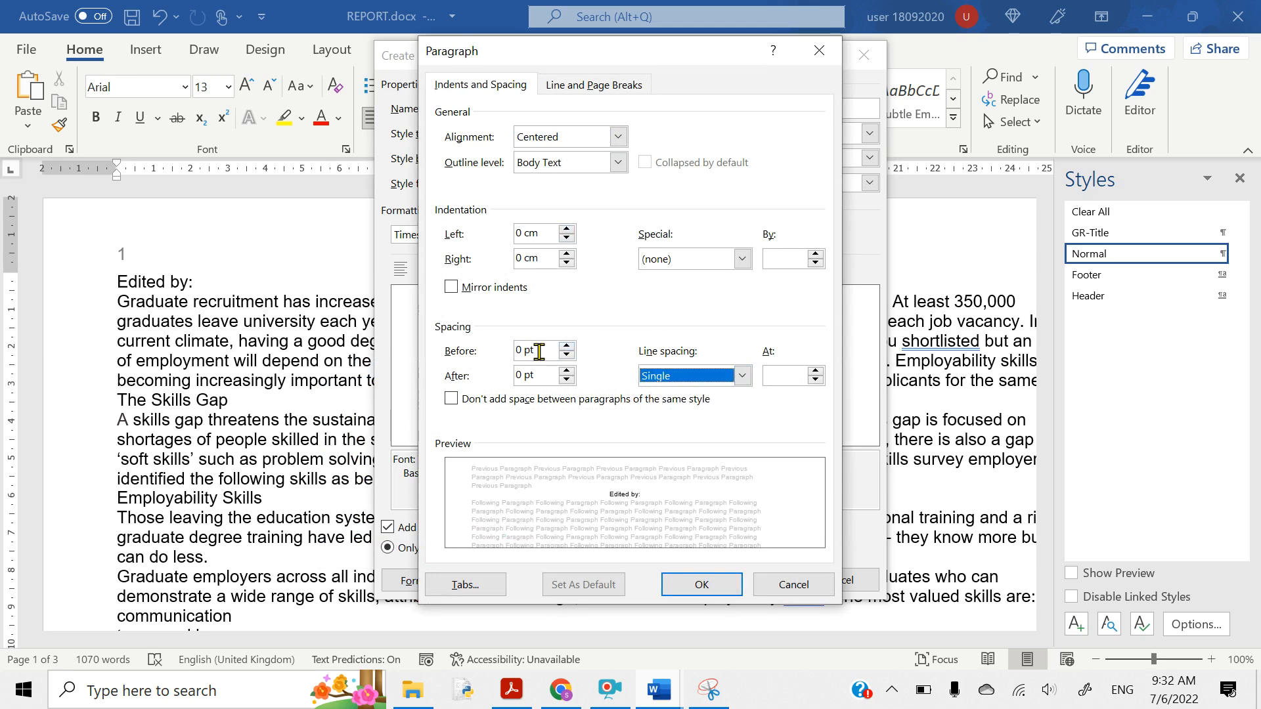
pyautogui.moveTo(539, 353); pyautogui.dragTo(505, 373)
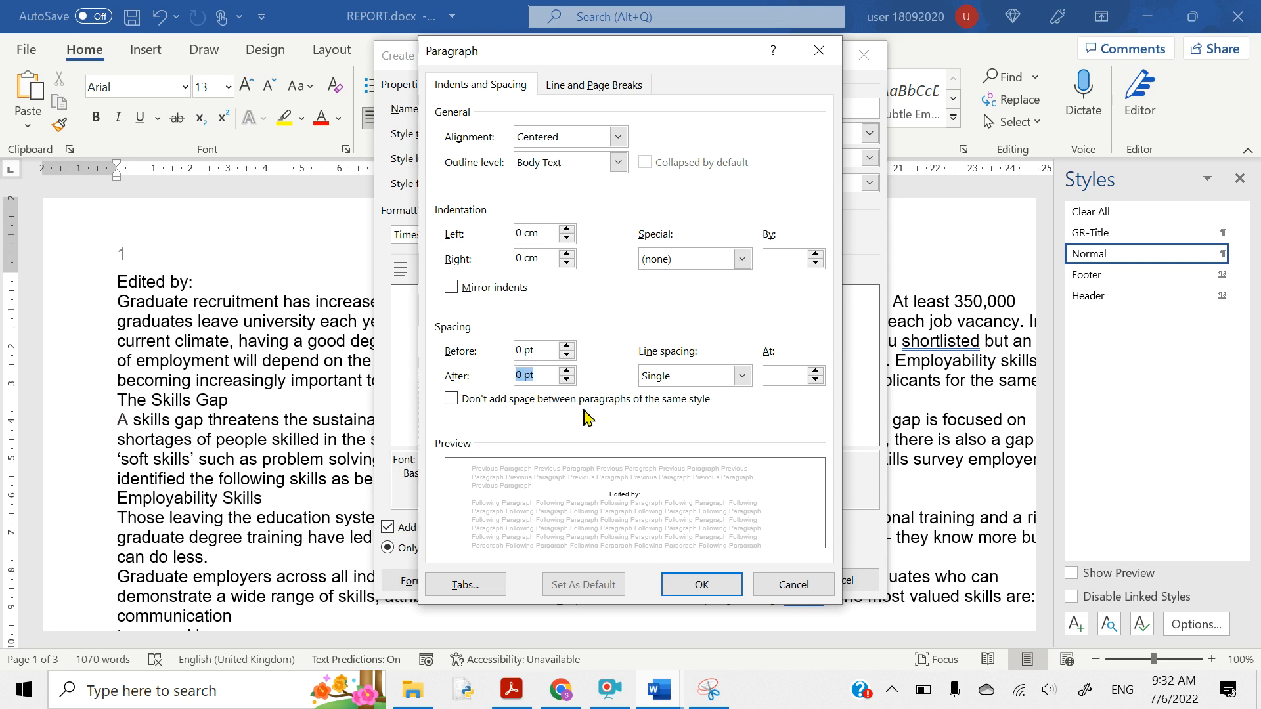
pyautogui.click(696, 584)
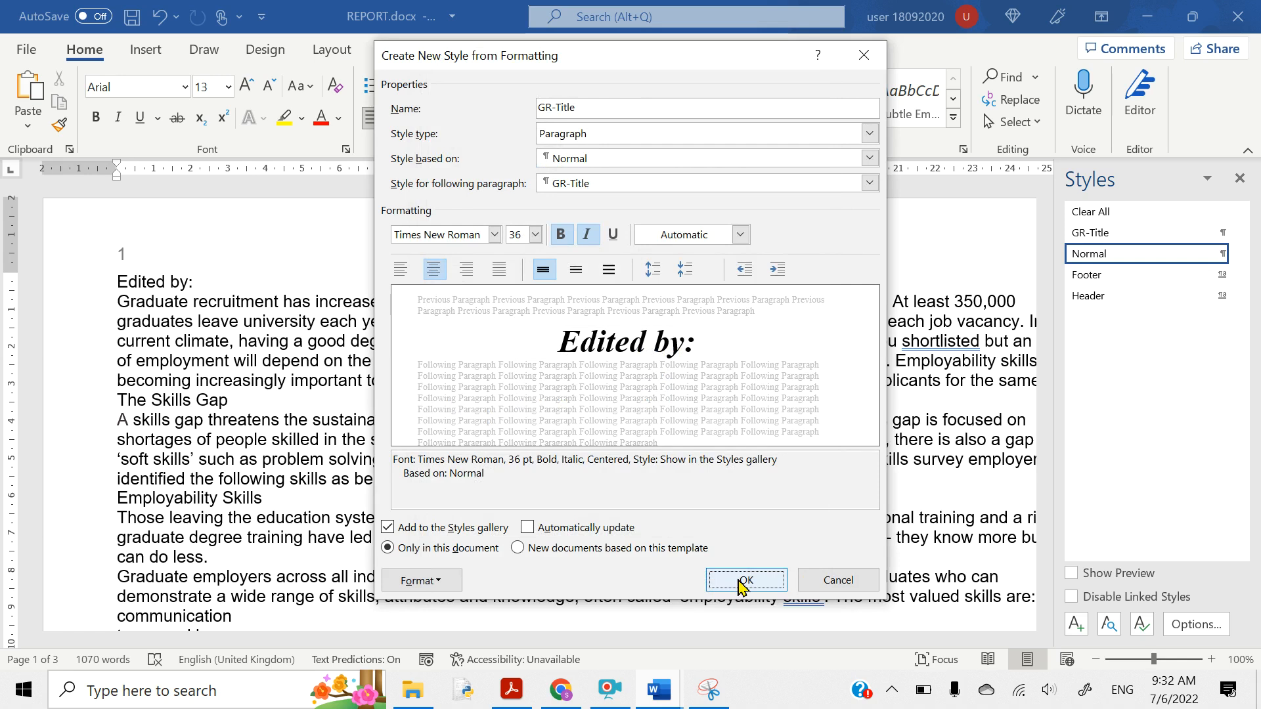
pyautogui.moveTo(415, 460); pyautogui.dragTo(585, 473)
pyautogui.click(579, 473)
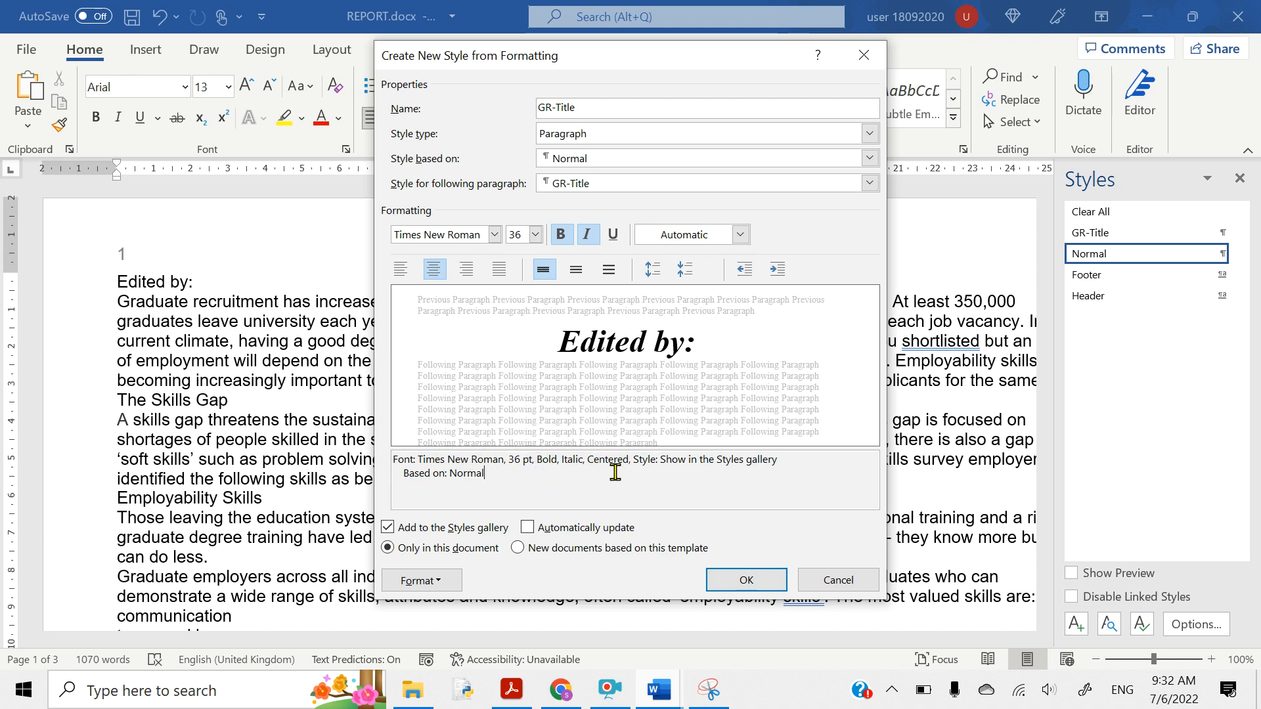
# - Recheck the GR-Title paragraph settings and close them unchanged
pyautogui.click(423, 580)
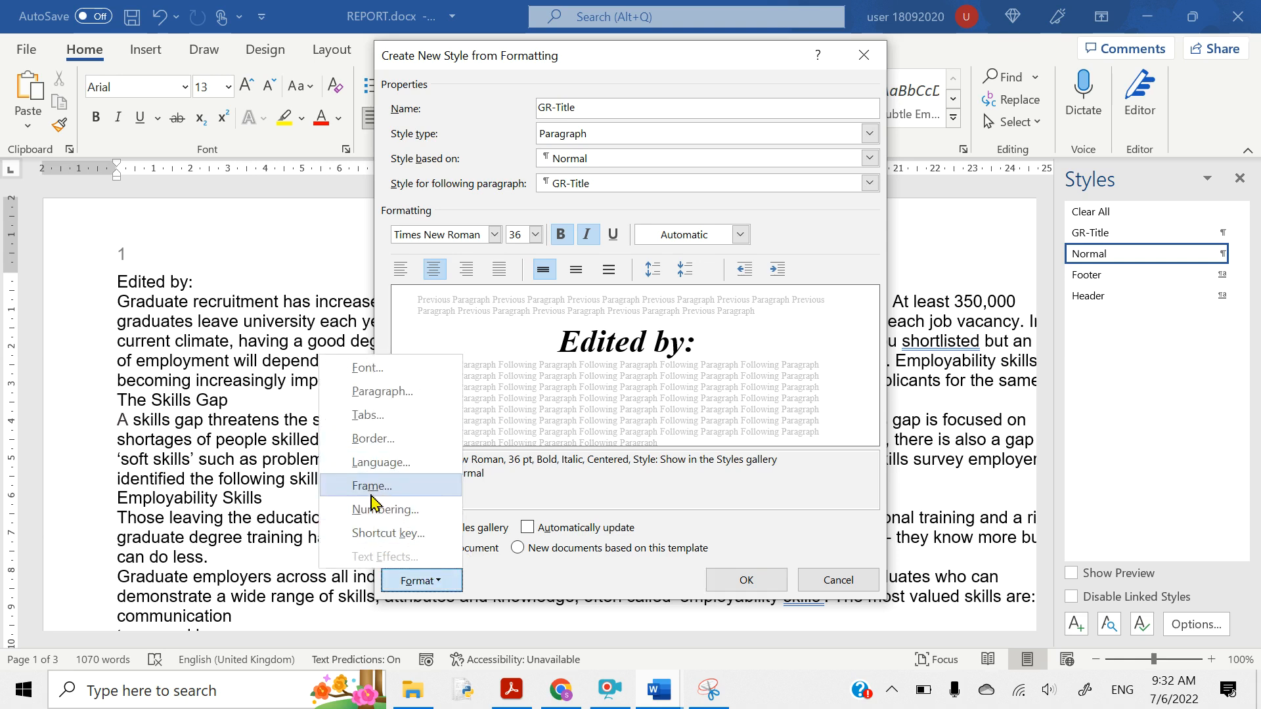
pyautogui.click(377, 394)
pyautogui.click(709, 583)
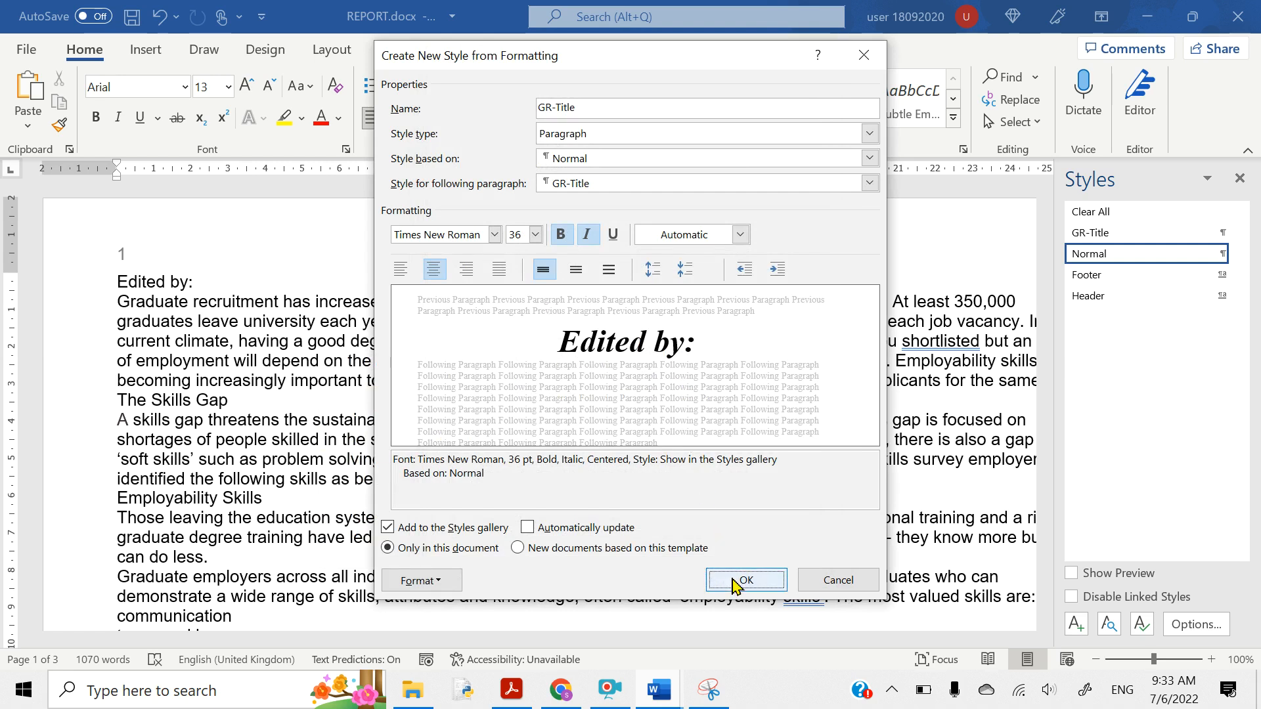
# - Confirm the GR-Title style so 'Edited by:' takes it on, then switch to Acrobat
pyautogui.click(736, 581)
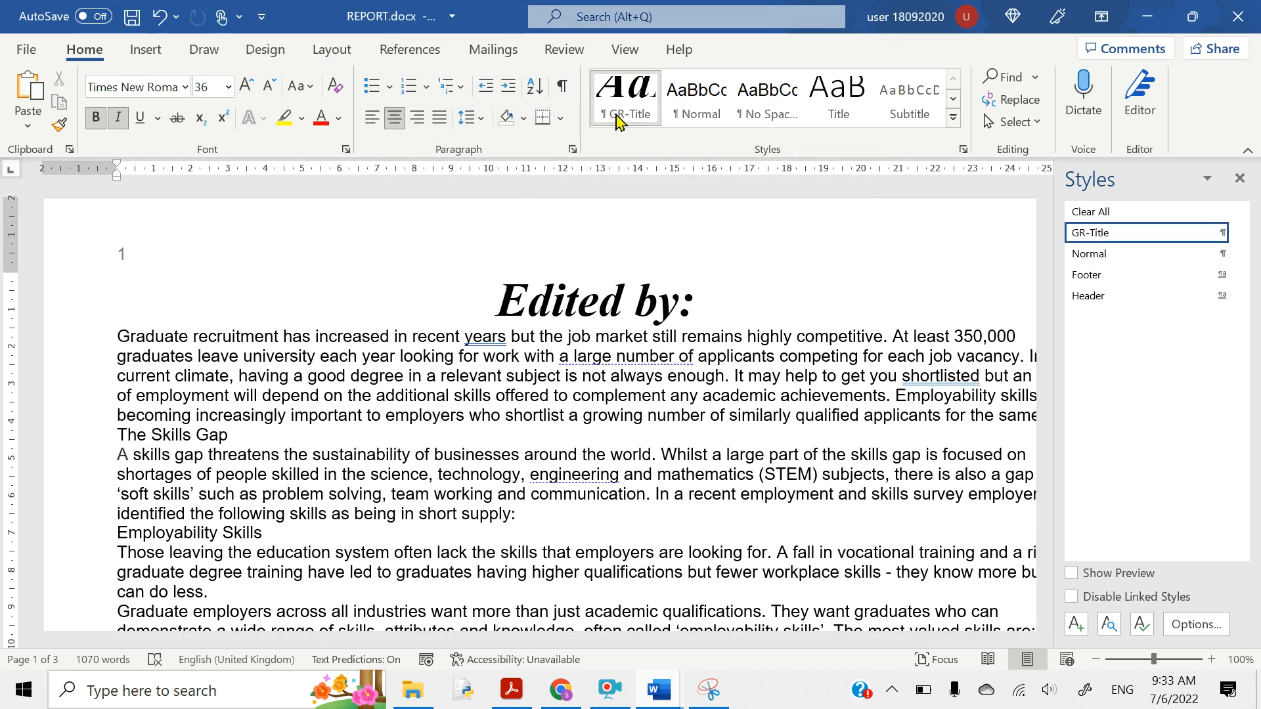
pyautogui.click(512, 690)
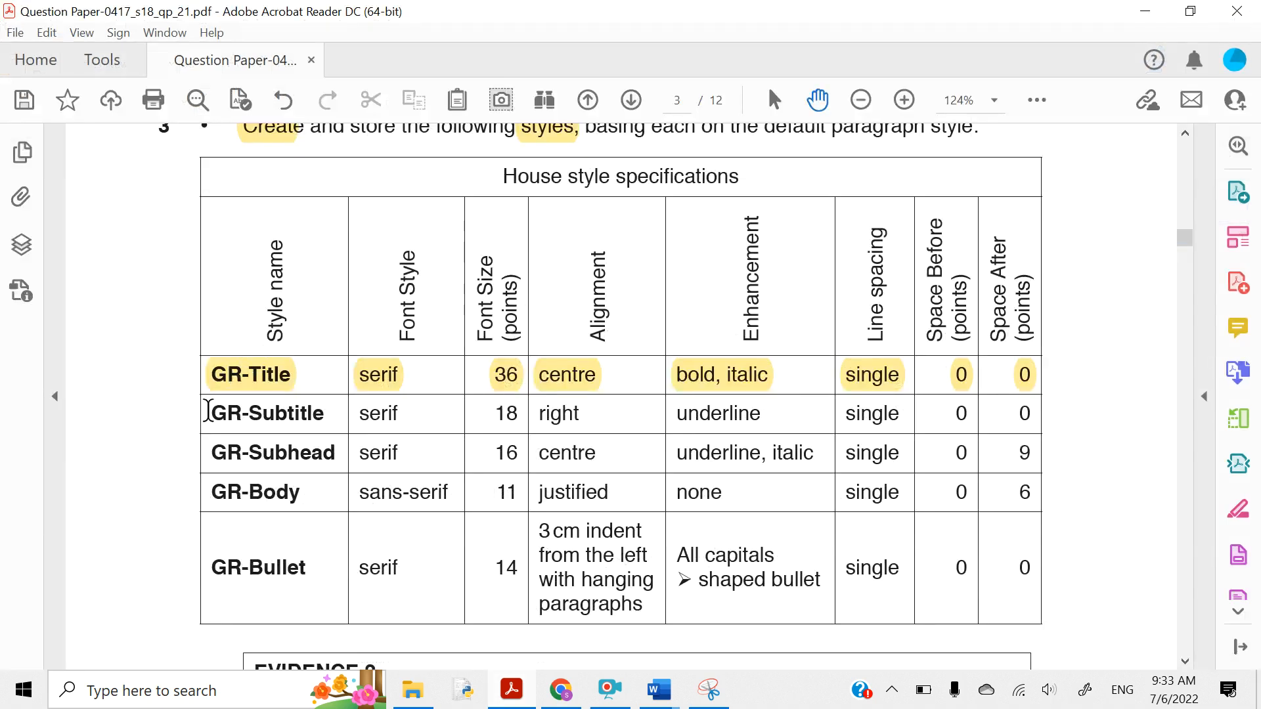
# - Highlight the GR-Subtitle style name, its serif font and 18 size in yellow
pyautogui.moveTo(208, 410); pyautogui.dragTo(329, 414)
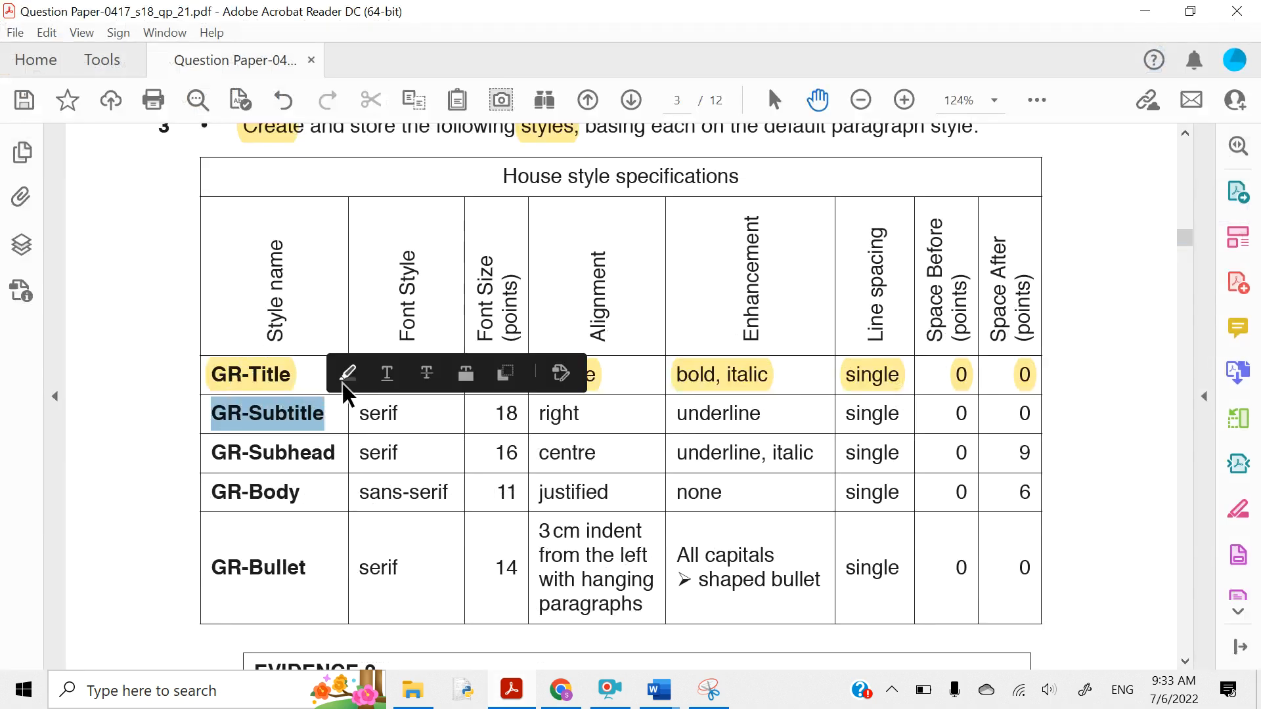
pyautogui.click(344, 382)
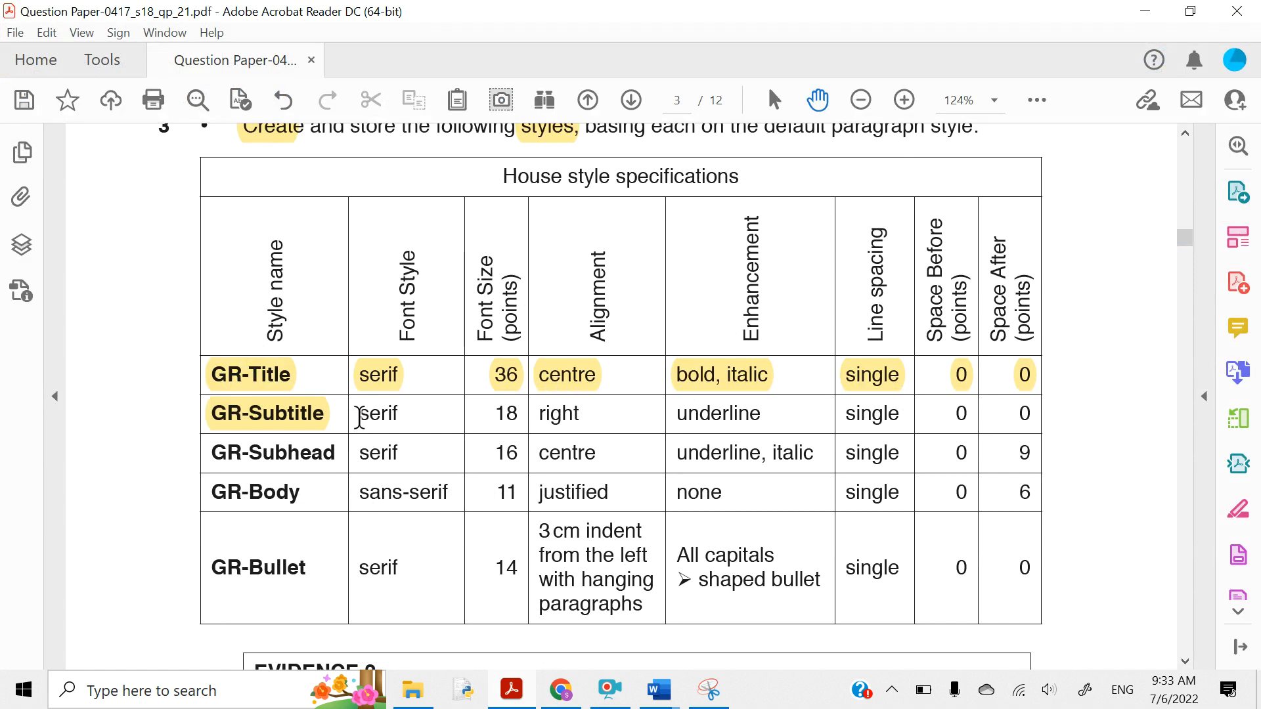
pyautogui.moveTo(359, 415); pyautogui.dragTo(402, 416)
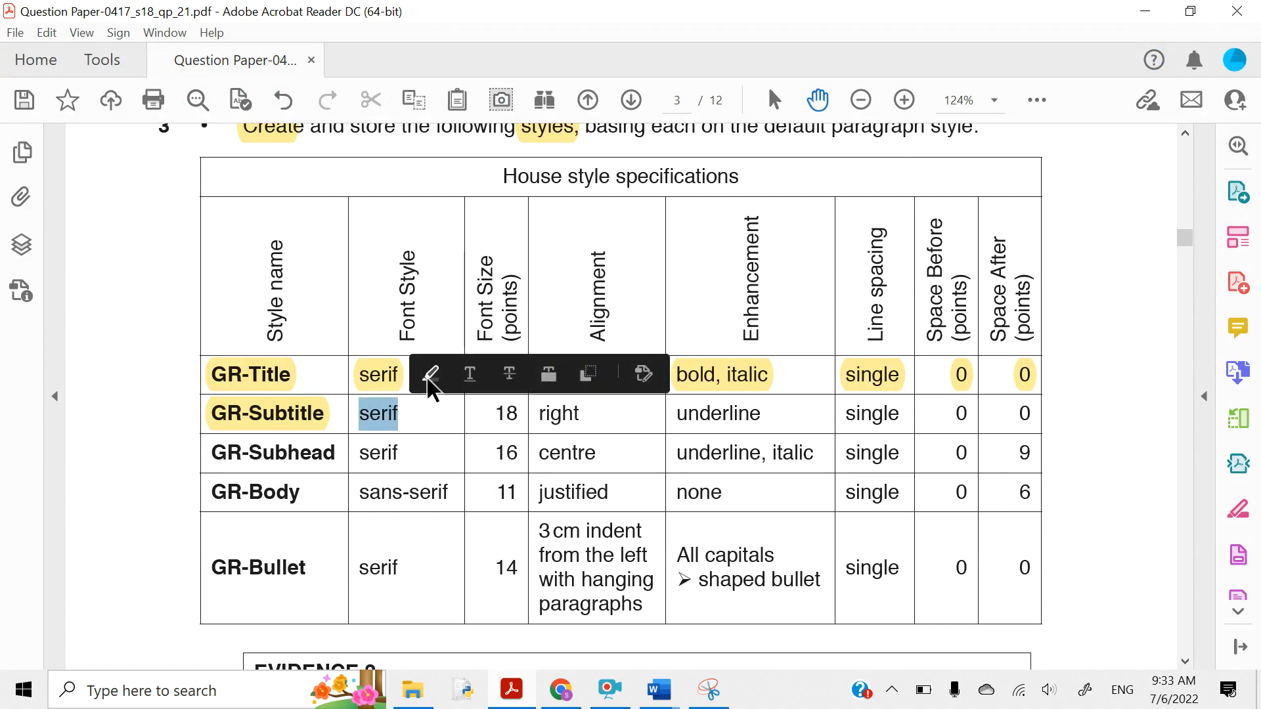
pyautogui.click(430, 376)
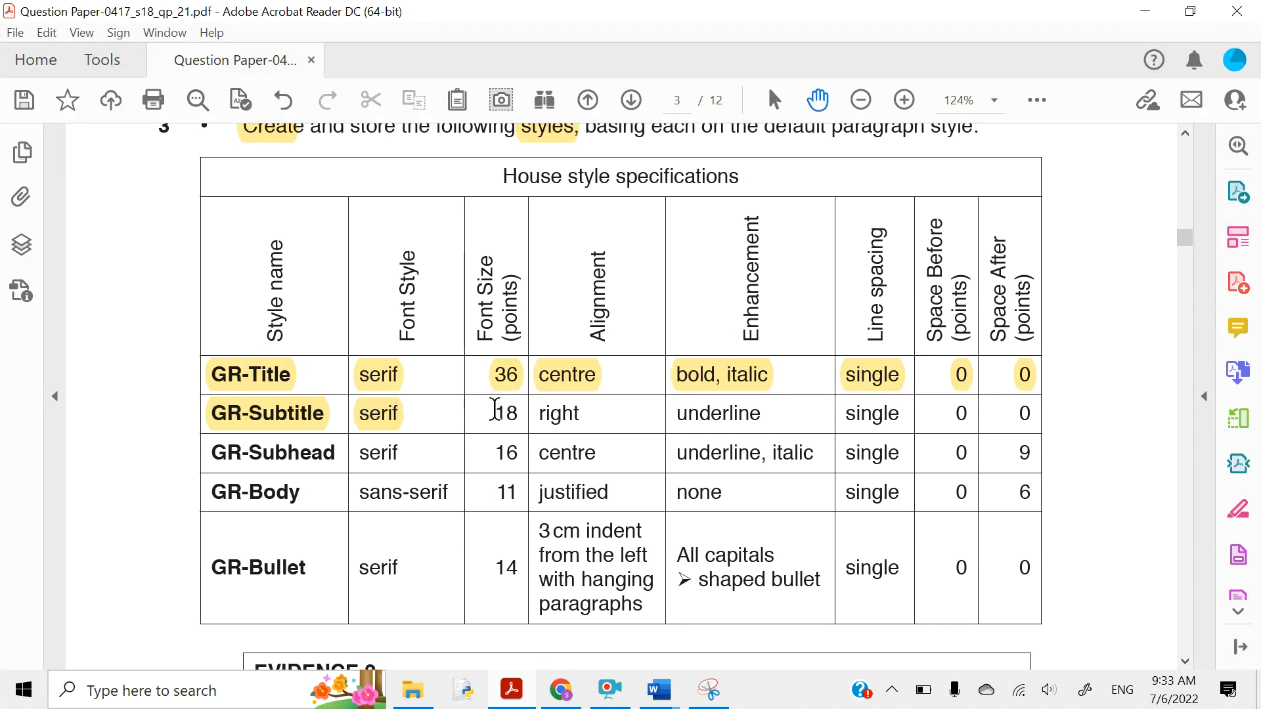
pyautogui.moveTo(496, 412); pyautogui.dragTo(521, 415)
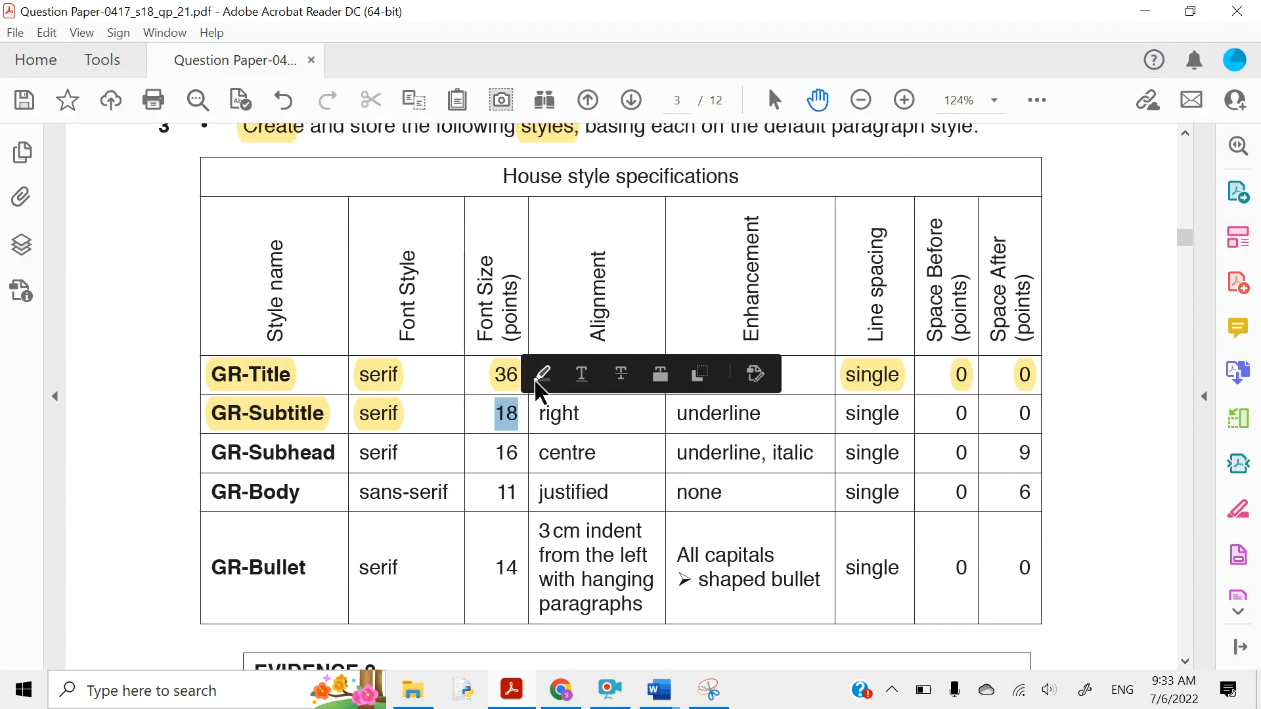
pyautogui.click(542, 376)
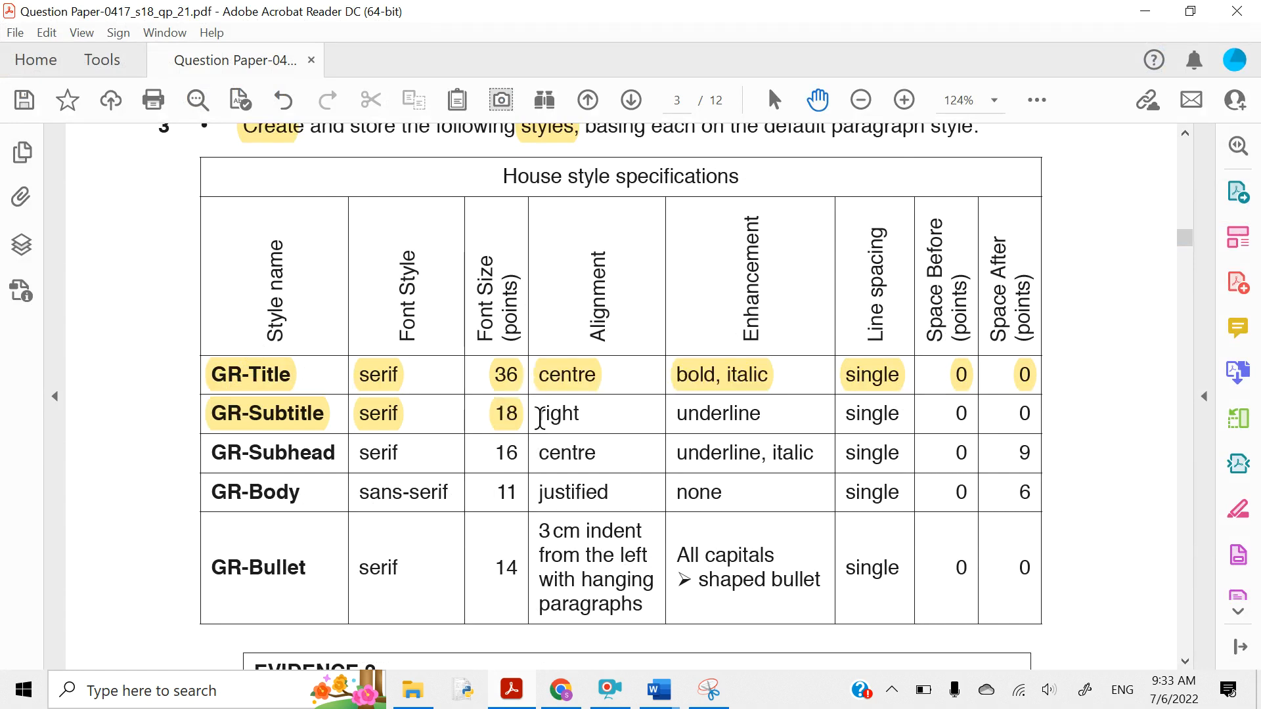
# - Highlight GR-Subtitle's right alignment, underline, single line spacing and the two 0 spacing values
pyautogui.moveTo(540, 413)
pyautogui.mouseDown()
pyautogui.moveTo(592, 421)
pyautogui.moveTo(540, 418)
pyautogui.mouseUp()
pyautogui.click(582, 416)
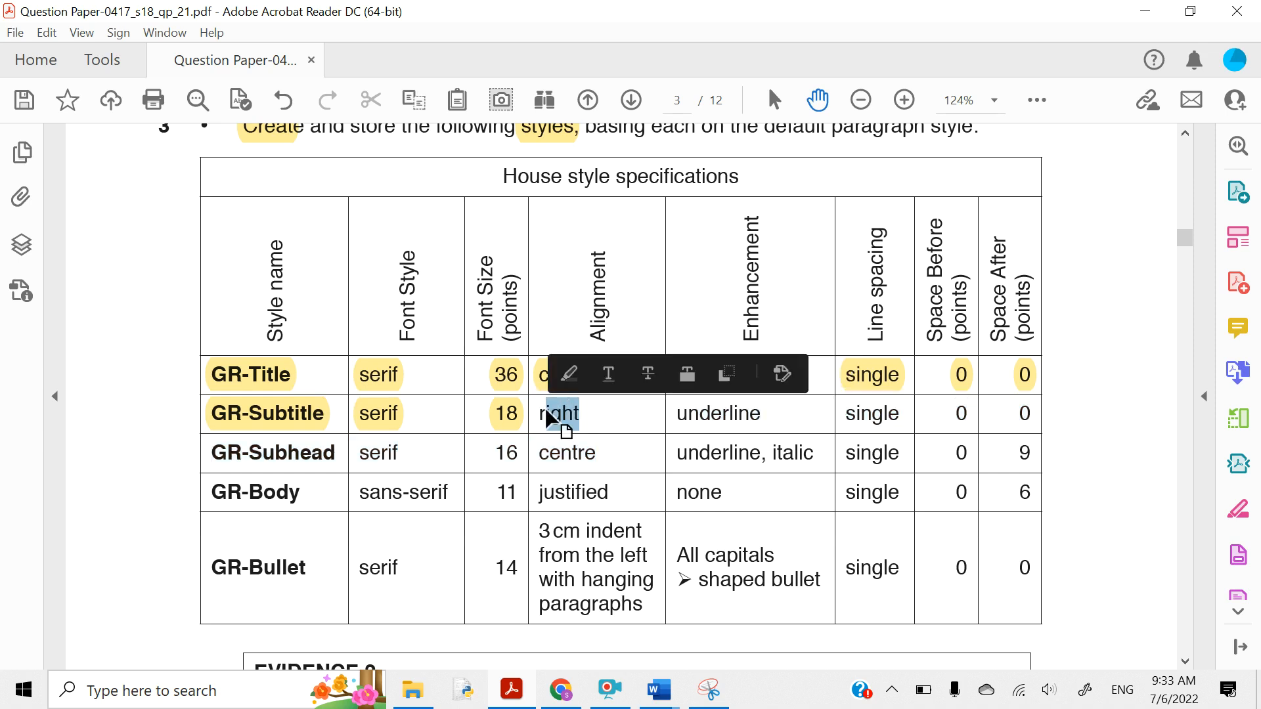
pyautogui.click(565, 383)
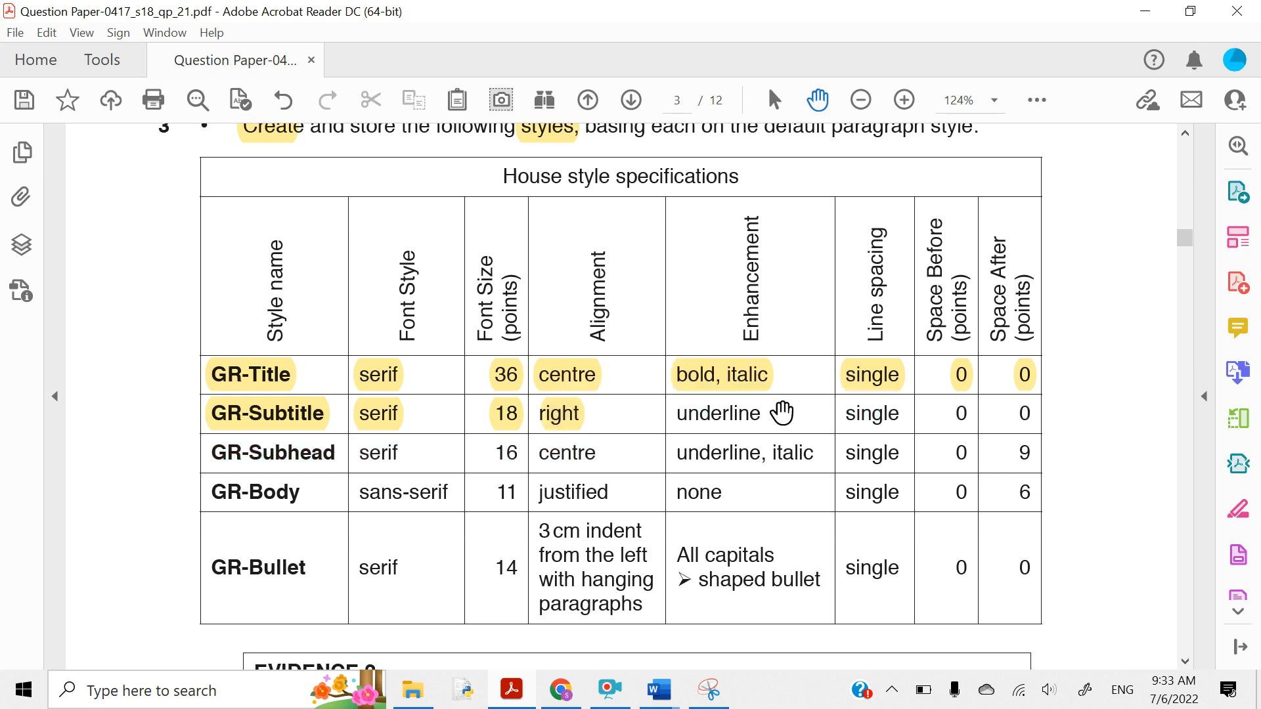
pyautogui.moveTo(766, 415); pyautogui.dragTo(677, 416)
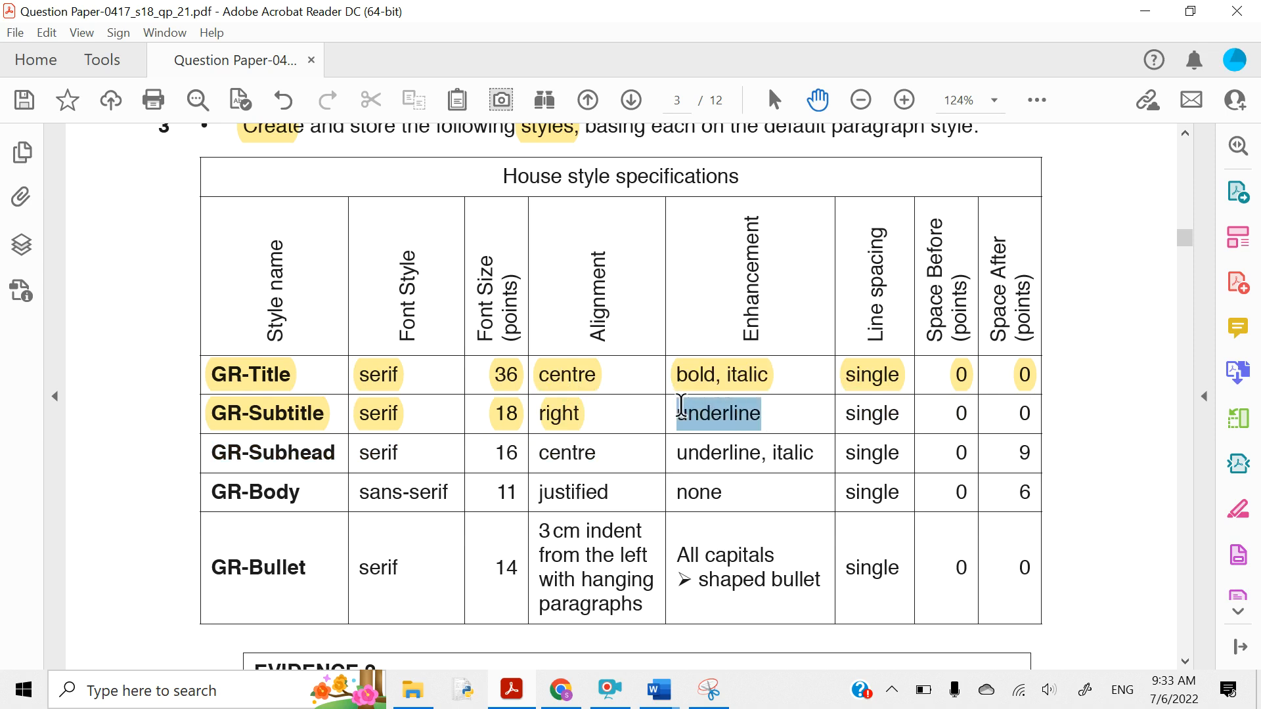
pyautogui.click(696, 384)
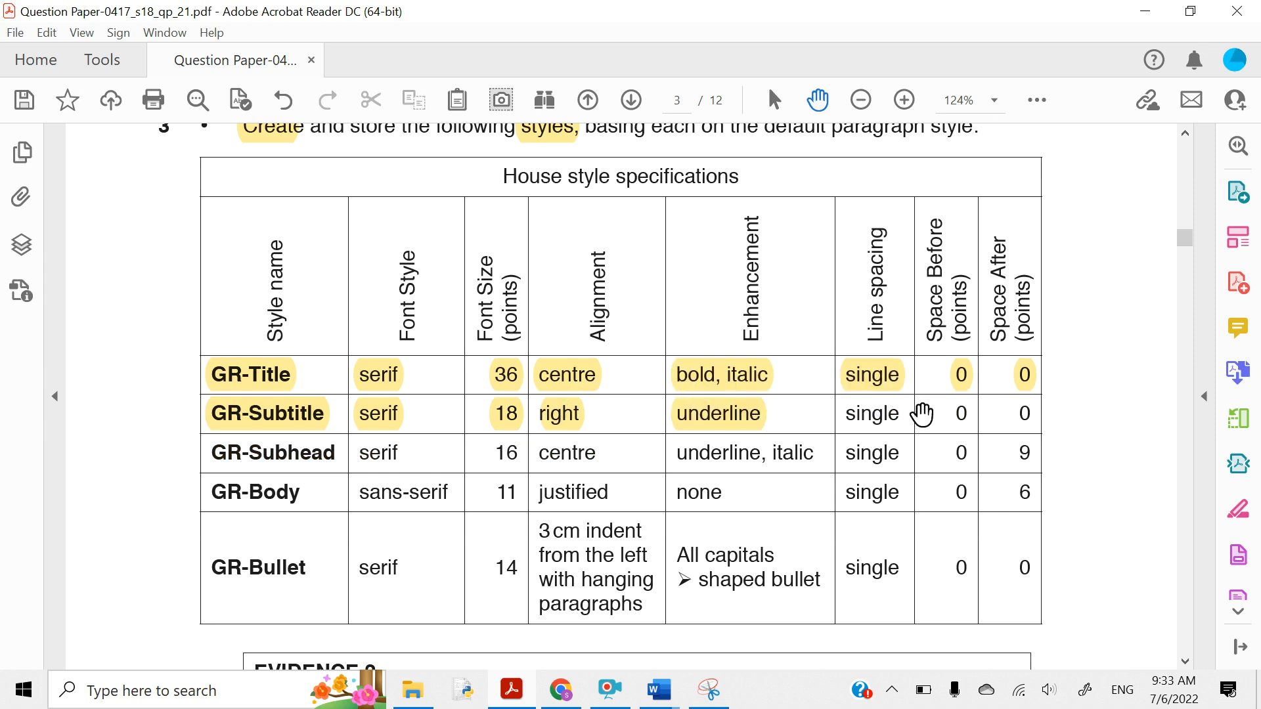
pyautogui.moveTo(895, 414); pyautogui.dragTo(856, 413)
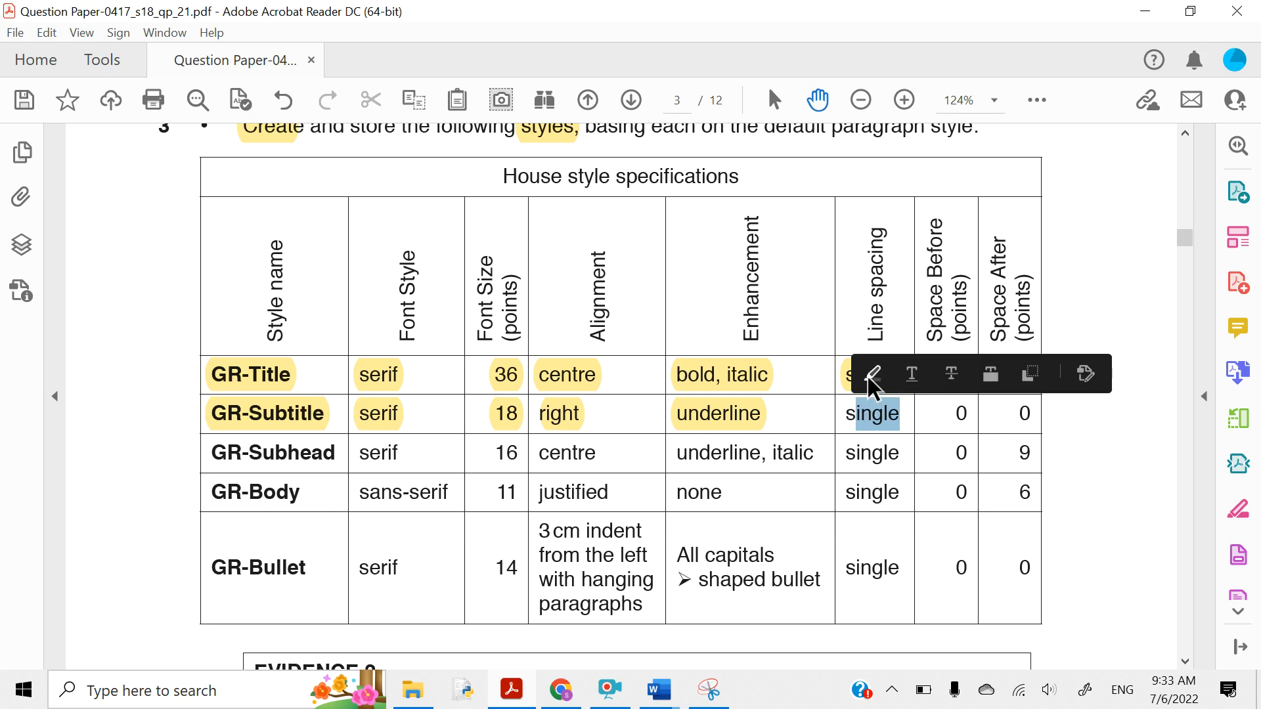
pyautogui.click(873, 373)
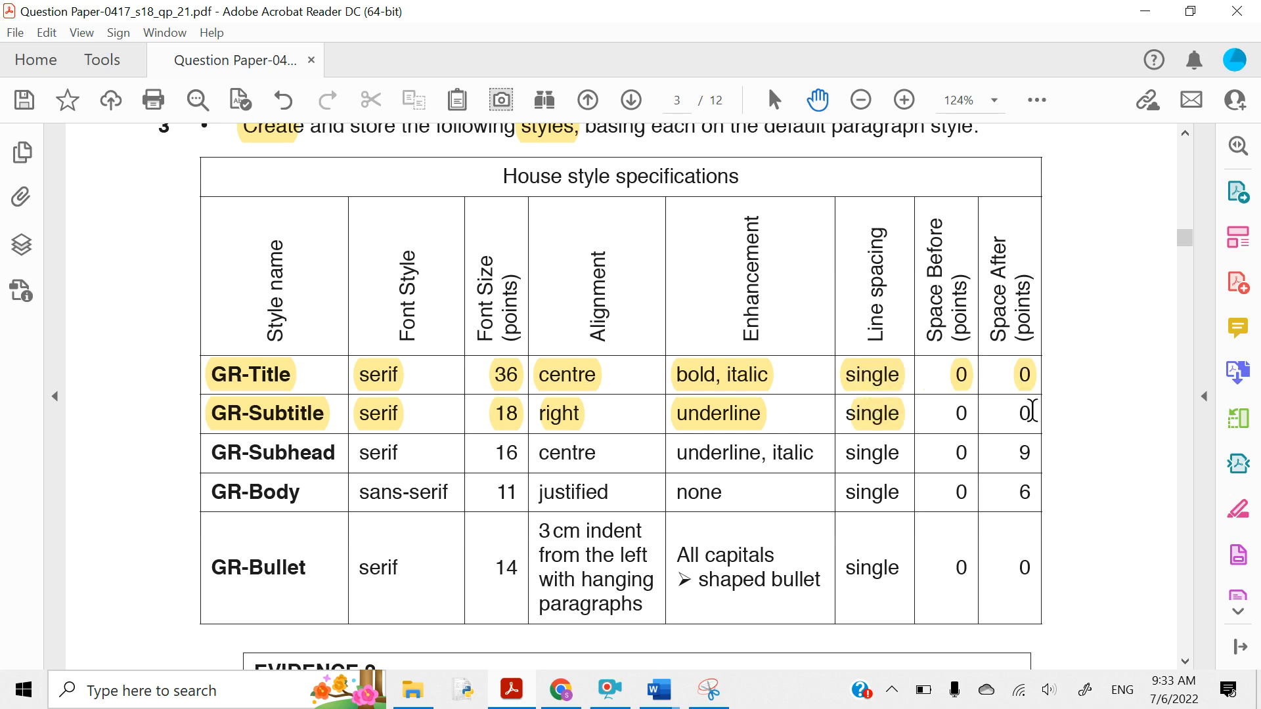
pyautogui.moveTo(1031, 412); pyautogui.dragTo(944, 415)
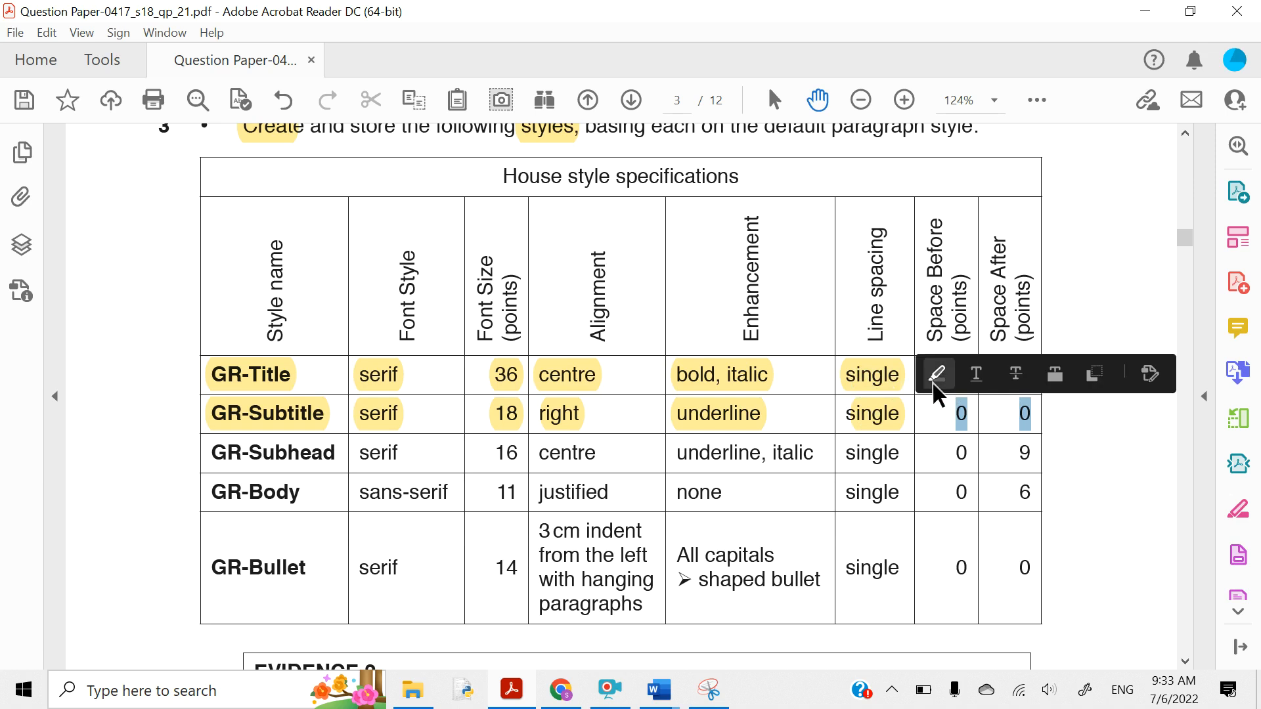
pyautogui.click(937, 373)
# - Back in REPORT.docx, start a new style named GR-Subtitle
pyautogui.click(1140, 10)
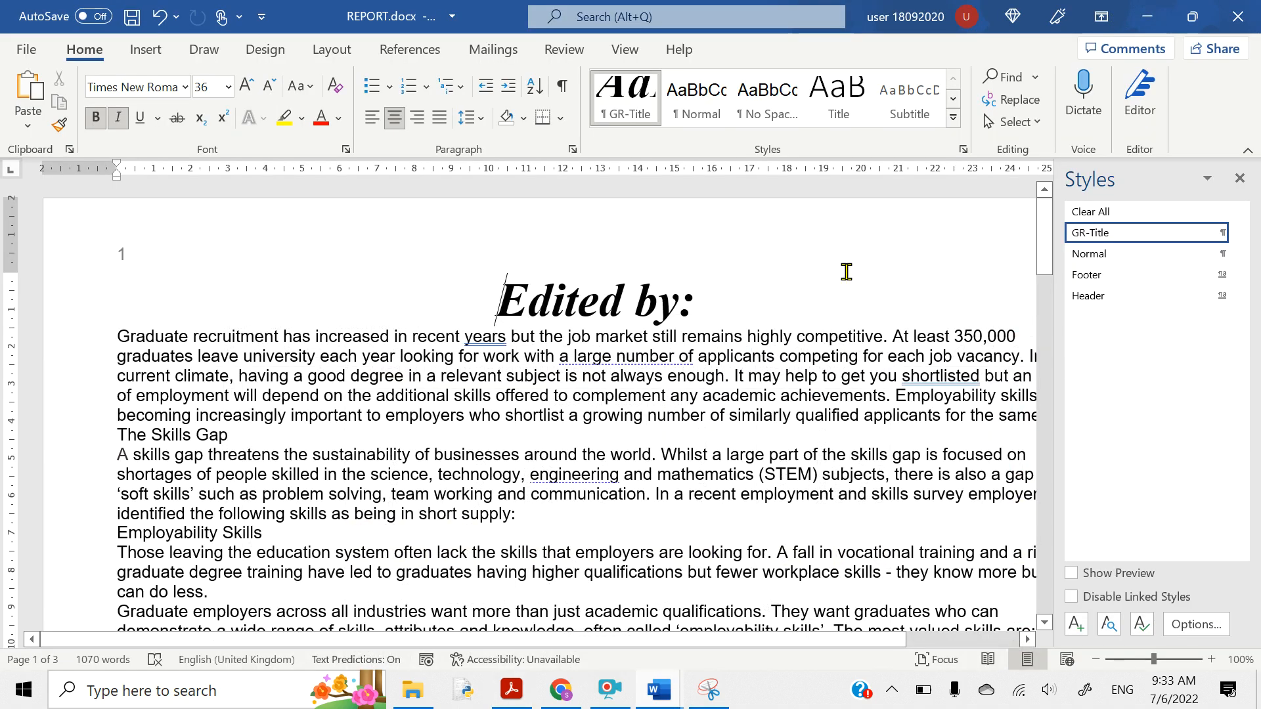
pyautogui.click(1075, 624)
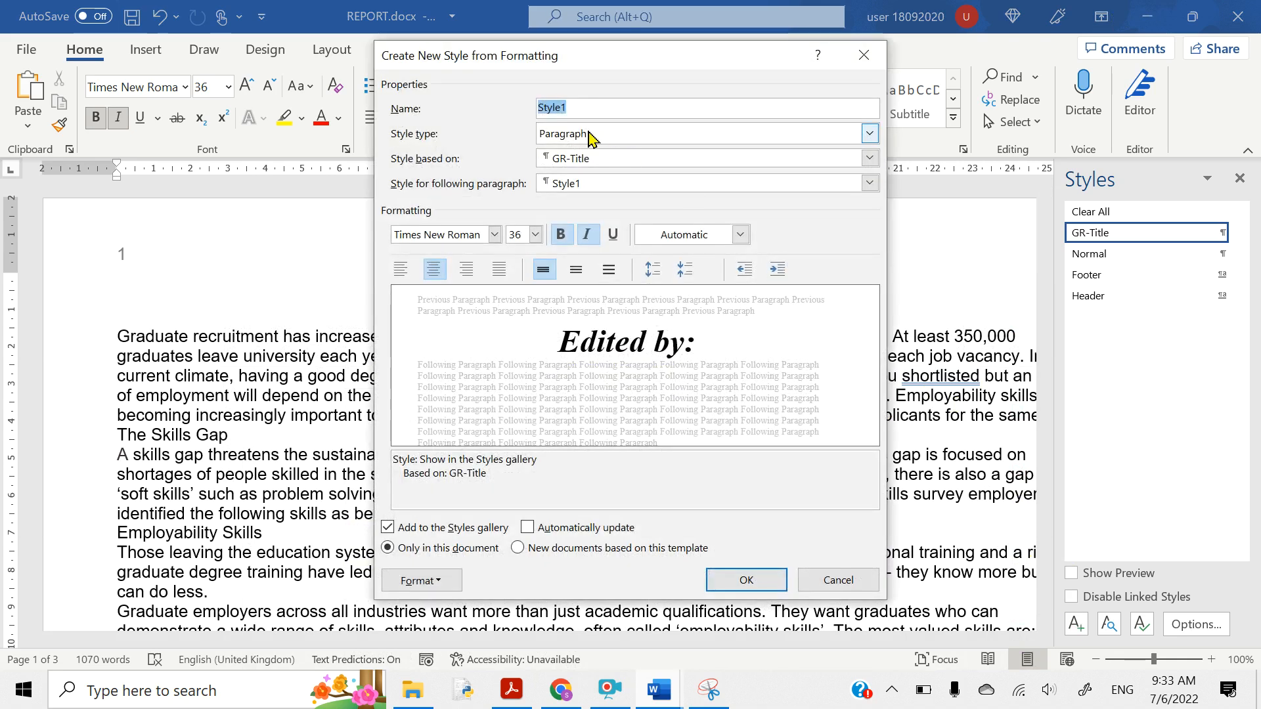
pyautogui.write('GR-Subtit')
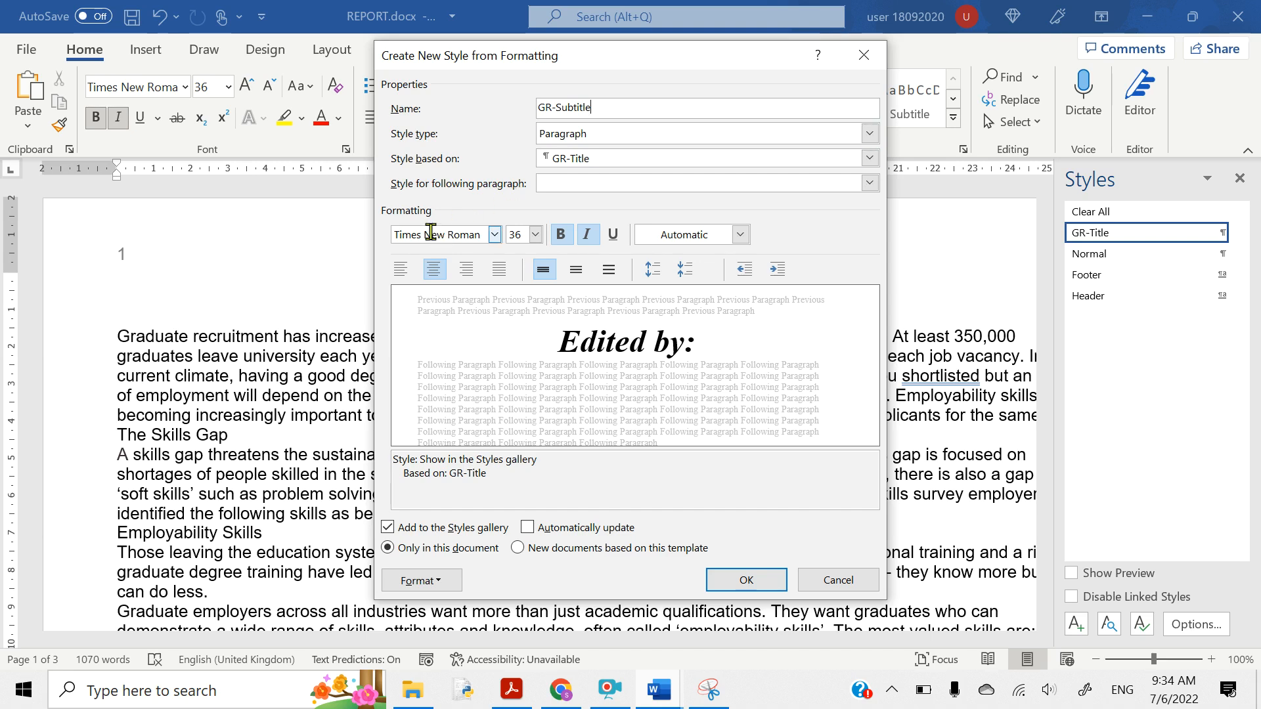
# - Set the new style to 18 pt, underlined, with italic and bold turned off
pyautogui.click(519, 238)
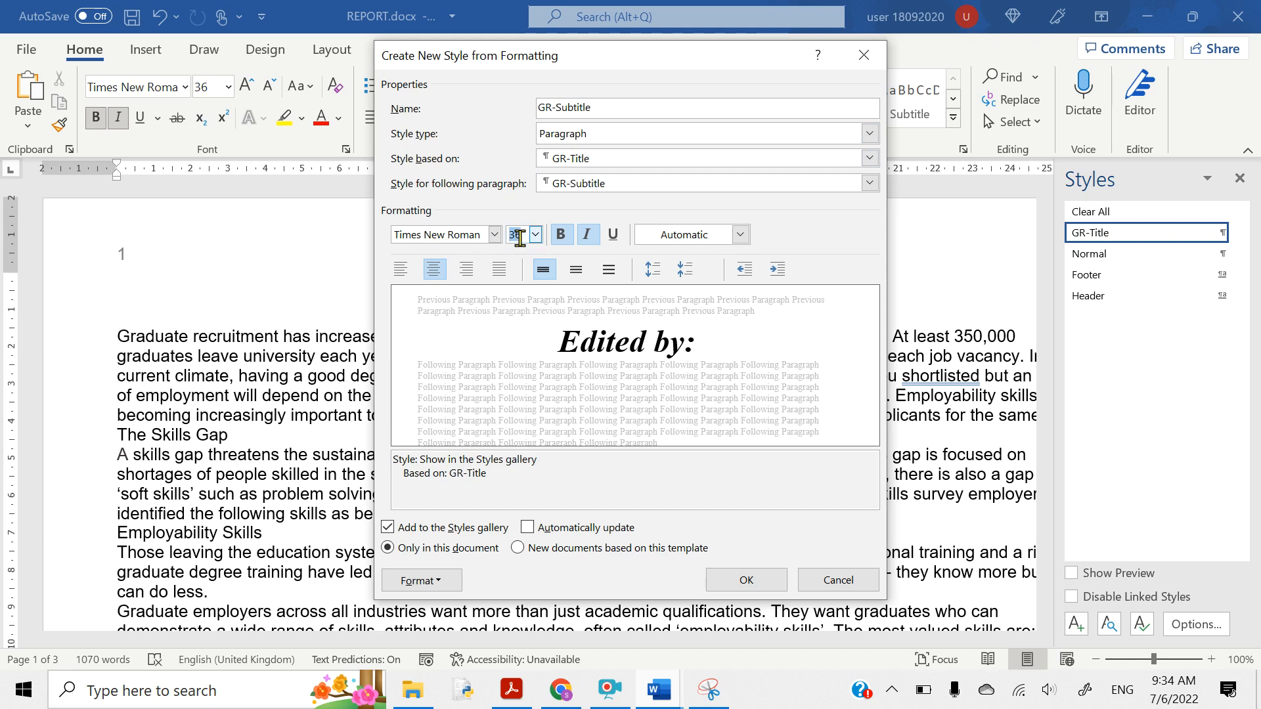
pyautogui.write('18')
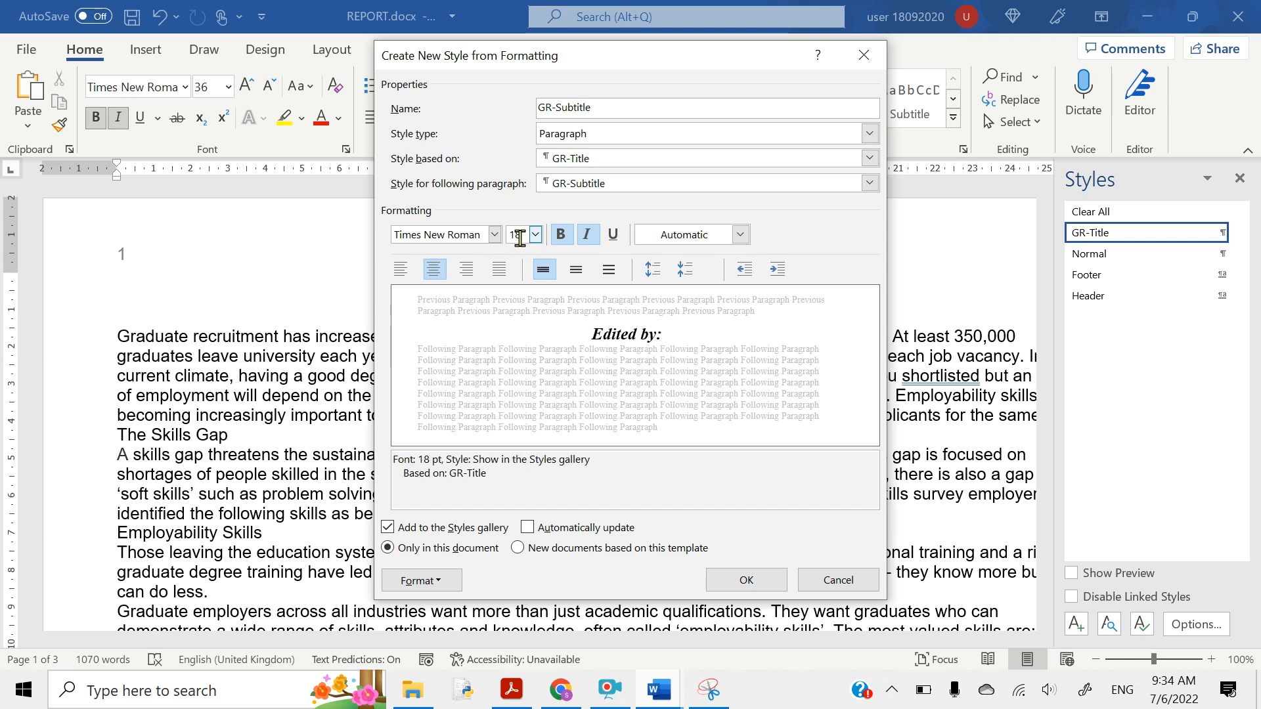
pyautogui.click(613, 236)
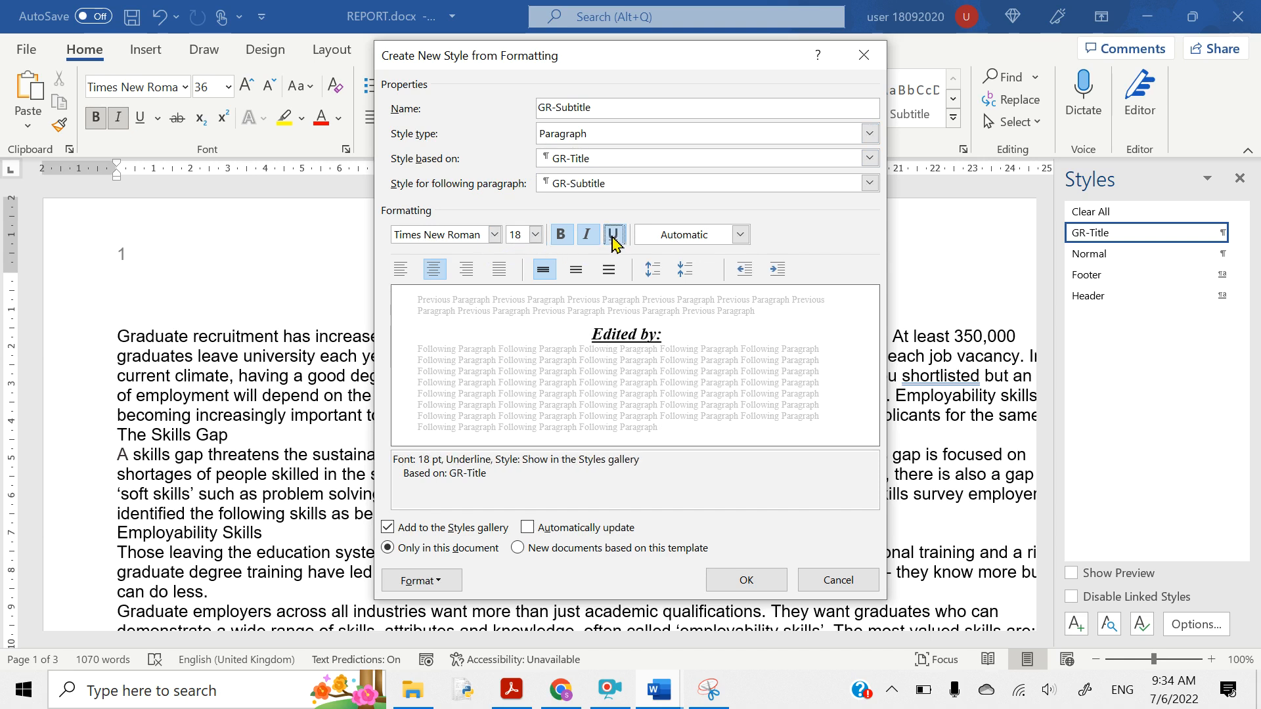
pyautogui.click(587, 235)
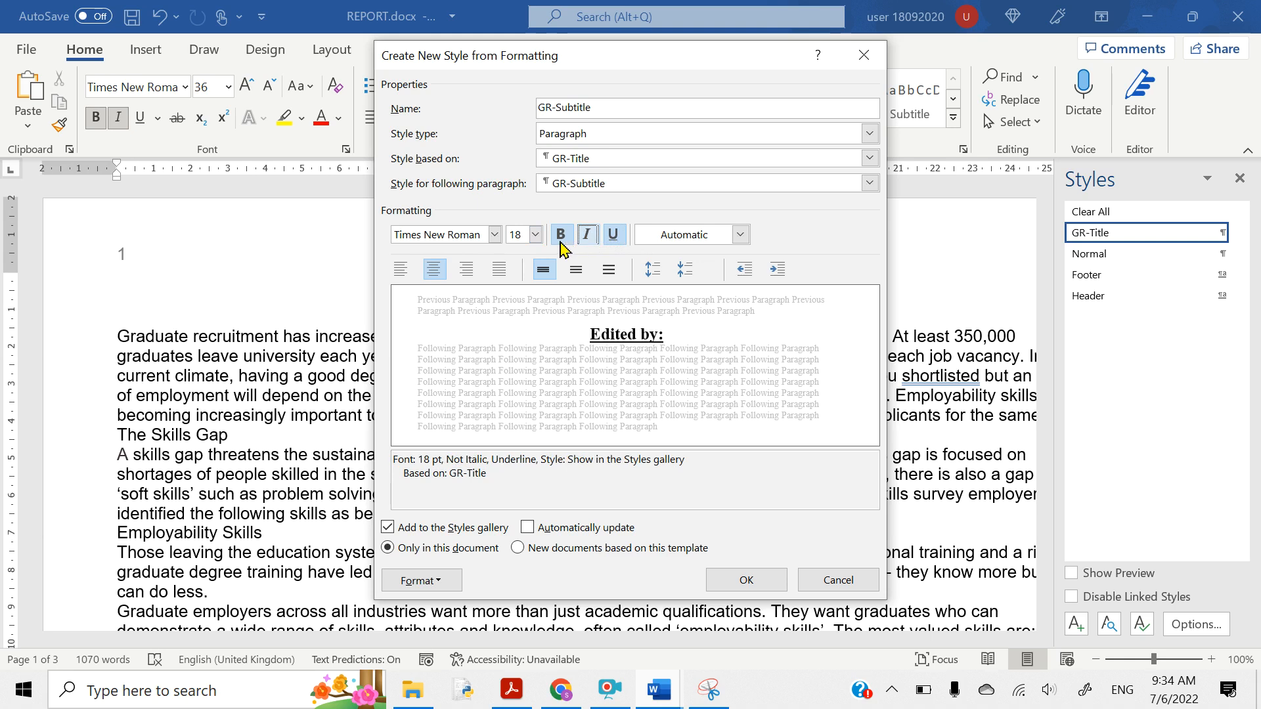
pyautogui.click(560, 235)
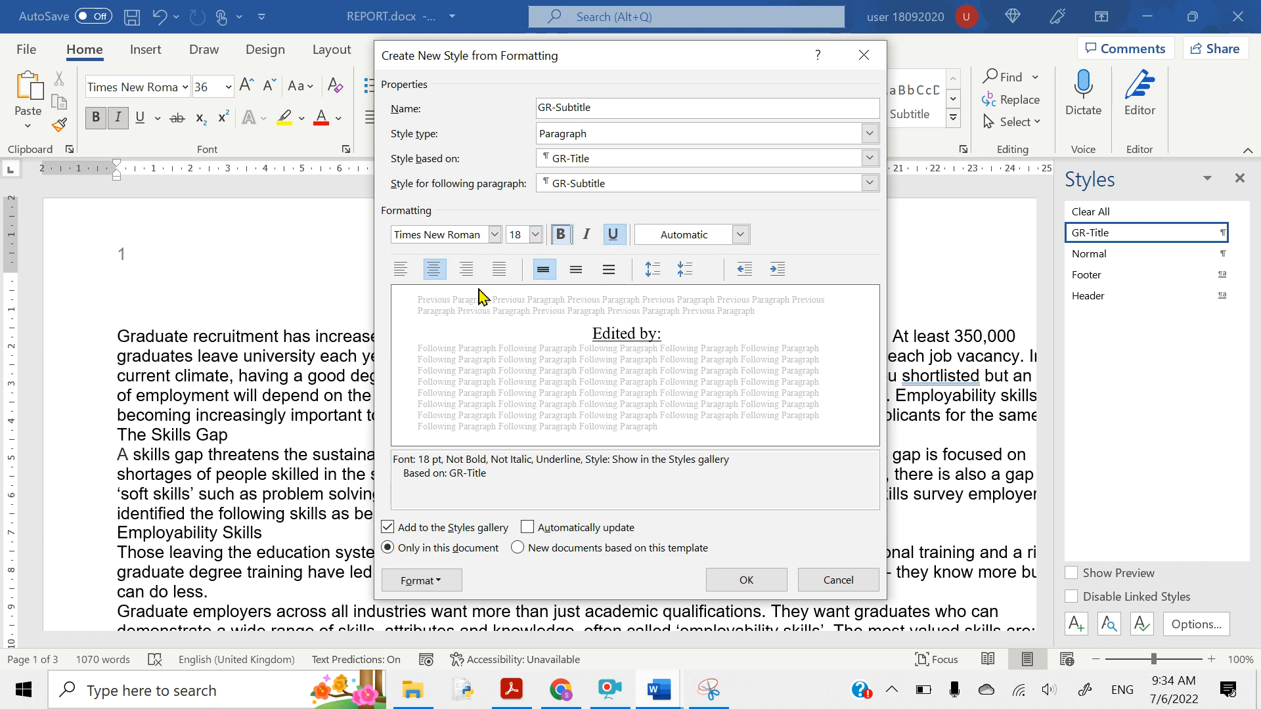
# - Keep GR-Subtitle's paragraph line spacing at Single, align it right, and save the style
pyautogui.click(416, 582)
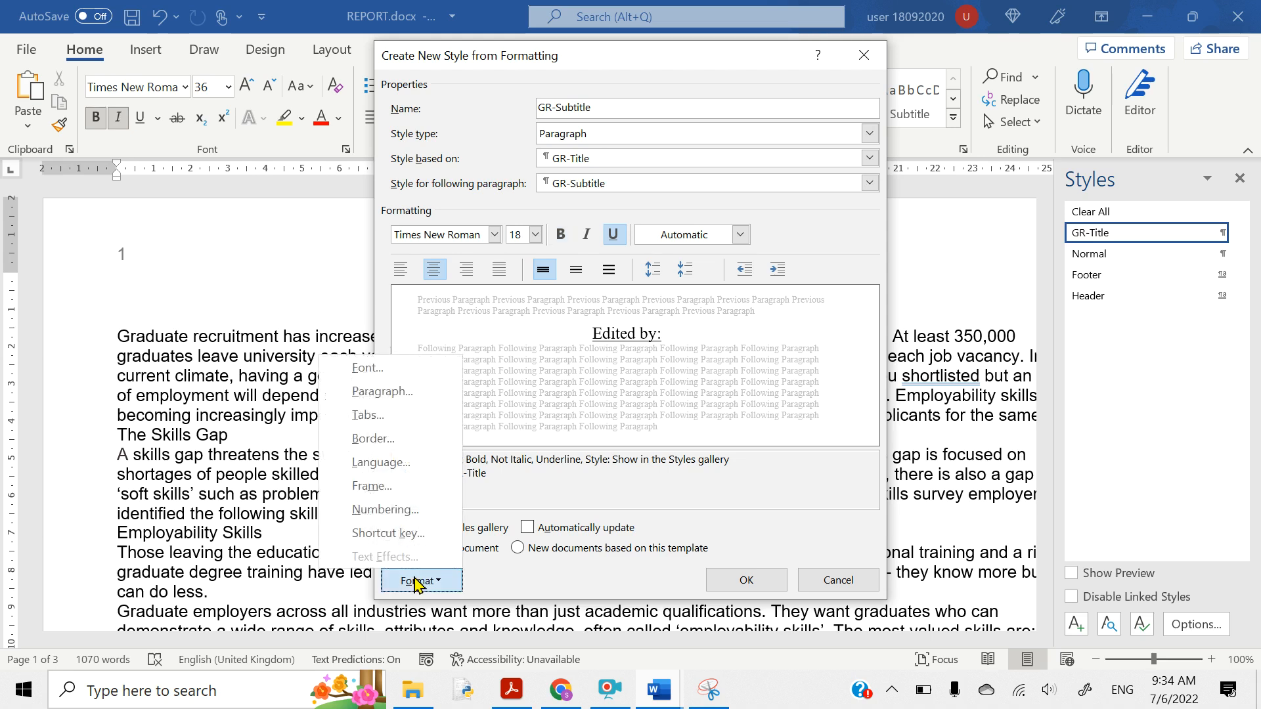
pyautogui.click(370, 393)
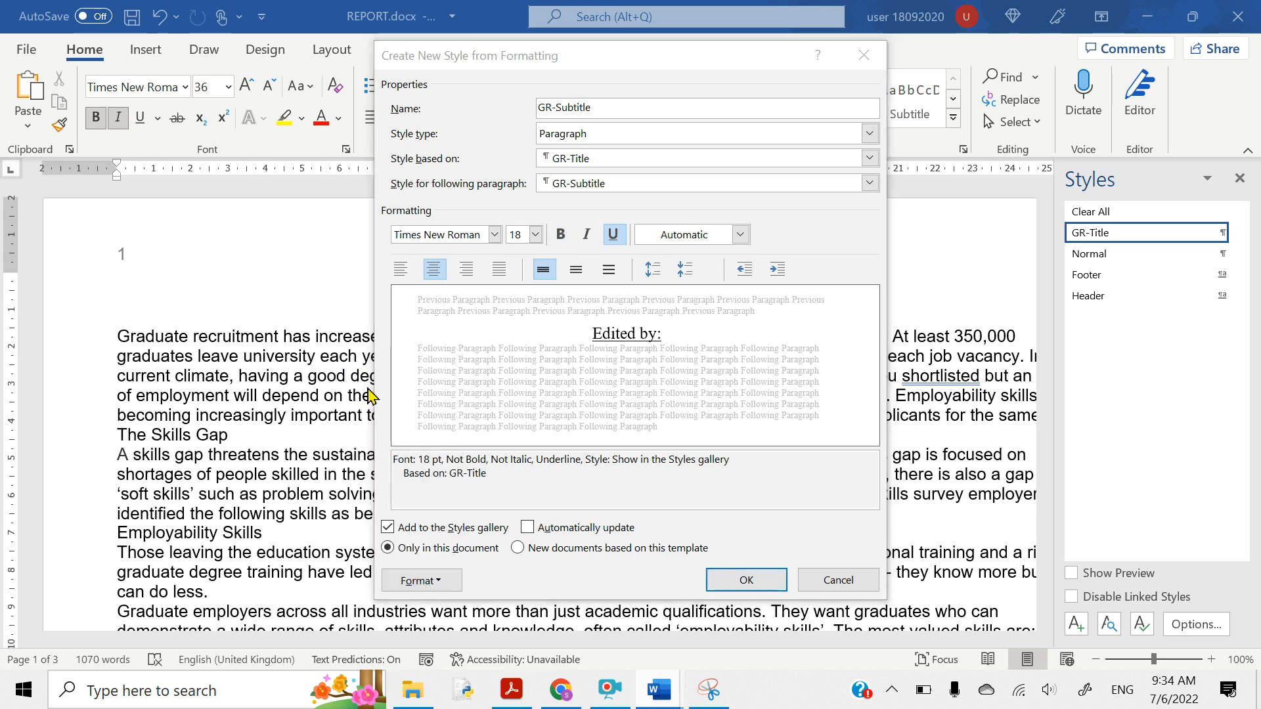
pyautogui.click(679, 379)
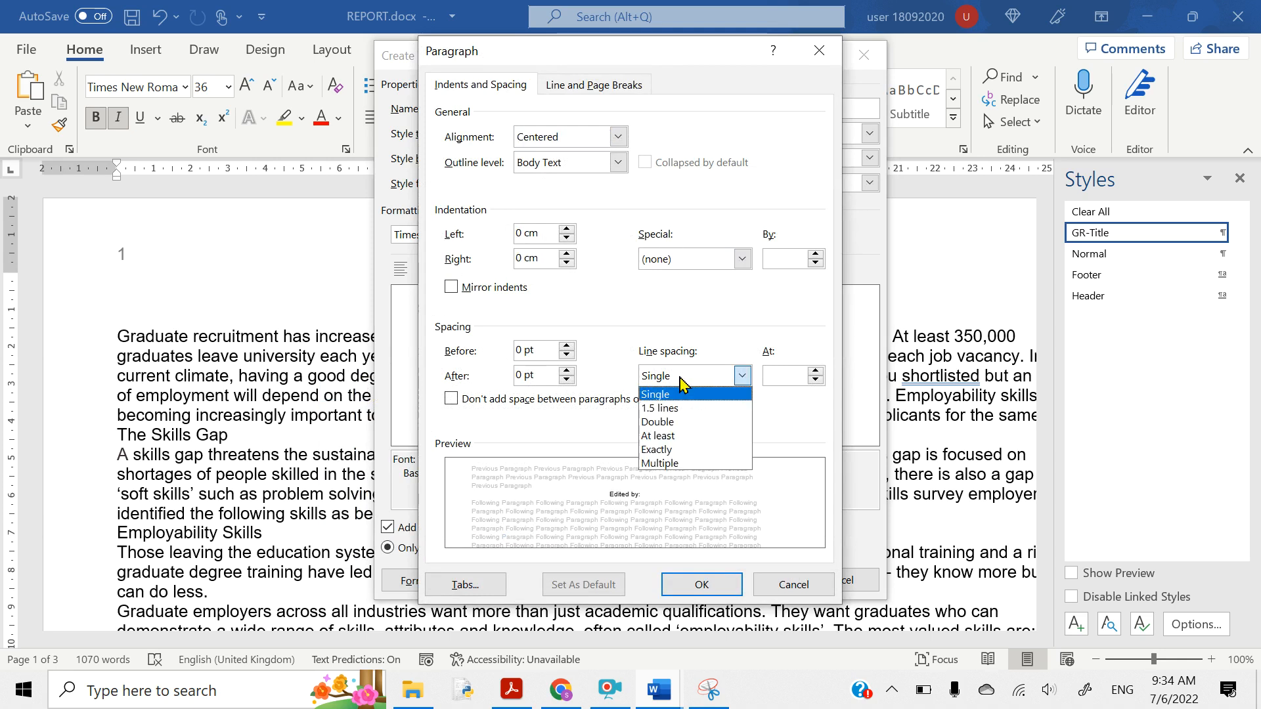
pyautogui.click(679, 378)
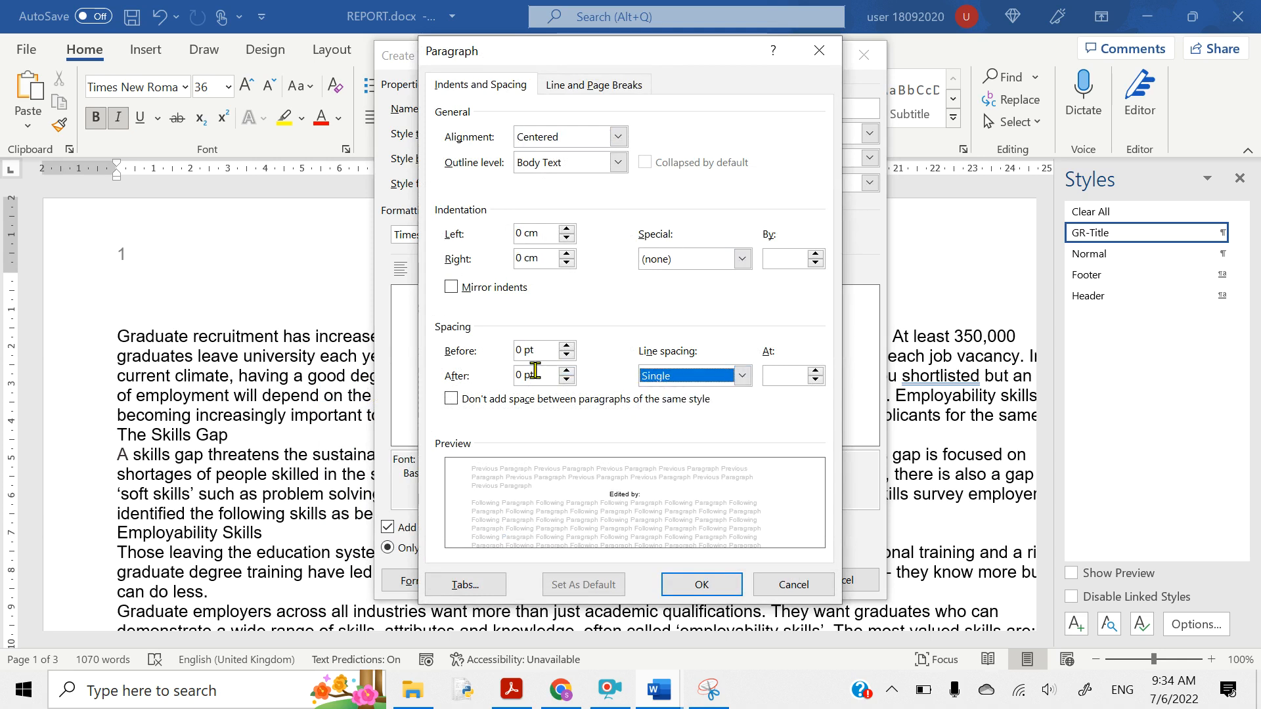
pyautogui.click(694, 585)
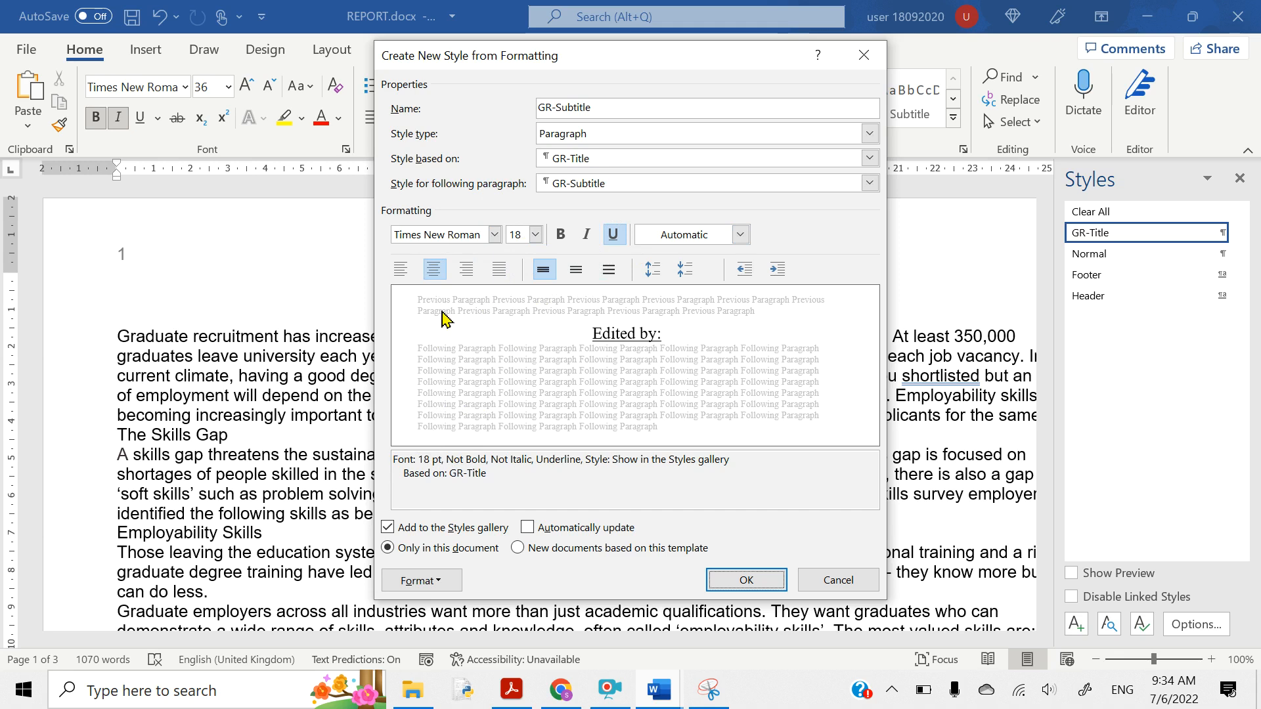
pyautogui.click(467, 269)
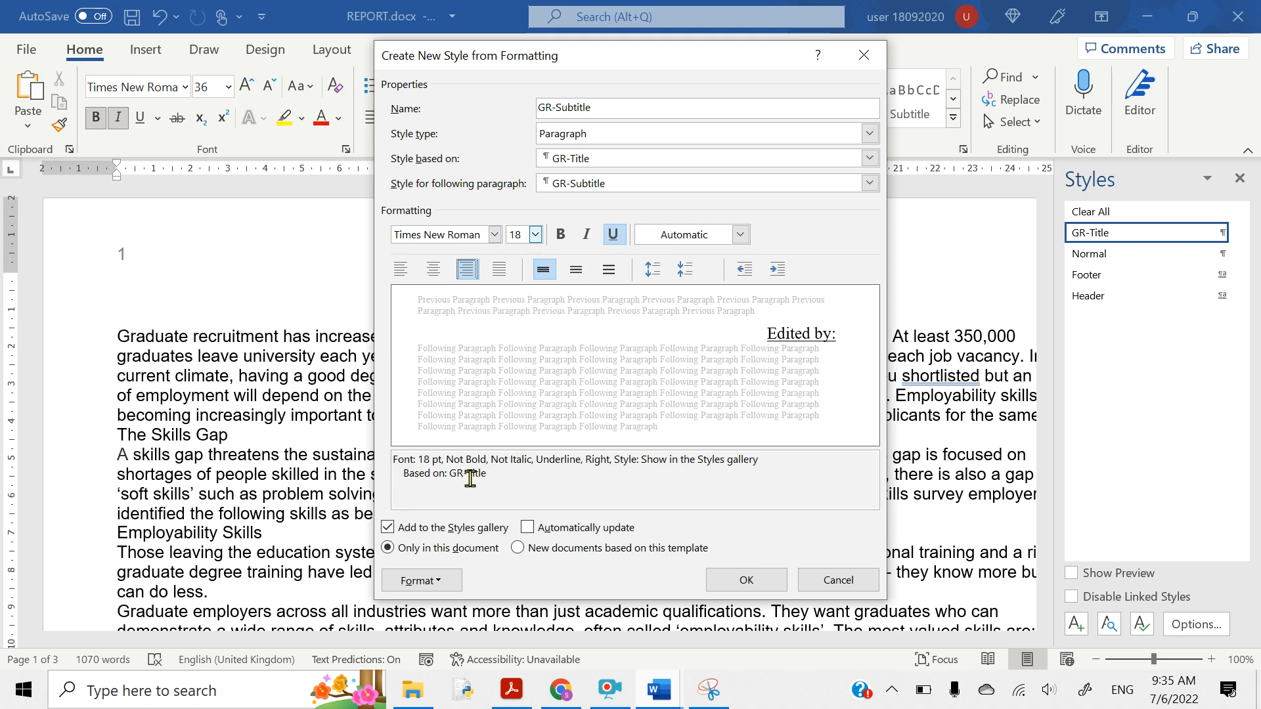
pyautogui.click(744, 581)
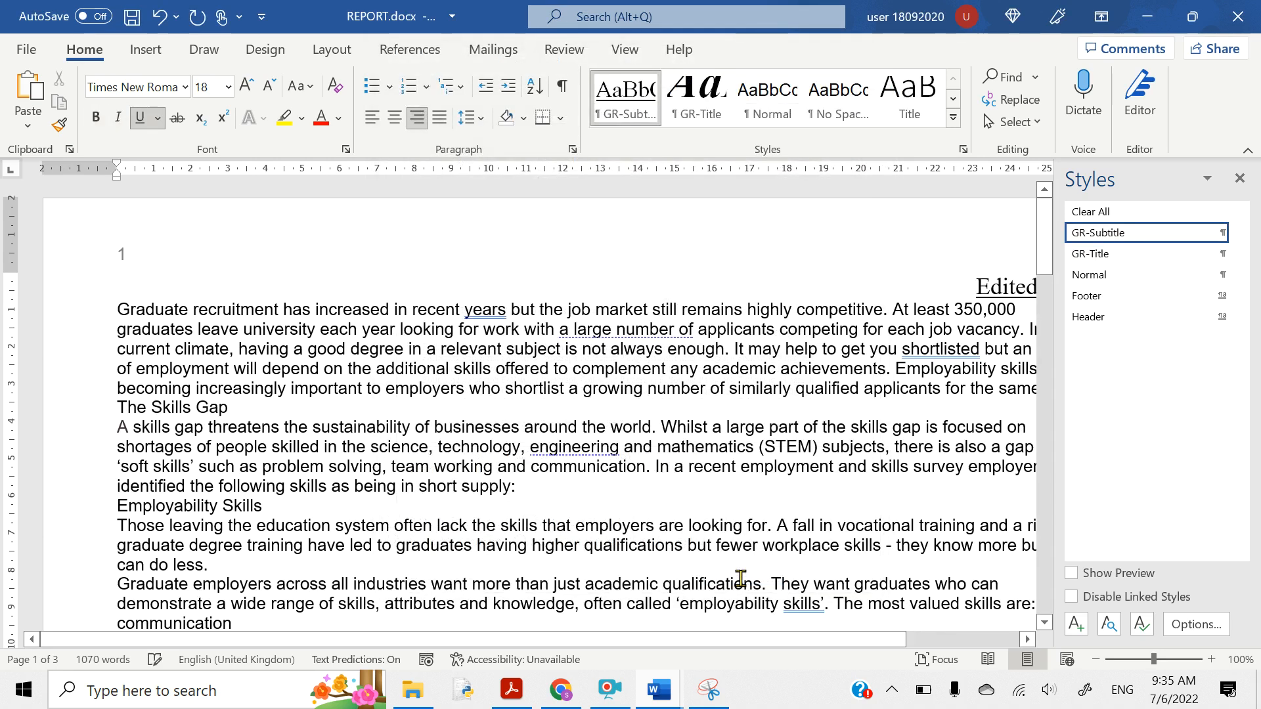
# - Highlight the GR-Subhead name and its full row of specifications in yellow, then return to Word
pyautogui.click(517, 701)
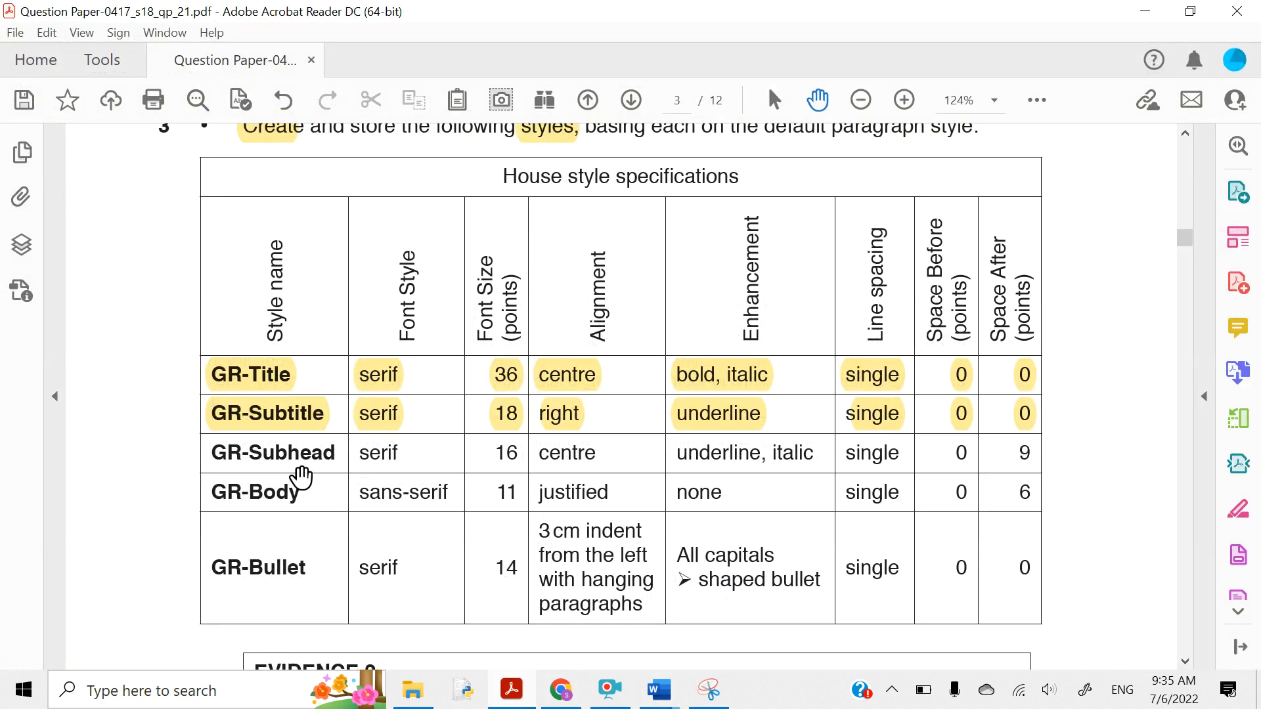
pyautogui.moveTo(212, 457); pyautogui.dragTo(335, 454)
pyautogui.click(353, 414)
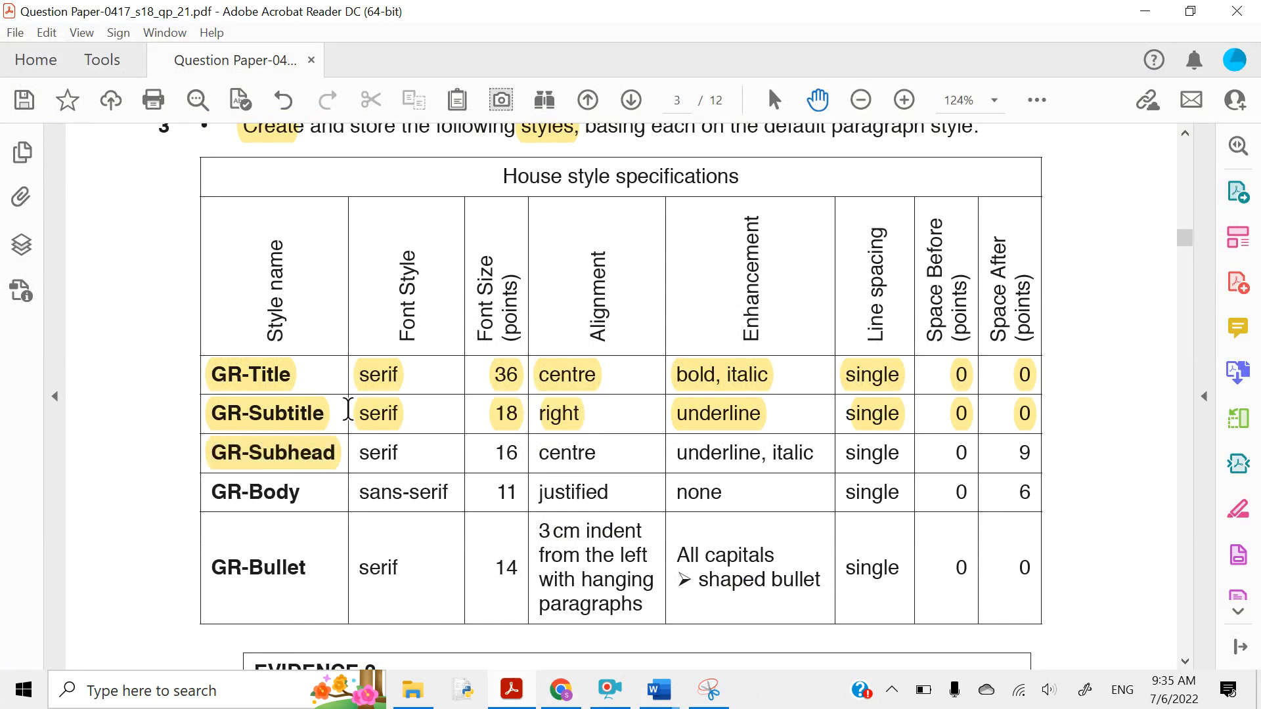
pyautogui.moveTo(358, 454); pyautogui.dragTo(1036, 451)
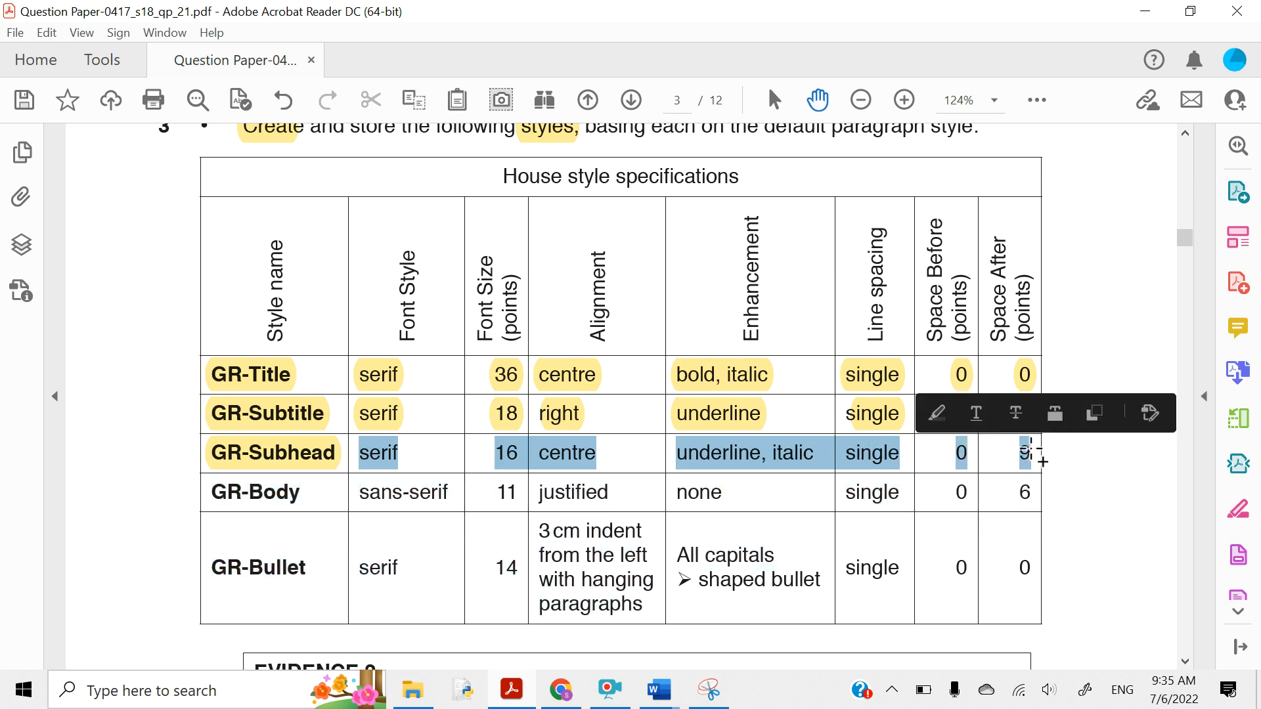
pyautogui.click(938, 414)
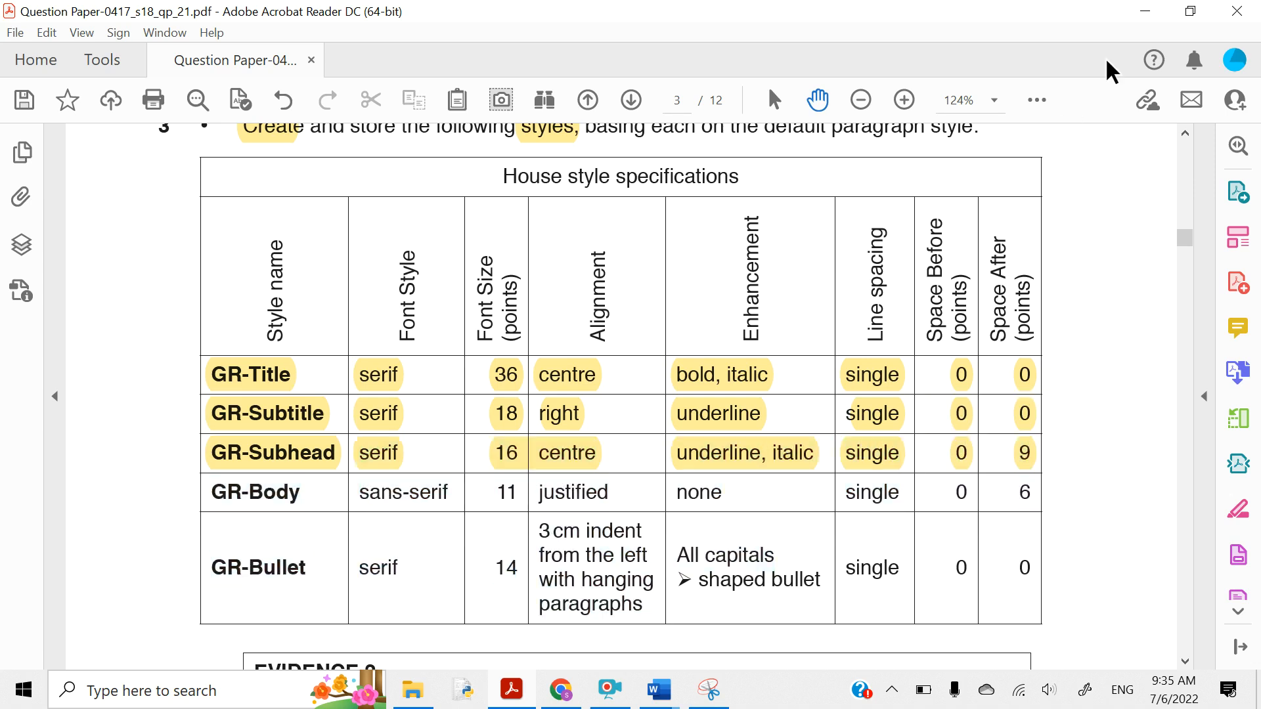
pyautogui.click(1142, 9)
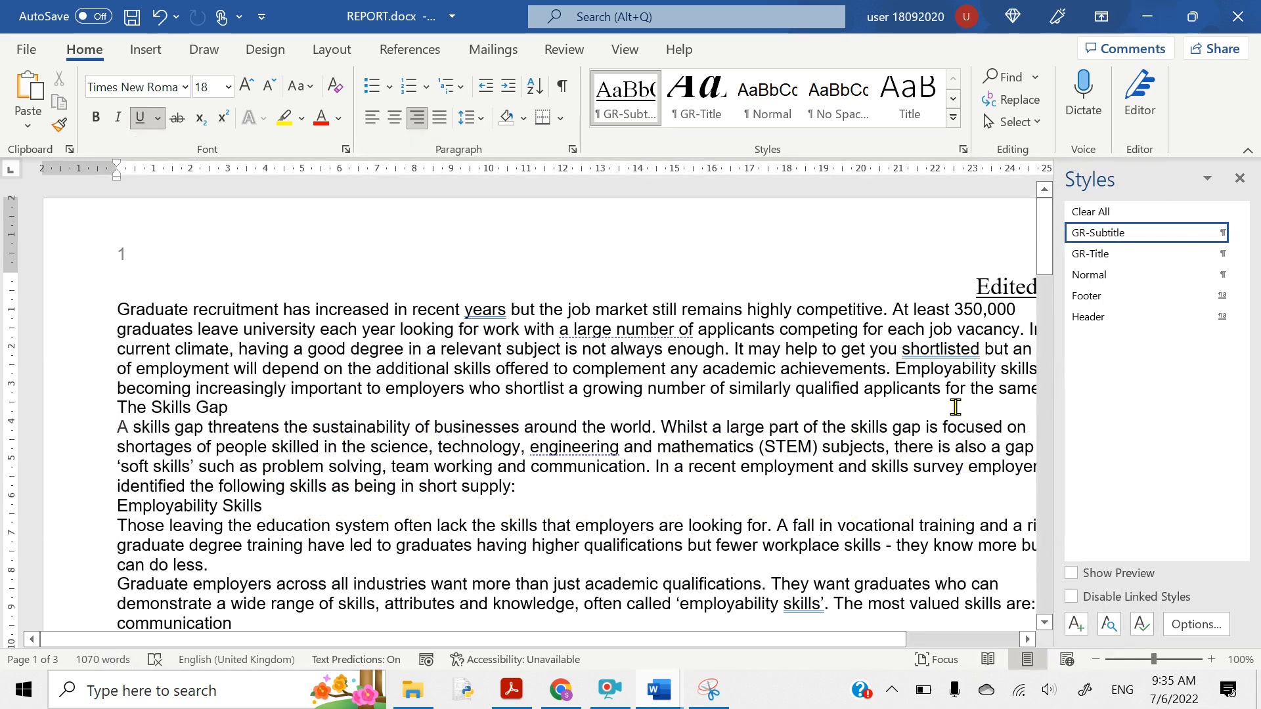
# - Start another new style named GR-Subhead, based on GR-Subtitle, at 16 pt
pyautogui.click(1075, 624)
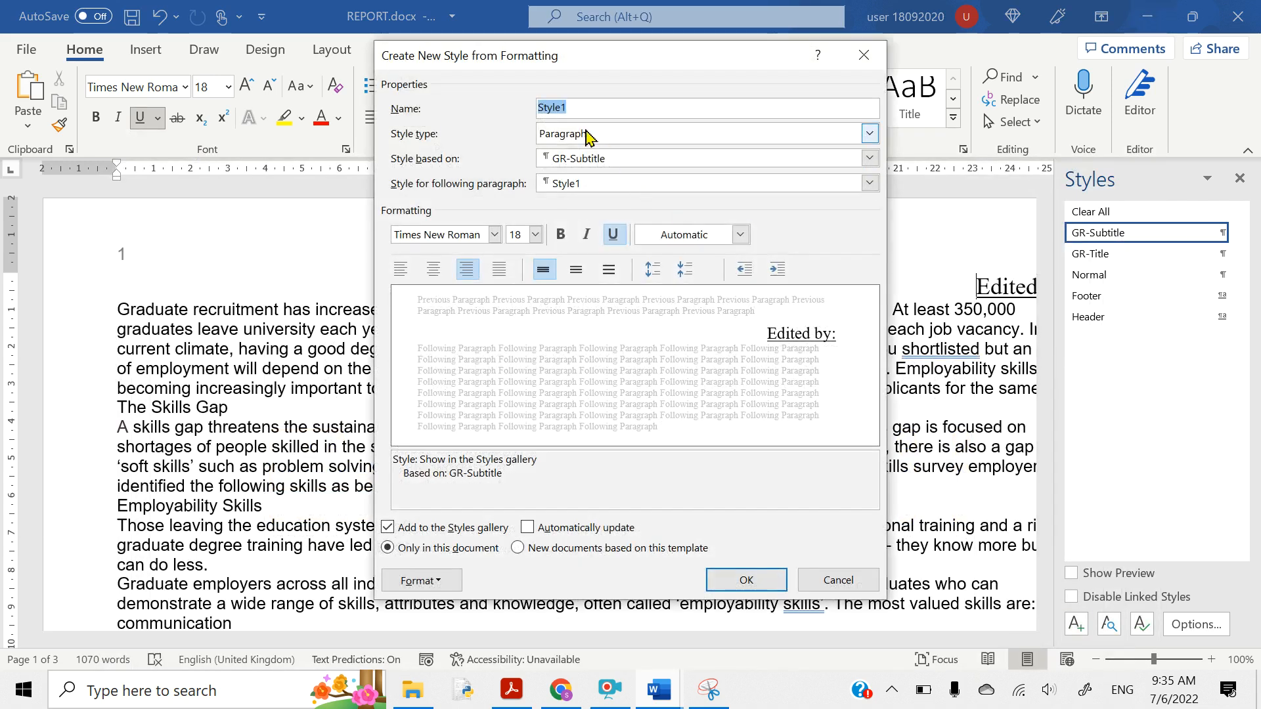
pyautogui.write('GR-Subhead')
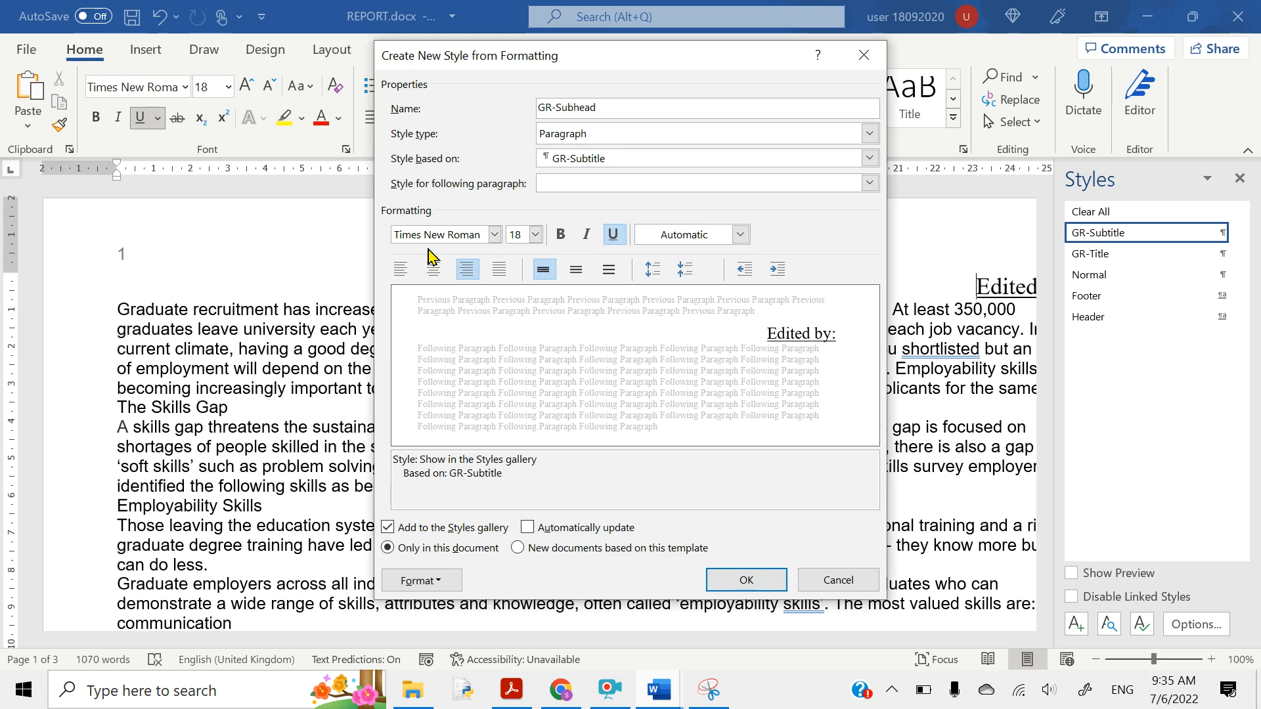
pyautogui.click(518, 233)
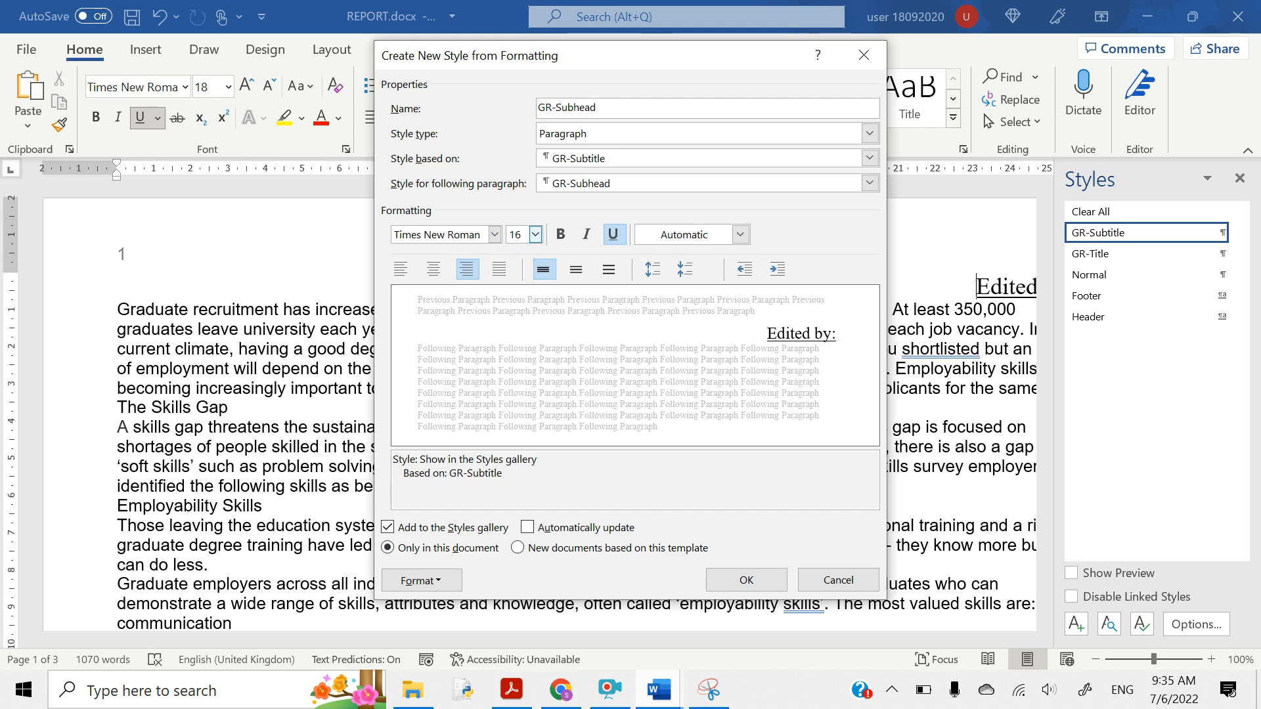
# - Make GR-Subhead centred and italic, and confirm its paragraph spacing settings
pyautogui.click(433, 269)
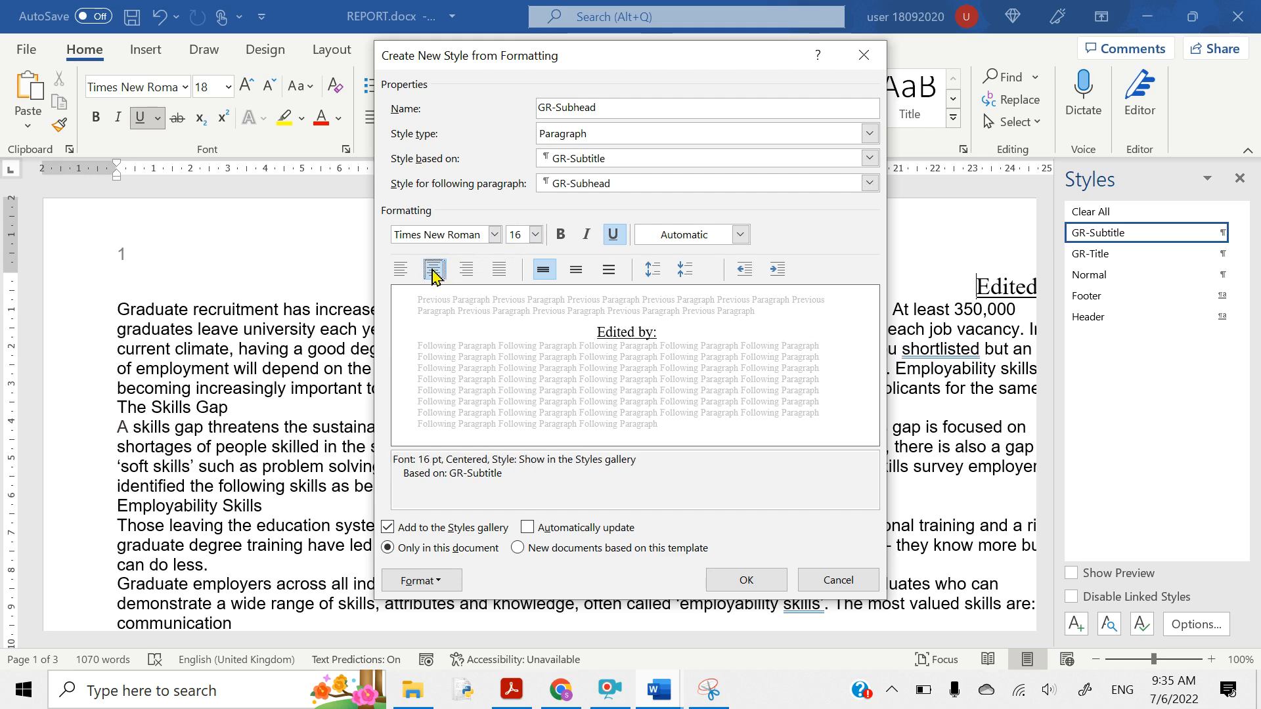
pyautogui.click(588, 235)
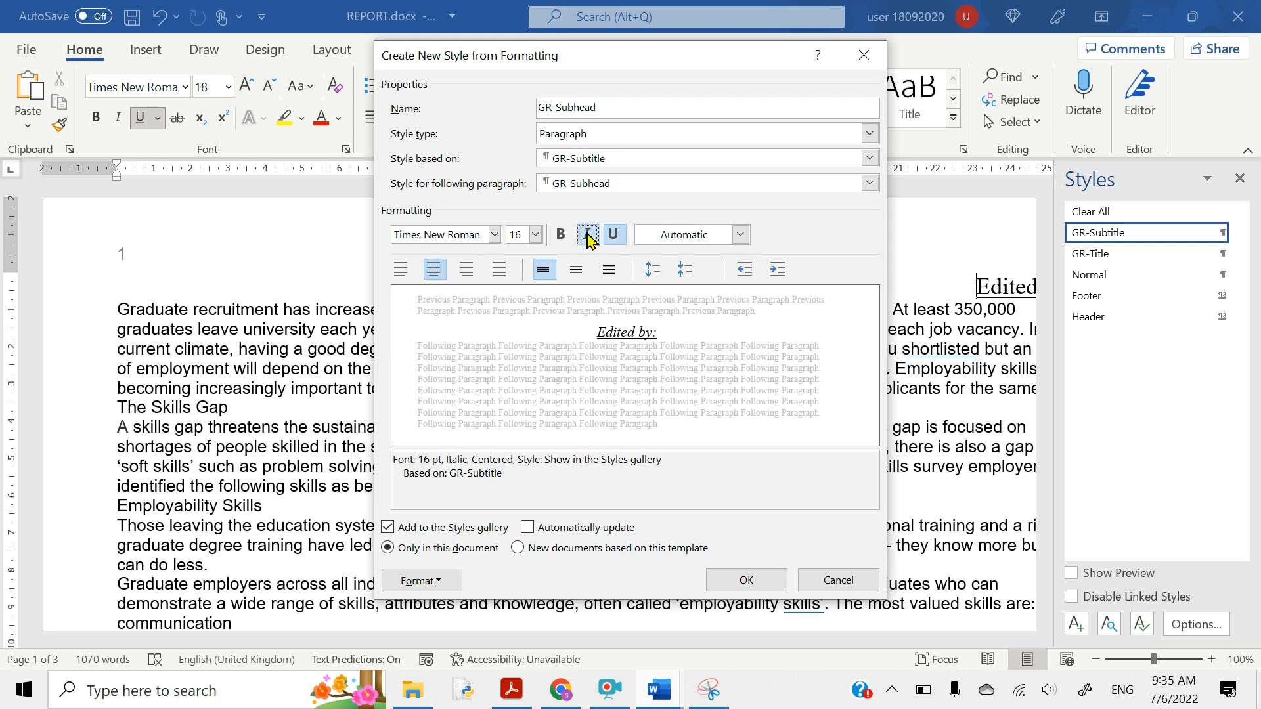
pyautogui.click(414, 582)
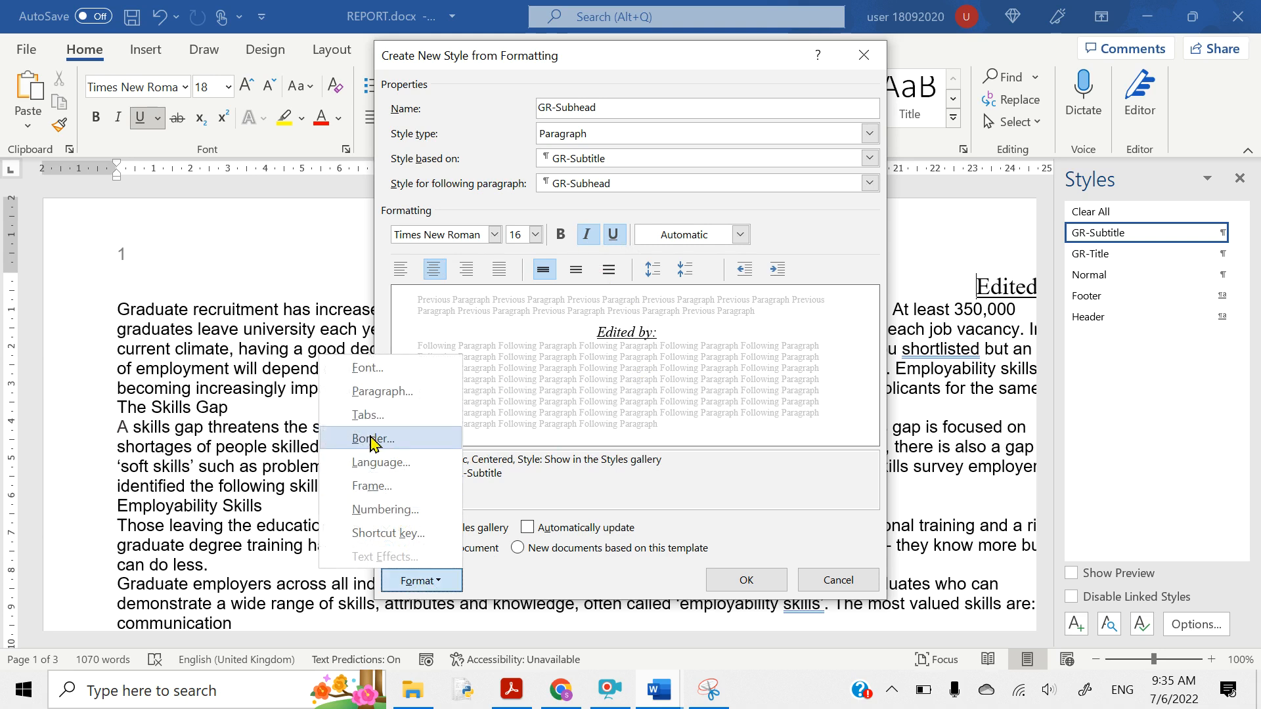
pyautogui.click(374, 393)
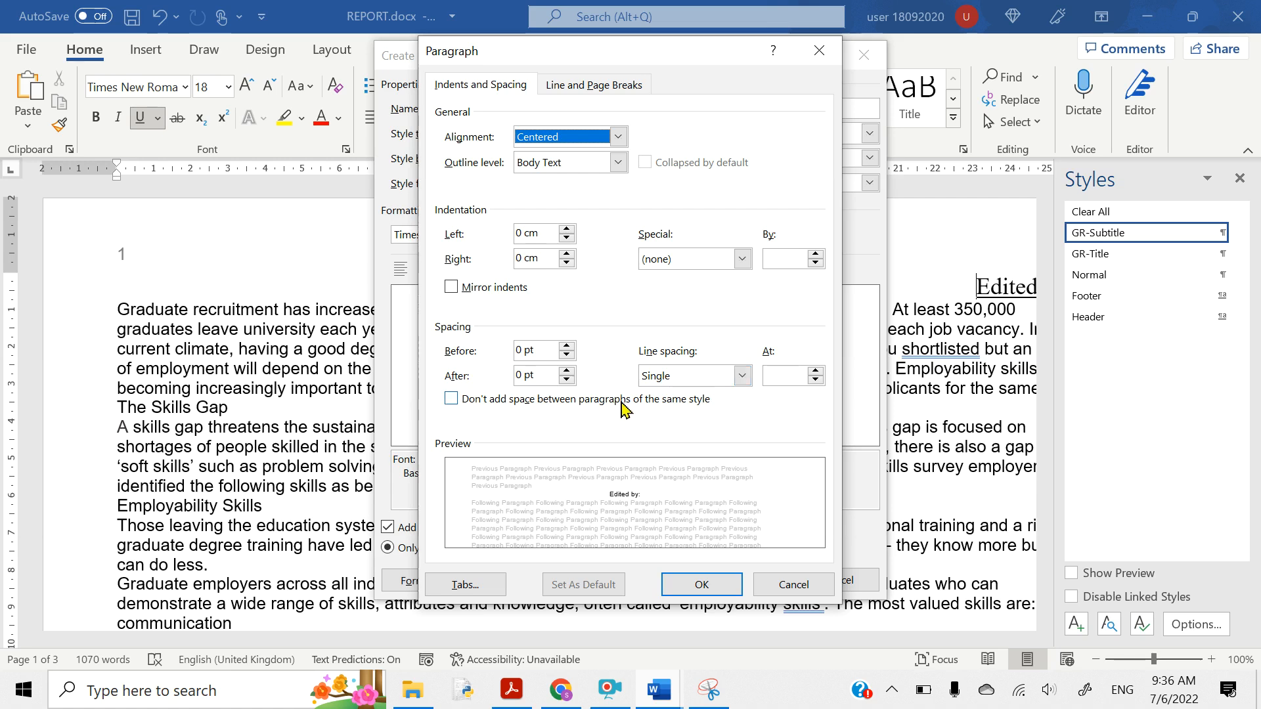
pyautogui.click(701, 586)
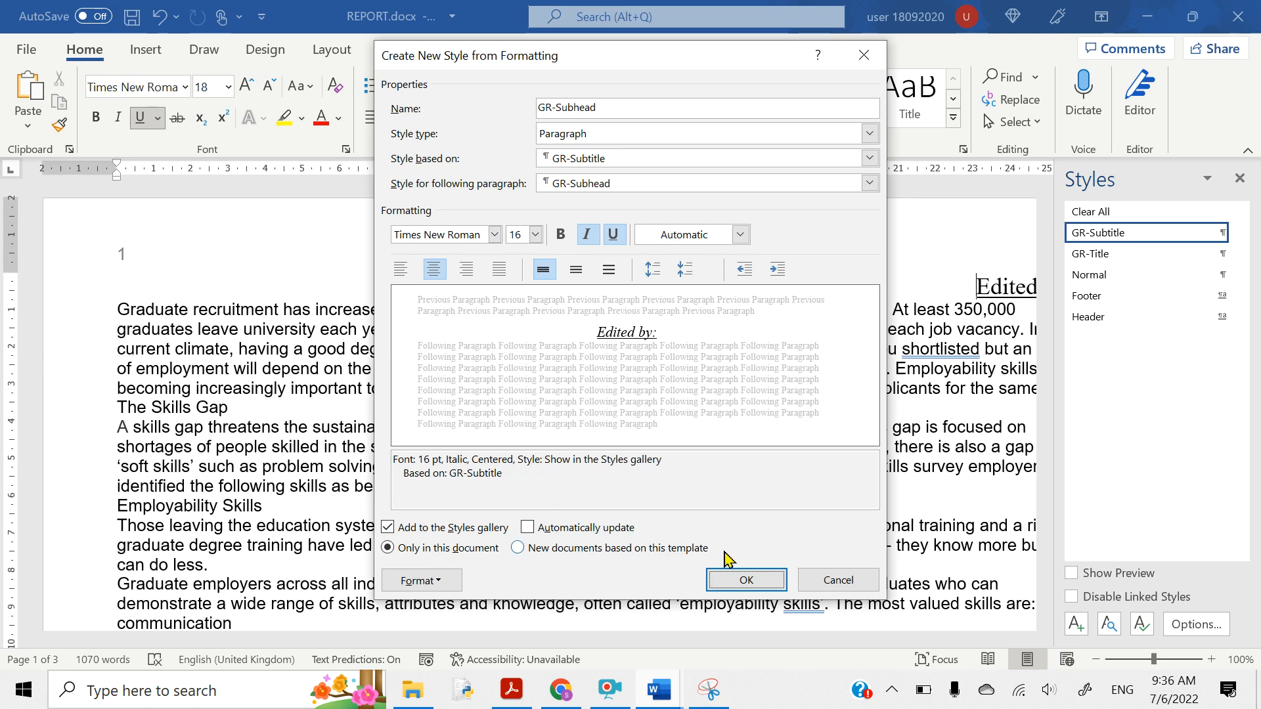
# - Save the centred italic GR-Subhead style and start defining another new style
pyautogui.click(746, 582)
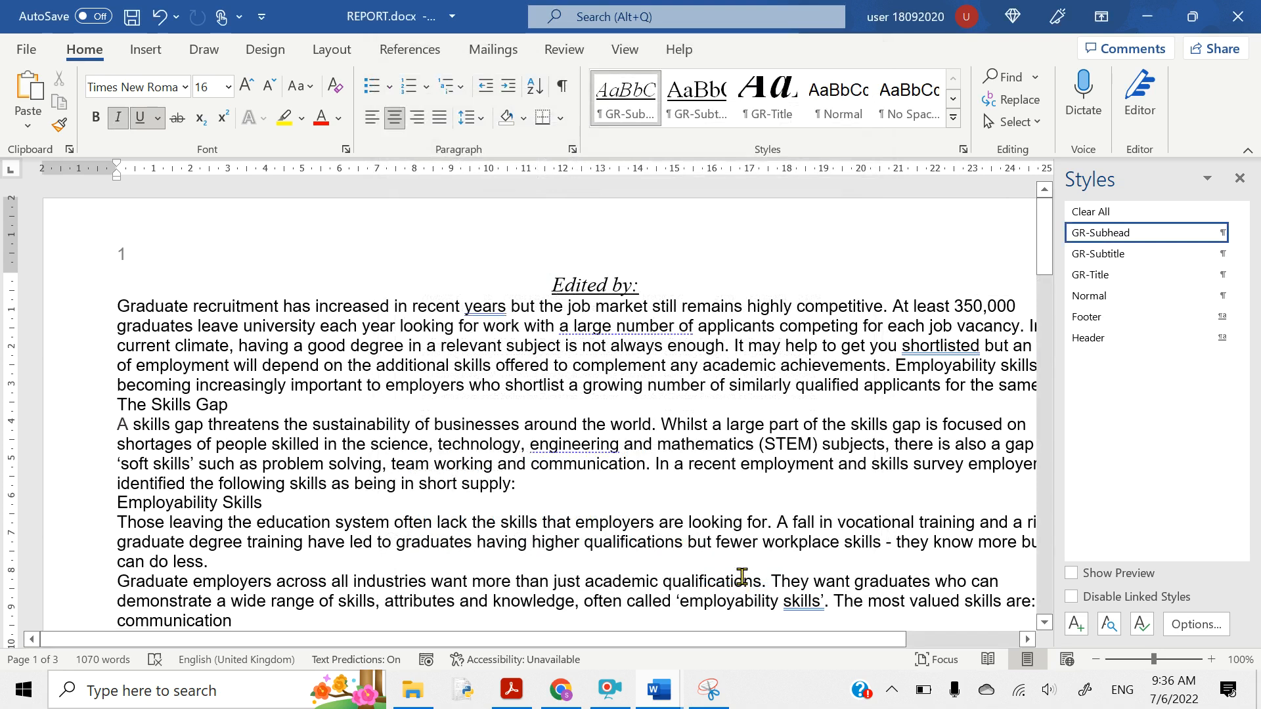
pyautogui.click(1073, 634)
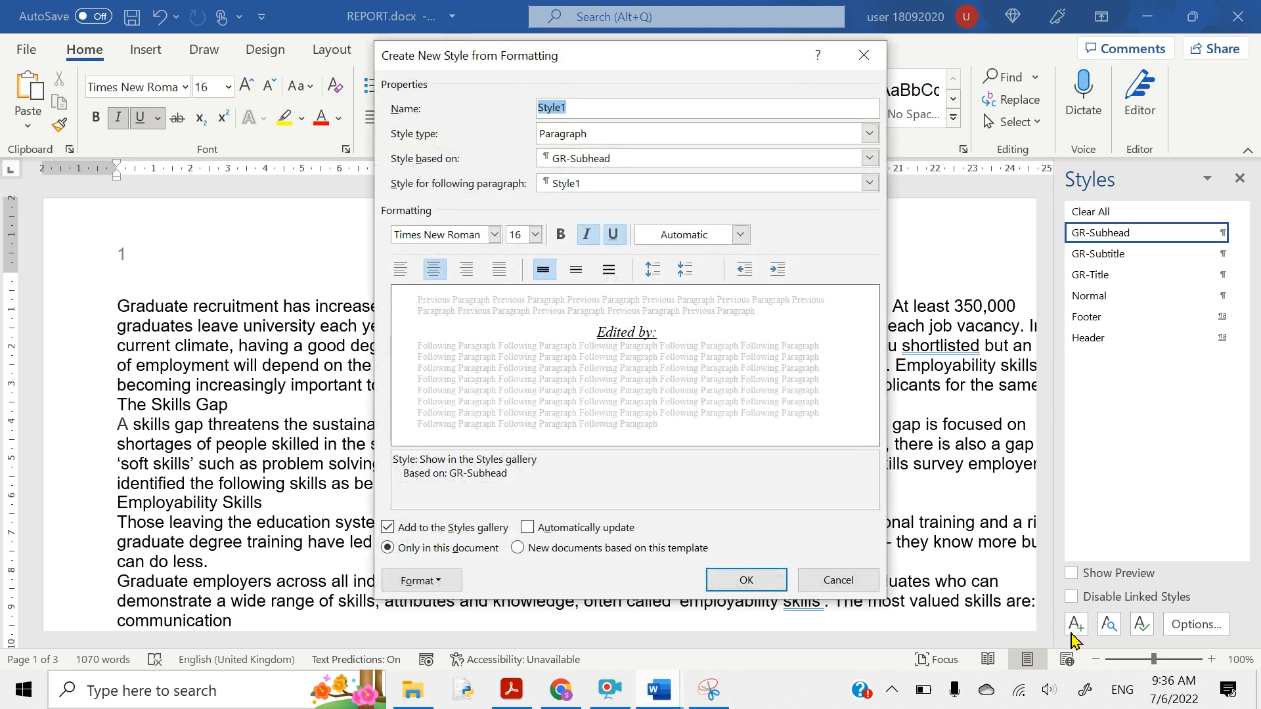
pyautogui.click(498, 696)
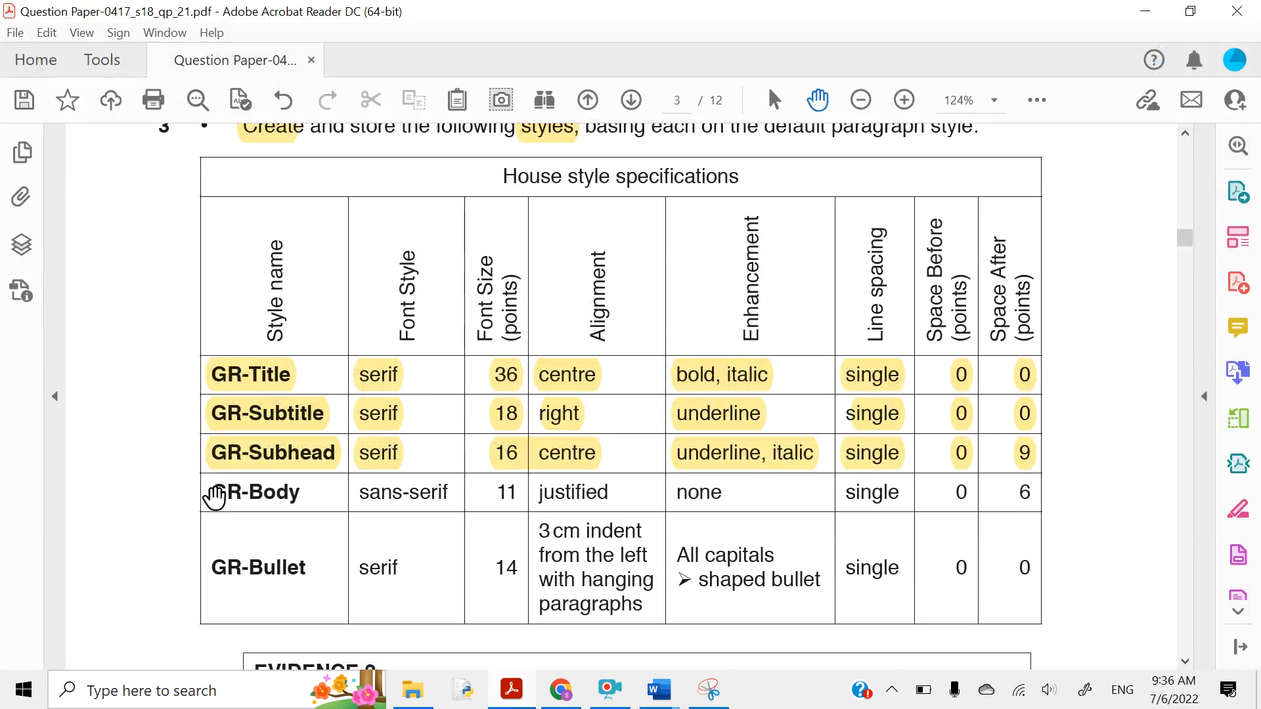
# - Highlight GR-Body, sans-serif and the remaining GR-Body row values, then return to Word
pyautogui.moveTo(214, 494); pyautogui.dragTo(306, 494)
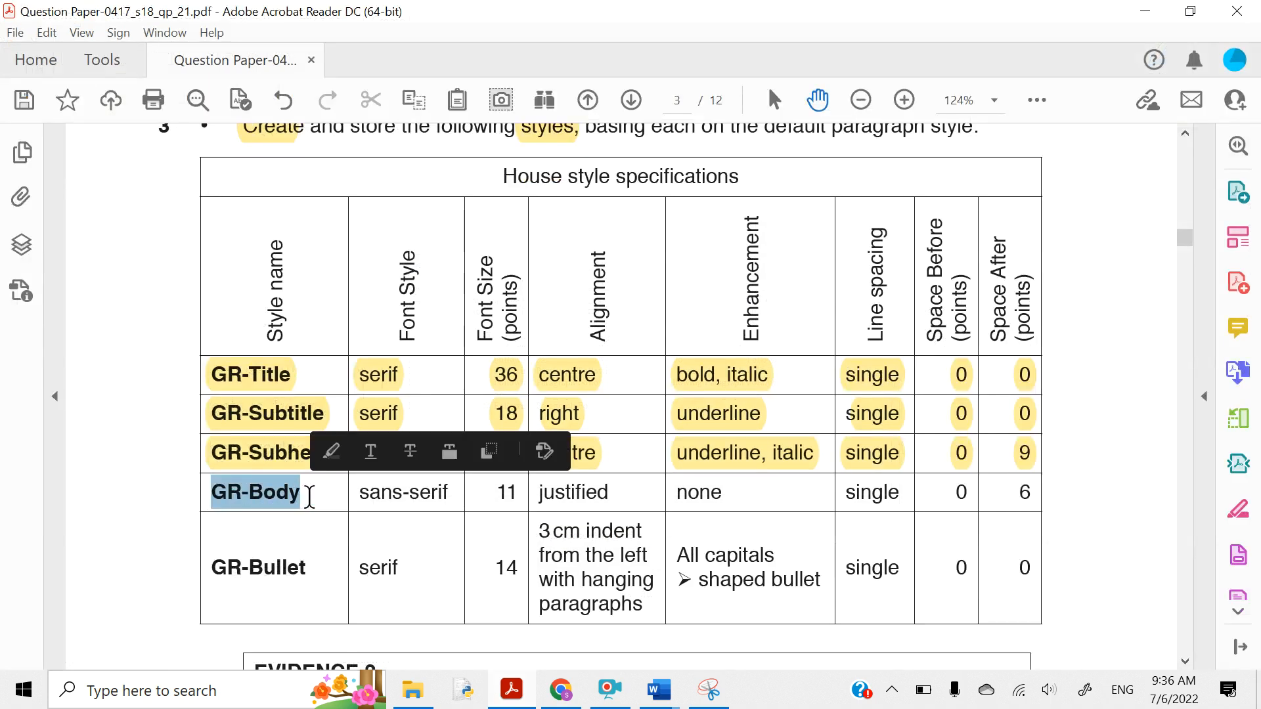
pyautogui.click(331, 451)
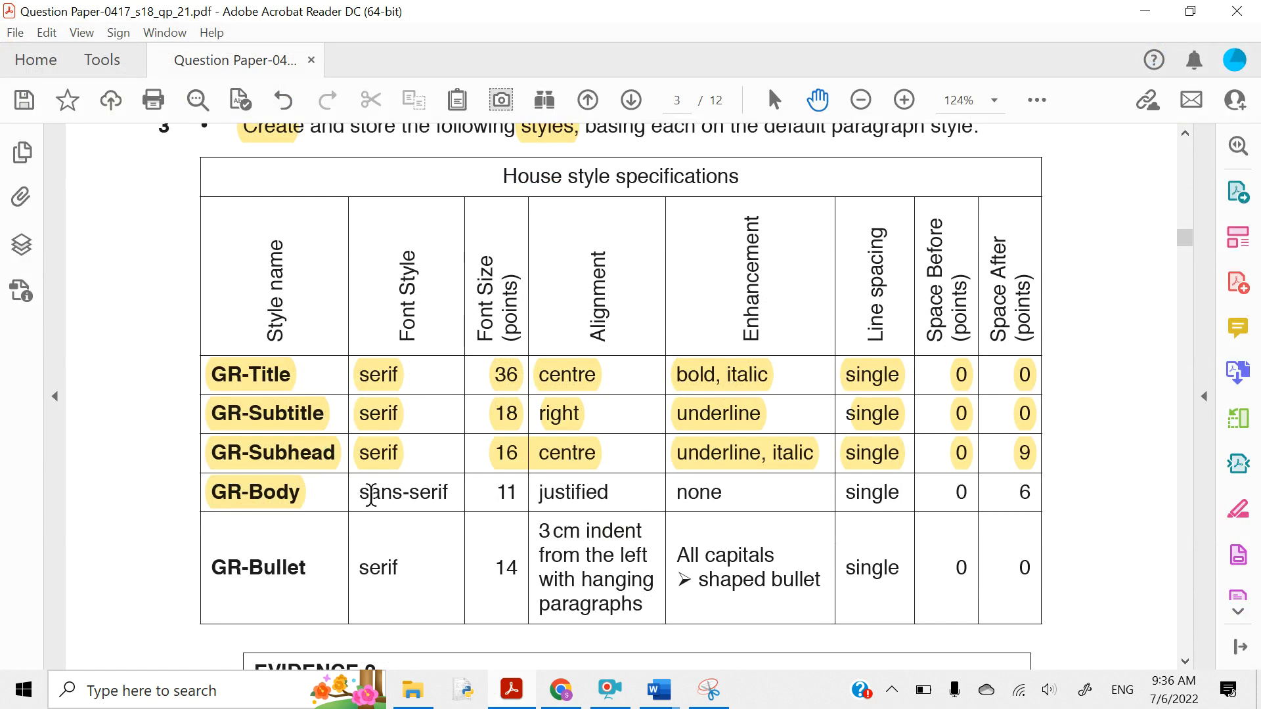
pyautogui.moveTo(361, 493); pyautogui.dragTo(449, 493)
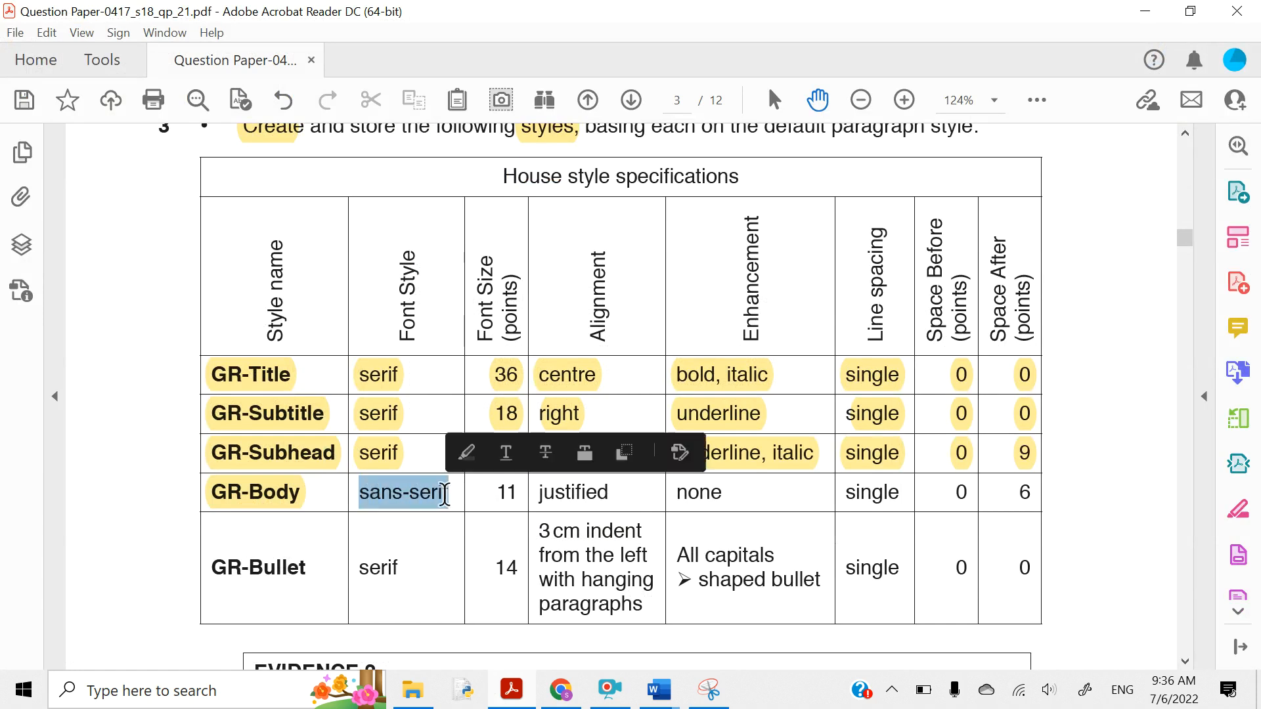
pyautogui.click(465, 453)
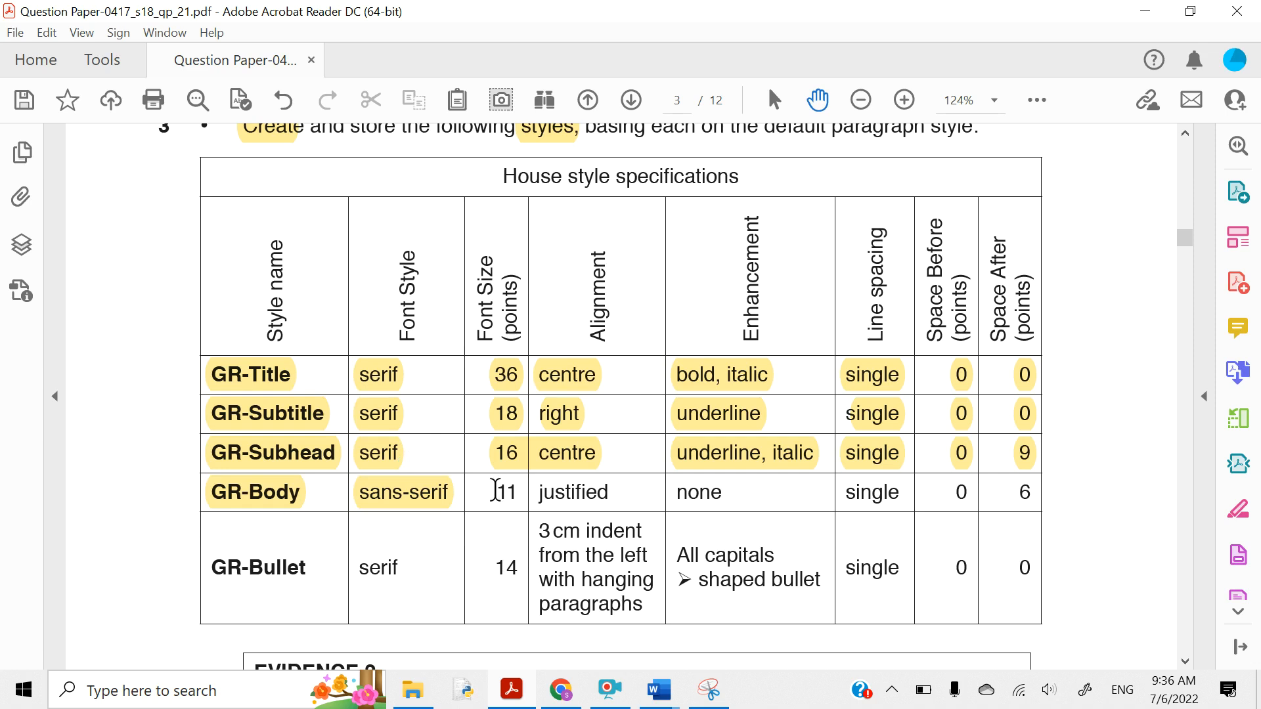
pyautogui.moveTo(496, 490); pyautogui.dragTo(961, 497)
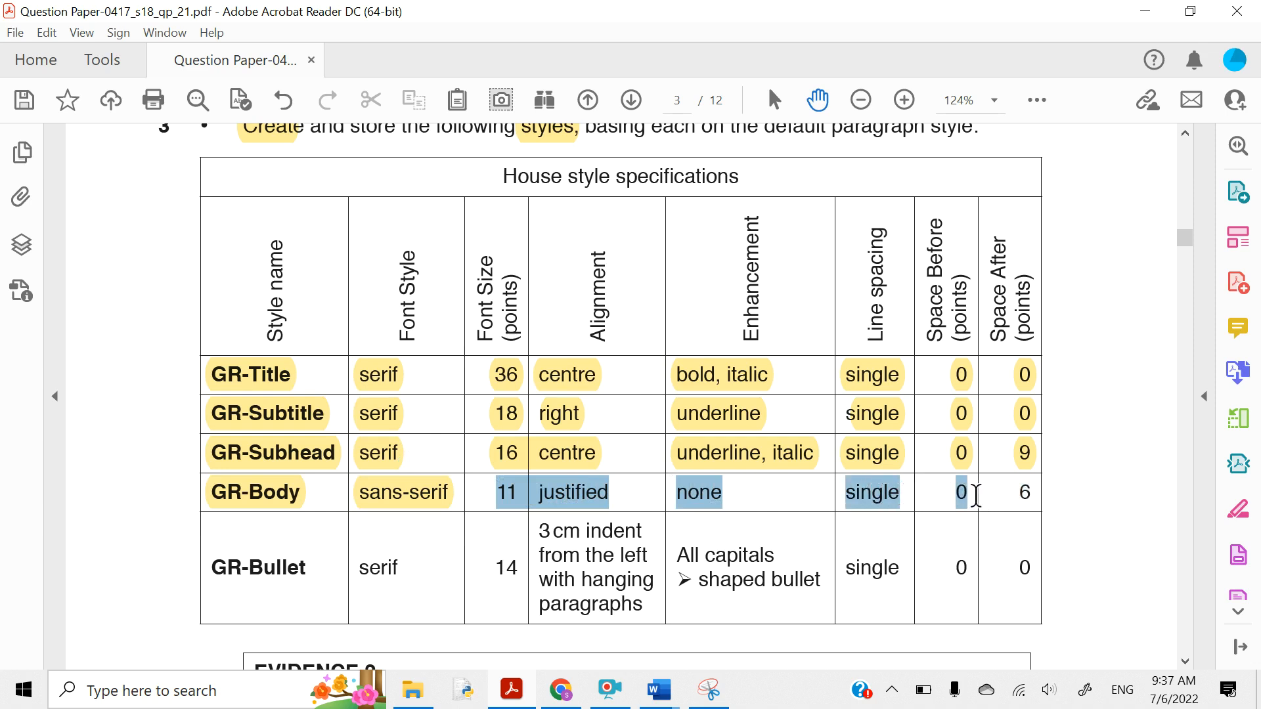
pyautogui.moveTo(976, 496); pyautogui.dragTo(1026, 493)
pyautogui.click(936, 463)
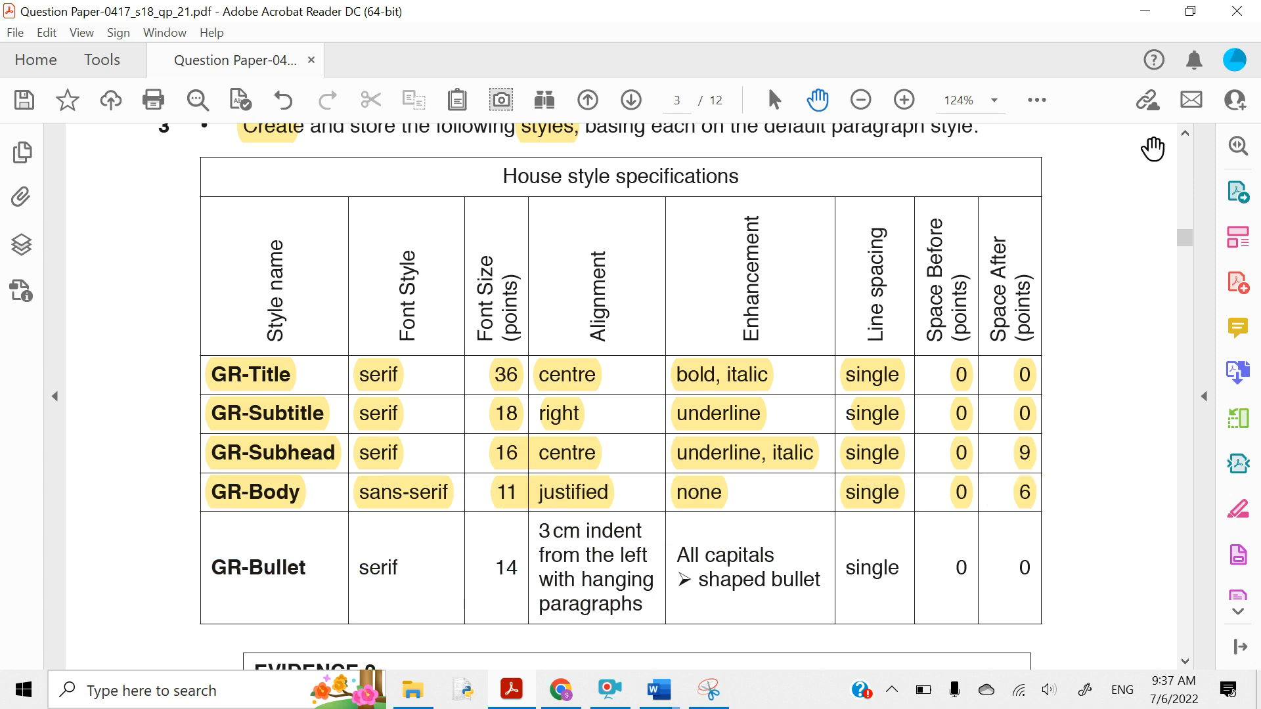
pyautogui.click(1146, 11)
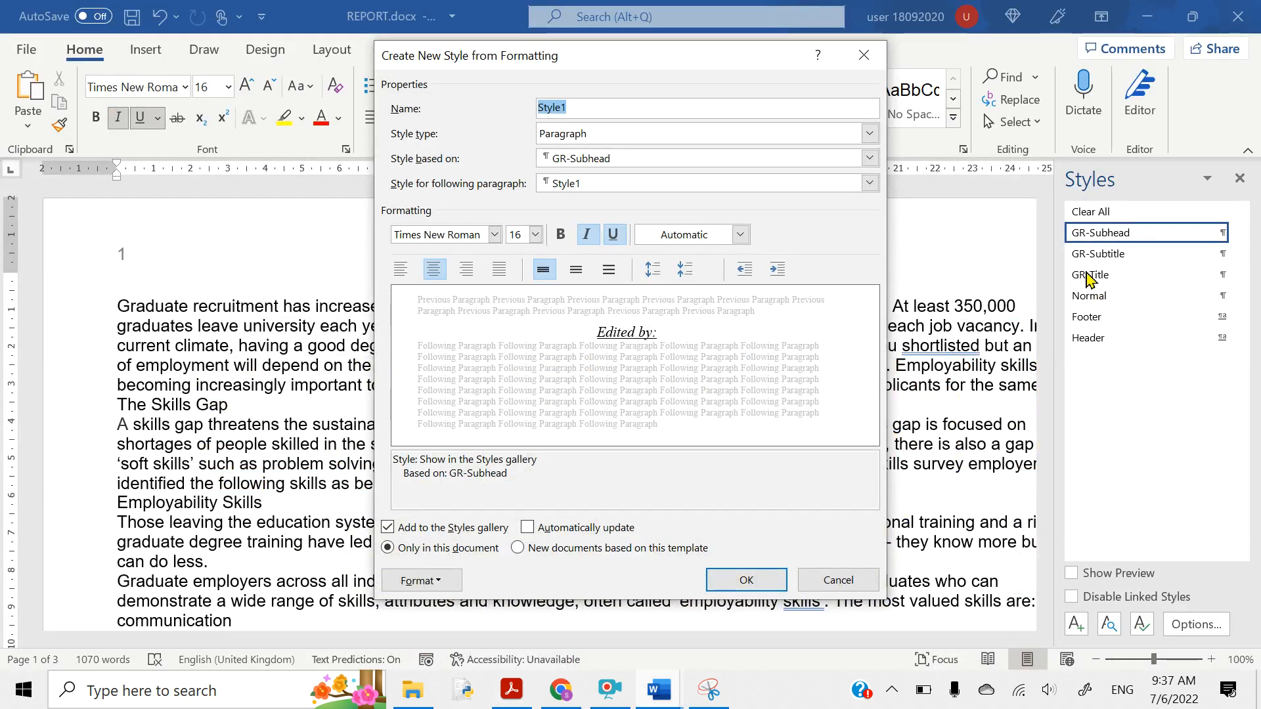
# - Discard the unnamed new style and open GR-Subhead's paragraph settings for modification
pyautogui.click(864, 59)
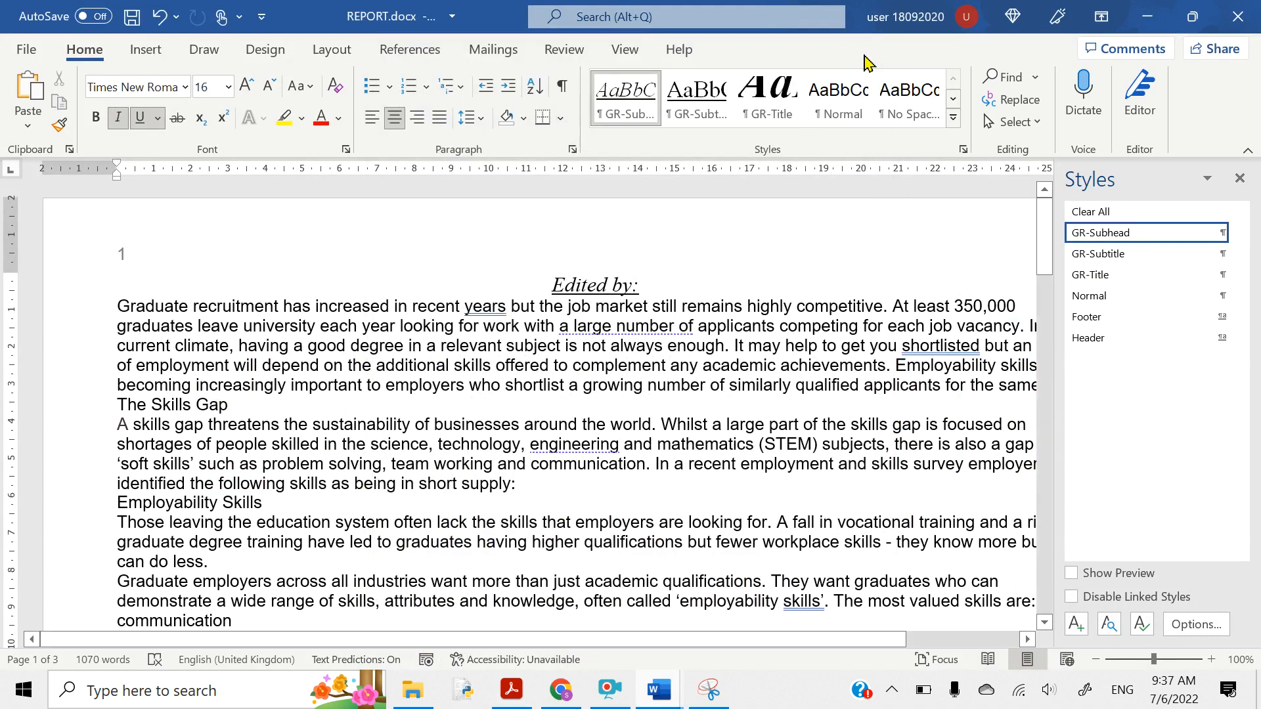
pyautogui.rightClick(1096, 236)
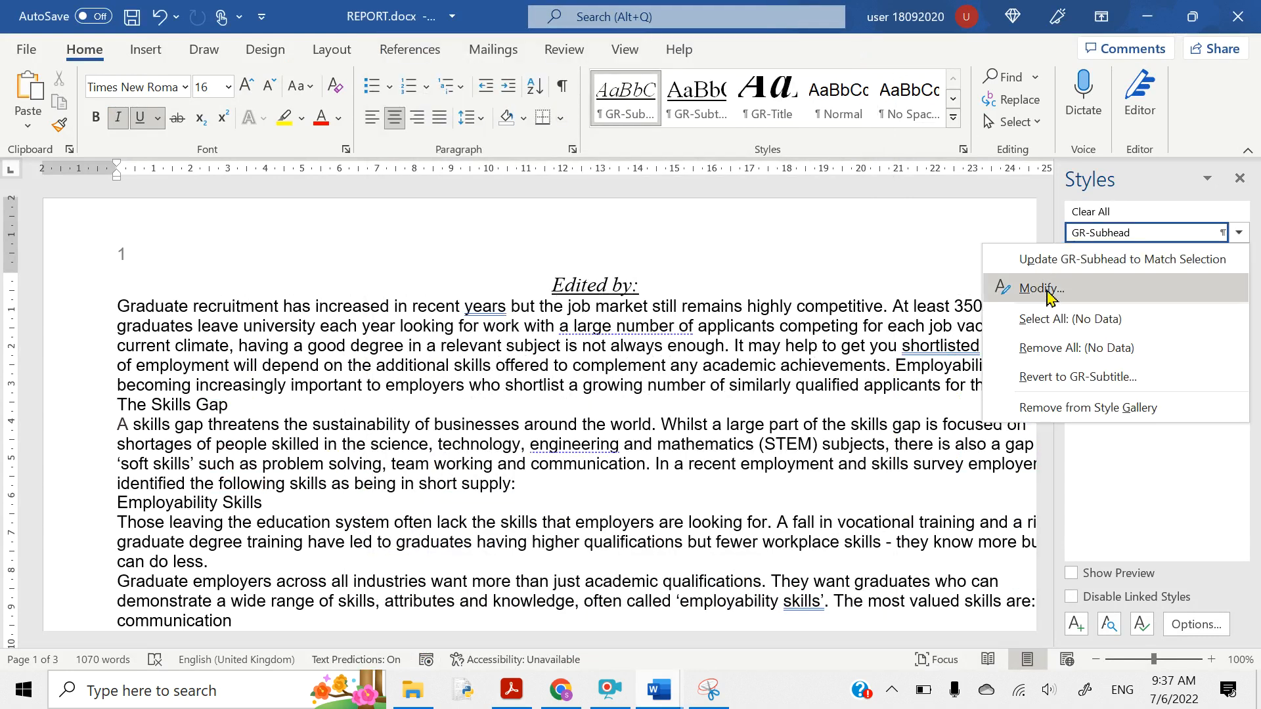
pyautogui.click(1023, 289)
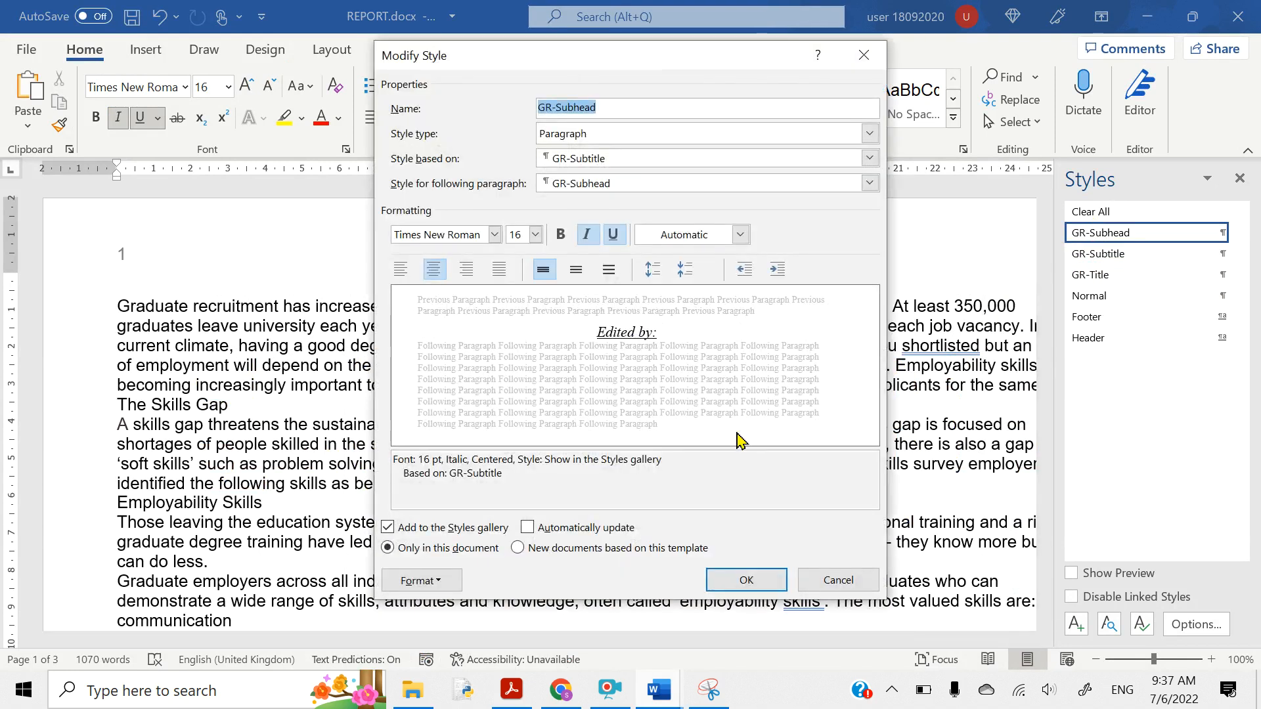
pyautogui.click(421, 580)
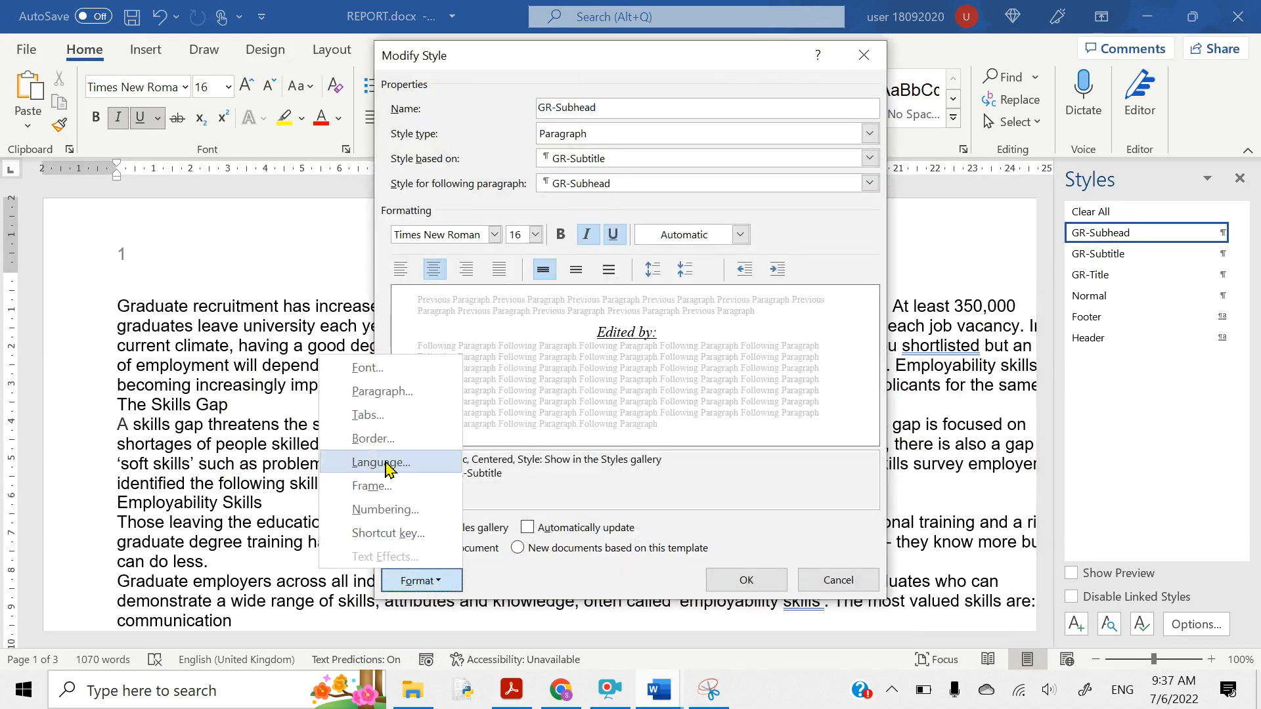
pyautogui.click(360, 401)
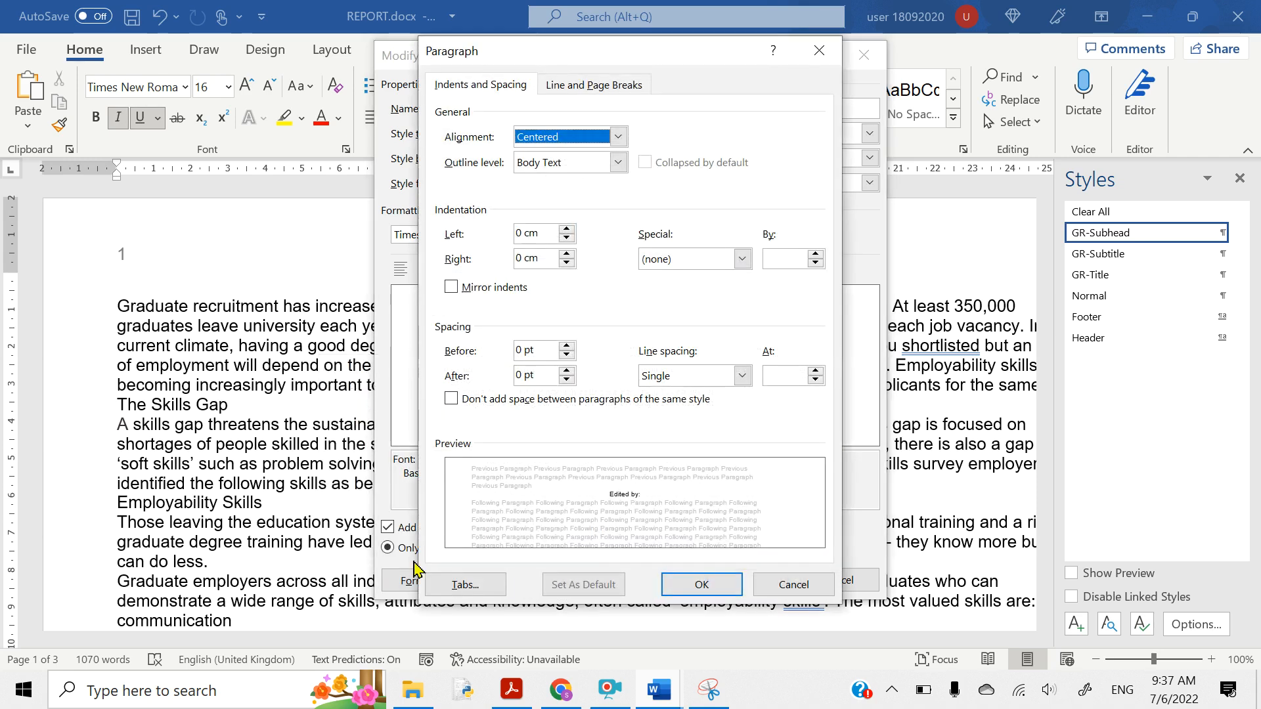
# - Set GR-Subhead's space after to 9 pt, as the specifications require, and save the style
pyautogui.click(510, 698)
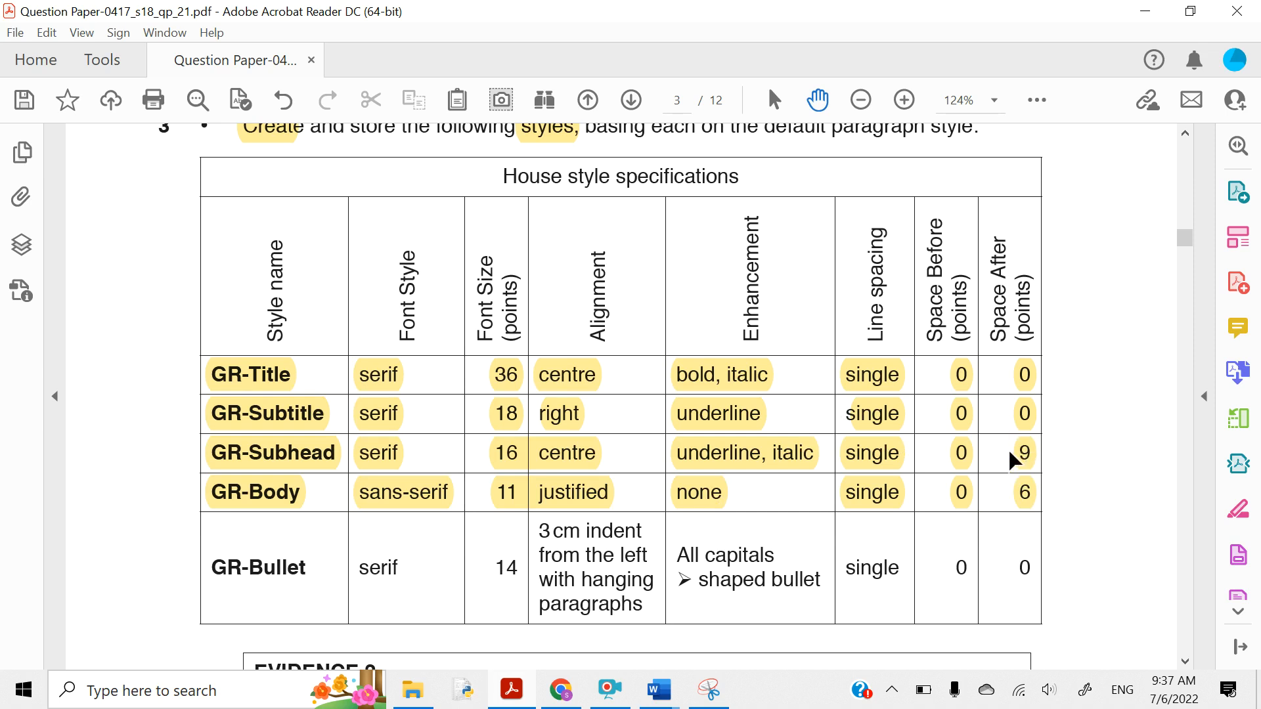
pyautogui.click(1145, 12)
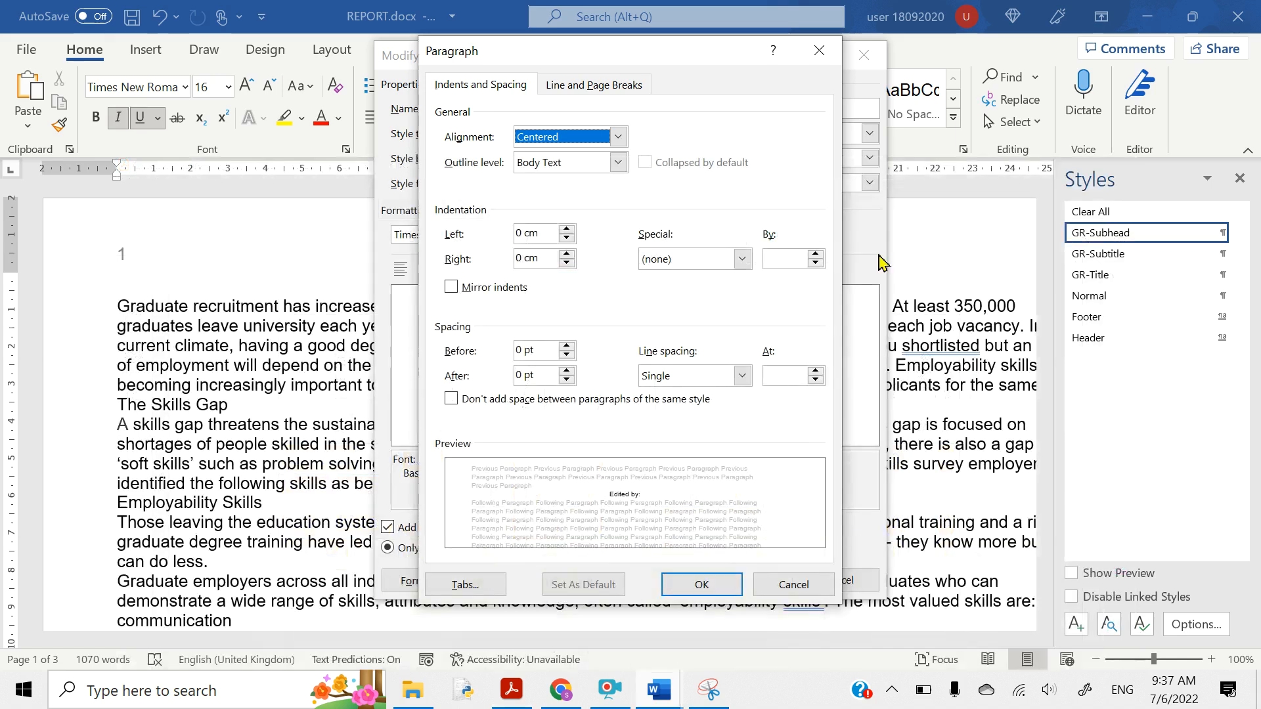
pyautogui.click(569, 375)
pyautogui.click(567, 371)
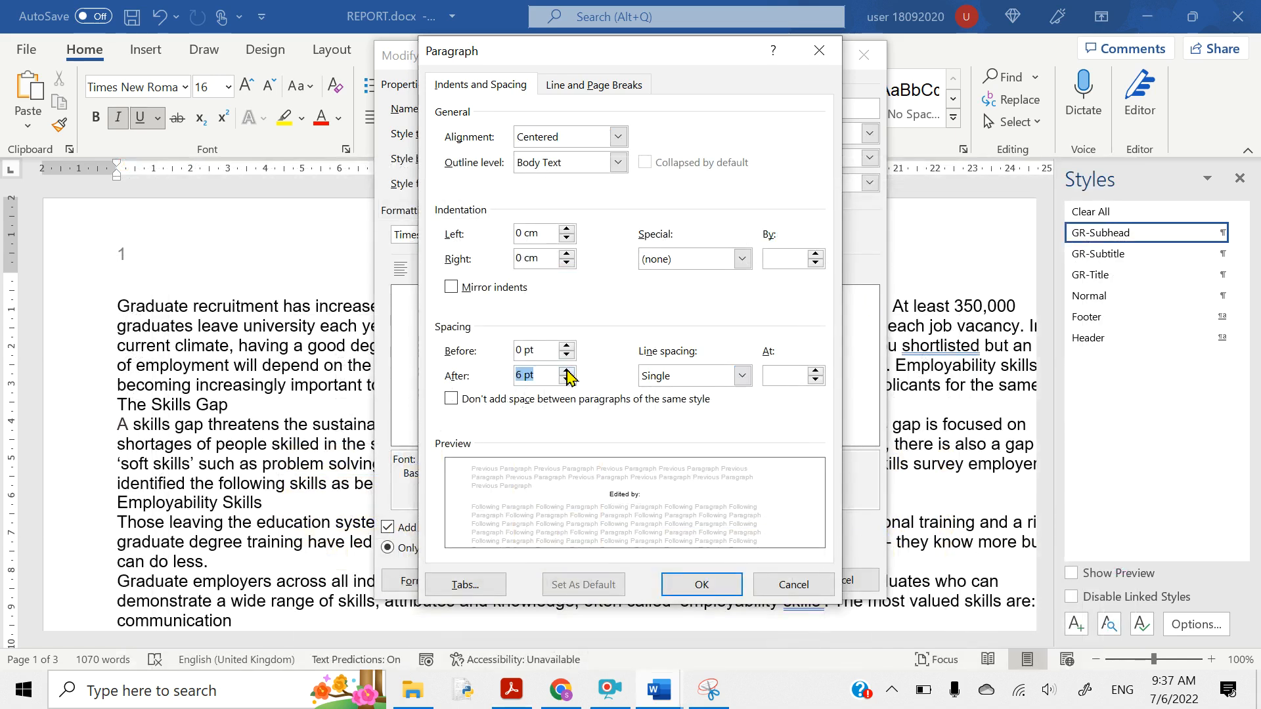
pyautogui.click(529, 374)
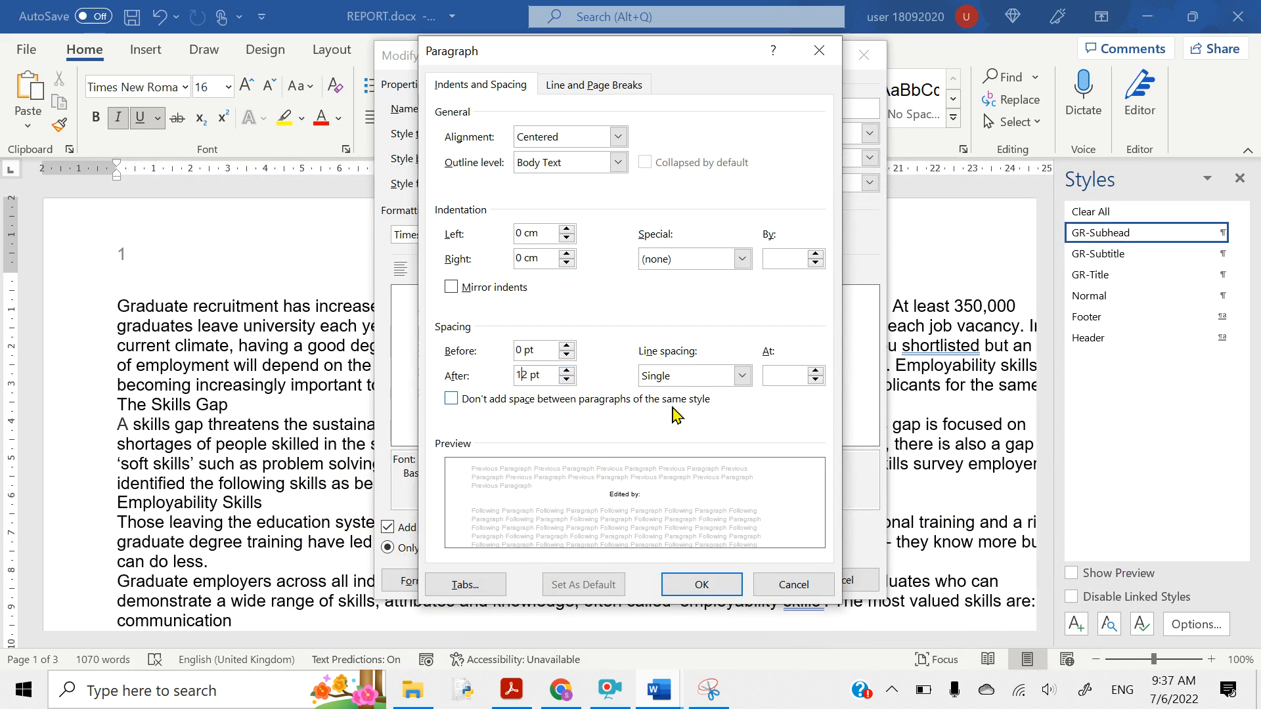
pyautogui.click(520, 374)
pyautogui.press('BackSpace')
pyautogui.write('9')
pyautogui.press('Return')
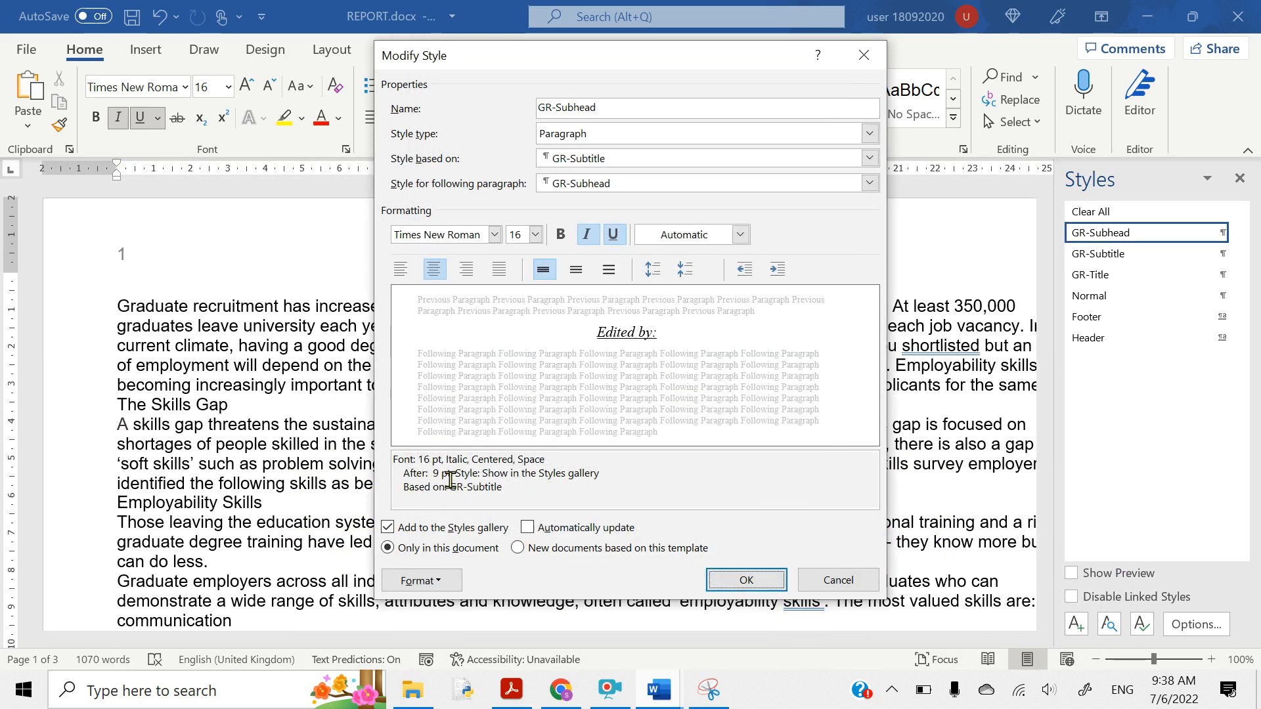
pyautogui.click(736, 585)
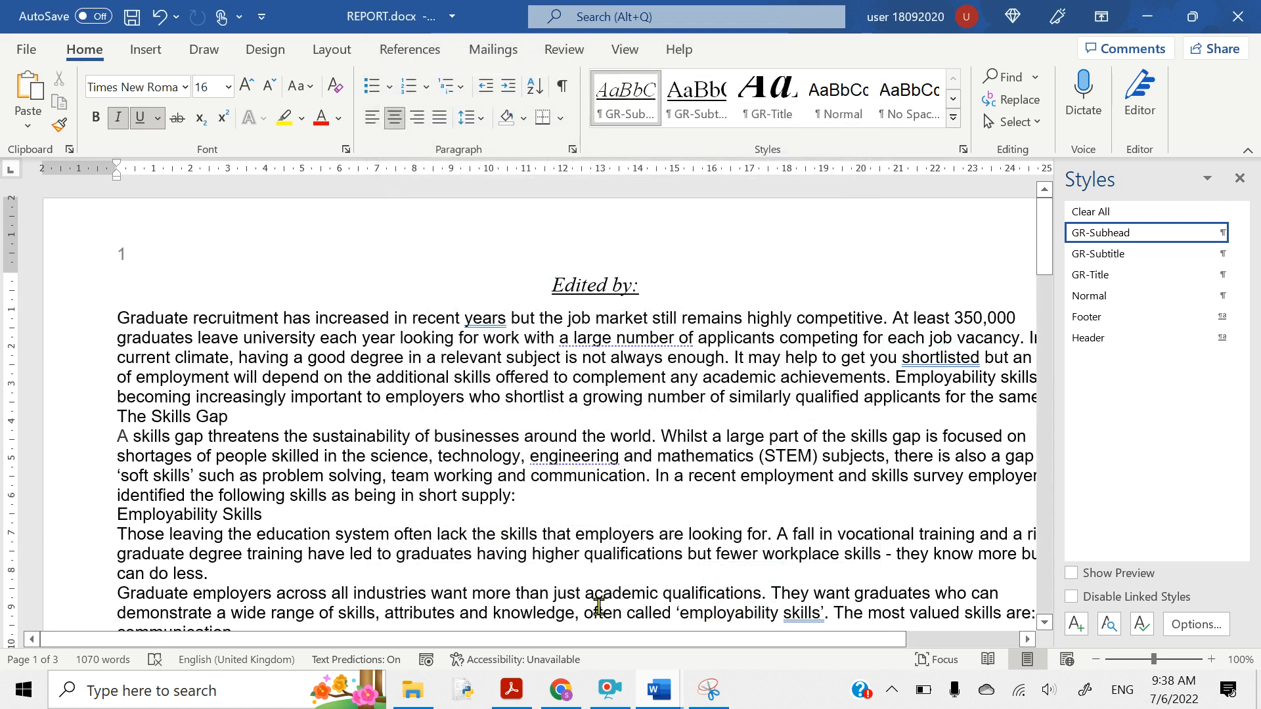
pyautogui.click(500, 691)
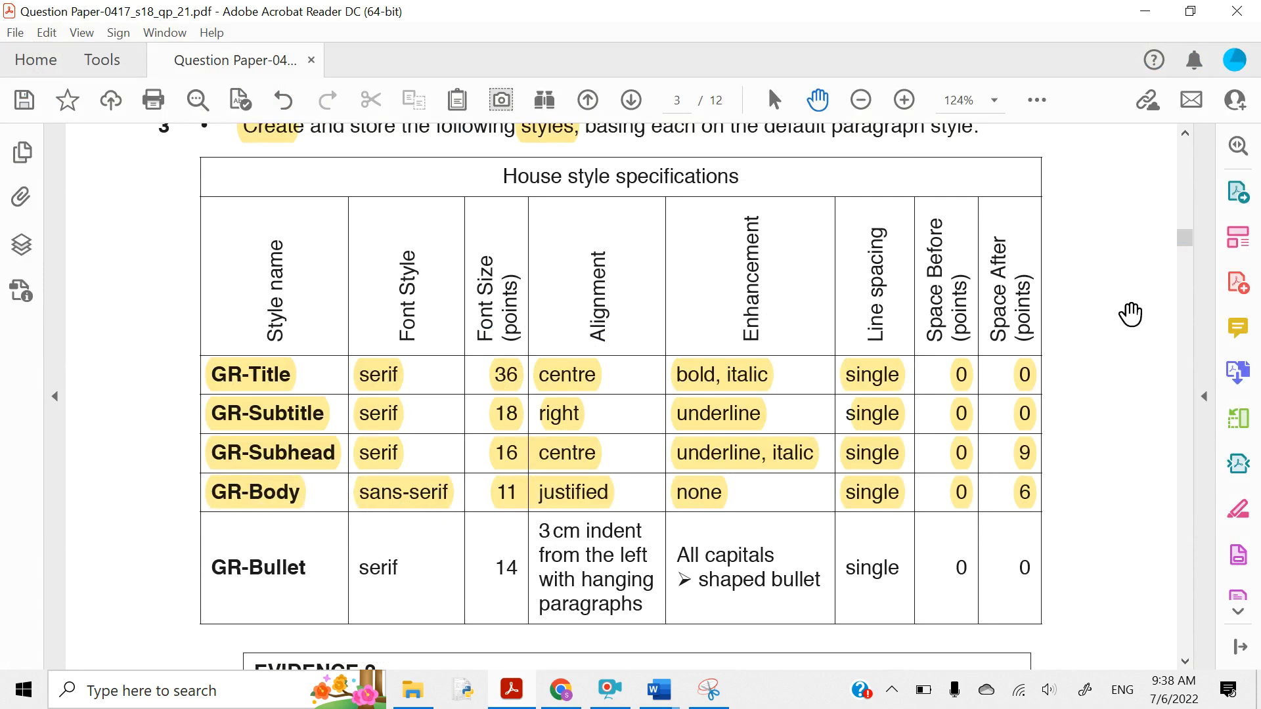
# - Define a new GR-Body style in Arial 11 pt, justified, with italic and underline off
pyautogui.click(1157, 10)
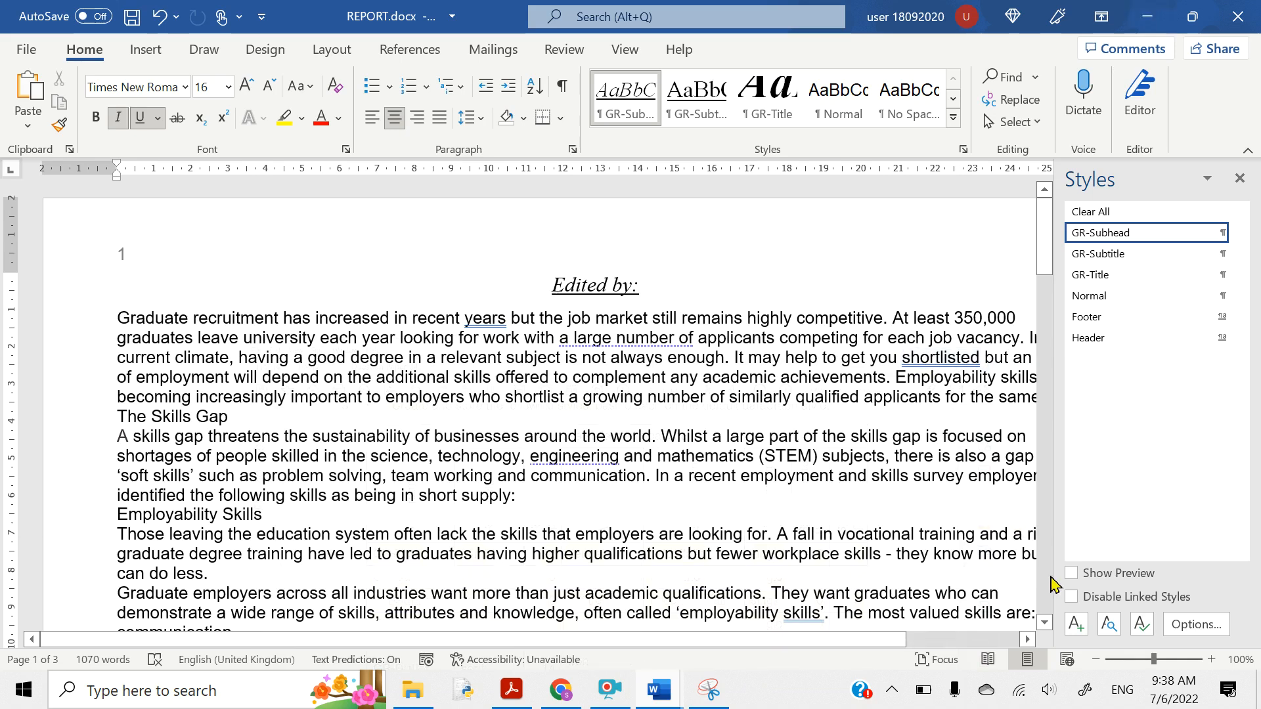
pyautogui.click(1076, 624)
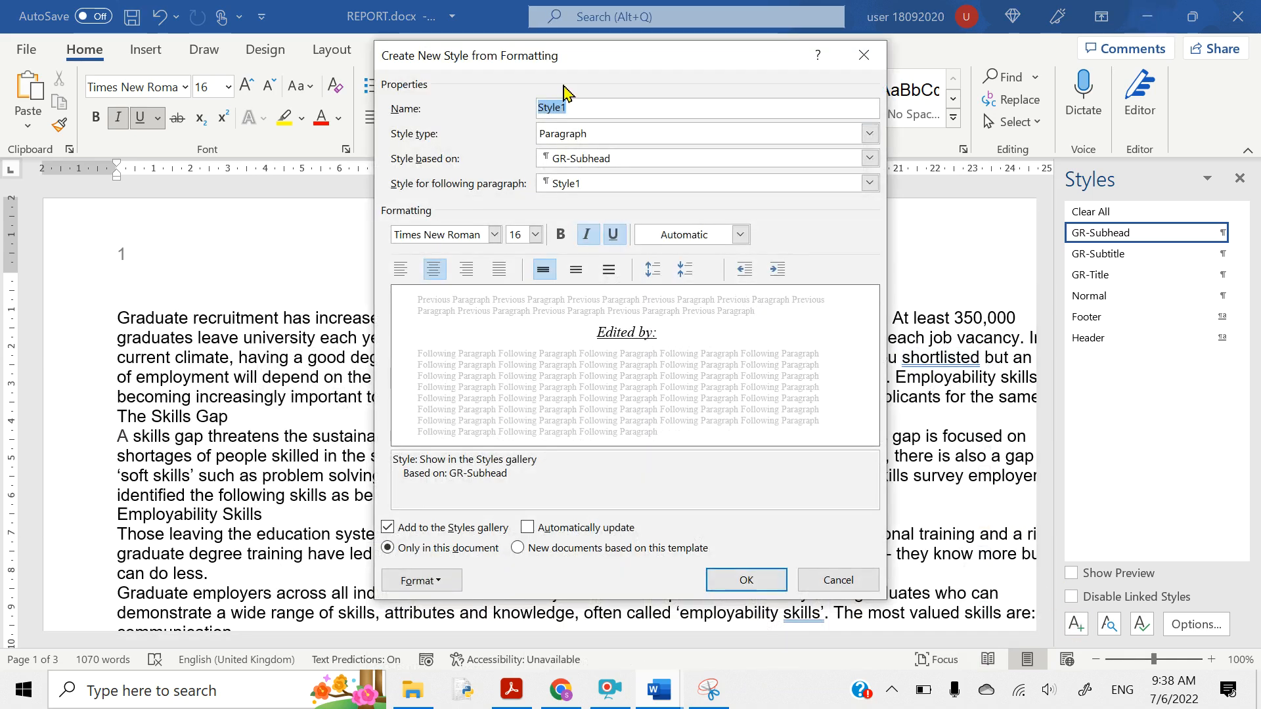
pyautogui.write('GR-Body')
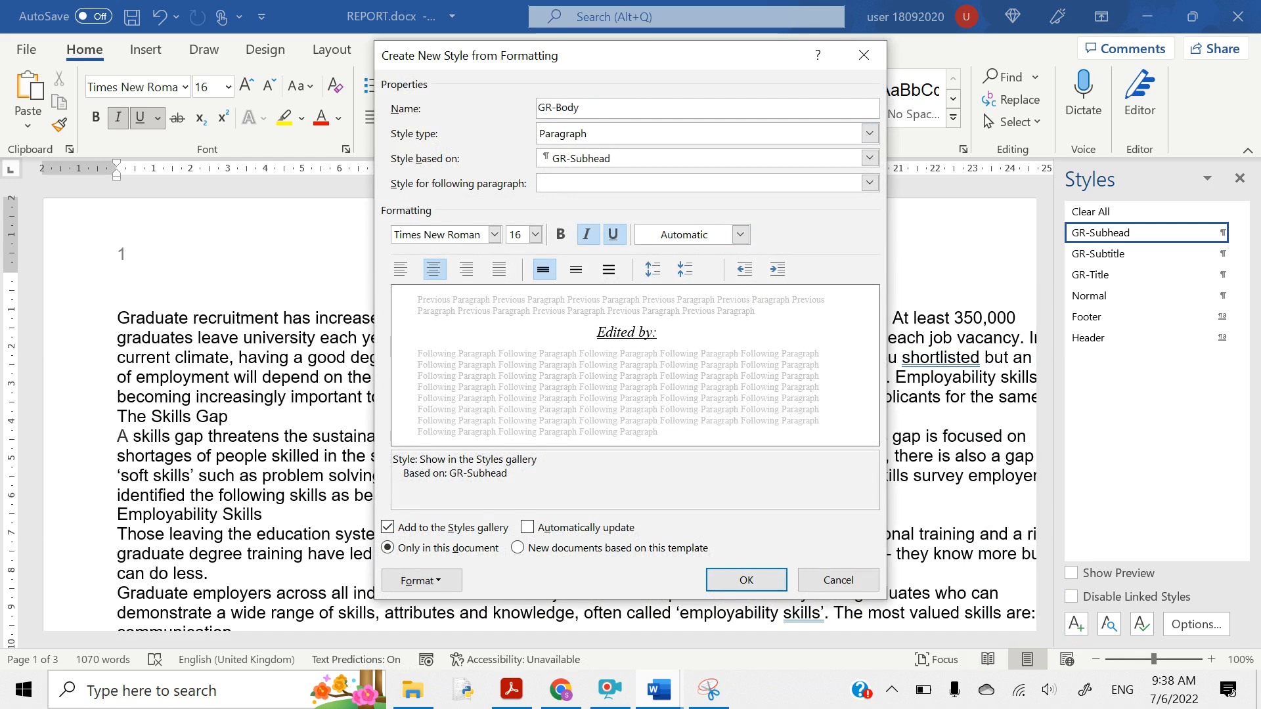
pyautogui.click(437, 235)
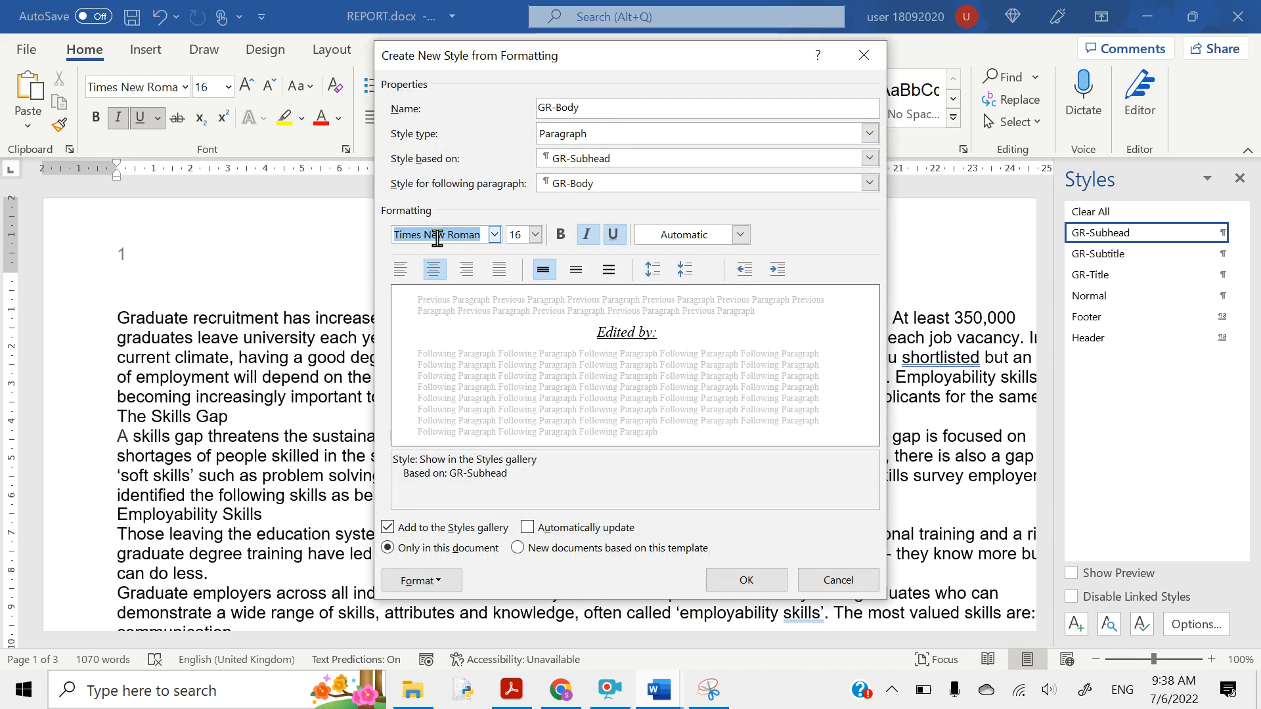
pyautogui.write('Ar')
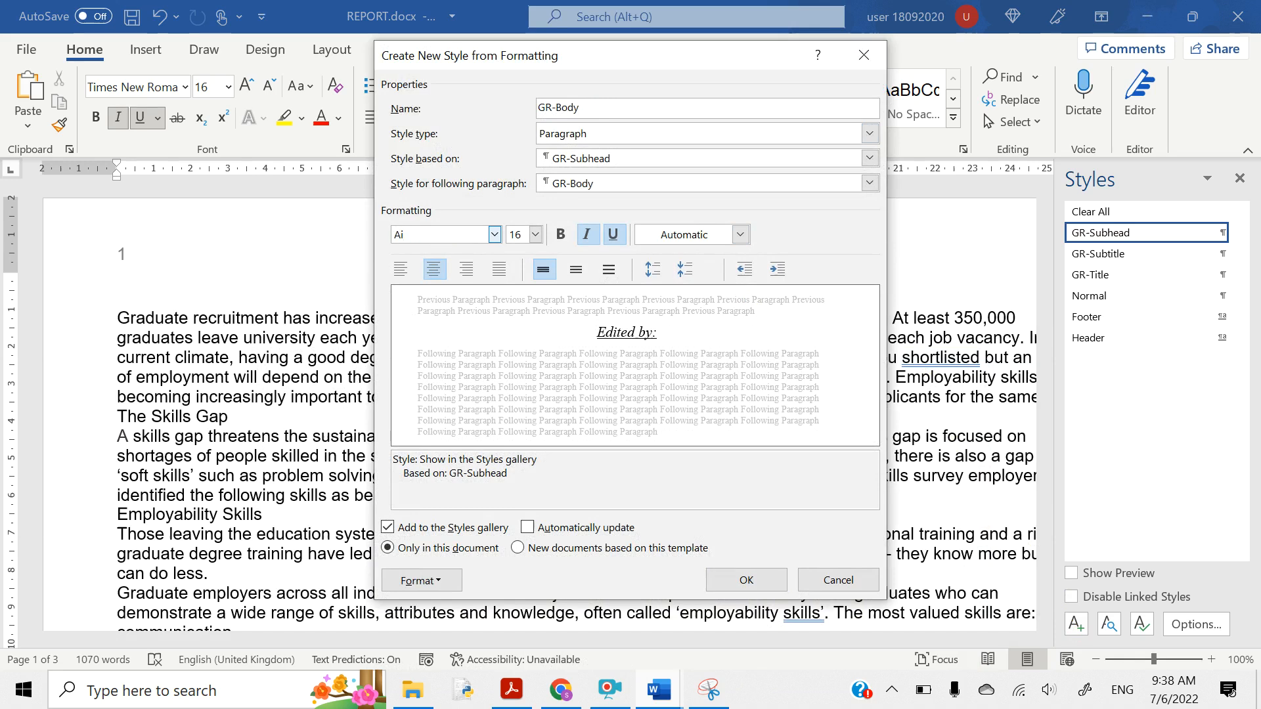
pyautogui.write('ial')
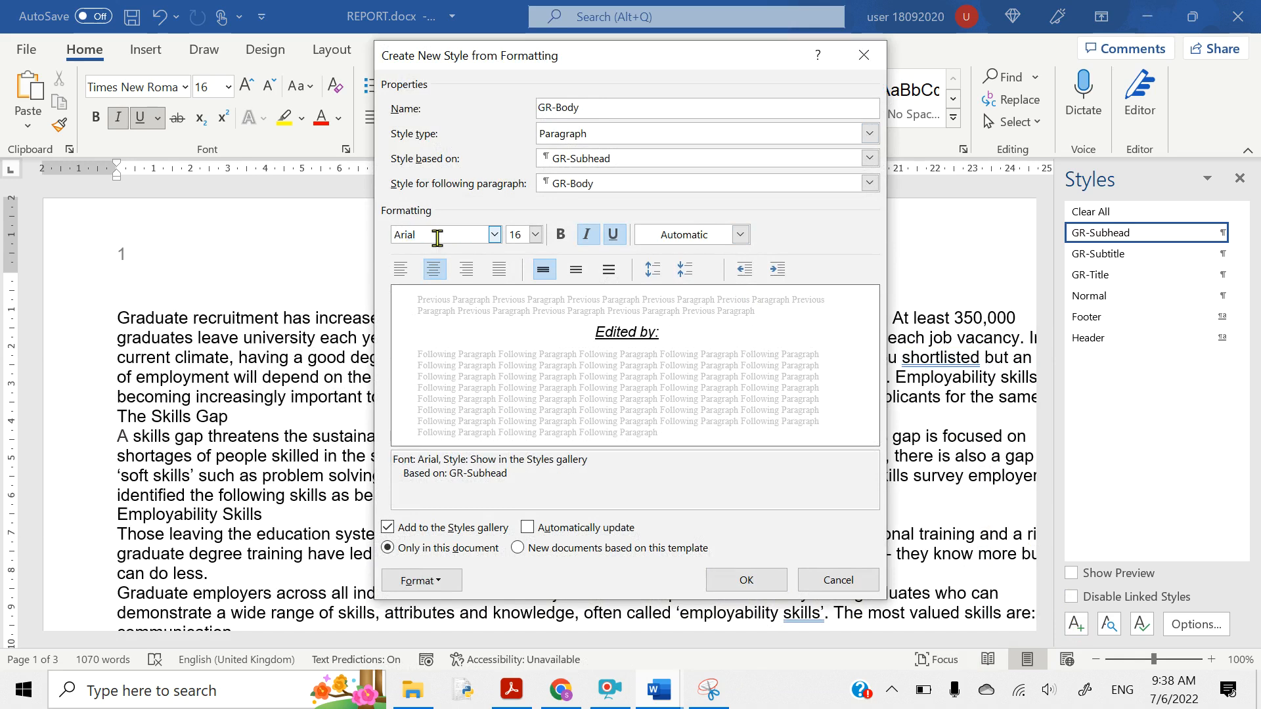
pyautogui.click(518, 235)
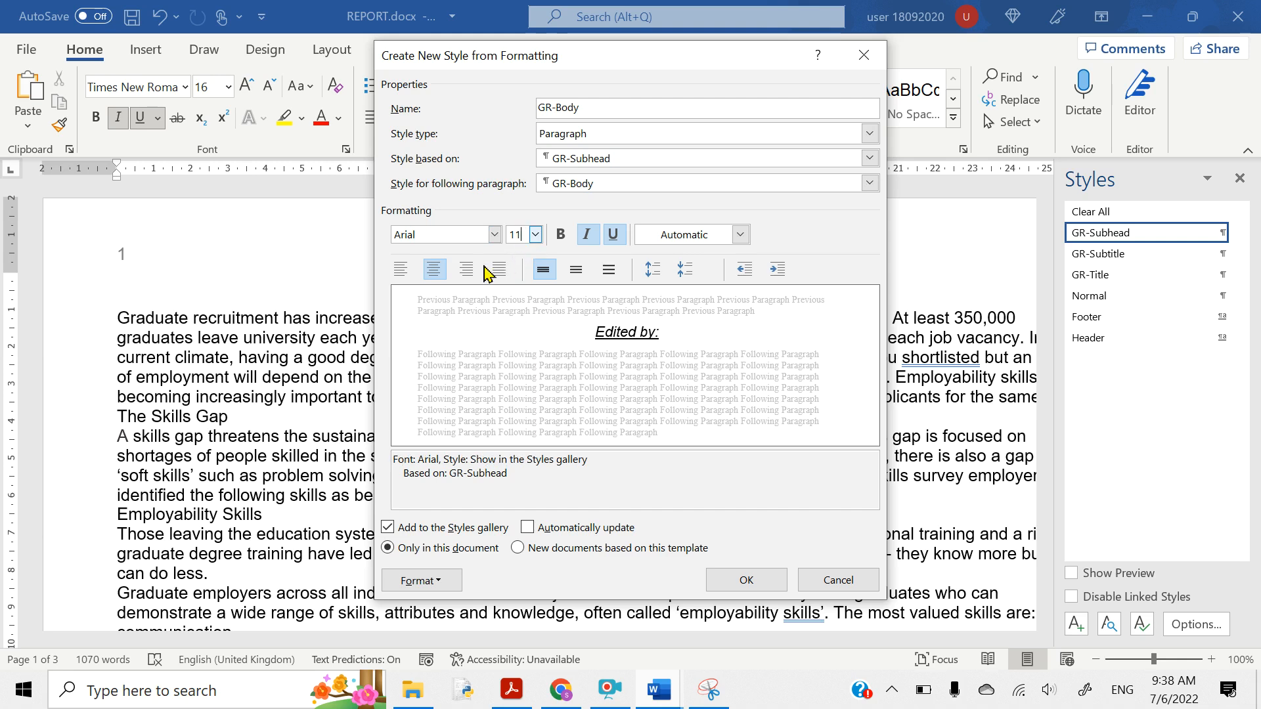
pyautogui.click(503, 276)
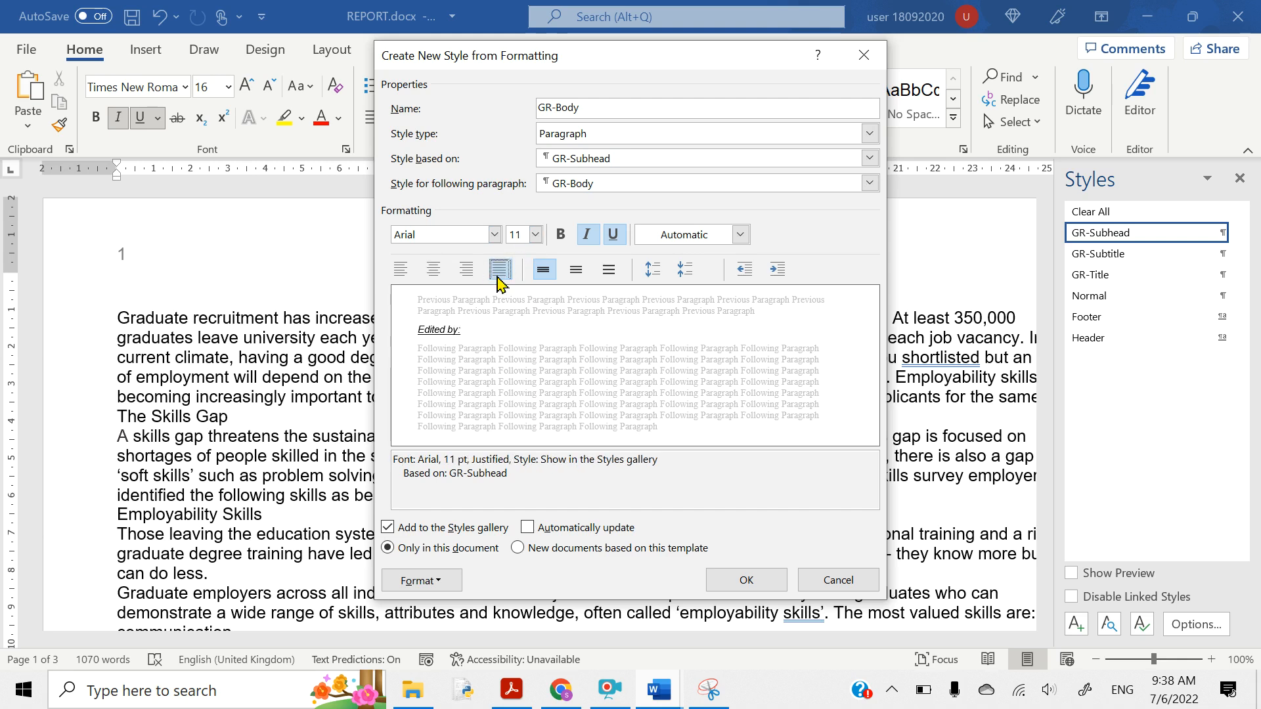
pyautogui.click(587, 236)
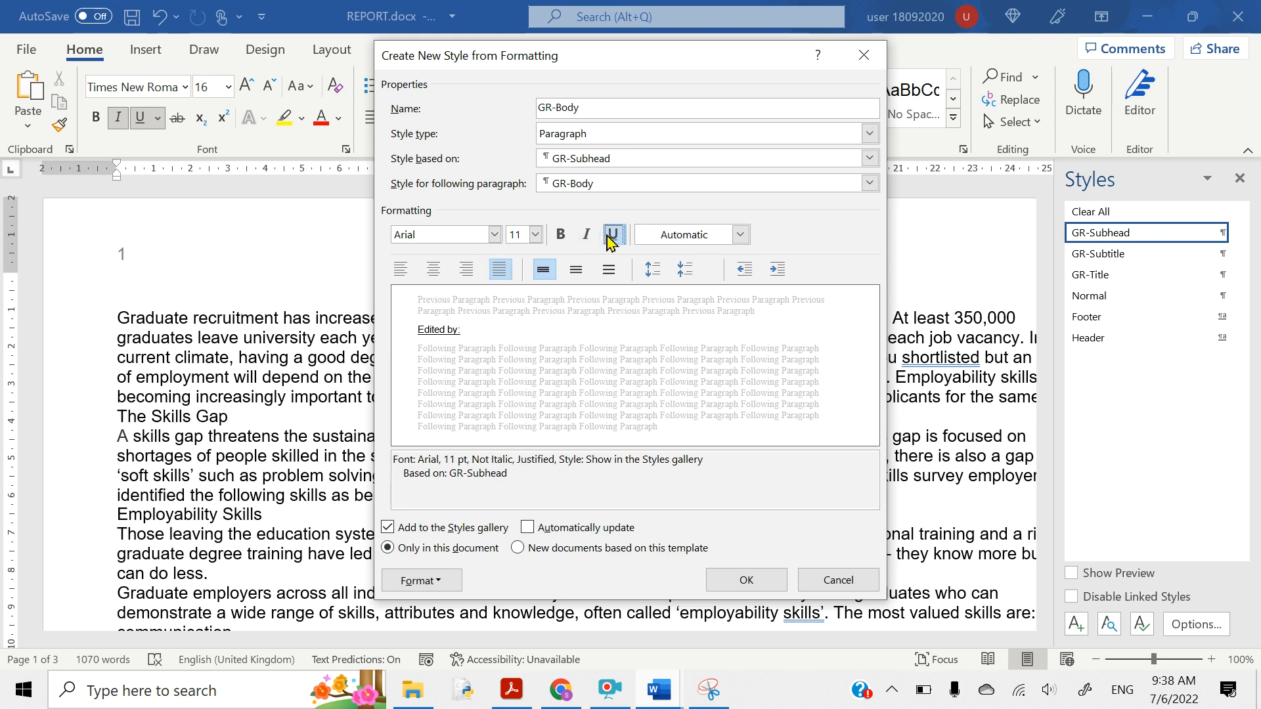
pyautogui.click(610, 238)
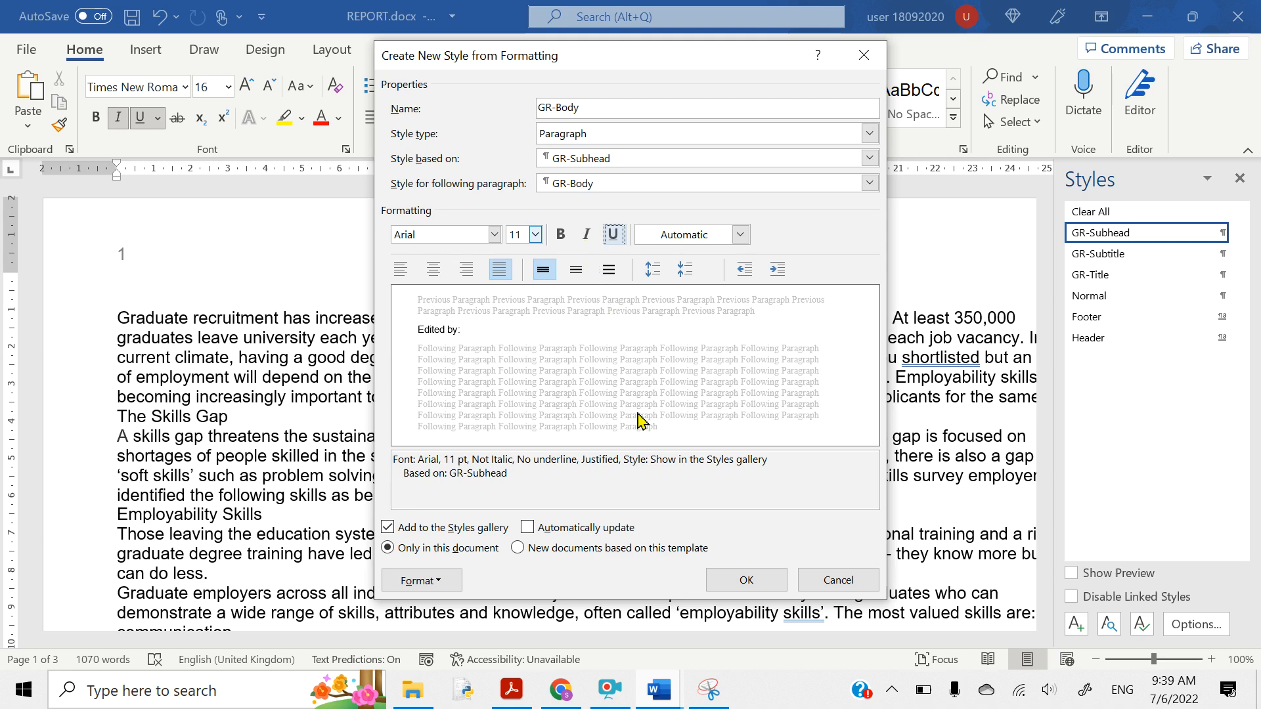
# - Give GR-Body 6 pt space after paragraphs and create the style
pyautogui.click(406, 589)
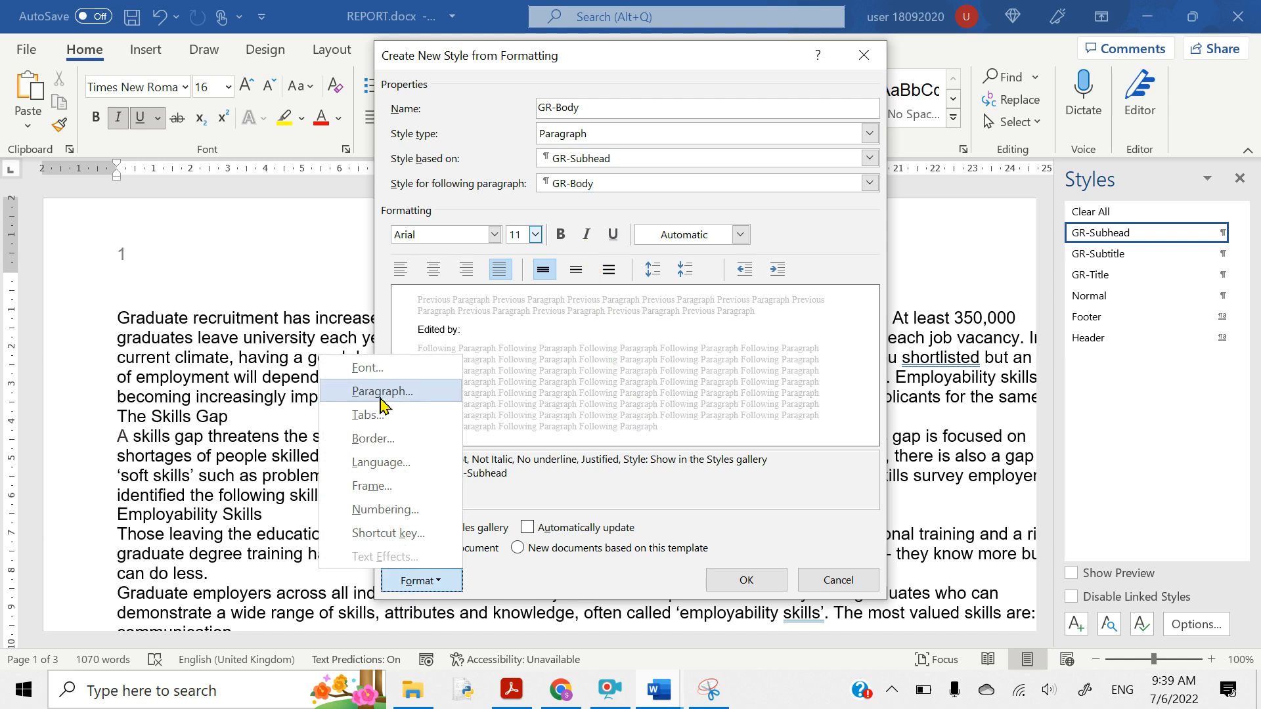
pyautogui.click(382, 394)
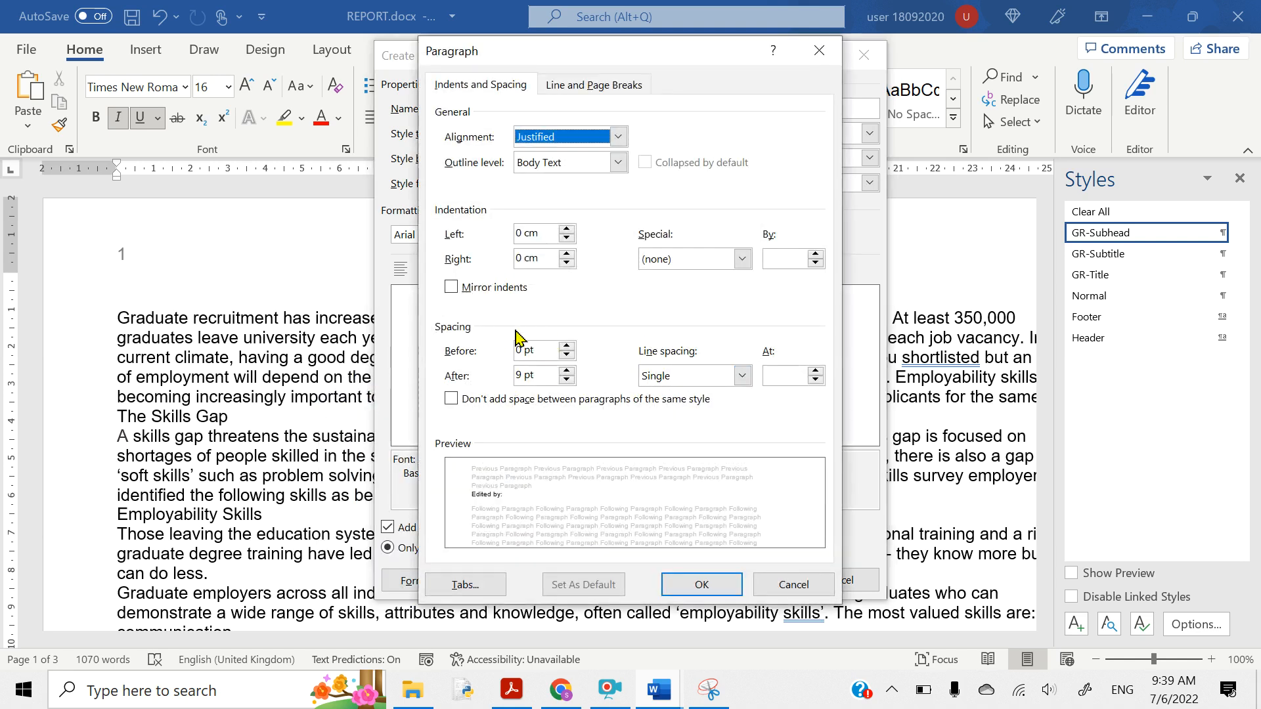
pyautogui.click(521, 378)
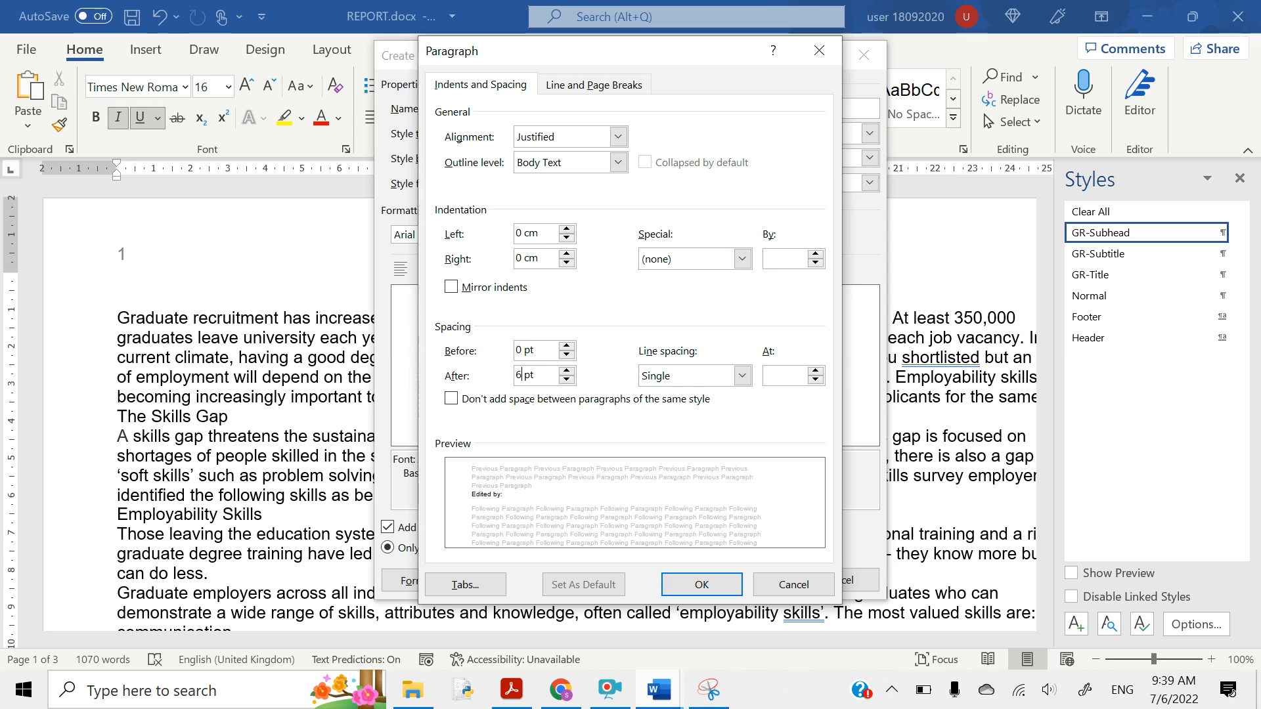
pyautogui.write('6')
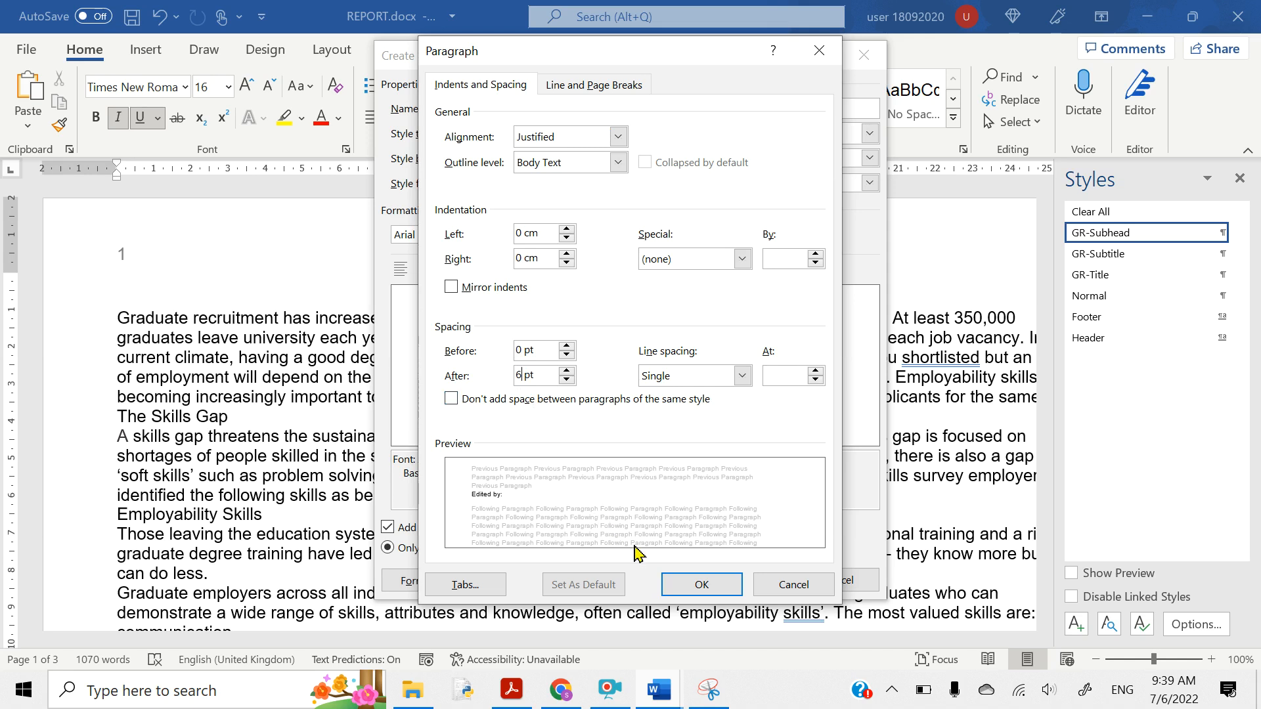
pyautogui.click(699, 584)
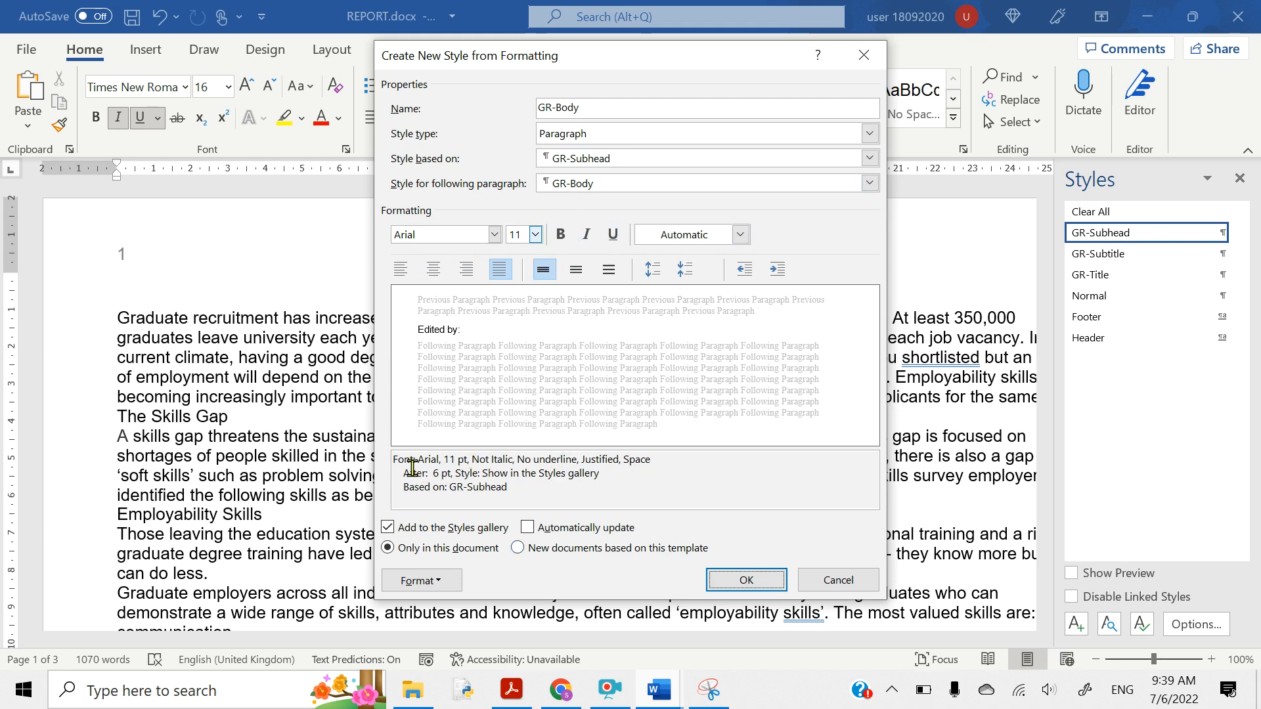
pyautogui.click(744, 582)
pyautogui.click(511, 690)
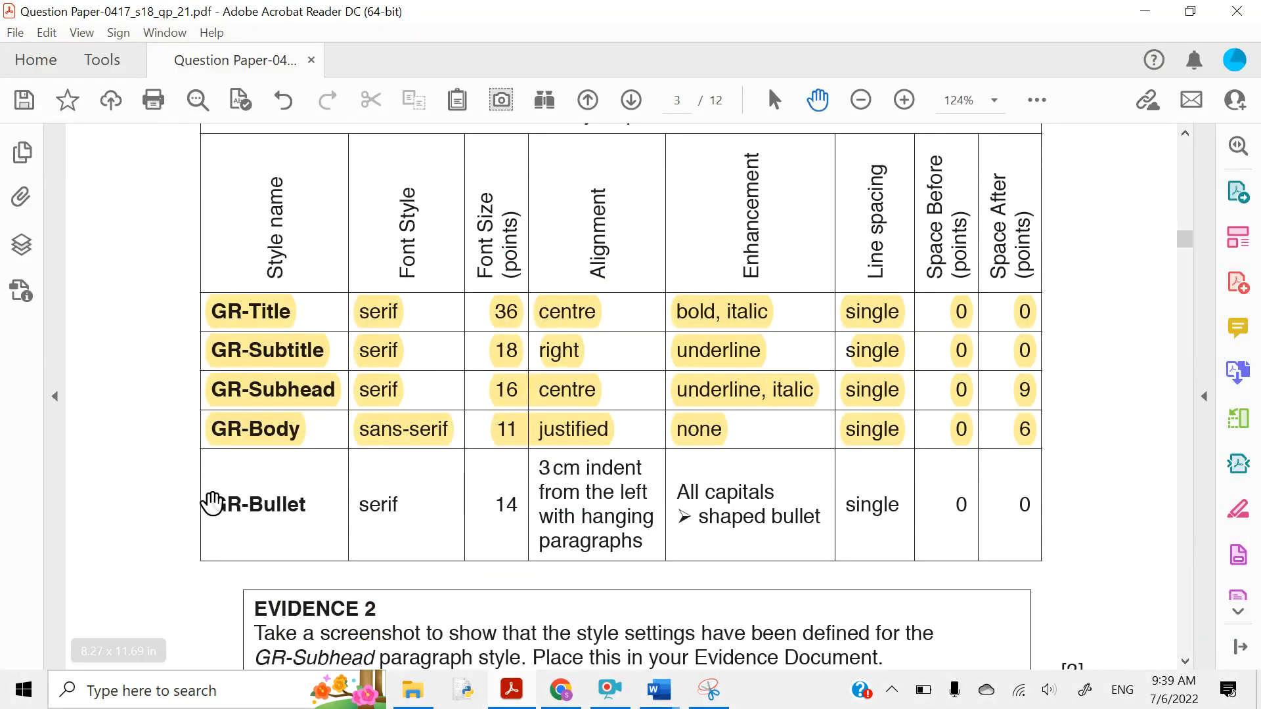
# - Highlight the GR-Bullet name, serif, 14 and 3 cm hanging-indent entries in the table
pyautogui.moveTo(211, 504); pyautogui.dragTo(314, 502)
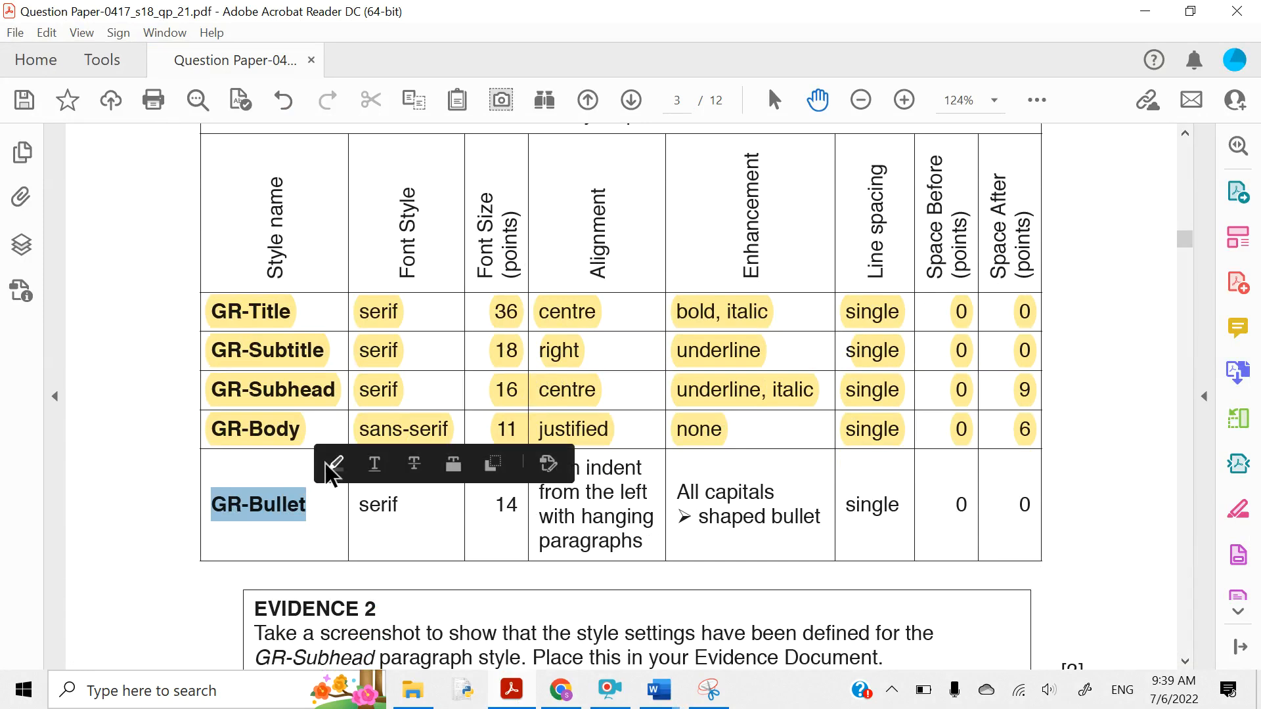
pyautogui.click(336, 464)
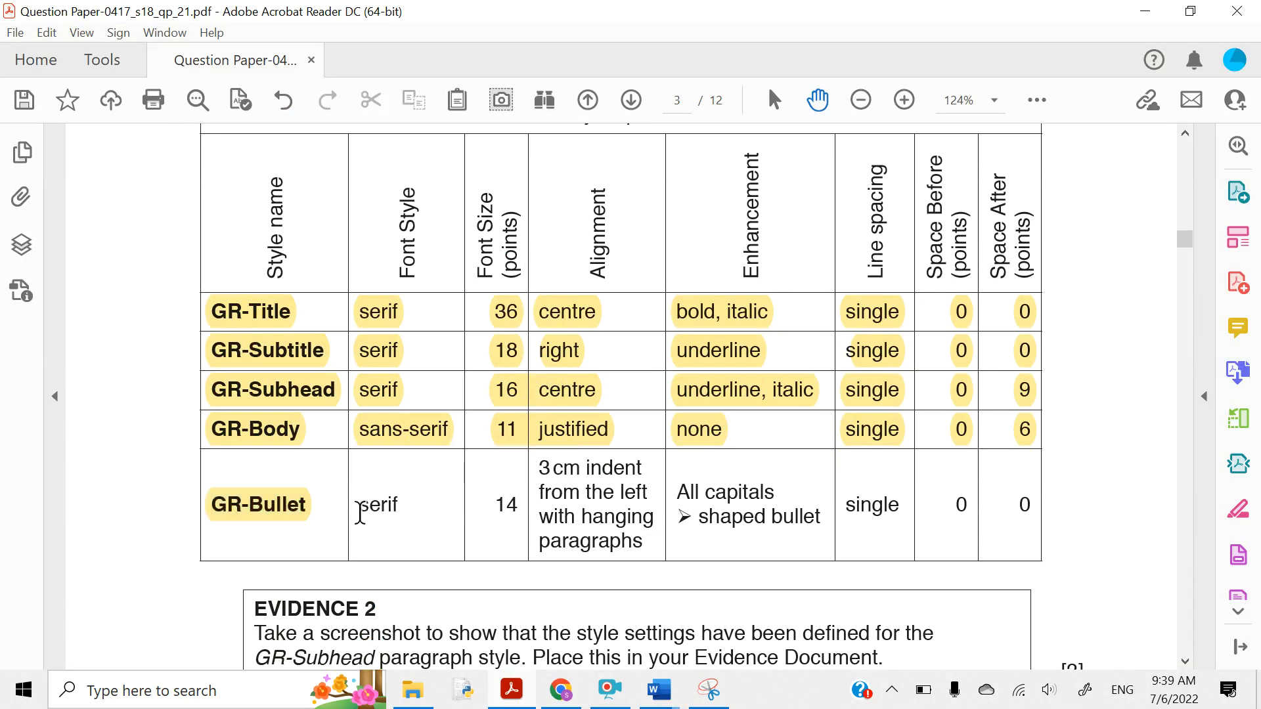
pyautogui.moveTo(360, 511); pyautogui.dragTo(397, 510)
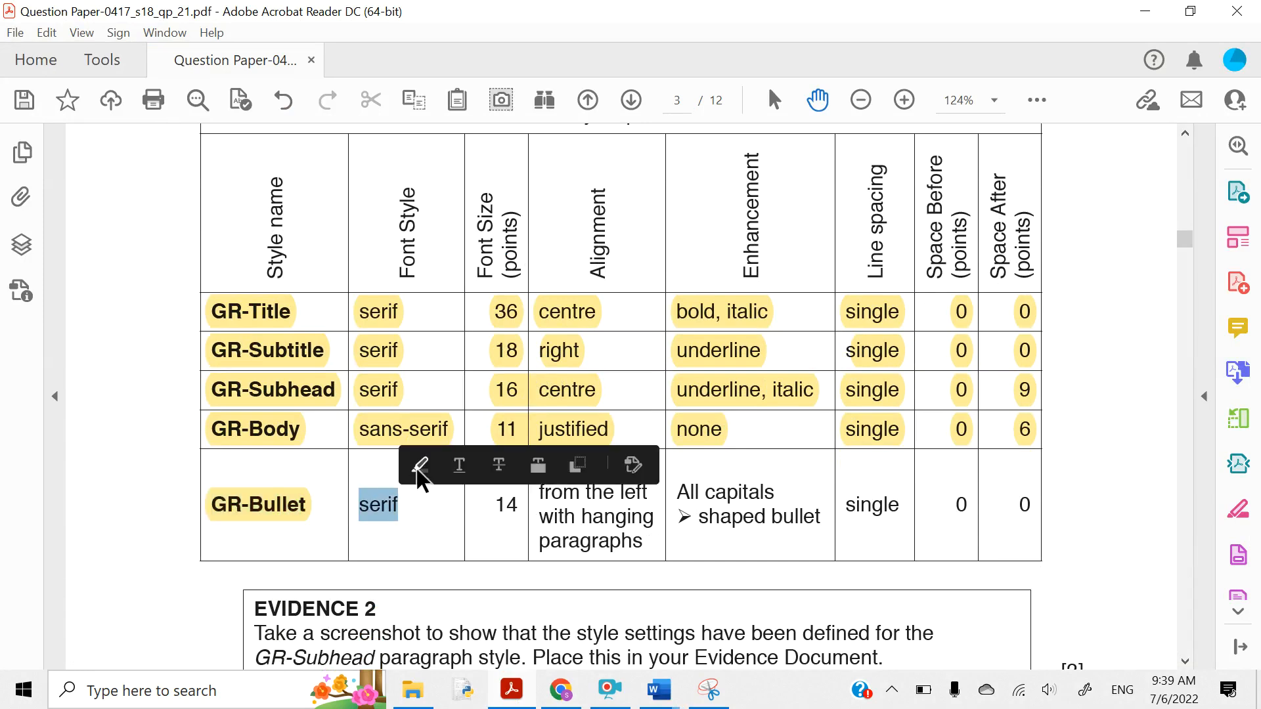
pyautogui.click(419, 467)
pyautogui.moveTo(495, 506); pyautogui.dragTo(519, 507)
pyautogui.click(538, 463)
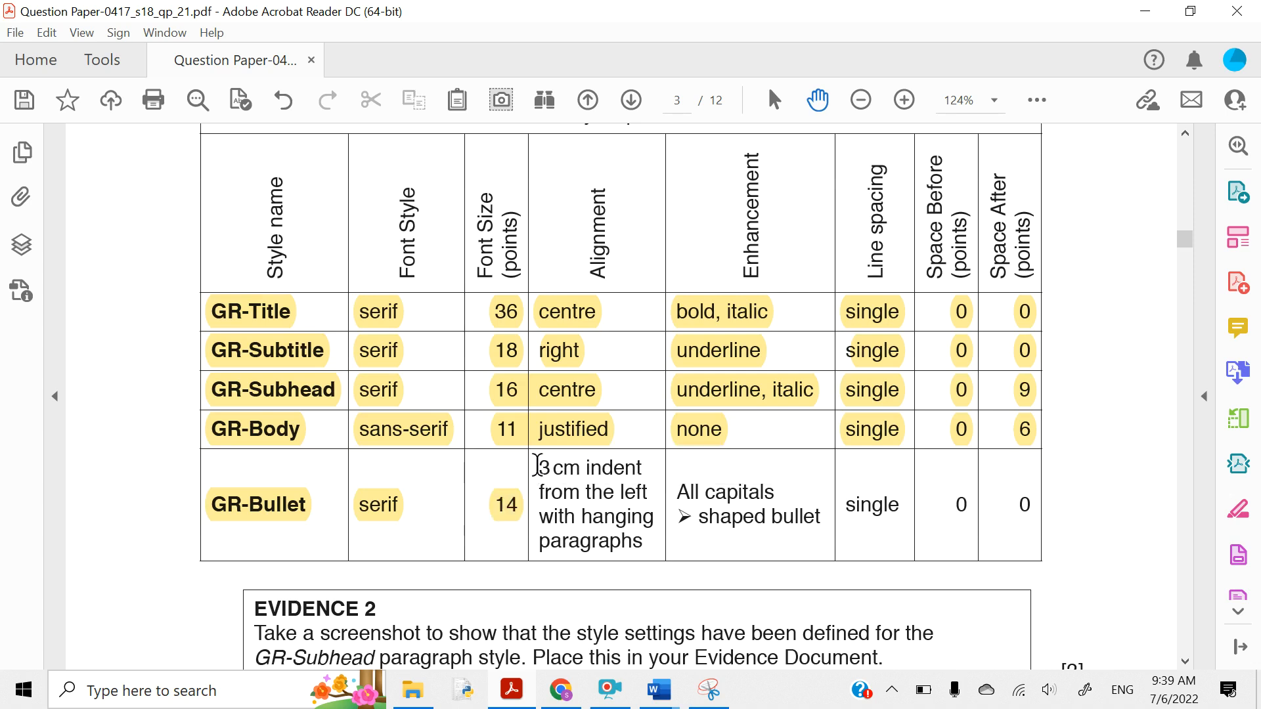
pyautogui.moveTo(538, 468); pyautogui.dragTo(644, 552)
pyautogui.click(663, 513)
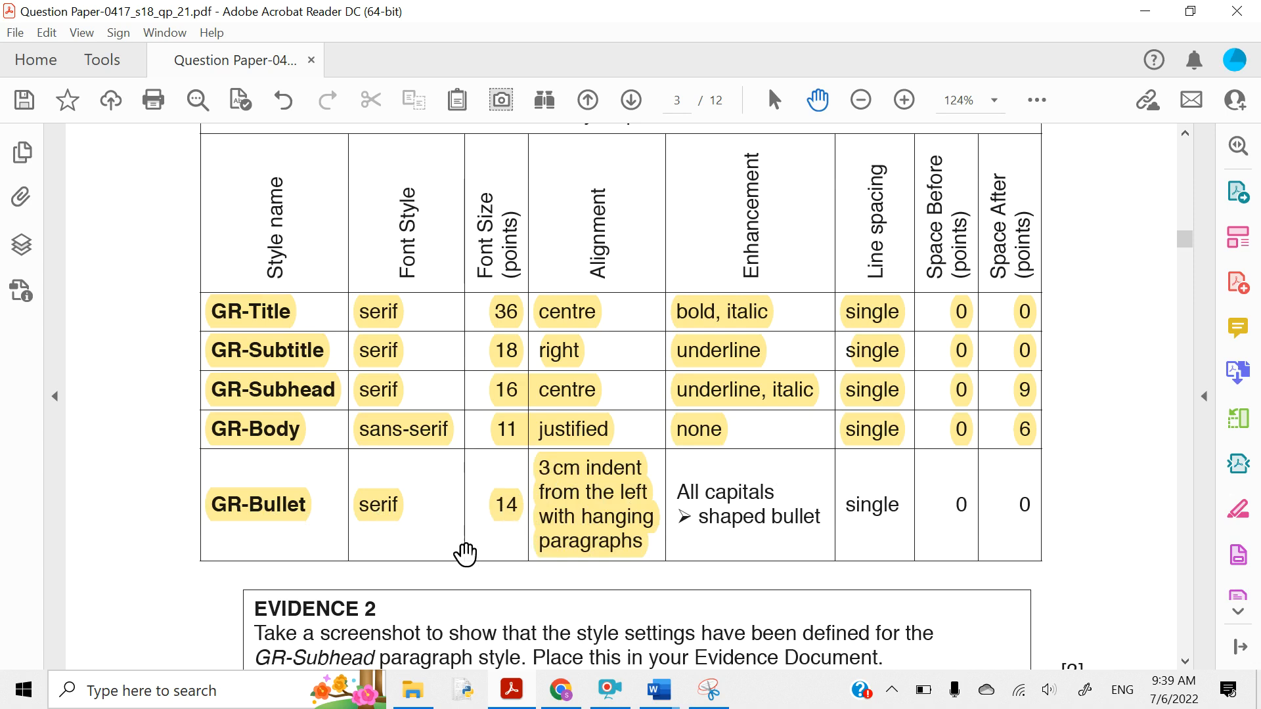
# - Start a GR-Bullet style based on GR-Body, in Times New Roman 14 pt
pyautogui.moveTo(661, 704)
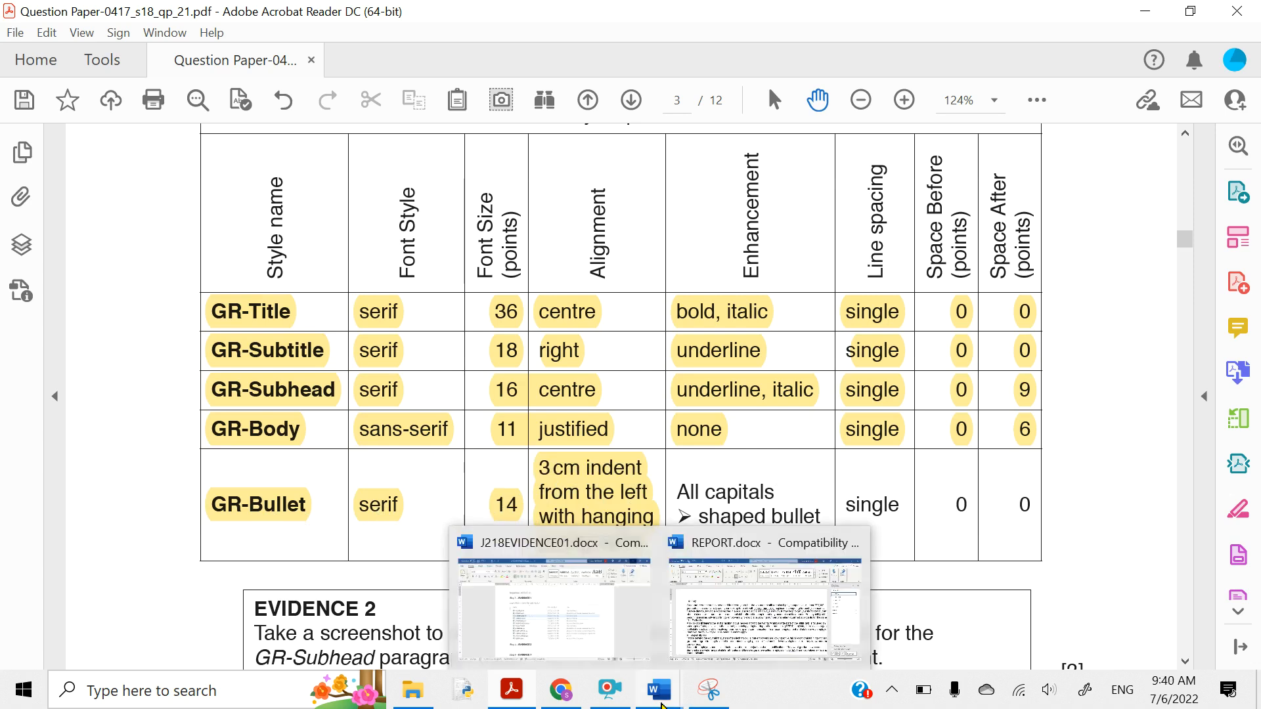
pyautogui.click(715, 627)
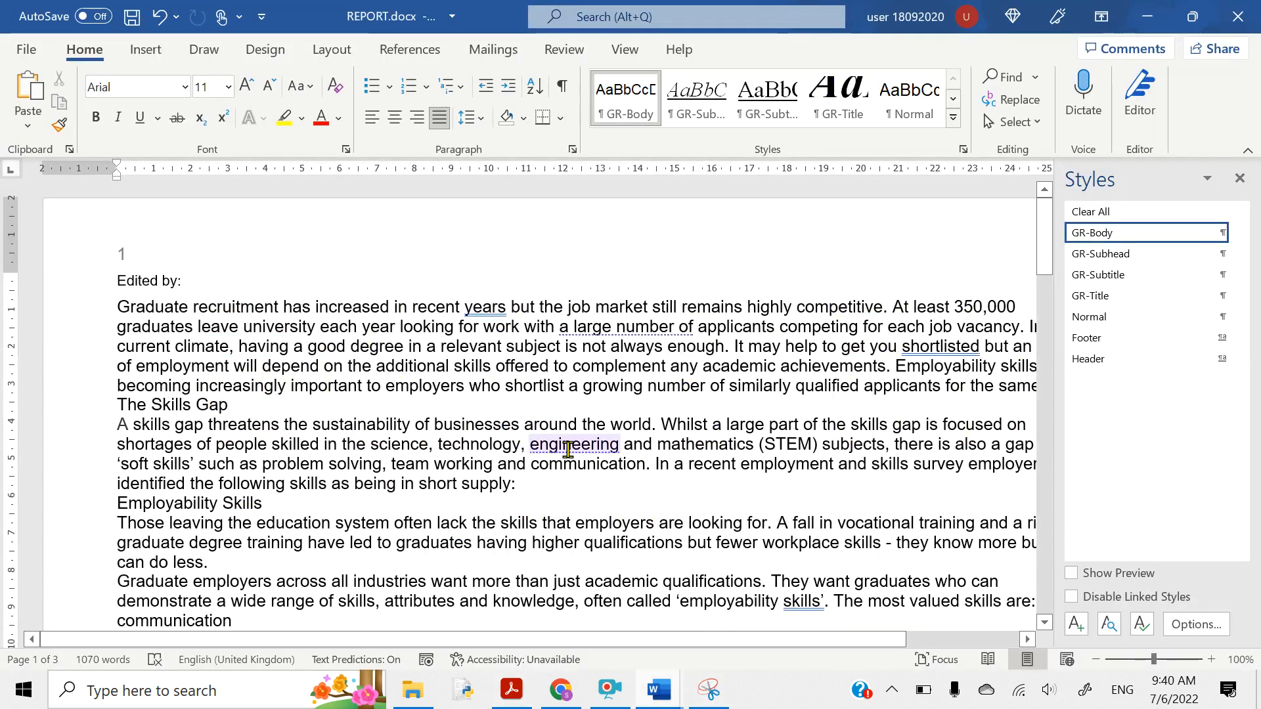
pyautogui.click(1076, 624)
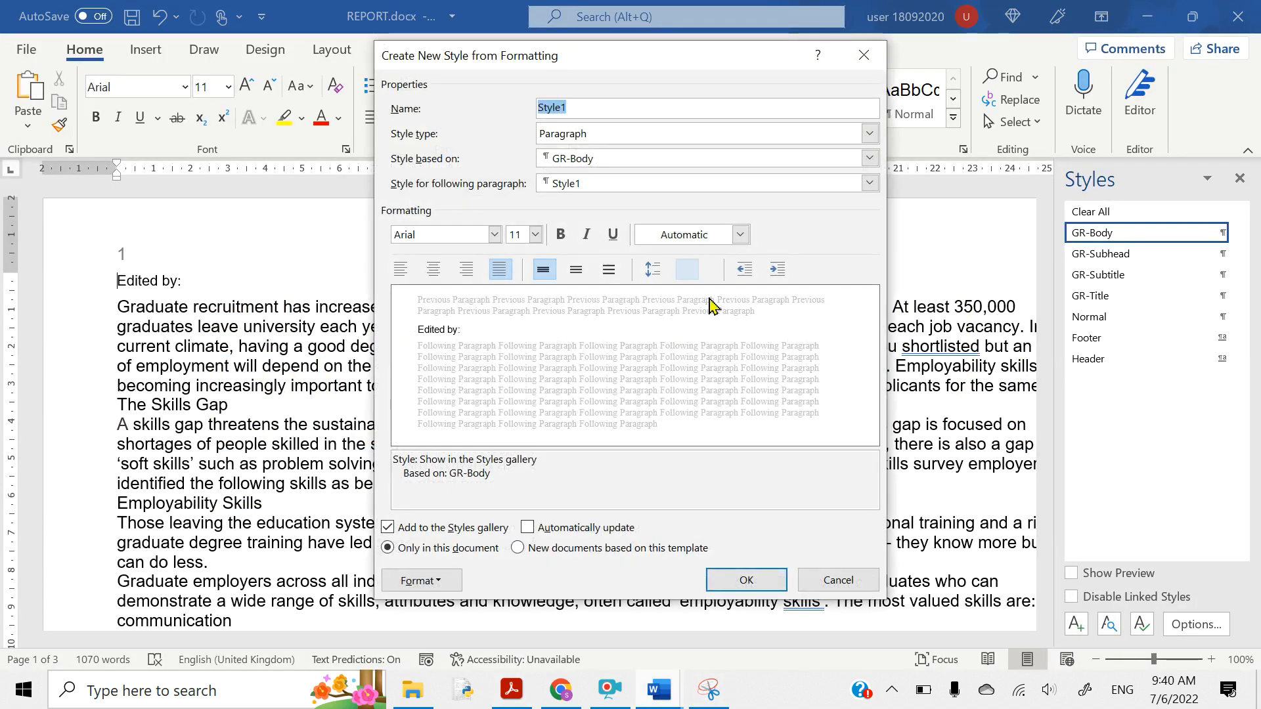
pyautogui.write('GR-Bullet')
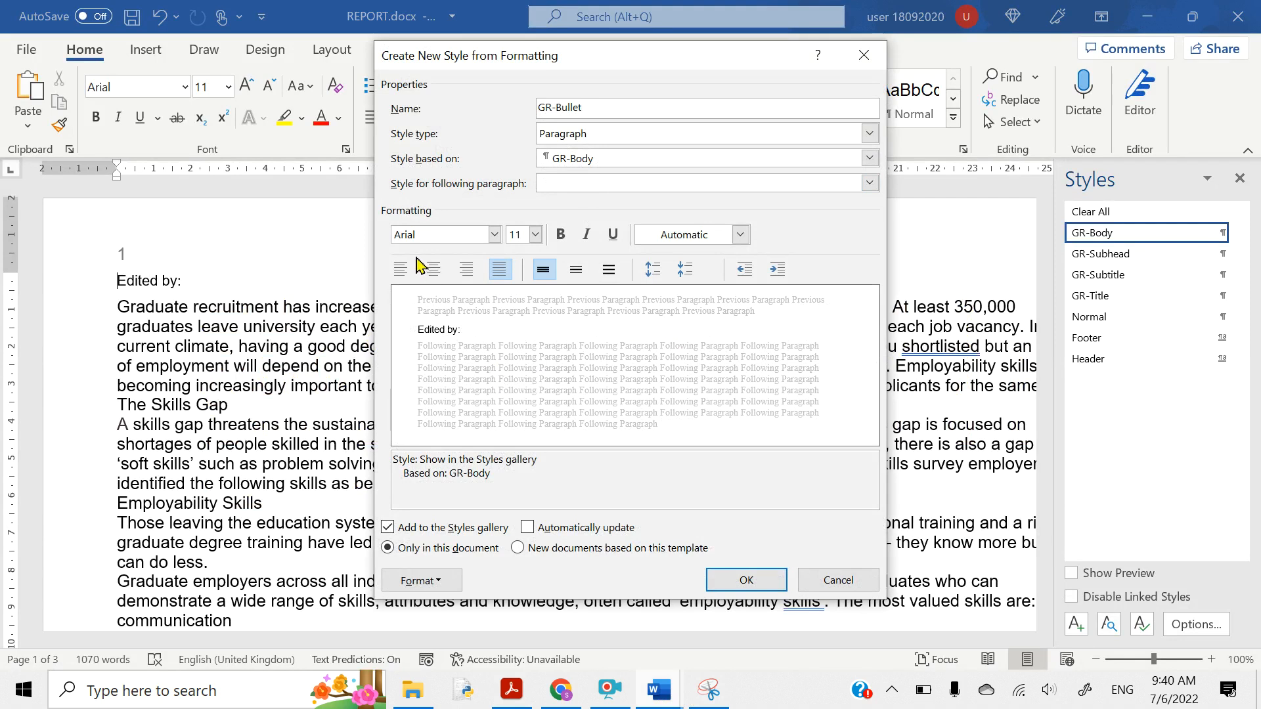
pyautogui.click(430, 233)
pyautogui.write('Times New Roman')
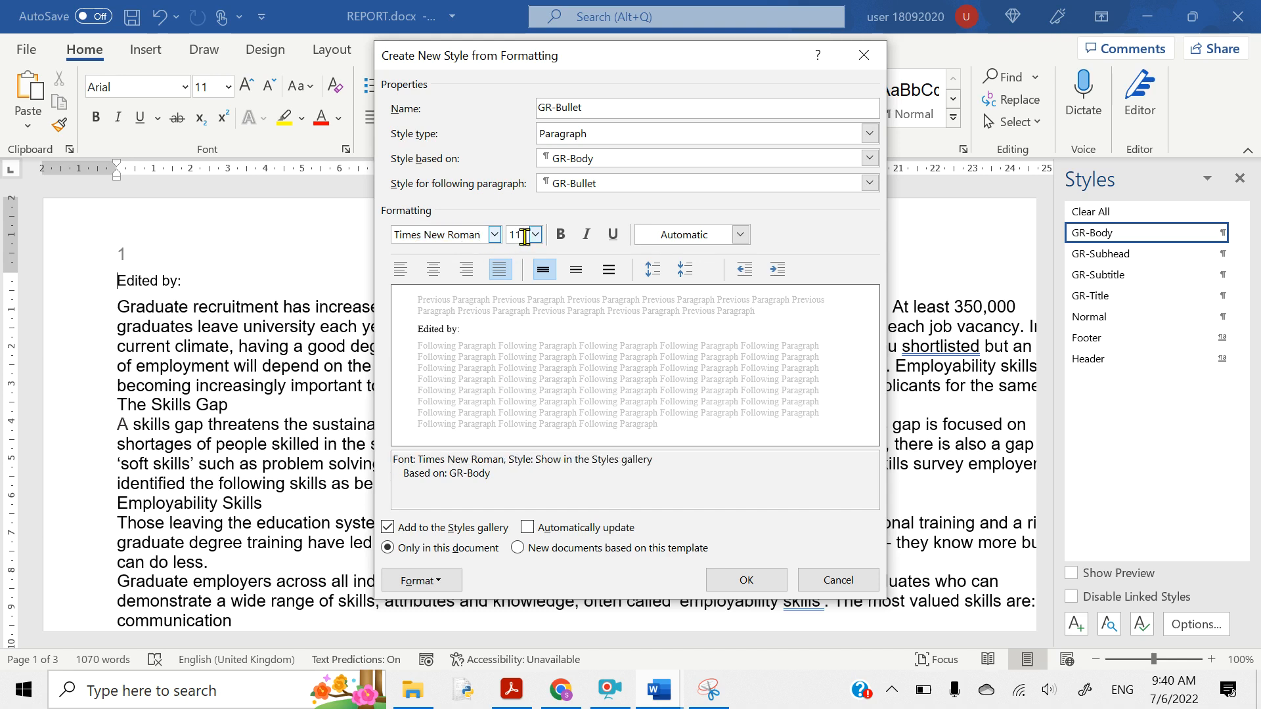
pyautogui.press('Tab')
pyautogui.write('14')
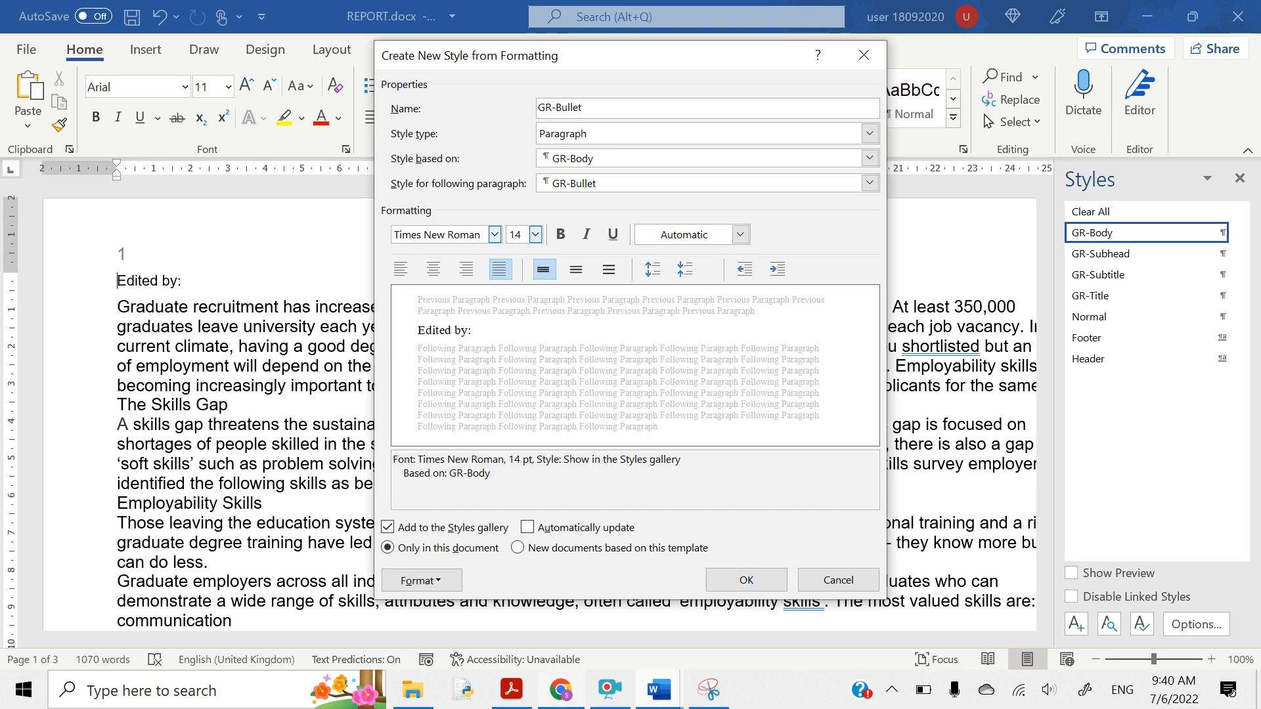
pyautogui.click(512, 690)
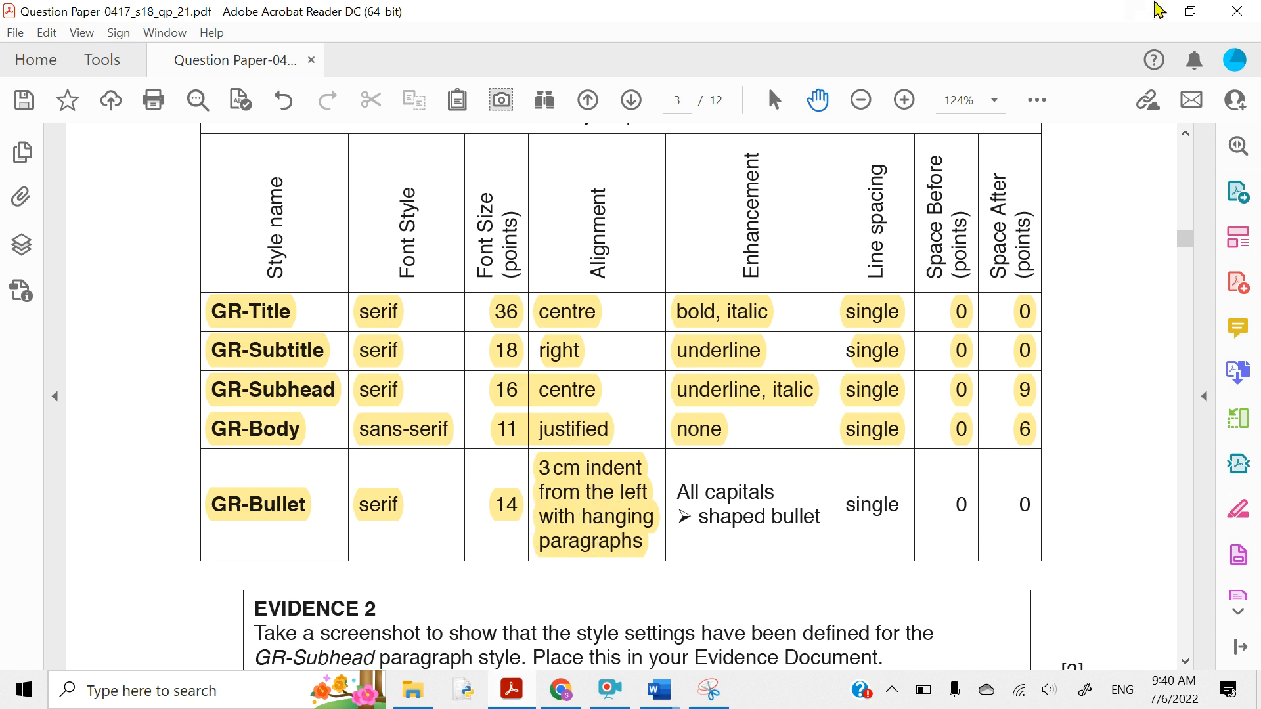
# - Set GR-Bullet's left indent to 3 cm with a 1.27 cm hanging indent
pyautogui.click(1146, 11)
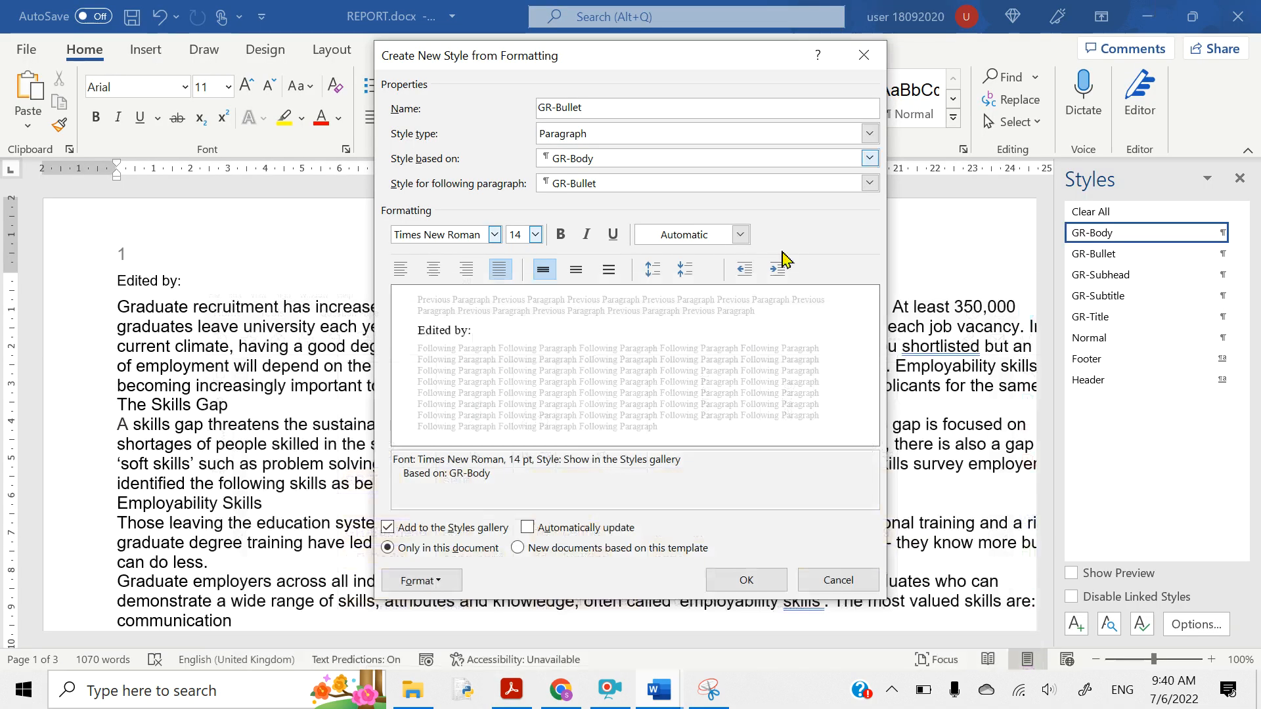
pyautogui.click(419, 582)
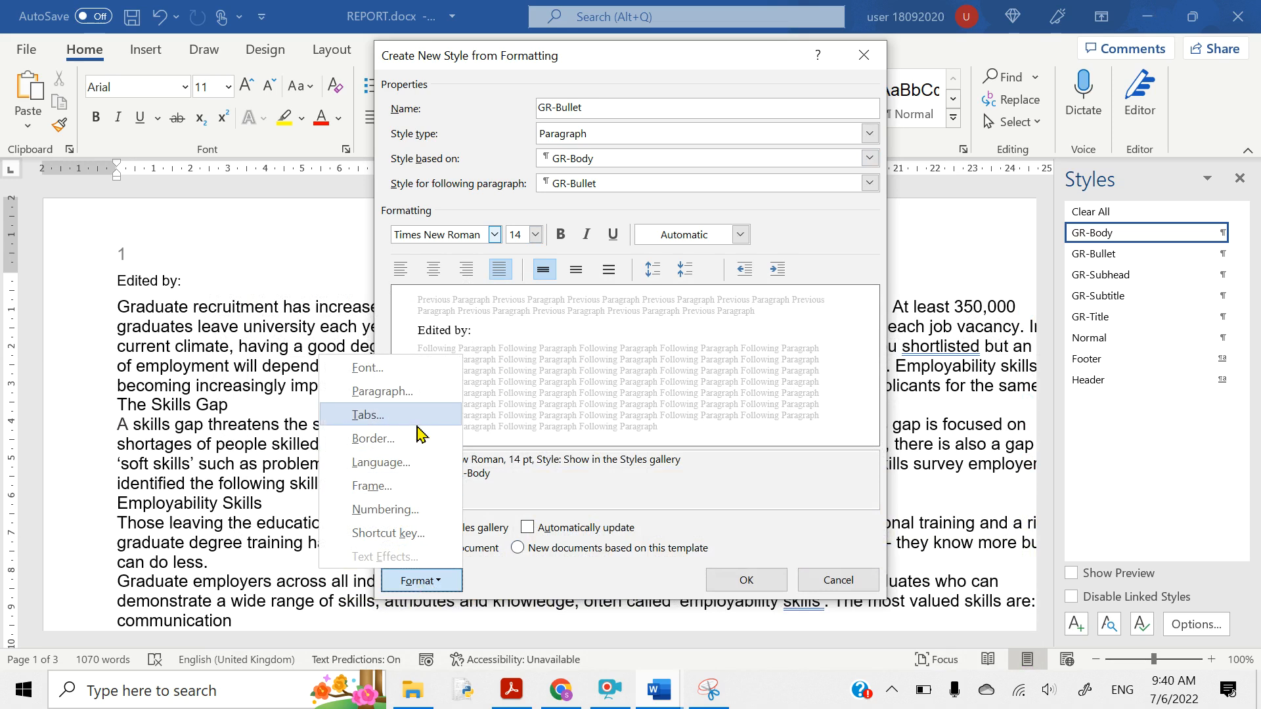
pyautogui.click(382, 392)
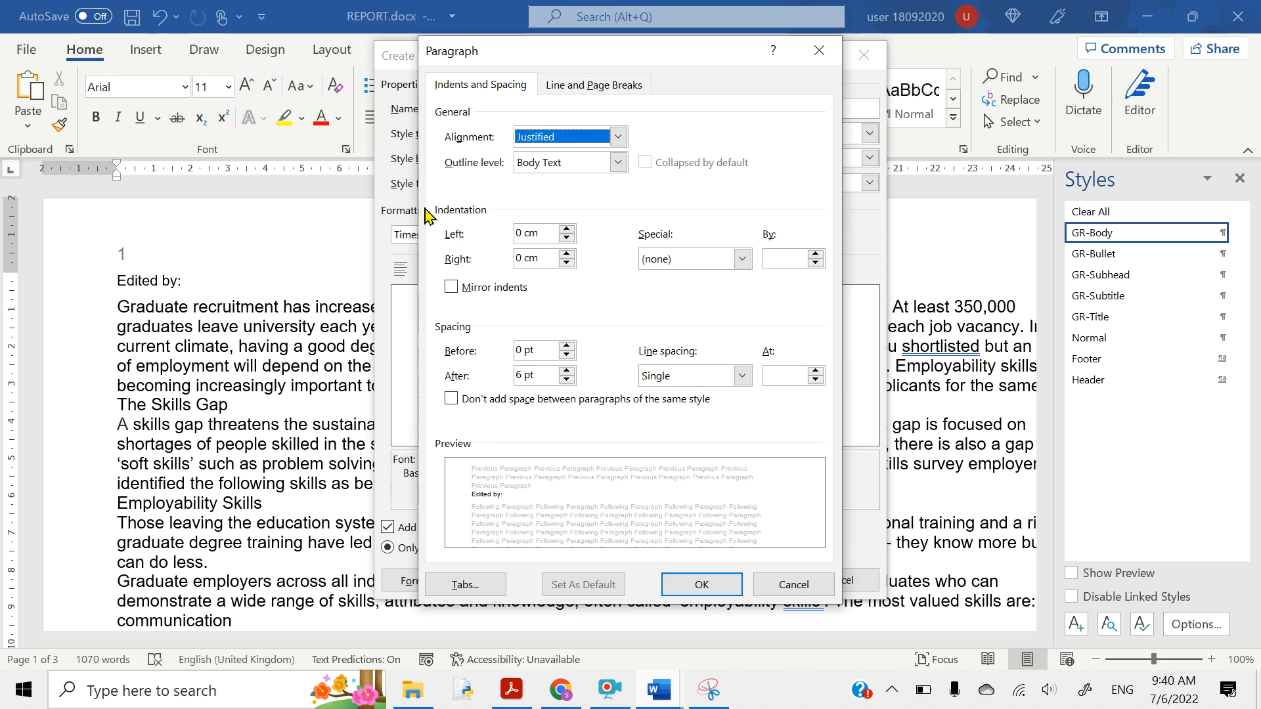
pyautogui.click(524, 235)
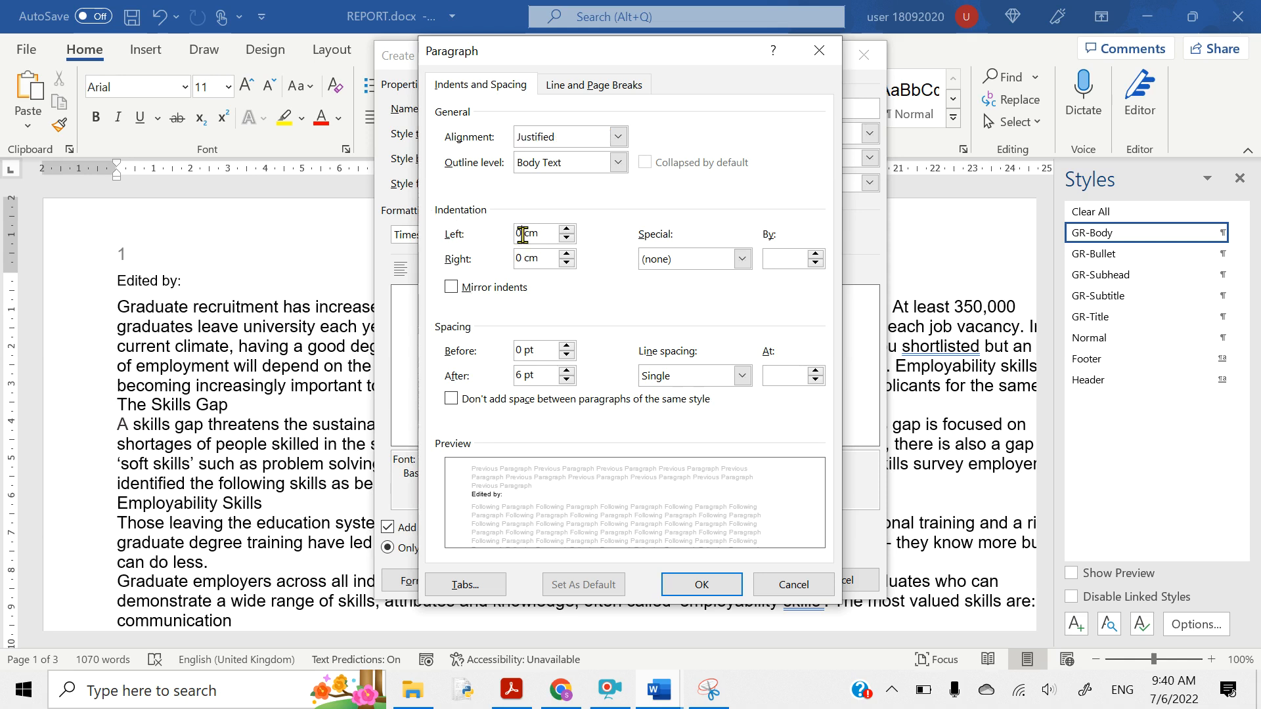
pyautogui.press('BackSpace')
pyautogui.press('BackSpace')
pyautogui.write('3')
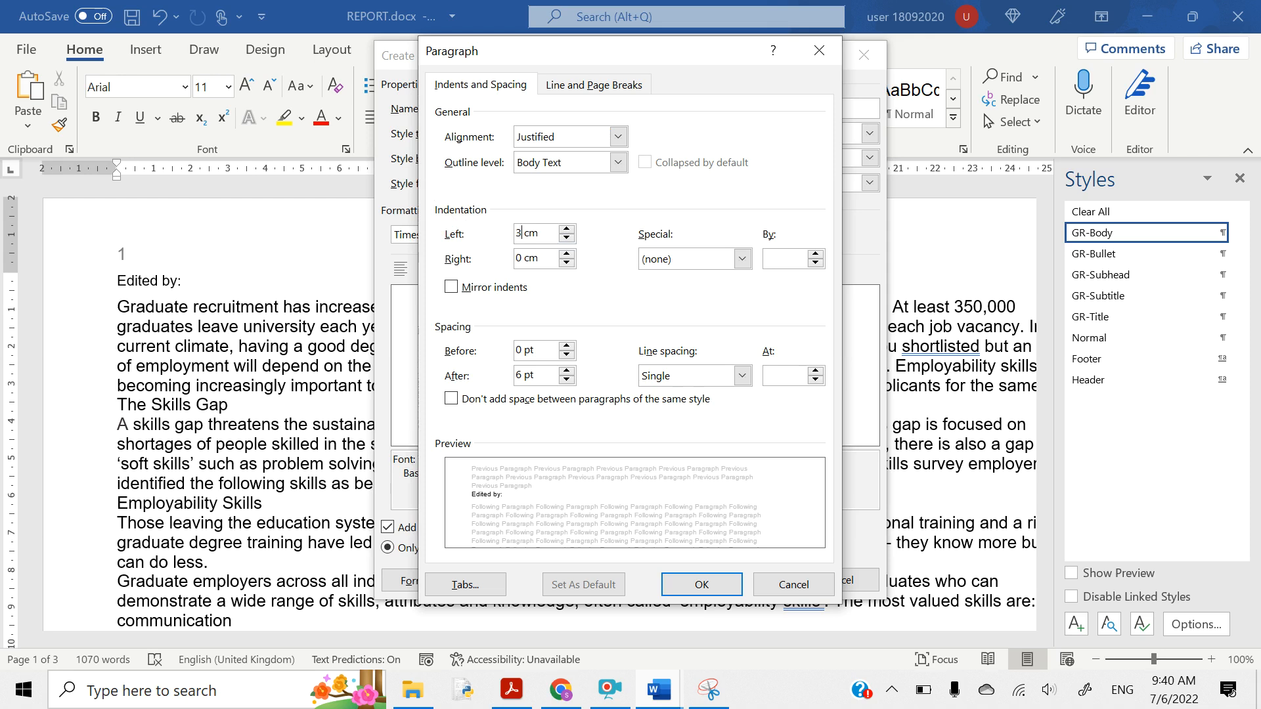
pyautogui.click(742, 260)
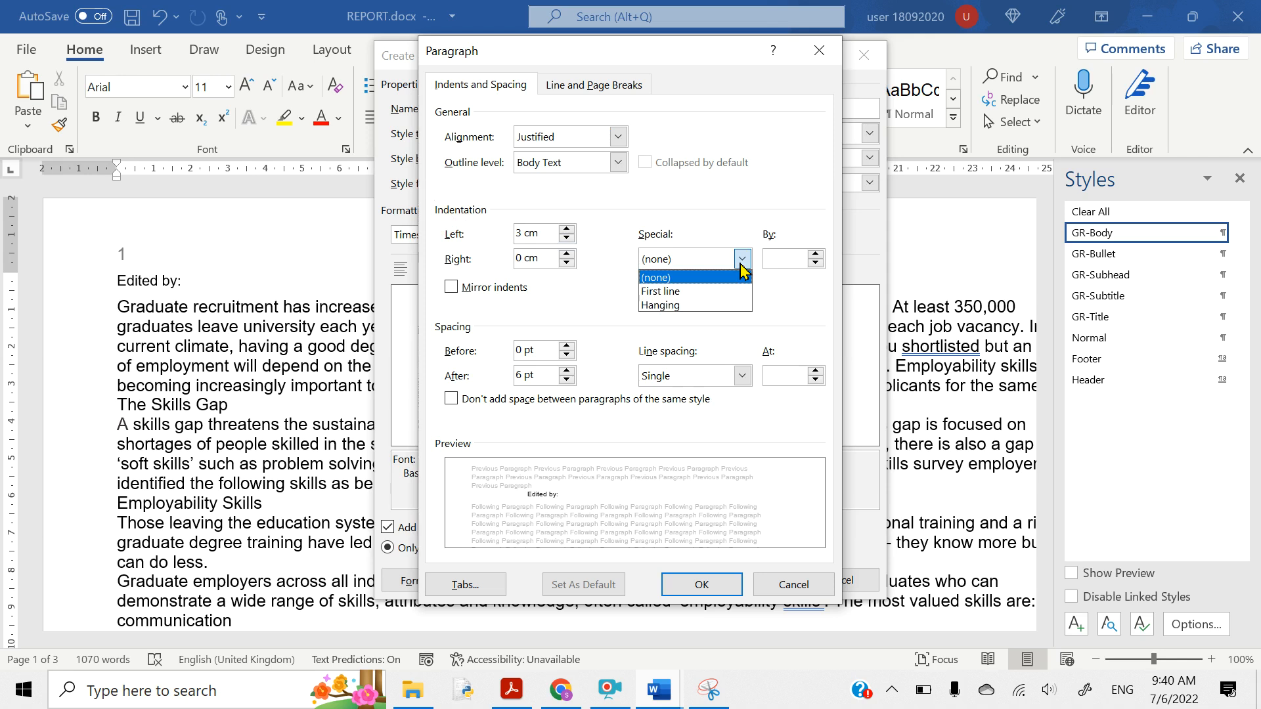
pyautogui.click(659, 306)
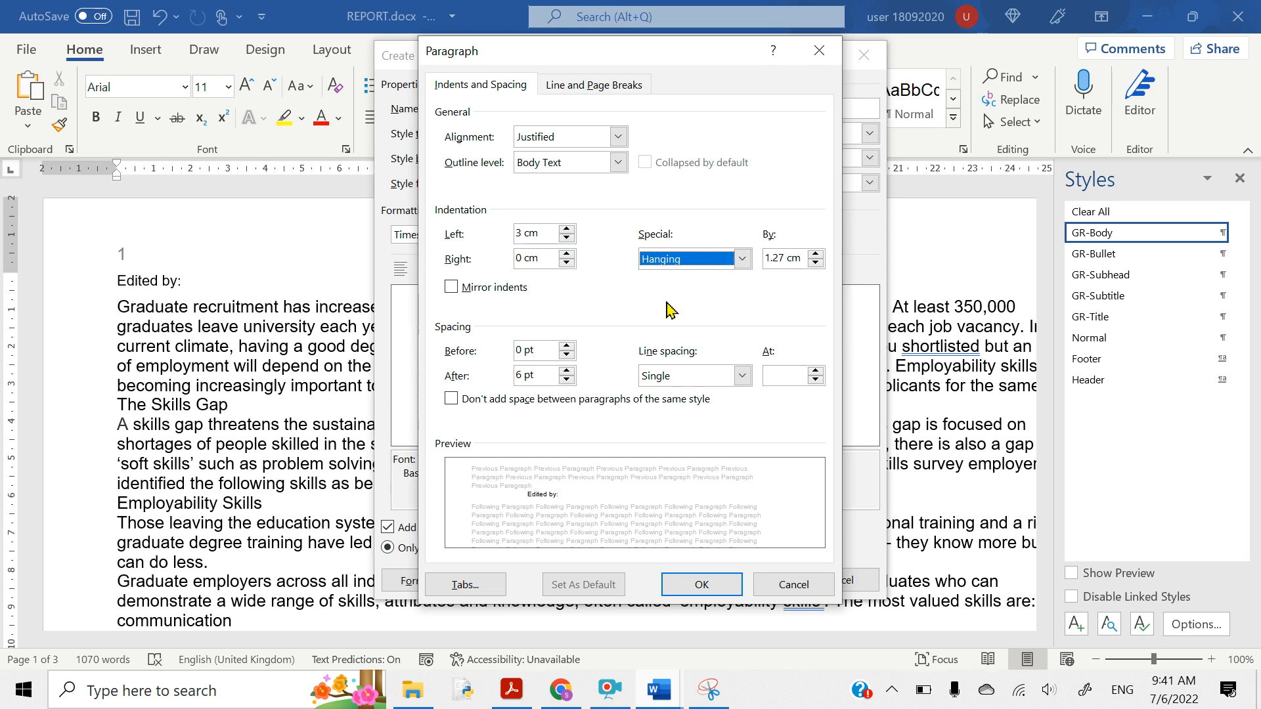
pyautogui.click(702, 584)
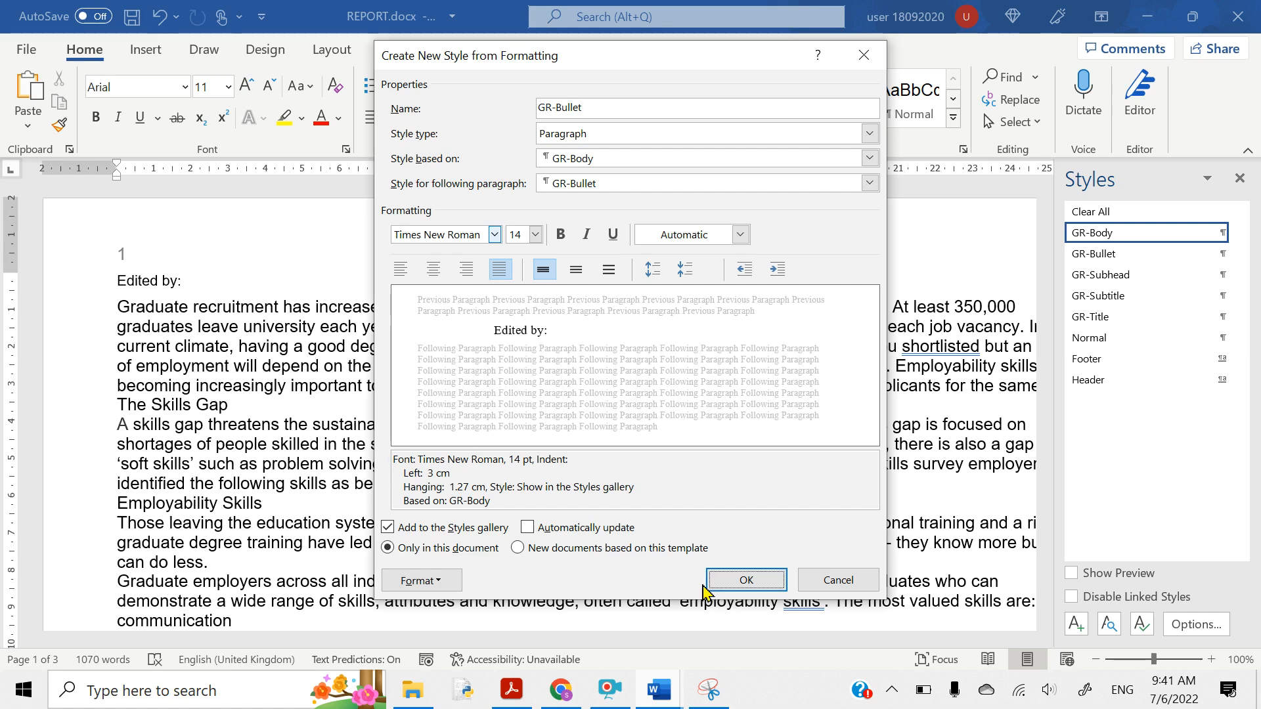
# - Highlight the All capitals enhancement requirement for GR-Bullet in the question paper
pyautogui.click(511, 689)
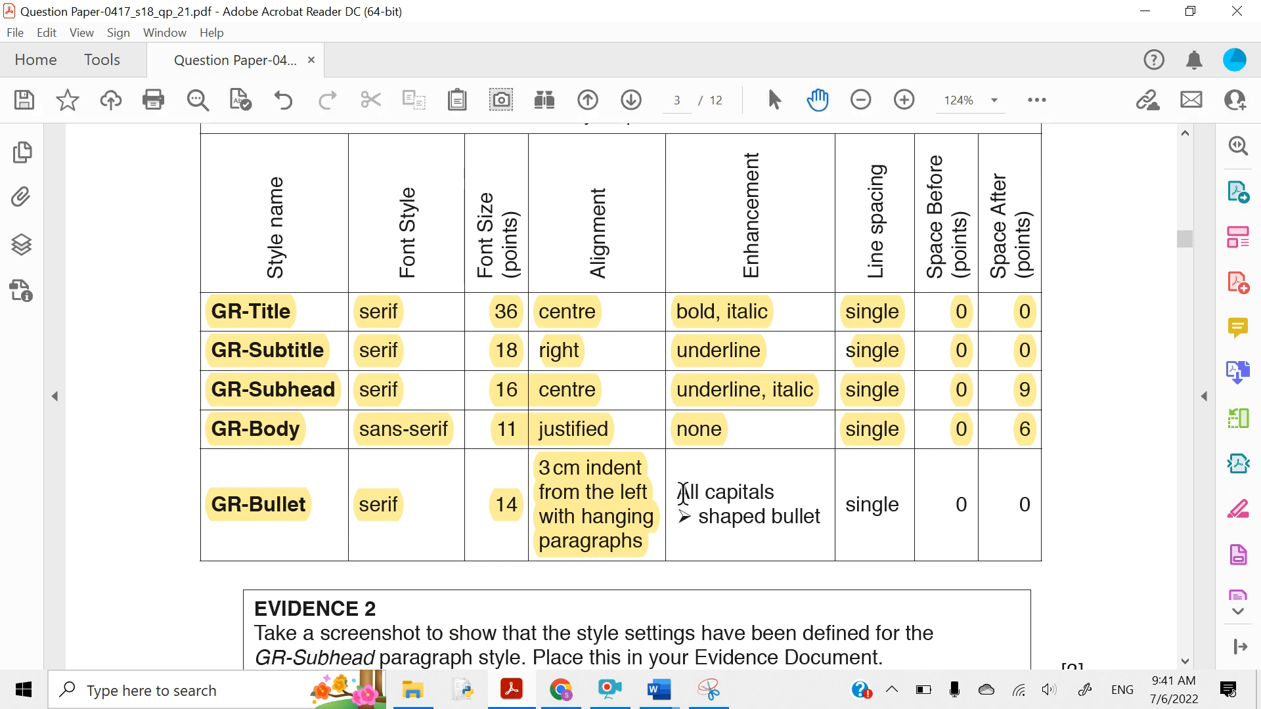
pyautogui.moveTo(684, 492)
pyautogui.mouseDown()
pyautogui.moveTo(790, 504)
pyautogui.moveTo(808, 519)
pyautogui.mouseUp()
pyautogui.click(815, 454)
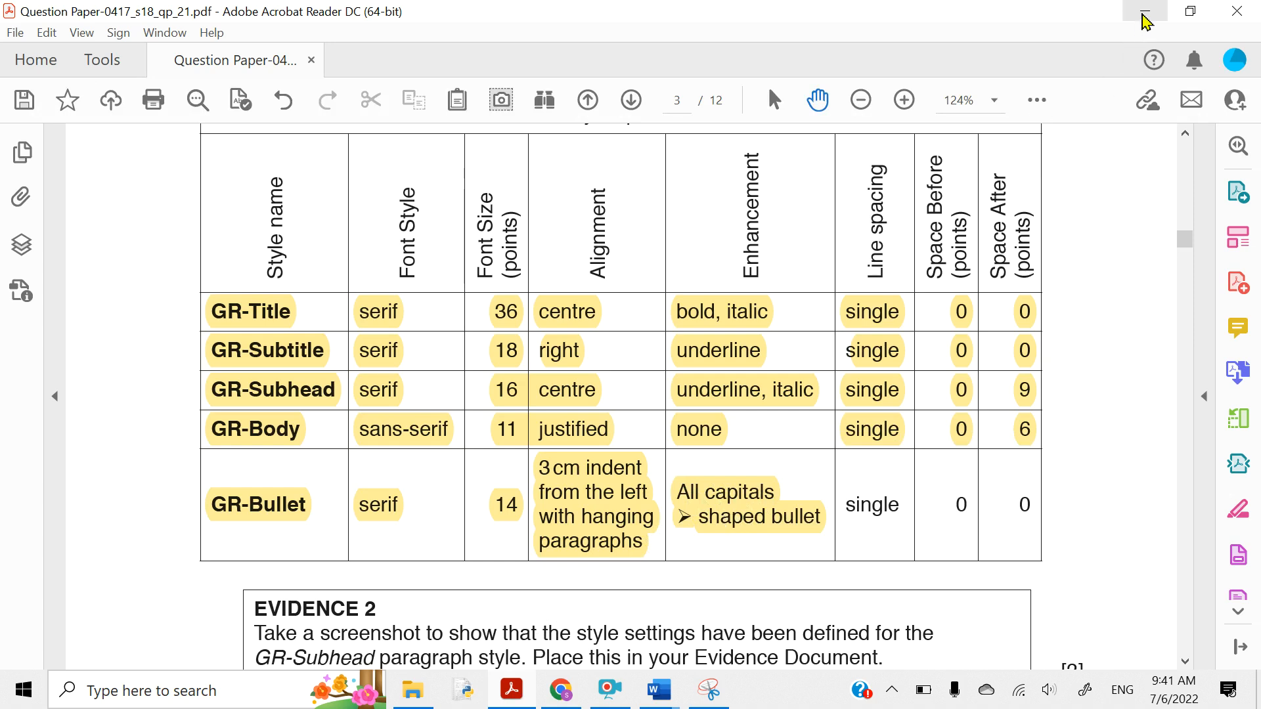
# - Turn on All caps in GR-Bullet's Times New Roman 14 pt font settings
pyautogui.click(1145, 11)
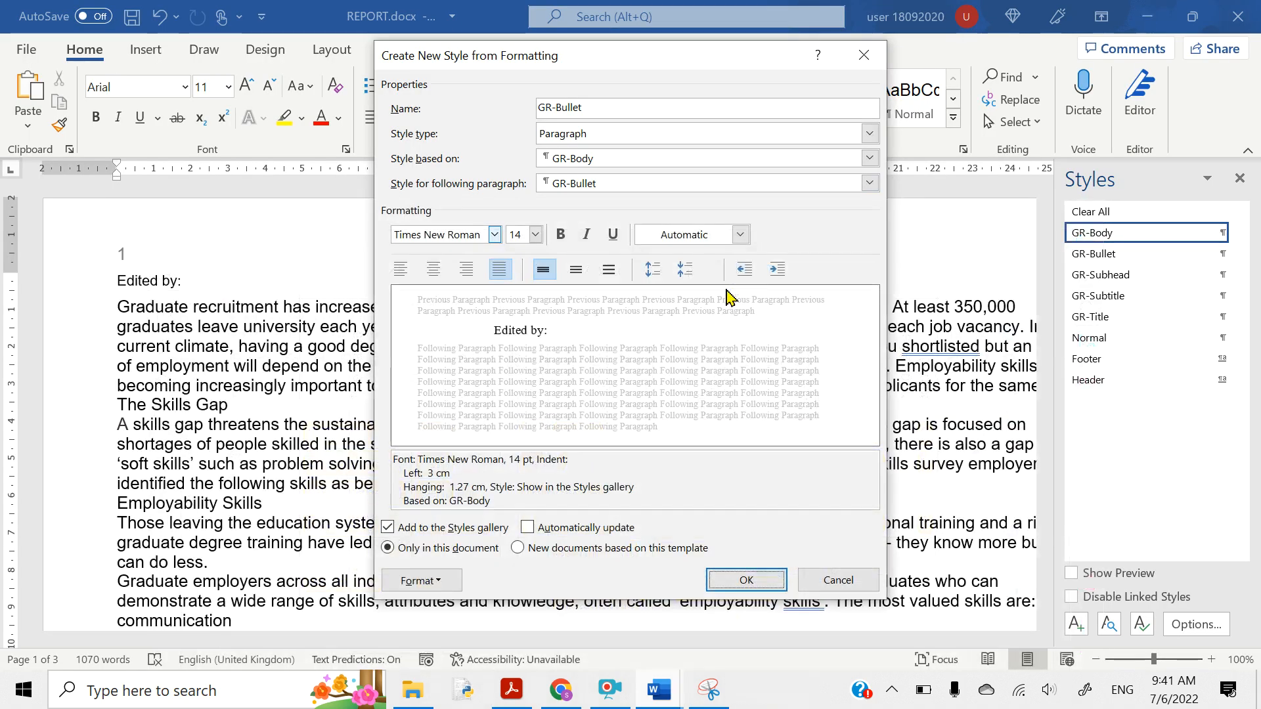
pyautogui.click(408, 582)
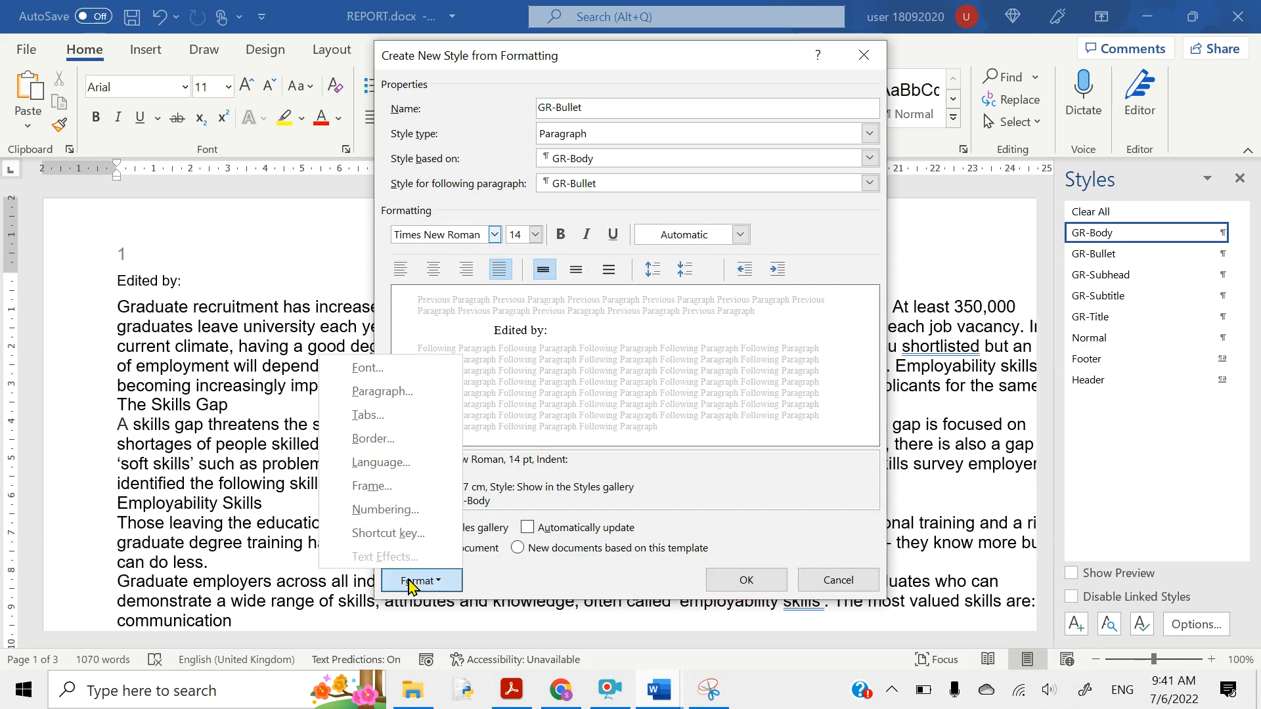
pyautogui.click(379, 370)
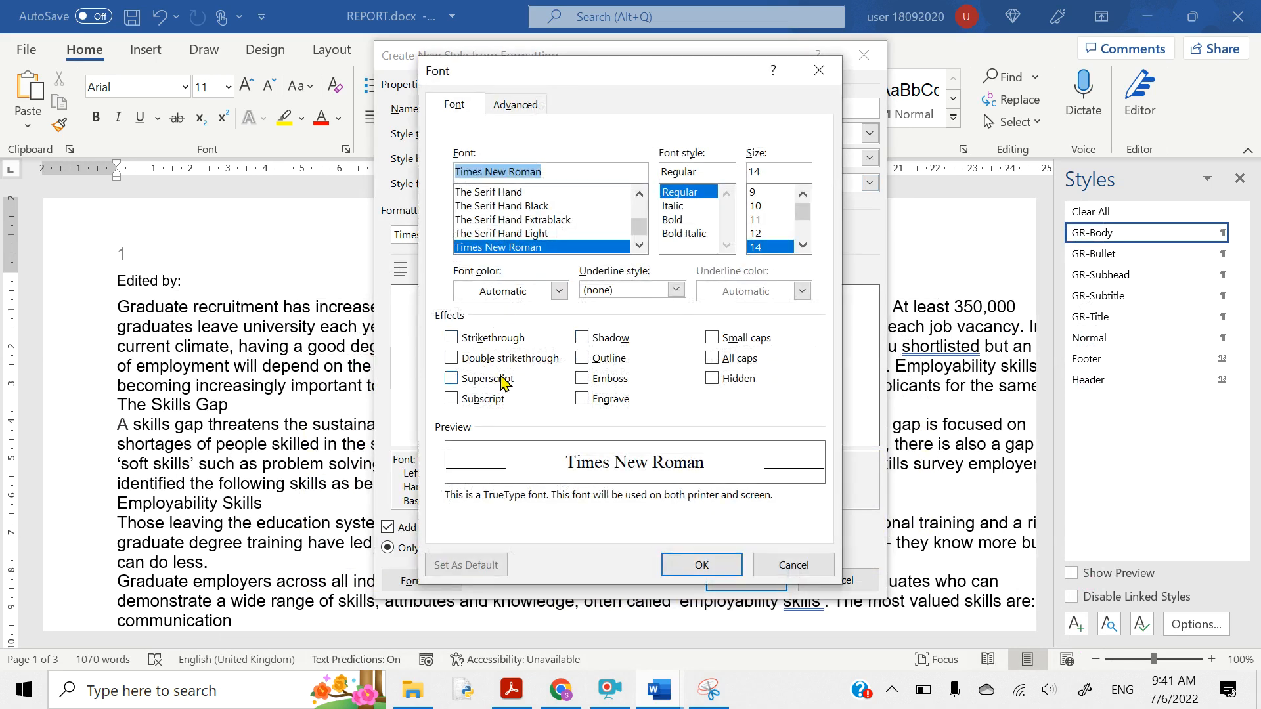
pyautogui.click(714, 365)
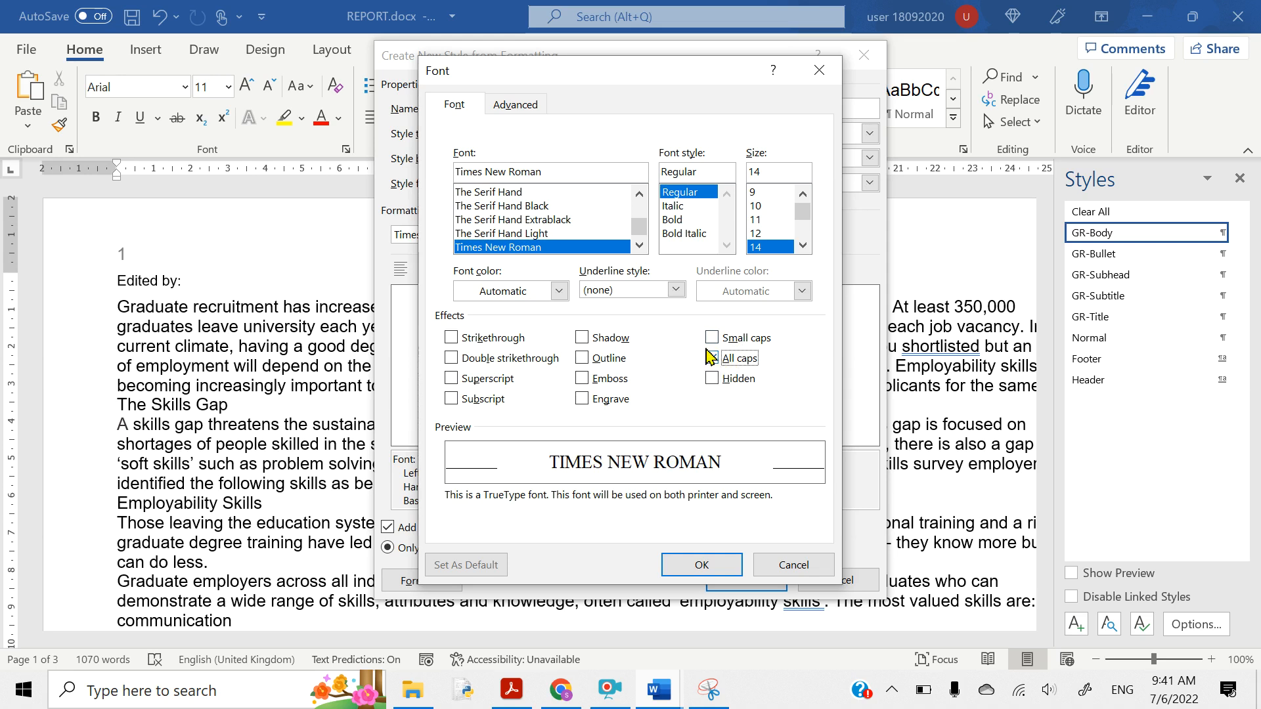
pyautogui.click(695, 563)
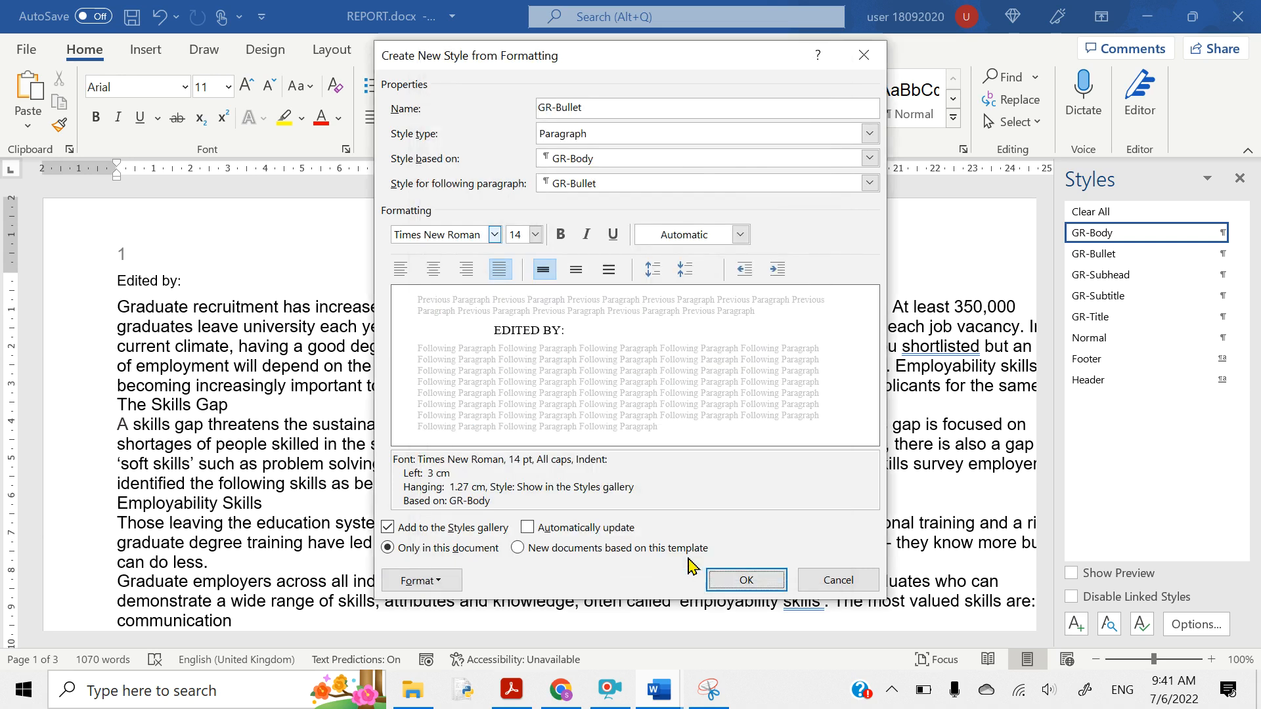
# - Apply the arrowhead bullet to GR-Bullet, making its indent 3.63 cm left, 0.63 cm hanging
pyautogui.click(414, 580)
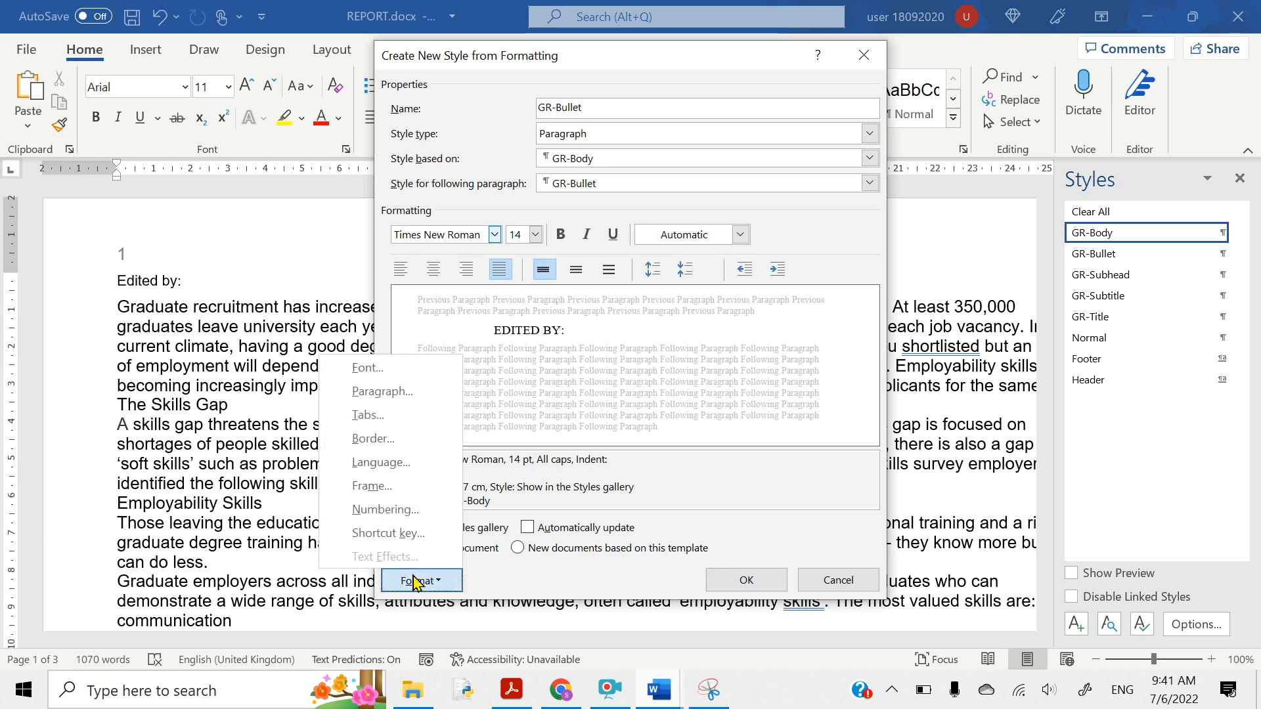
pyautogui.click(380, 510)
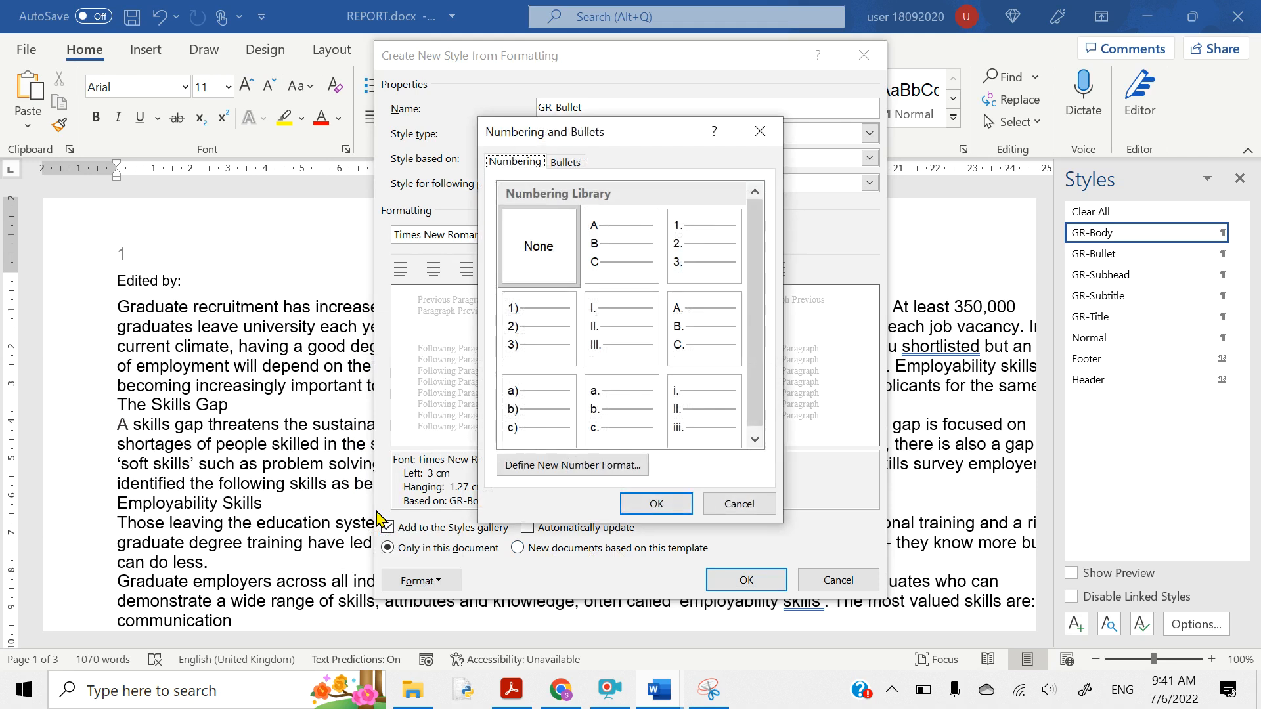
pyautogui.click(567, 162)
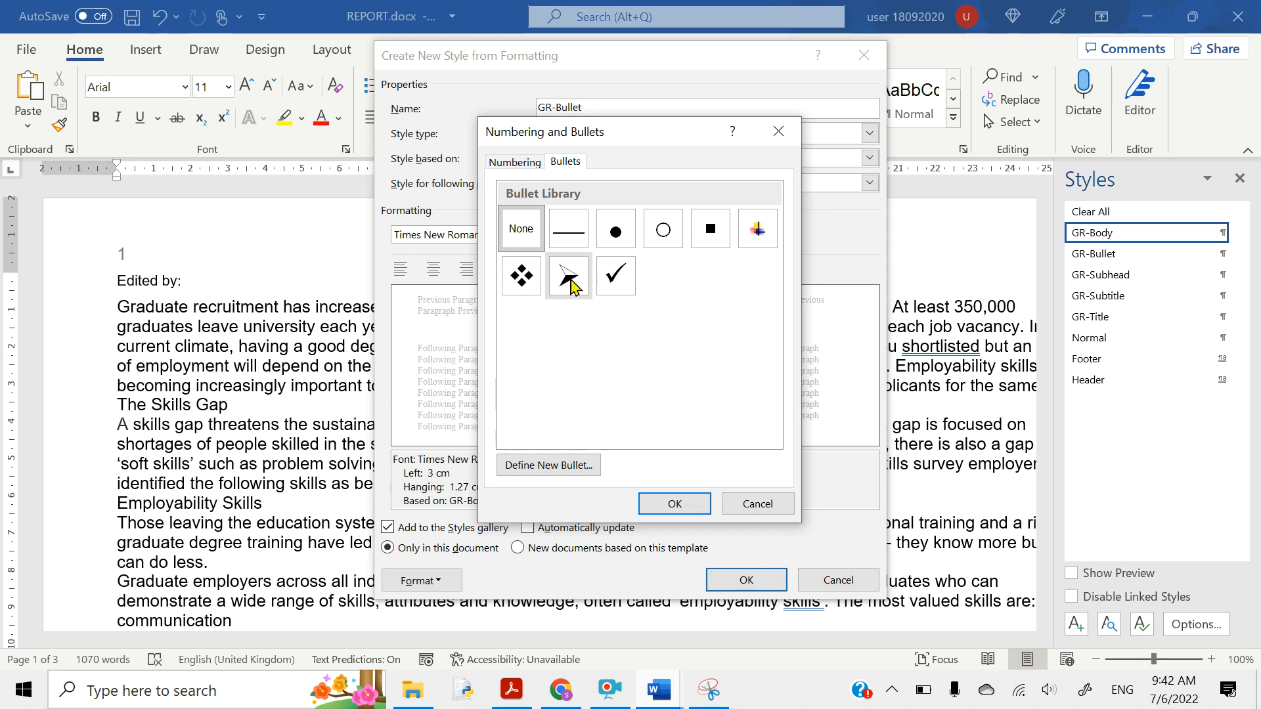
pyautogui.click(571, 284)
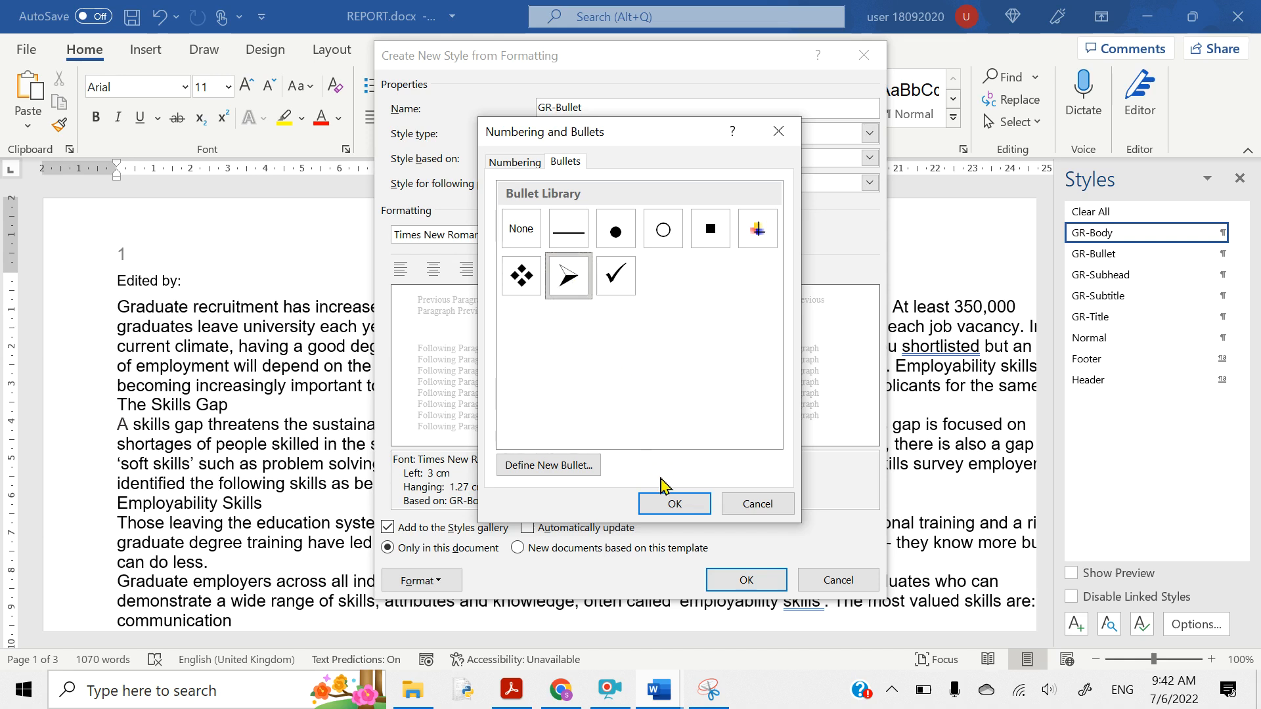
pyautogui.click(671, 504)
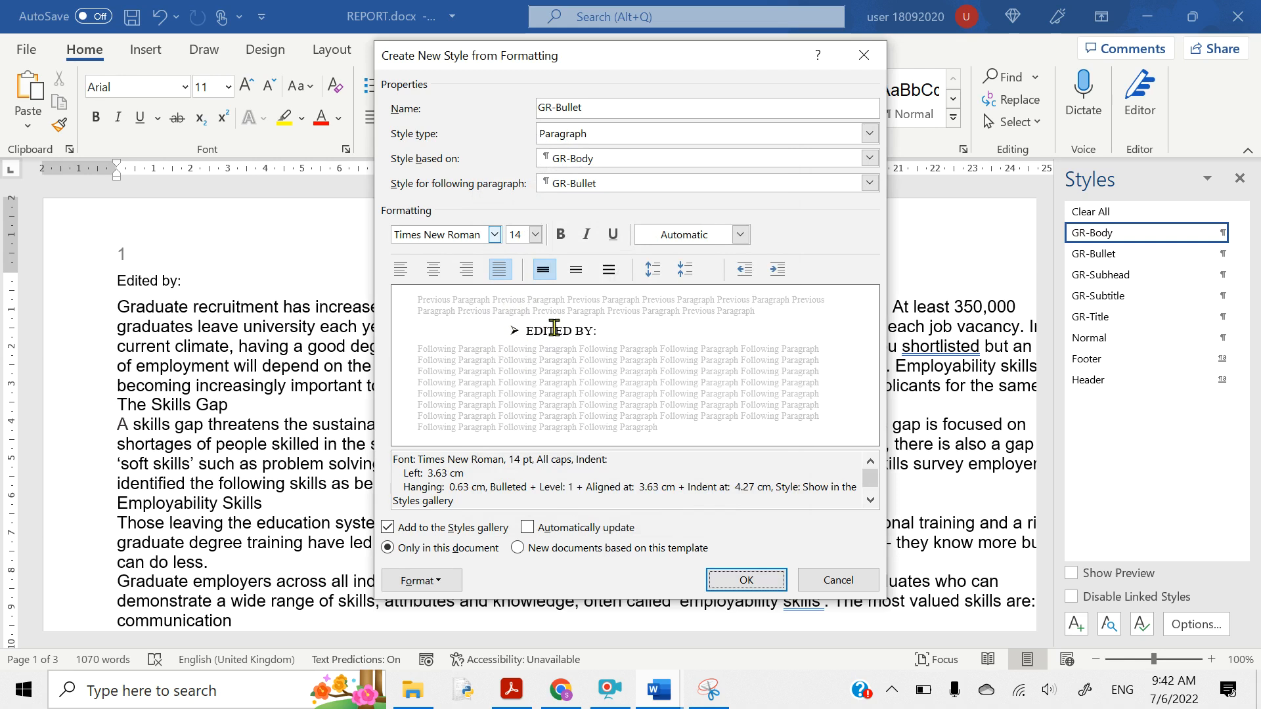
# - Highlight the GR-Bullet row's spacing values in the PDF spec table
pyautogui.click(512, 691)
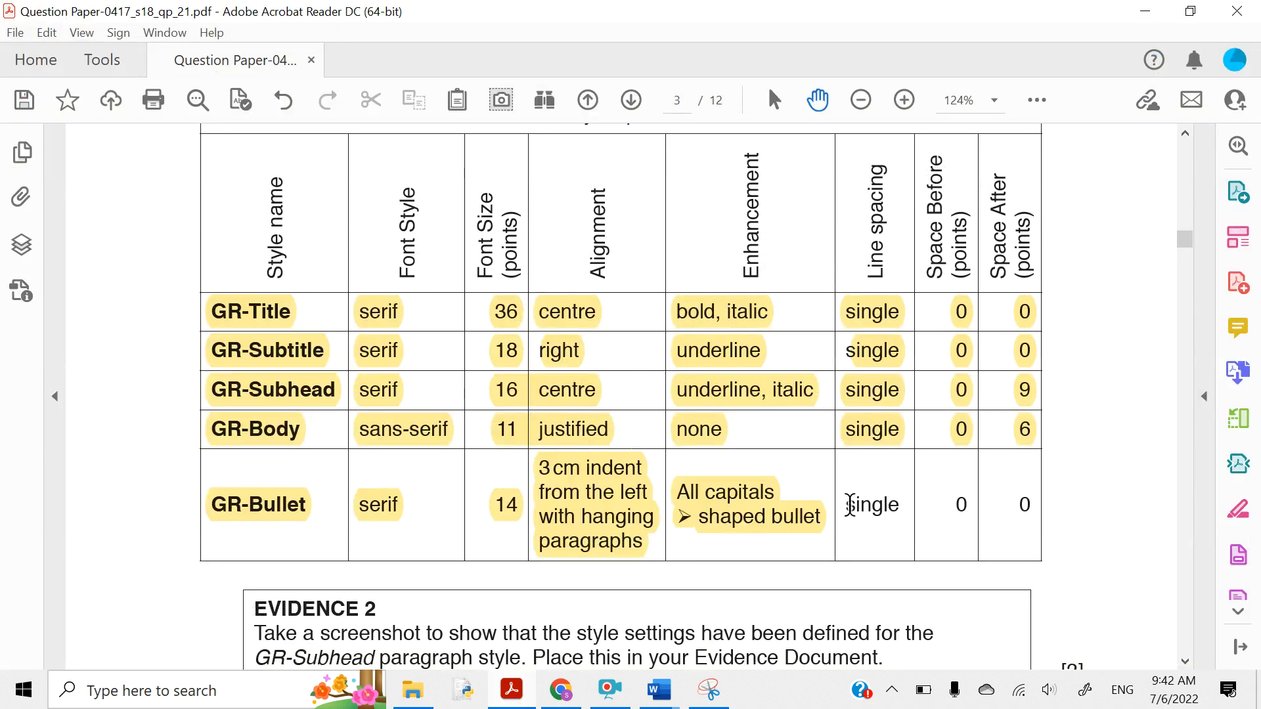
pyautogui.moveTo(850, 504); pyautogui.dragTo(1036, 523)
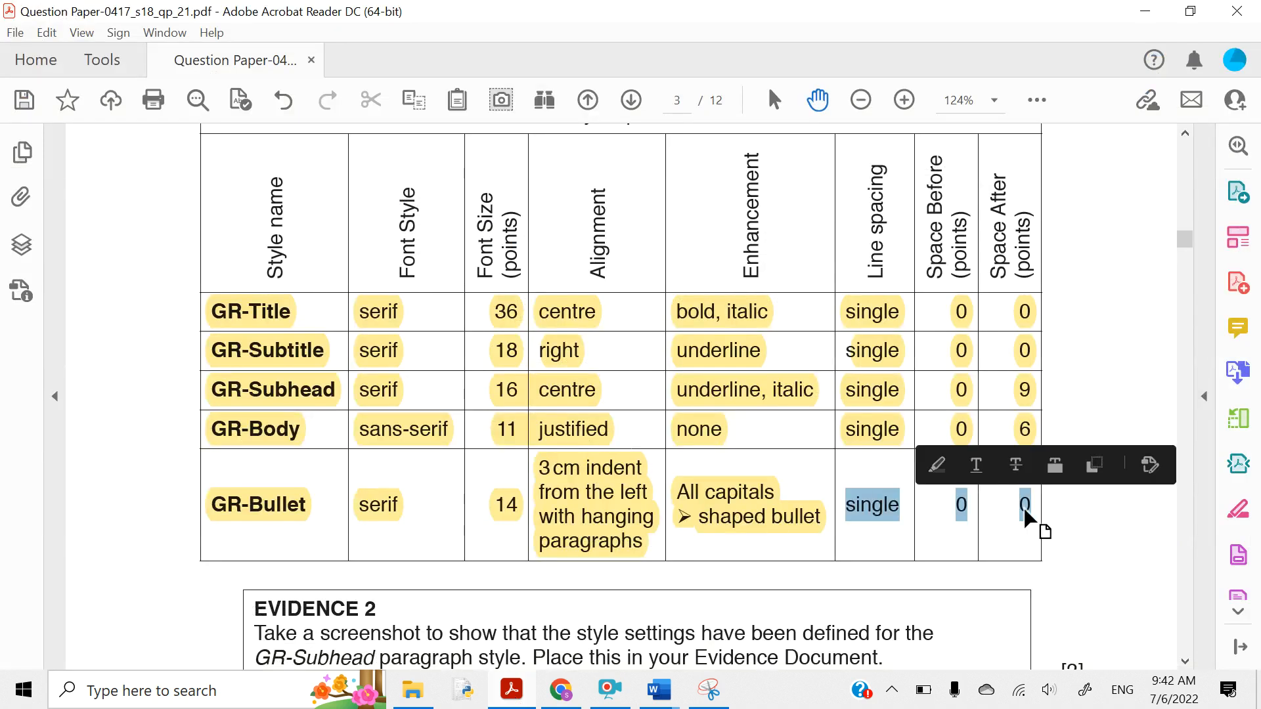
pyautogui.click(936, 465)
# - Set GR-Bullet's paragraph spacing to 0 pt before and after with single line spacing
pyautogui.click(1145, 11)
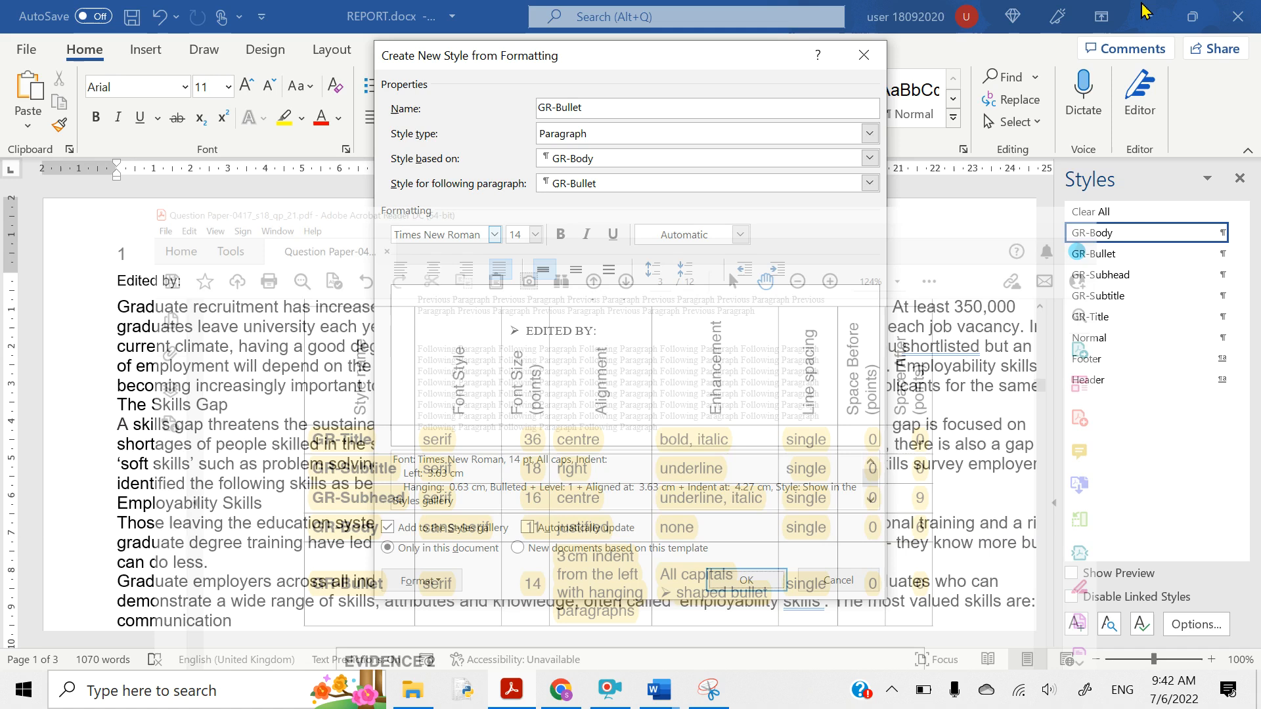
pyautogui.click(435, 584)
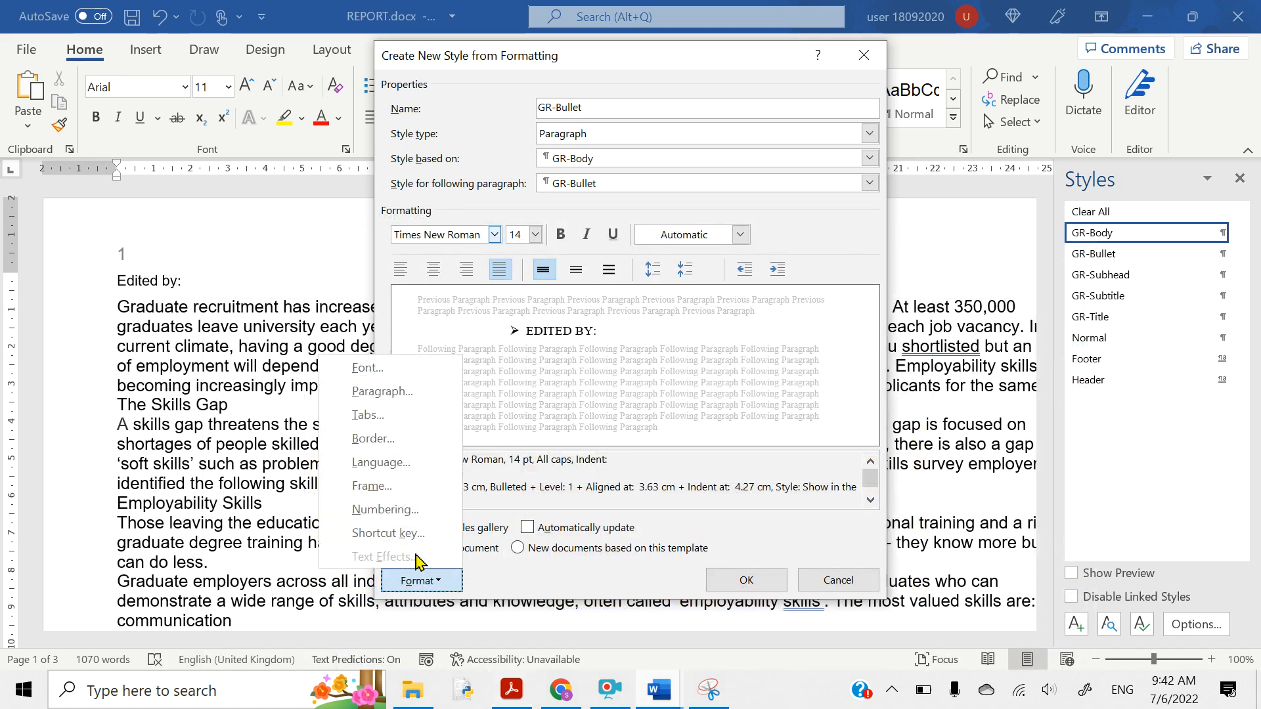
pyautogui.click(372, 393)
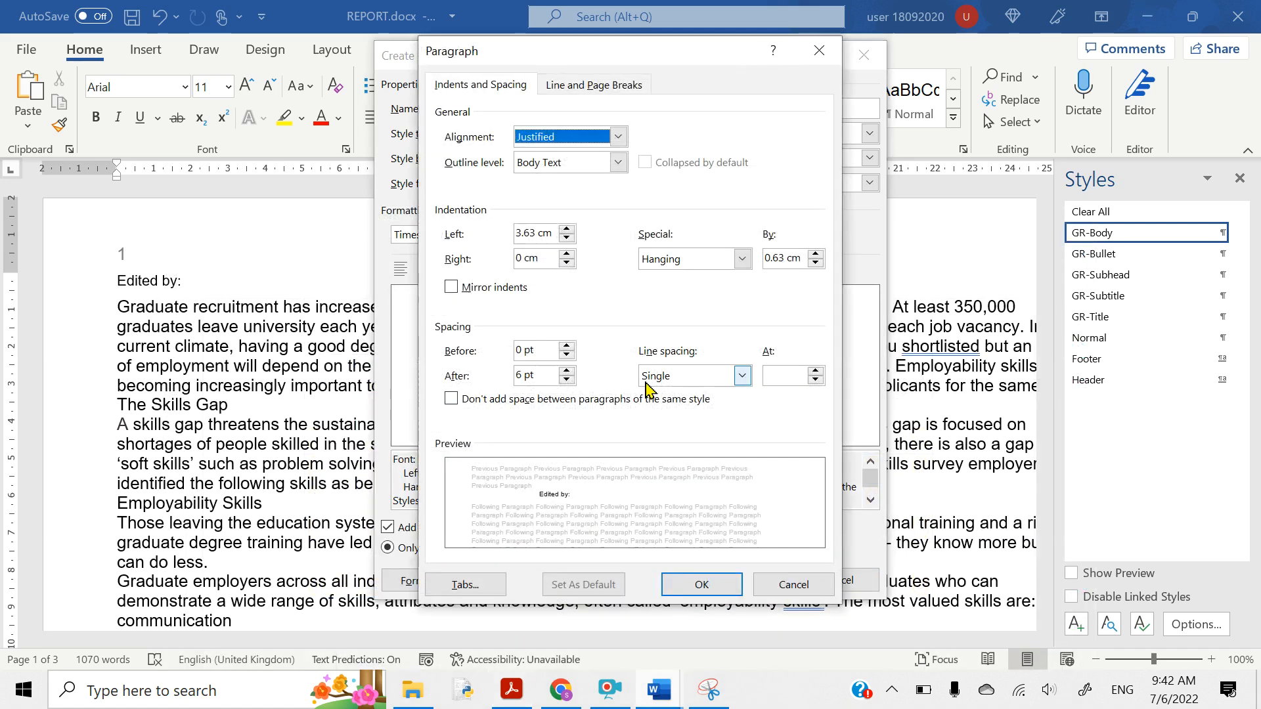
pyautogui.click(520, 369)
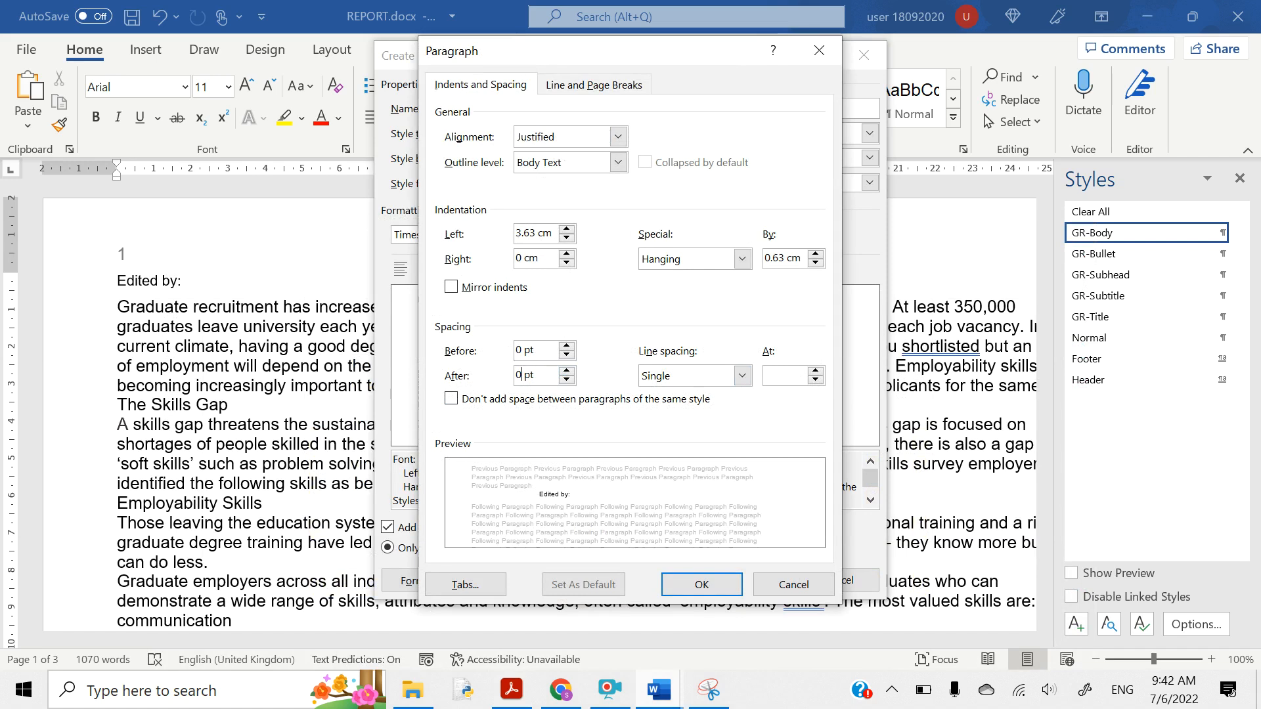
pyautogui.click(691, 584)
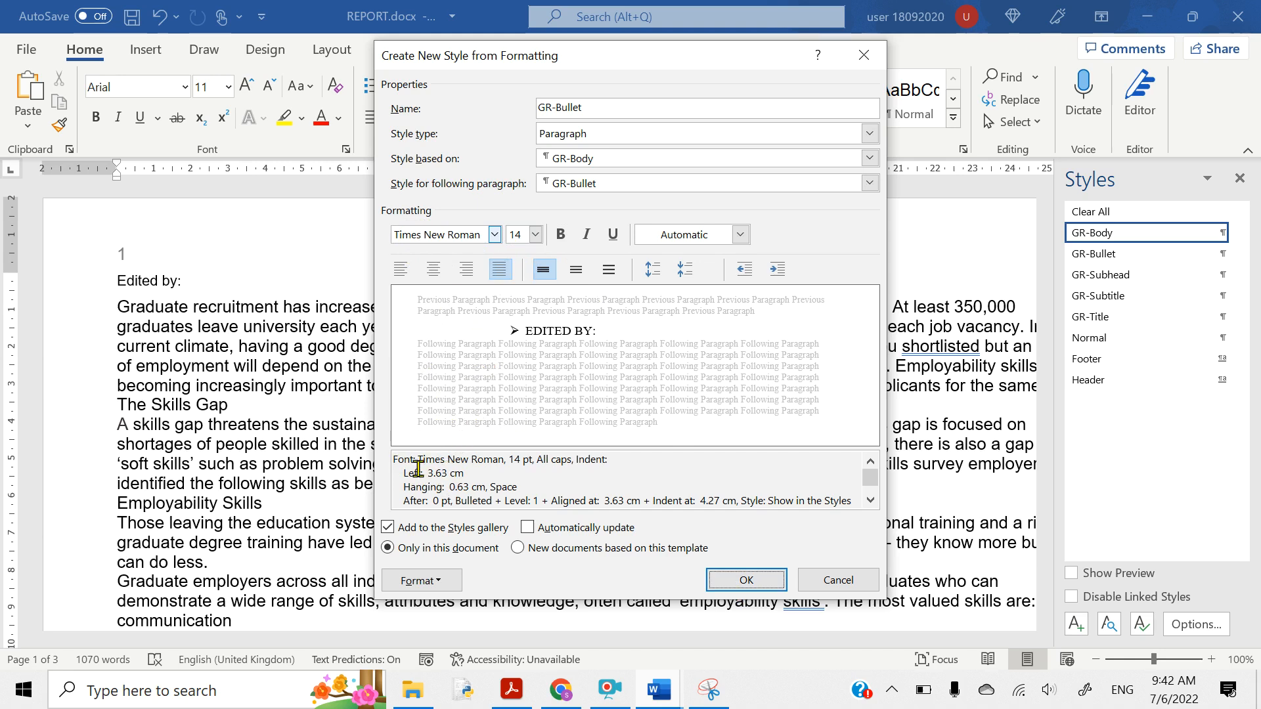
# - Reduce GR-Bullet's hanging indent to 0 and set its left indent to 3 cm
pyautogui.click(418, 583)
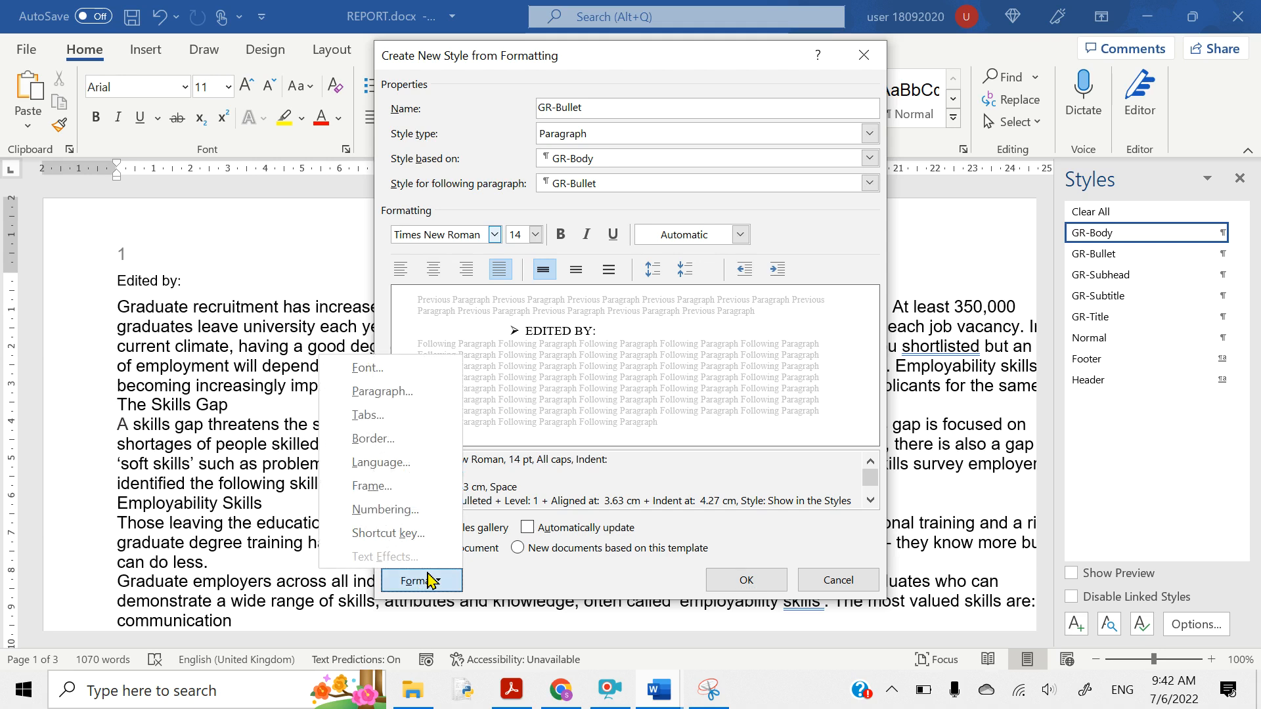
pyautogui.click(356, 392)
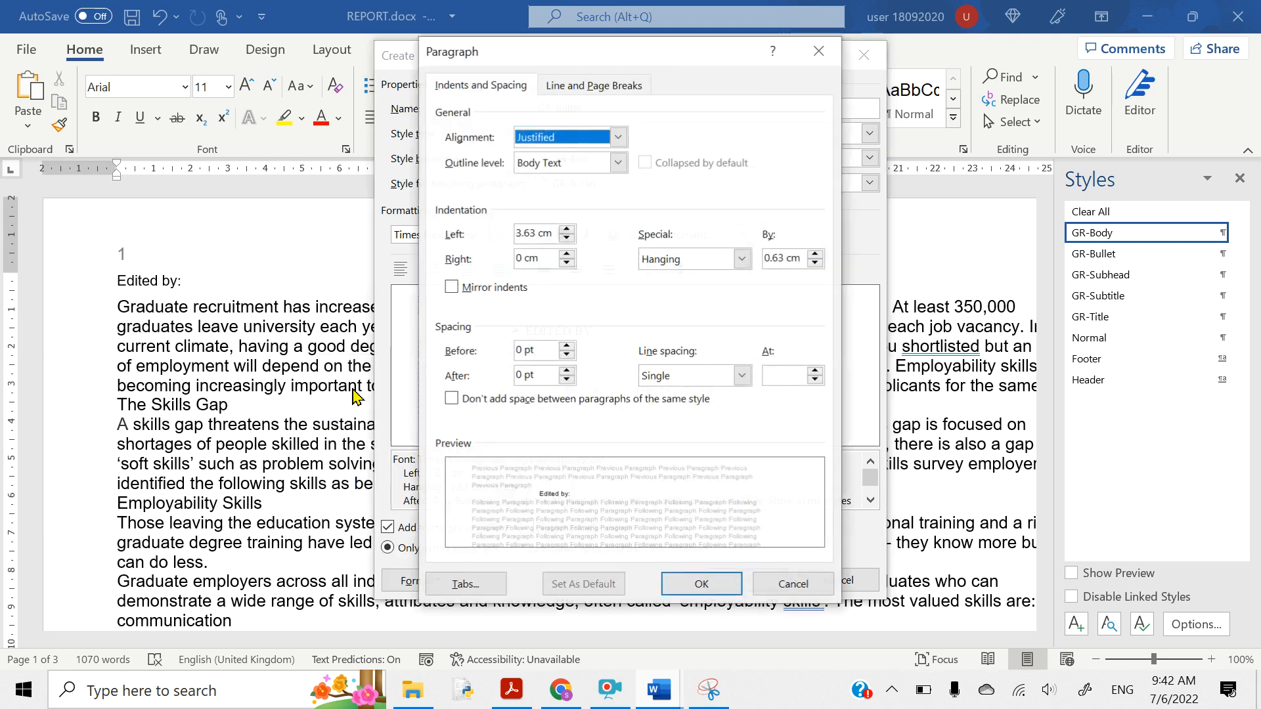
pyautogui.click(784, 257)
pyautogui.click(817, 263)
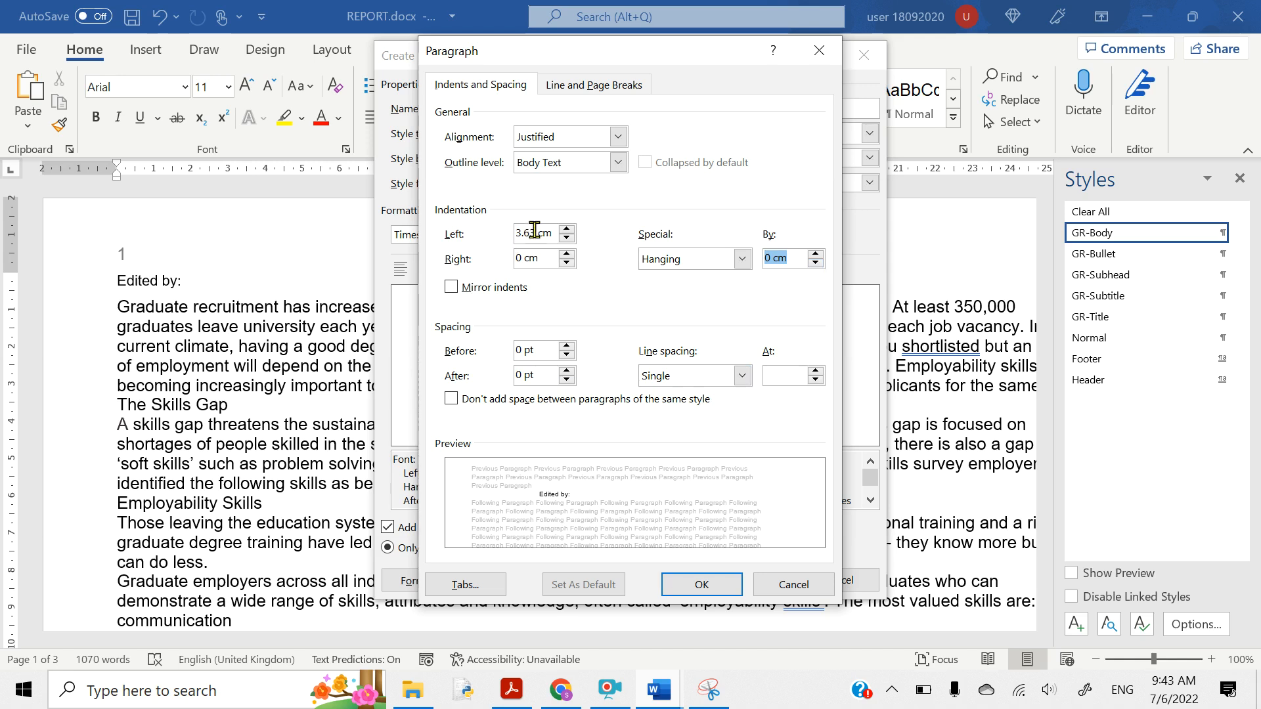
pyautogui.doubleClick(535, 229)
pyautogui.write('3')
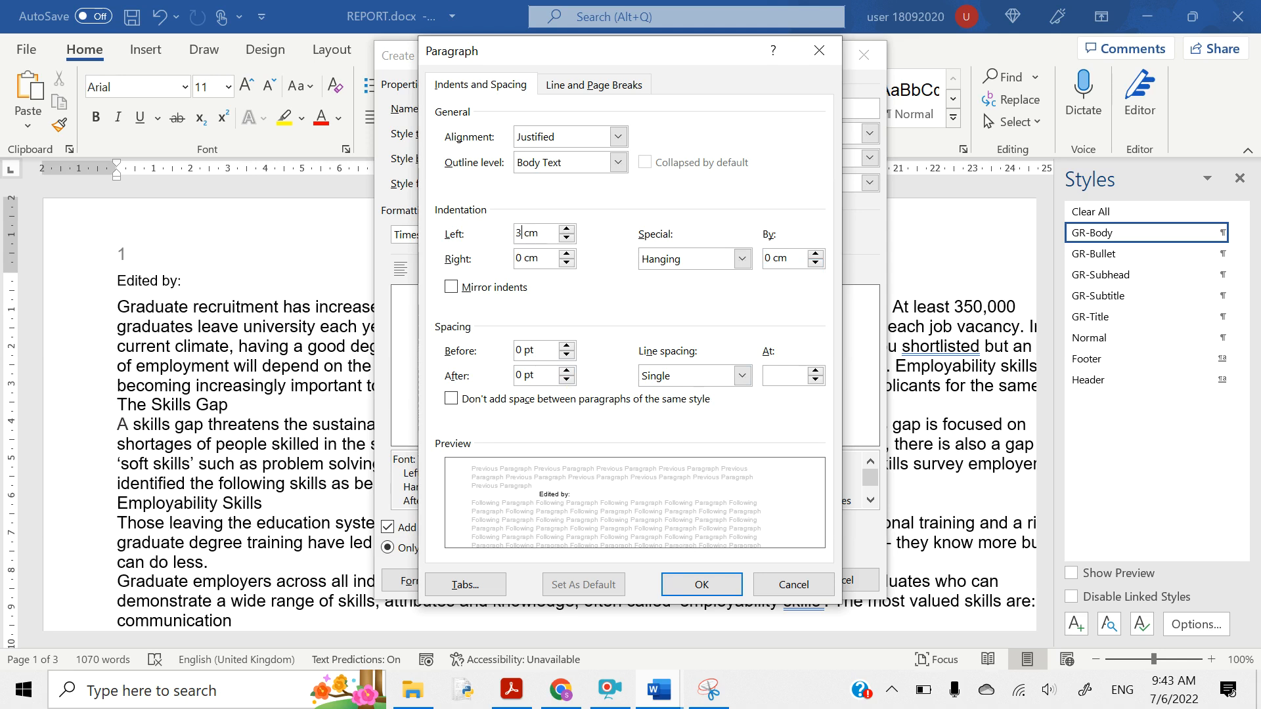
pyautogui.click(693, 584)
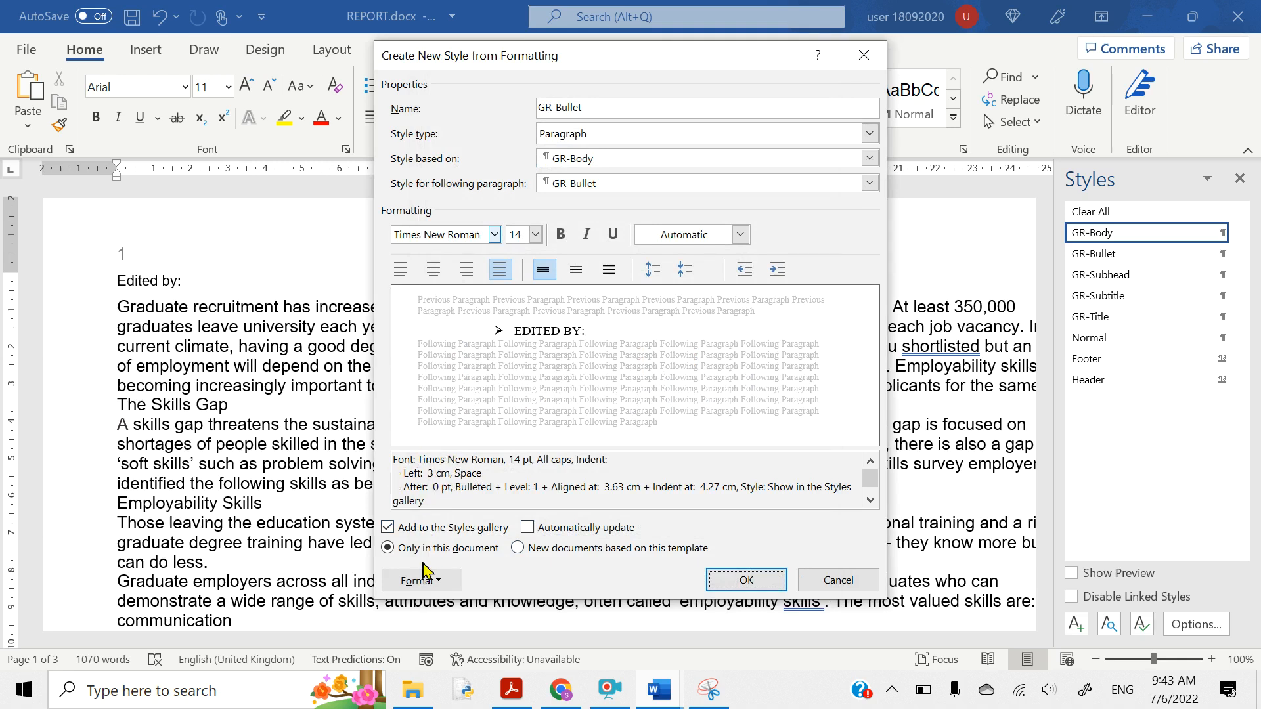
# - Reopen the paragraph settings, try a 1.27 cm hanging indent, then close without applying
pyautogui.click(417, 582)
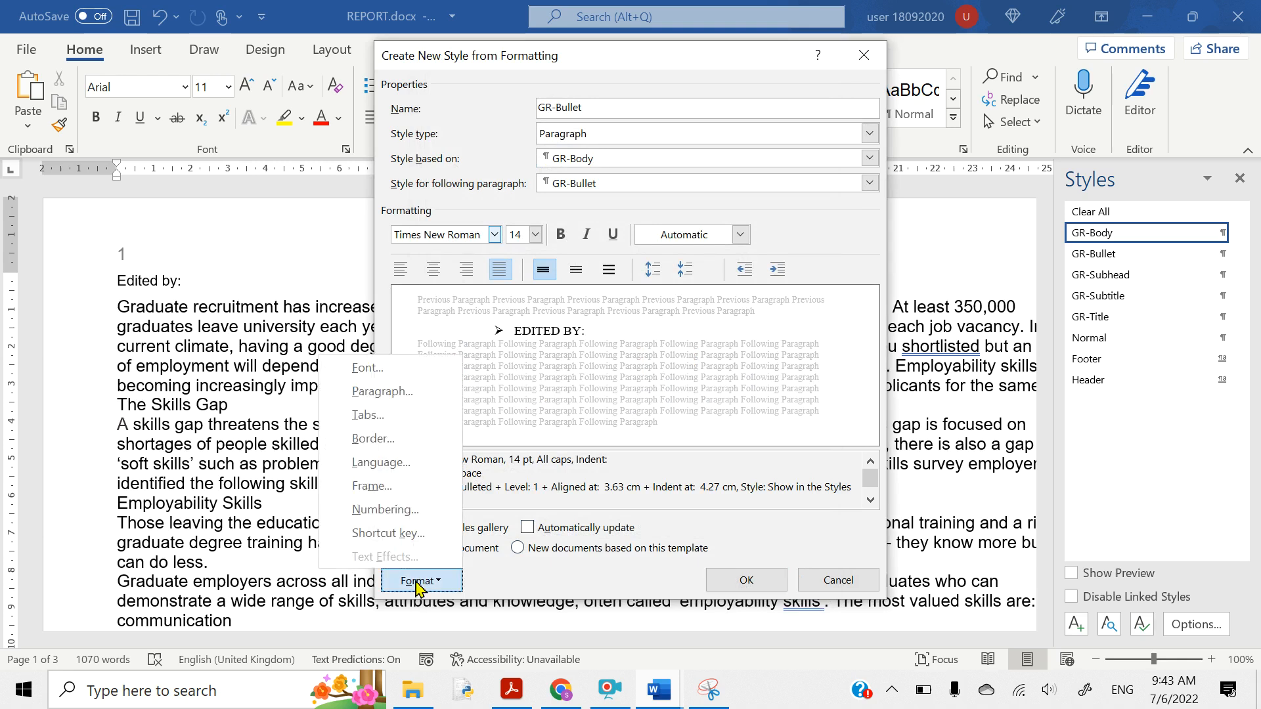
pyautogui.click(381, 392)
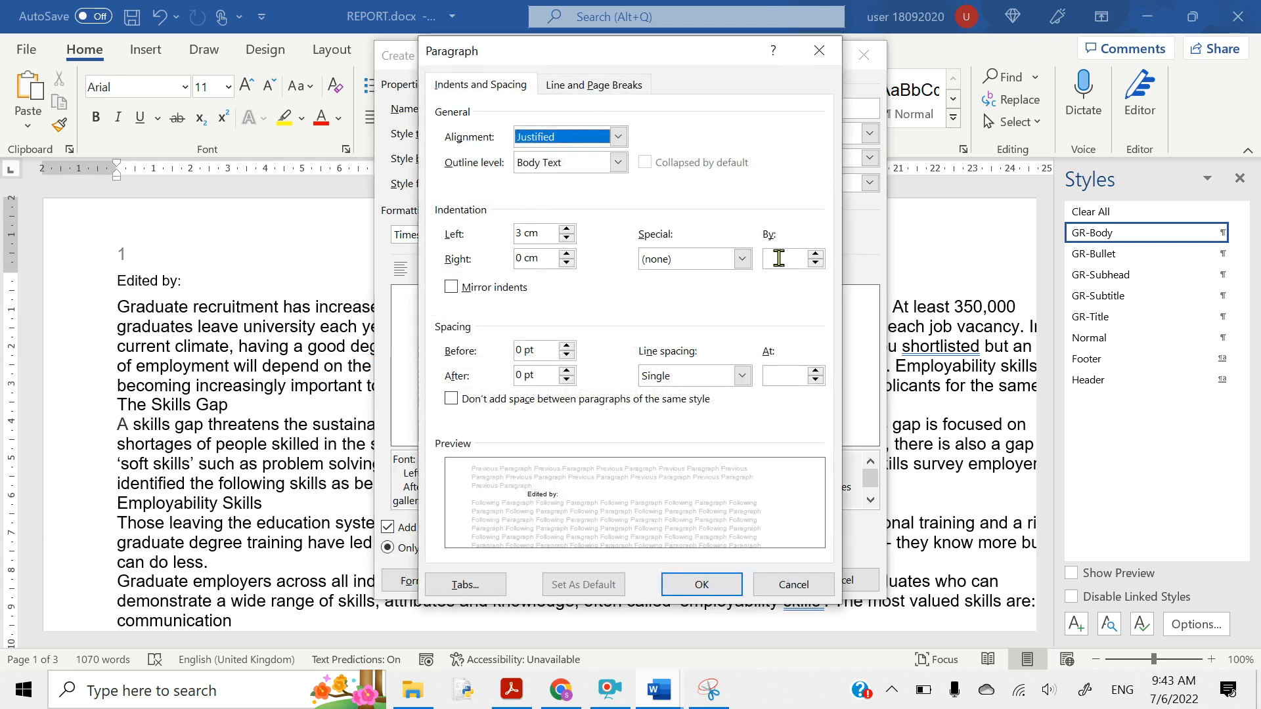
pyautogui.click(819, 50)
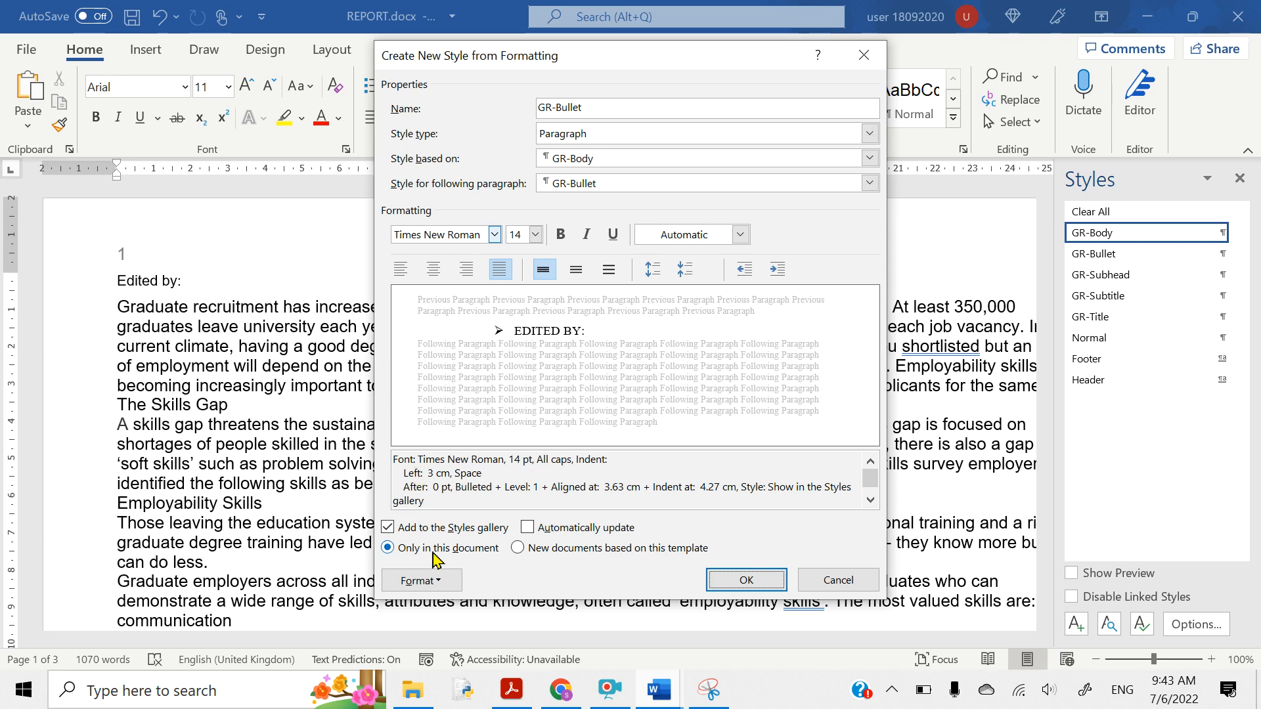
pyautogui.click(428, 578)
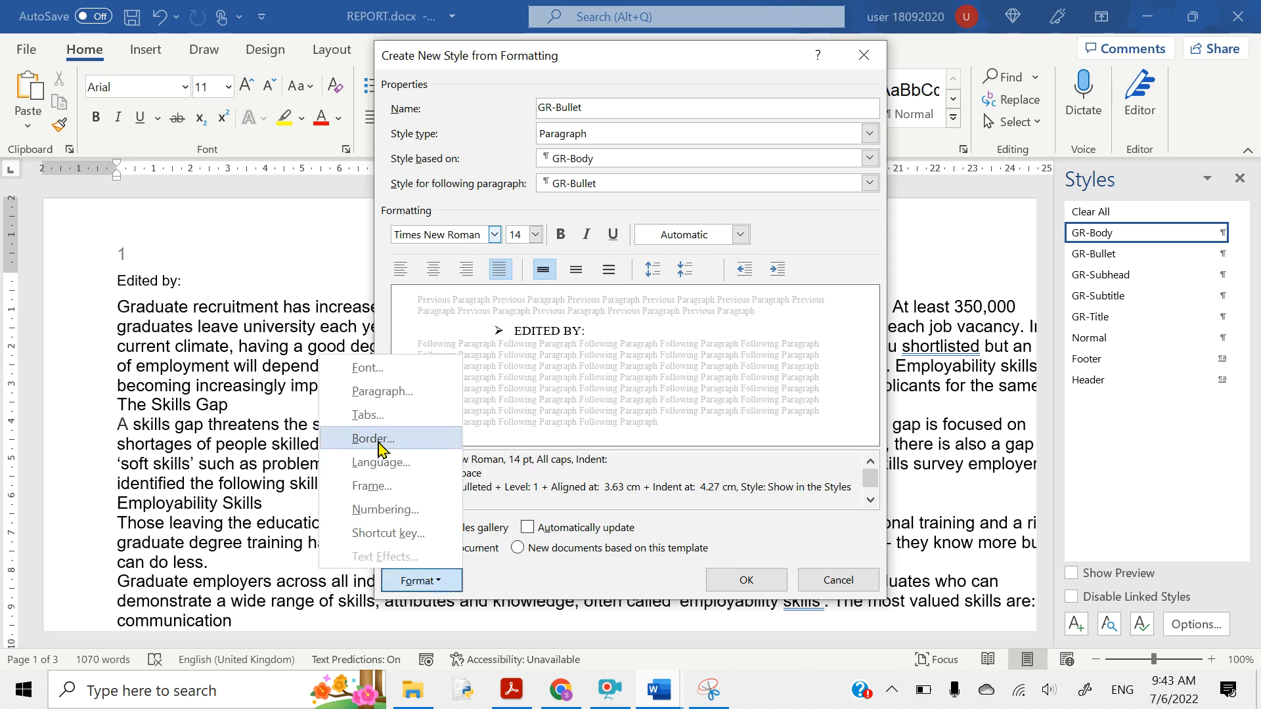
pyautogui.click(360, 398)
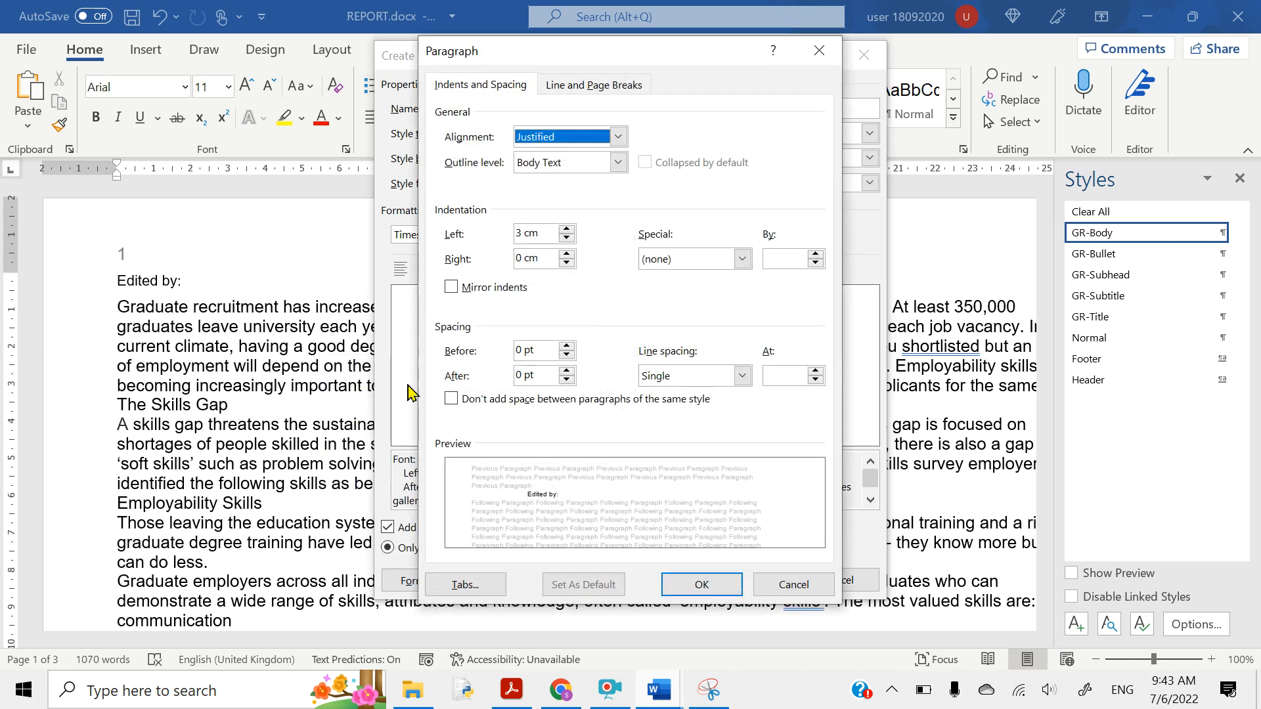
pyautogui.click(740, 261)
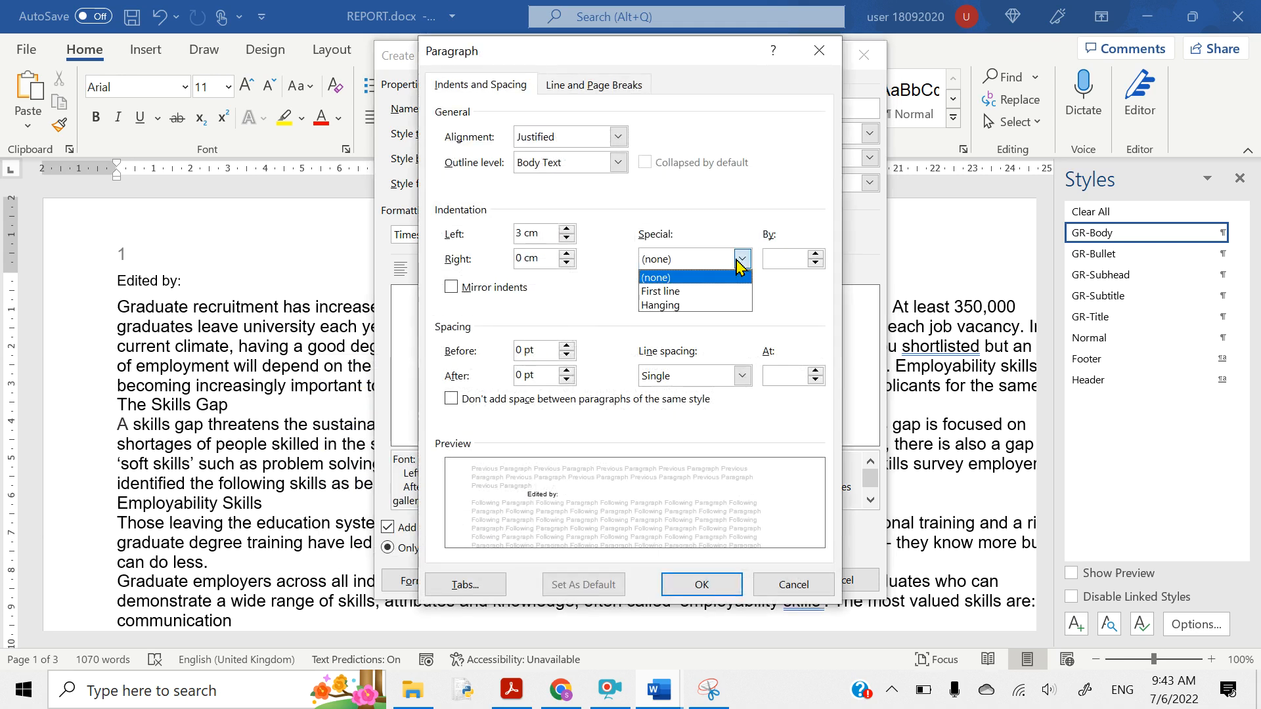
pyautogui.click(677, 306)
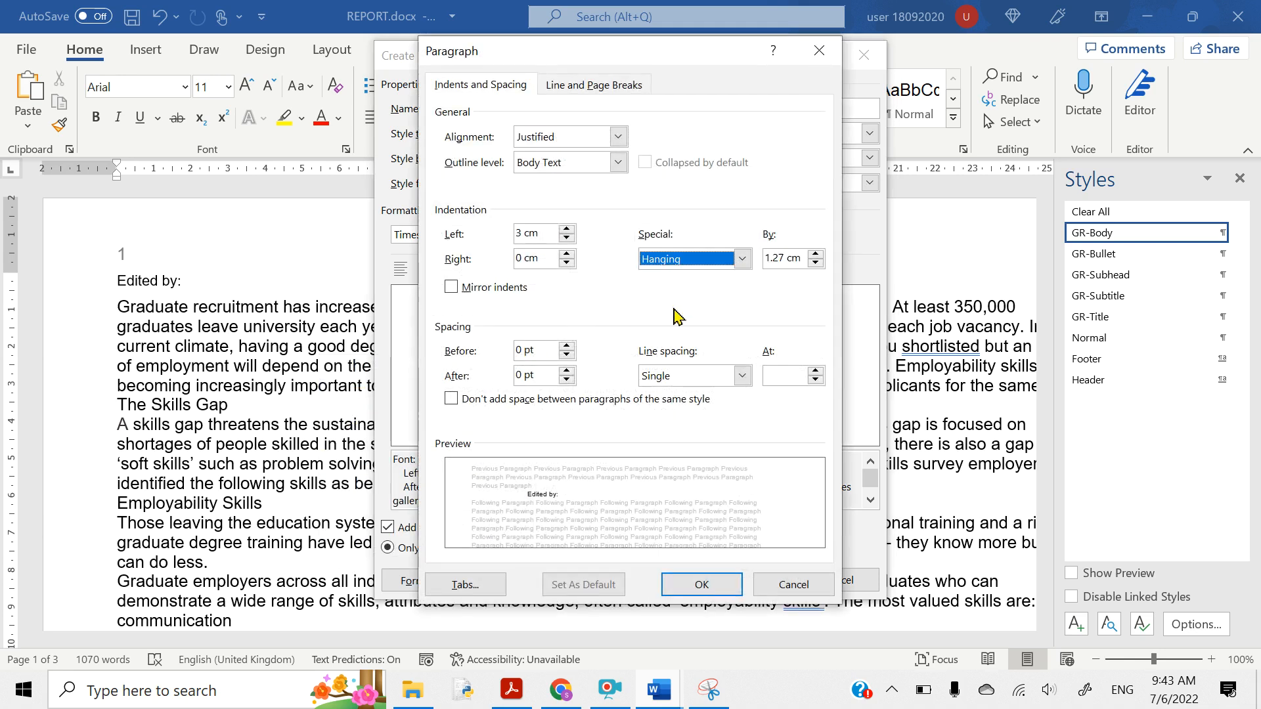
pyautogui.click(799, 258)
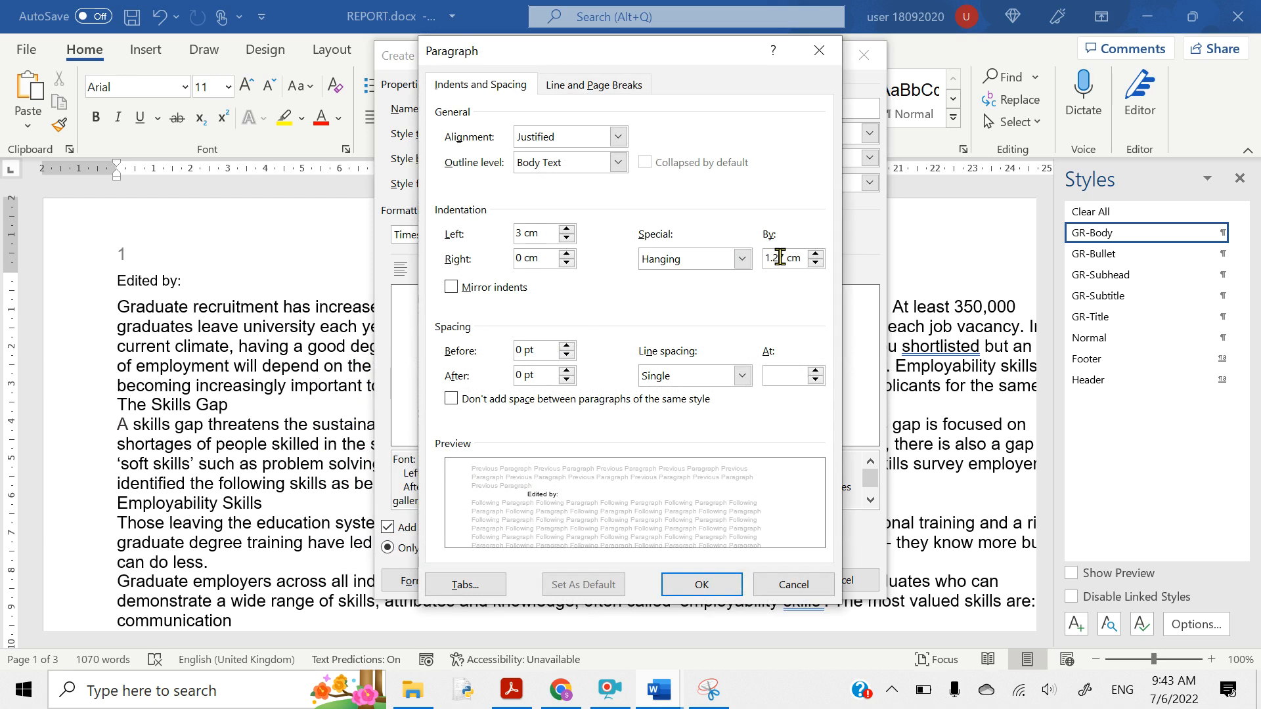
pyautogui.moveTo(797, 257); pyautogui.dragTo(766, 258)
pyautogui.press('BackSpace')
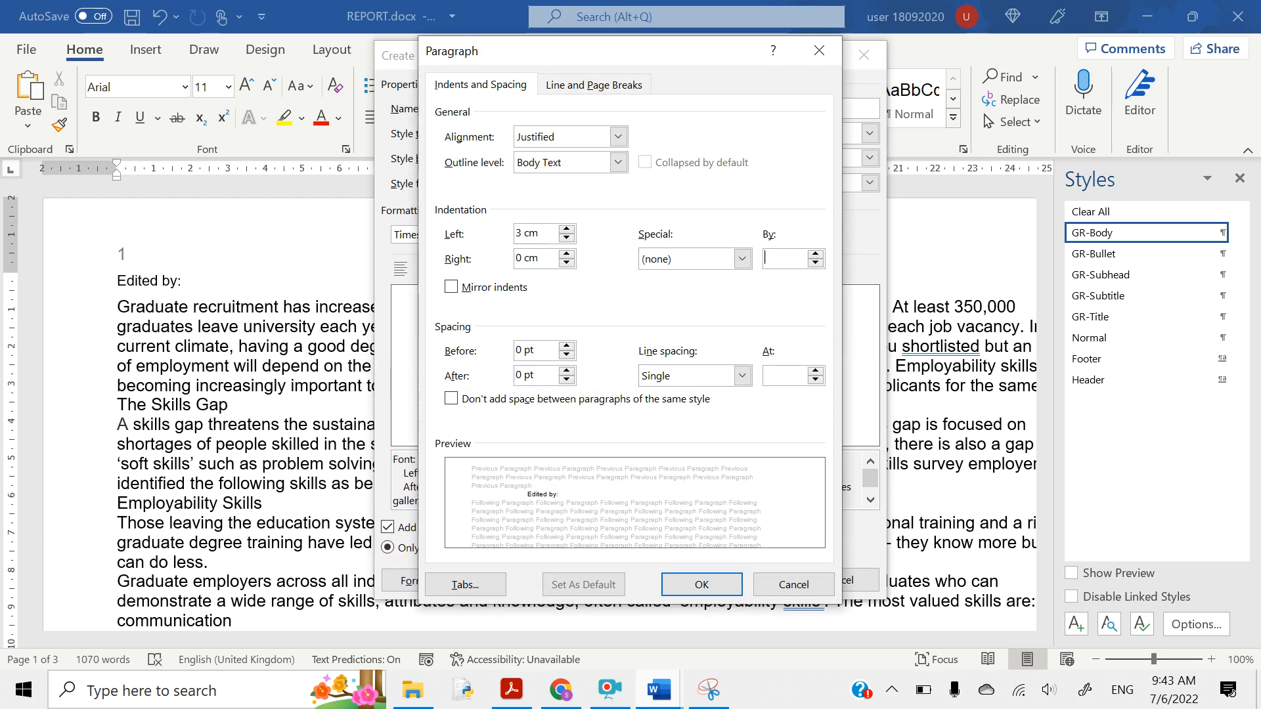
pyautogui.click(742, 259)
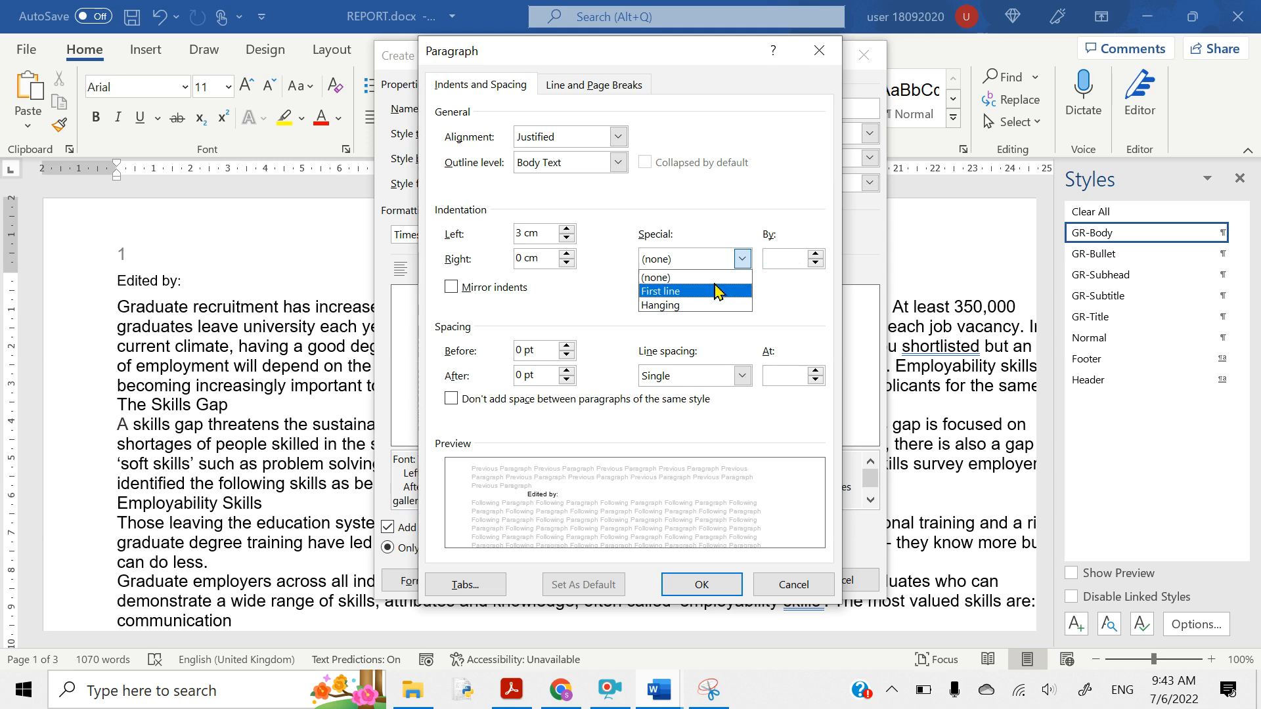
pyautogui.click(689, 306)
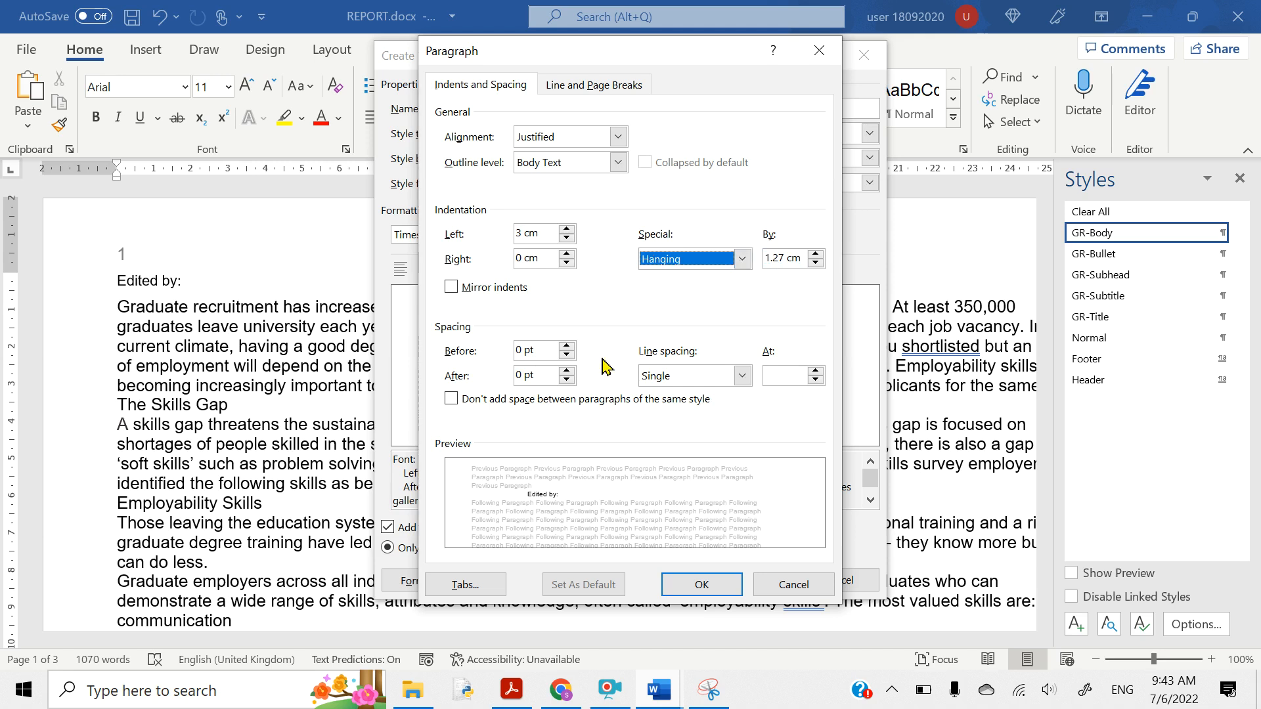
pyautogui.moveTo(564, 51); pyautogui.dragTo(185, 56)
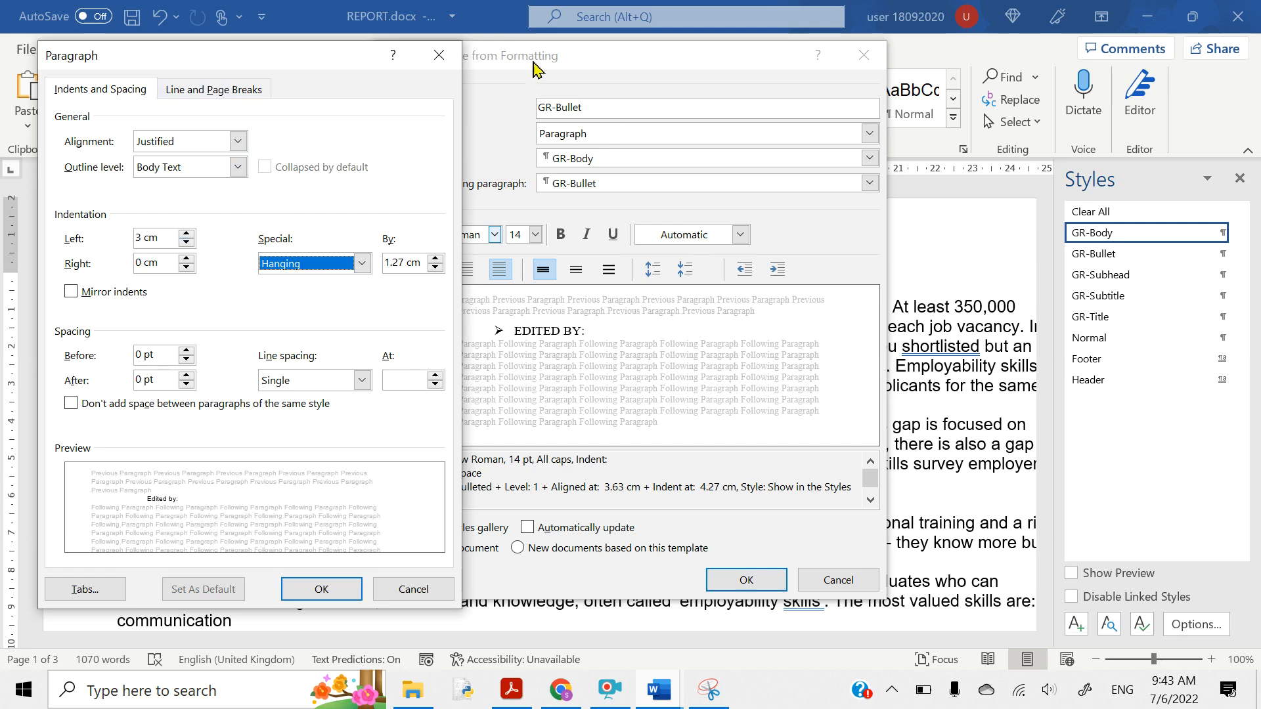
pyautogui.click(438, 61)
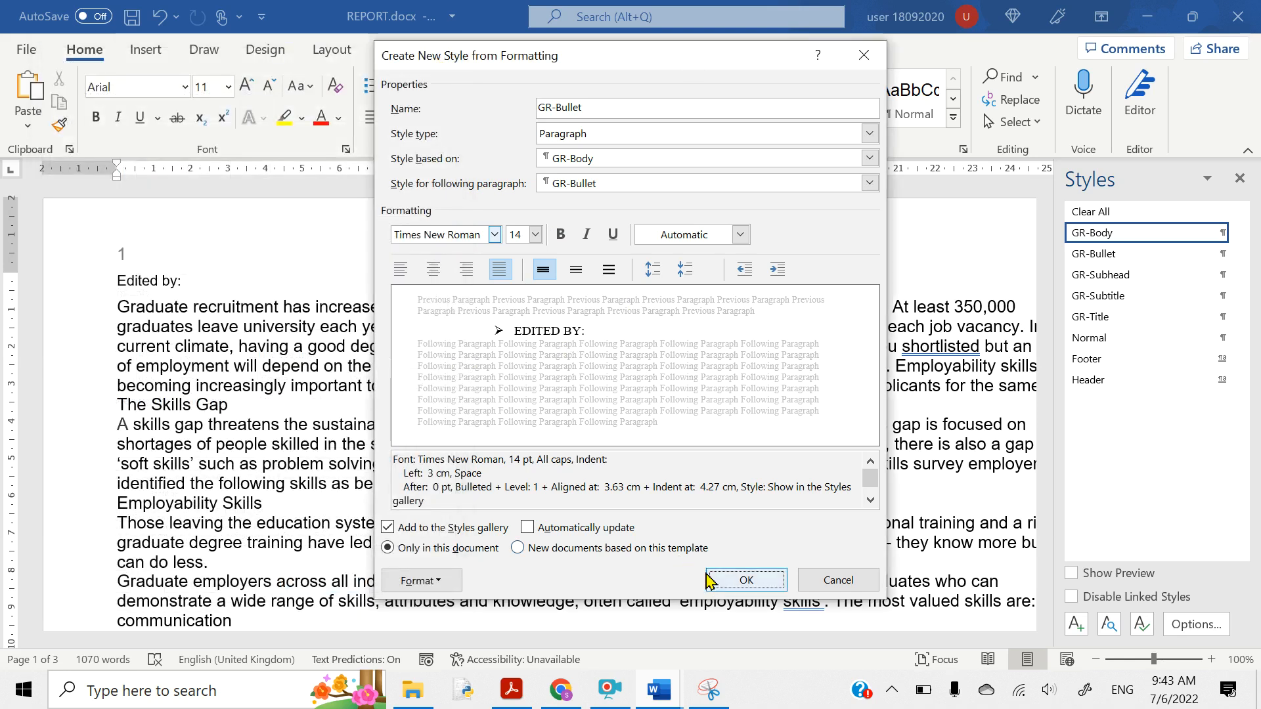
# - Give GR-Bullet a hanging special indent, then create the style and apply it to Edited by
pyautogui.click(412, 582)
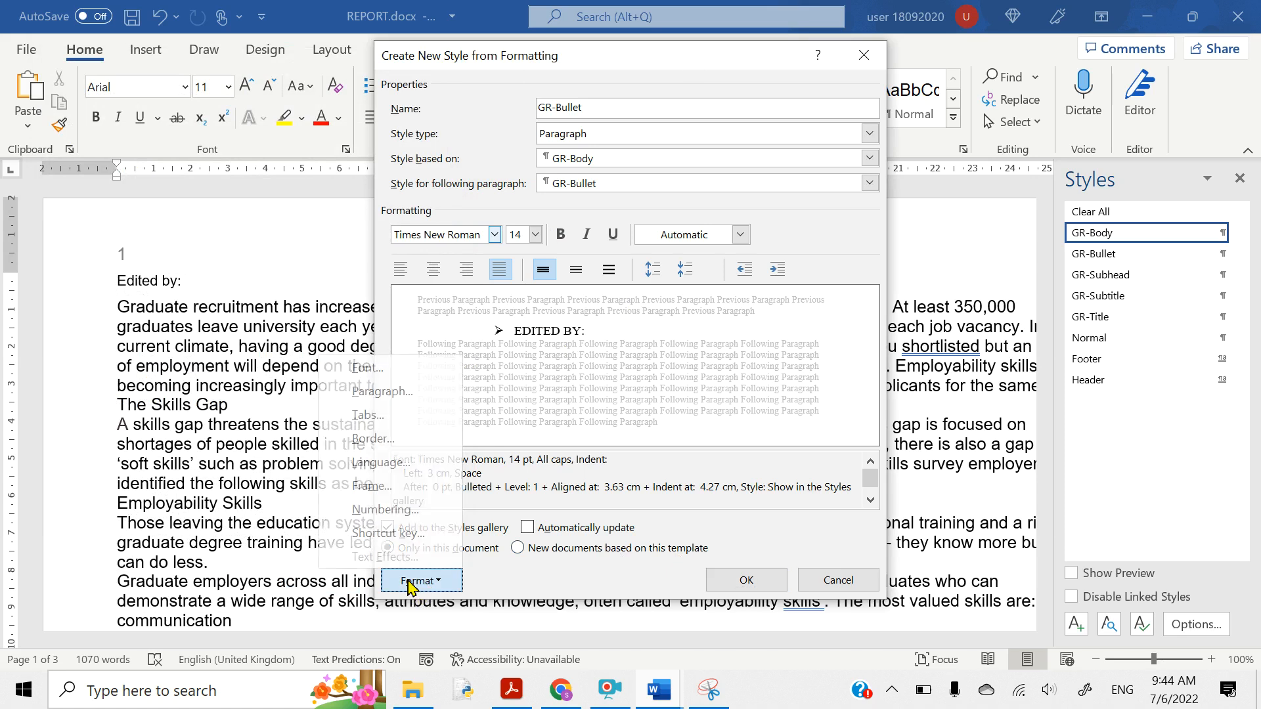
pyautogui.click(379, 403)
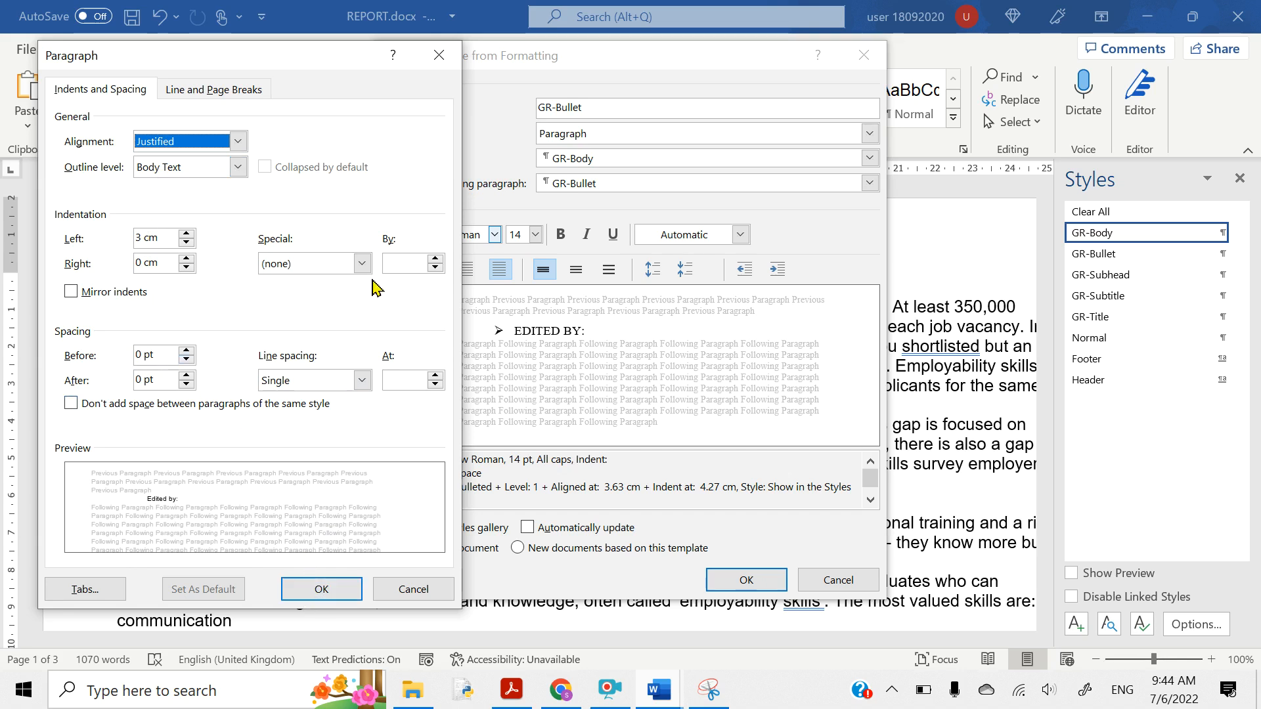
pyautogui.click(362, 263)
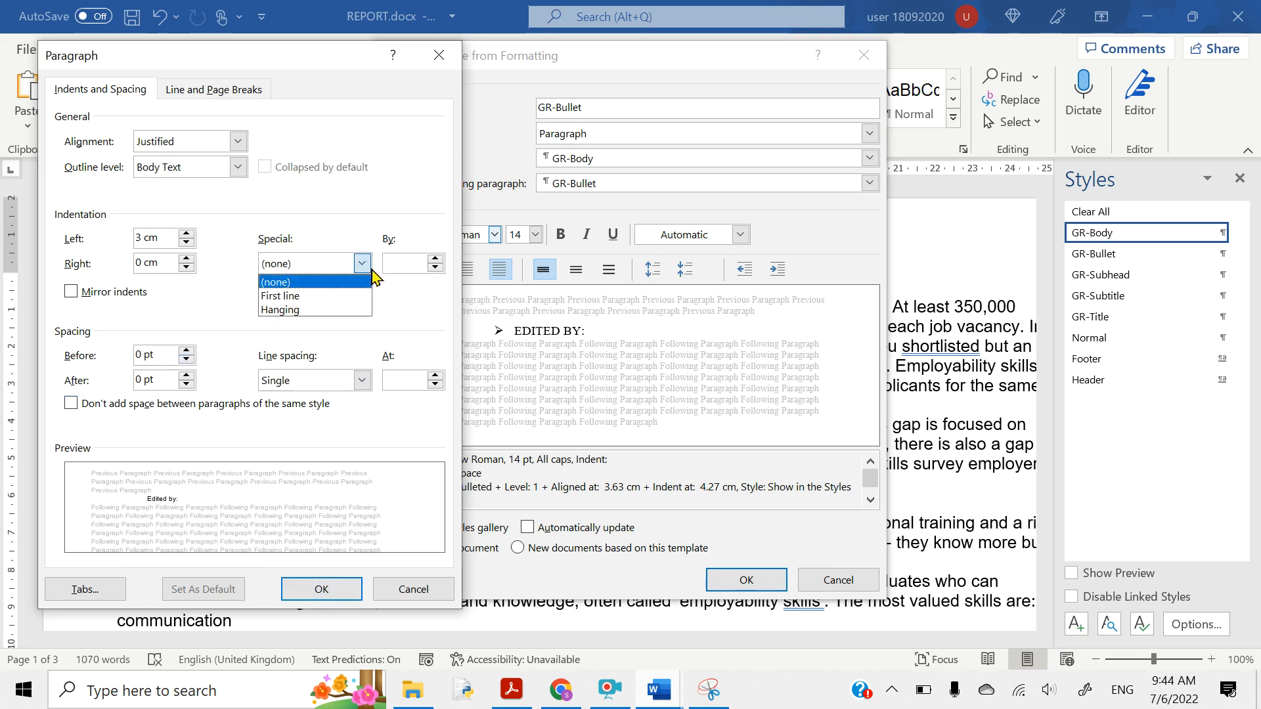
pyautogui.click(319, 310)
pyautogui.click(324, 593)
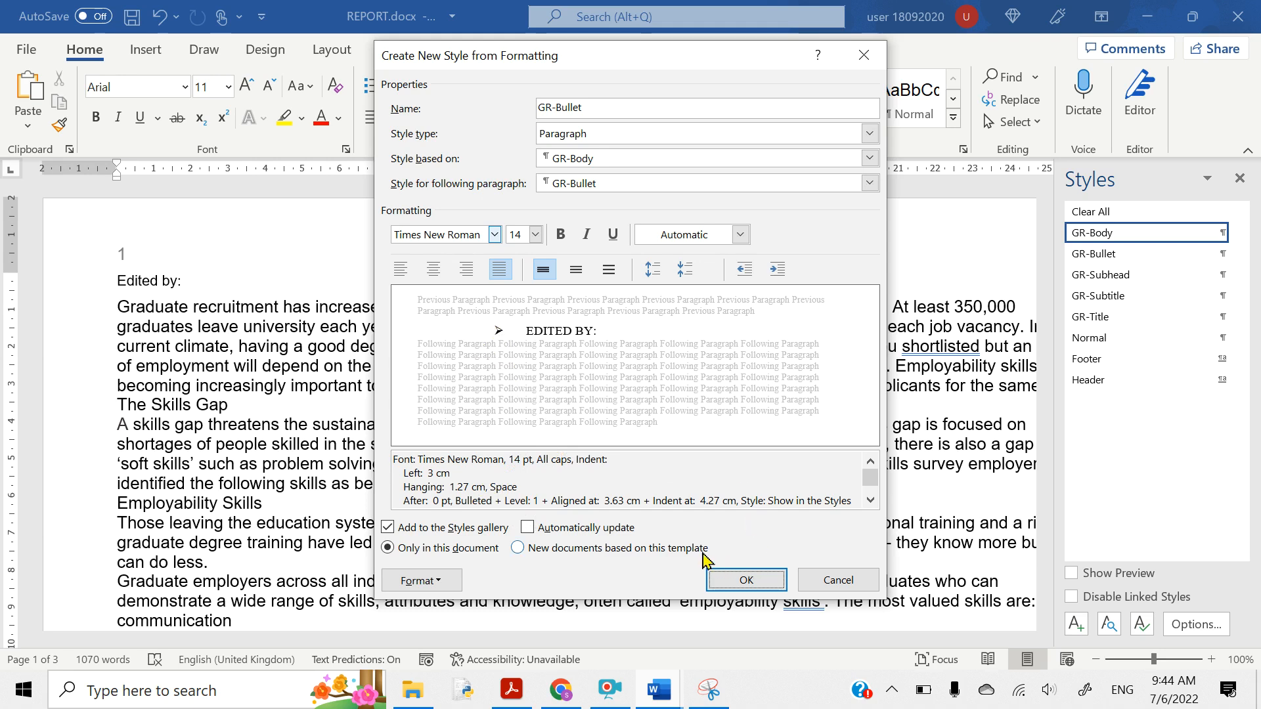
pyautogui.click(746, 581)
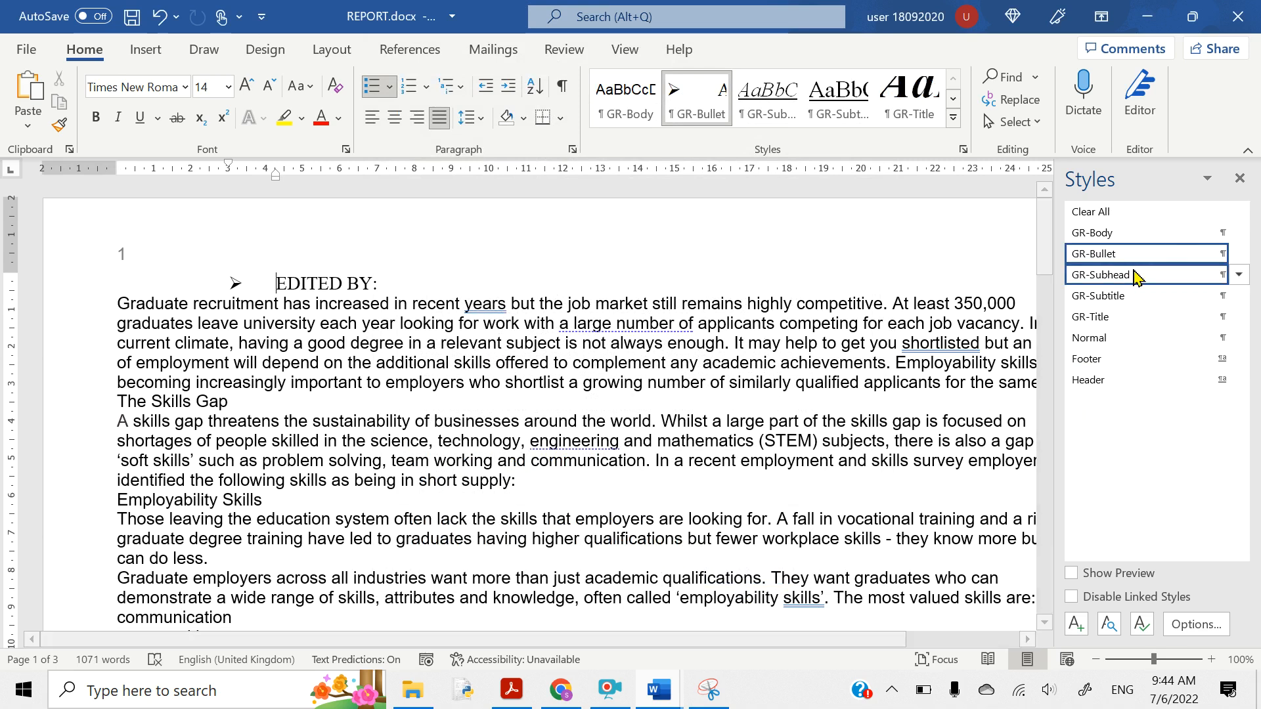
# - Highlight 'EVIDENCE 2', 'style settings' and 'GR-Subhead' in yellow in the question paper
pyautogui.click(515, 694)
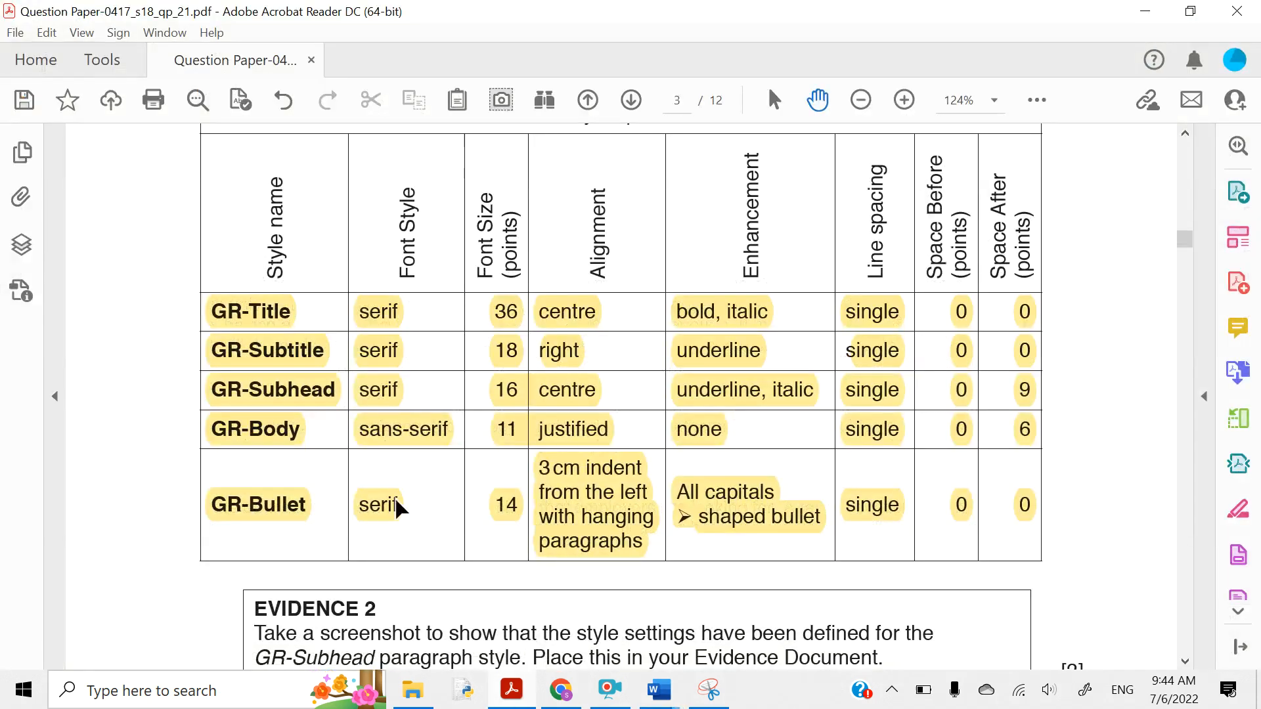
pyautogui.scroll(-5, 397, 506)
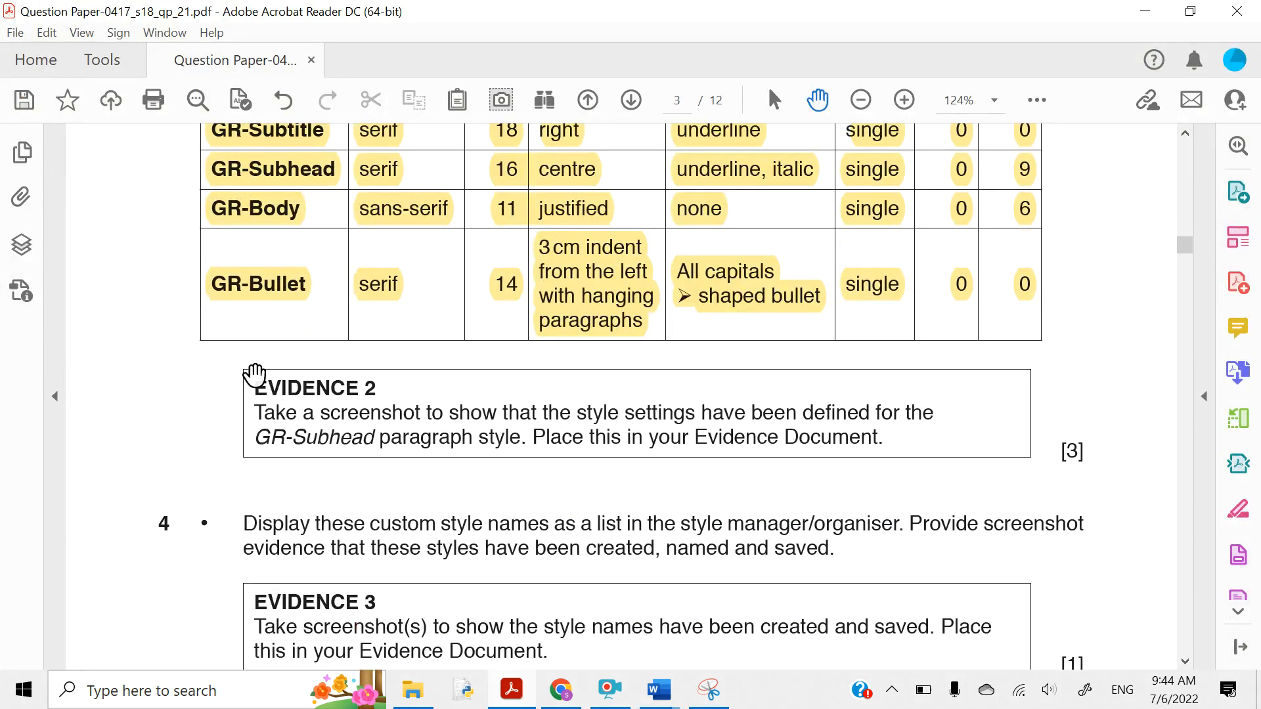
pyautogui.moveTo(255, 388); pyautogui.dragTo(384, 386)
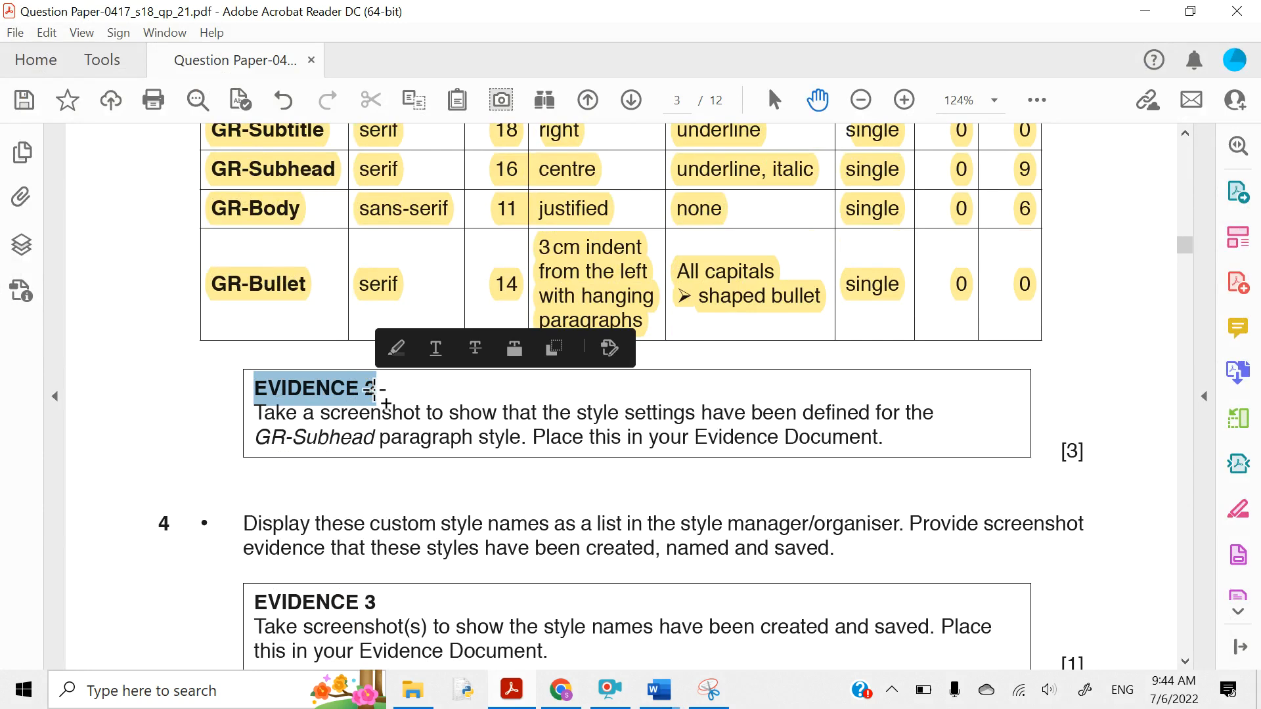
pyautogui.click(400, 345)
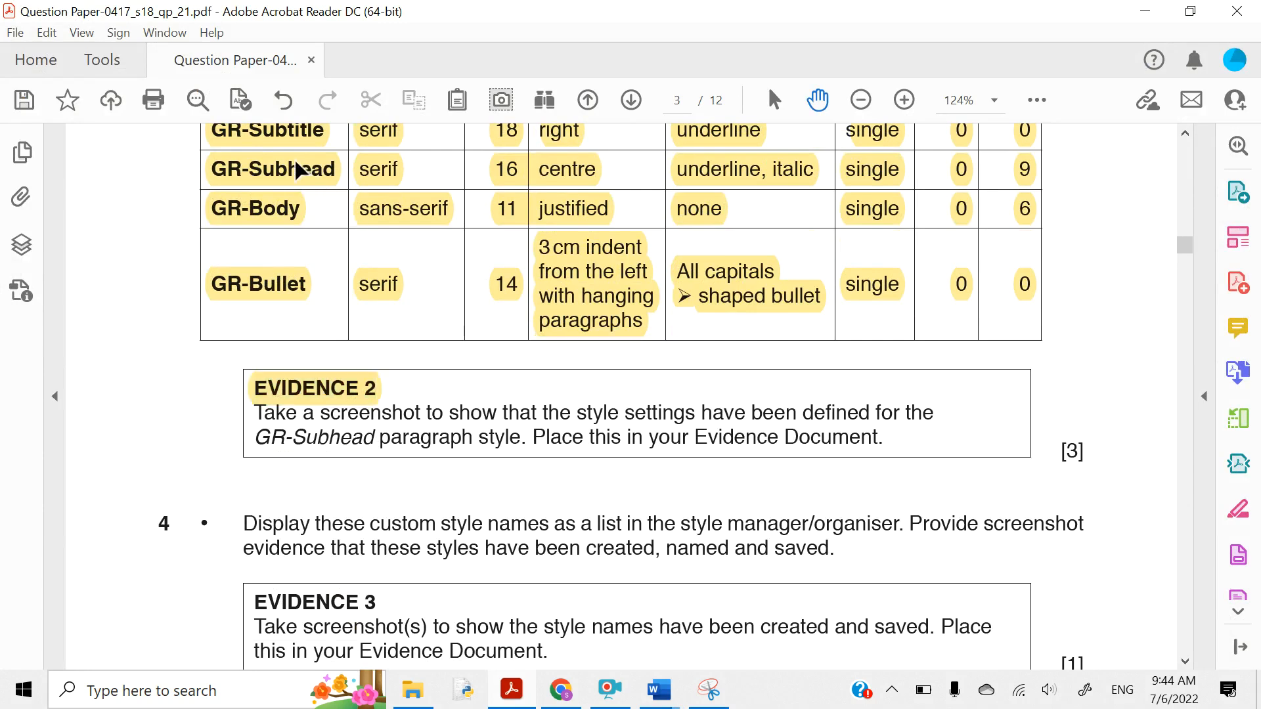
pyautogui.scroll(2, 295, 169)
pyautogui.scroll(-2, 290, 182)
pyautogui.scroll(-1, 291, 185)
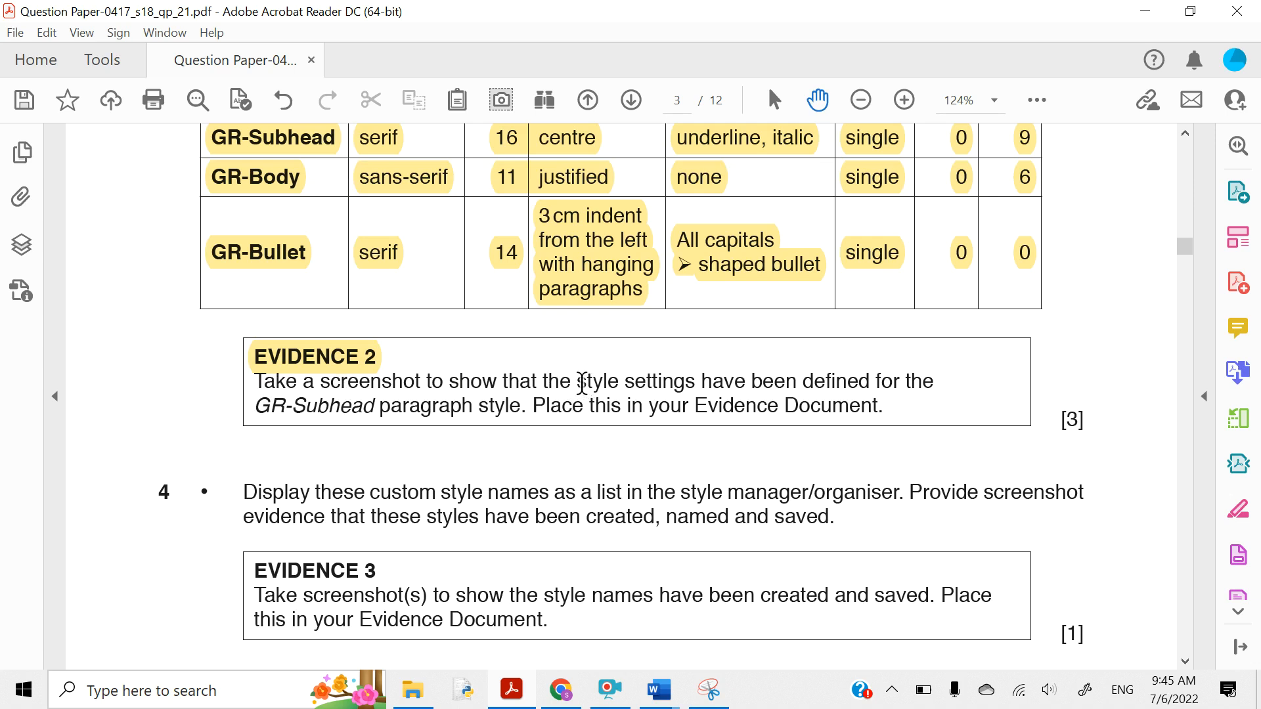
pyautogui.moveTo(582, 383); pyautogui.dragTo(696, 393)
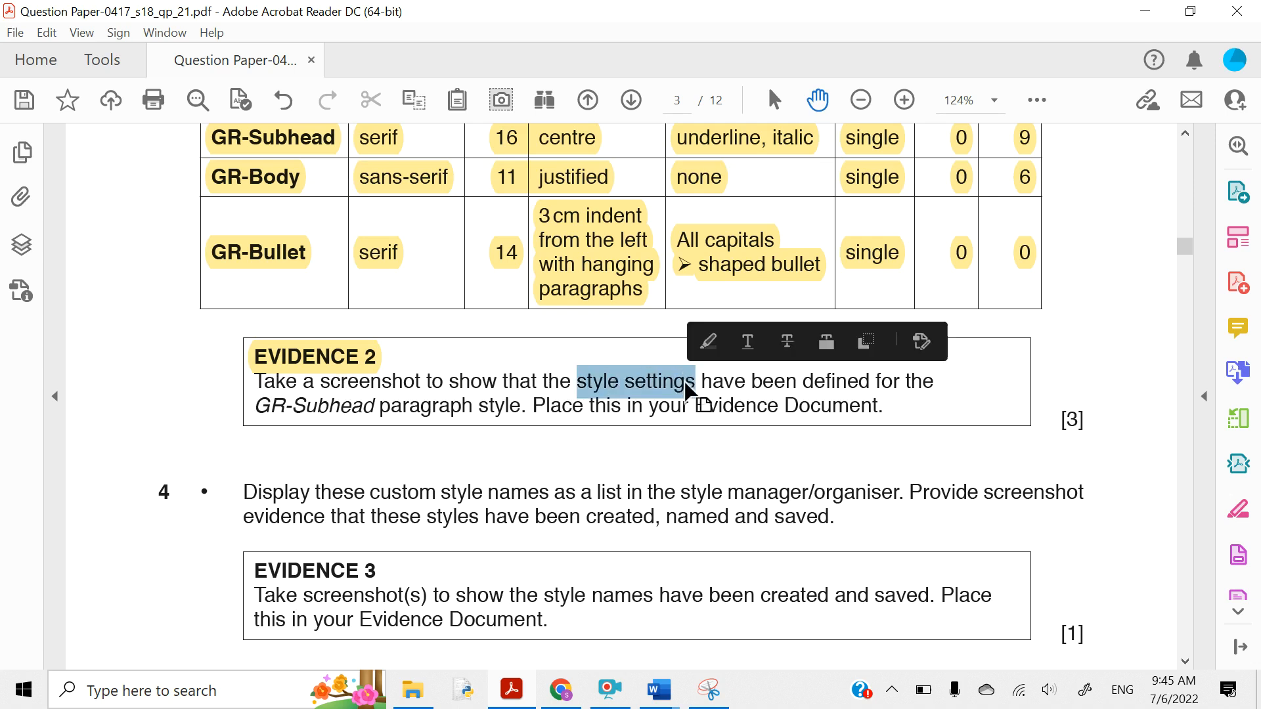
pyautogui.click(709, 342)
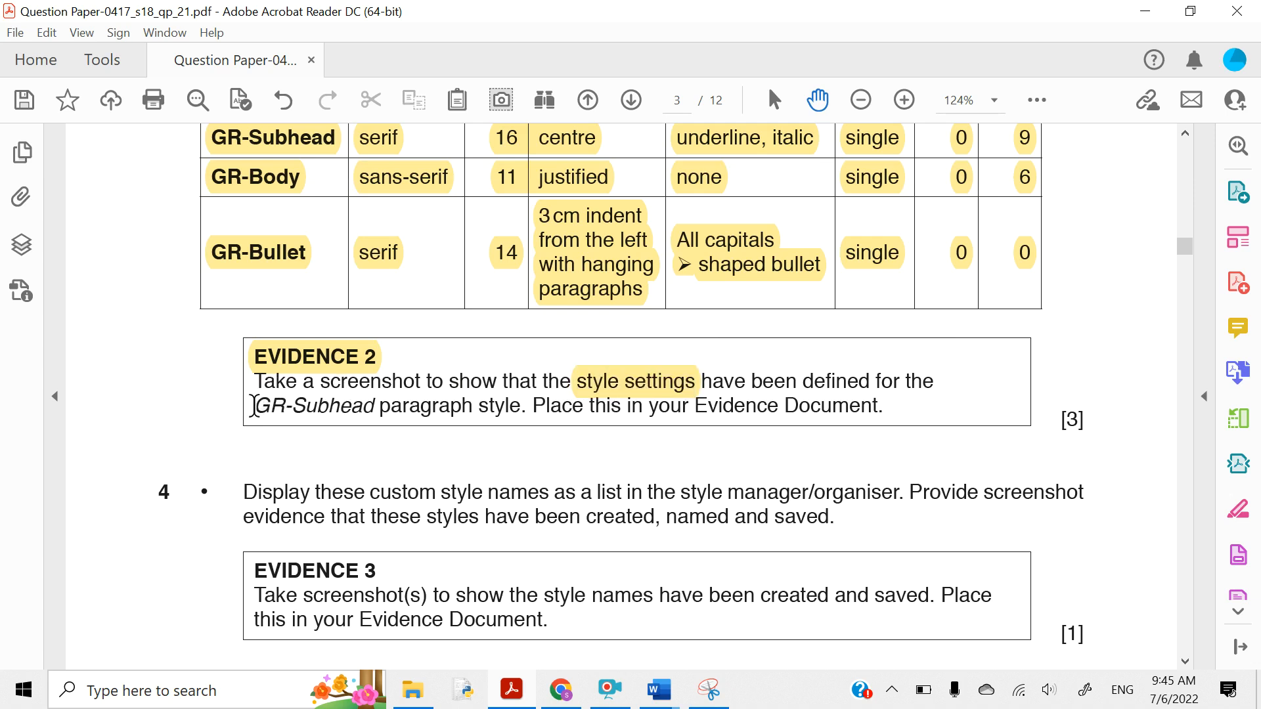
pyautogui.moveTo(254, 405); pyautogui.dragTo(380, 408)
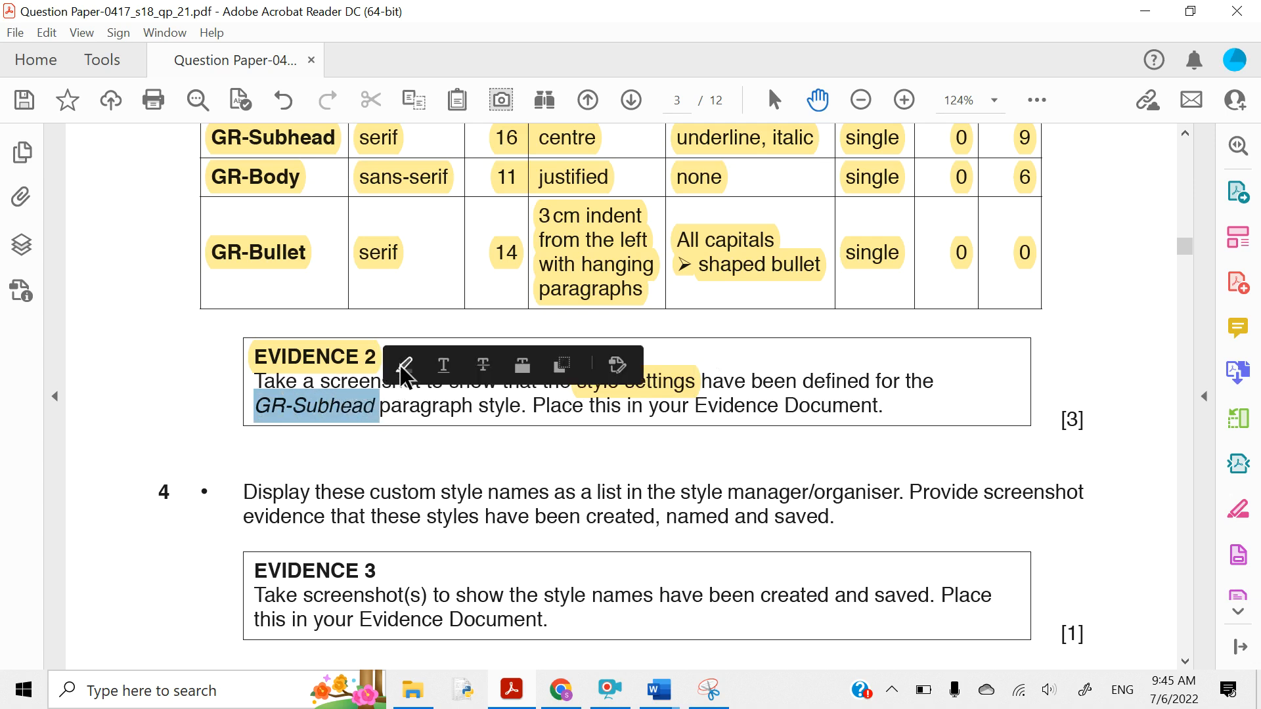
pyautogui.click(403, 366)
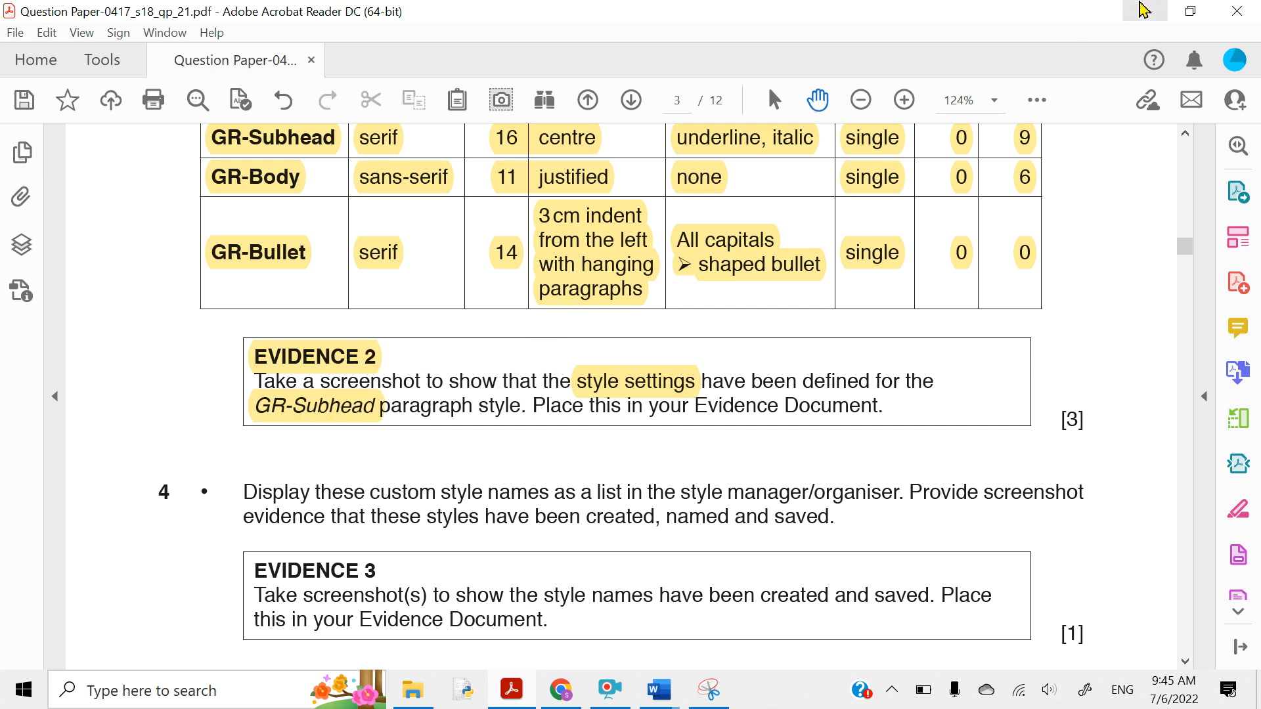
# - Apply the GR-Subhead style to the Edited by line in the report
pyautogui.click(1143, 9)
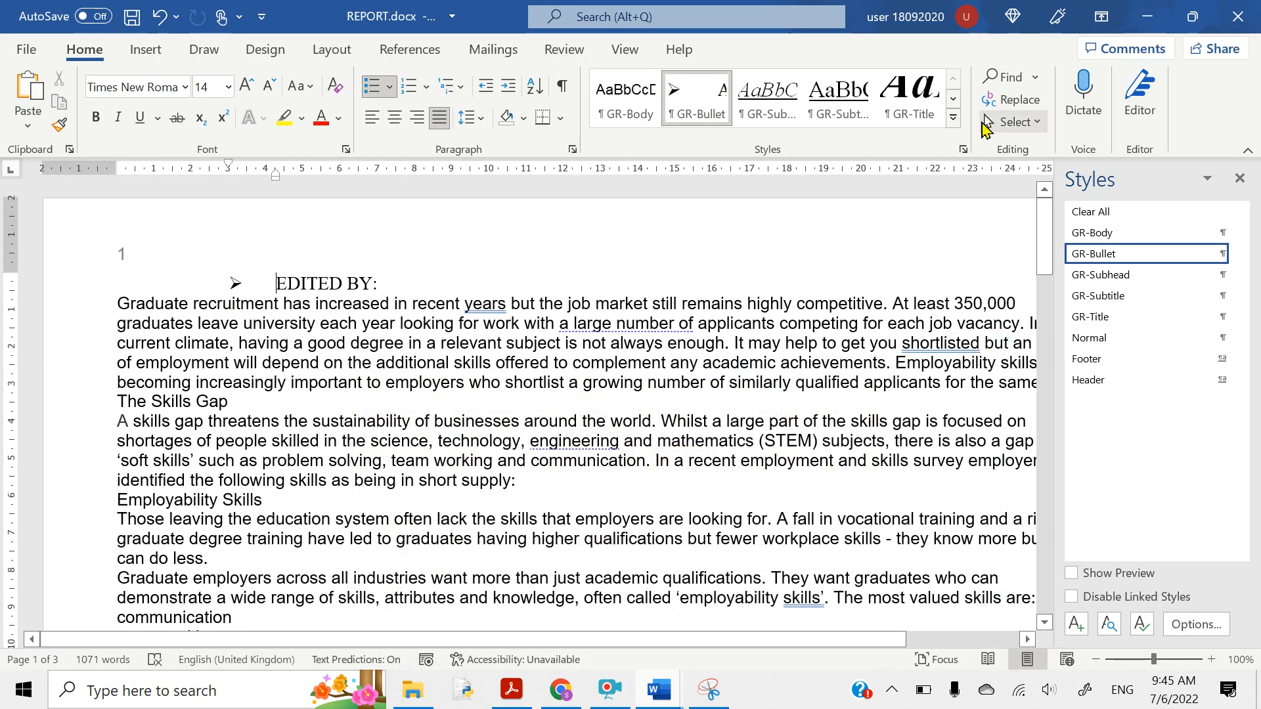
pyautogui.rightClick(1084, 280)
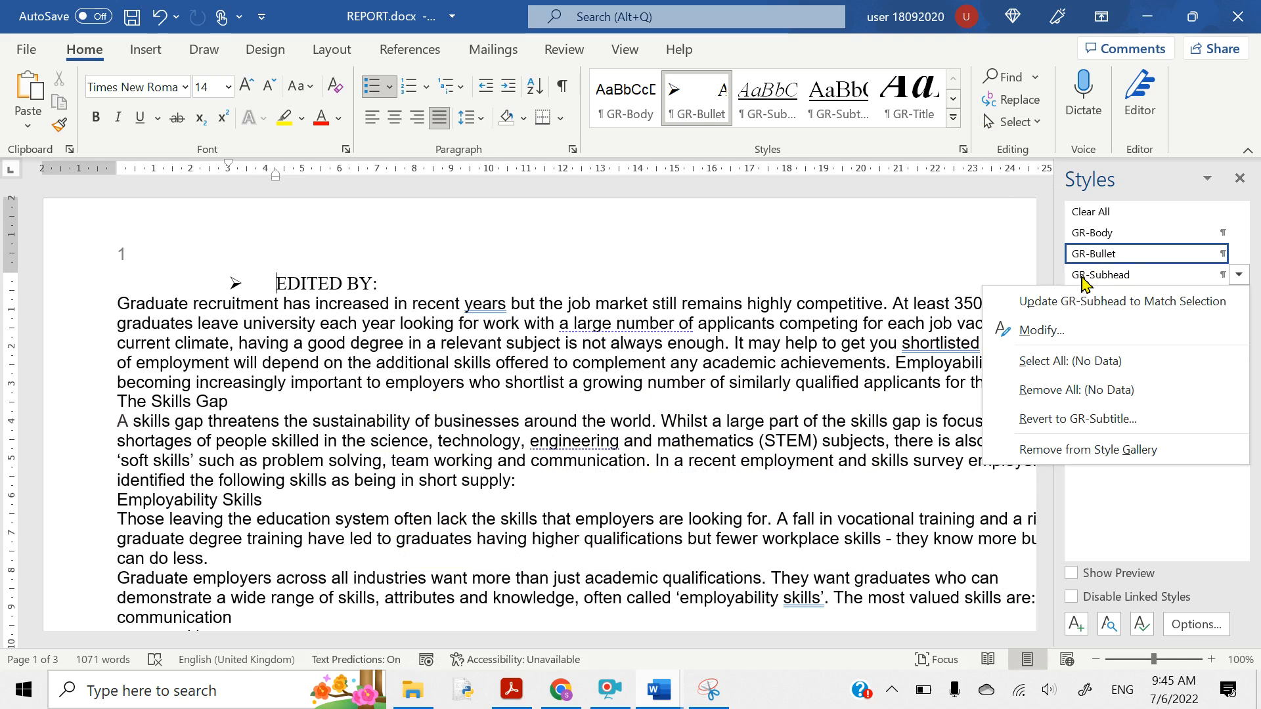
pyautogui.click(1083, 275)
# - Open GR-Subhead's Modify Style settings and move the dialog to the right
pyautogui.rightClick(1084, 279)
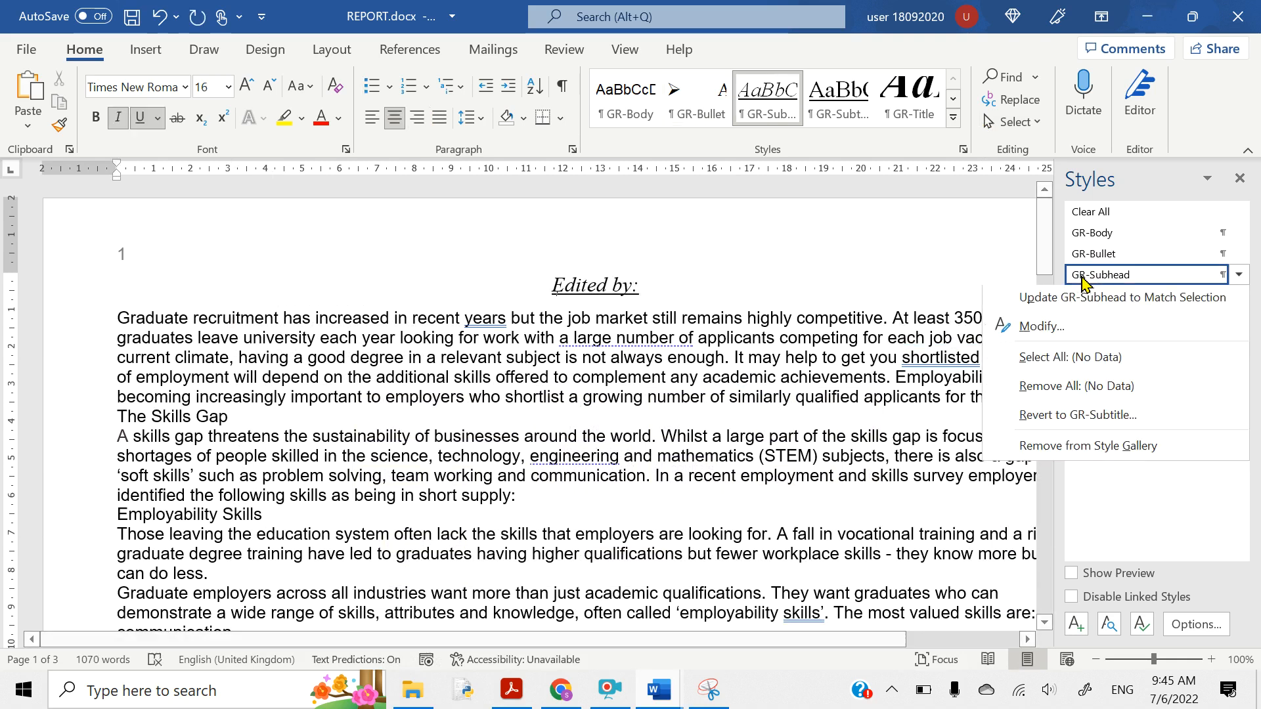
pyautogui.click(1054, 329)
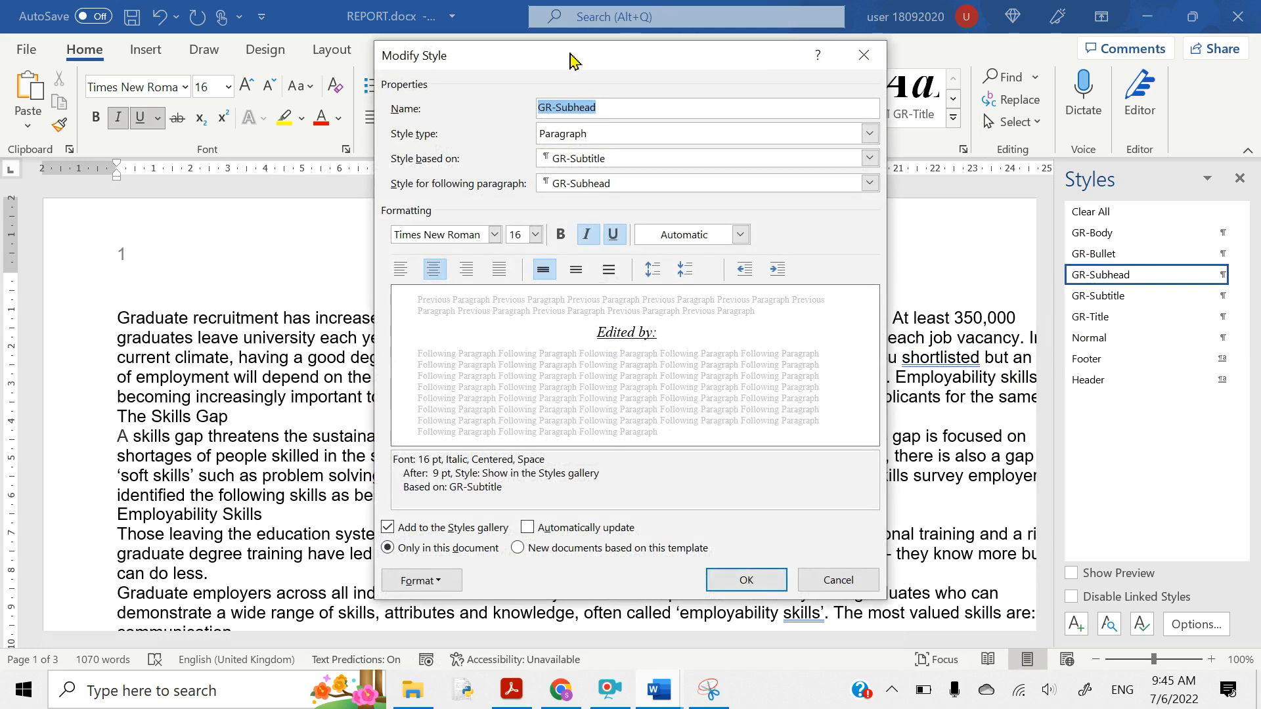
pyautogui.moveTo(571, 61); pyautogui.dragTo(698, 73)
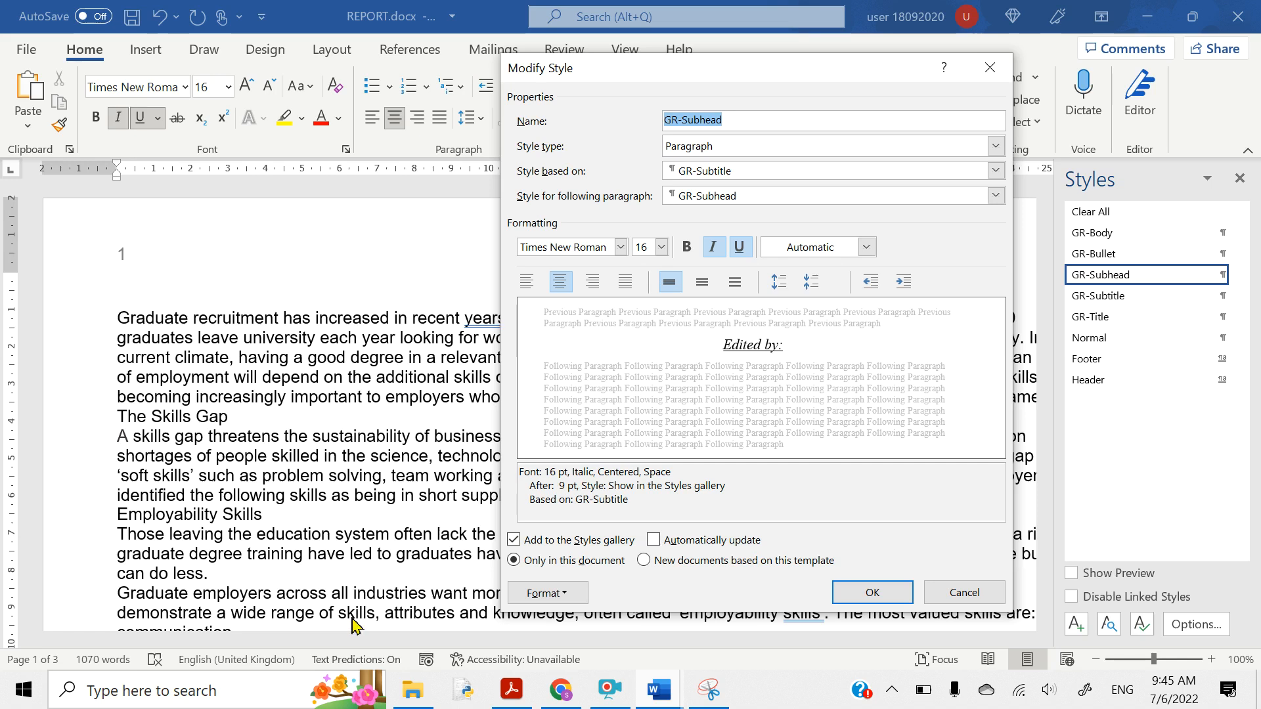
pyautogui.click(708, 689)
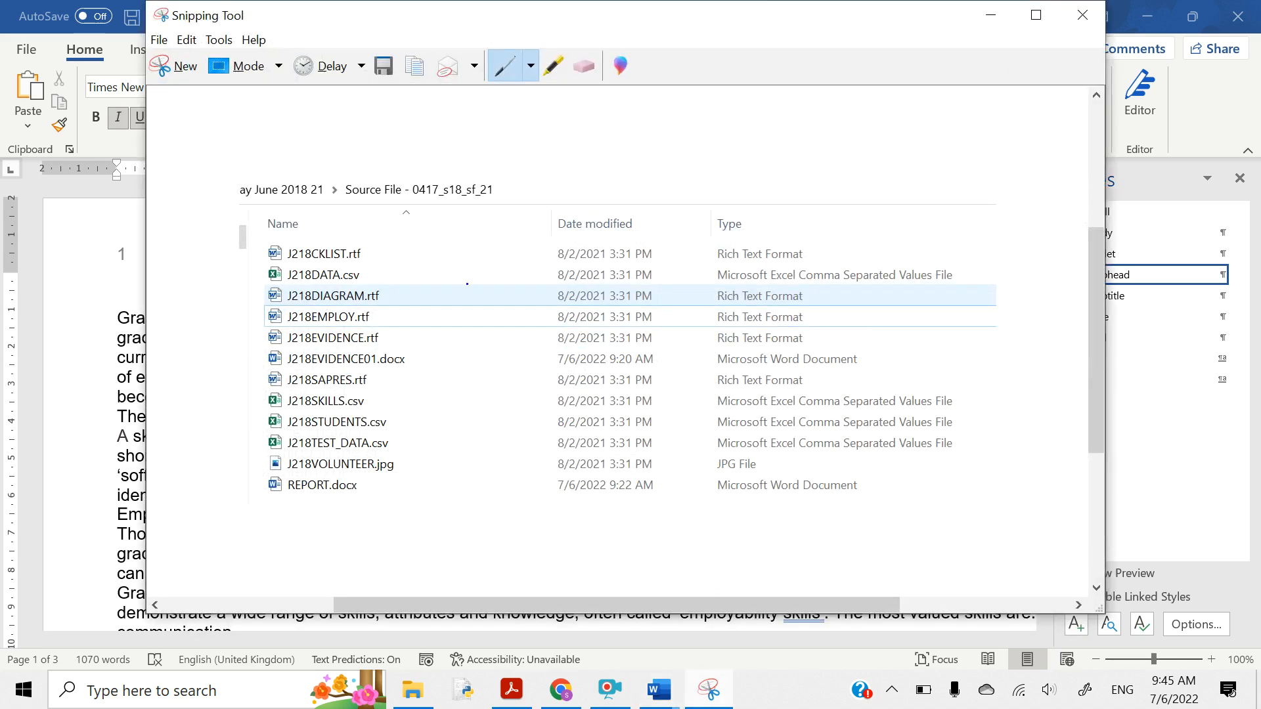
# - Snip the screen region around the GR-Subhead Modify Style dialog
pyautogui.click(161, 67)
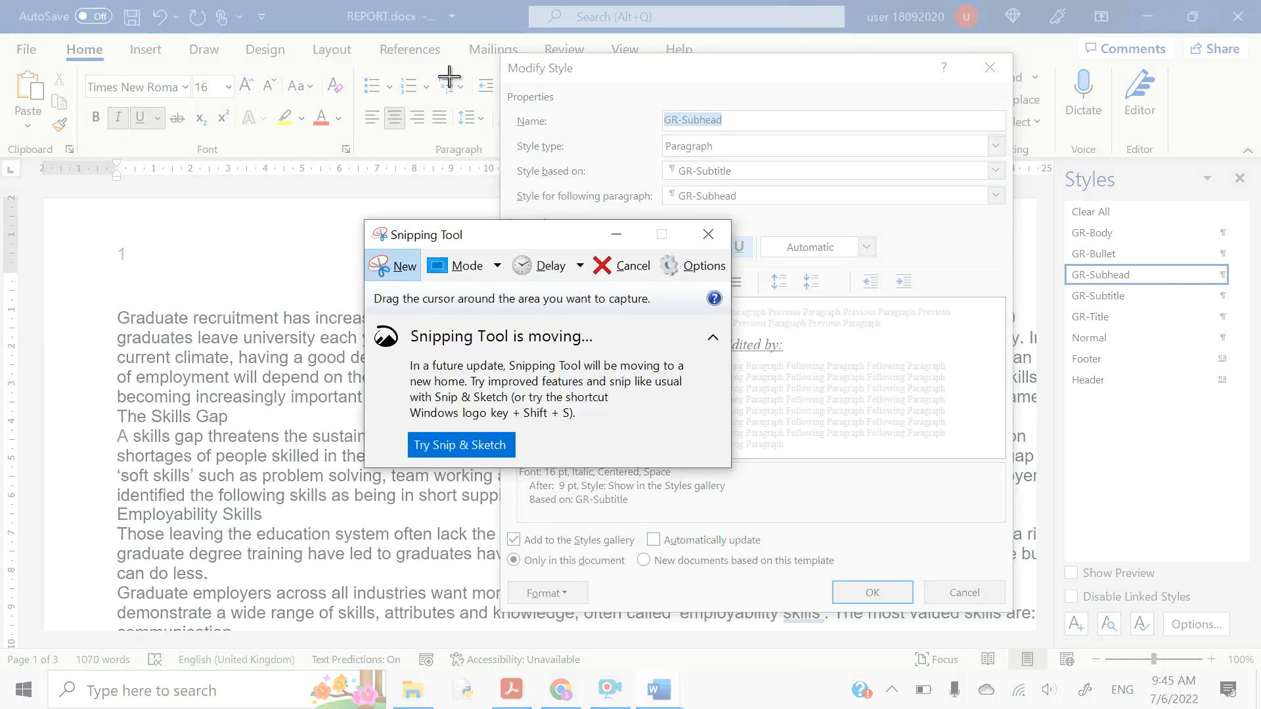
pyautogui.moveTo(495, 47); pyautogui.dragTo(1017, 624)
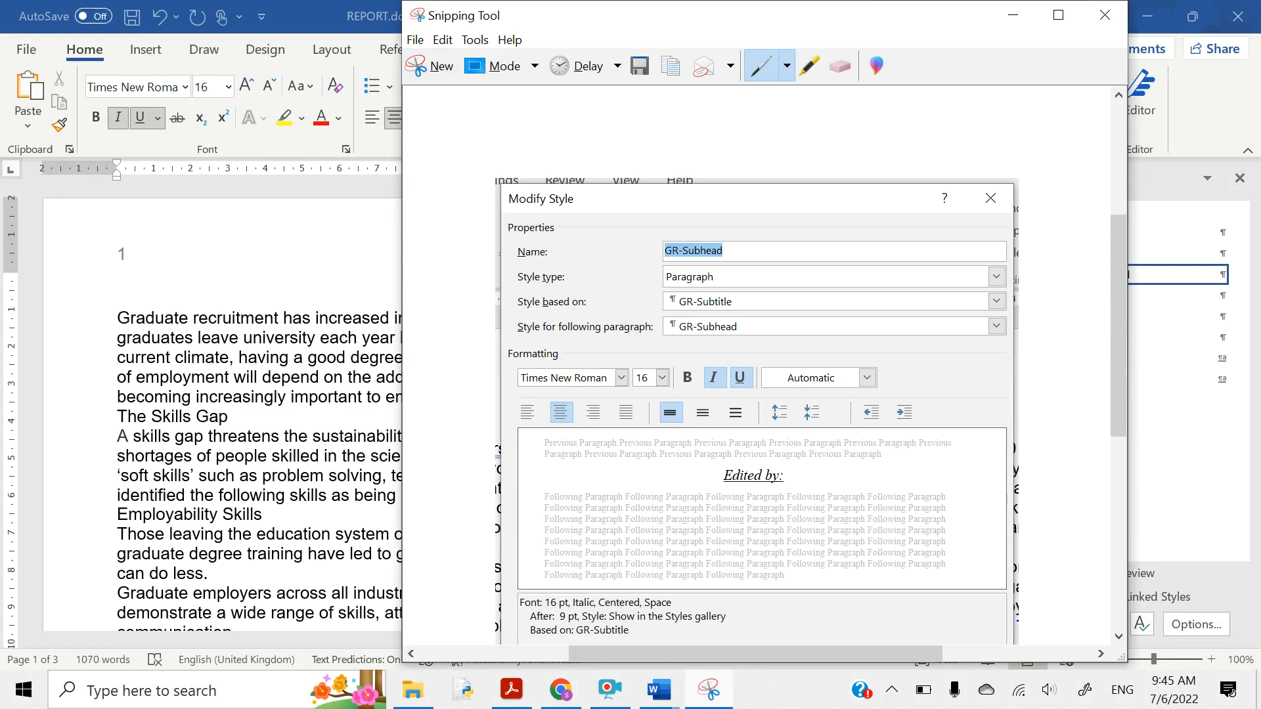
pyautogui.click(1023, 15)
# - Return to the REPORT document and close the GR-Subhead style settings
pyautogui.click(513, 689)
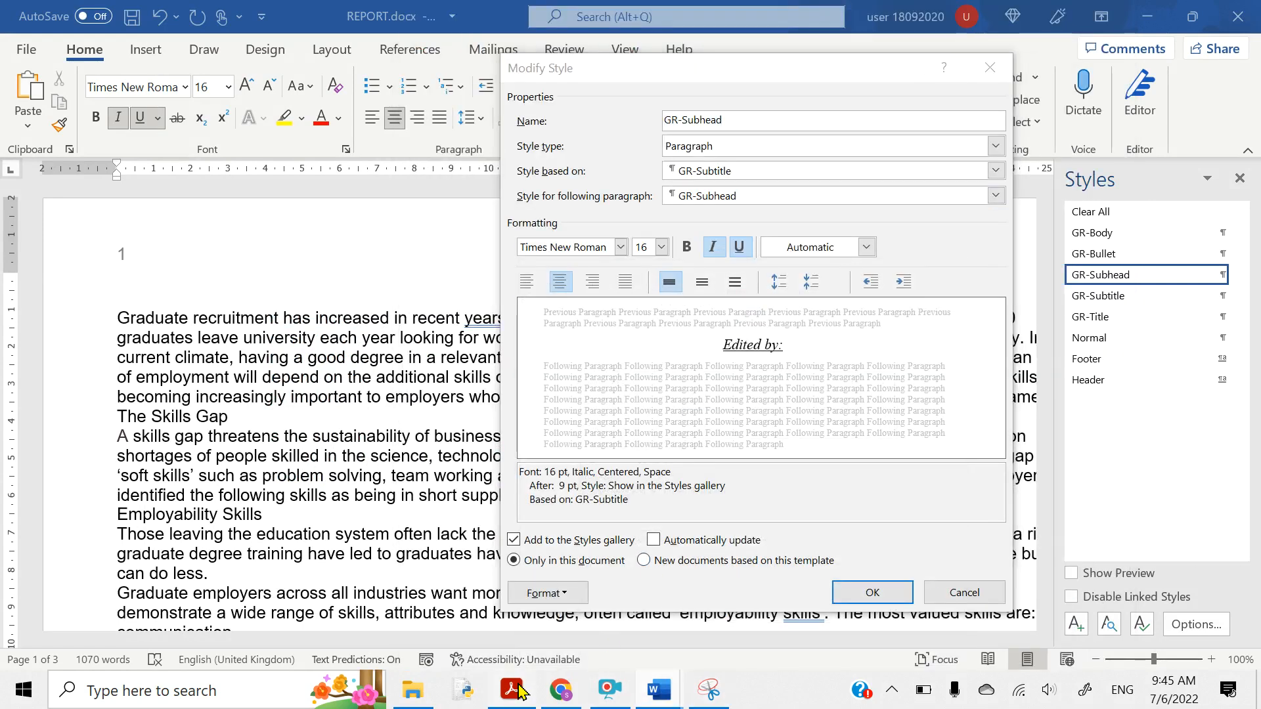
pyautogui.click(511, 690)
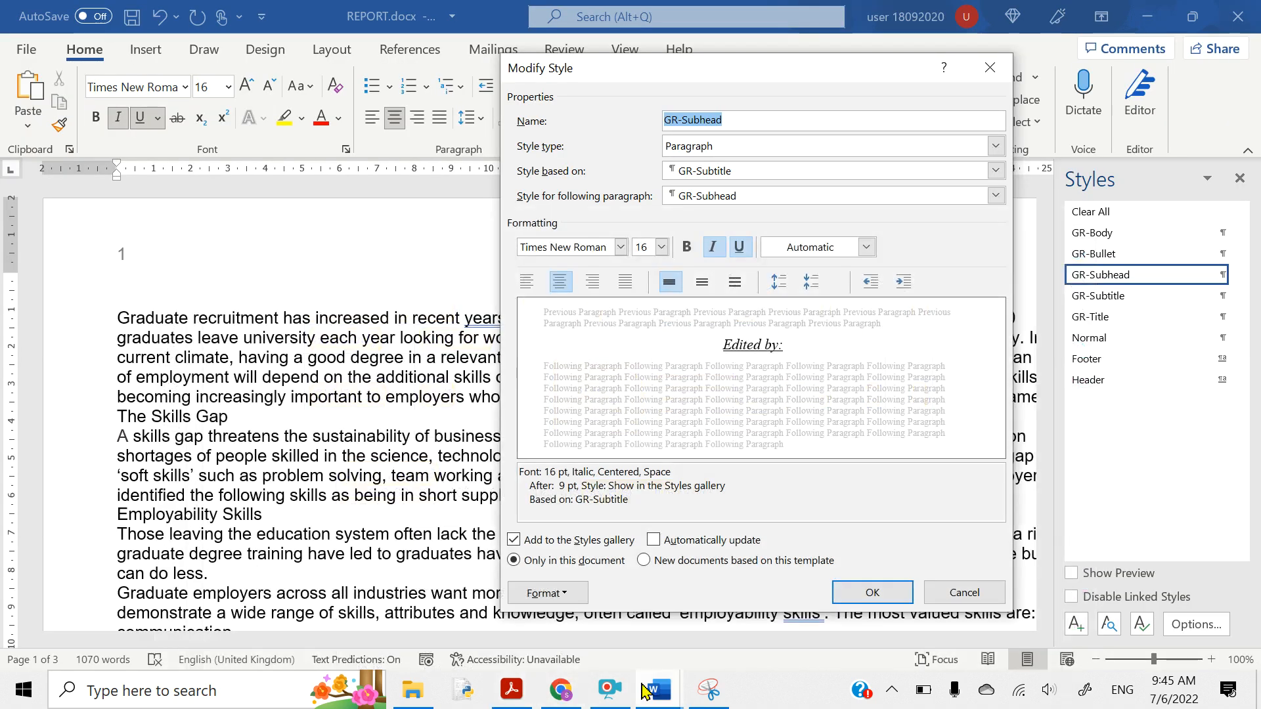
pyautogui.moveTo(659, 689)
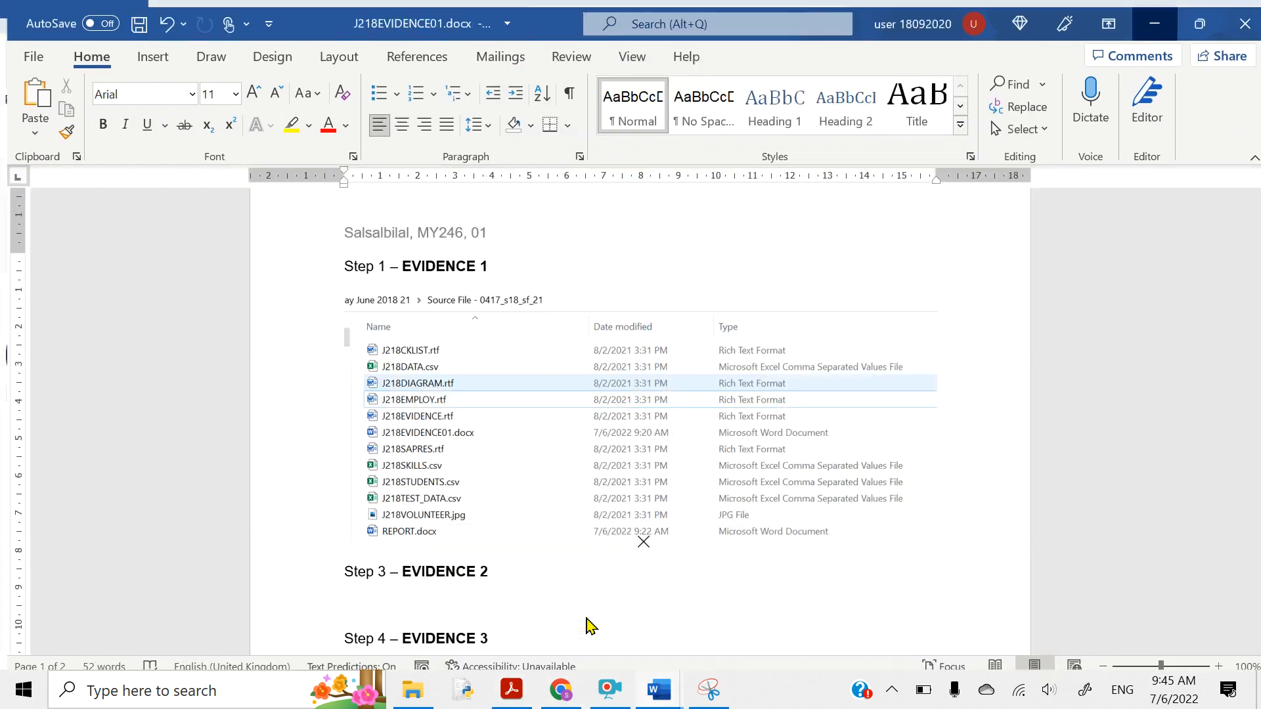
pyautogui.click(587, 624)
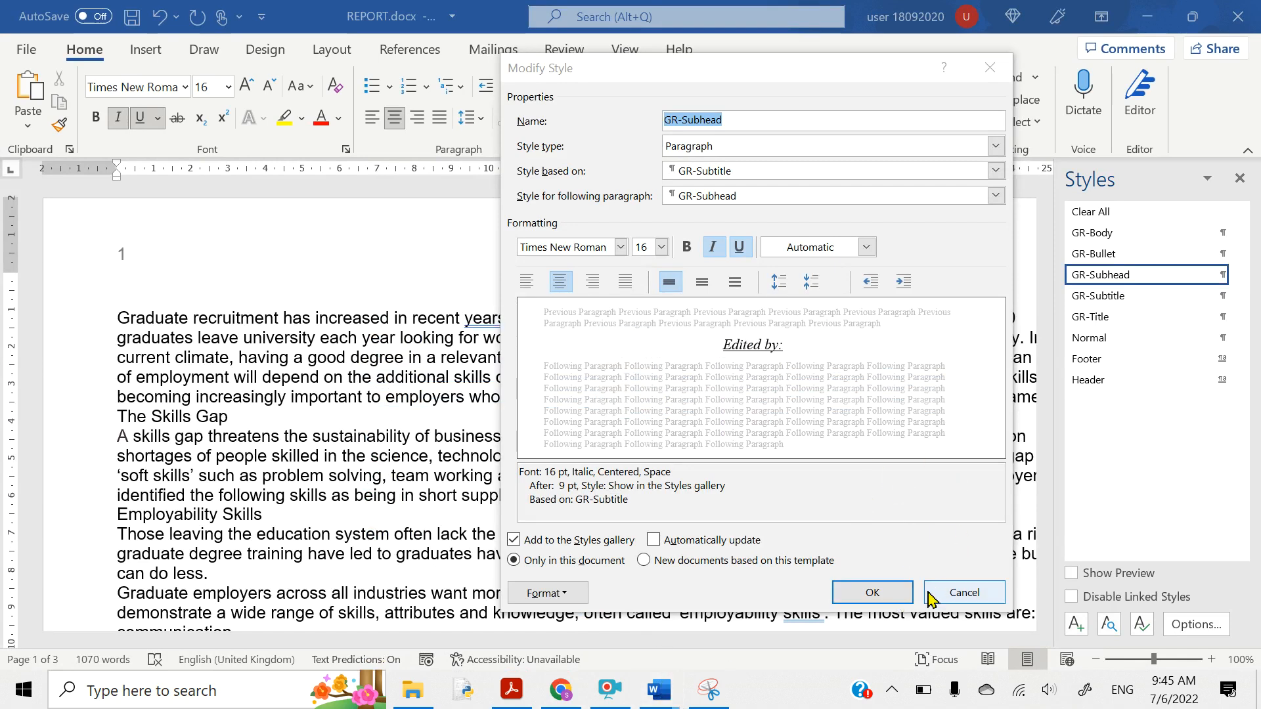
pyautogui.click(881, 593)
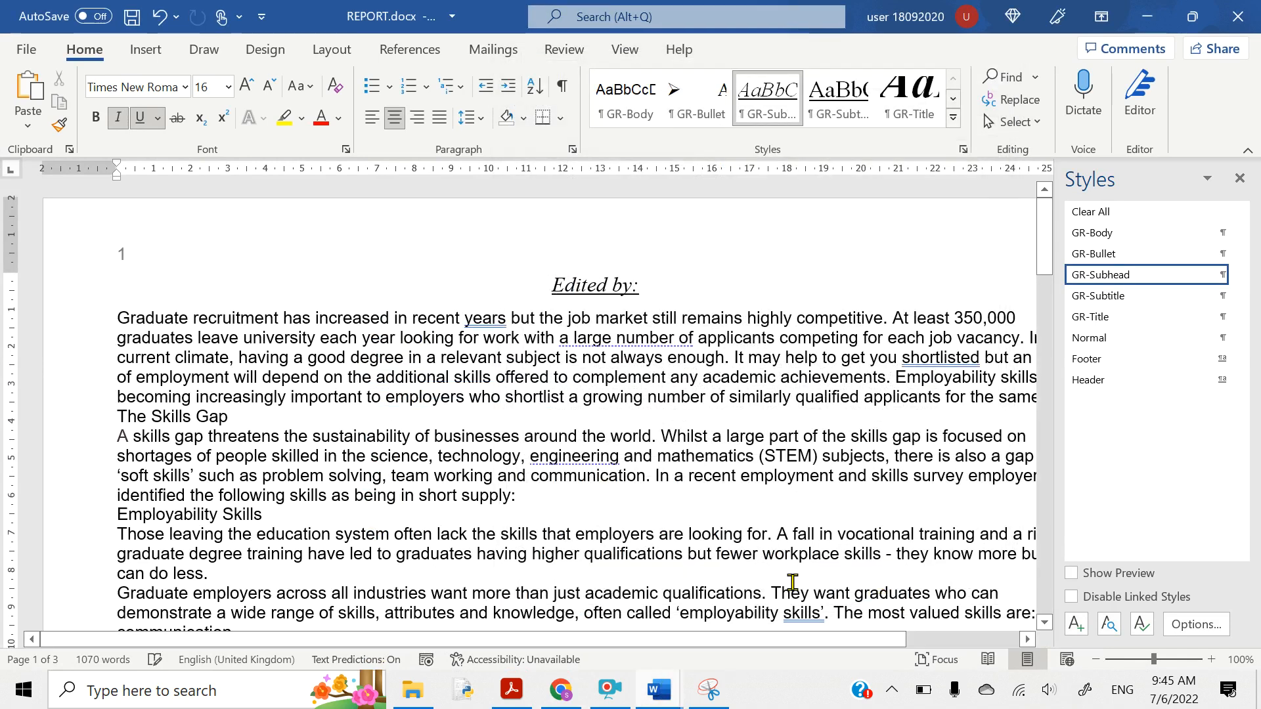
# - Paste the GR-Subhead style screenshot under Step 3 – EVIDENCE 2 in J218EVIDENCE01
pyautogui.click(659, 690)
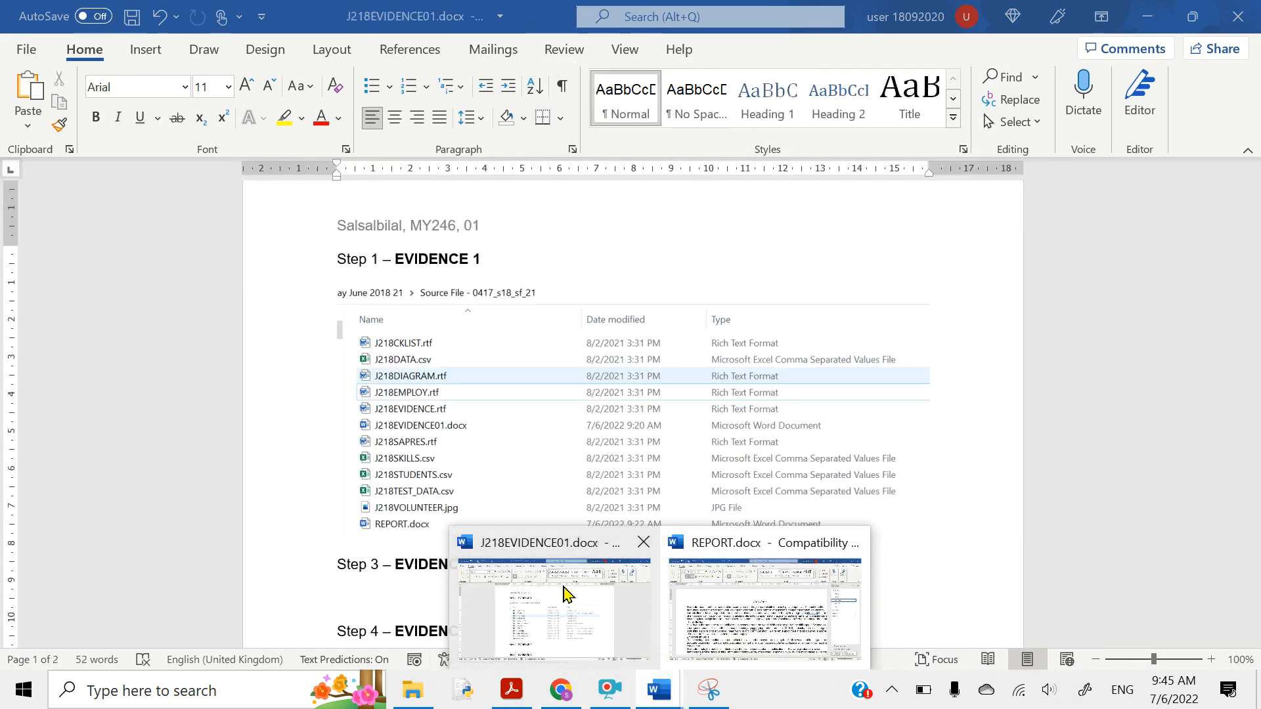
pyautogui.click(565, 590)
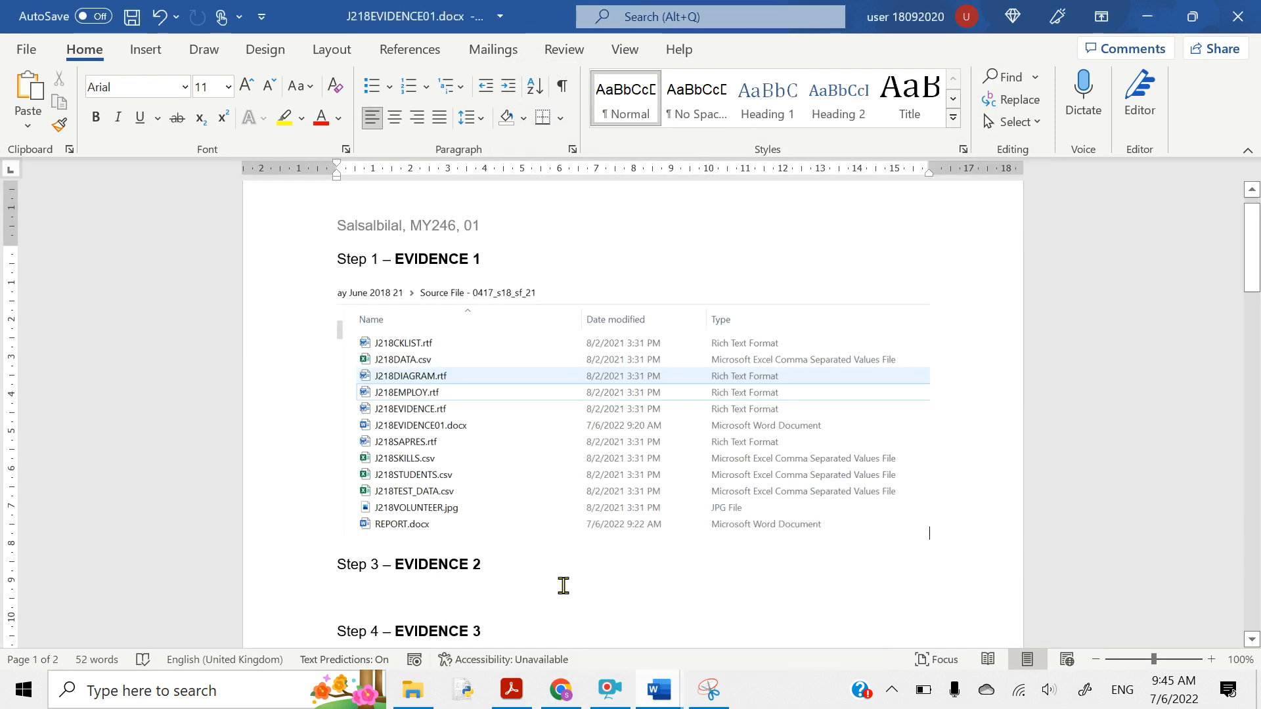
pyautogui.click(348, 585)
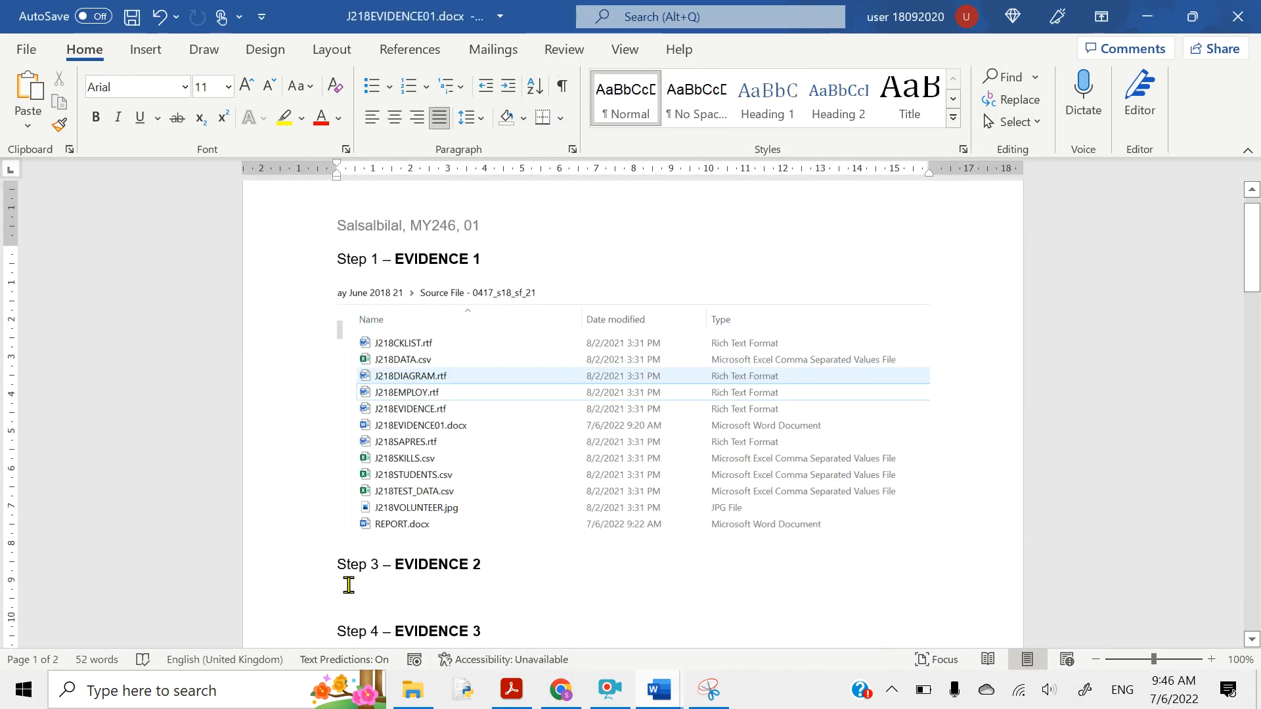
pyautogui.hotkey('ctrl', 'v')
pyautogui.scroll(-5, 432, 414)
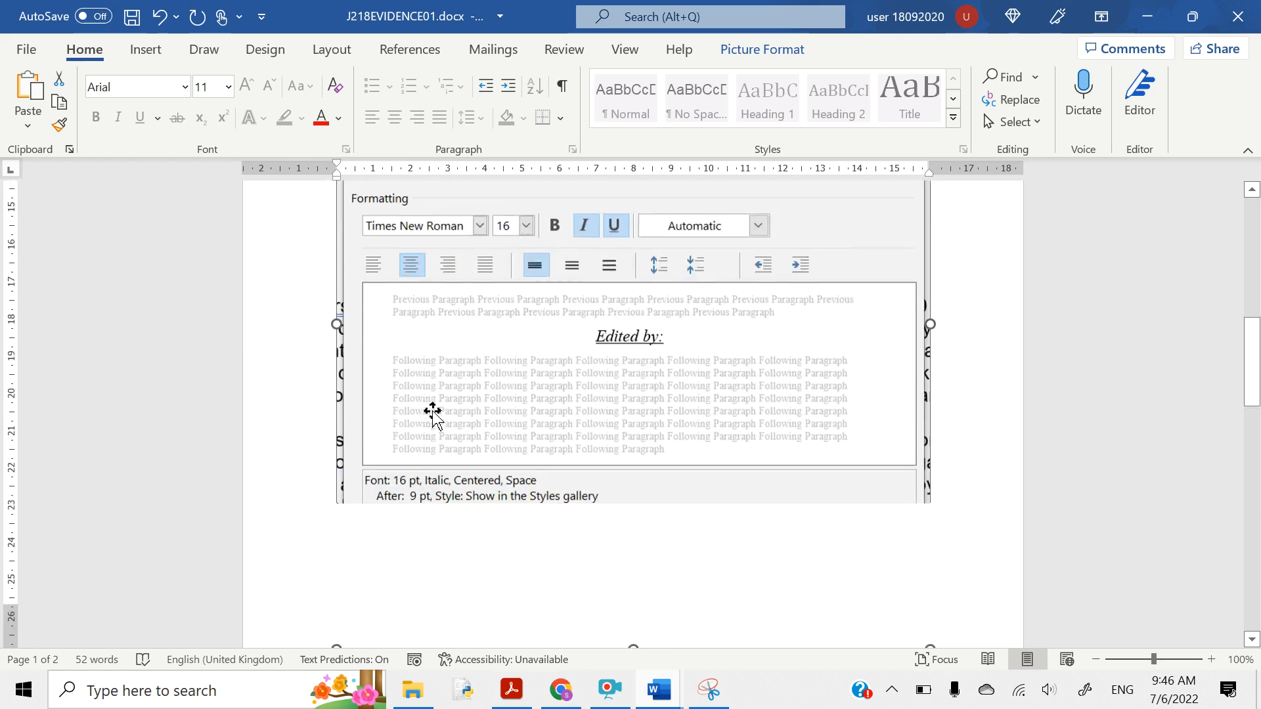
pyautogui.scroll(-2, 949, 605)
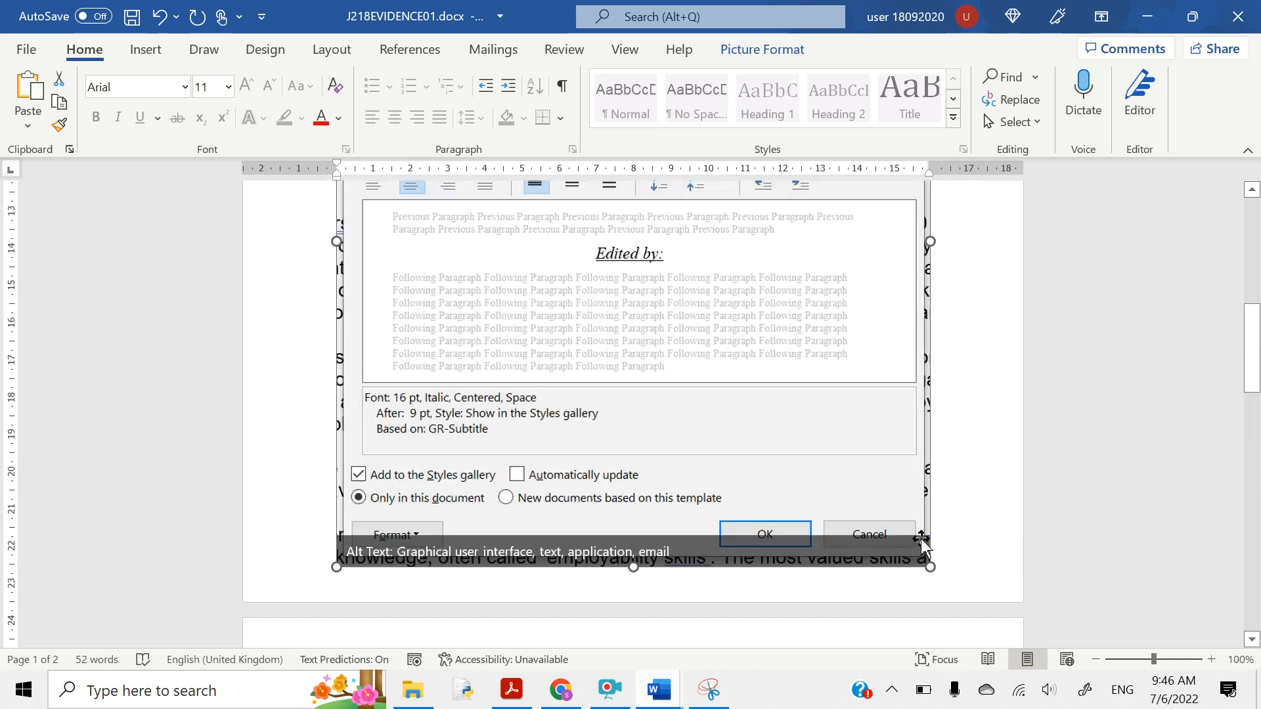
pyautogui.scroll(5, 922, 539)
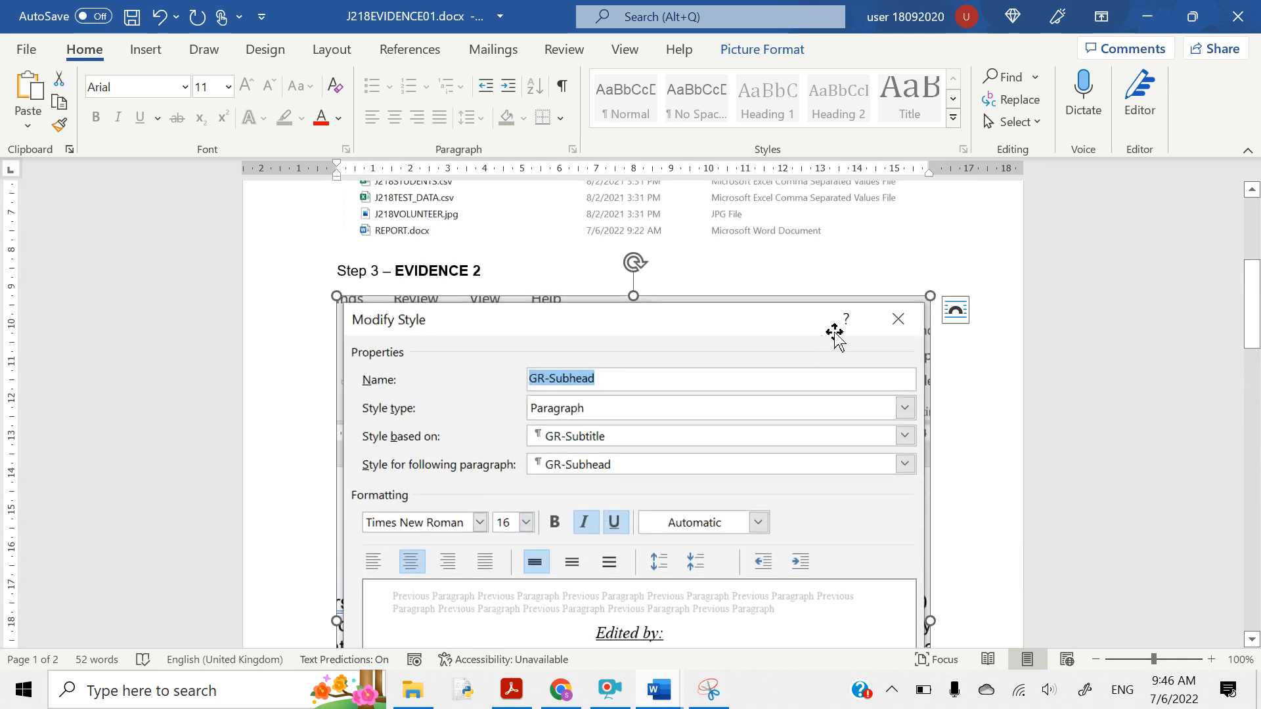
pyautogui.click(955, 310)
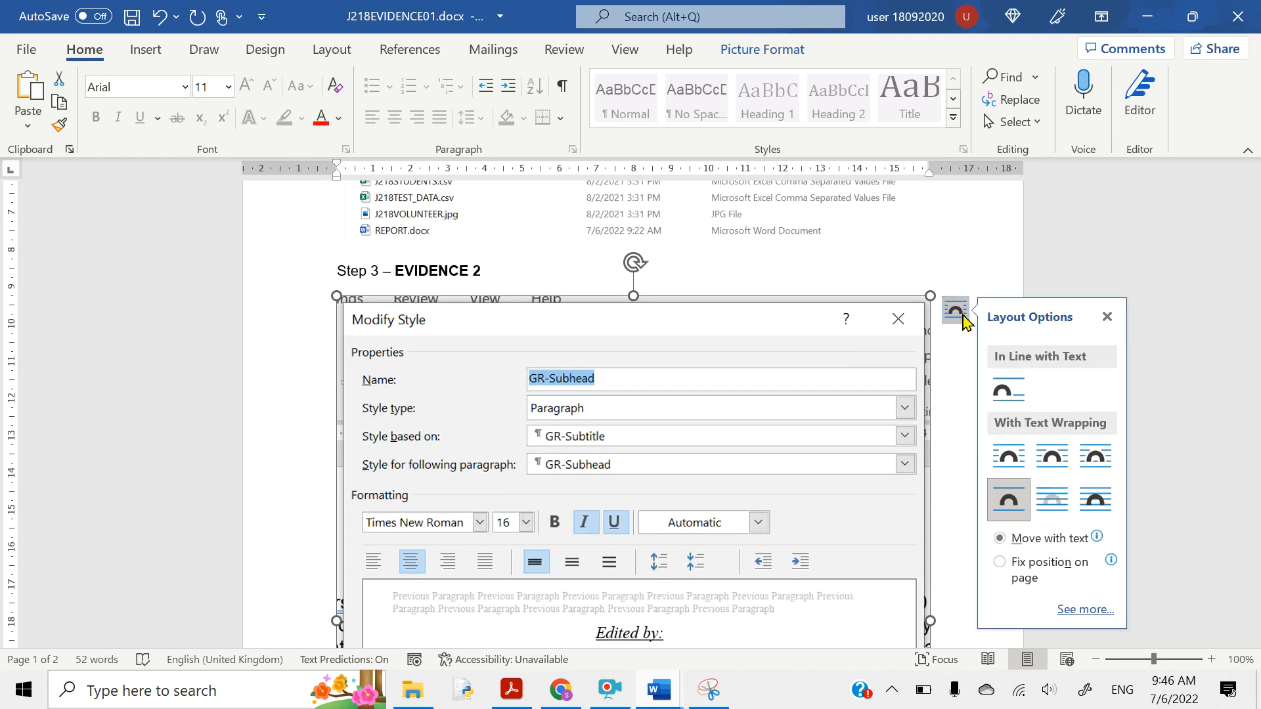
pyautogui.click(1003, 393)
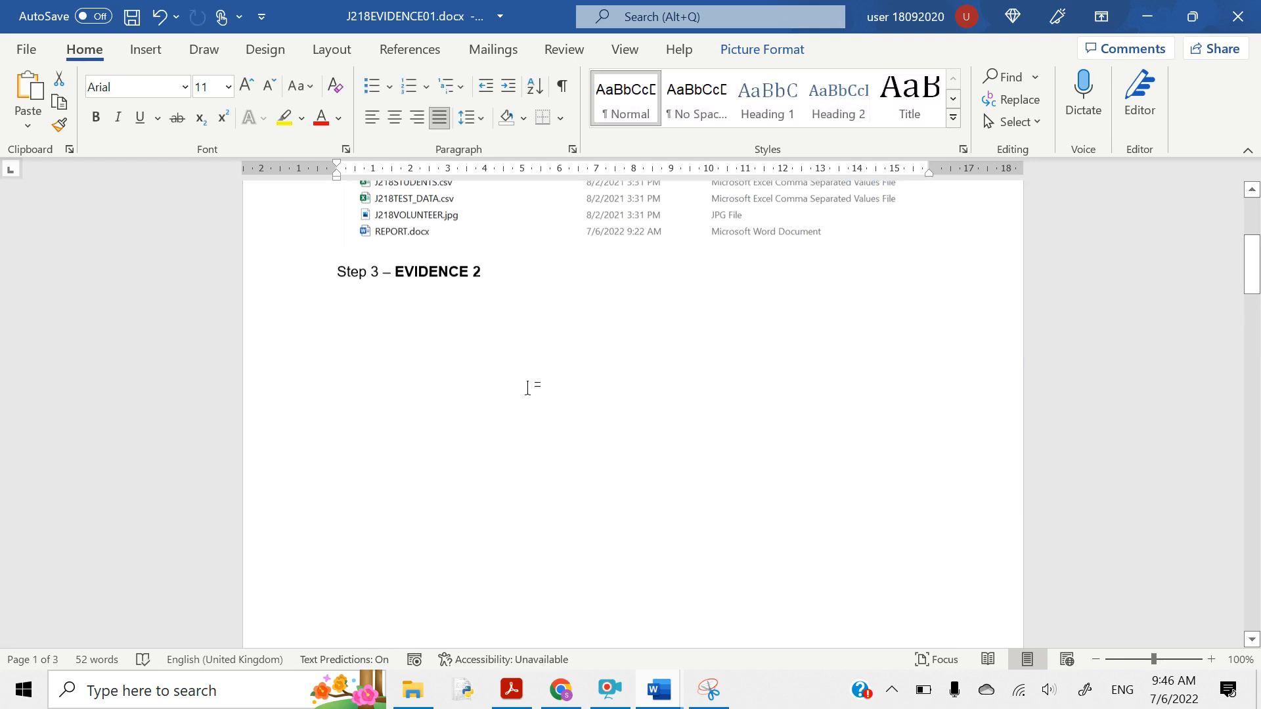
pyautogui.scroll(-10, 527, 388)
pyautogui.scroll(-4, 528, 388)
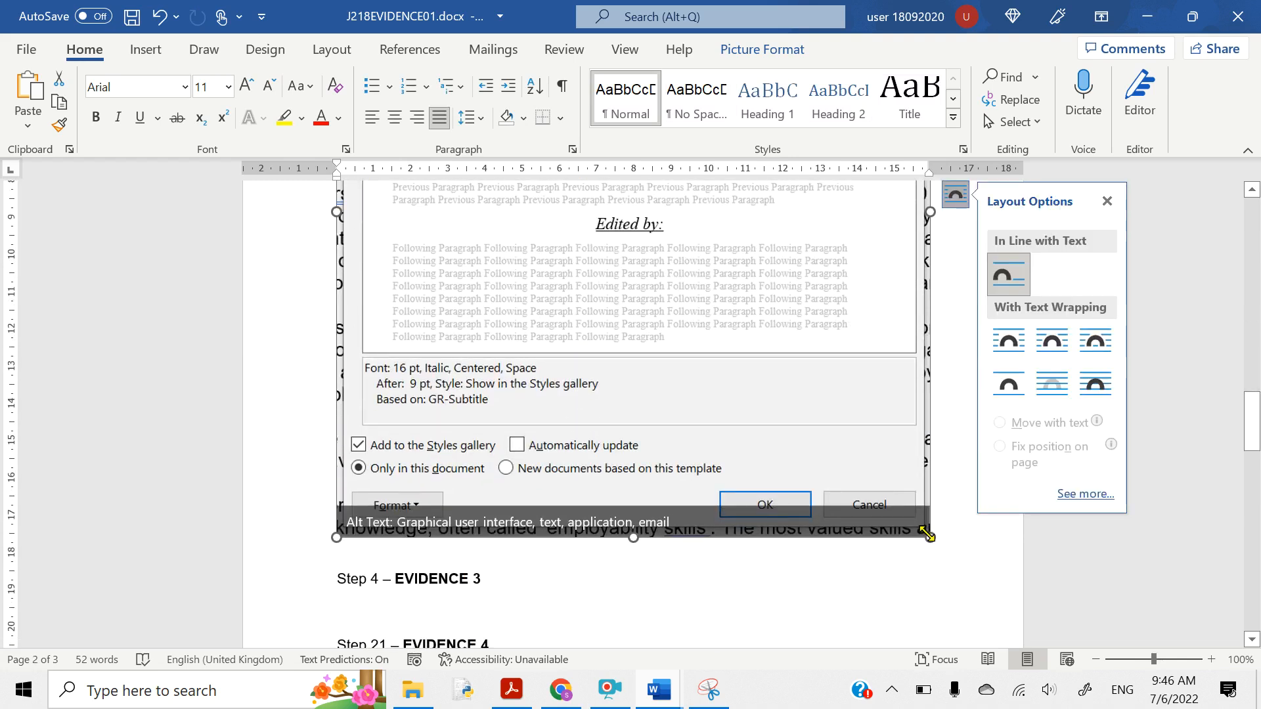
# - Shrink the Modify Style screenshot twice by its corner handle so the document fits two pages
pyautogui.moveTo(927, 536); pyautogui.dragTo(782, 338)
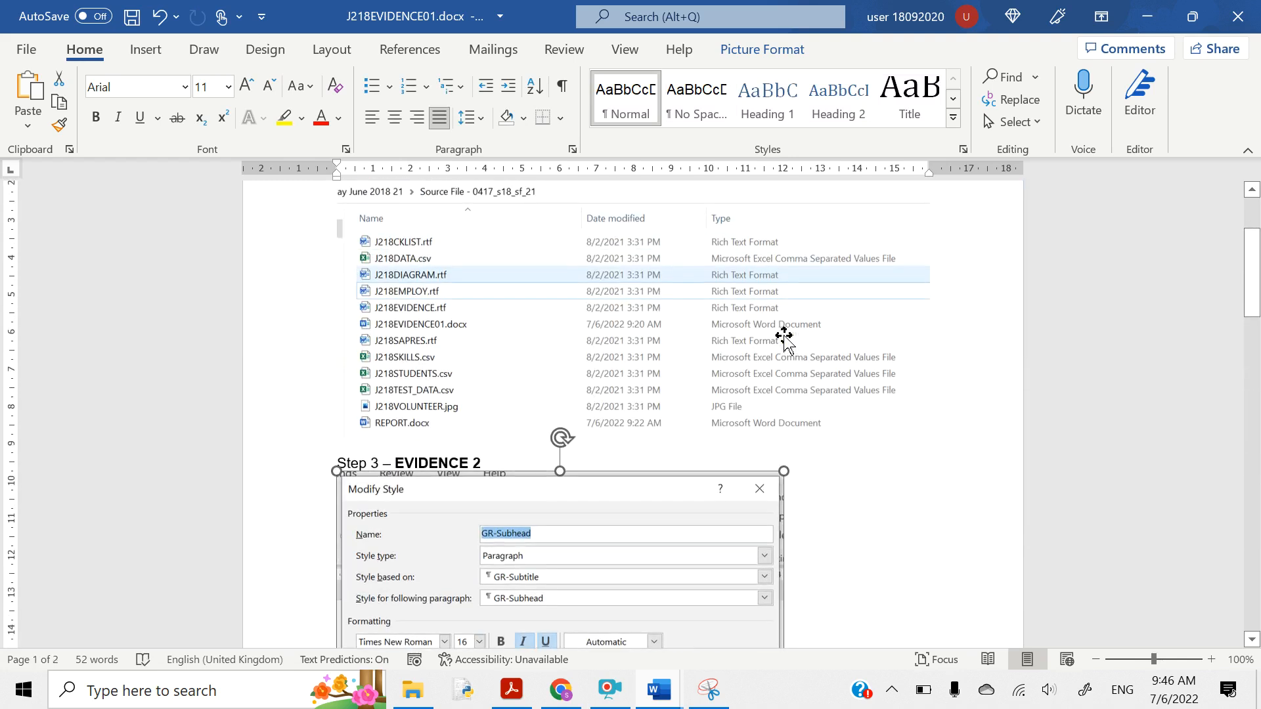
pyautogui.scroll(-6, 785, 336)
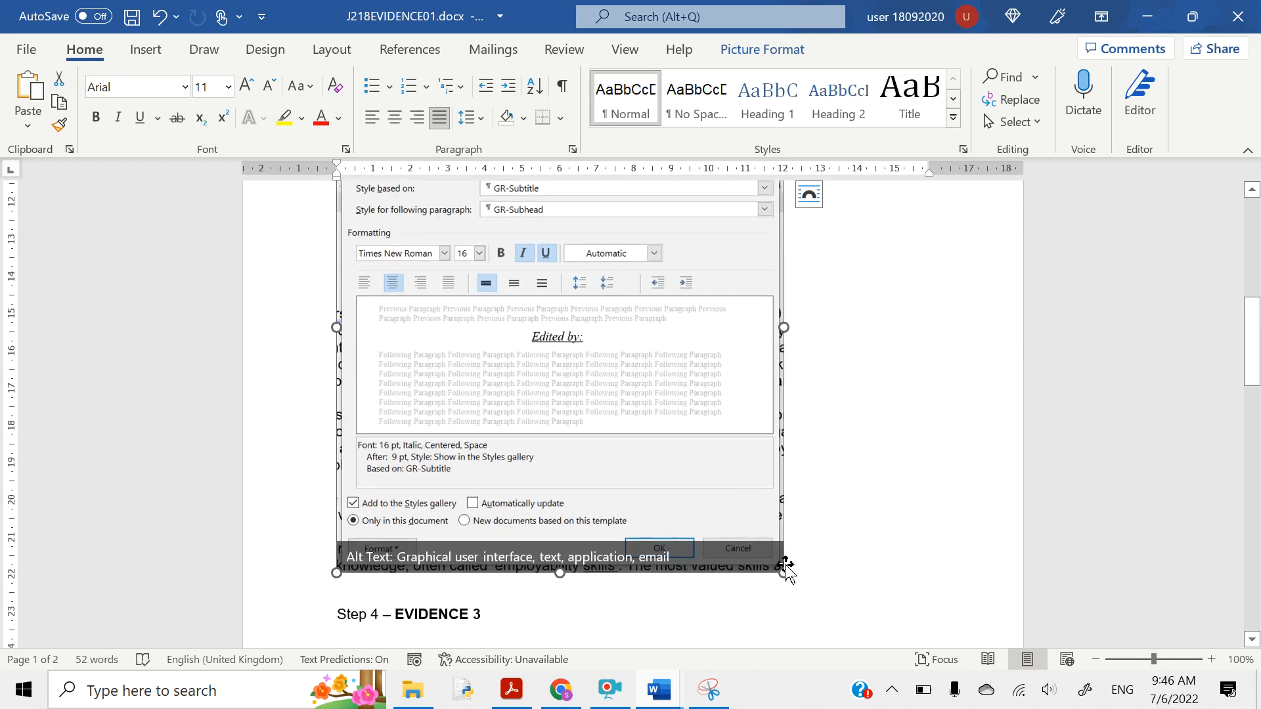
pyautogui.moveTo(785, 575); pyautogui.dragTo(704, 479)
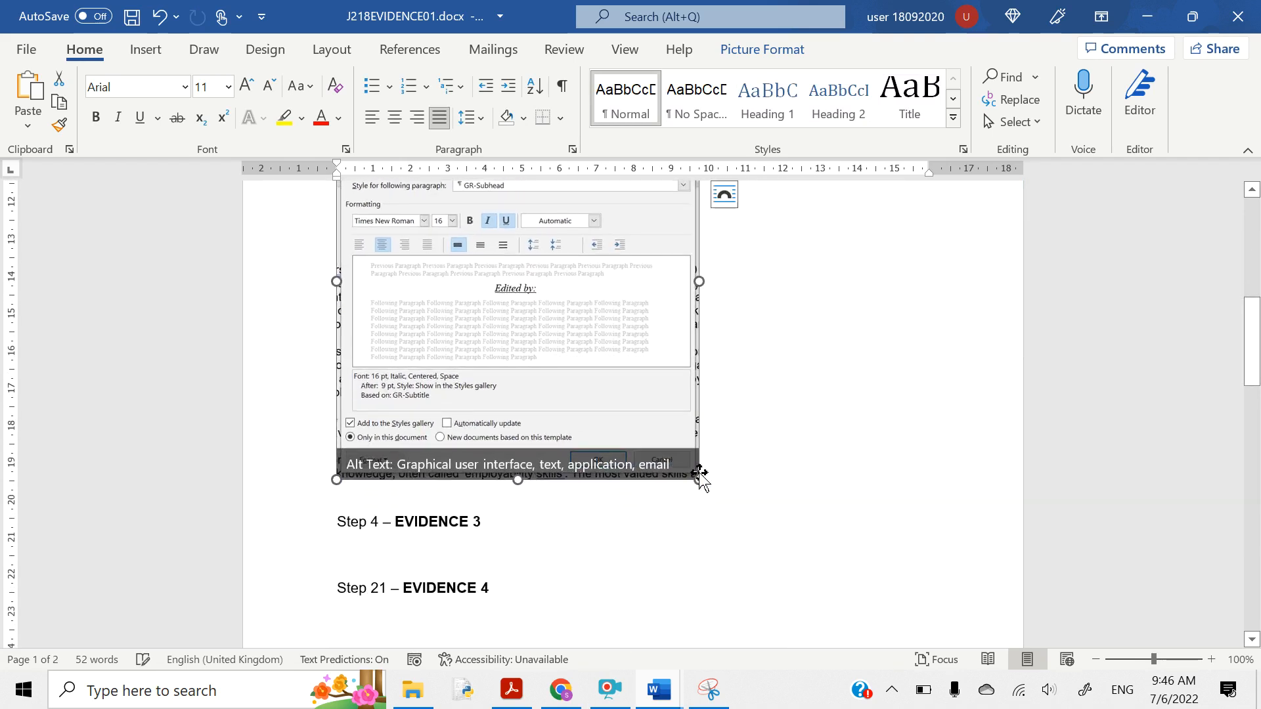
pyautogui.scroll(2, 699, 473)
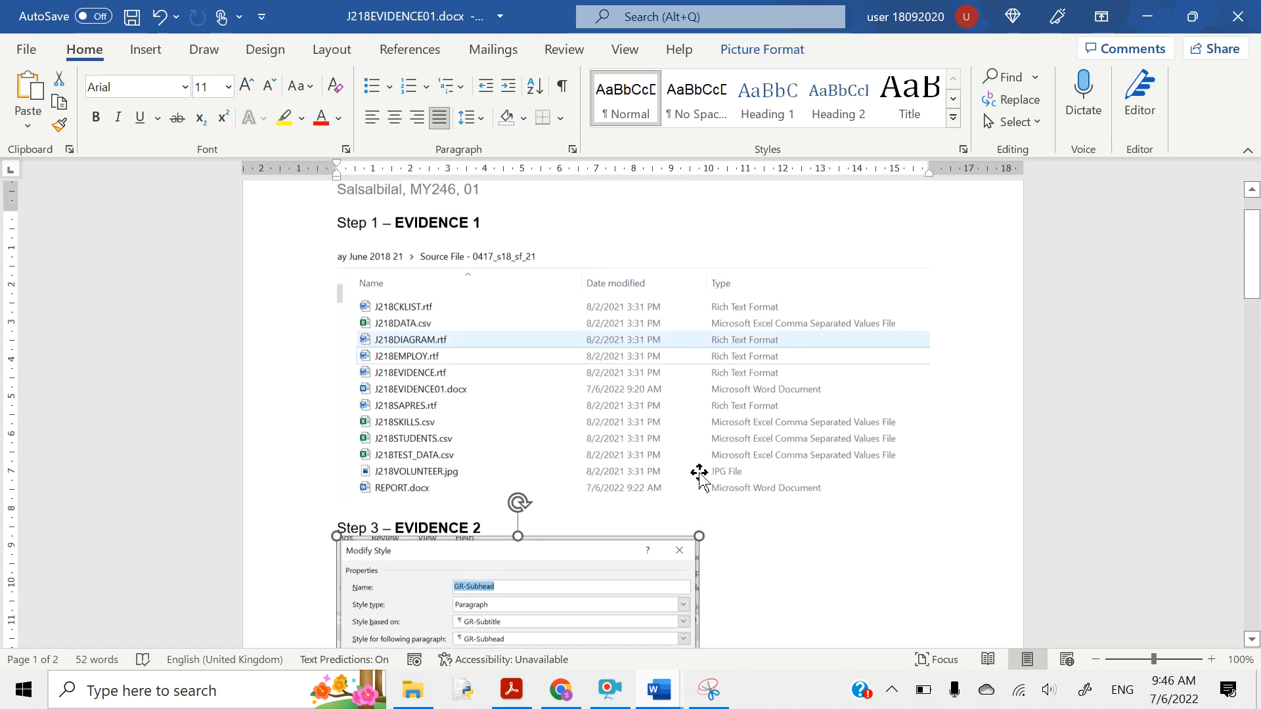
pyautogui.click(617, 416)
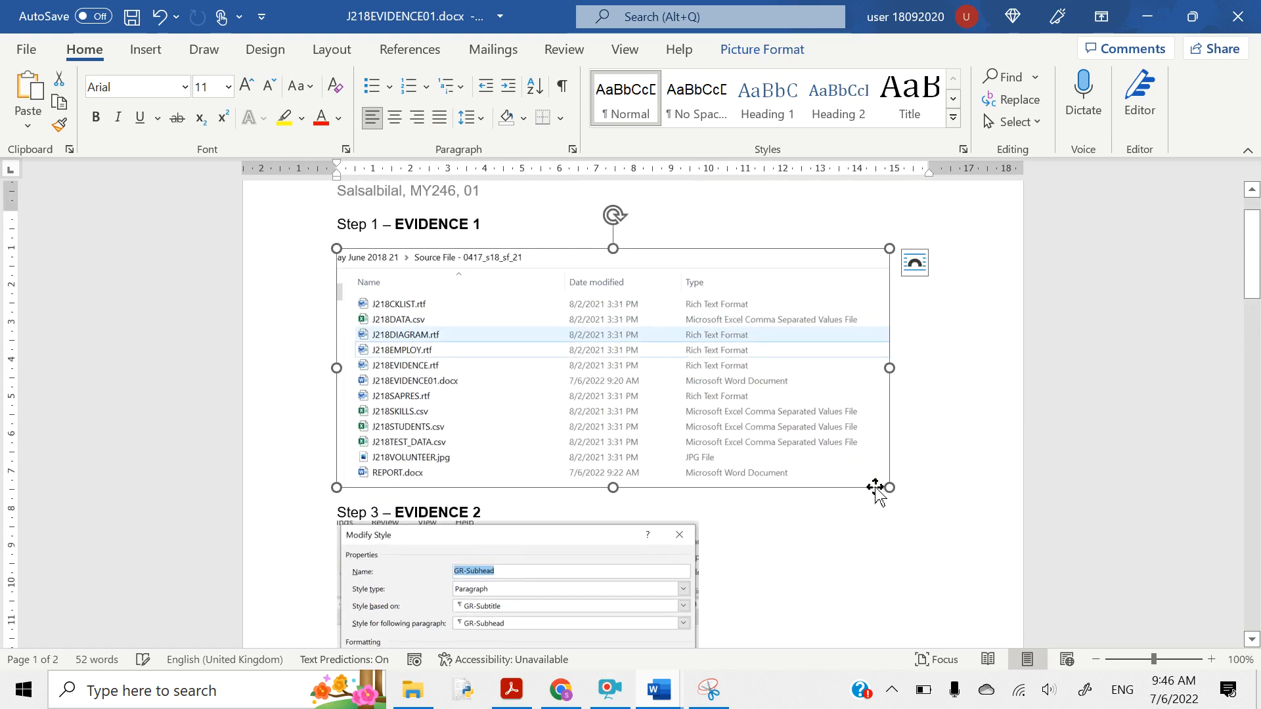
pyautogui.scroll(-5, 683, 604)
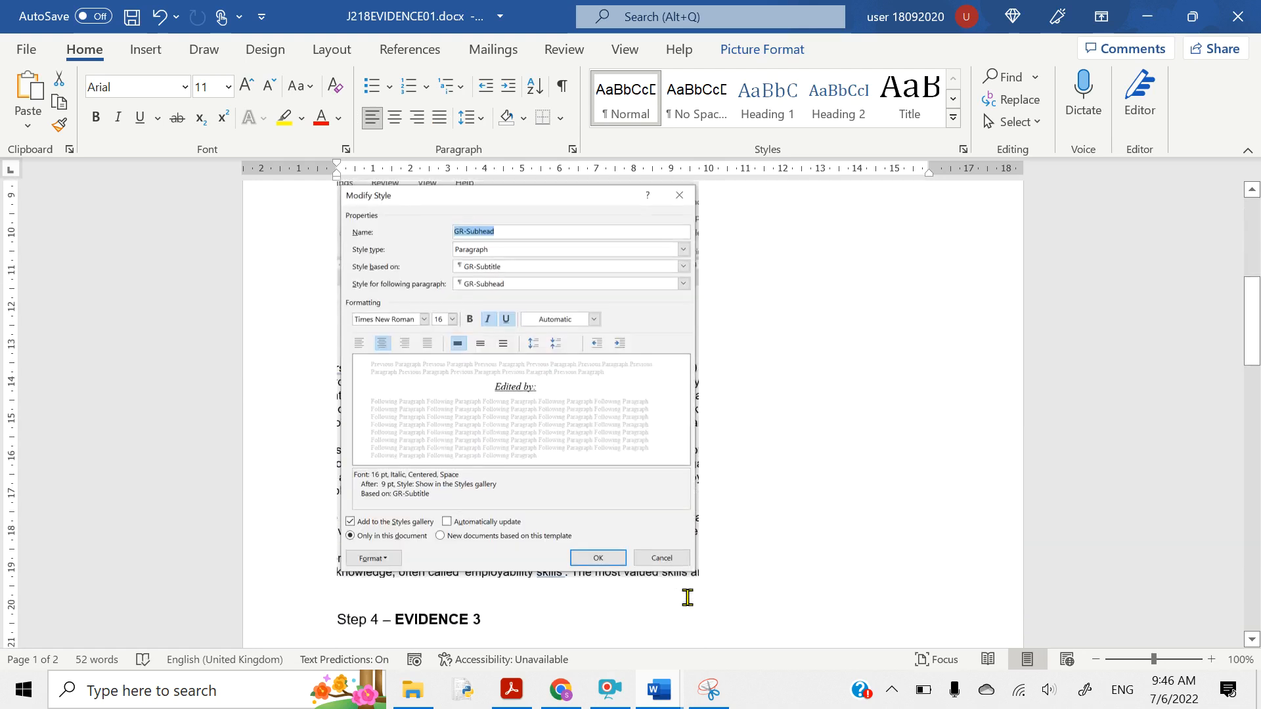
pyautogui.click(1146, 14)
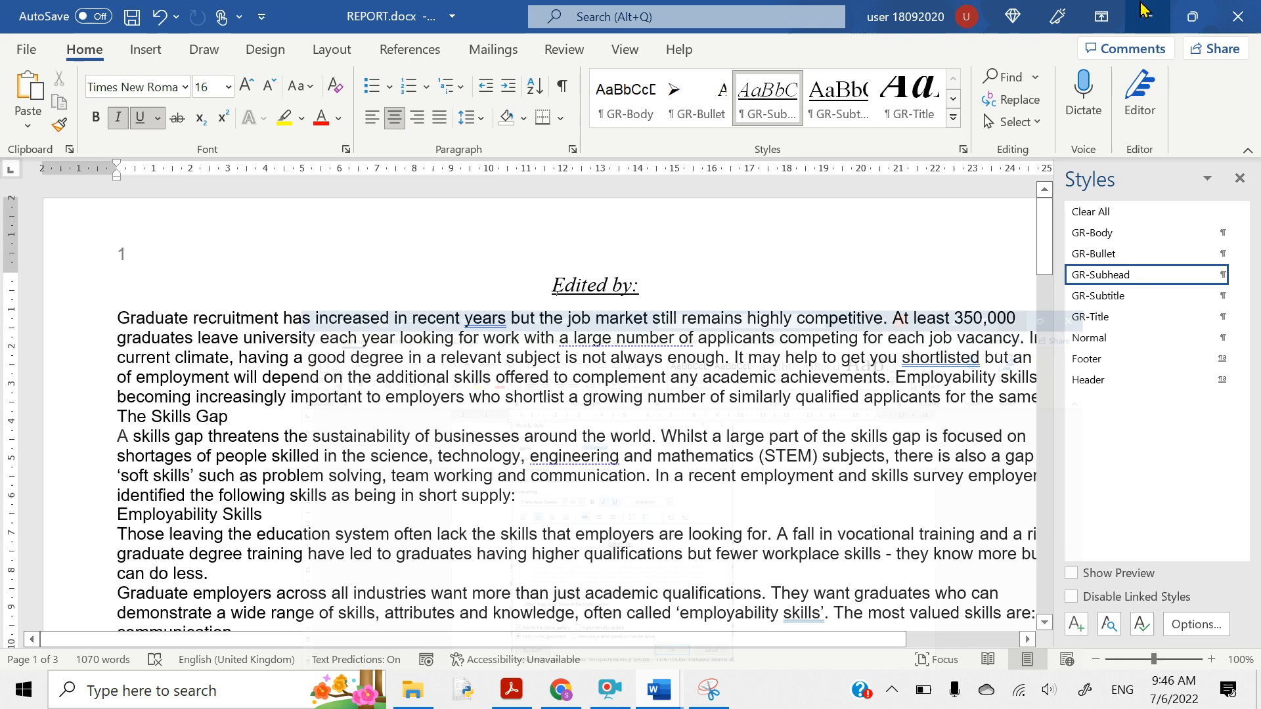
# - Highlight question 4's style-list instruction in yellow in the question paper
pyautogui.click(513, 690)
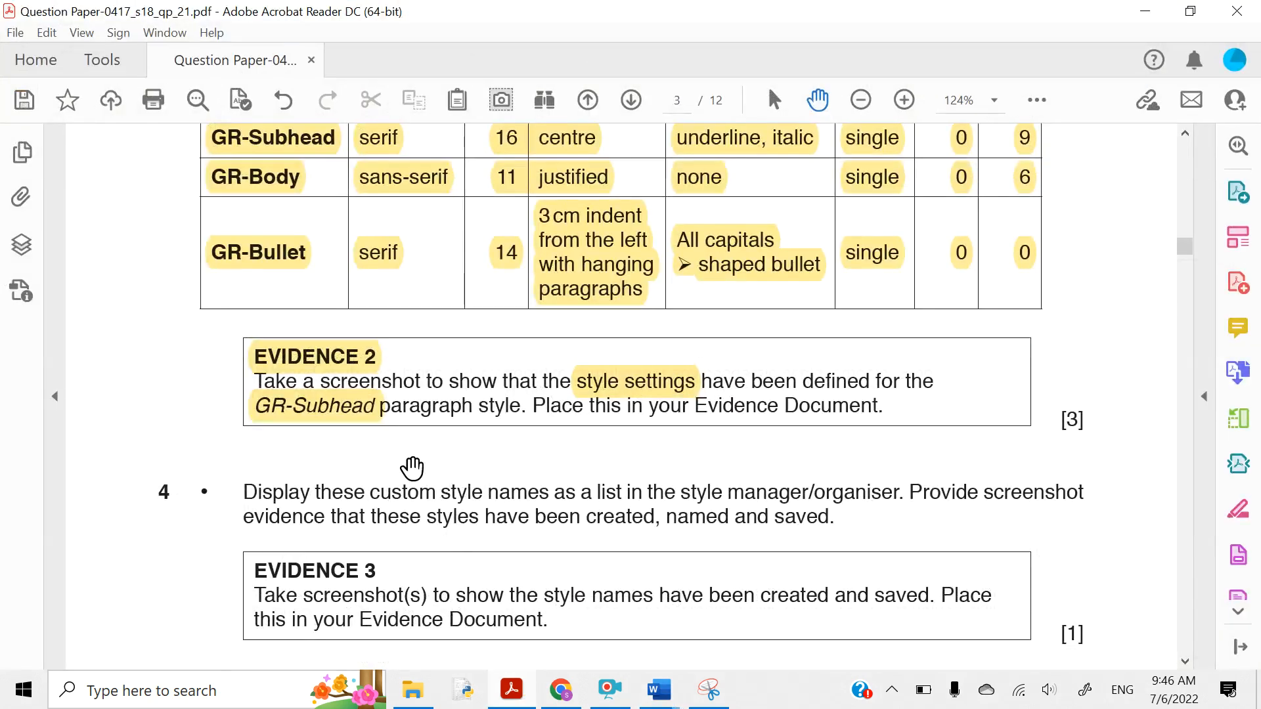
pyautogui.scroll(-4, 411, 467)
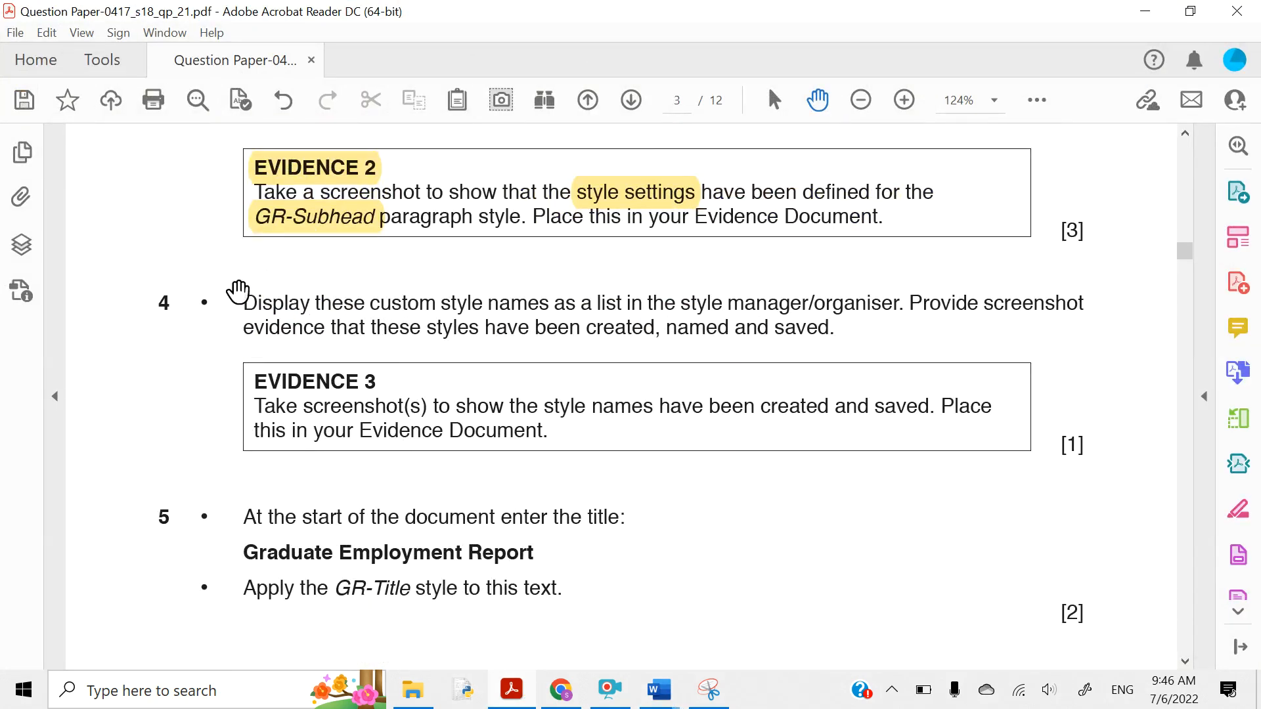
pyautogui.moveTo(241, 303); pyautogui.dragTo(793, 322)
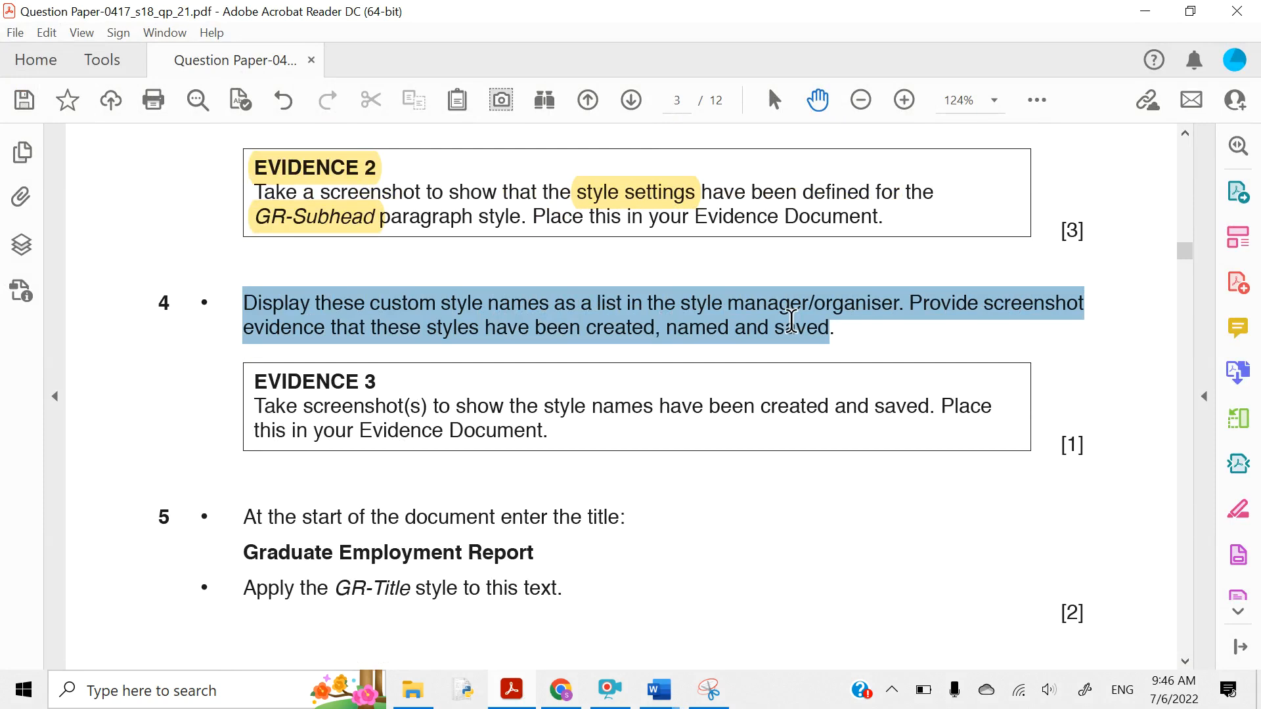
pyautogui.moveTo(791, 322); pyautogui.dragTo(792, 323)
pyautogui.click(808, 263)
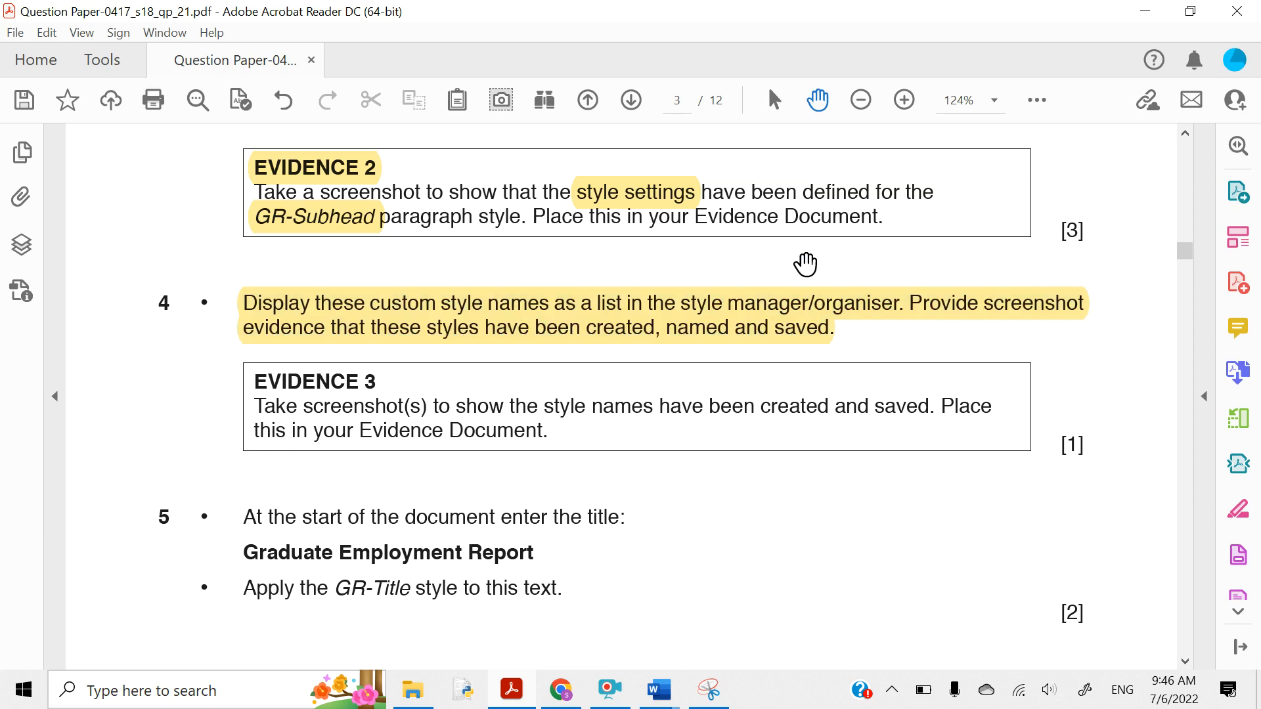
# - Highlight the EVIDENCE 3 label in yellow and switch back to REPORT.docx
pyautogui.scroll(-1, 770, 329)
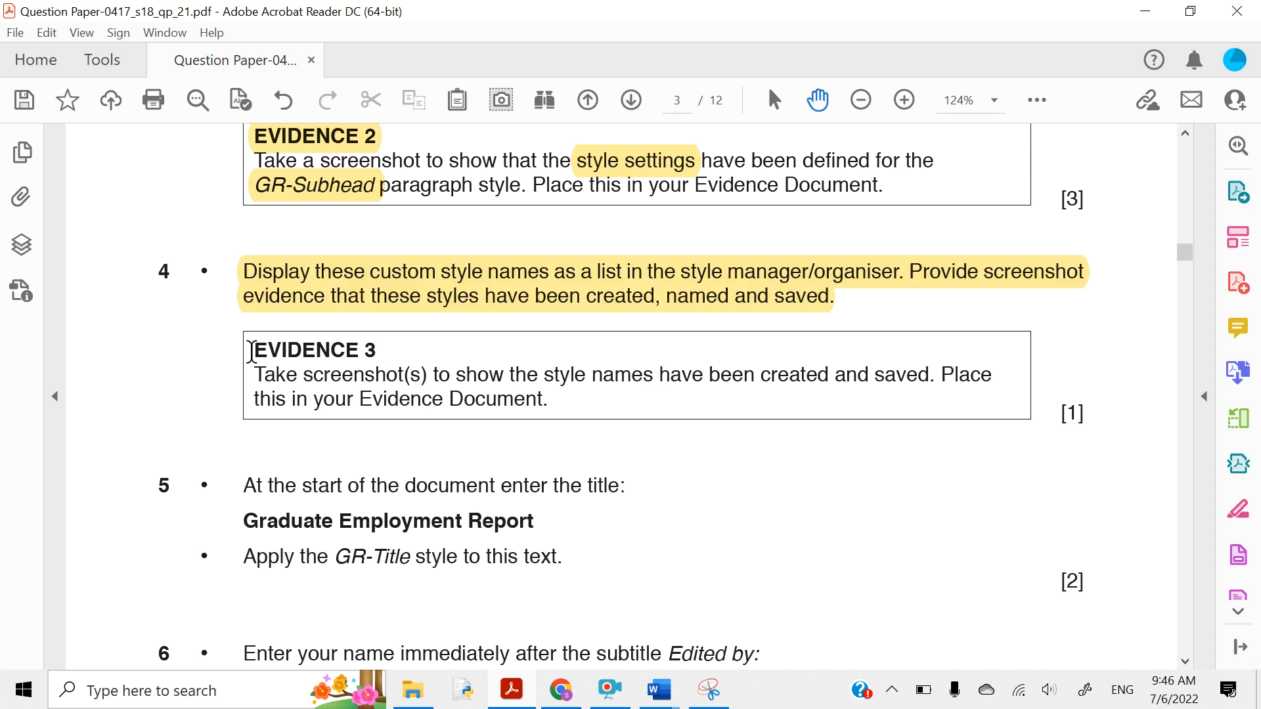
pyautogui.moveTo(249, 349); pyautogui.dragTo(372, 361)
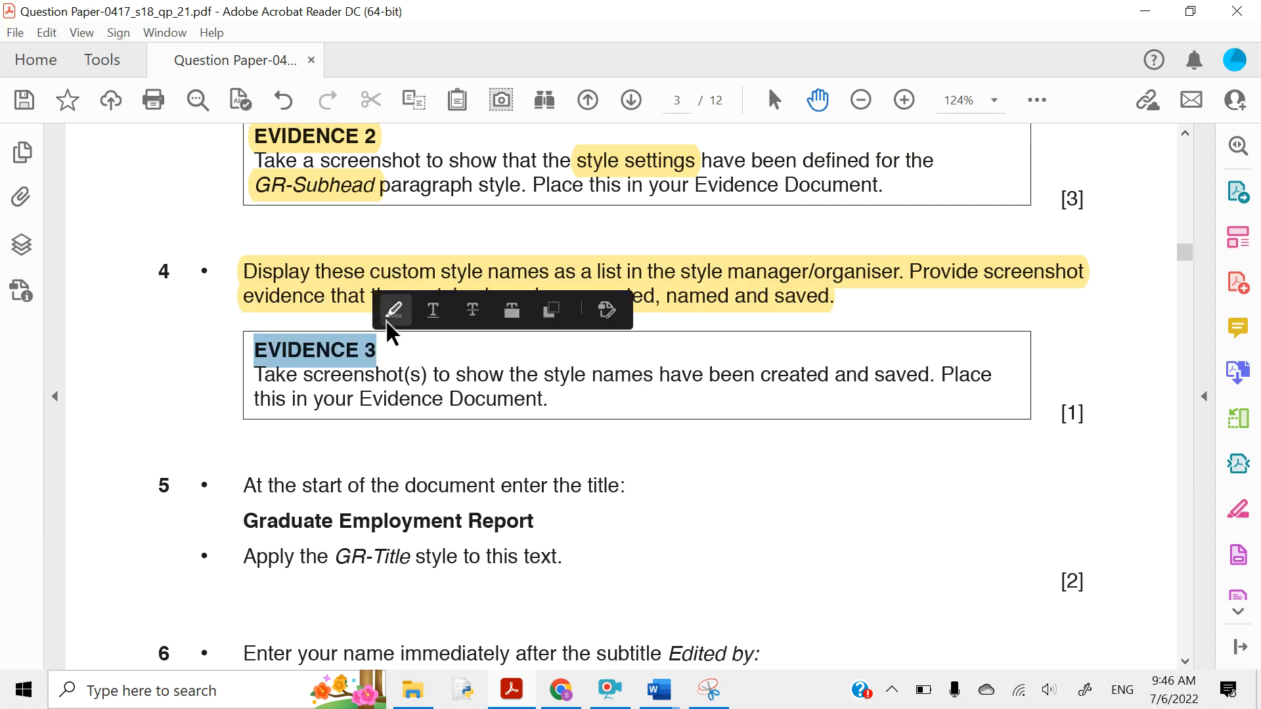
pyautogui.click(392, 312)
pyautogui.click(659, 690)
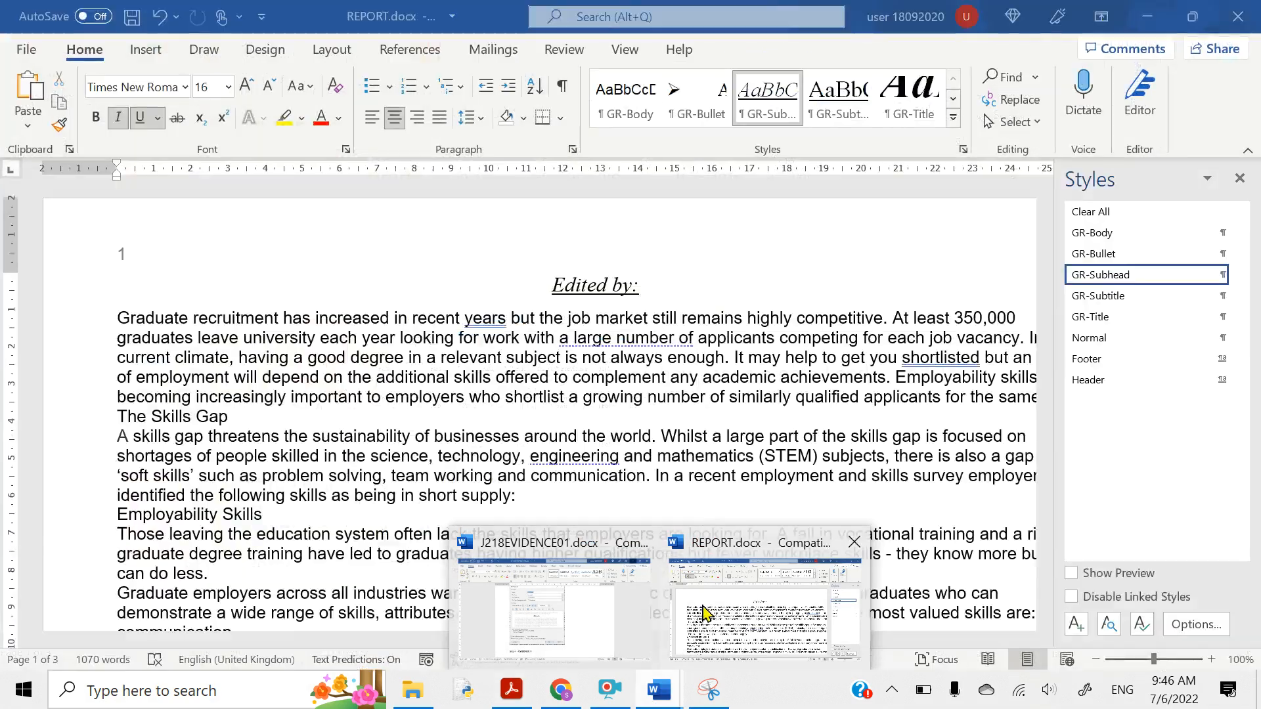
pyautogui.click(704, 597)
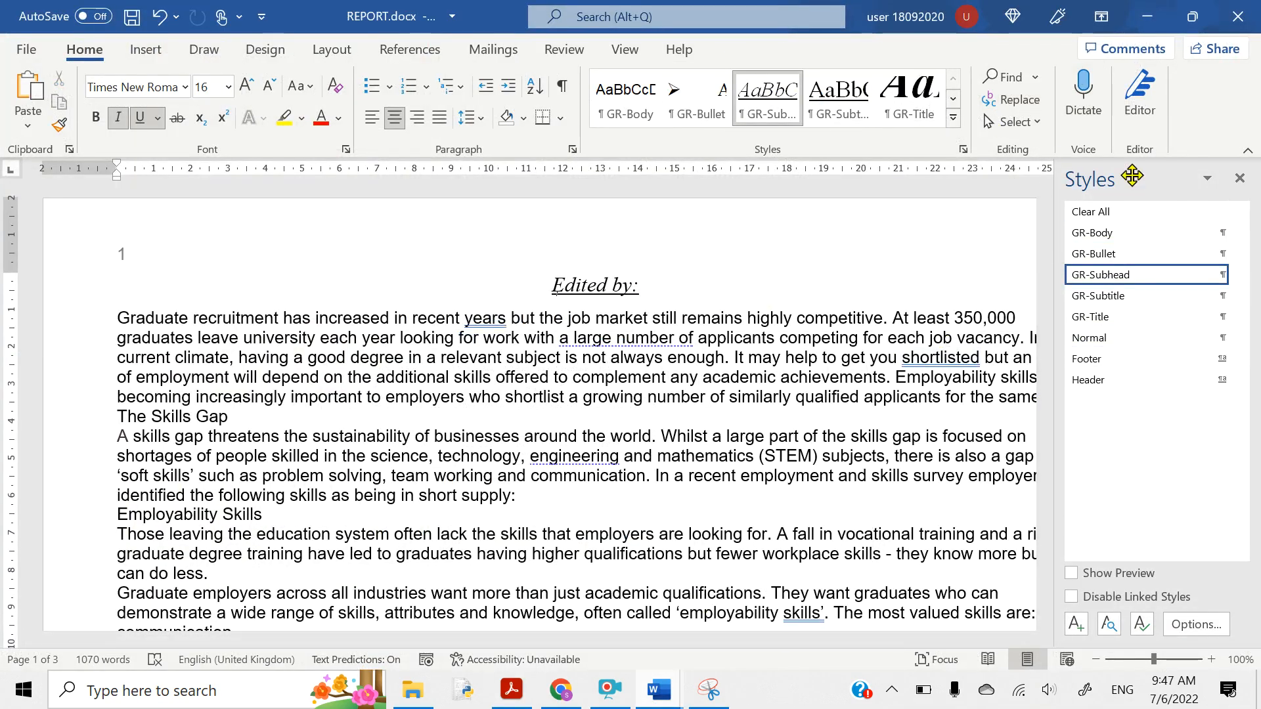
# - Float the Styles pane and snip the list showing GR-Body, GR-Bullet, GR-Subhead, GR-Subtitle and GR-Title
pyautogui.moveTo(1134, 178); pyautogui.dragTo(881, 209)
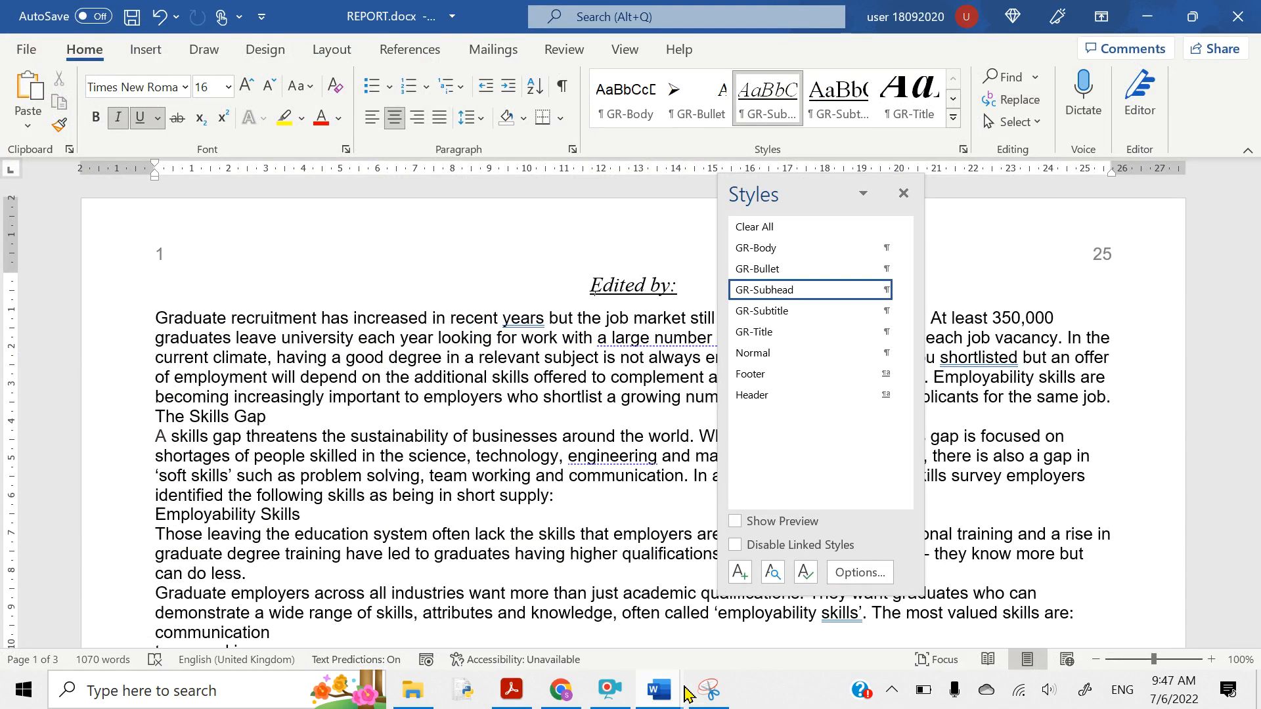
pyautogui.click(710, 700)
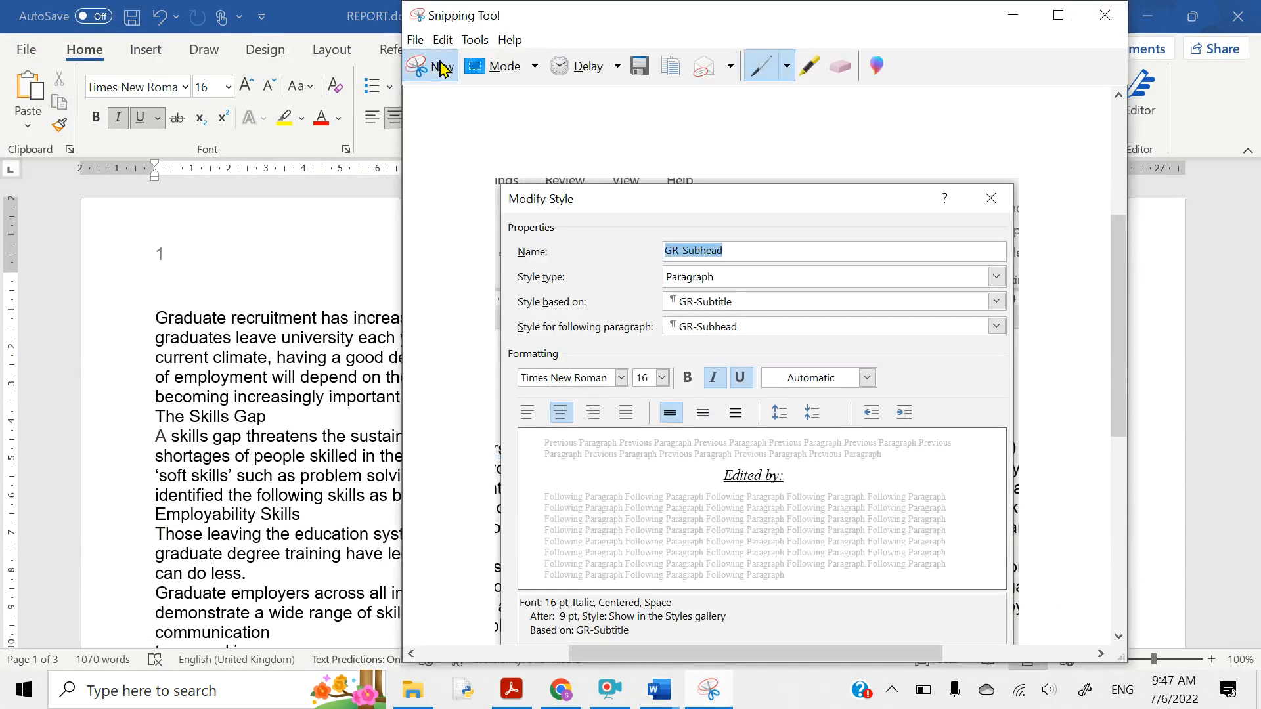
pyautogui.click(423, 67)
pyautogui.moveTo(715, 172); pyautogui.dragTo(925, 419)
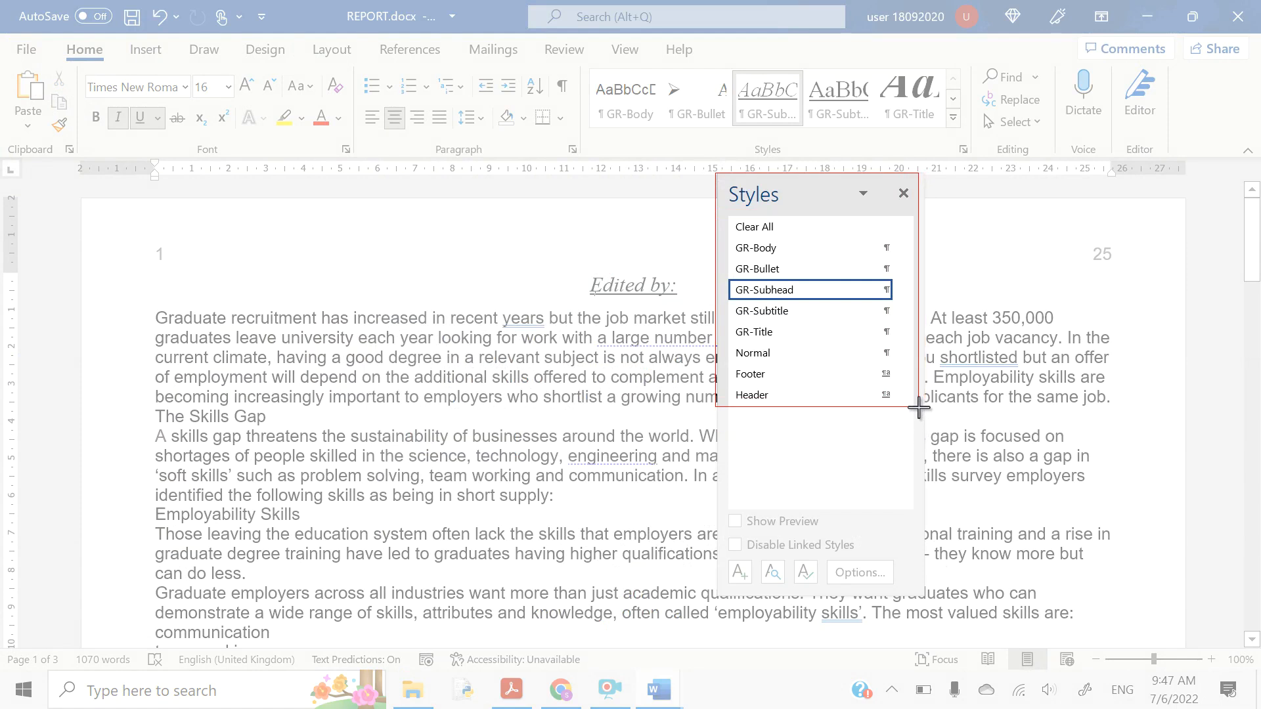
pyautogui.moveTo(918, 407); pyautogui.dragTo(928, 407)
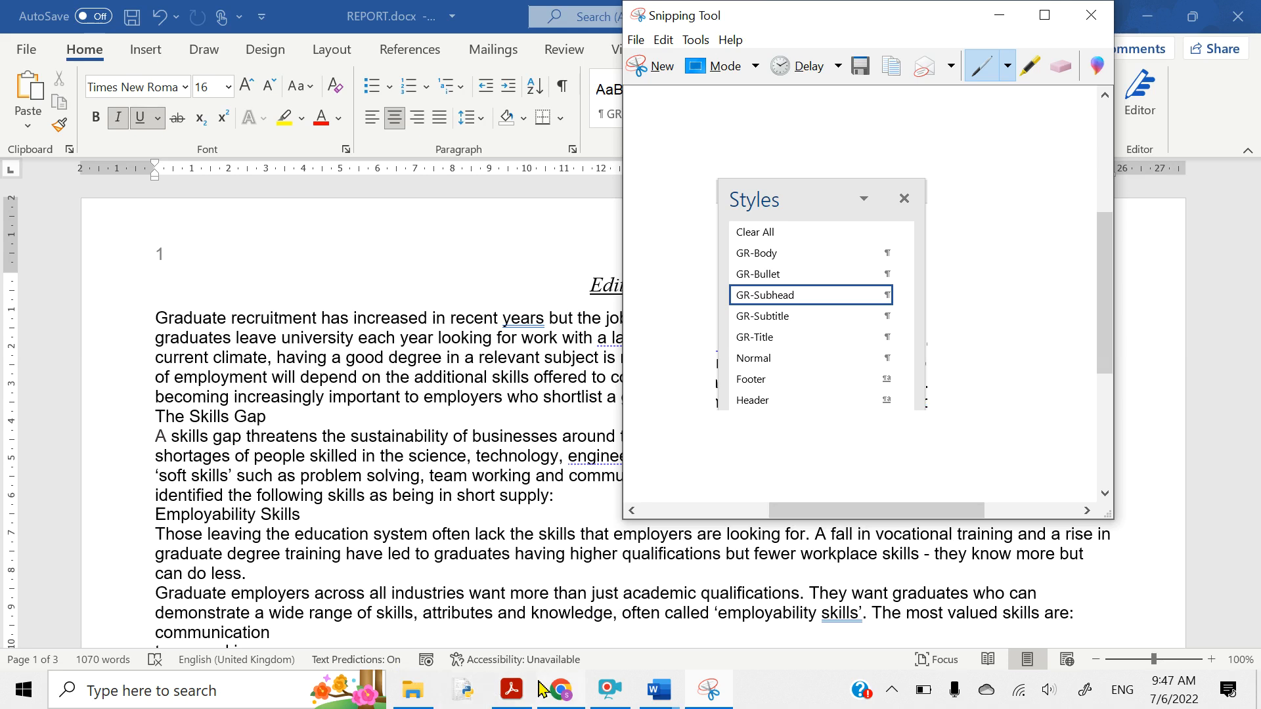
# - Shrink the pasted Styles list picture under Step 4 – EVIDENCE 3 in the evidence document
pyautogui.moveTo(662, 693)
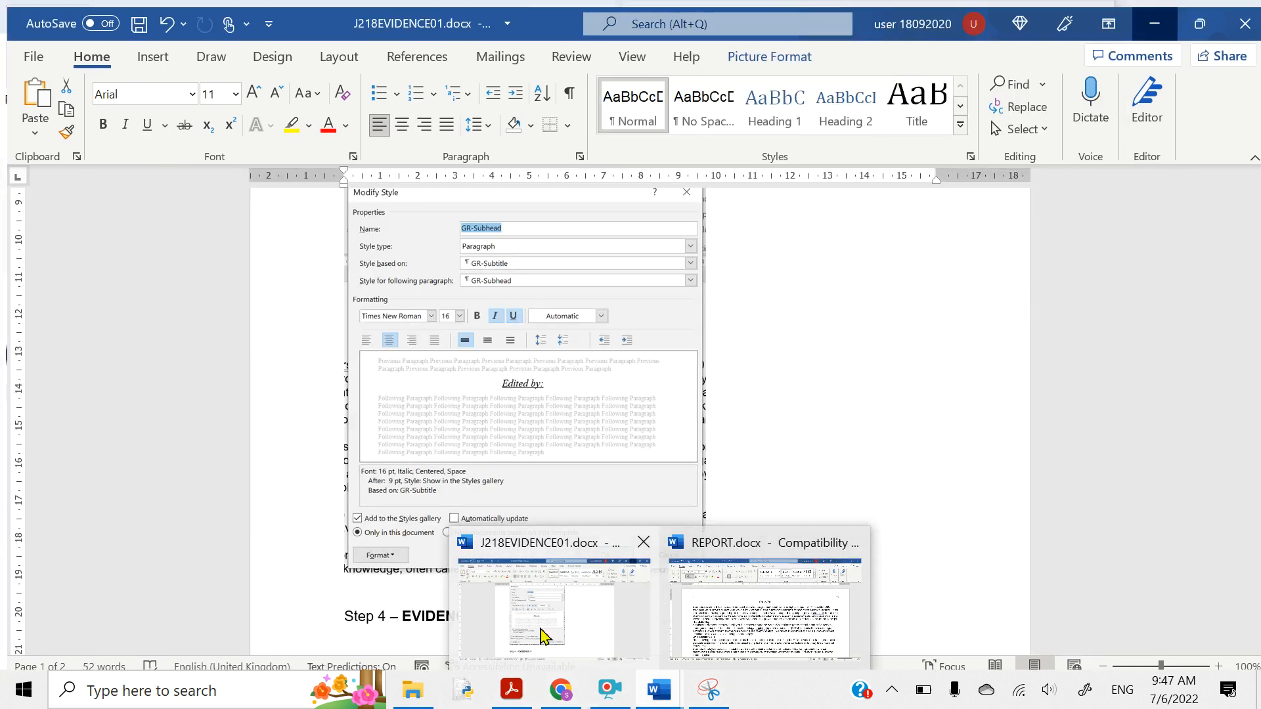
pyautogui.click(547, 636)
pyautogui.scroll(-3, 356, 525)
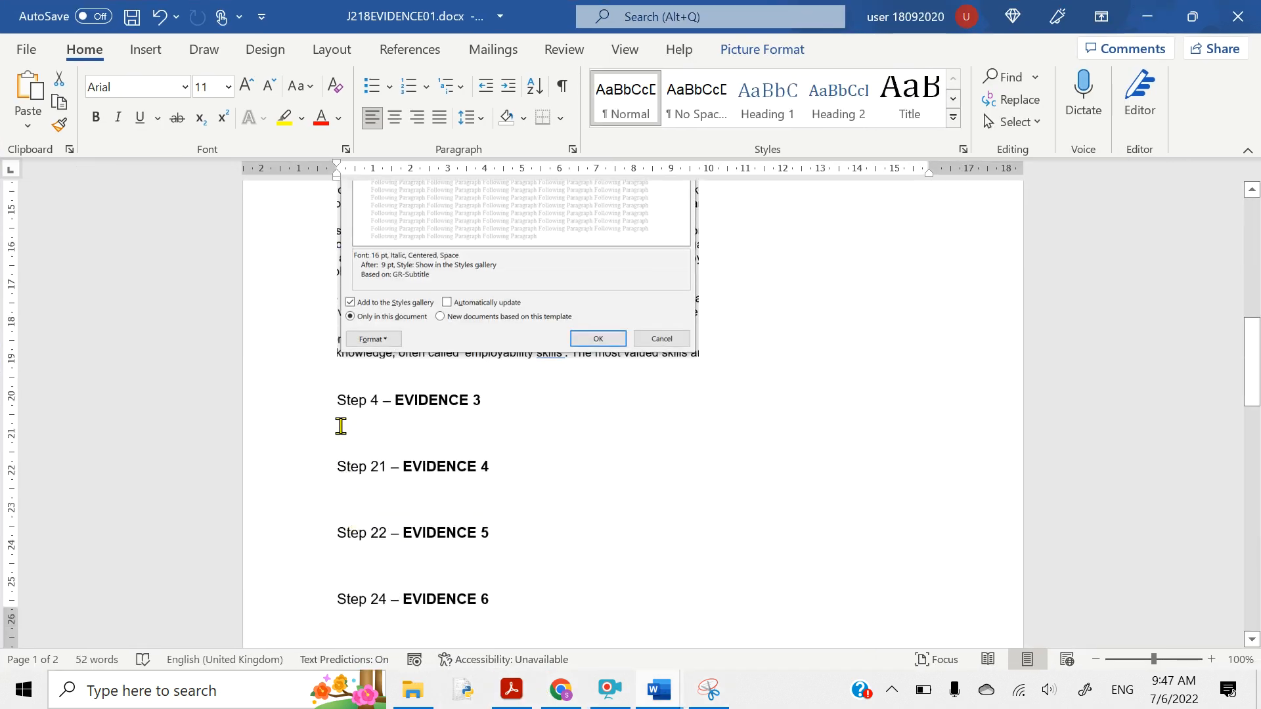
pyautogui.hotkey('ctrl', 'z')
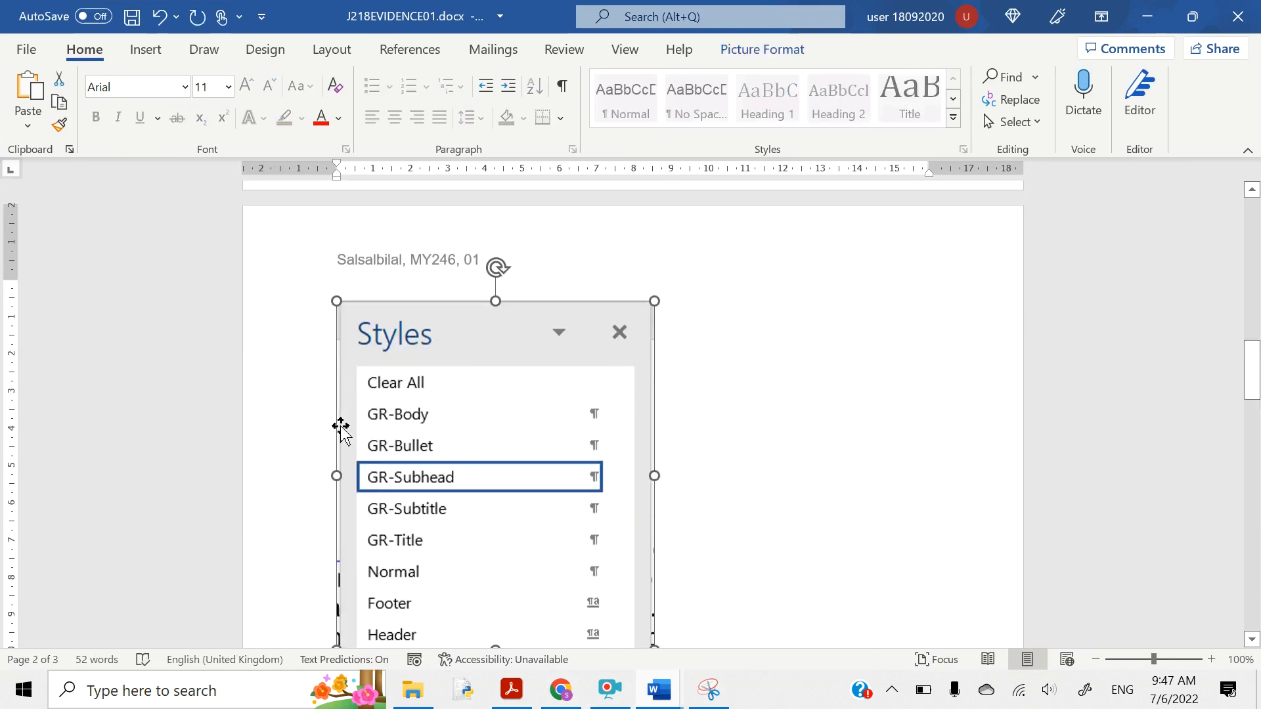
pyautogui.scroll(-4, 459, 425)
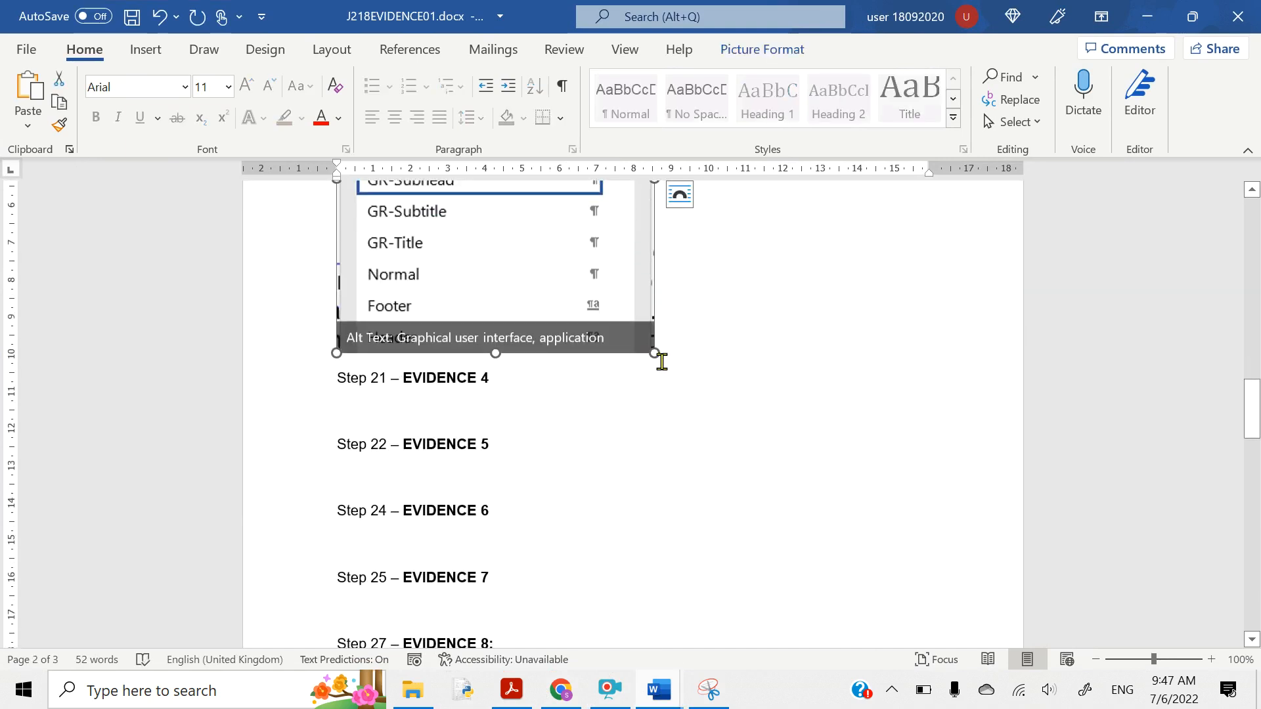
pyautogui.moveTo(653, 359); pyautogui.dragTo(563, 257)
pyautogui.scroll(6, 563, 257)
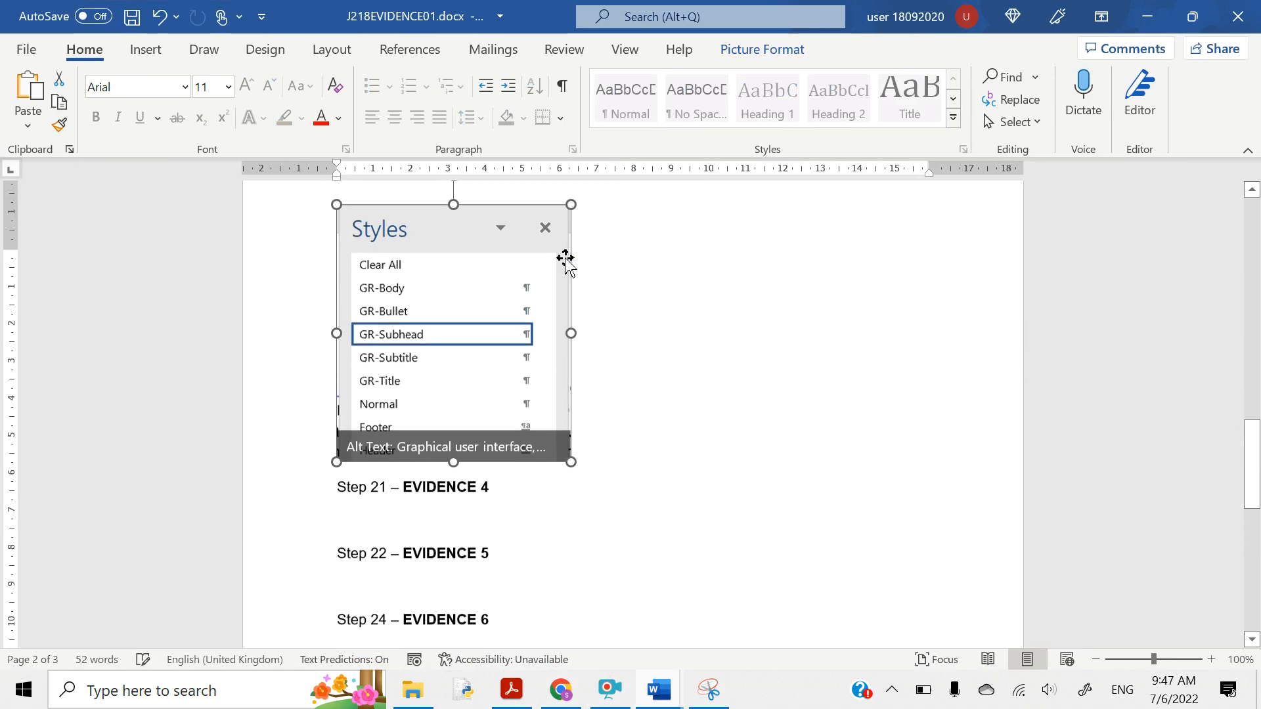
pyautogui.scroll(-5, 565, 258)
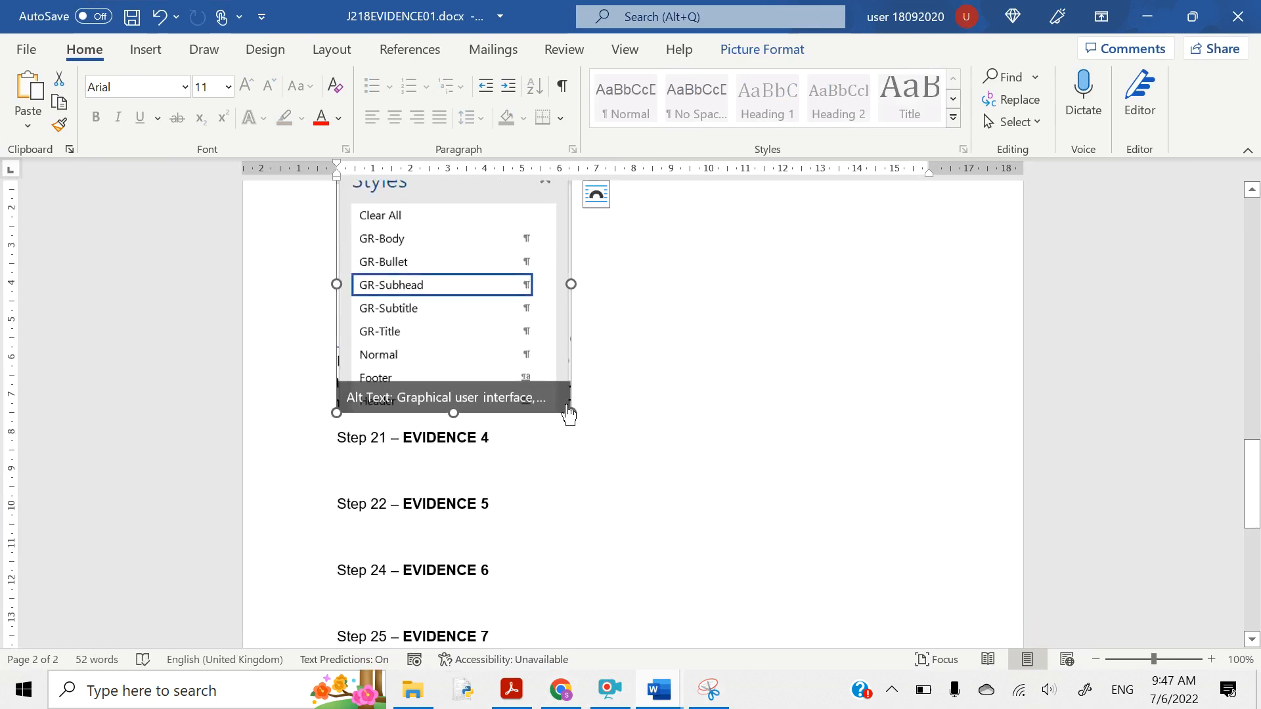
pyautogui.moveTo(573, 414); pyautogui.dragTo(497, 333)
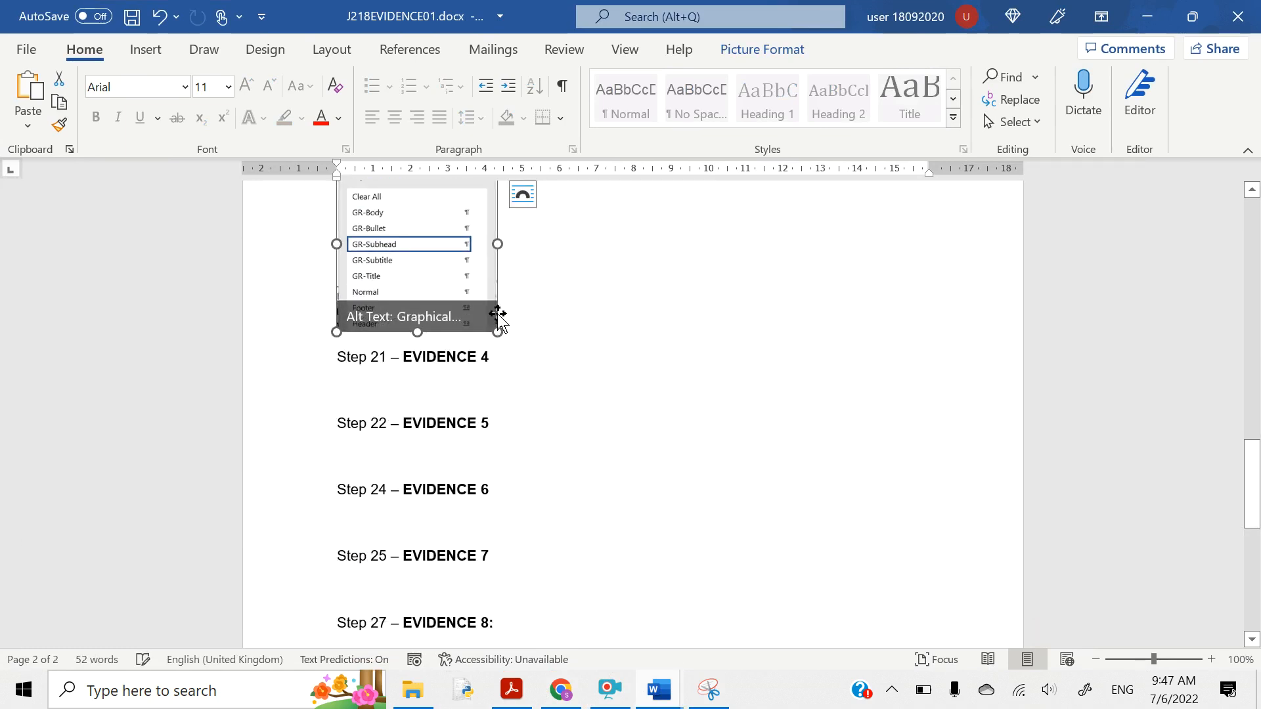
# - Set the Styles screenshot's layout to In Line with Text
pyautogui.scroll(2, 497, 328)
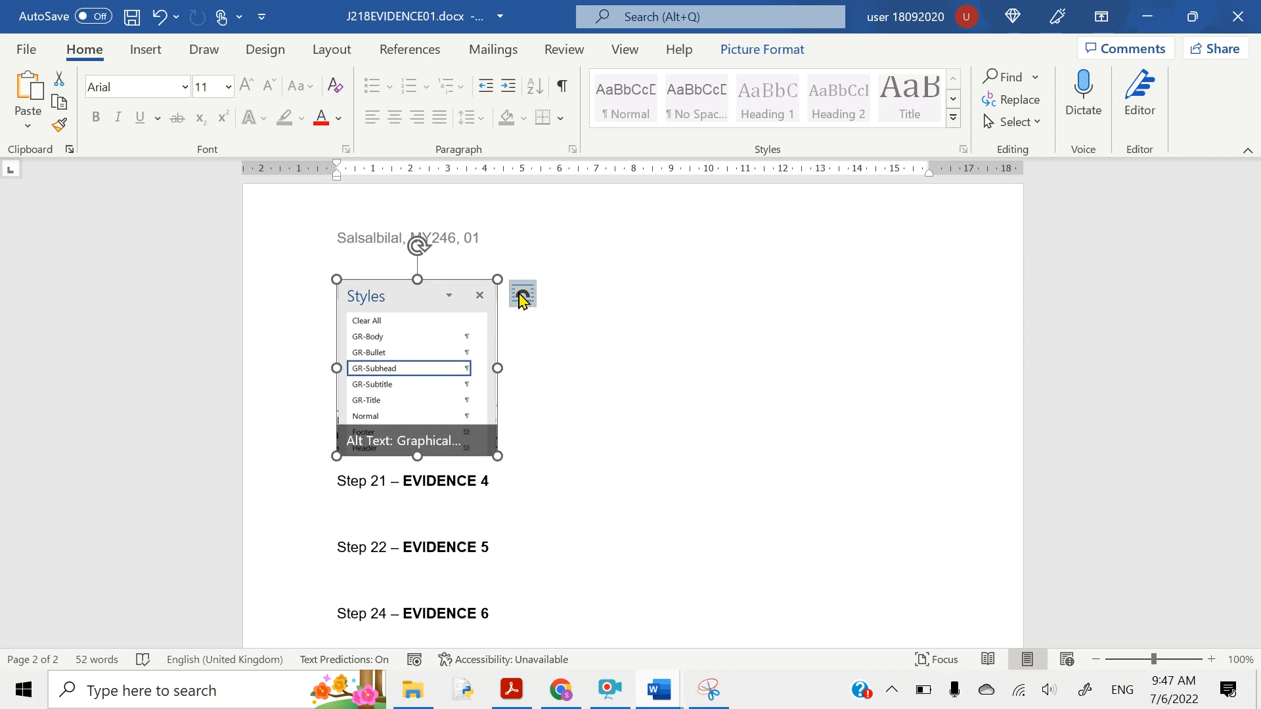
pyautogui.click(521, 293)
pyautogui.click(566, 375)
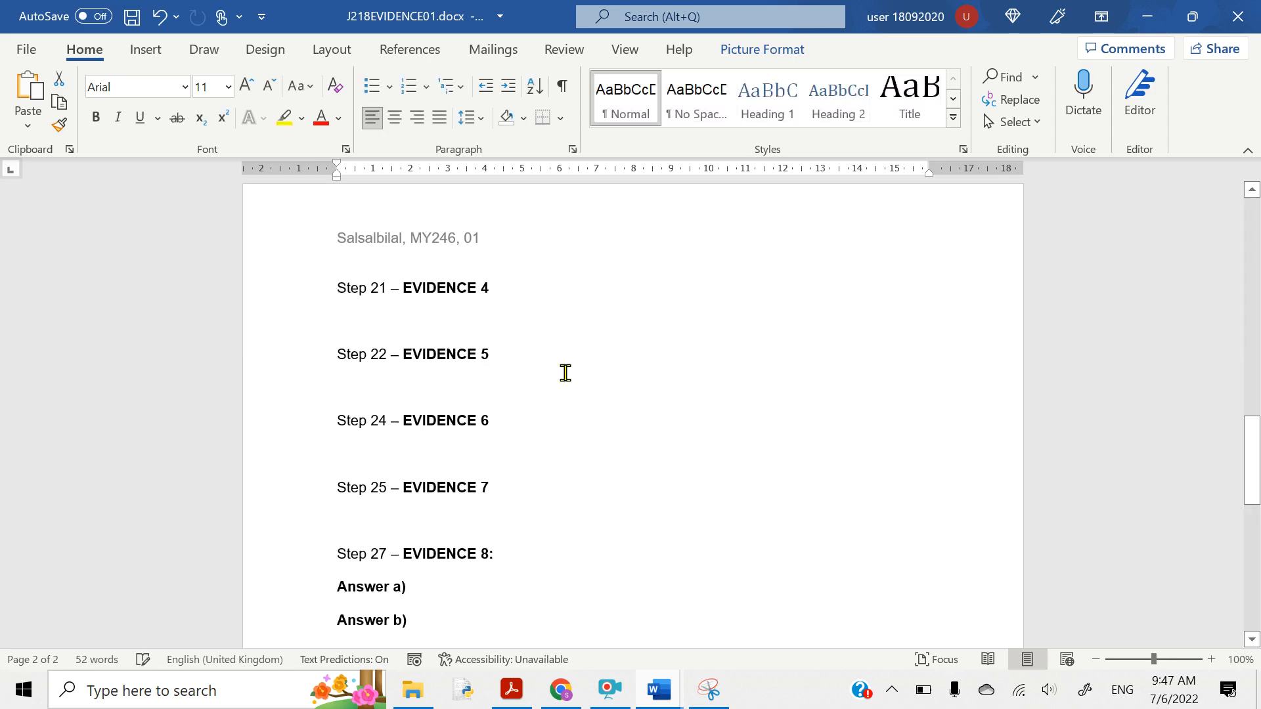
pyautogui.scroll(8, 565, 373)
pyautogui.scroll(-5, 565, 373)
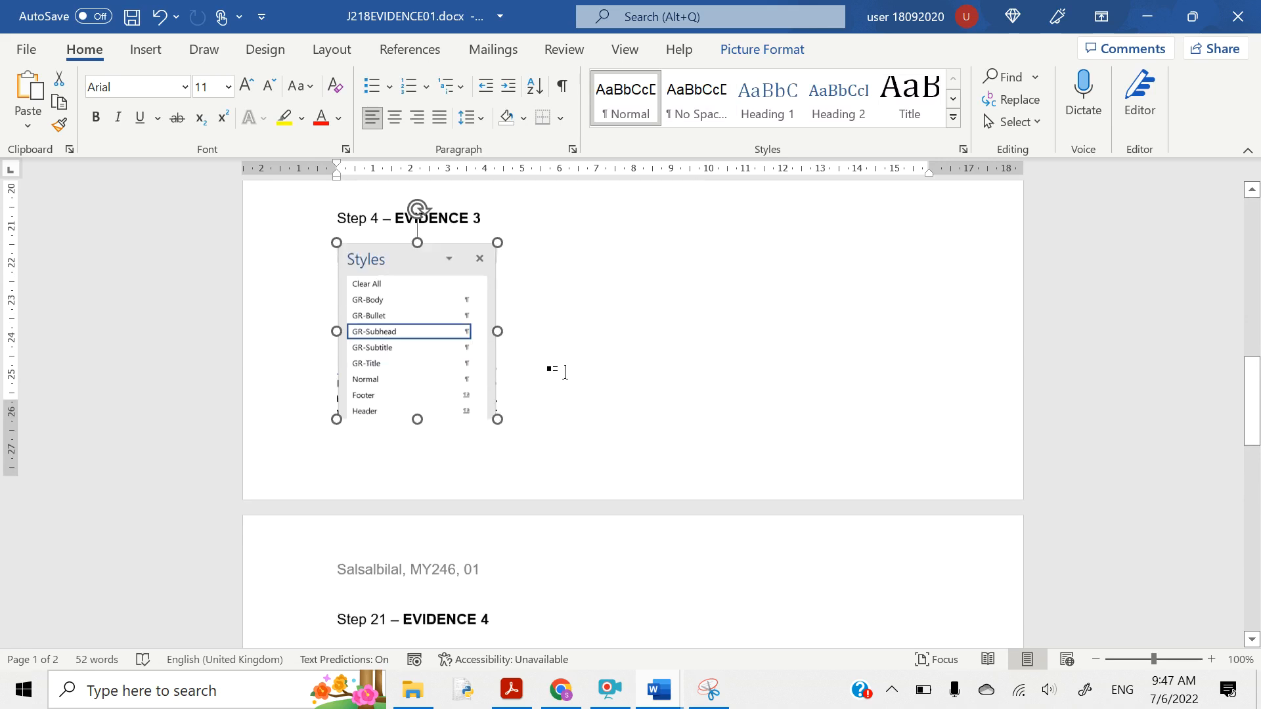
pyautogui.scroll(-3, 729, 463)
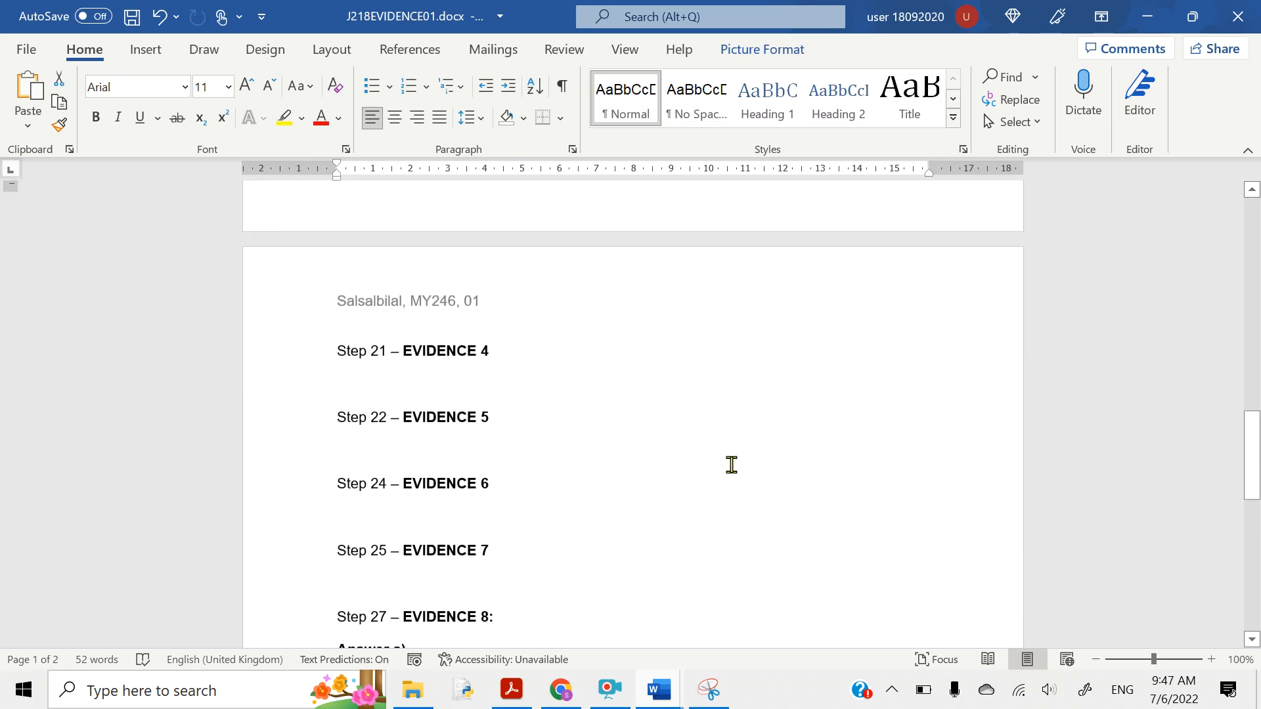
pyautogui.click(1148, 19)
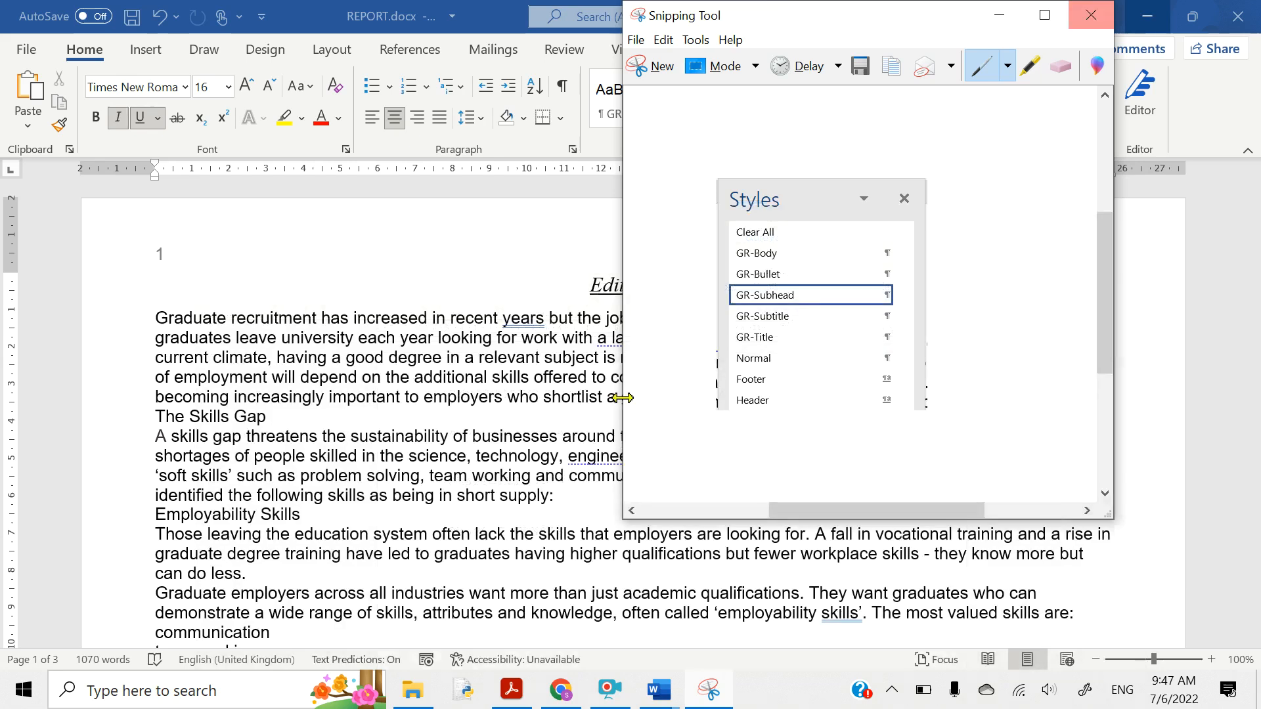
# - In Acrobat, highlight item 5's opening instruction in yellow
pyautogui.click(1000, 15)
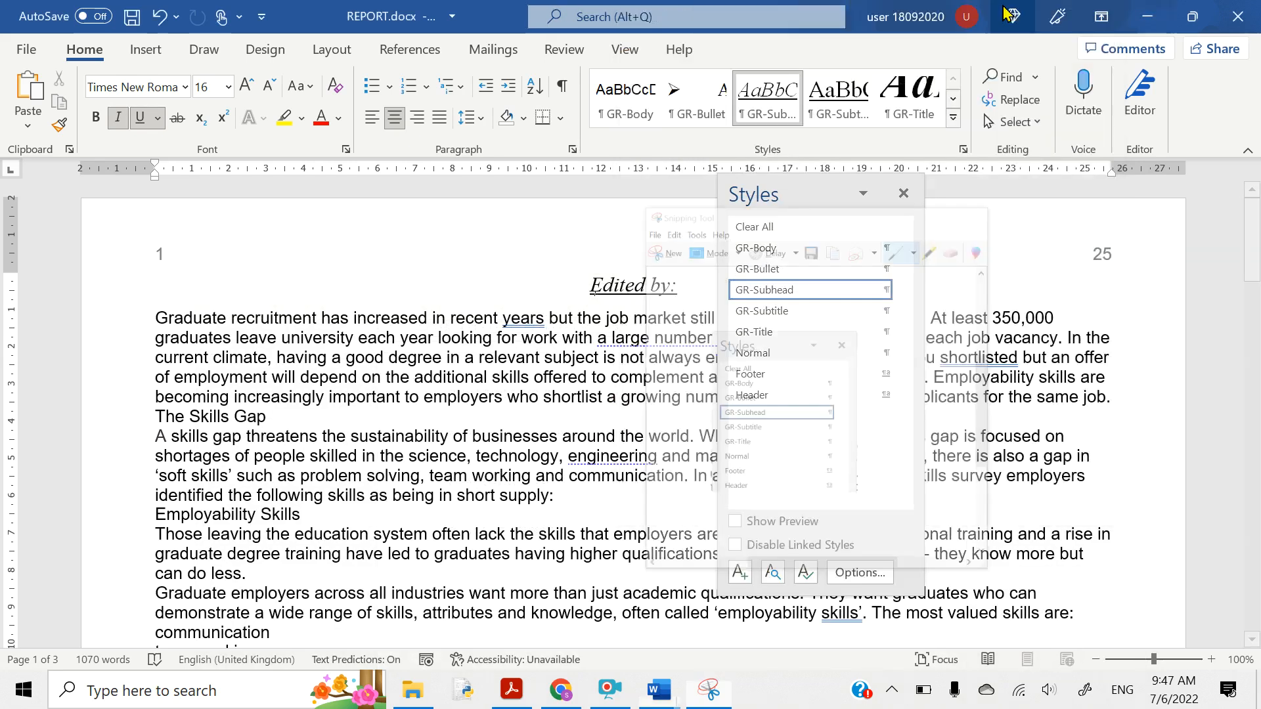
pyautogui.click(511, 690)
pyautogui.scroll(-6, 382, 465)
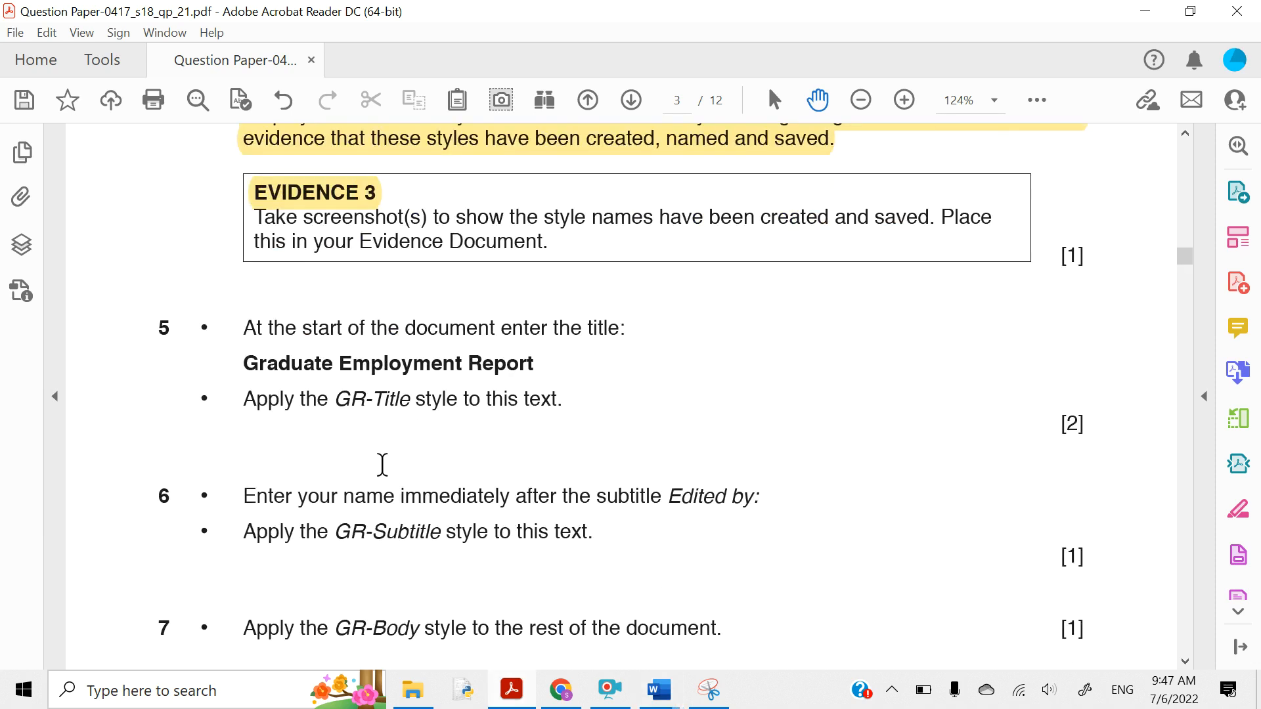
pyautogui.scroll(-3, 336, 362)
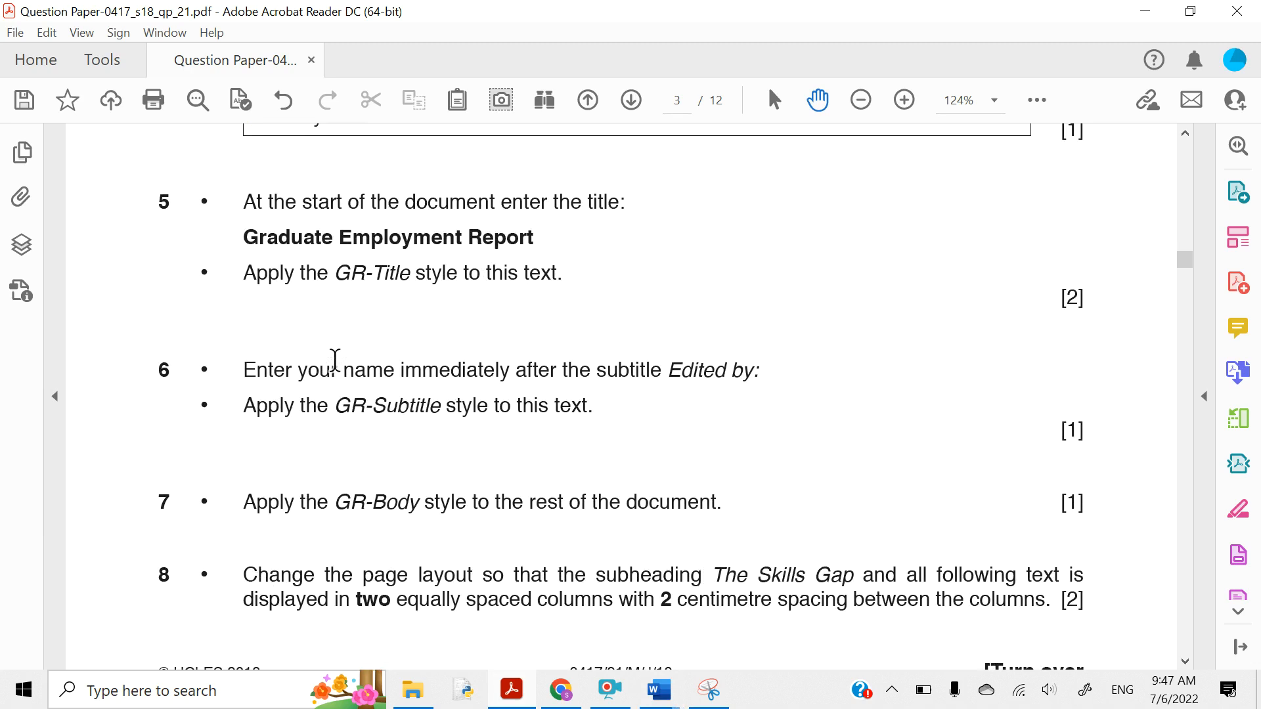
pyautogui.scroll(1, 314, 256)
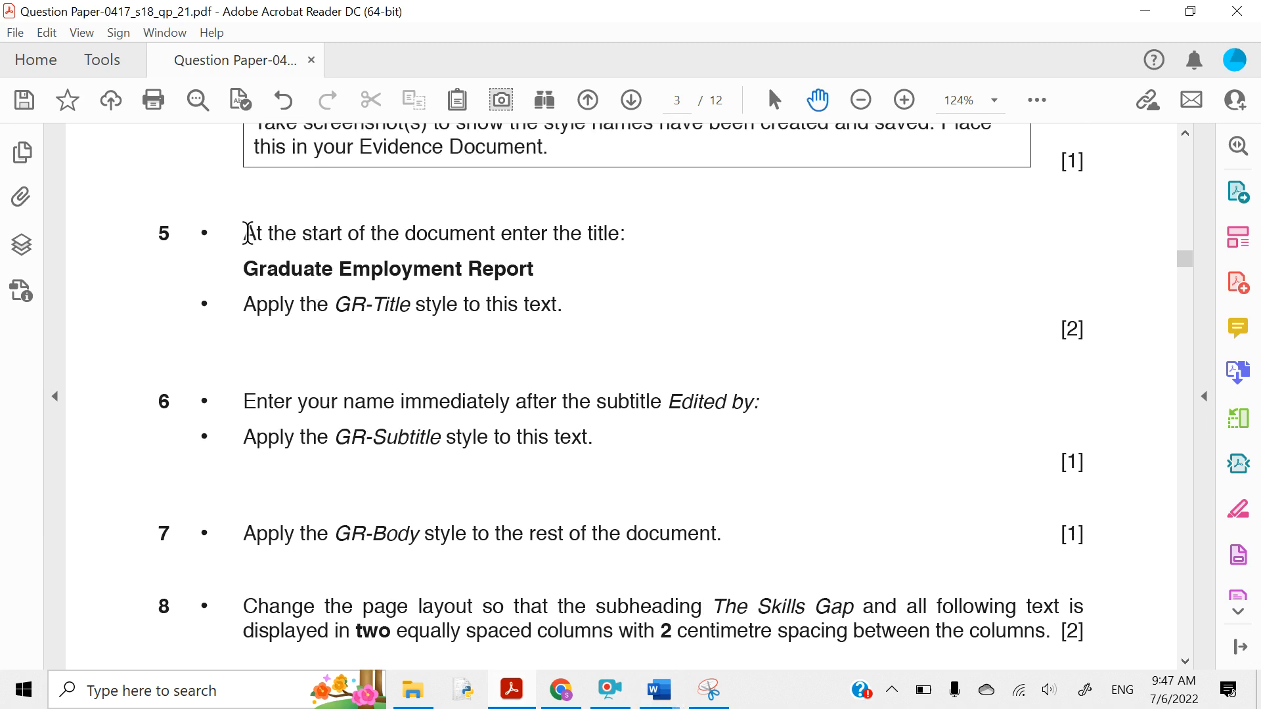
pyautogui.moveTo(246, 233); pyautogui.dragTo(617, 236)
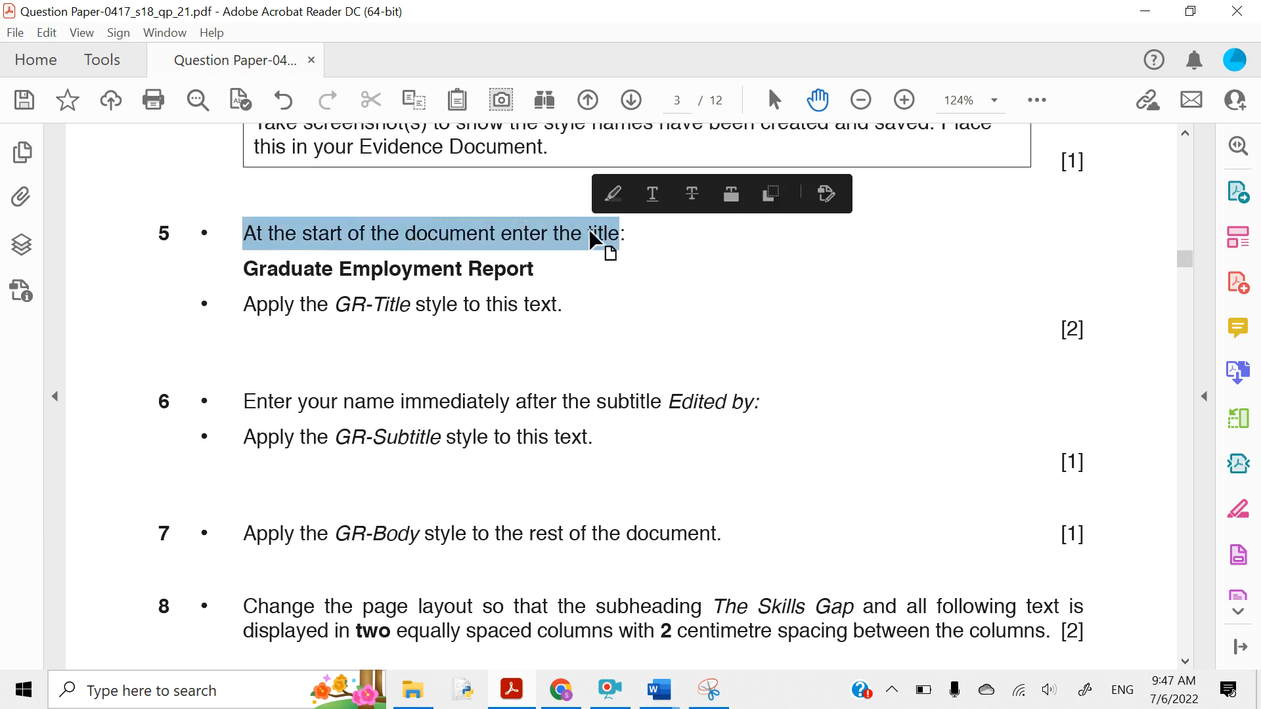
pyautogui.click(608, 203)
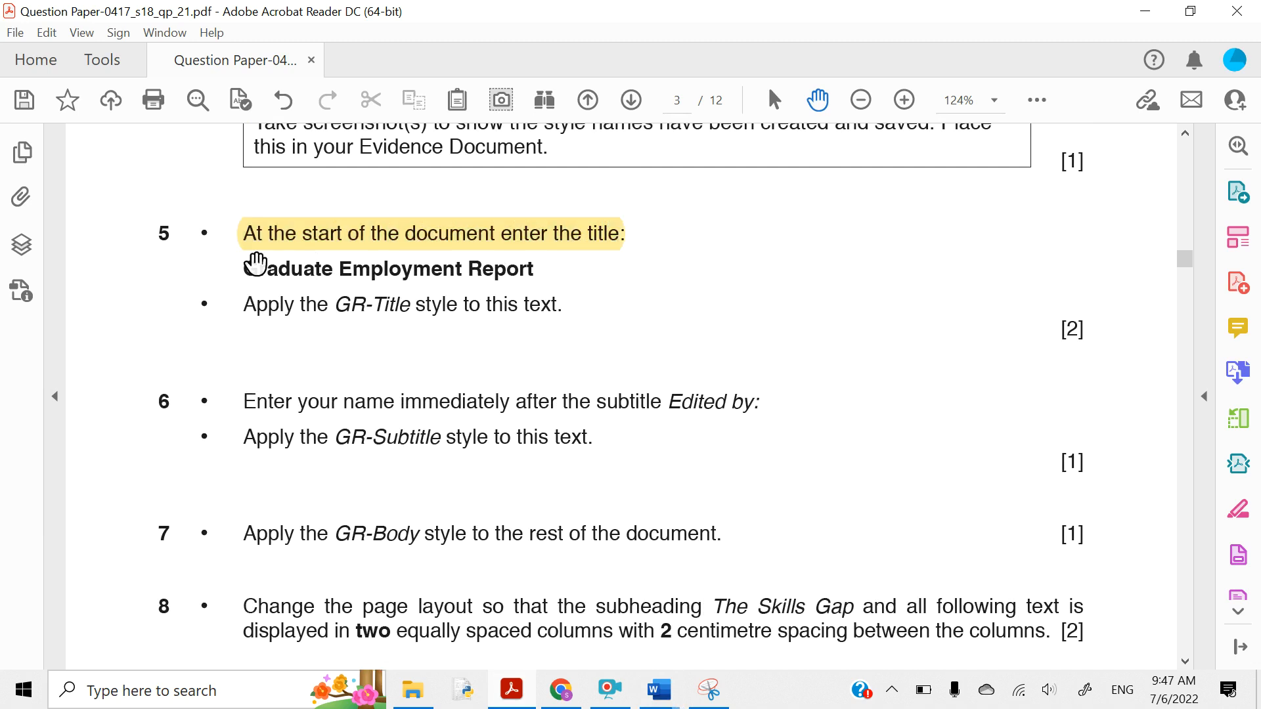
# - Highlight the title 'Graduate Employment Report' and the words 'GR-Title style' in yellow
pyautogui.moveTo(241, 268); pyautogui.dragTo(537, 270)
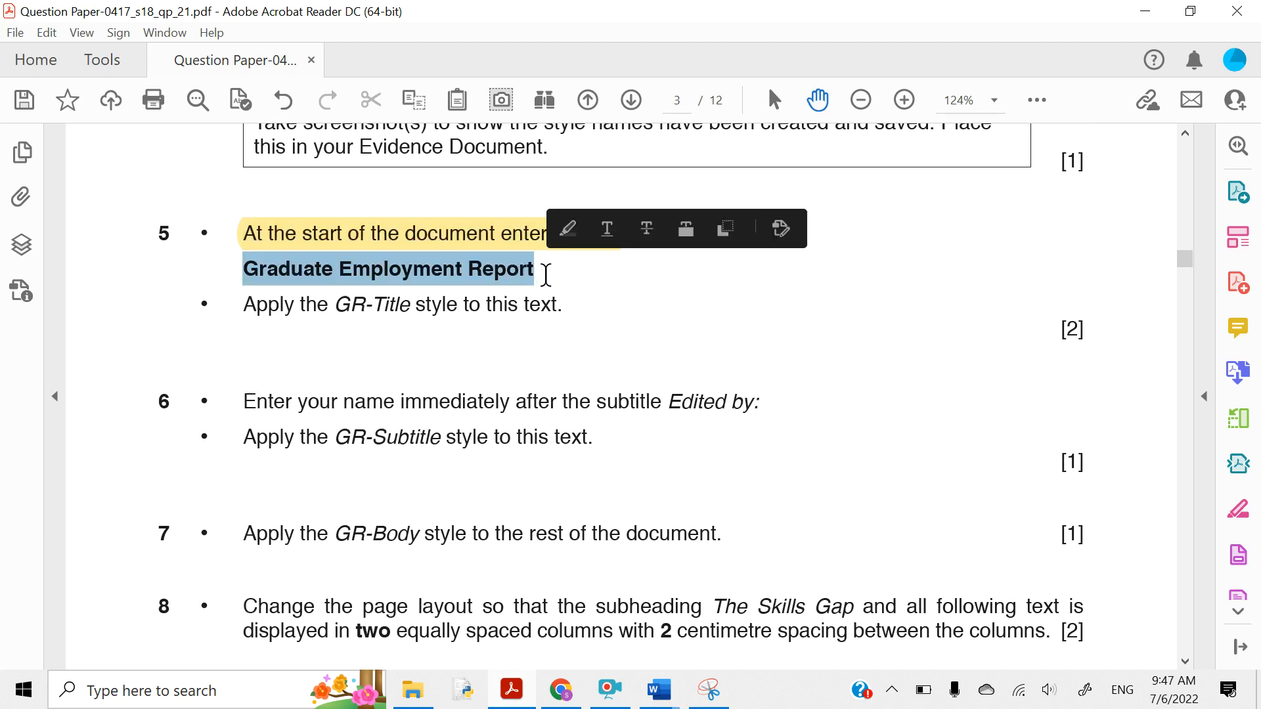
pyautogui.click(566, 231)
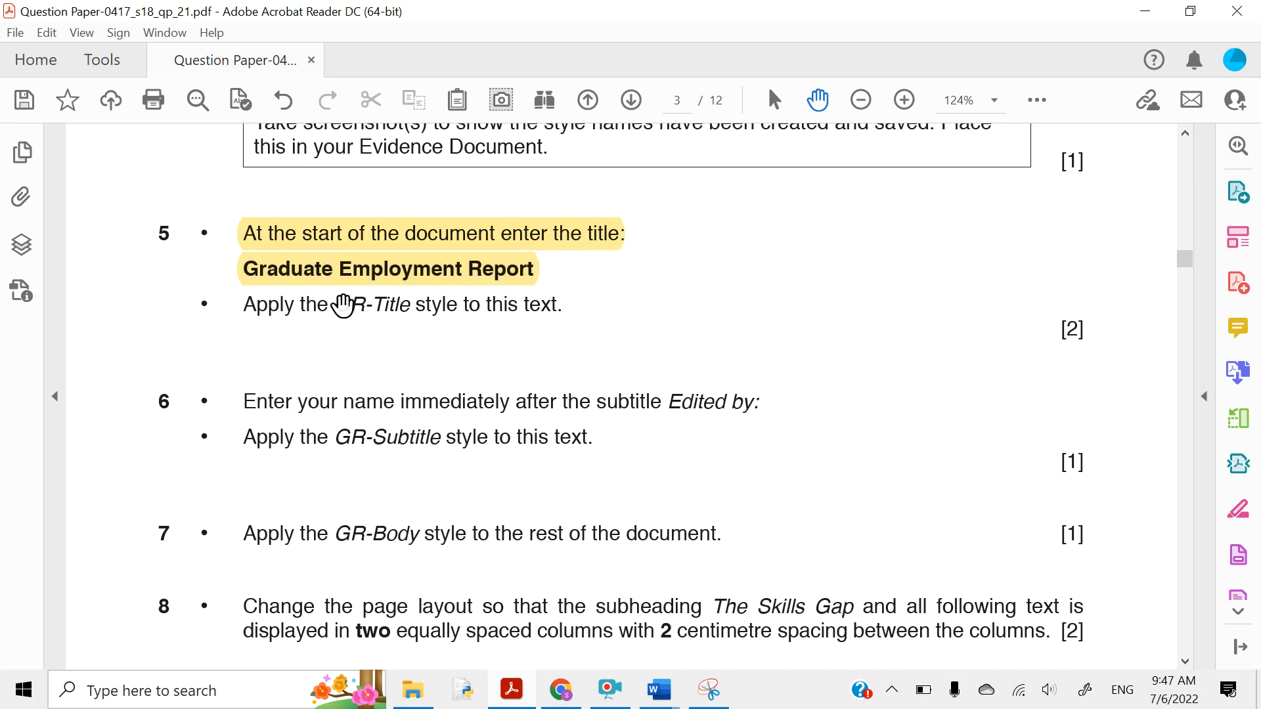
pyautogui.moveTo(330, 306); pyautogui.dragTo(457, 306)
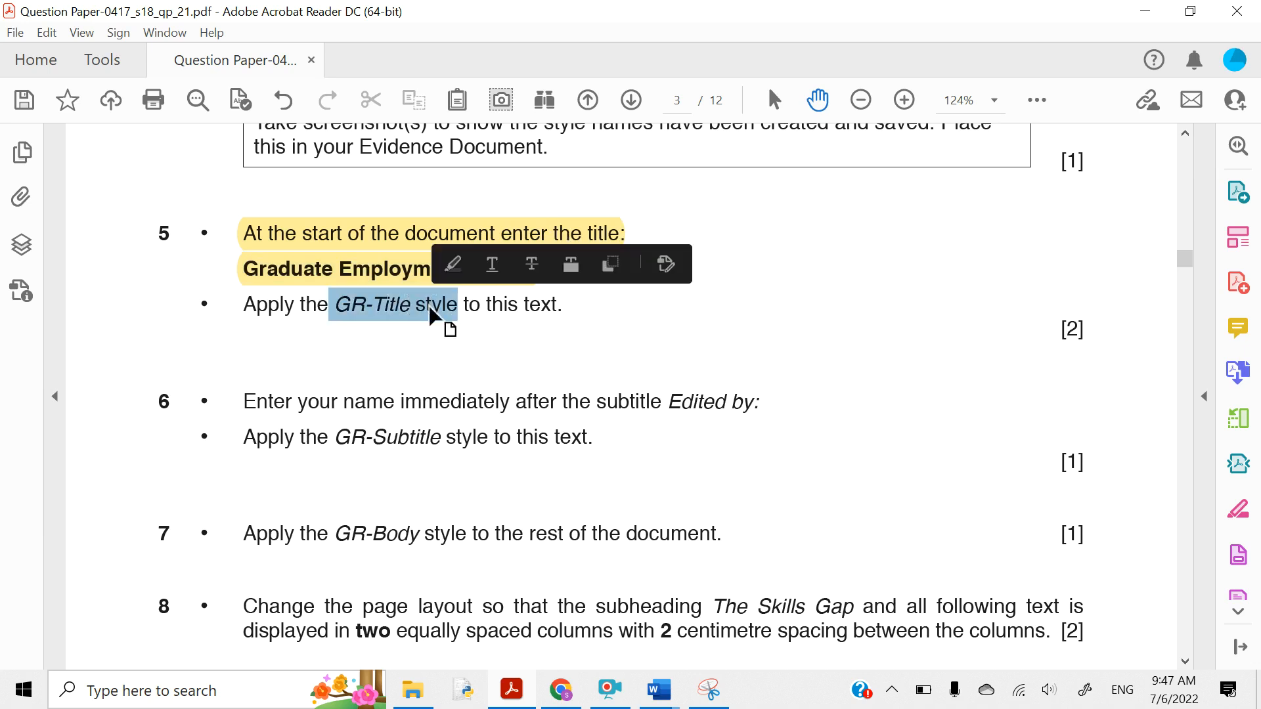
pyautogui.click(448, 270)
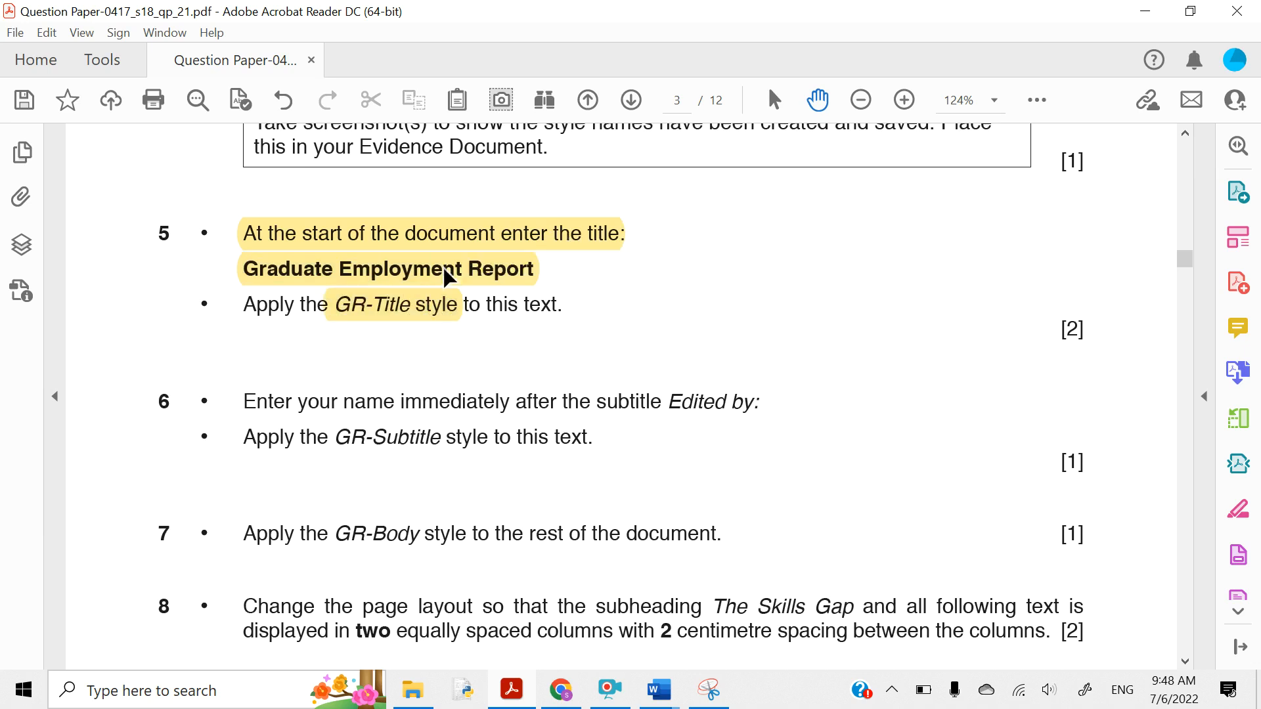
pyautogui.click(659, 690)
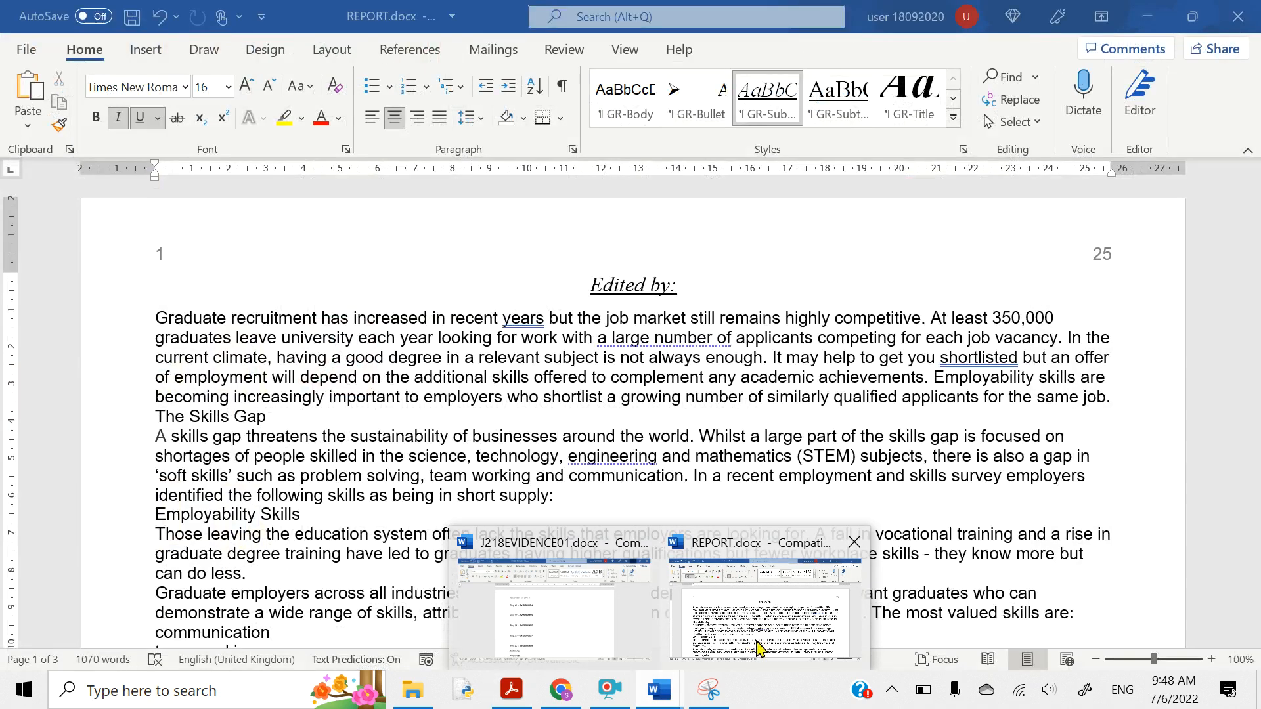
# - Dock the Styles pane and type 'Graduate Employment Report' on a new line above 'Edited by:'
pyautogui.click(755, 618)
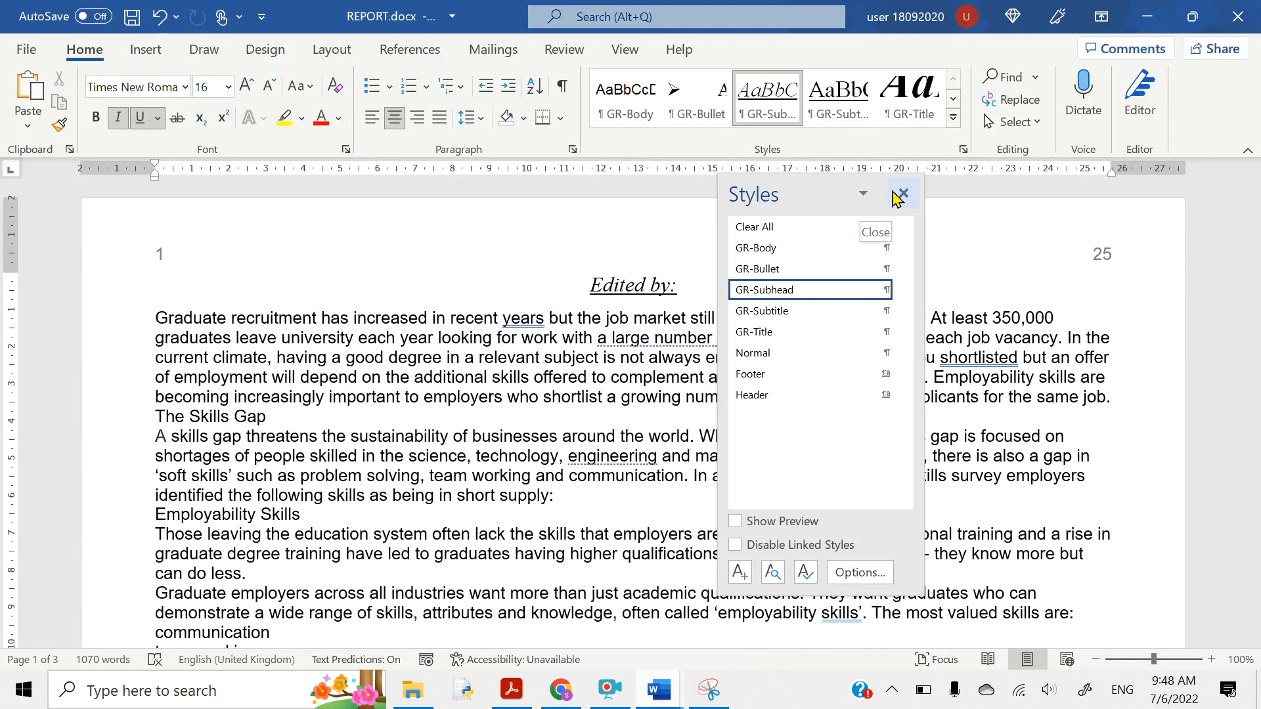
pyautogui.moveTo(794, 185); pyautogui.dragTo(1140, 167)
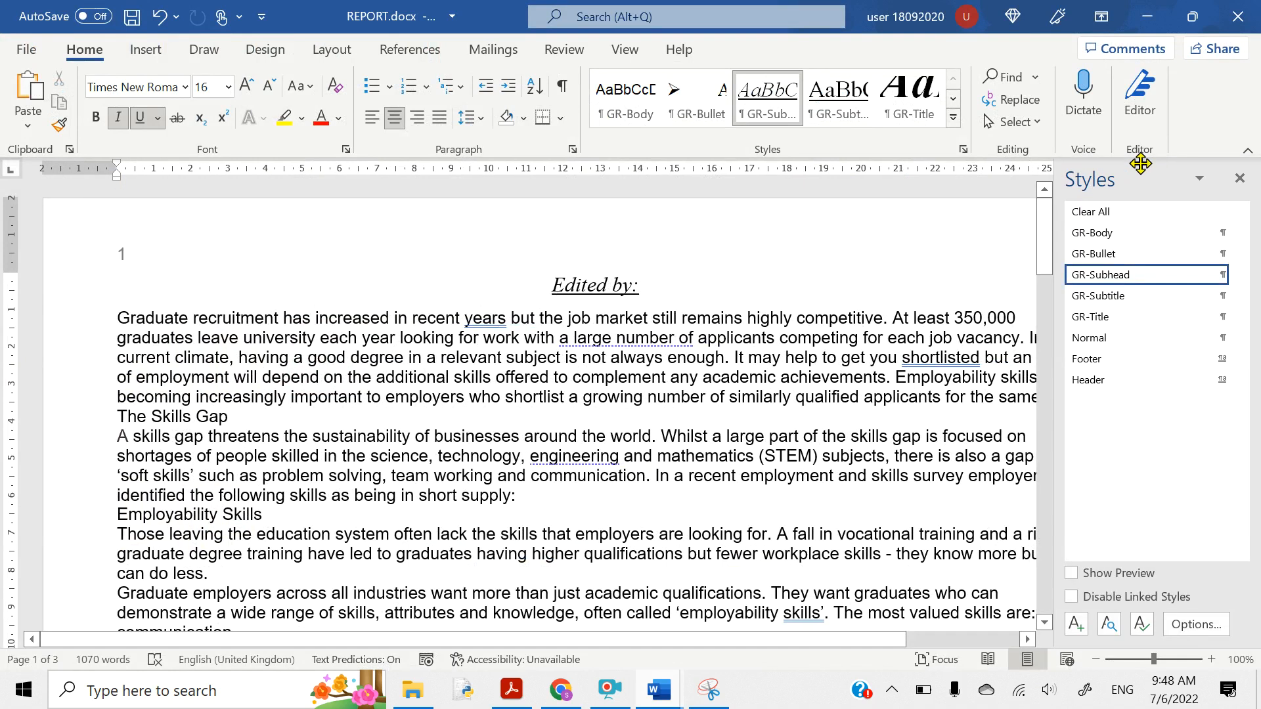
pyautogui.scroll(-2, 886, 408)
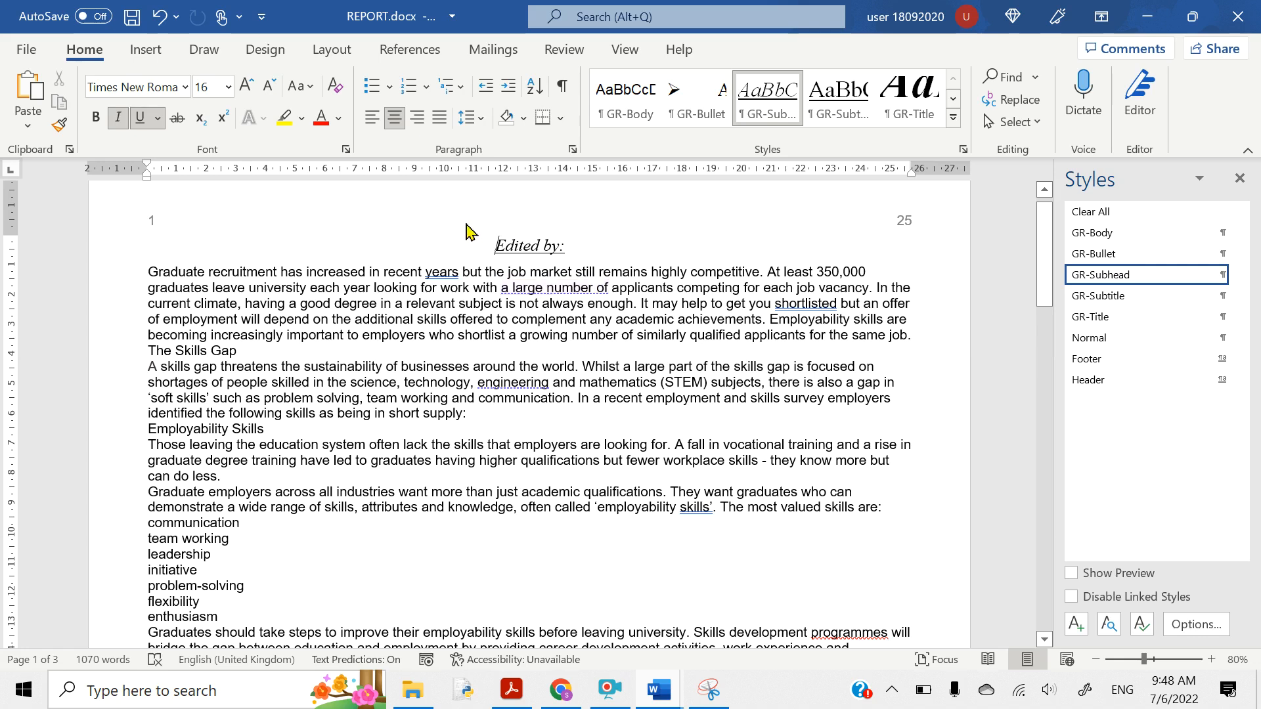
pyautogui.press('Return')
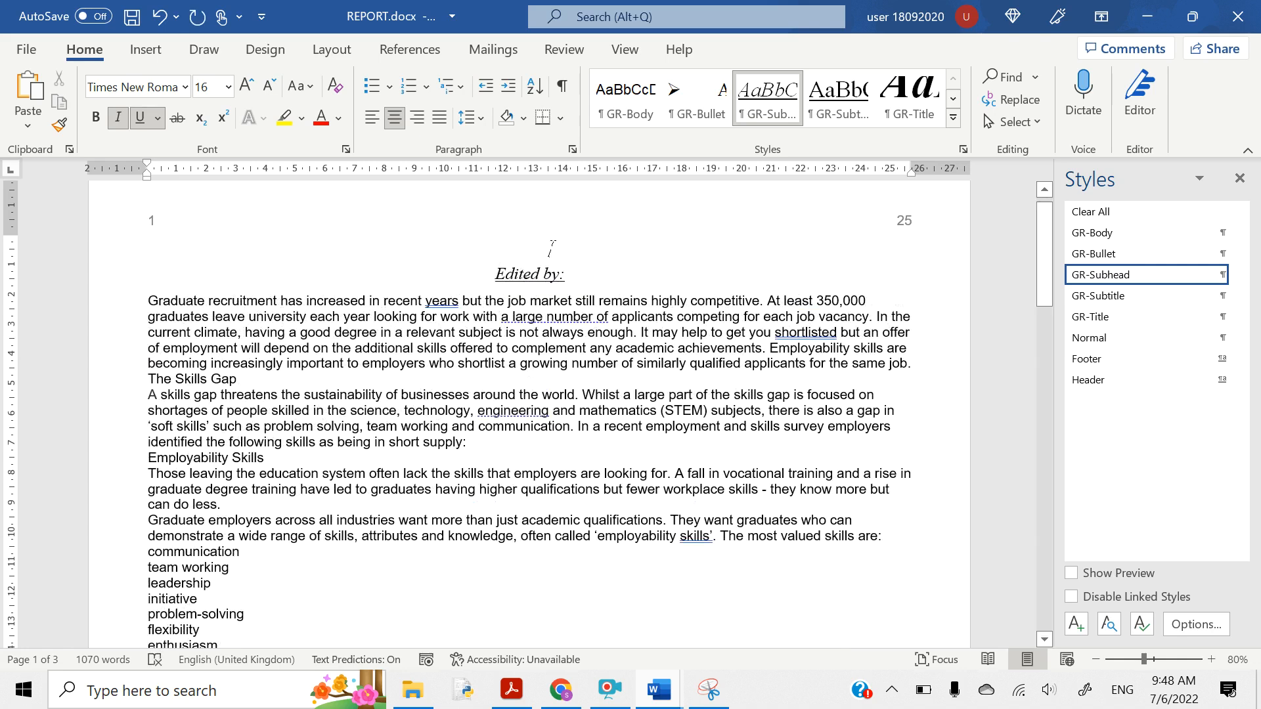
pyautogui.write('Gradu')
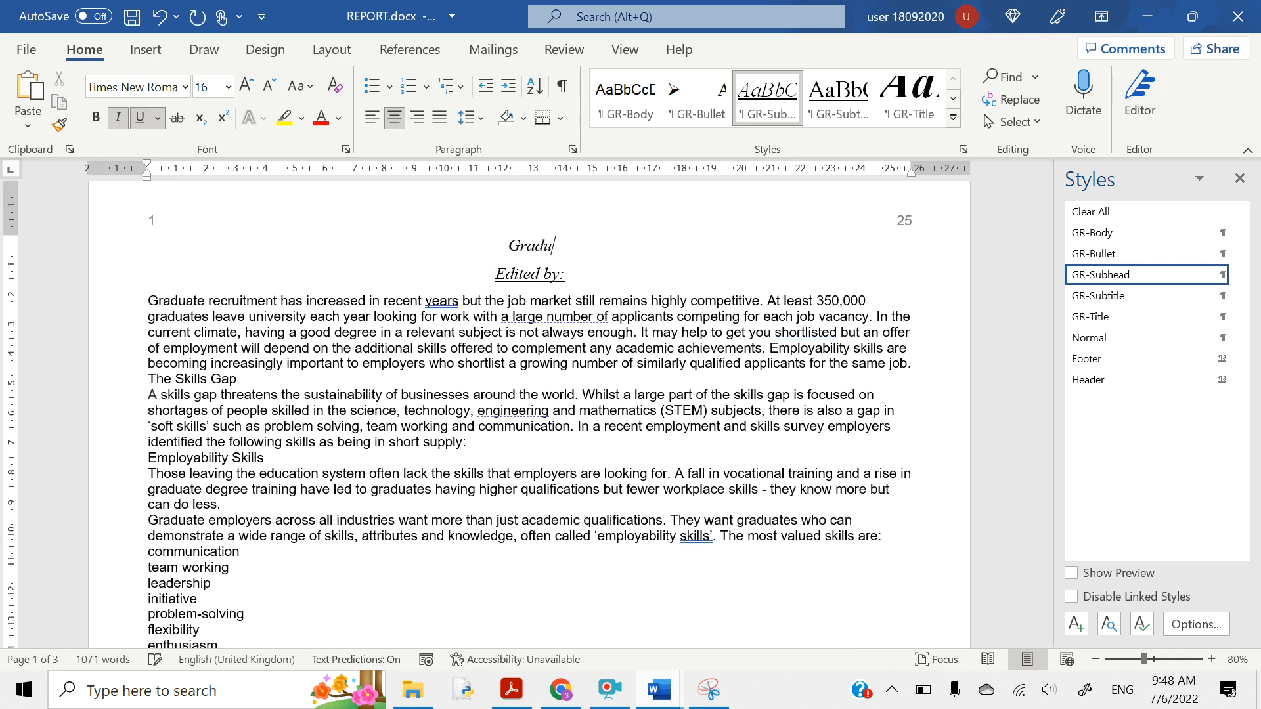
pyautogui.write('ate Emplom')
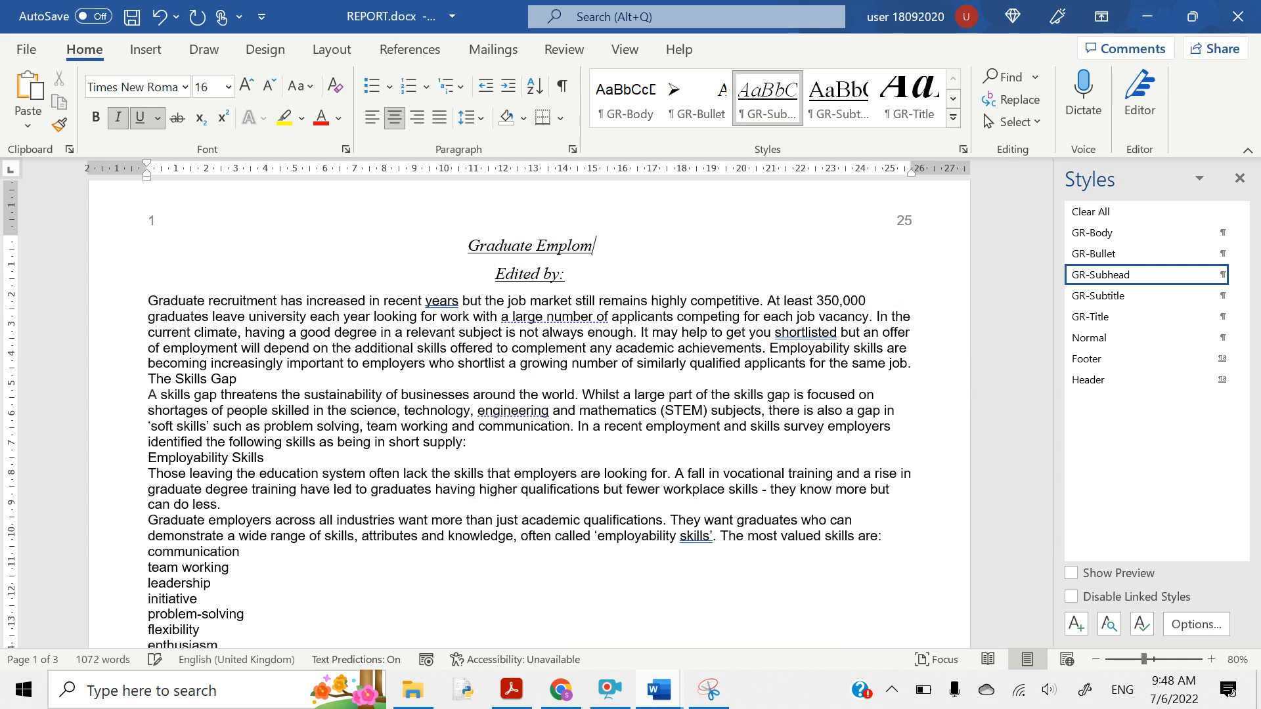
pyautogui.press('BackSpace')
pyautogui.write('yment Rem')
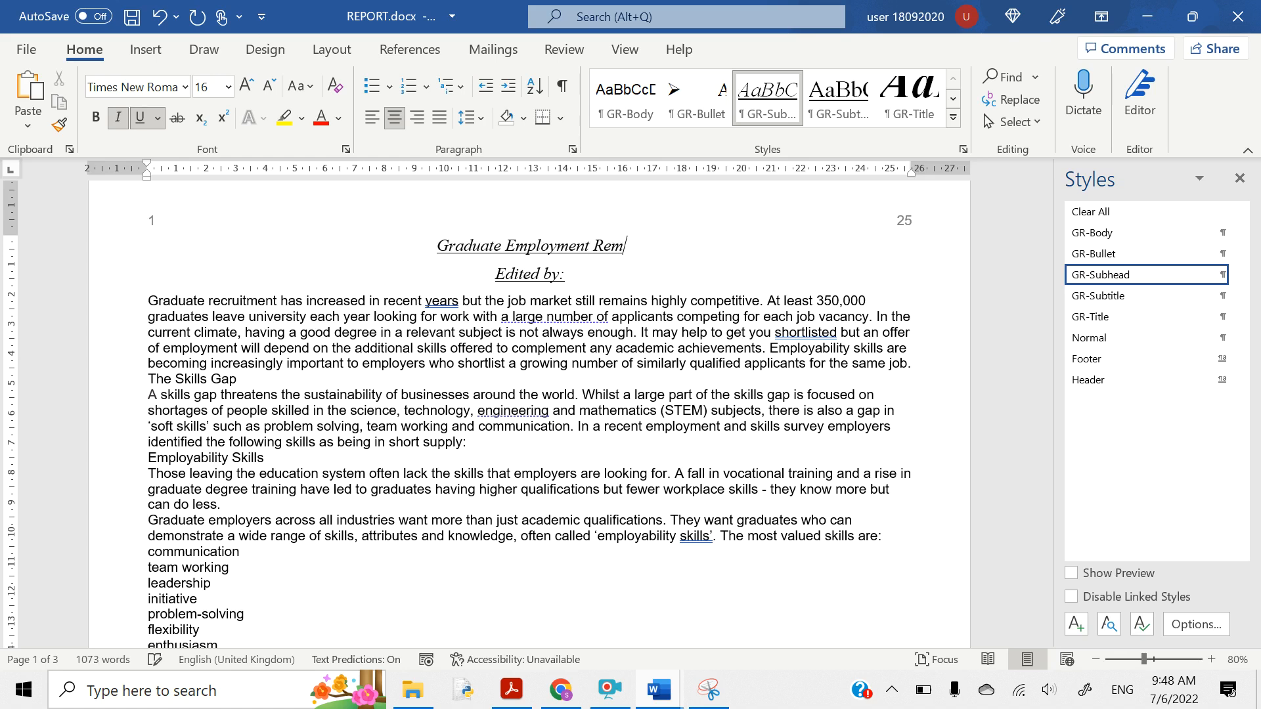
pyautogui.press('BackSpace')
pyautogui.write('port')
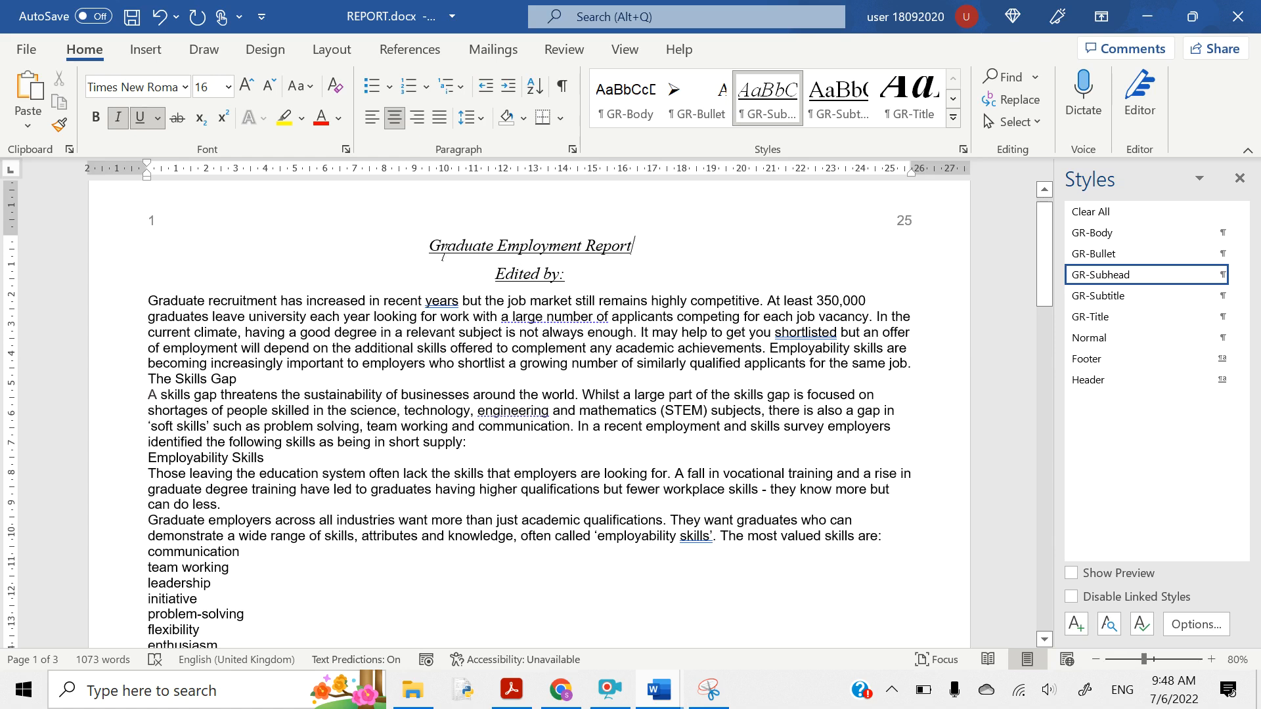
# - Apply the GR-Title style to the 'Graduate Employment Report' heading
pyautogui.moveTo(427, 250); pyautogui.dragTo(628, 245)
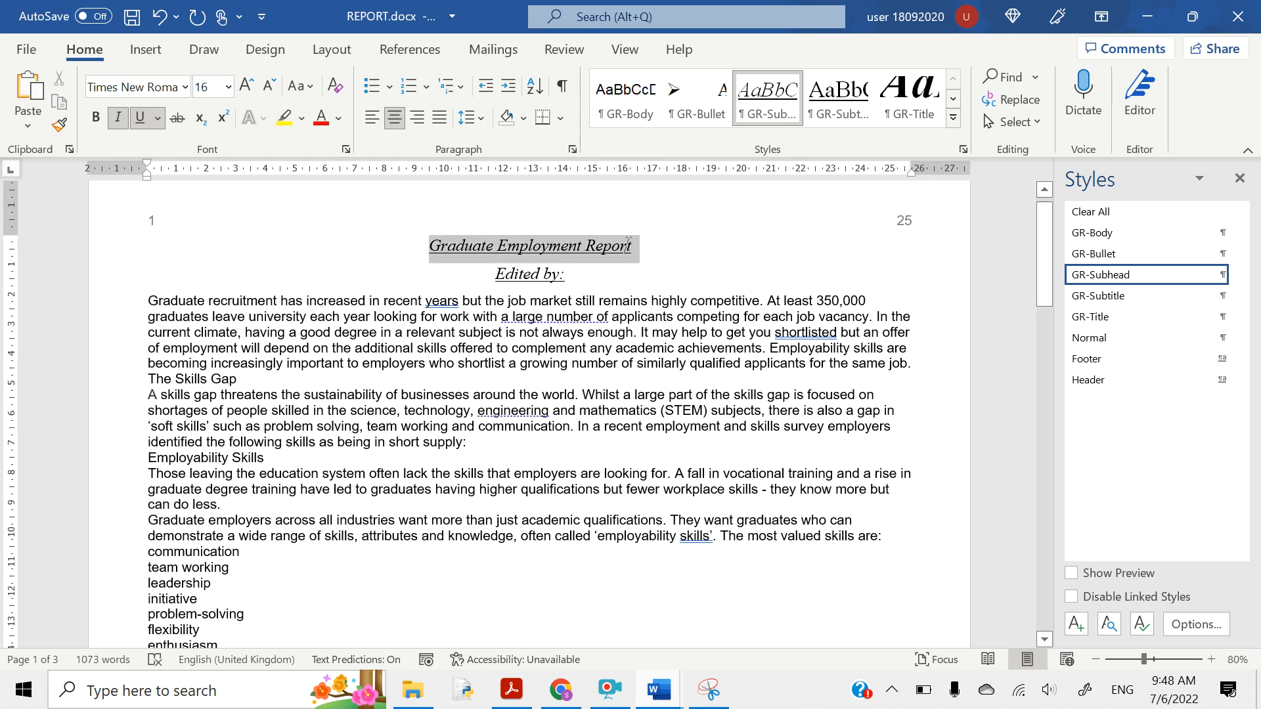
pyautogui.click(1090, 317)
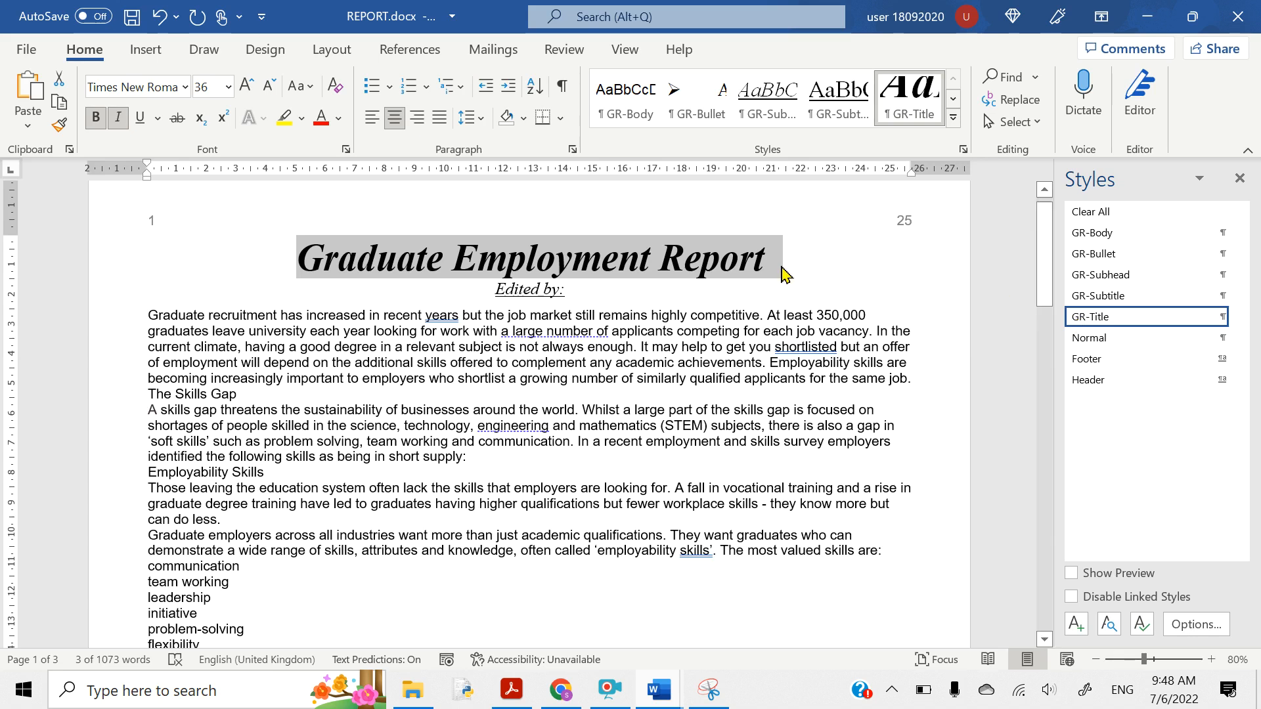
pyautogui.click(562, 289)
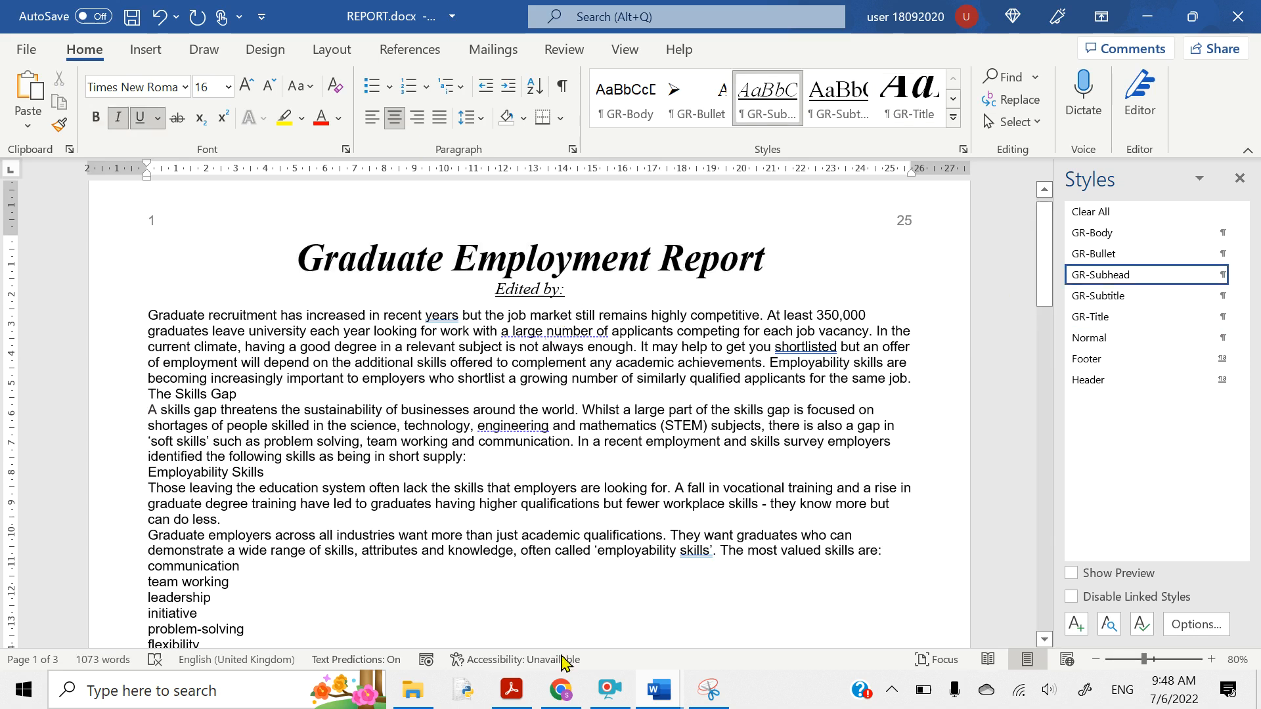
pyautogui.click(512, 690)
# - Highlight item 6's instruction about your name after 'Edited by:' and the word 'GR-Subtitle'
pyautogui.scroll(-2, 361, 519)
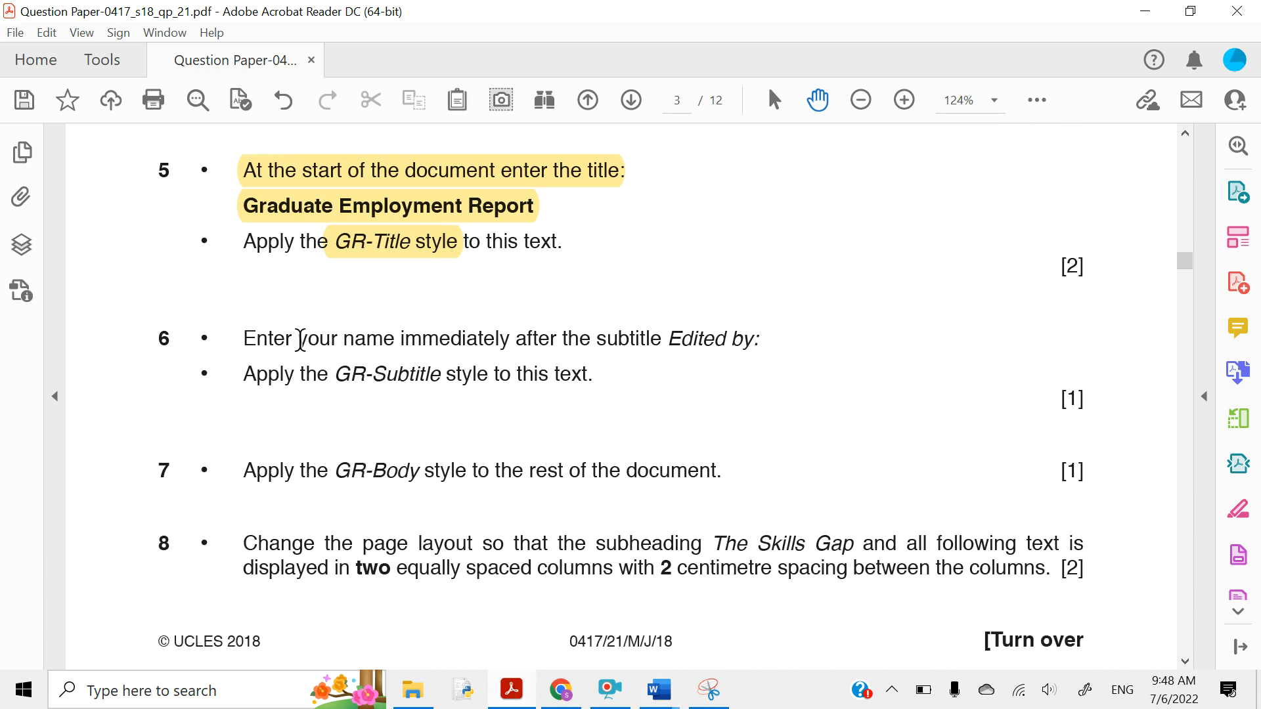
pyautogui.moveTo(300, 340); pyautogui.dragTo(749, 343)
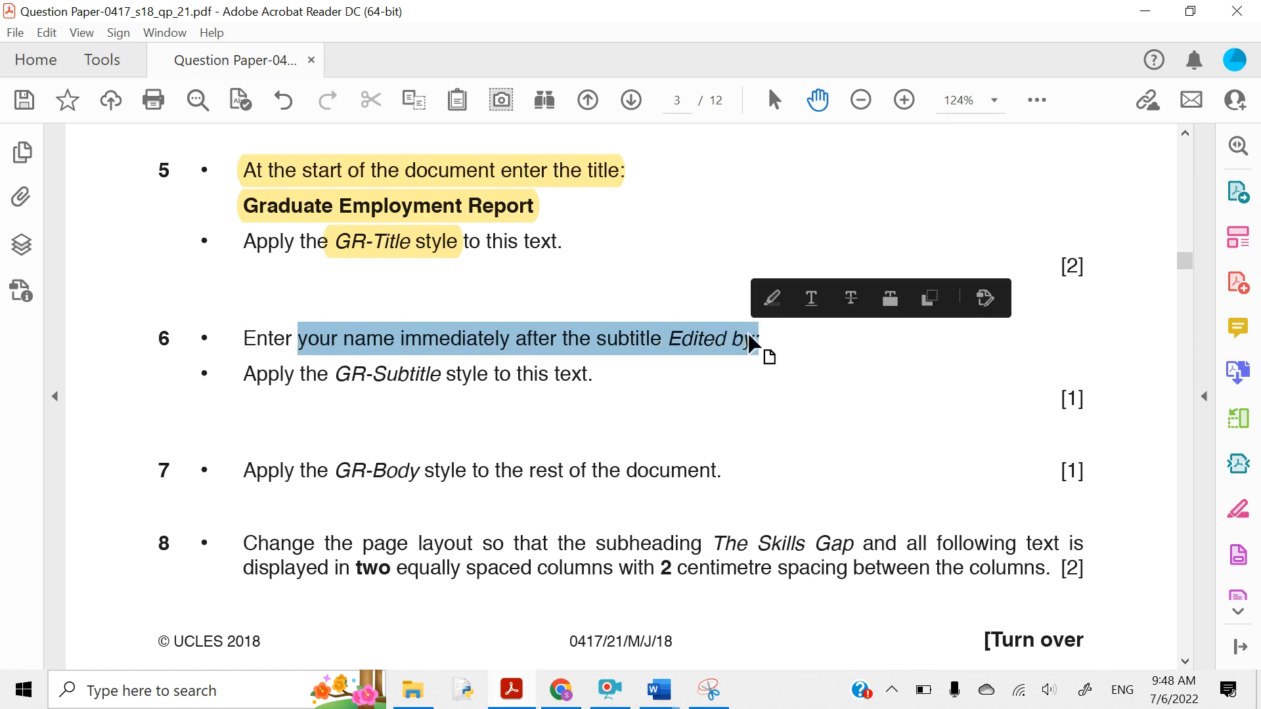
pyautogui.click(773, 300)
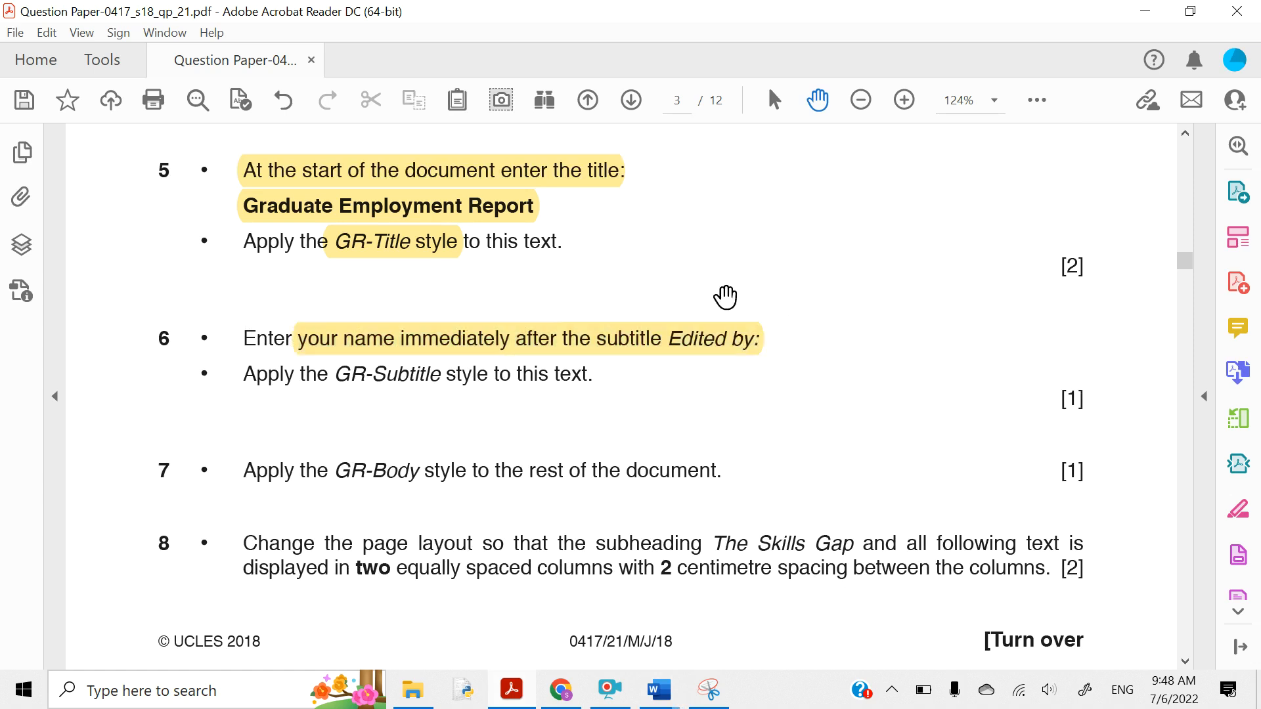
pyautogui.moveTo(337, 376); pyautogui.dragTo(442, 376)
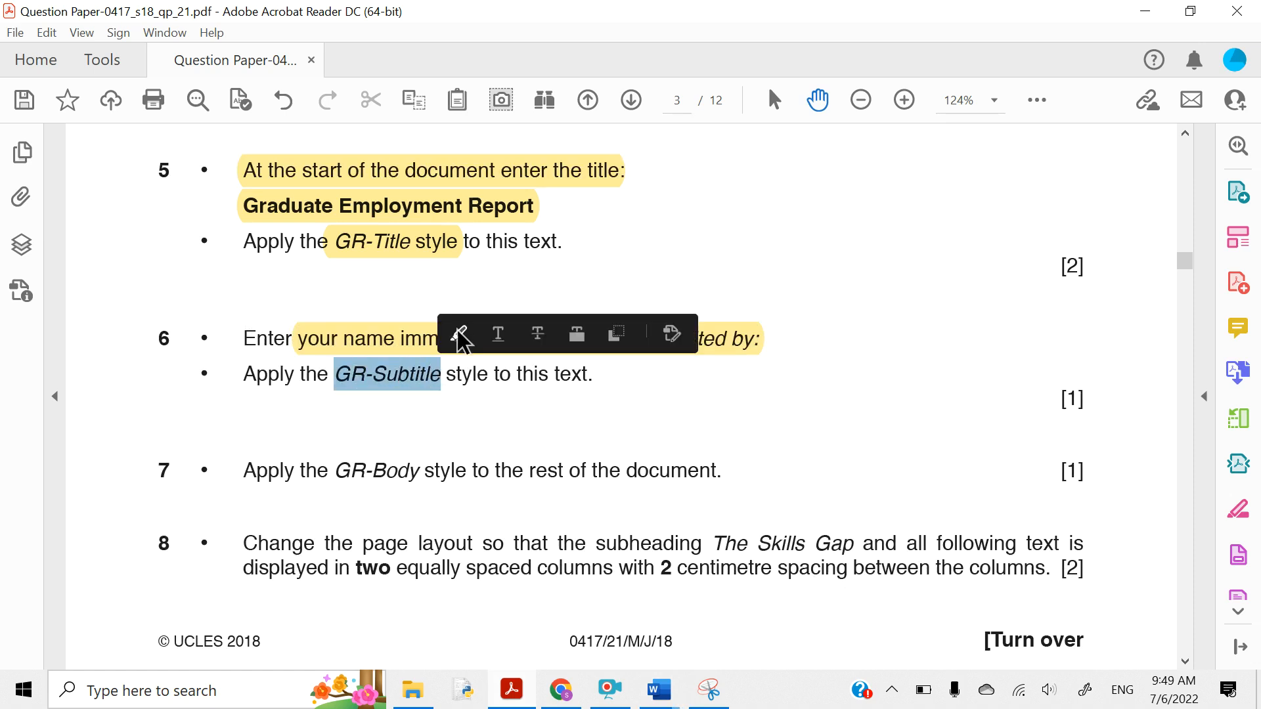
pyautogui.click(461, 338)
pyautogui.click(1145, 11)
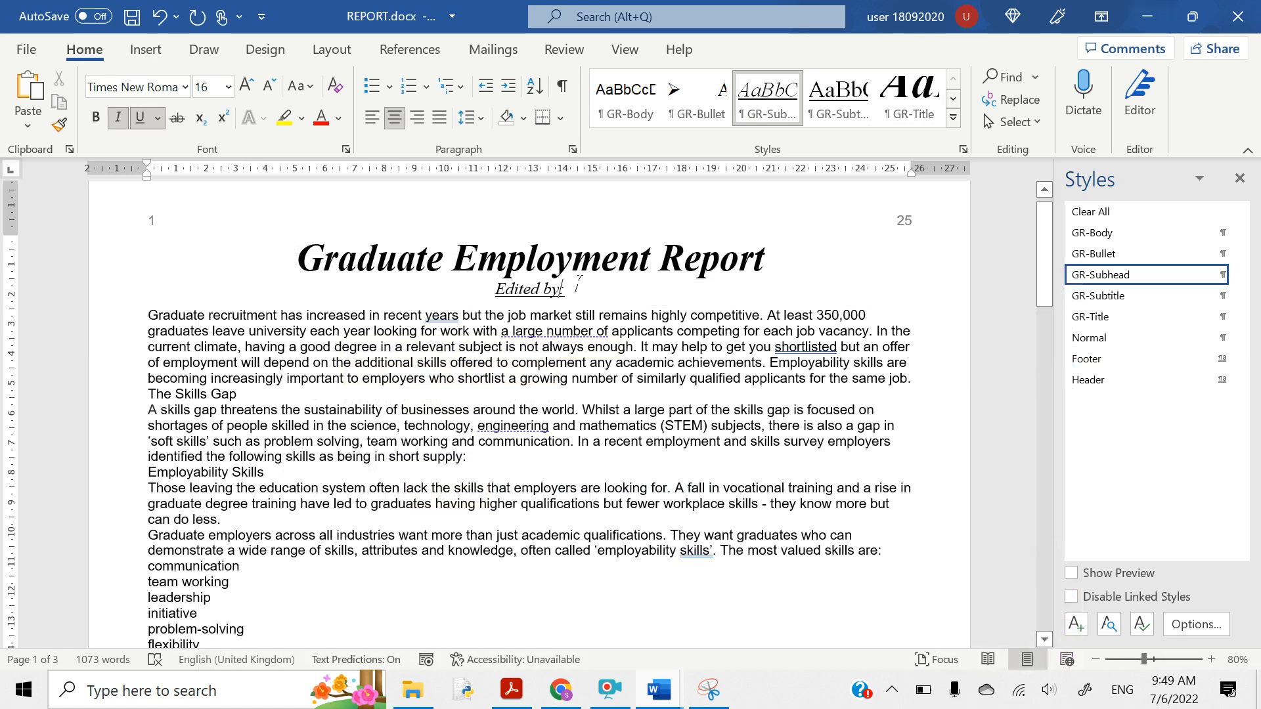
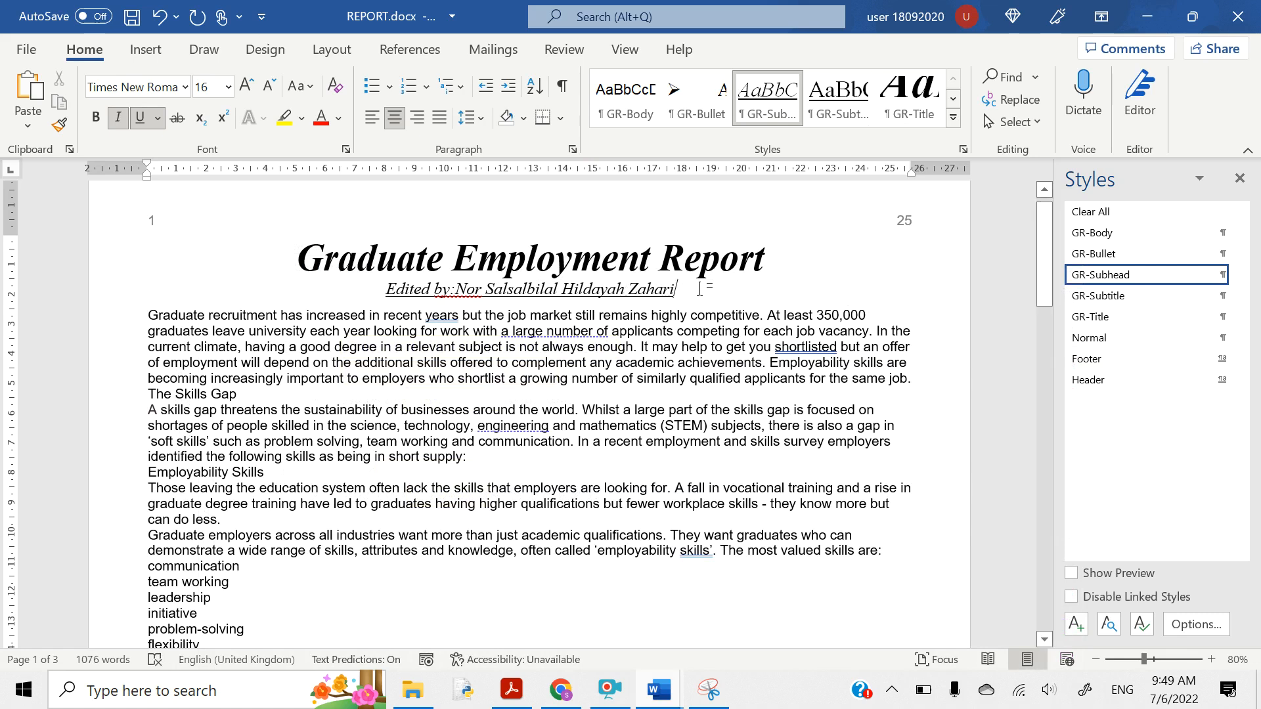
# - Type the editor's full name after 'Edited by:' and style that line GR-Subtitle
pyautogui.moveTo(699, 289); pyautogui.dragTo(388, 294)
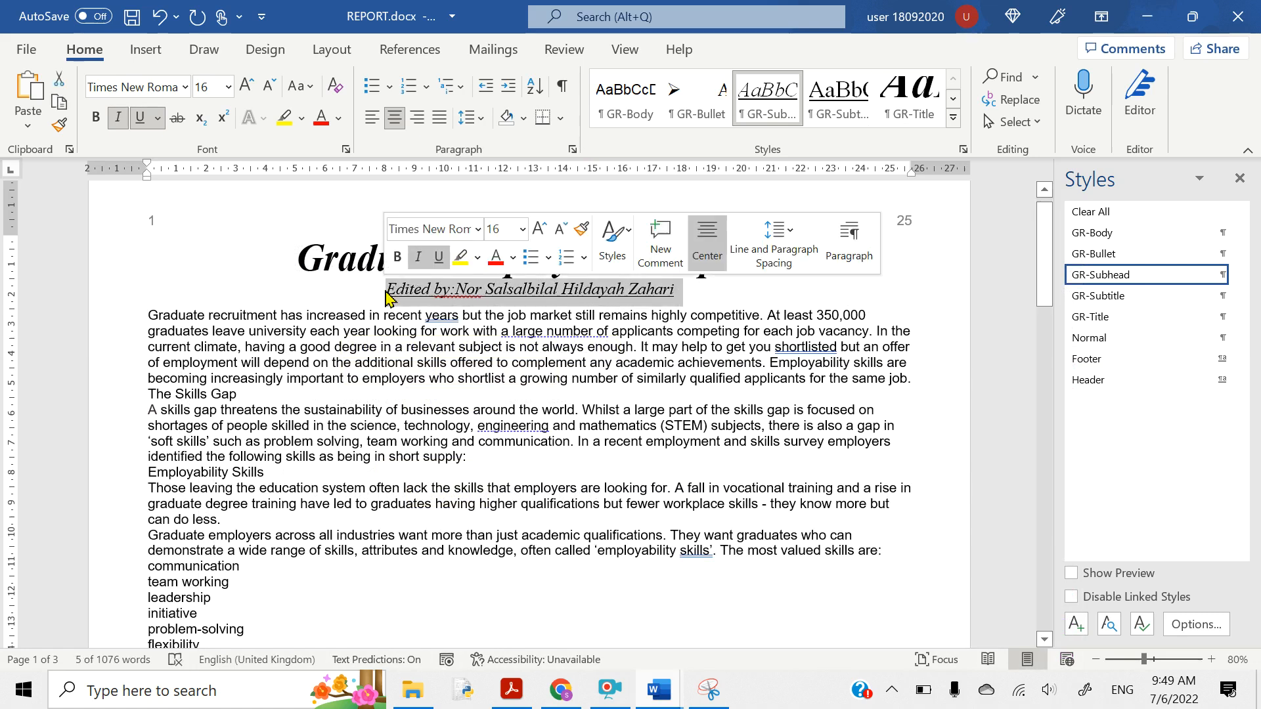
pyautogui.click(1086, 301)
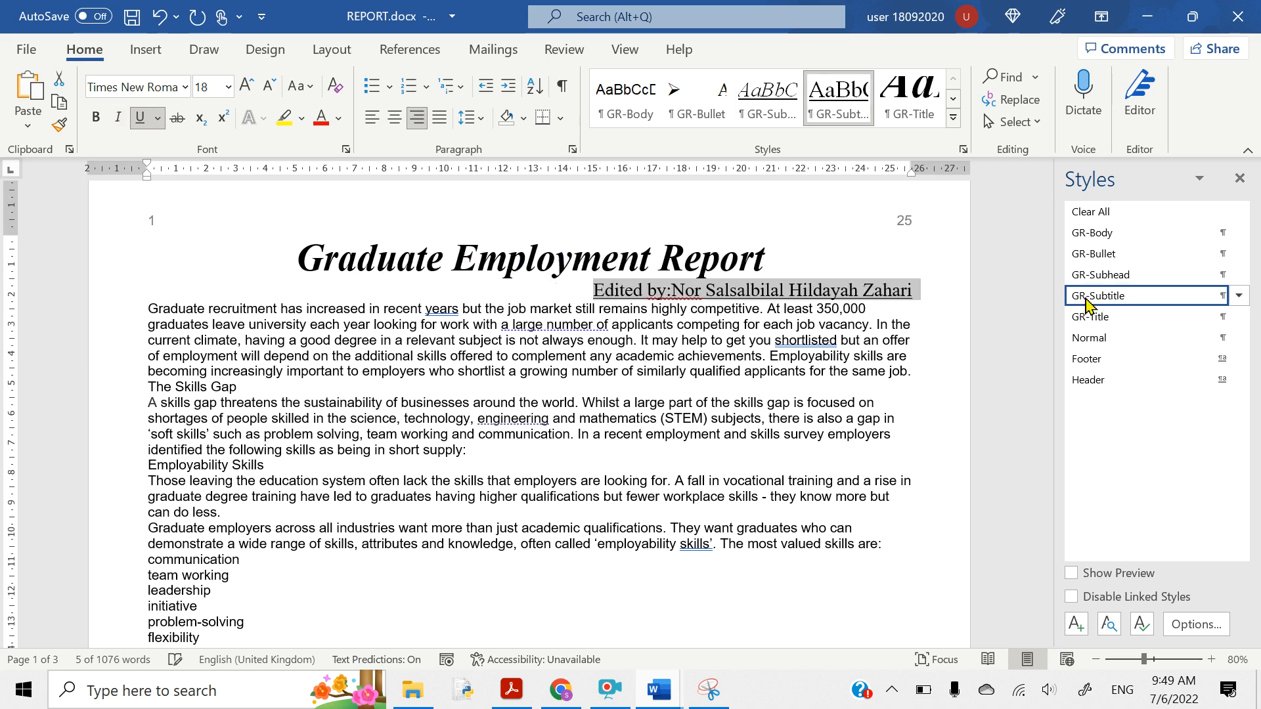
pyautogui.click(708, 293)
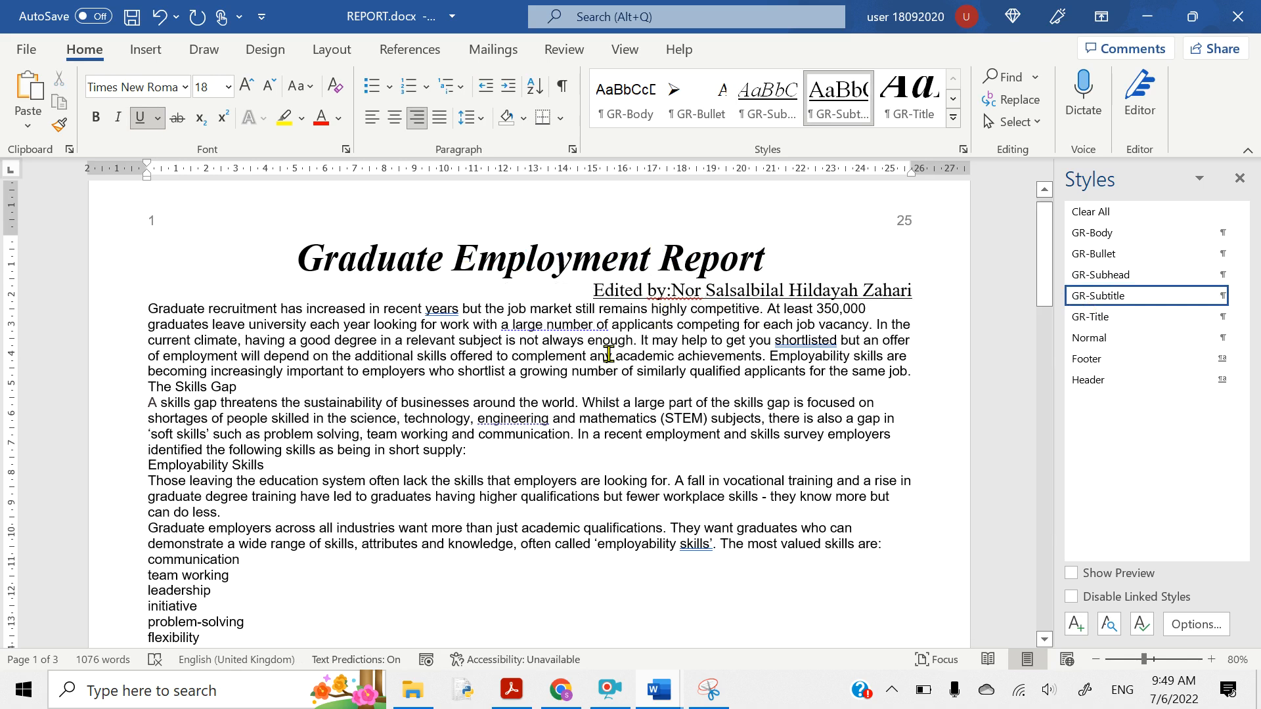
# - Bring the question paper to the front and scroll to question 7
pyautogui.click(506, 693)
pyautogui.scroll(-2, 371, 486)
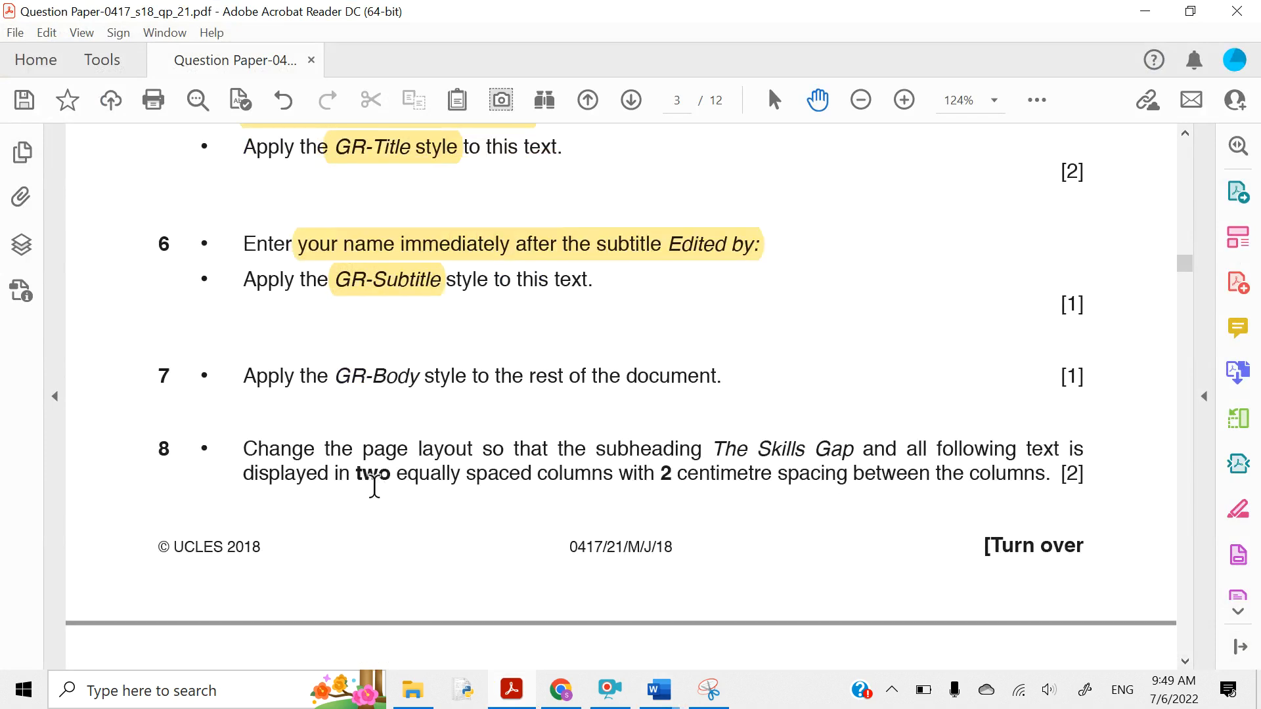
pyautogui.scroll(1, 387, 459)
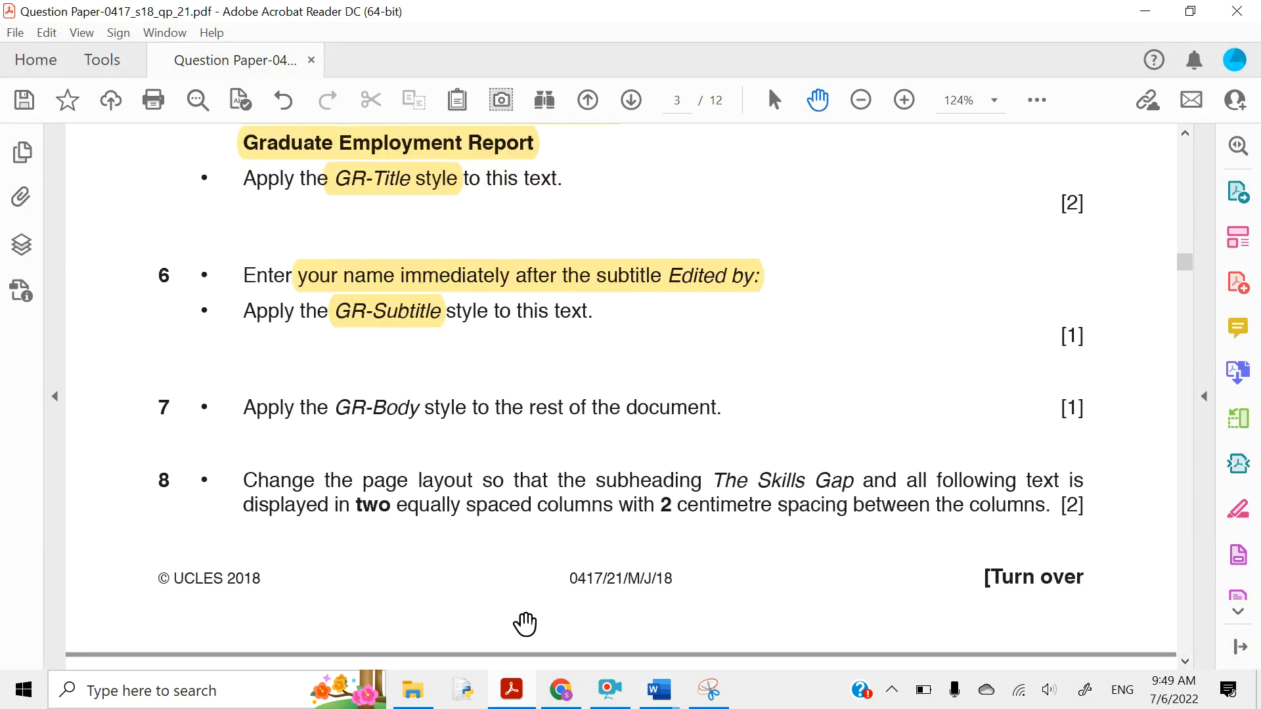
pyautogui.scroll(1, 468, 537)
pyautogui.moveTo(655, 703)
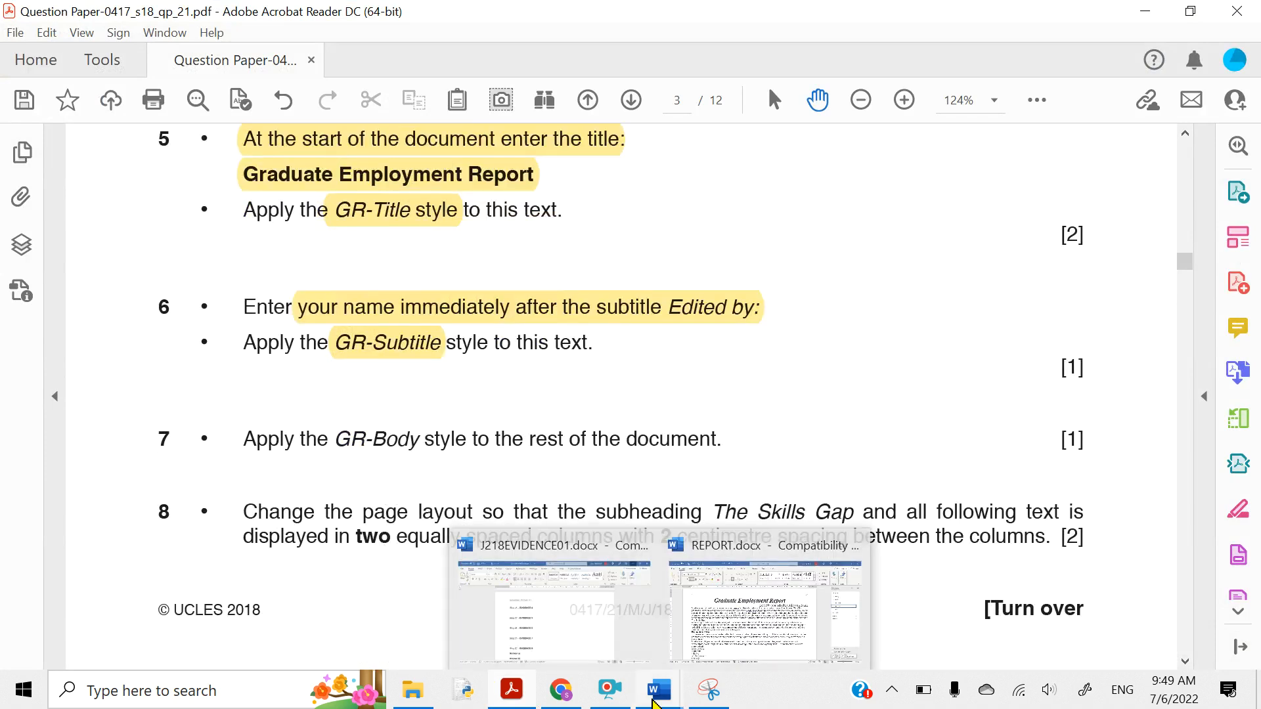
pyautogui.click(738, 630)
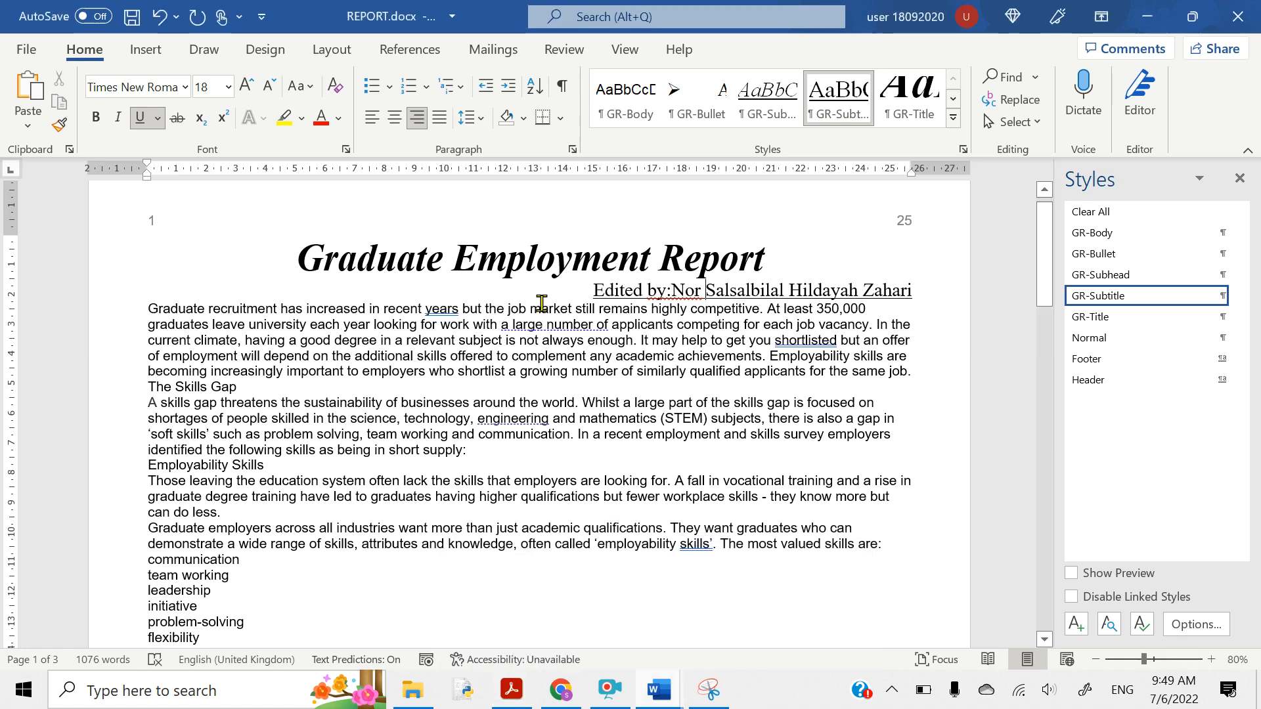
pyautogui.scroll(1, 542, 303)
pyautogui.moveTo(511, 690)
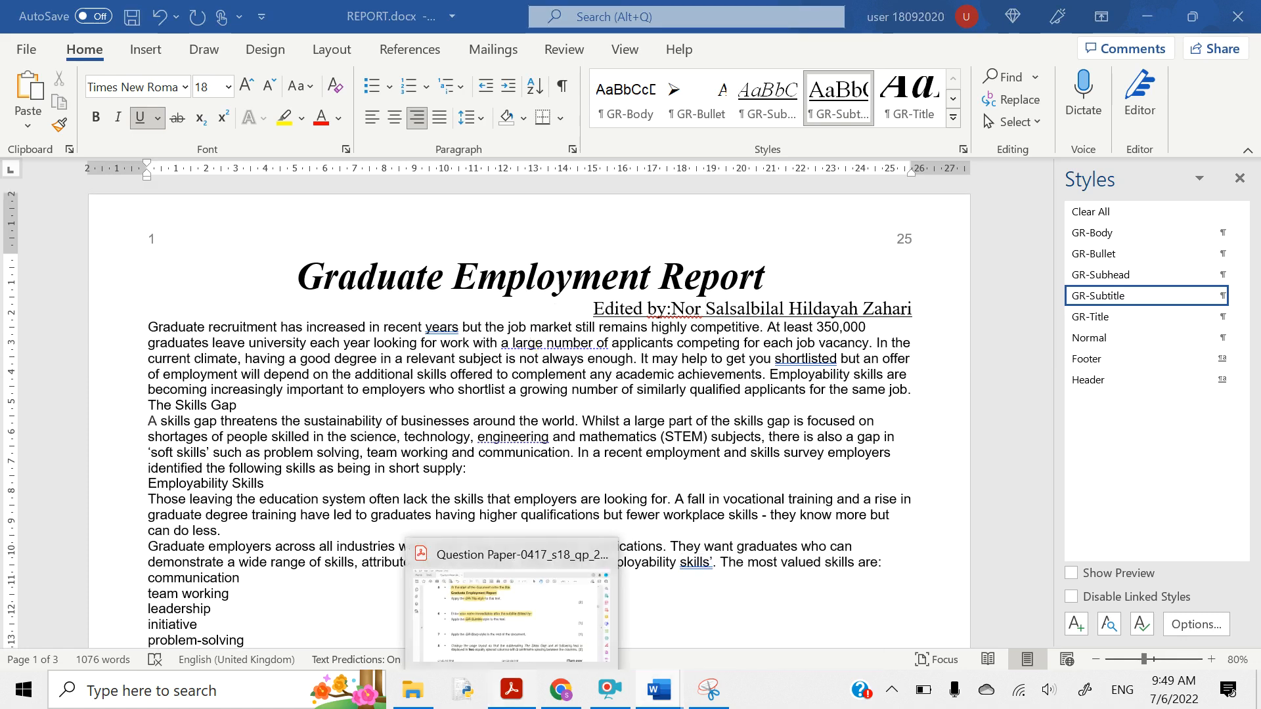
pyautogui.click(490, 598)
pyautogui.scroll(6, 447, 400)
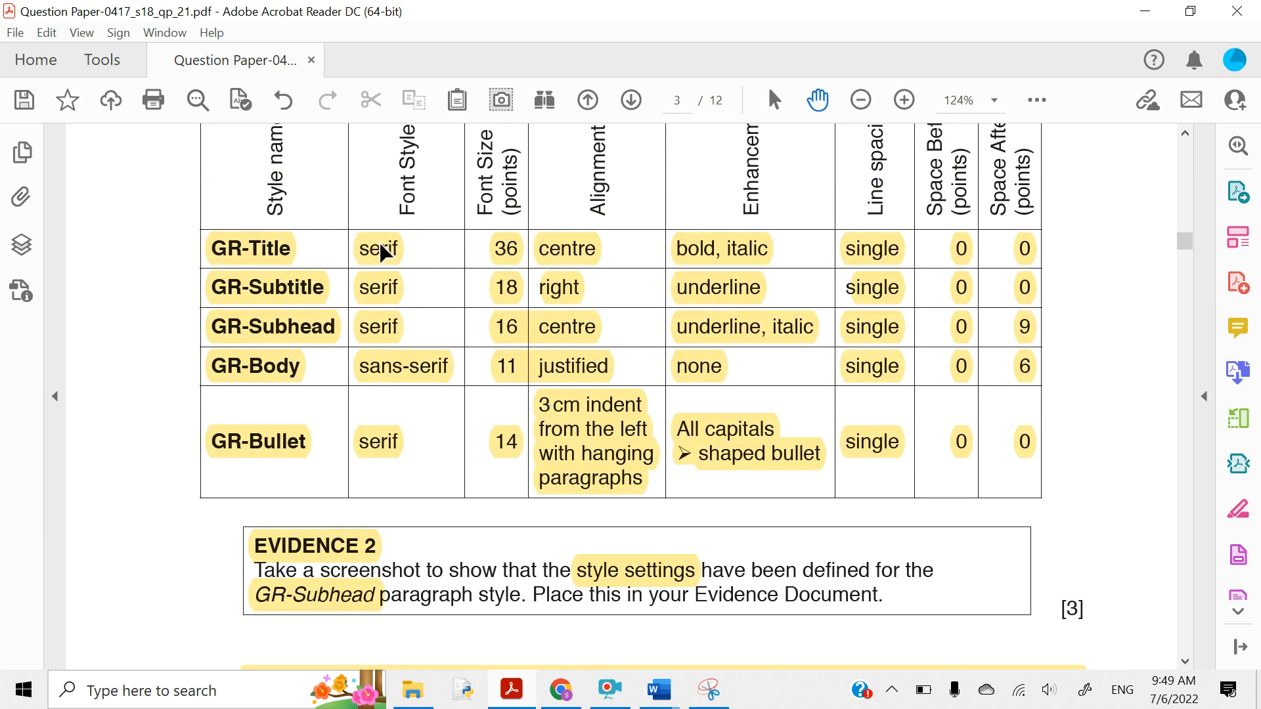
pyautogui.scroll(-3, 383, 252)
pyautogui.scroll(-10, 381, 247)
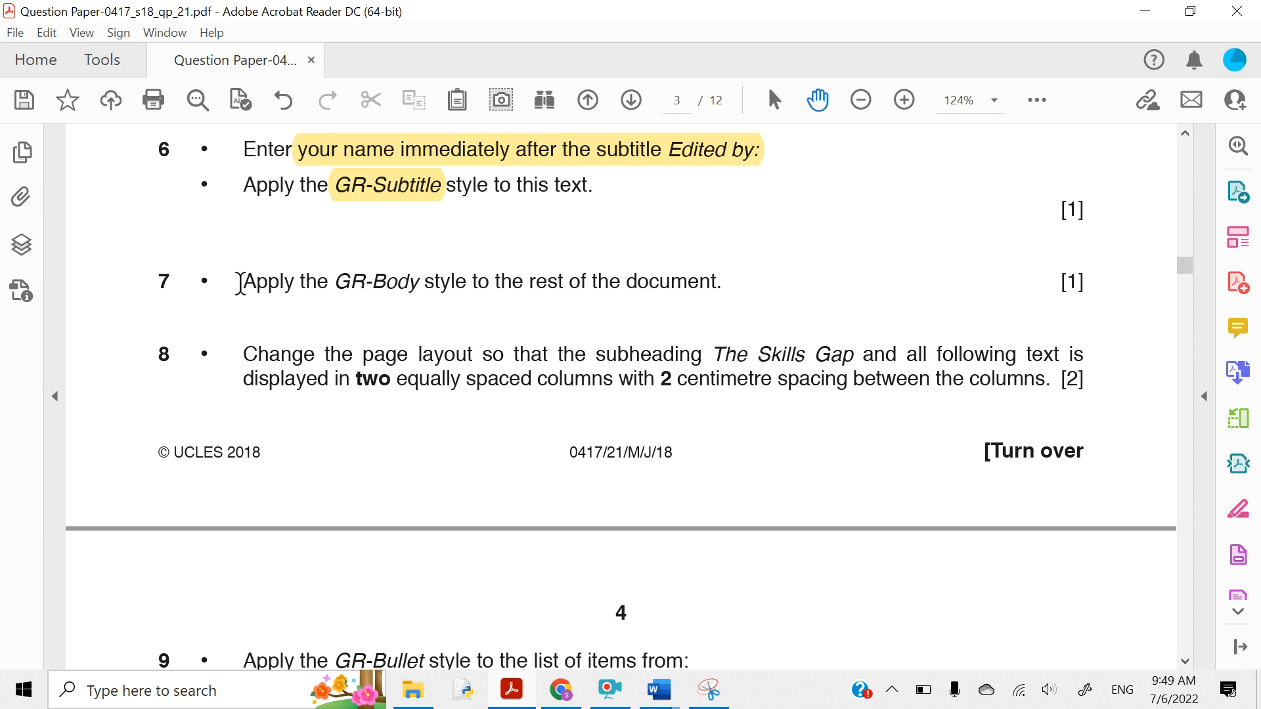
# - Highlight question 7's GR-Body instruction in yellow
pyautogui.moveTo(240, 284); pyautogui.dragTo(657, 287)
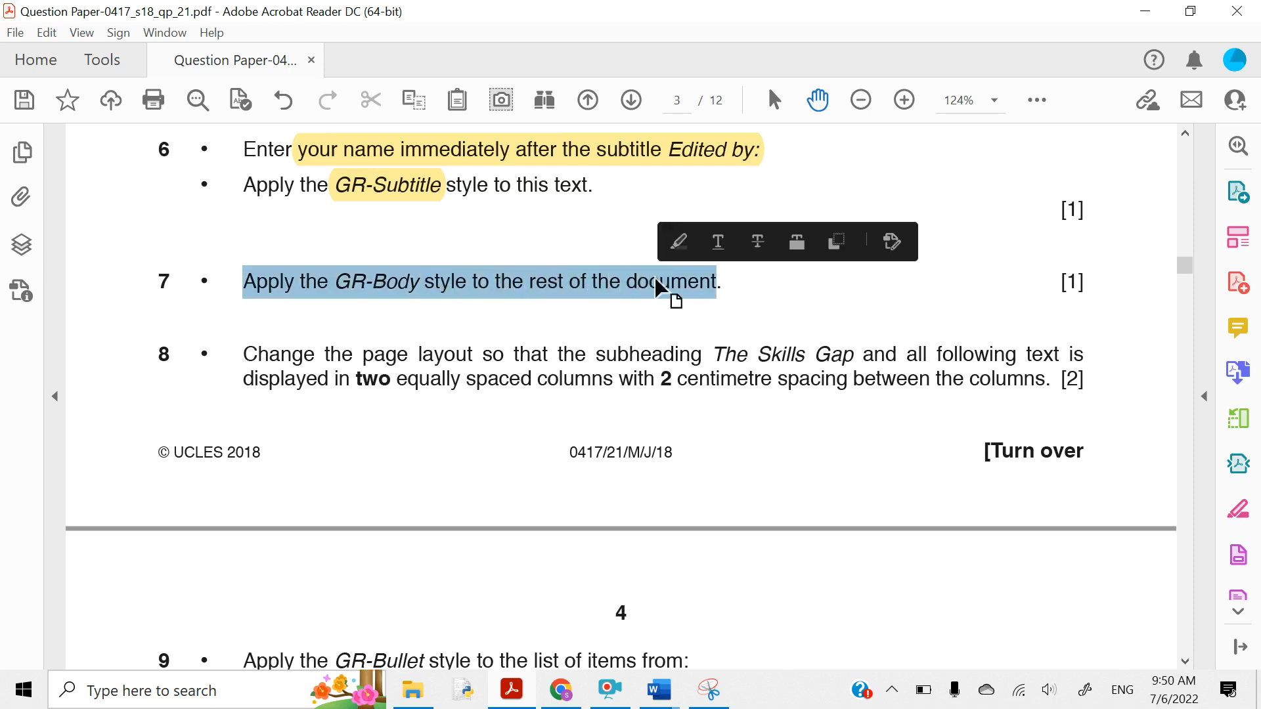
pyautogui.click(677, 243)
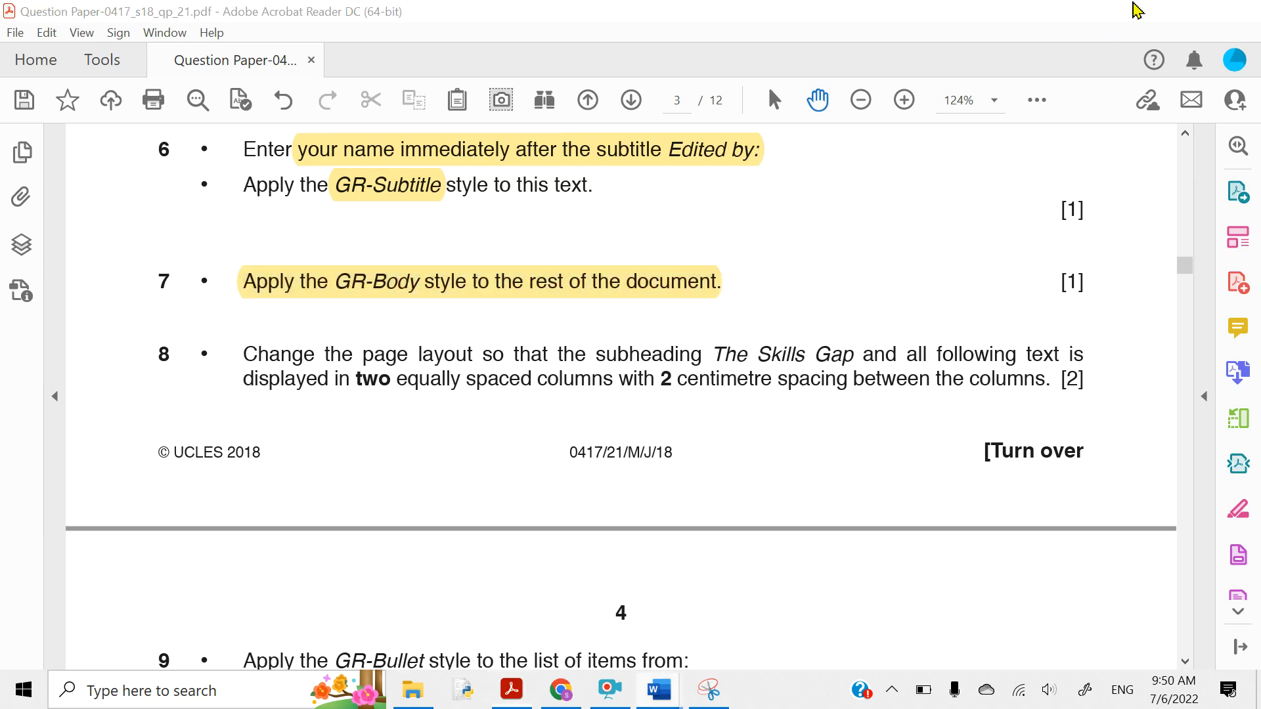
pyautogui.click(1138, 9)
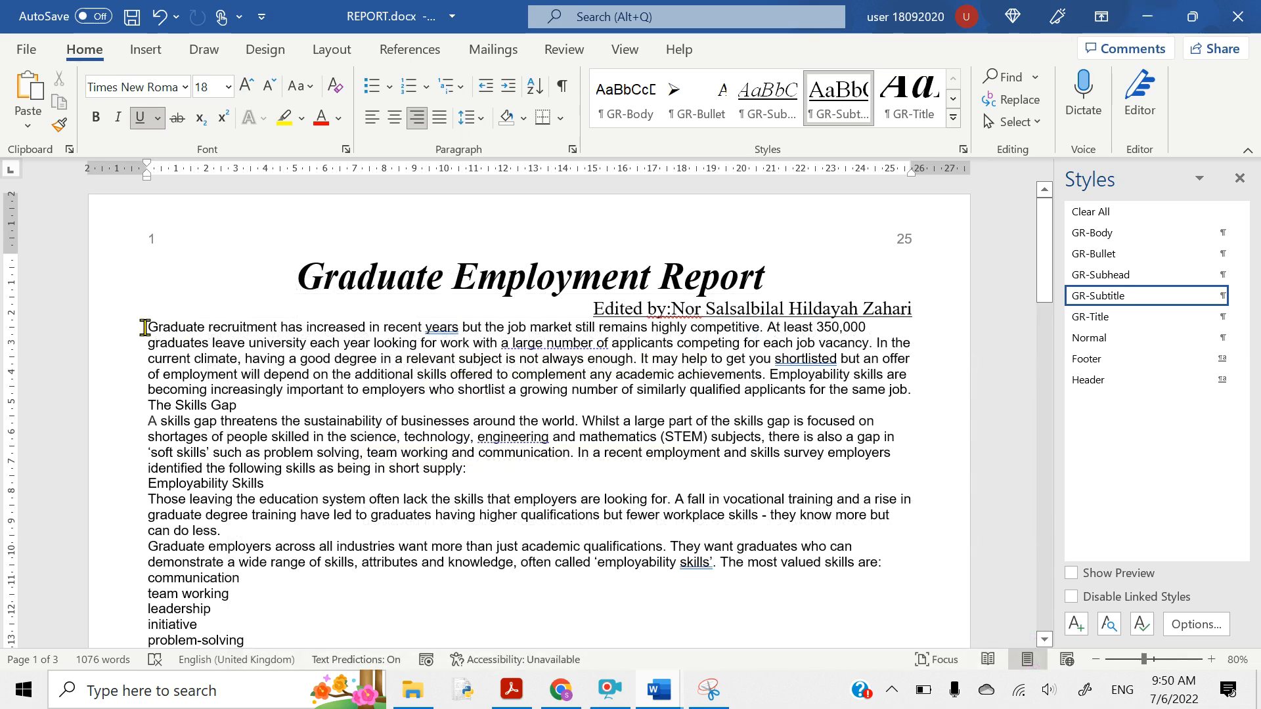
# - Apply GR-Body to all report text from the first body paragraph to the end
pyautogui.moveTo(144, 327); pyautogui.dragTo(216, 381)
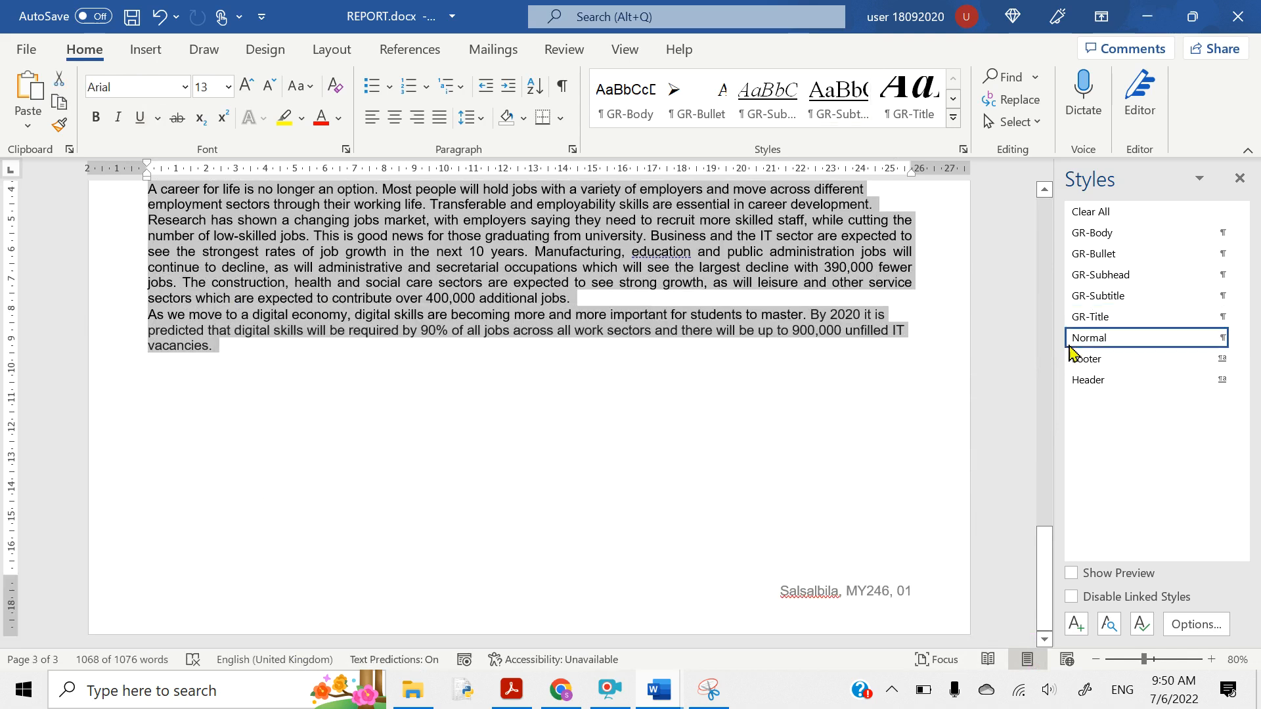
pyautogui.click(1094, 234)
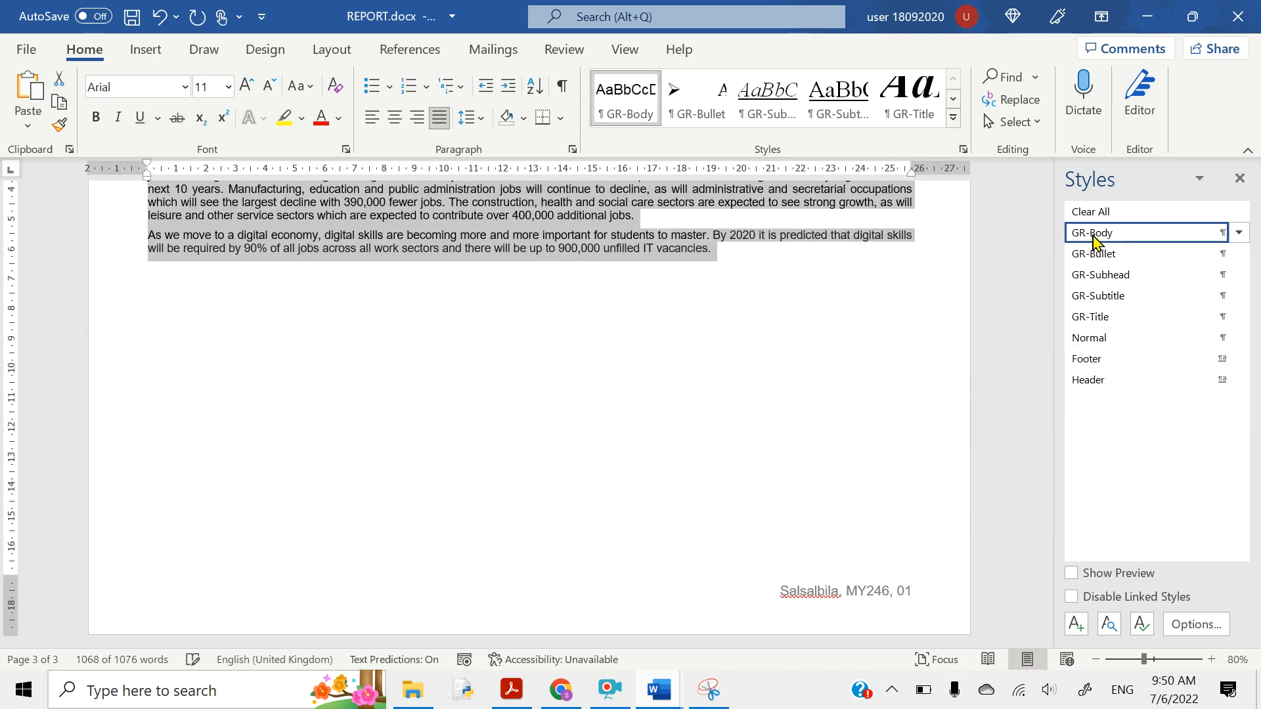
pyautogui.scroll(10, 801, 410)
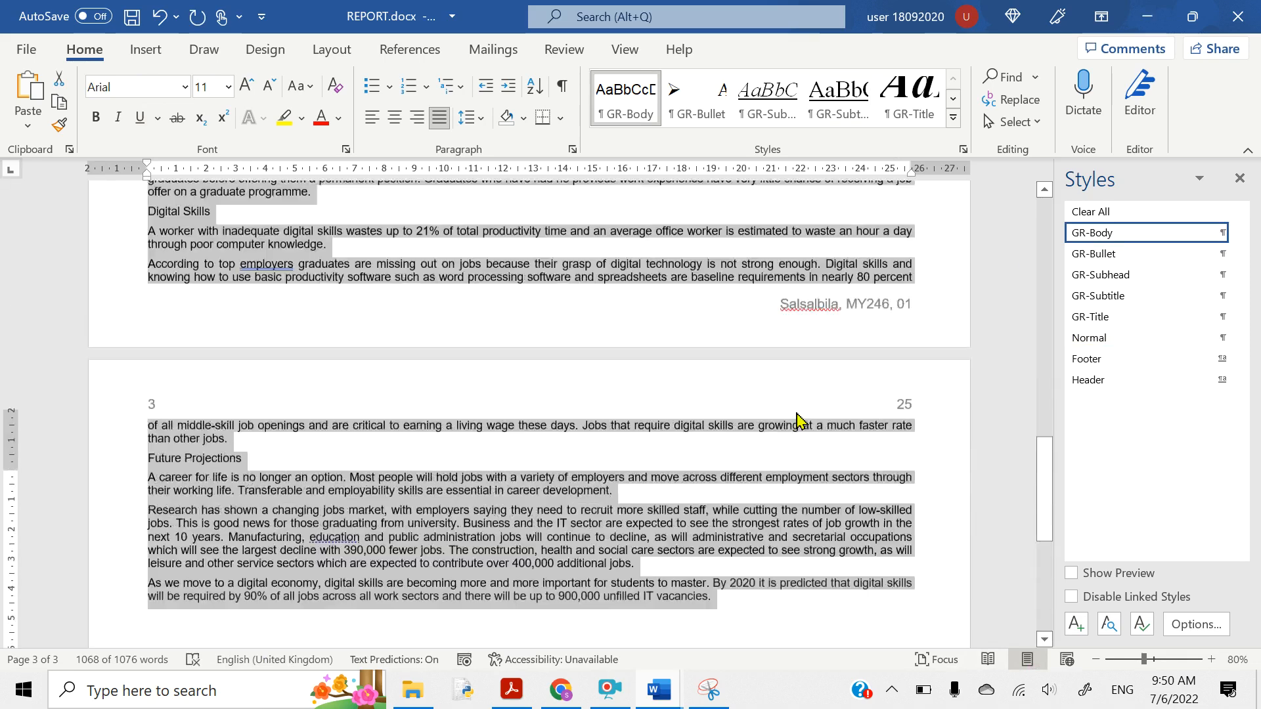
pyautogui.scroll(4, 801, 420)
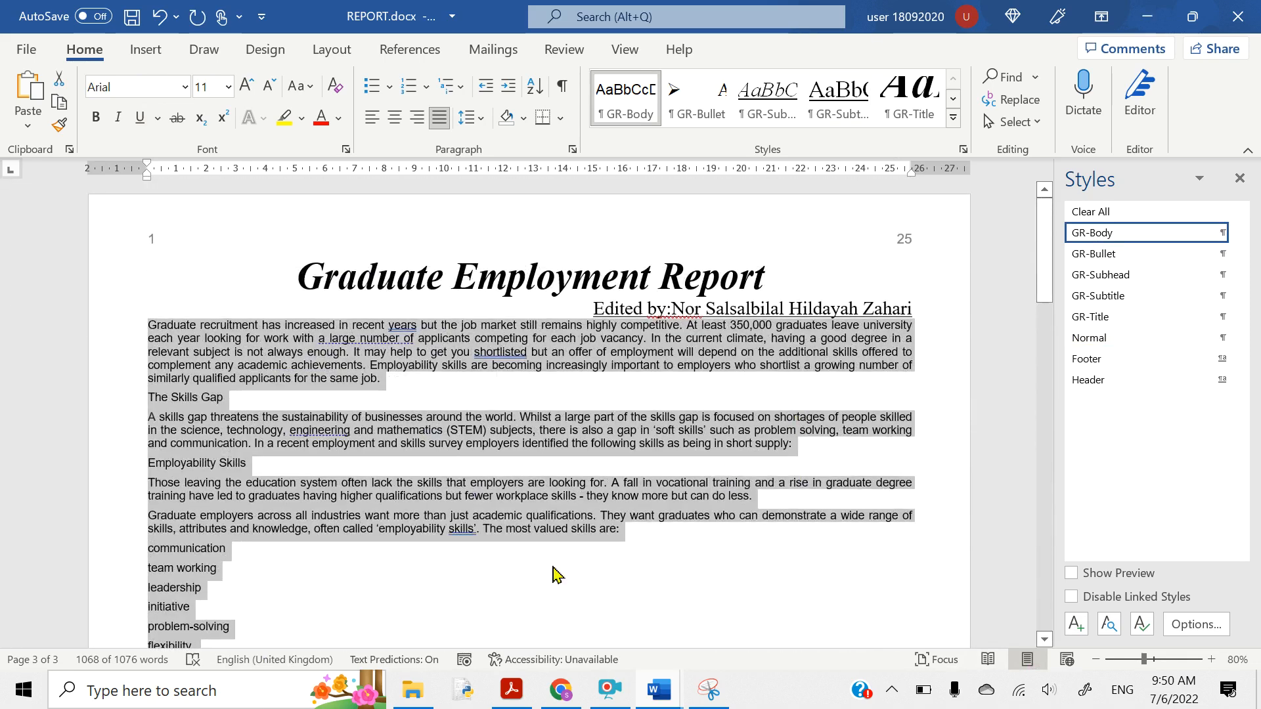
pyautogui.click(432, 530)
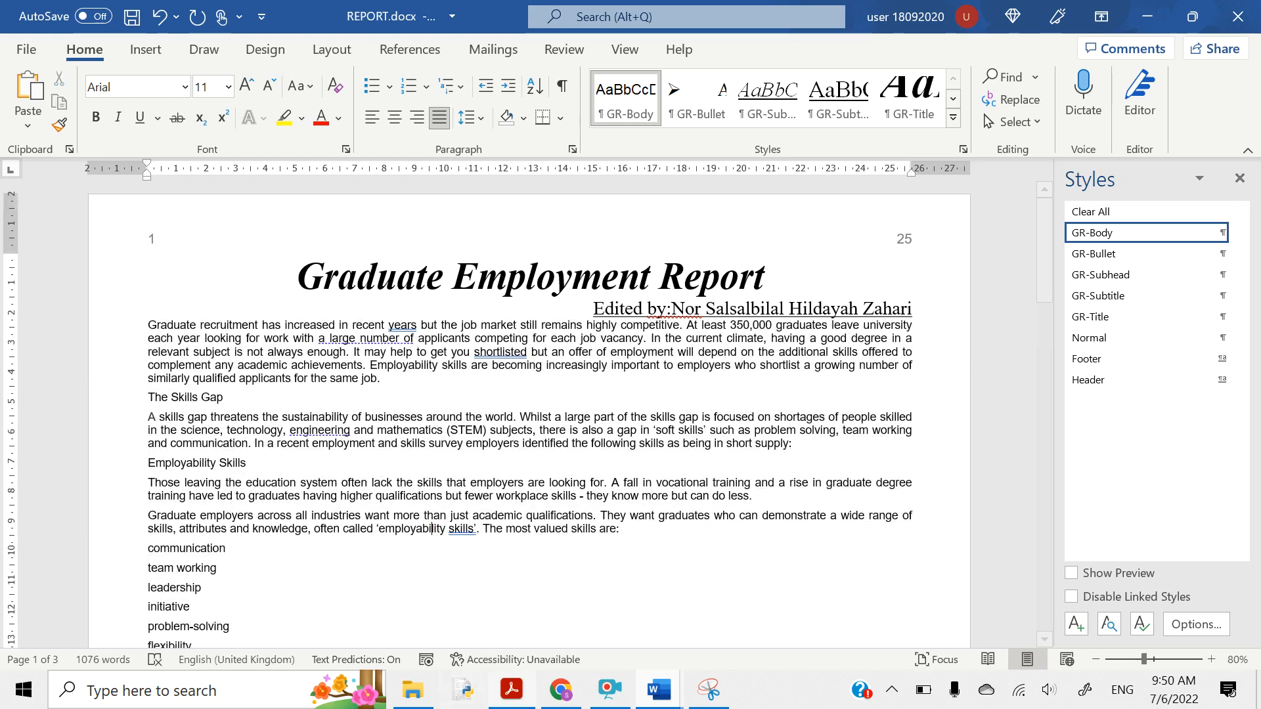
pyautogui.click(503, 704)
pyautogui.scroll(-1, 401, 539)
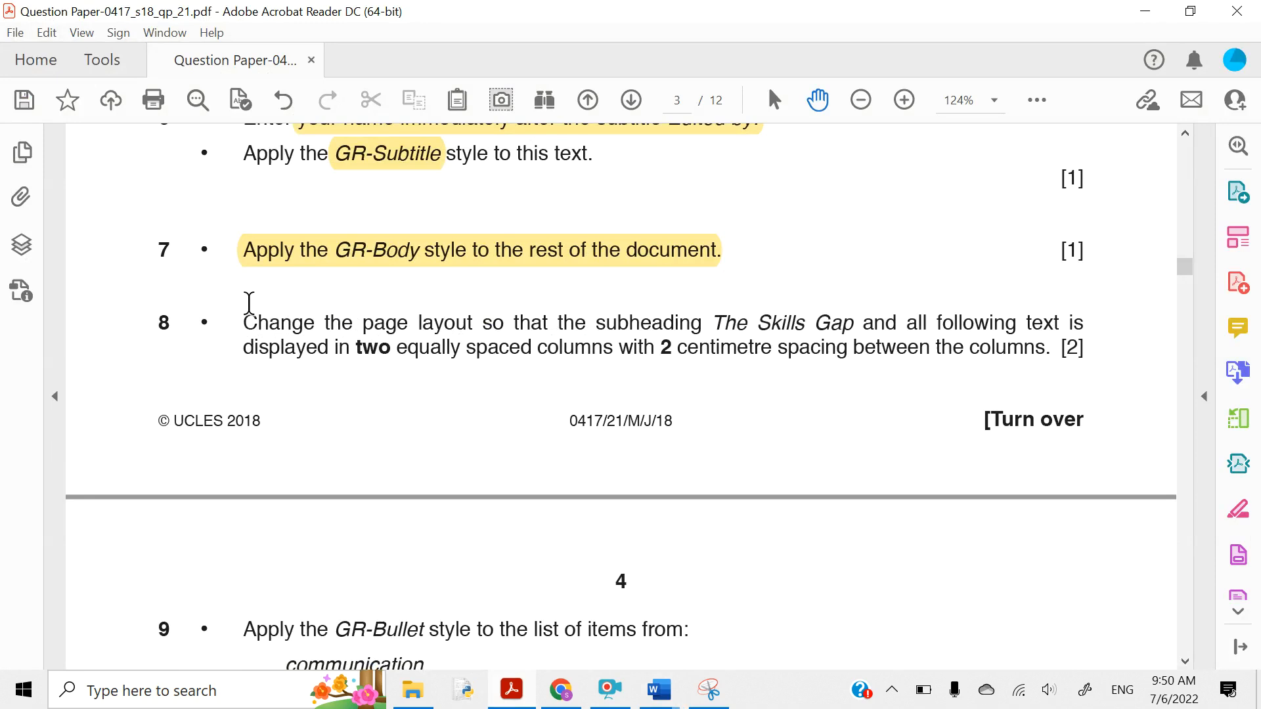
# - Highlight 'page layout', 'The Skills Gap and all following text', and the two-column 2 cm spacing phrase
pyautogui.moveTo(241, 318); pyautogui.dragTo(510, 323)
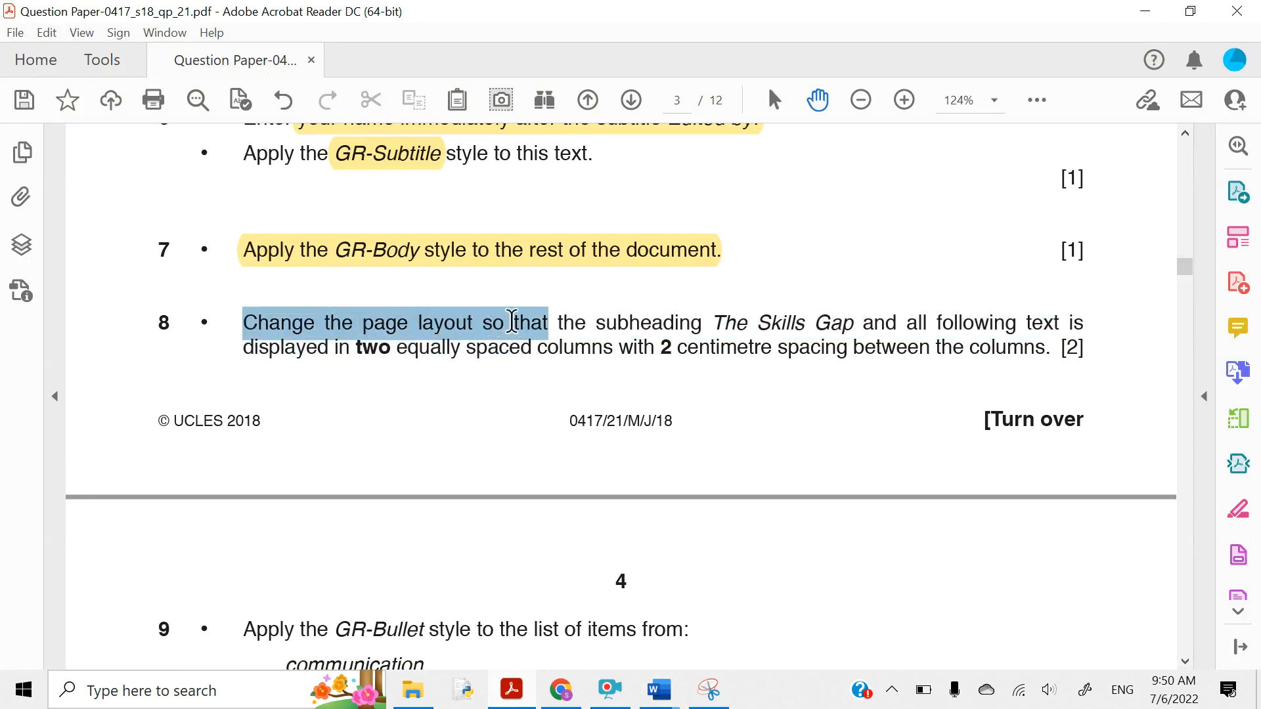
pyautogui.tripleClick(548, 317)
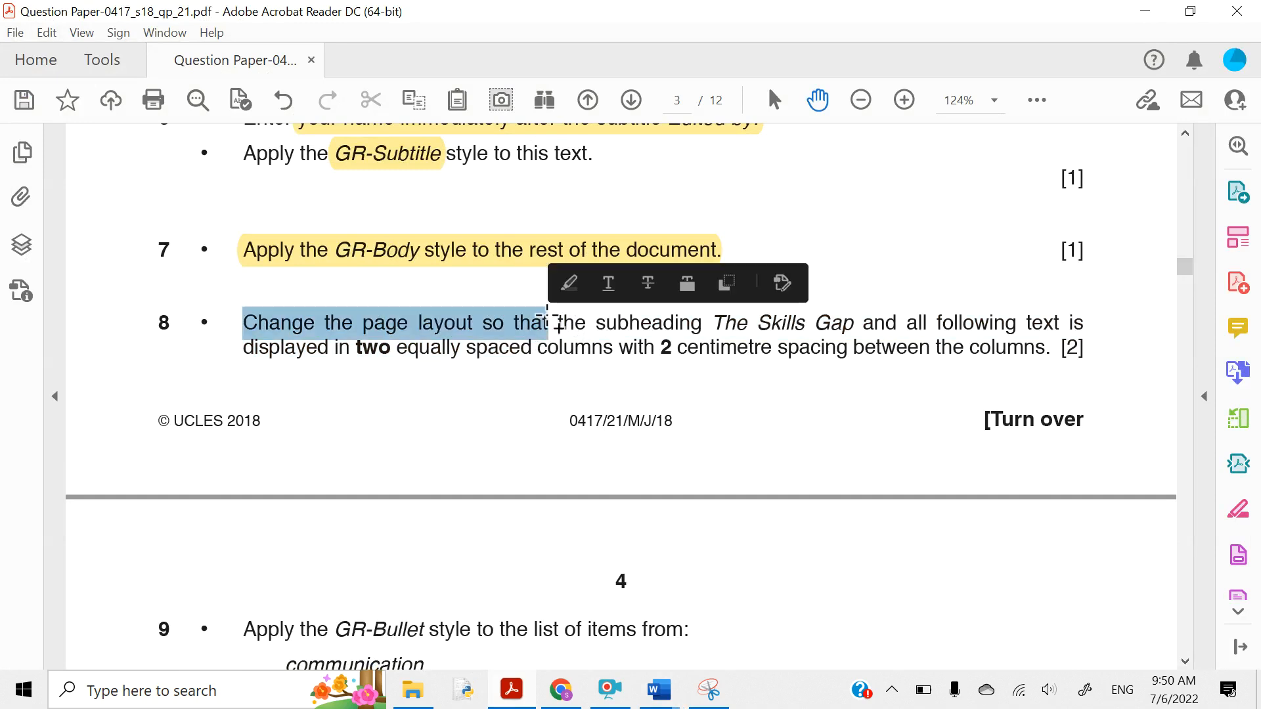
pyautogui.click(364, 328)
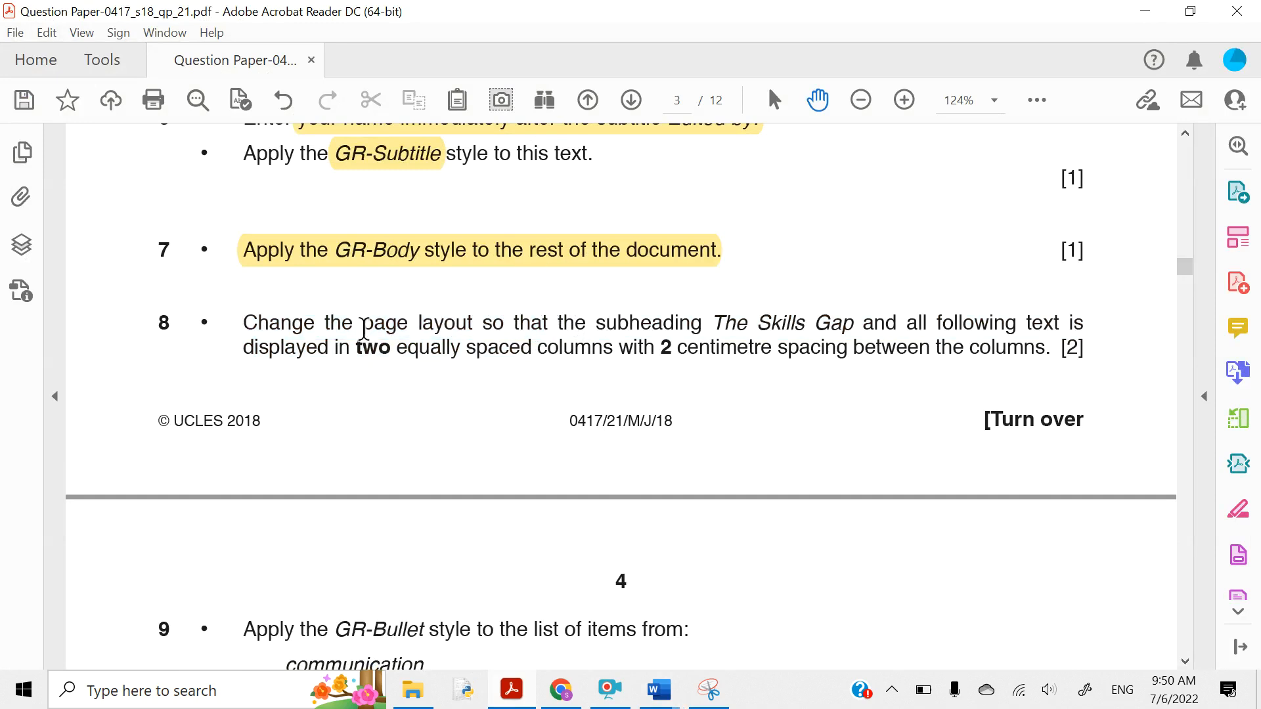
pyautogui.moveTo(364, 328); pyautogui.dragTo(475, 329)
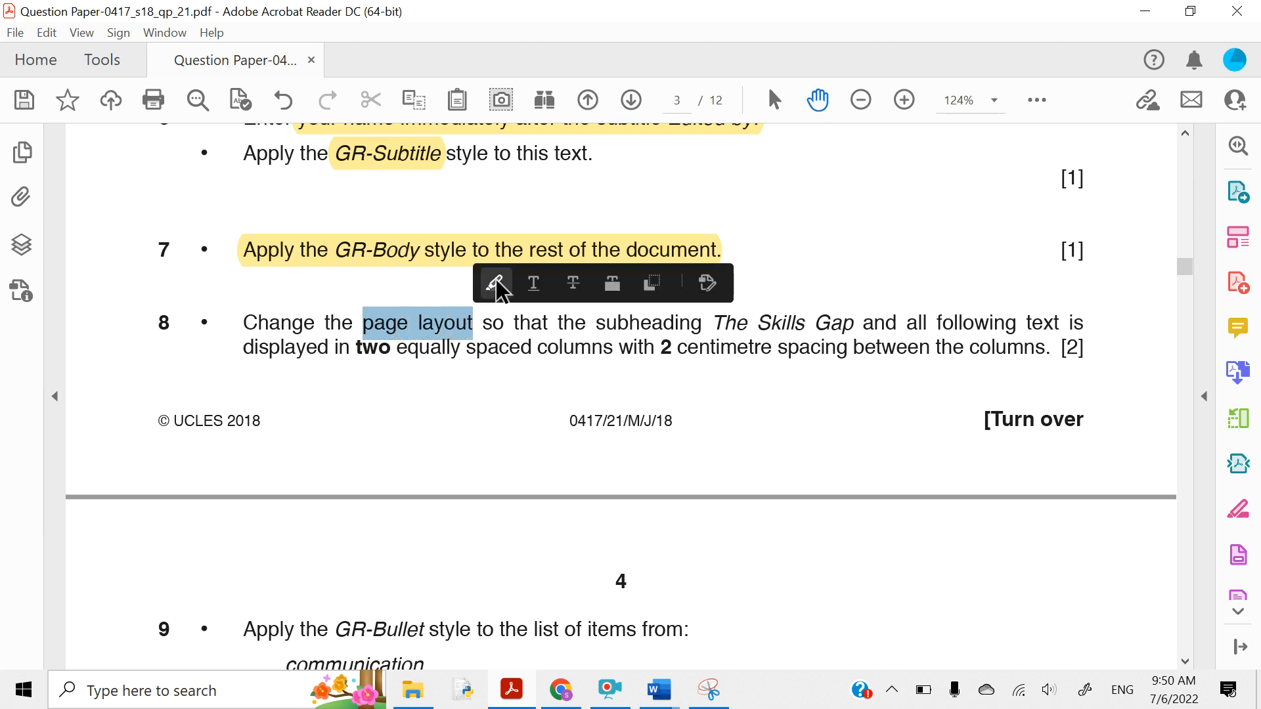
pyautogui.click(496, 284)
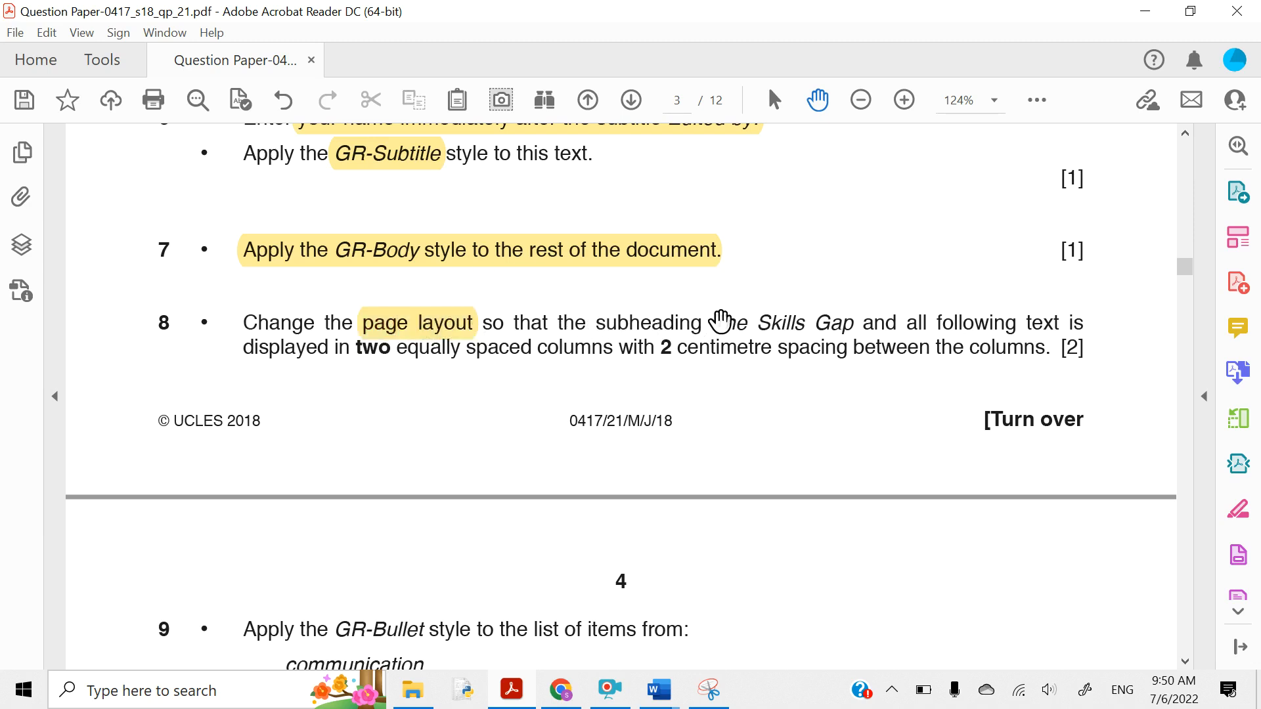
pyautogui.moveTo(715, 323); pyautogui.dragTo(1067, 322)
pyautogui.click(937, 283)
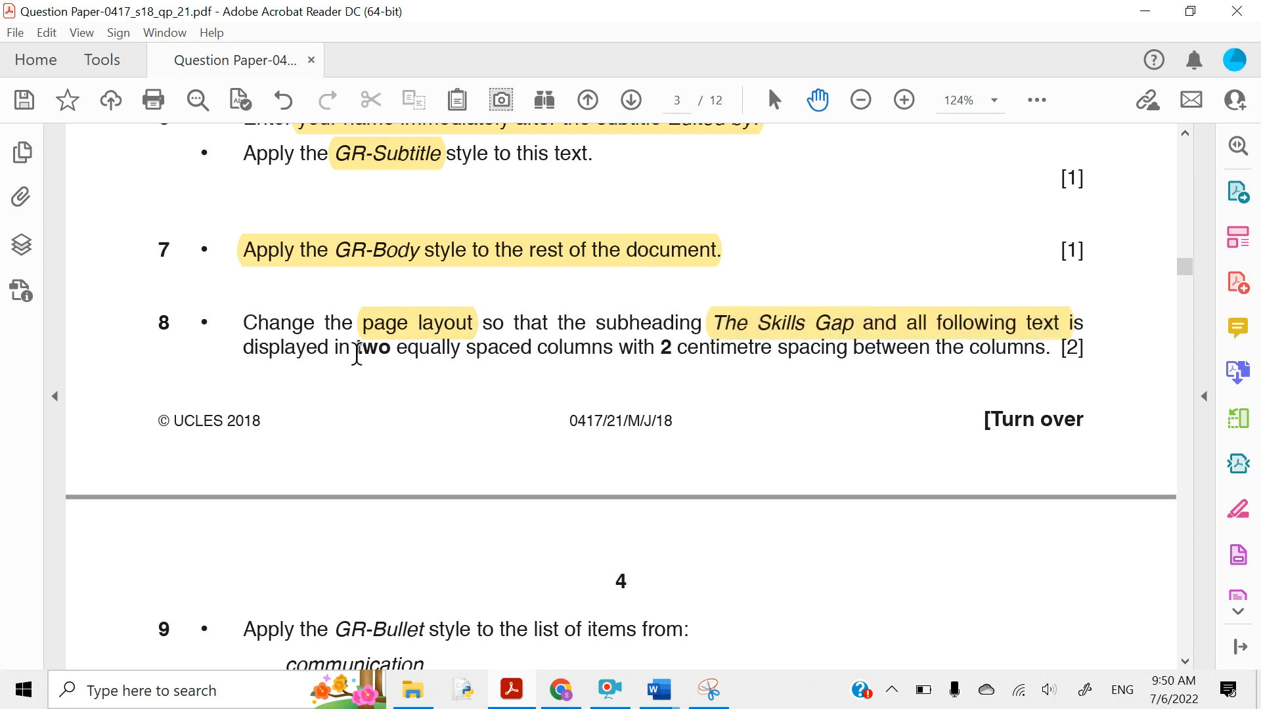
pyautogui.moveTo(357, 353); pyautogui.dragTo(855, 352)
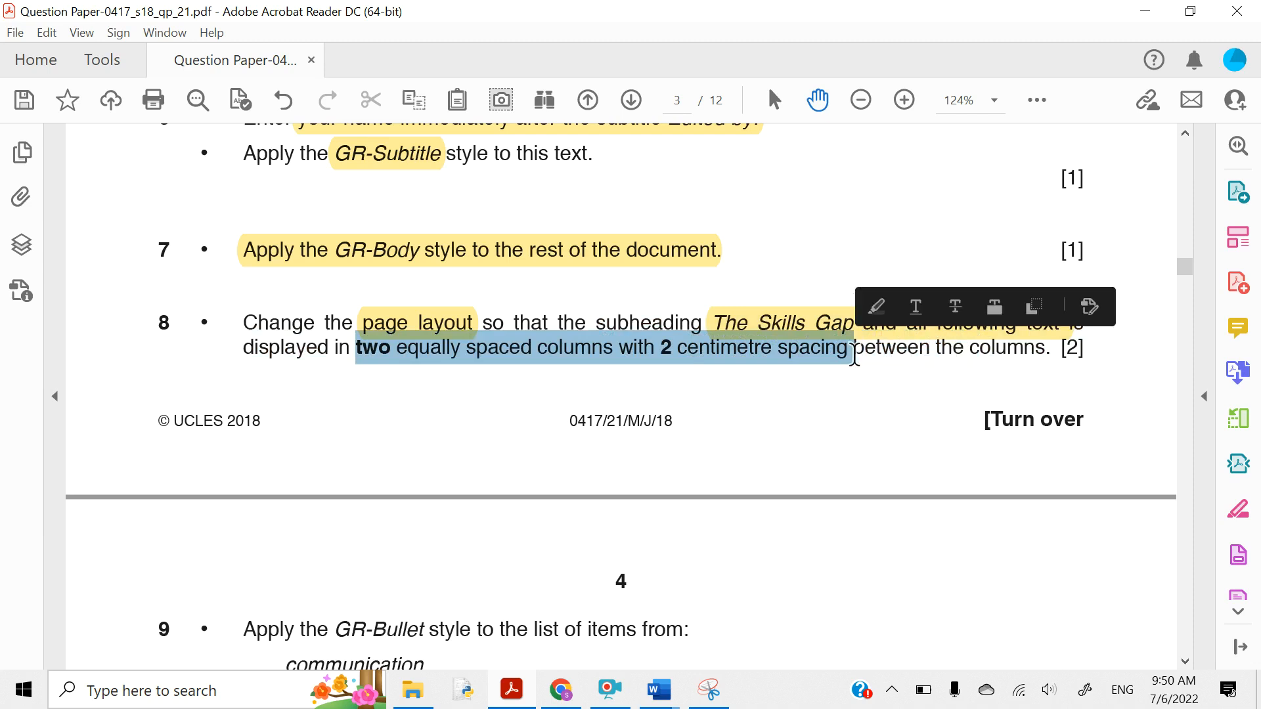
pyautogui.click(876, 306)
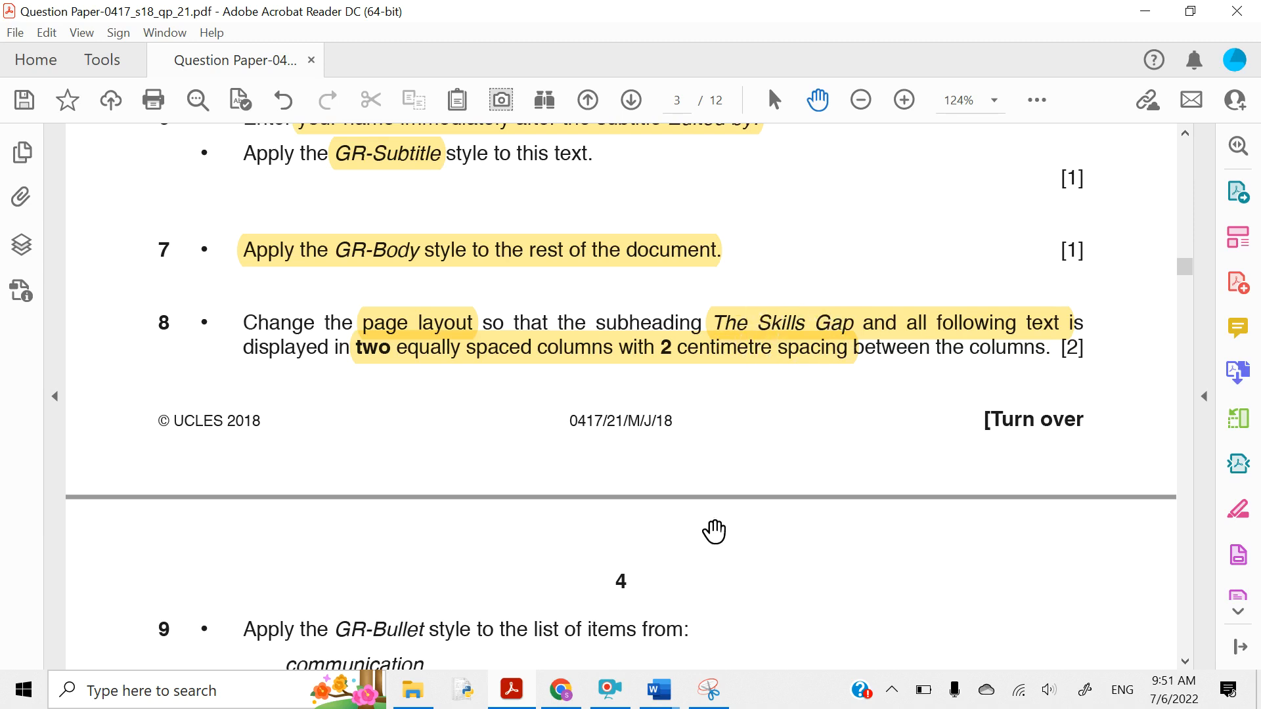
# - Select from 'The Skills Gap' to the end and open the Layout tab's Columns dropdown
pyautogui.moveTo(670, 686)
pyautogui.click(697, 650)
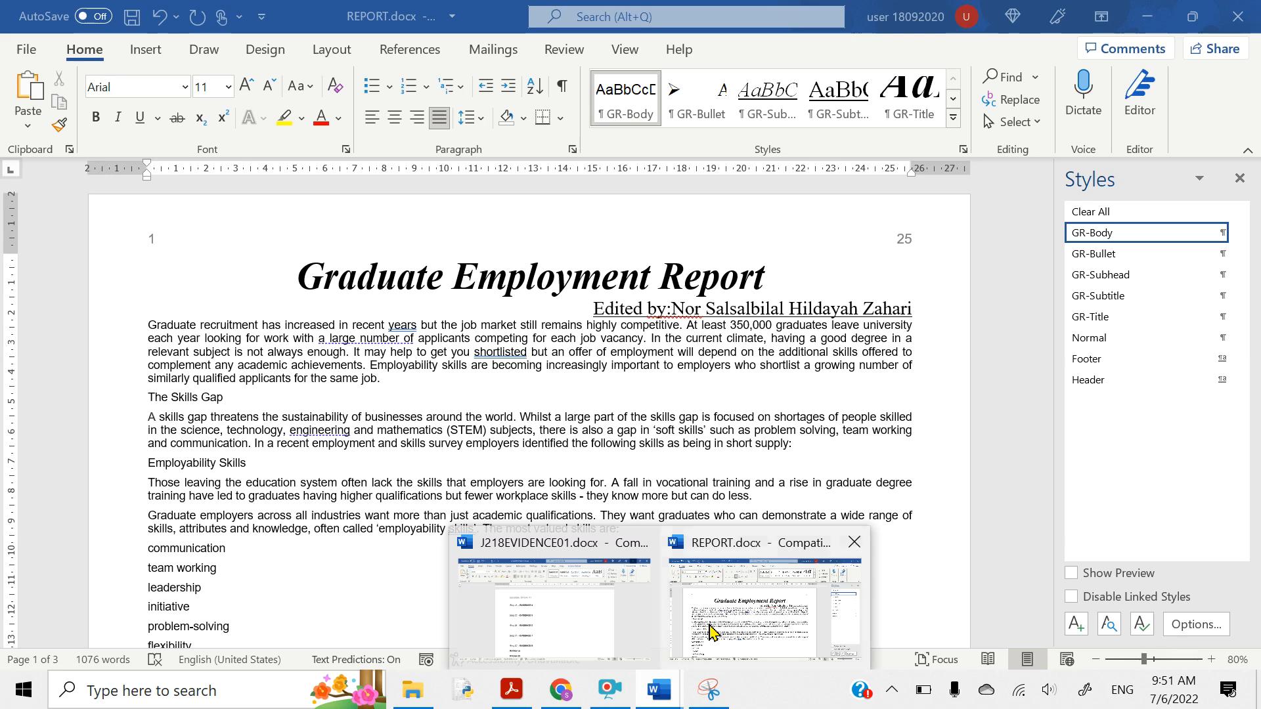
pyautogui.scroll(-3, 557, 515)
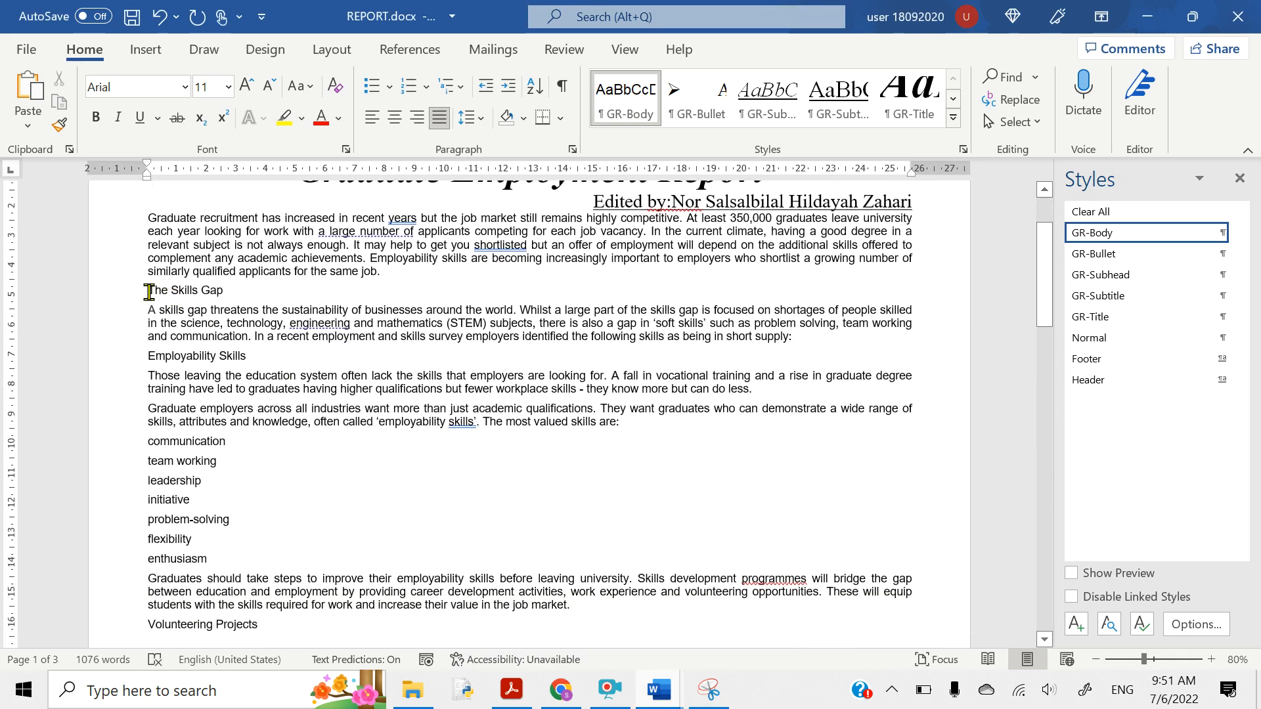
pyautogui.moveTo(149, 292); pyautogui.dragTo(717, 411)
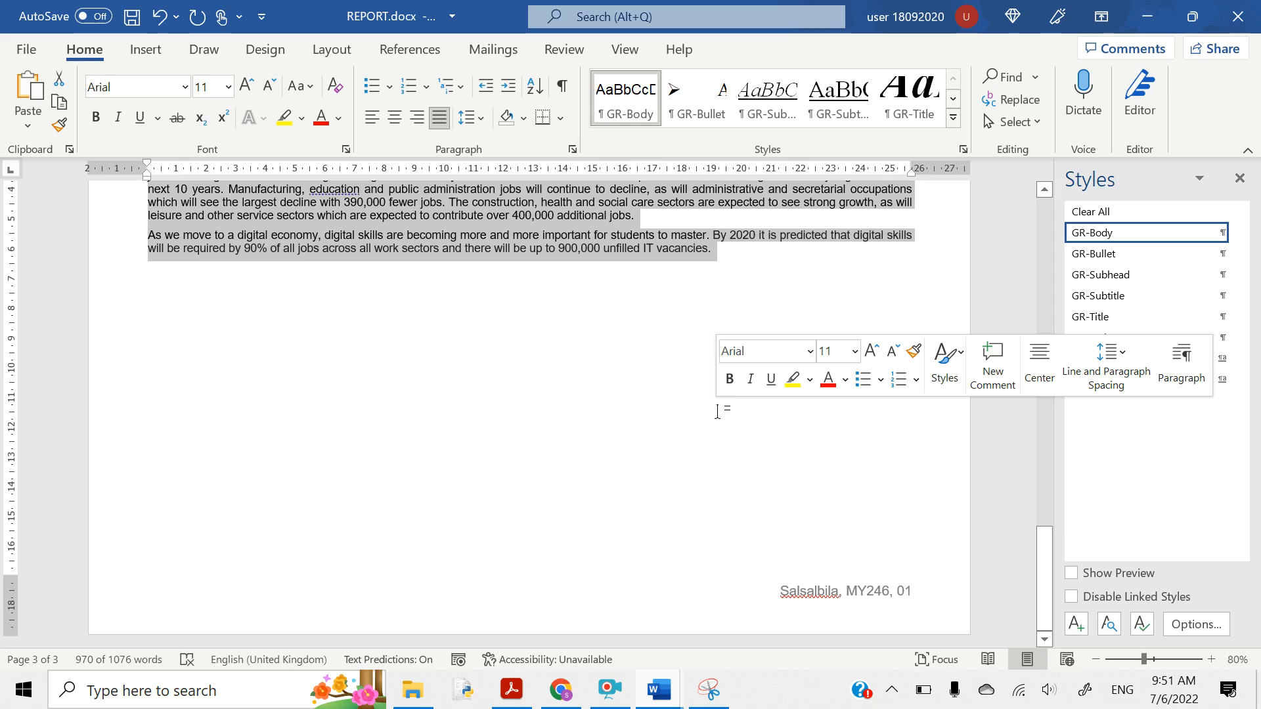
pyautogui.click(323, 61)
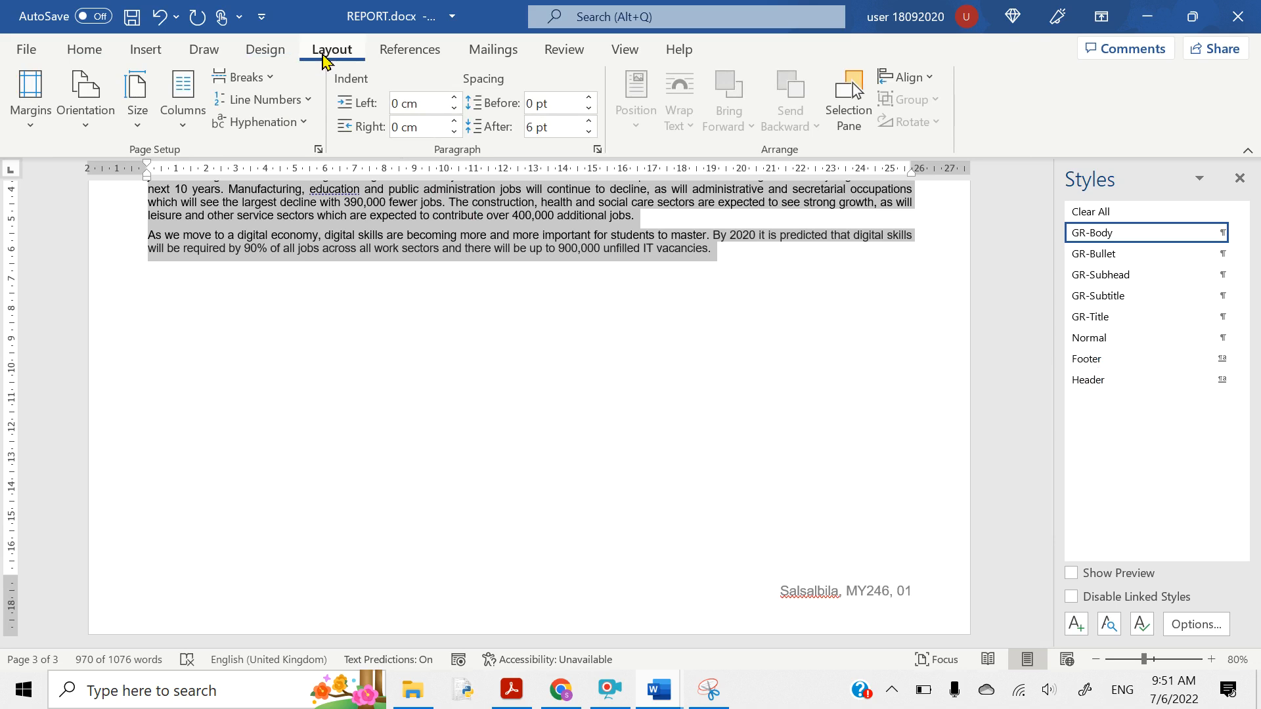
pyautogui.click(172, 131)
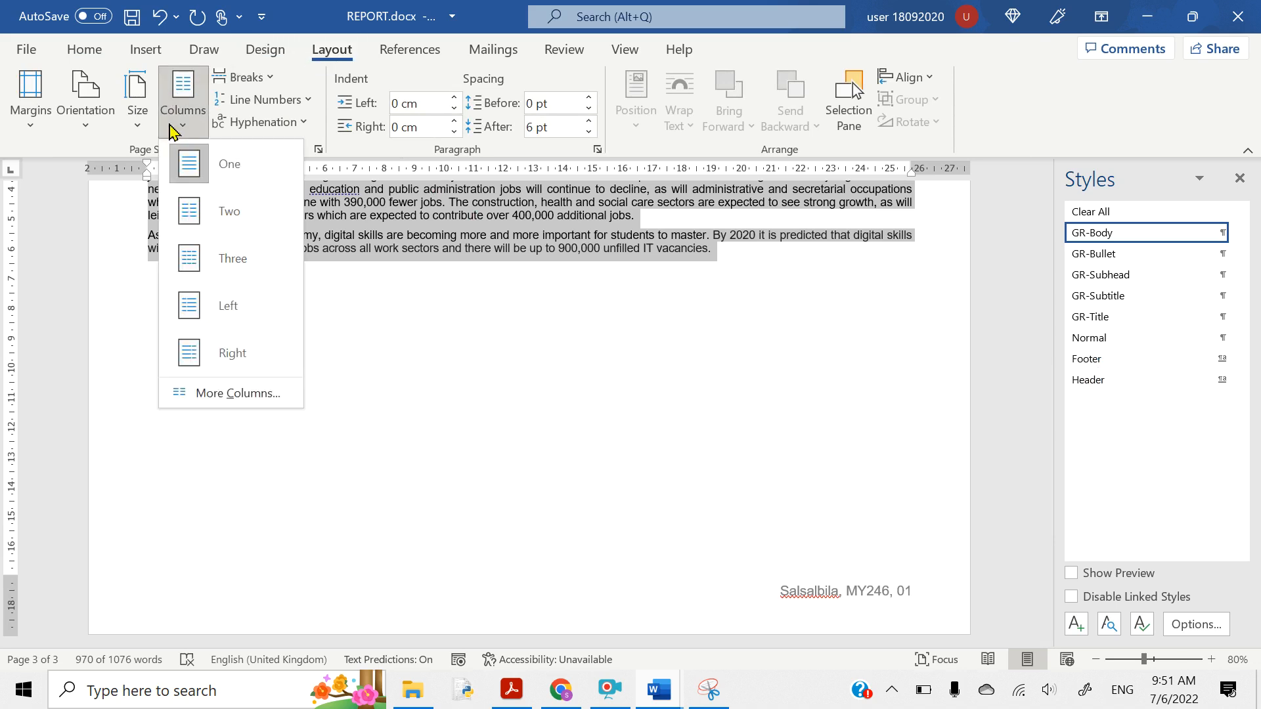
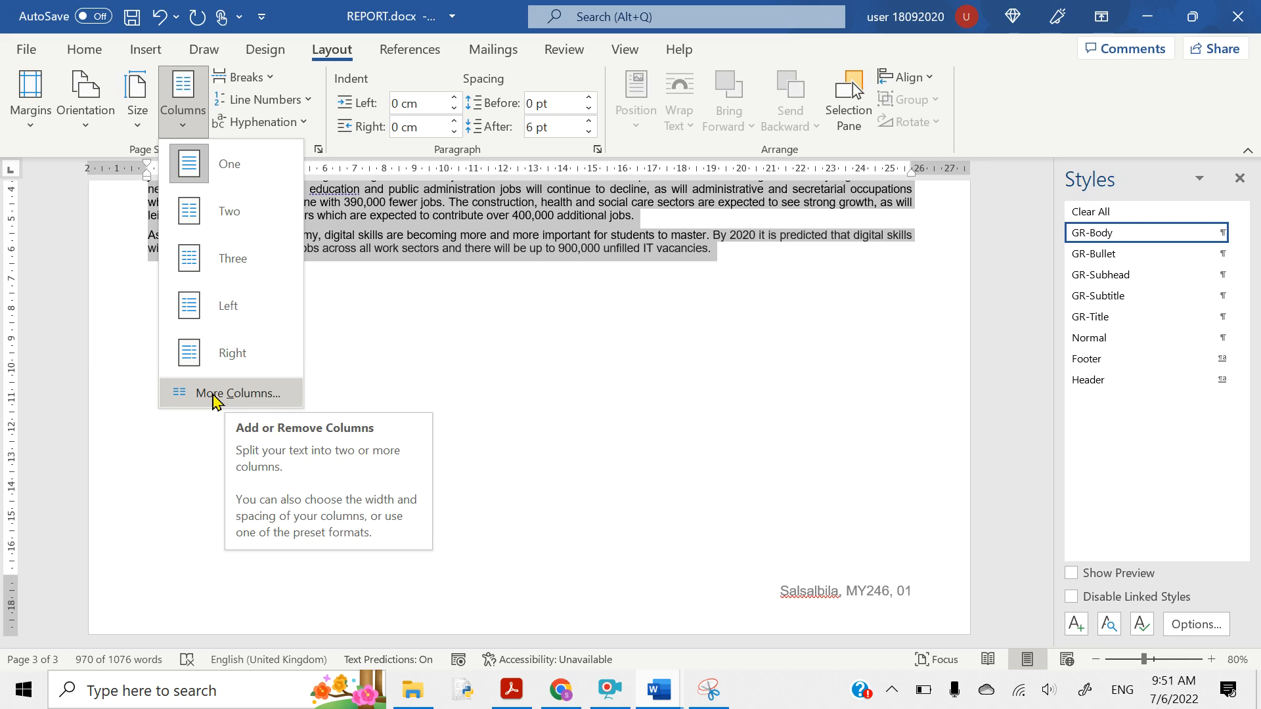
# - Format 'The Skills Gap' through the end as Two equal columns with 2 cm spacing
pyautogui.click(213, 394)
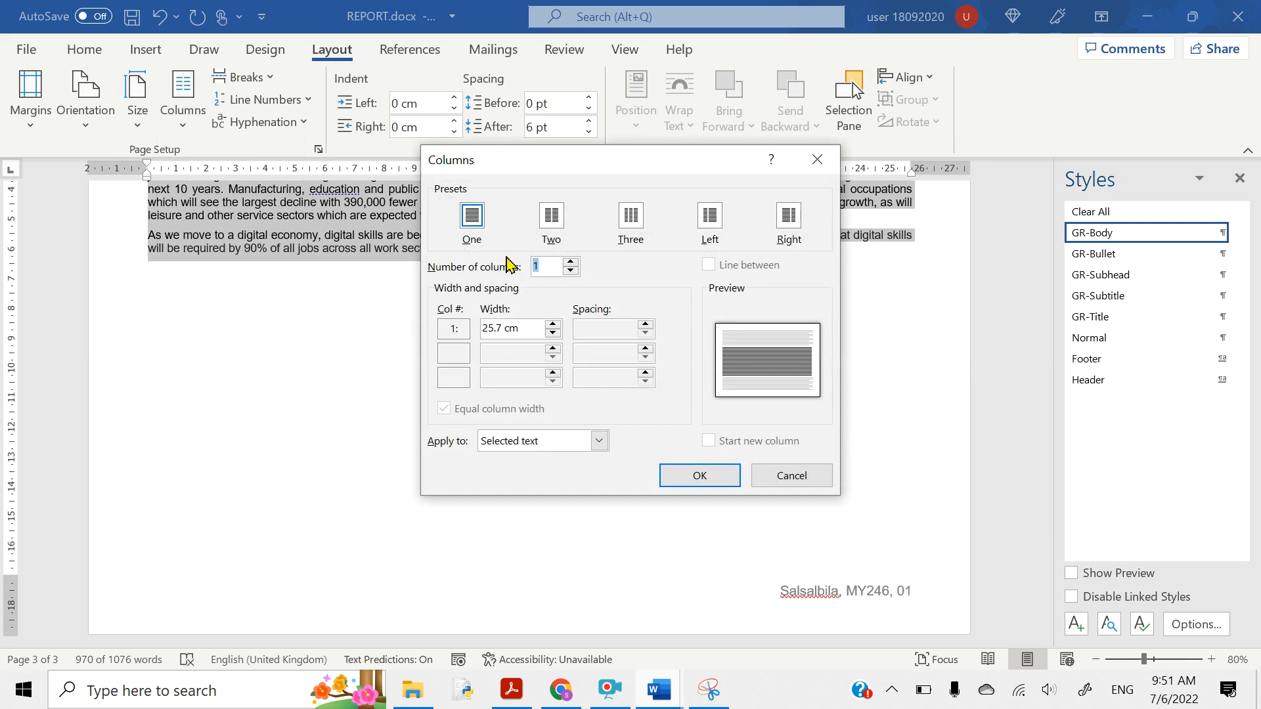
pyautogui.click(544, 221)
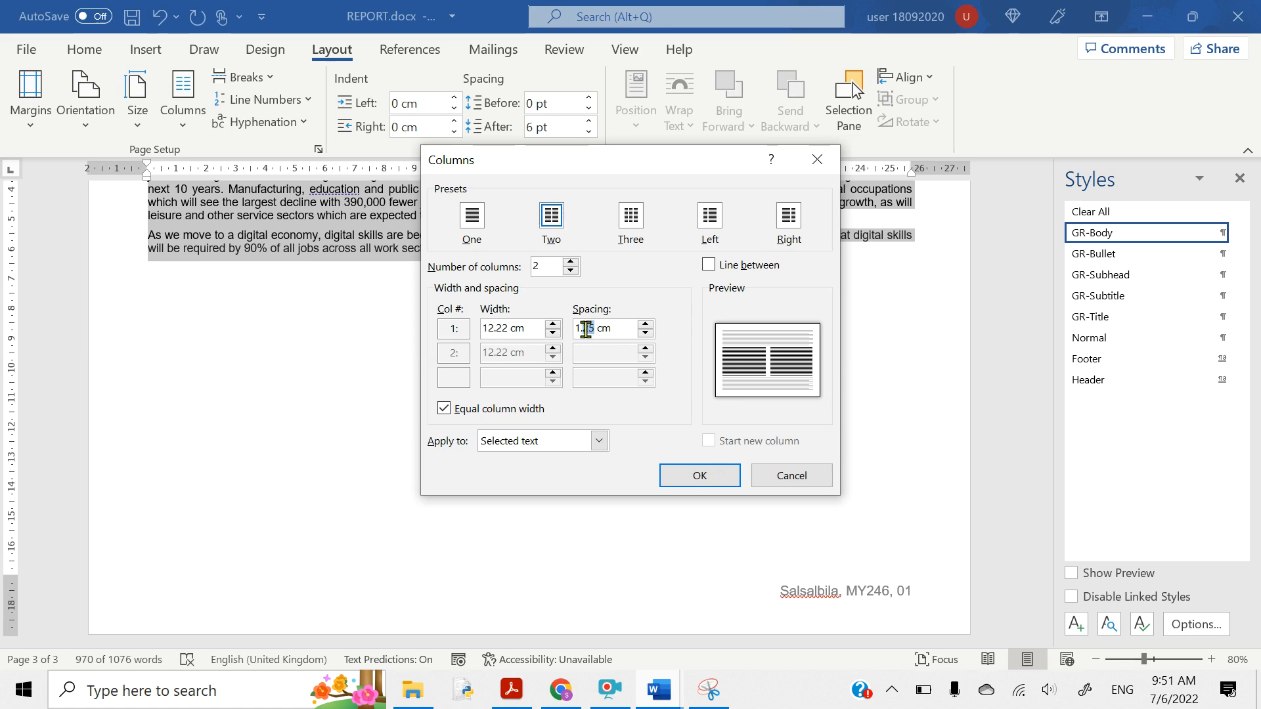
pyautogui.moveTo(586, 328); pyautogui.dragTo(562, 342)
pyautogui.write('2')
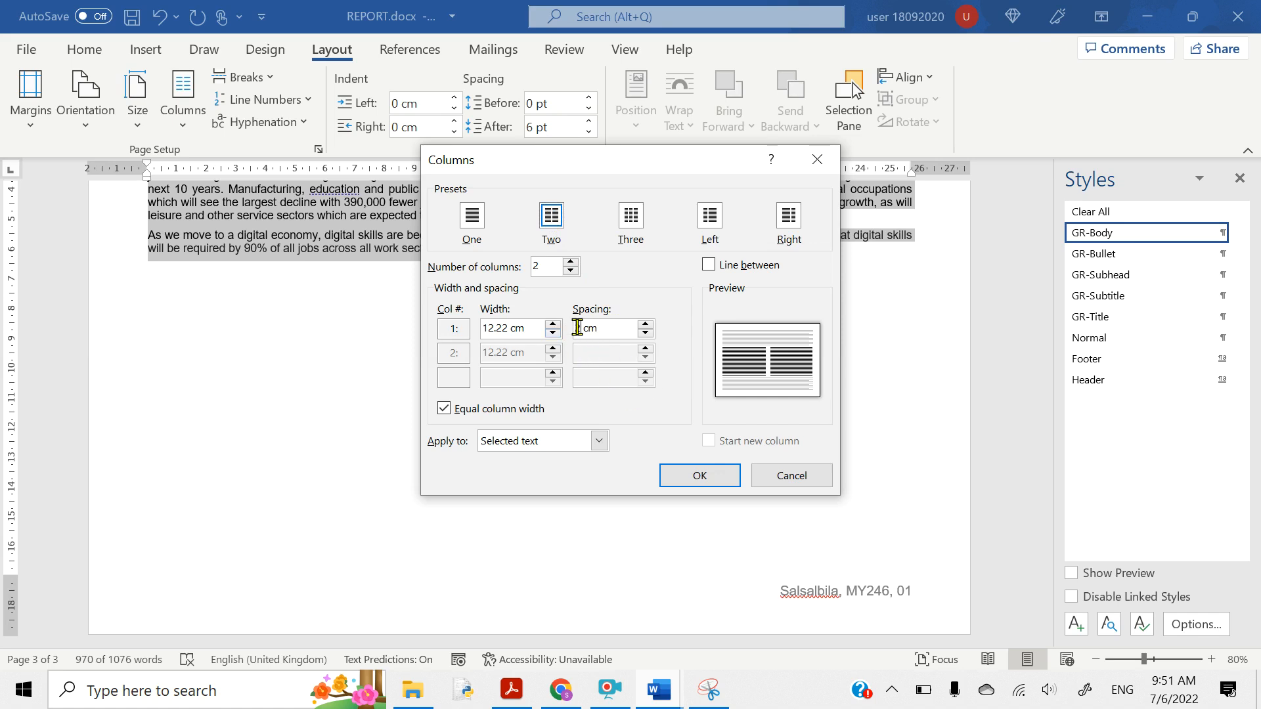
pyautogui.click(681, 481)
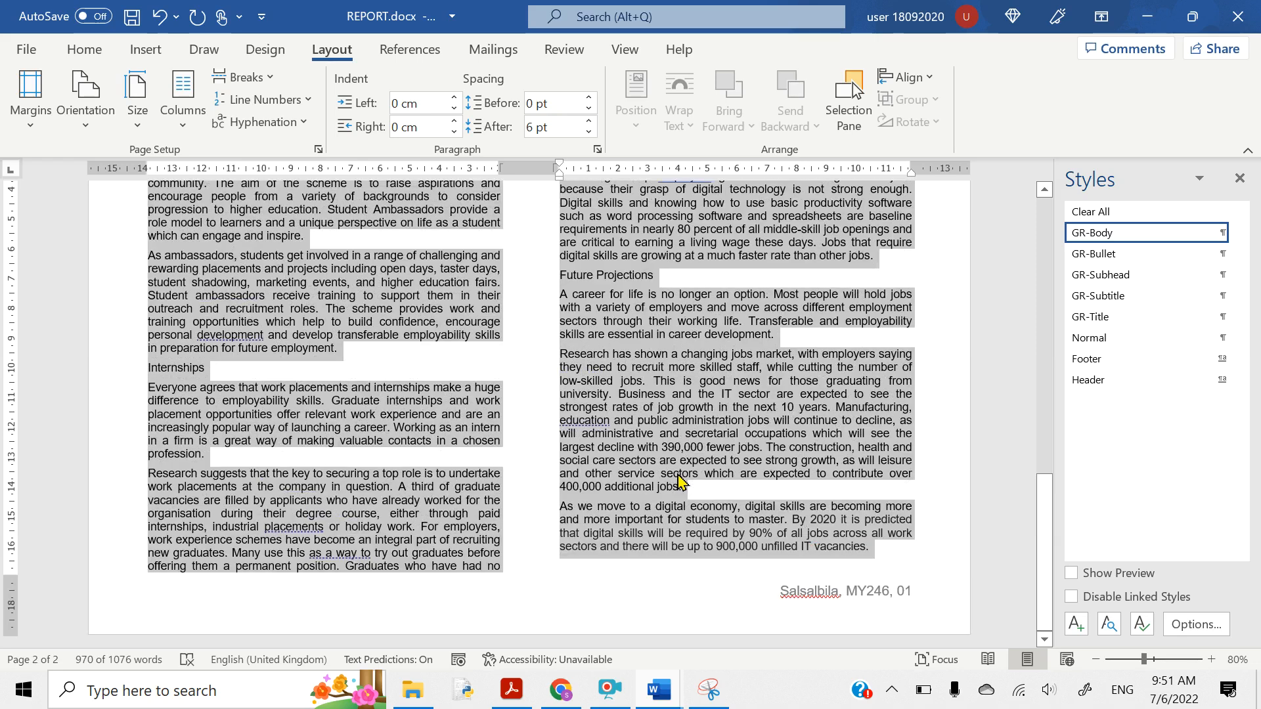
pyautogui.scroll(10, 600, 405)
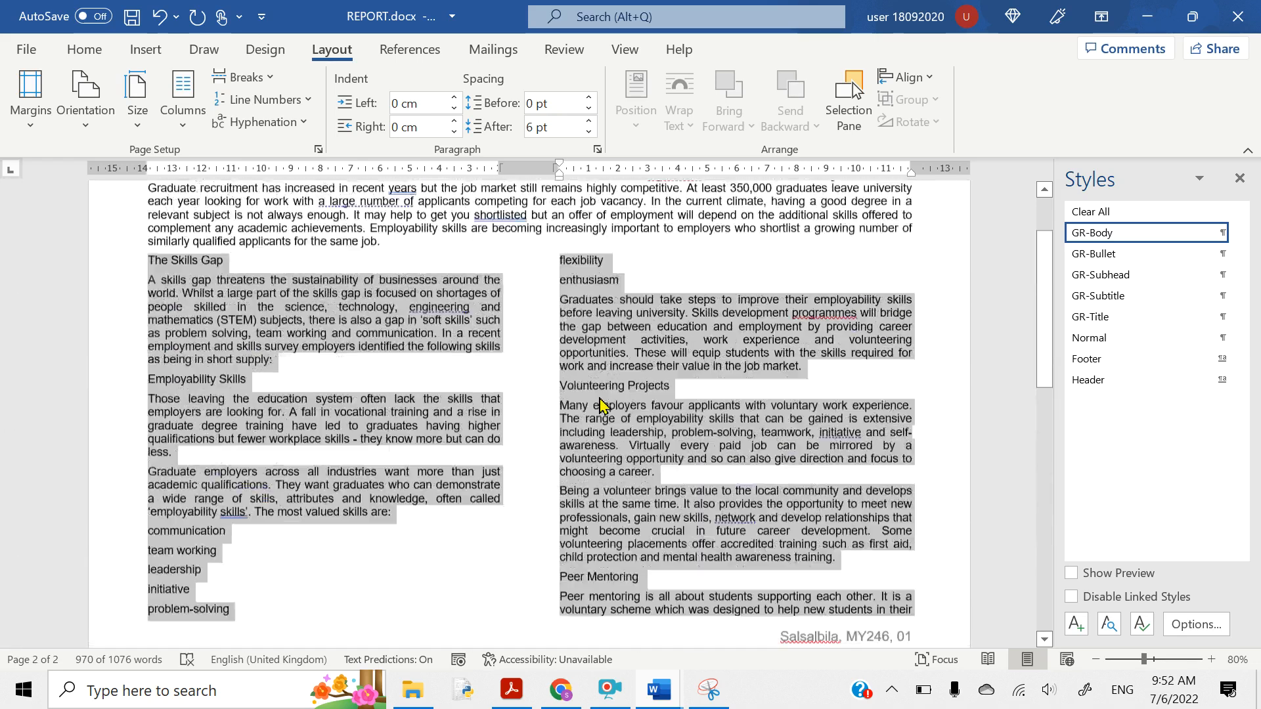
pyautogui.scroll(3, 601, 405)
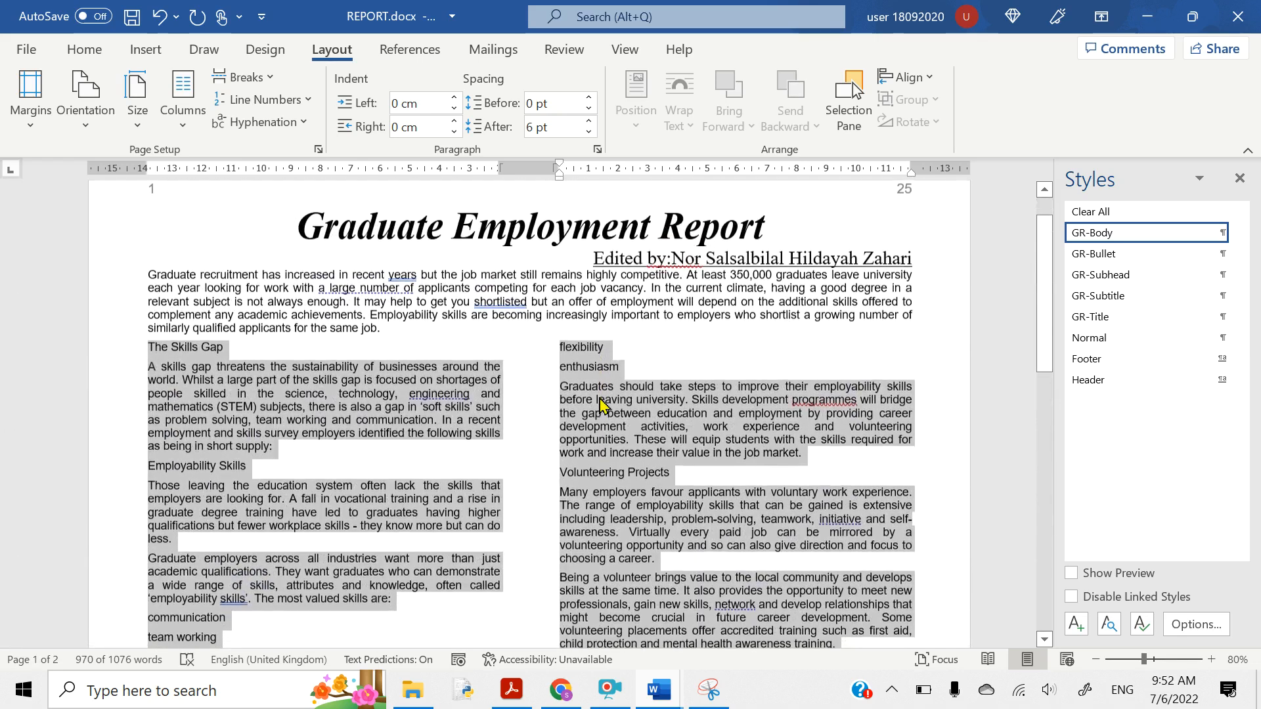
pyautogui.scroll(-3, 600, 405)
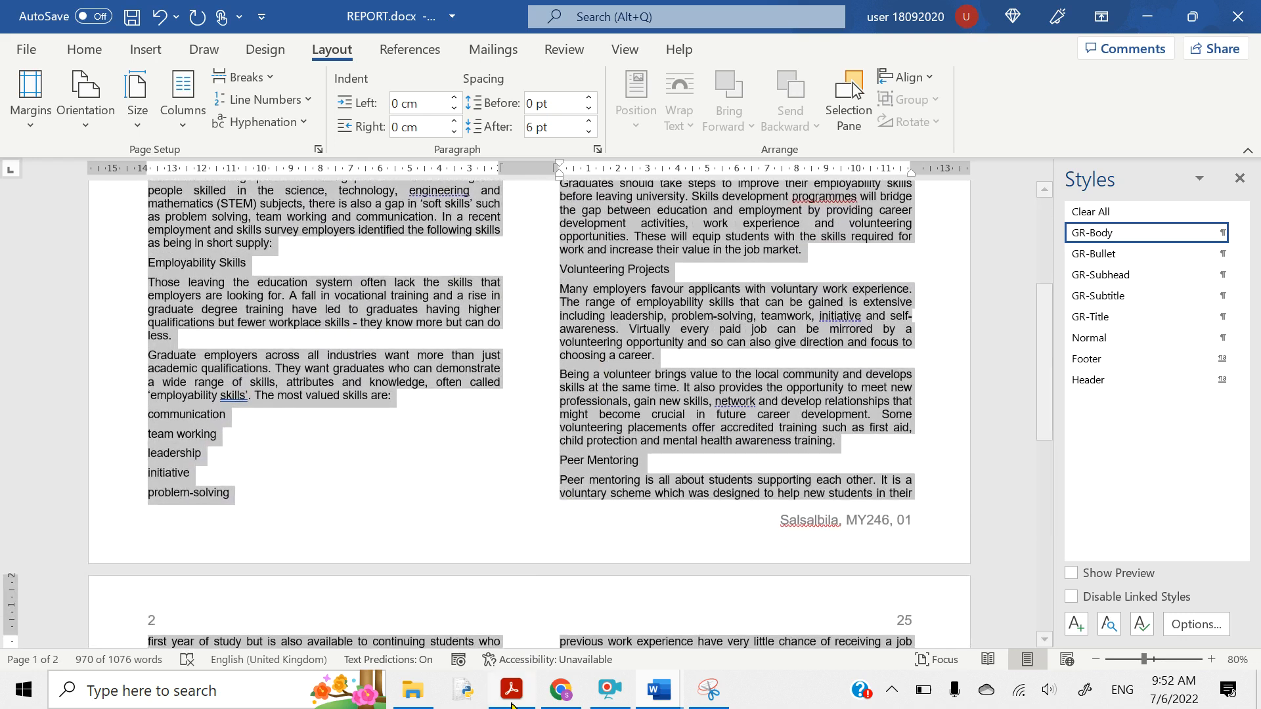
# - Highlight the 'GR-Bullet' style name in question 9 of the question paper
pyautogui.click(512, 692)
pyautogui.scroll(-3, 406, 431)
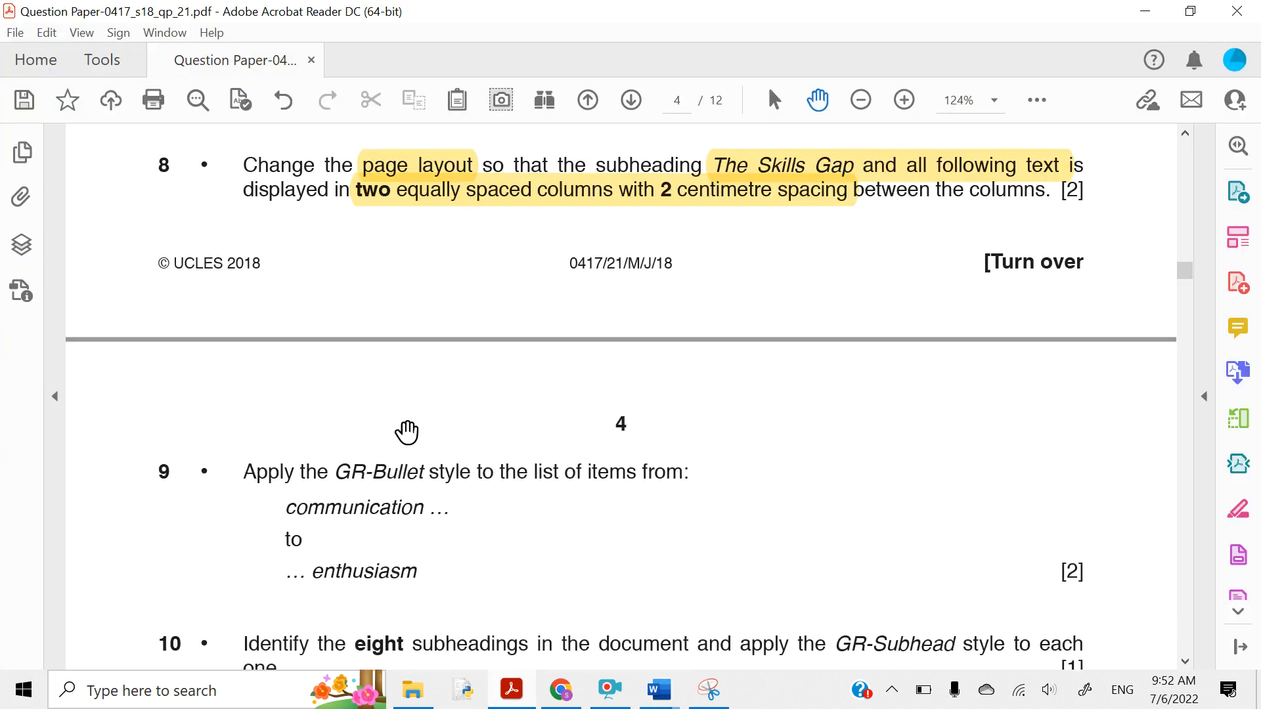
pyautogui.scroll(-2, 407, 432)
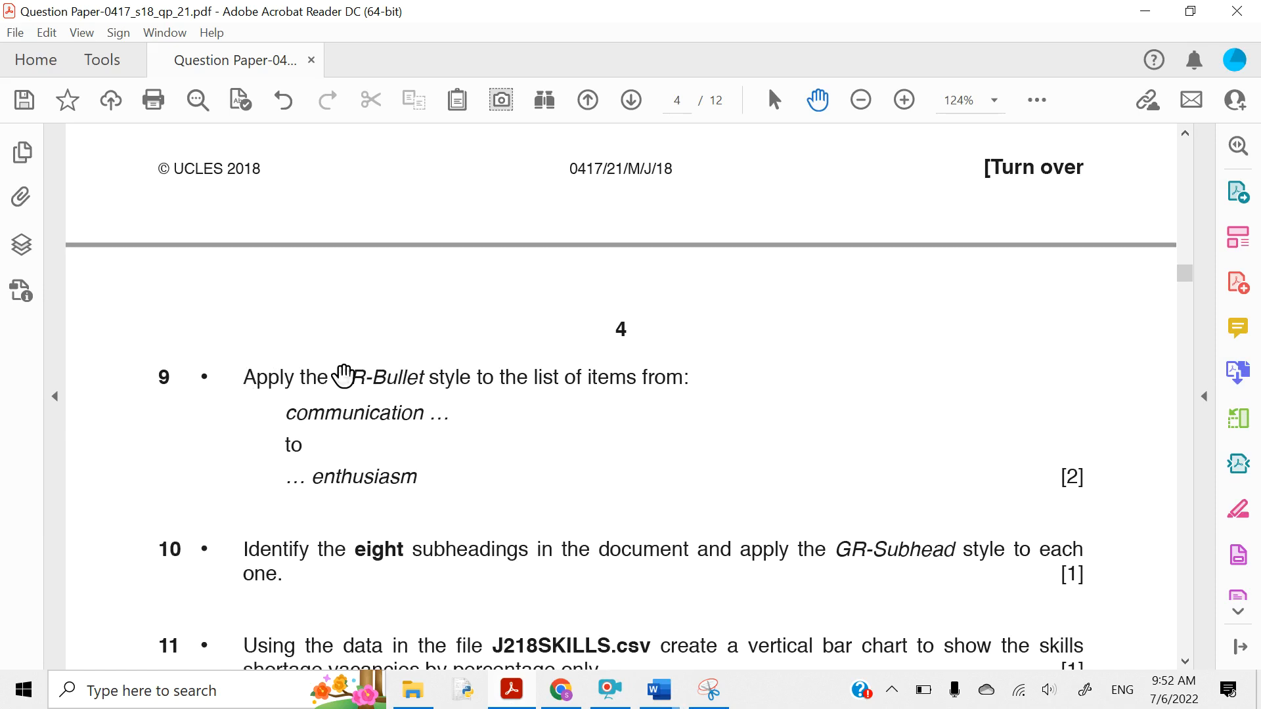
pyautogui.moveTo(350, 377); pyautogui.dragTo(431, 380)
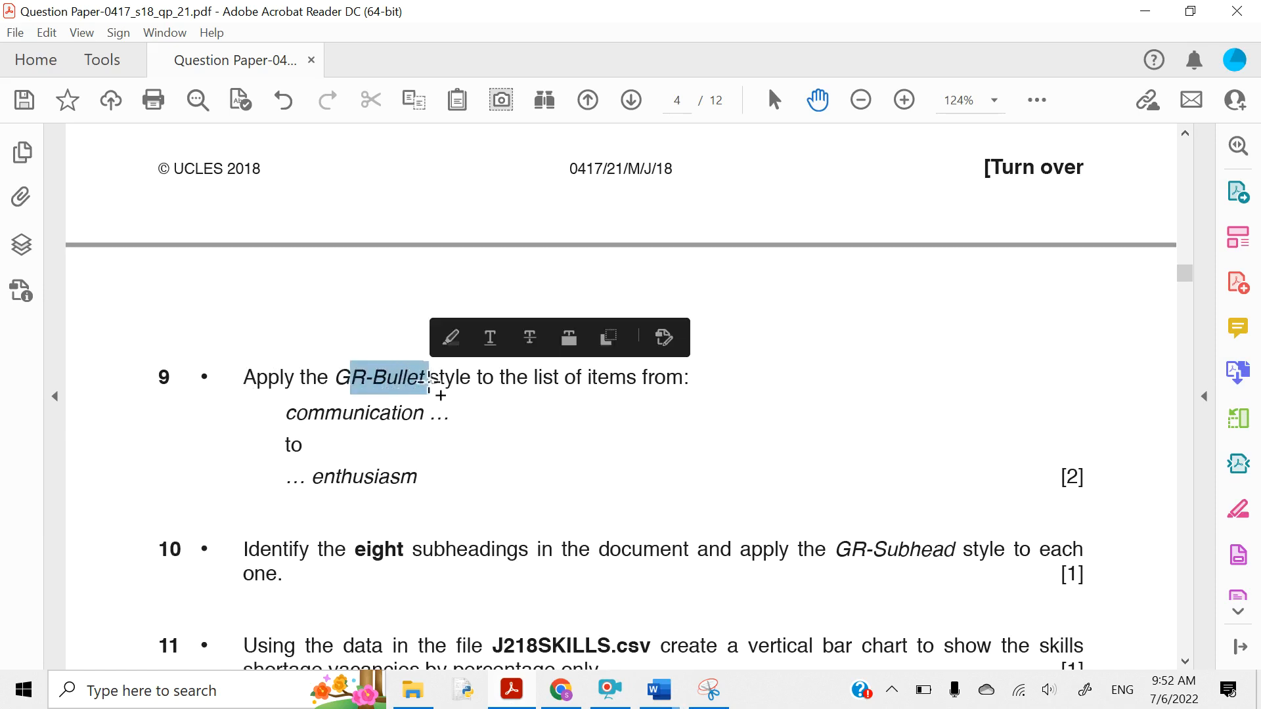
pyautogui.click(448, 347)
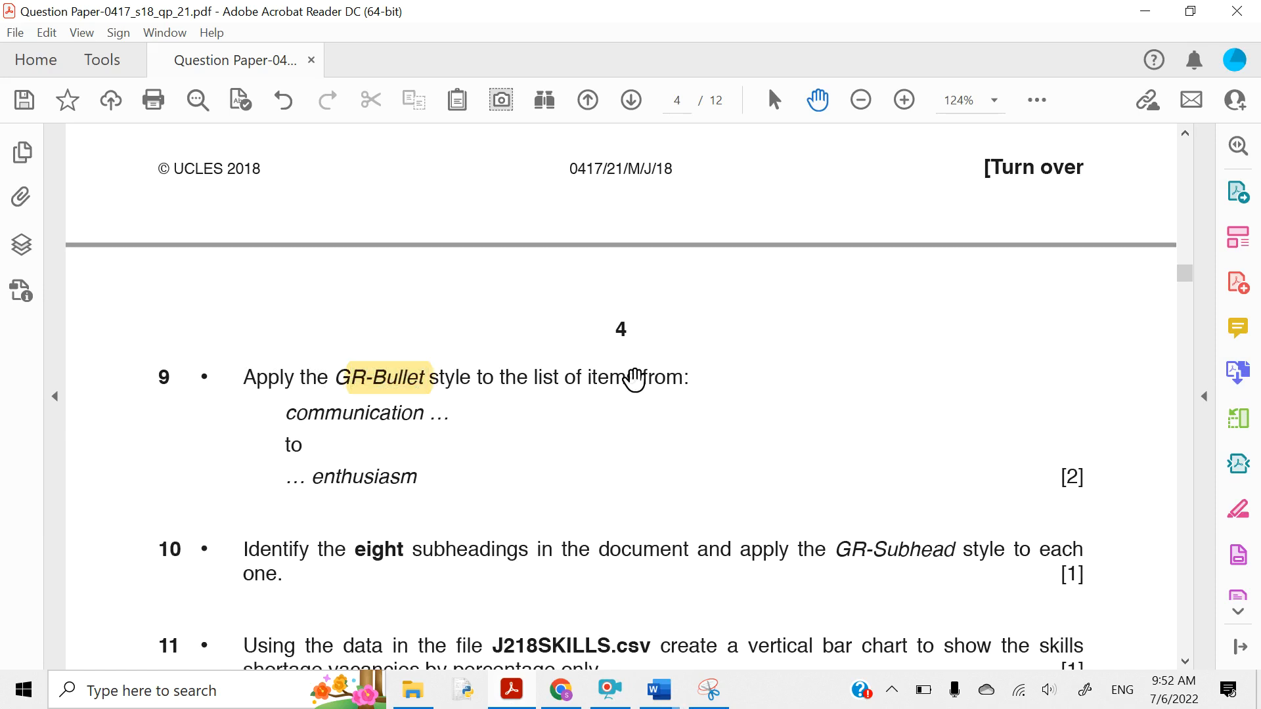
# - Highlight 'from:' and the communication-to-enthusiasm item range, then minimise Acrobat
pyautogui.moveTo(640, 379); pyautogui.dragTo(695, 378)
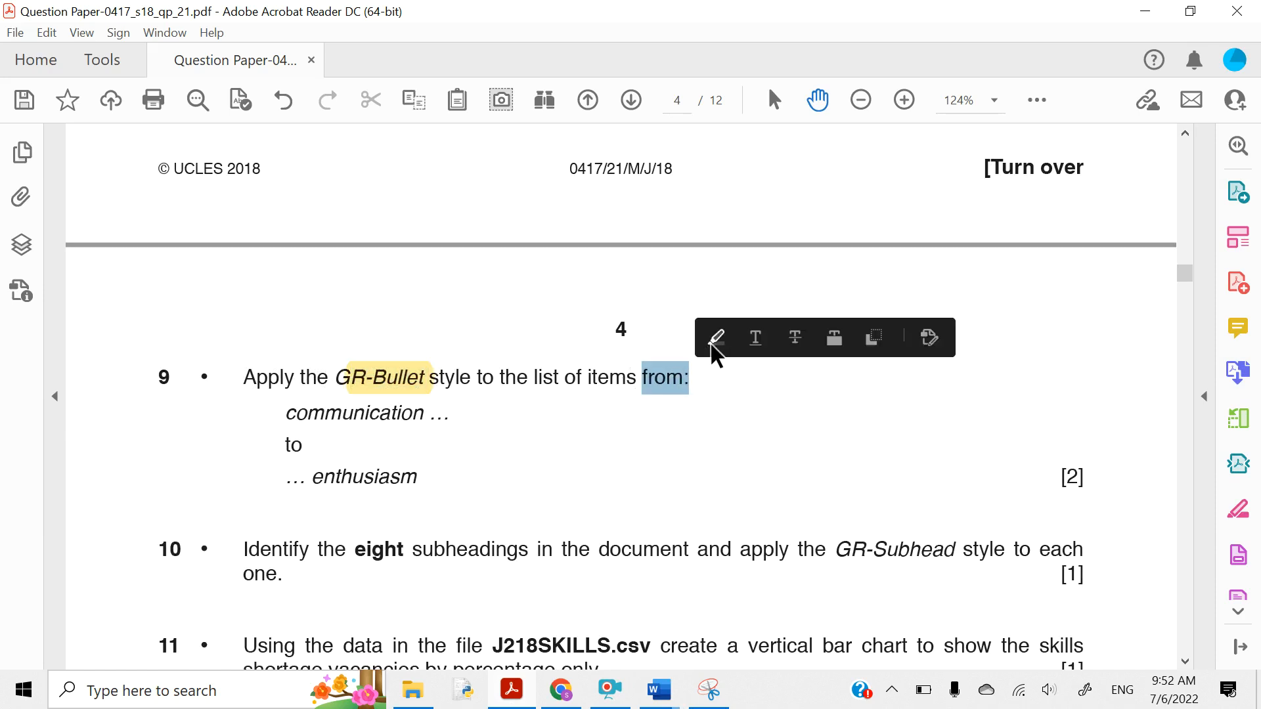
pyautogui.click(715, 341)
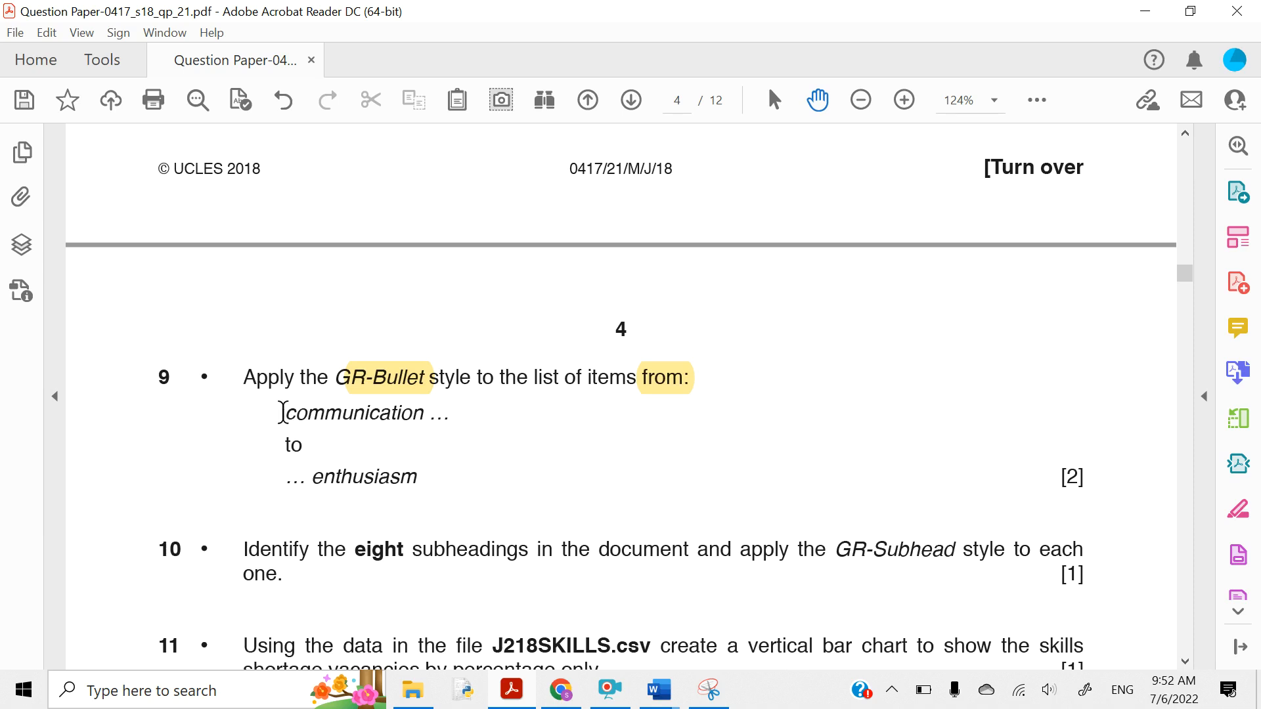
pyautogui.moveTo(282, 412); pyautogui.dragTo(420, 462)
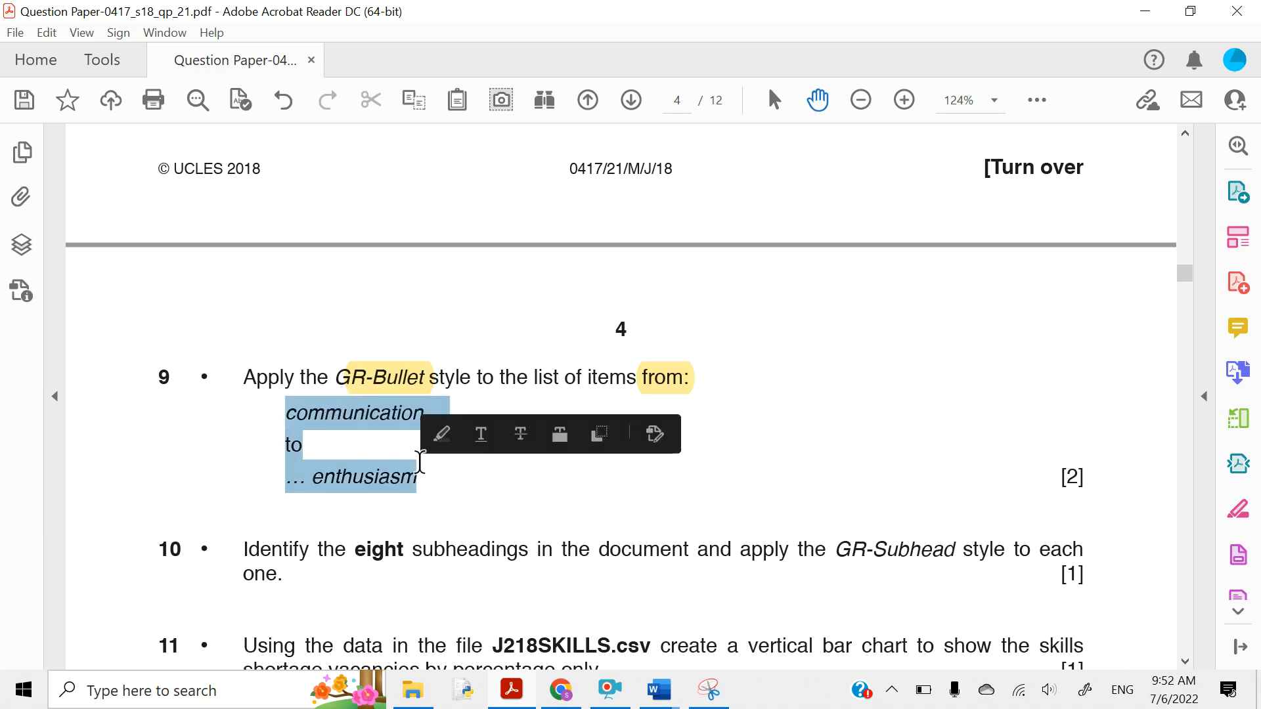
pyautogui.click(442, 435)
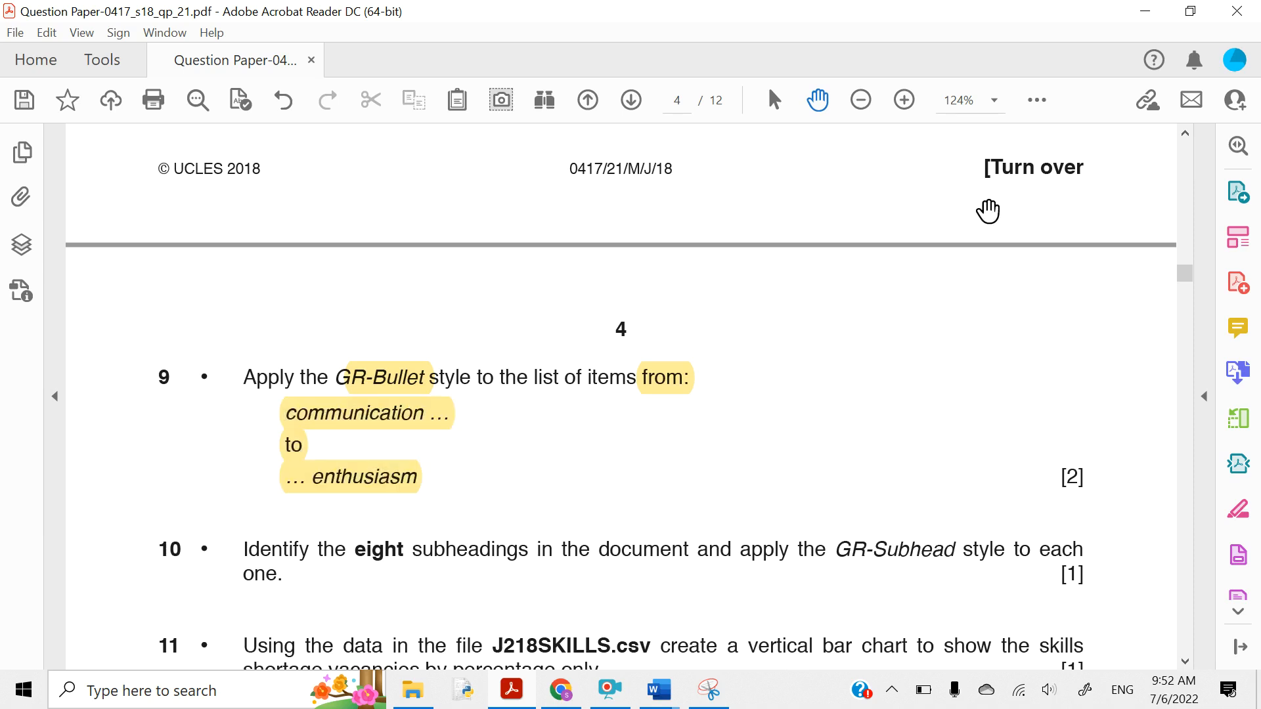
pyautogui.click(1146, 11)
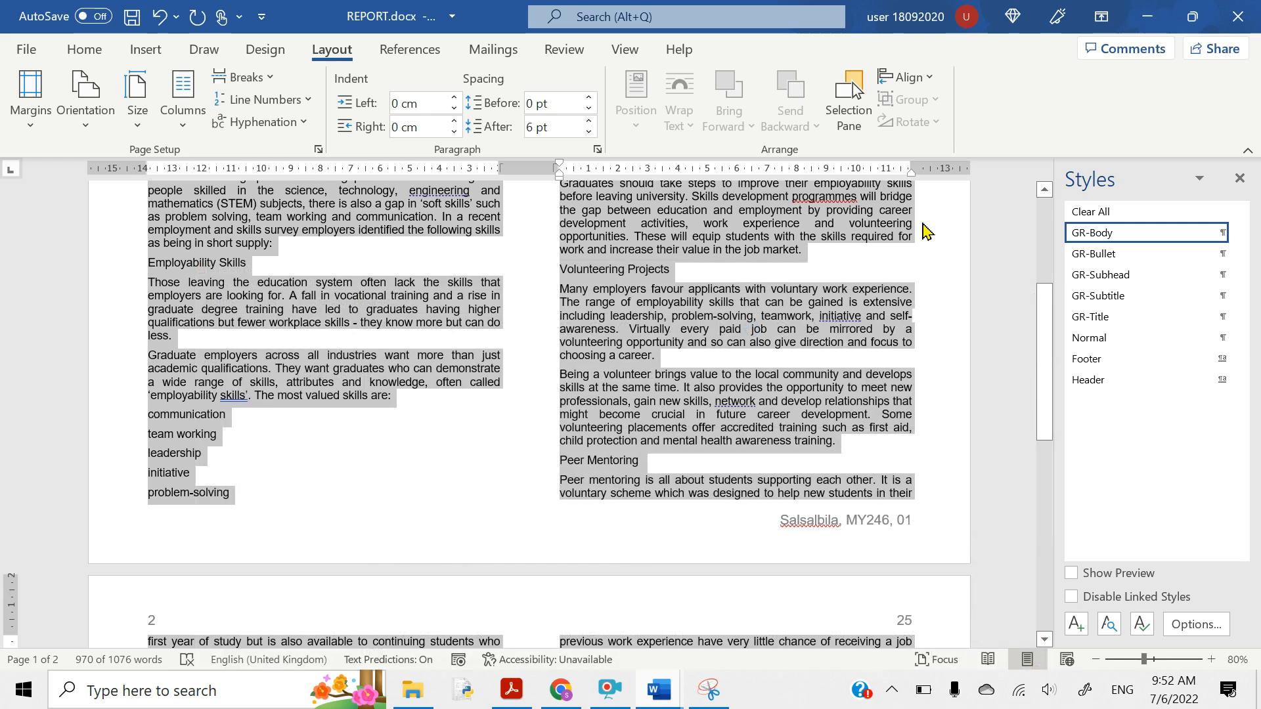
# - Apply GR-Bullet to the communication-to-enthusiasm skills list, then return to the question paper
pyautogui.click(727, 376)
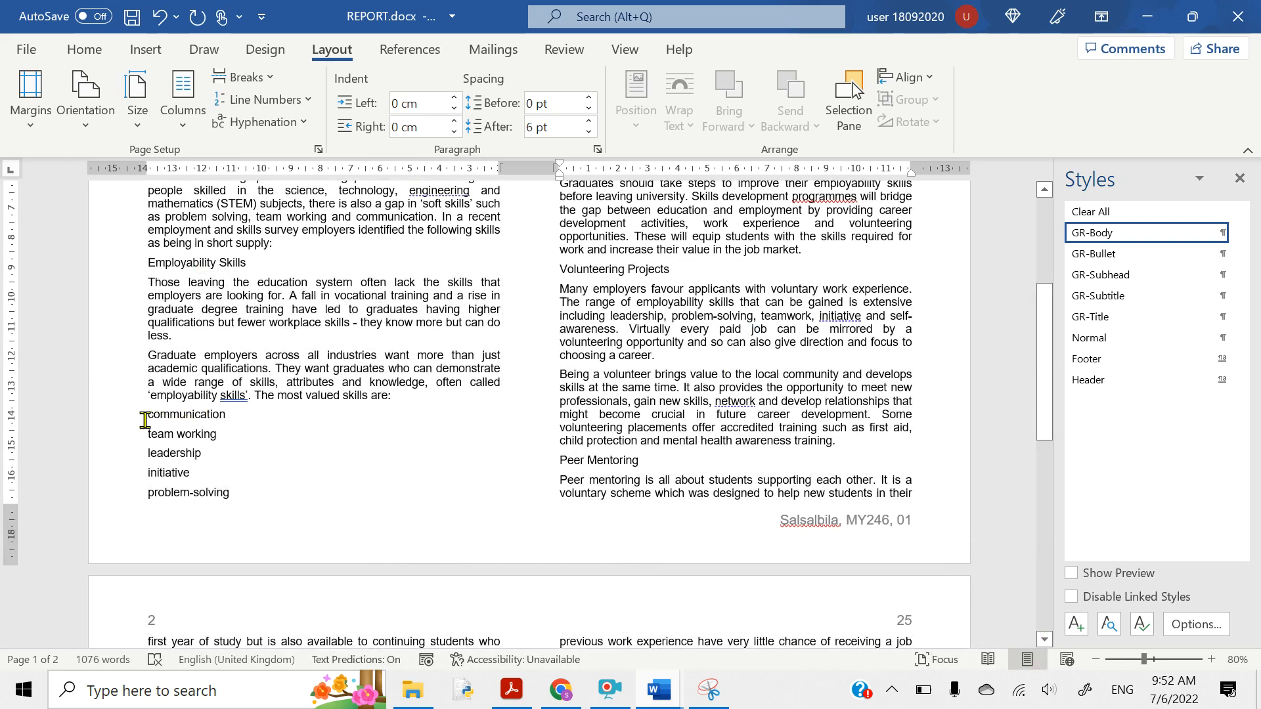
pyautogui.moveTo(170, 419); pyautogui.dragTo(635, 420)
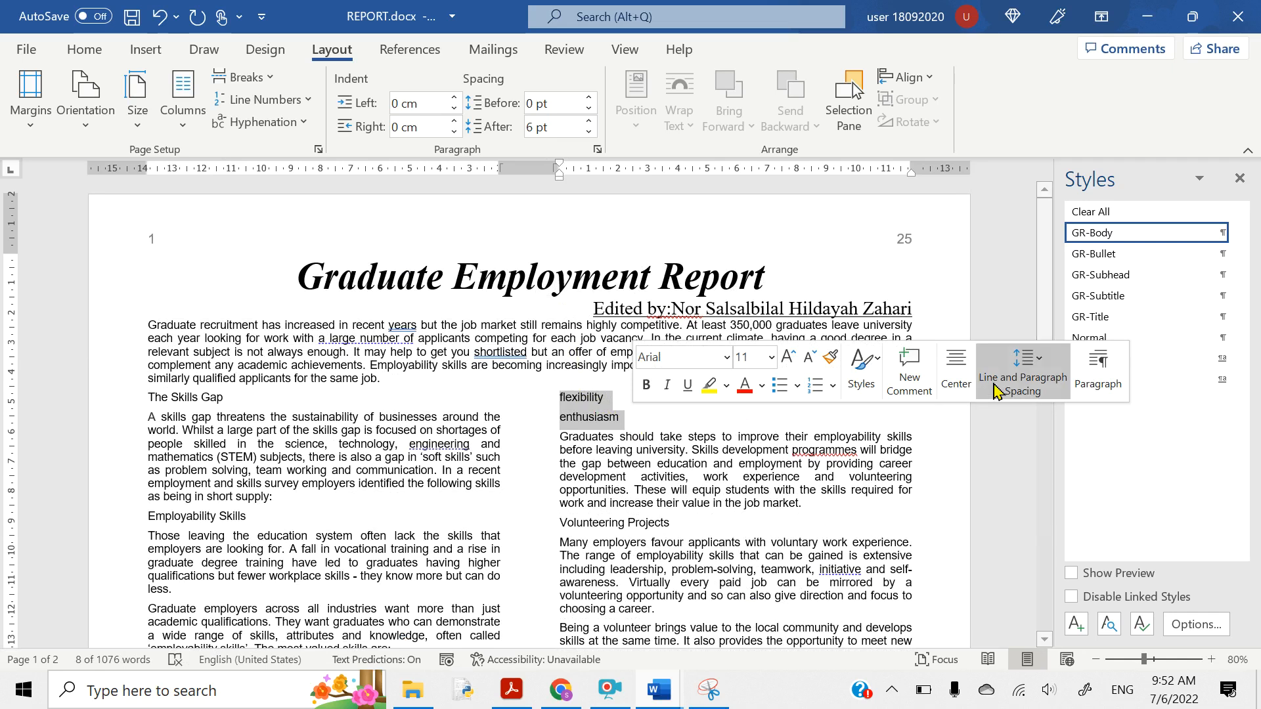
pyautogui.click(1094, 253)
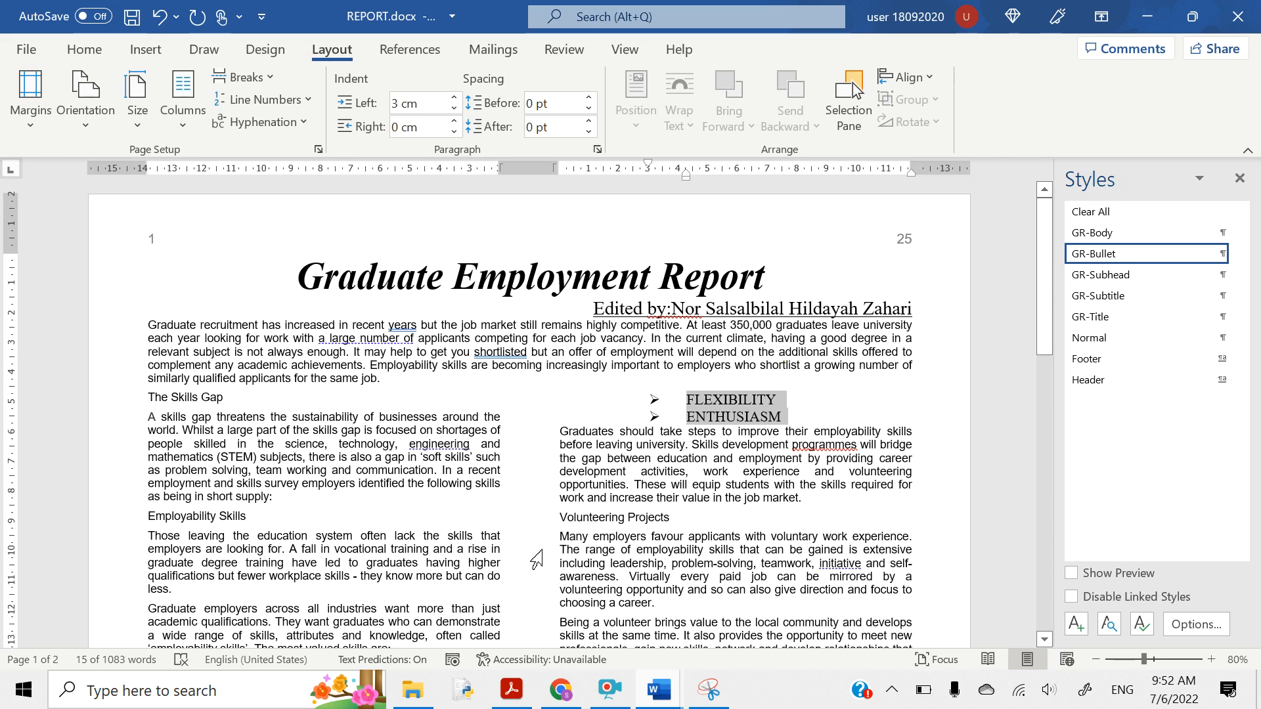
pyautogui.hotkey('alt', 'Tab')
pyautogui.scroll(-2, 392, 547)
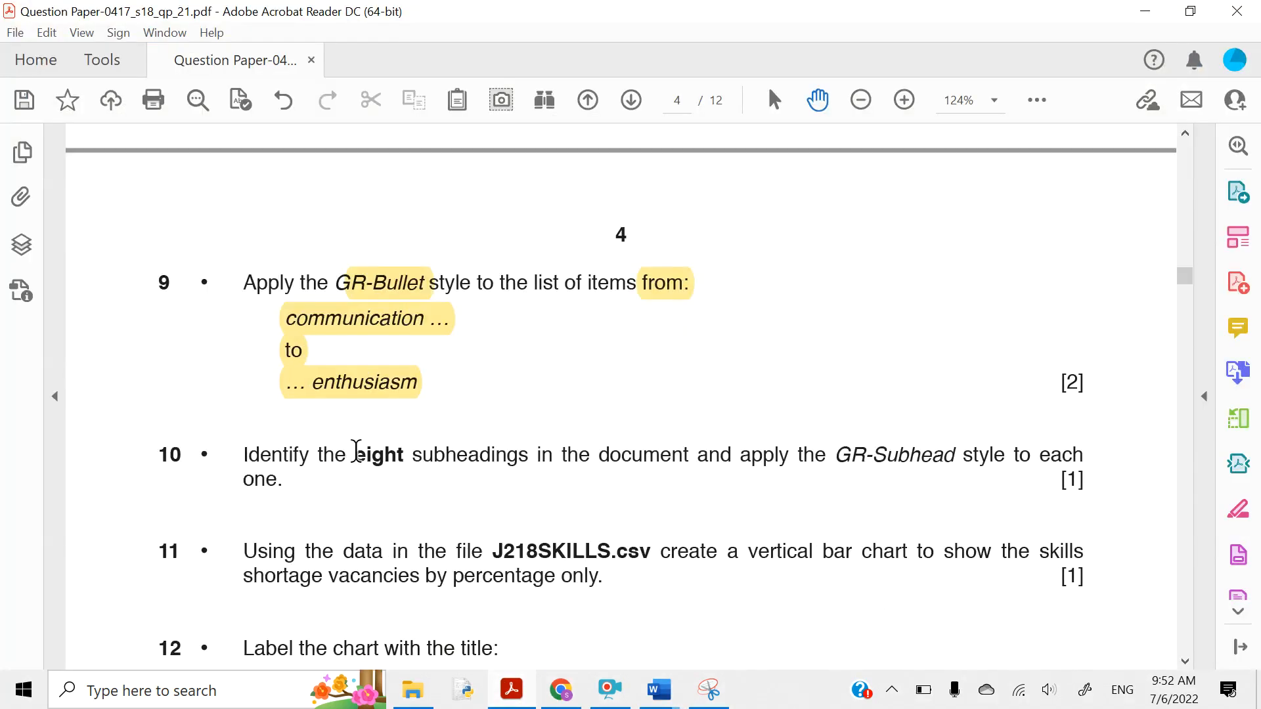
# - Highlight 'eight subheadings' and 'GR-Subhead style' in question 10, then minimise Acrobat
pyautogui.moveTo(355, 453); pyautogui.dragTo(527, 463)
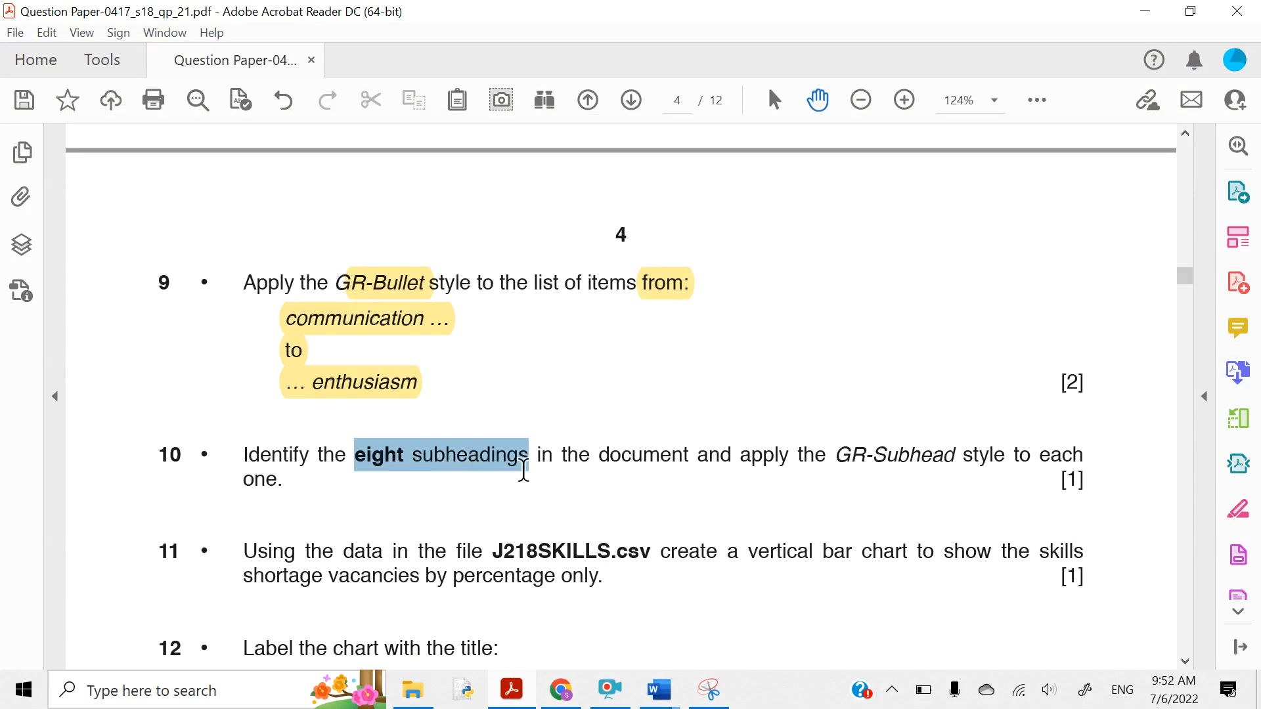
pyautogui.click(551, 424)
pyautogui.moveTo(844, 455); pyautogui.dragTo(994, 459)
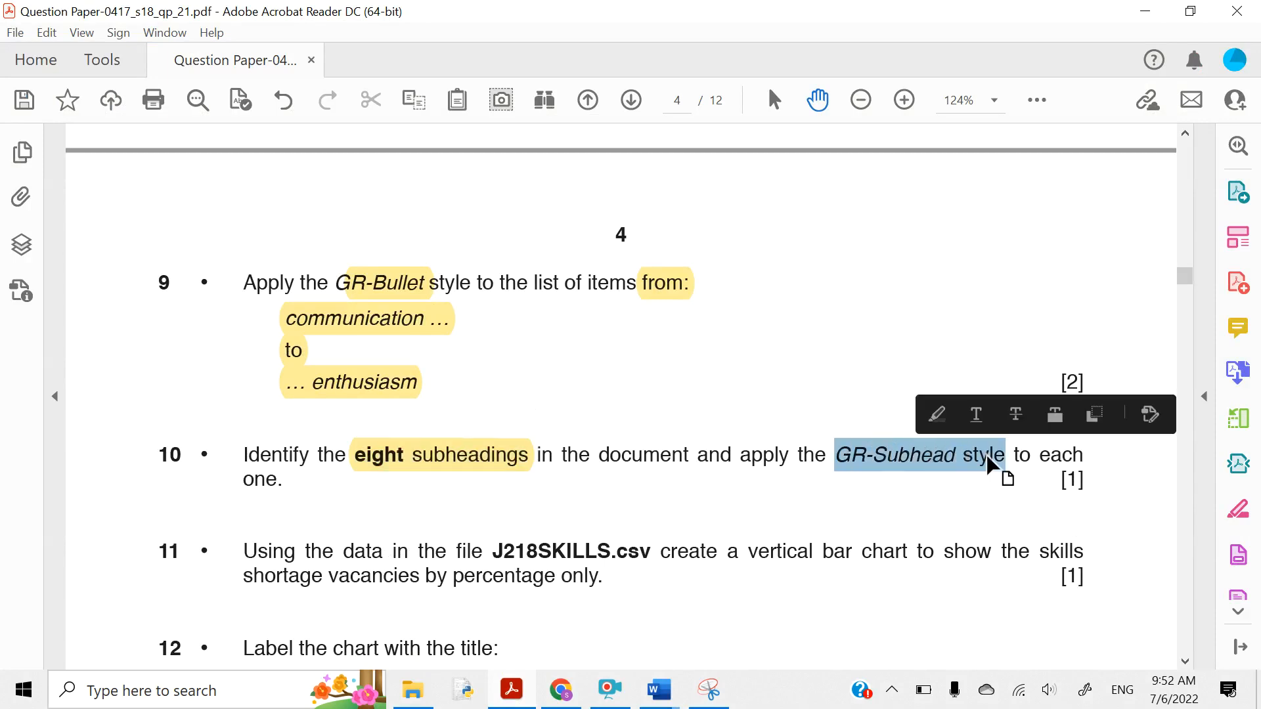
pyautogui.click(936, 415)
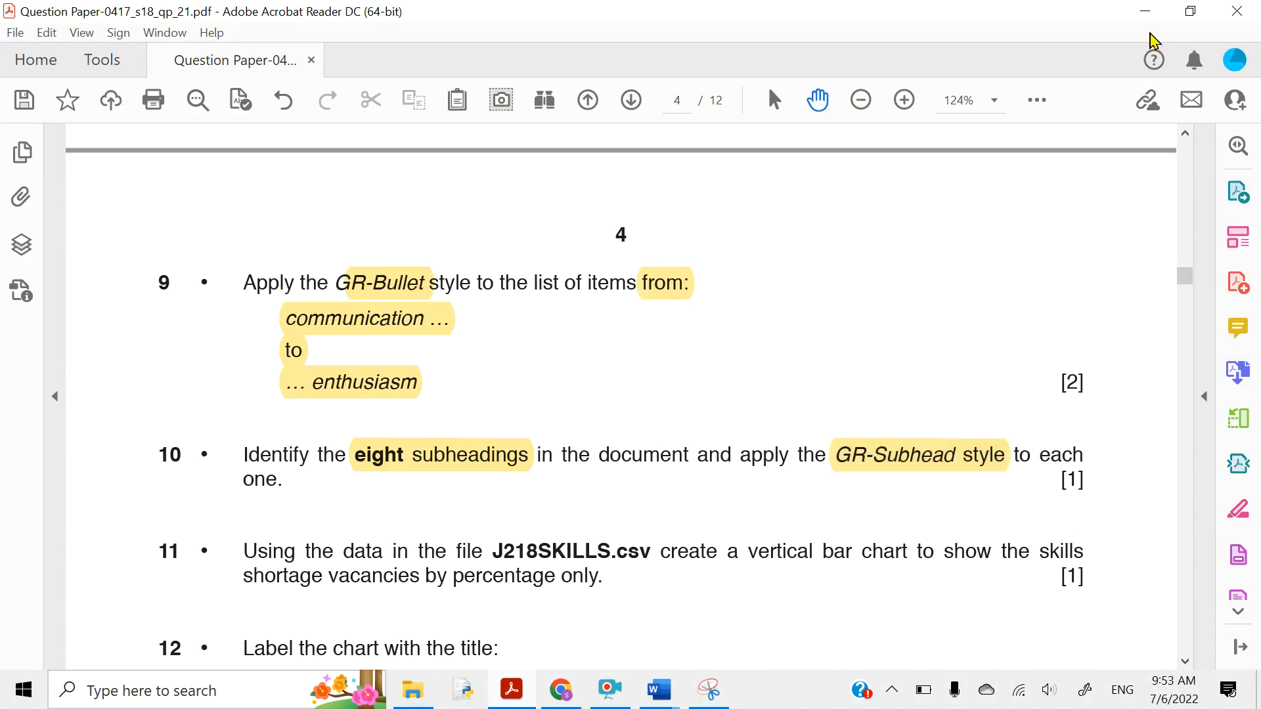
pyautogui.click(1145, 11)
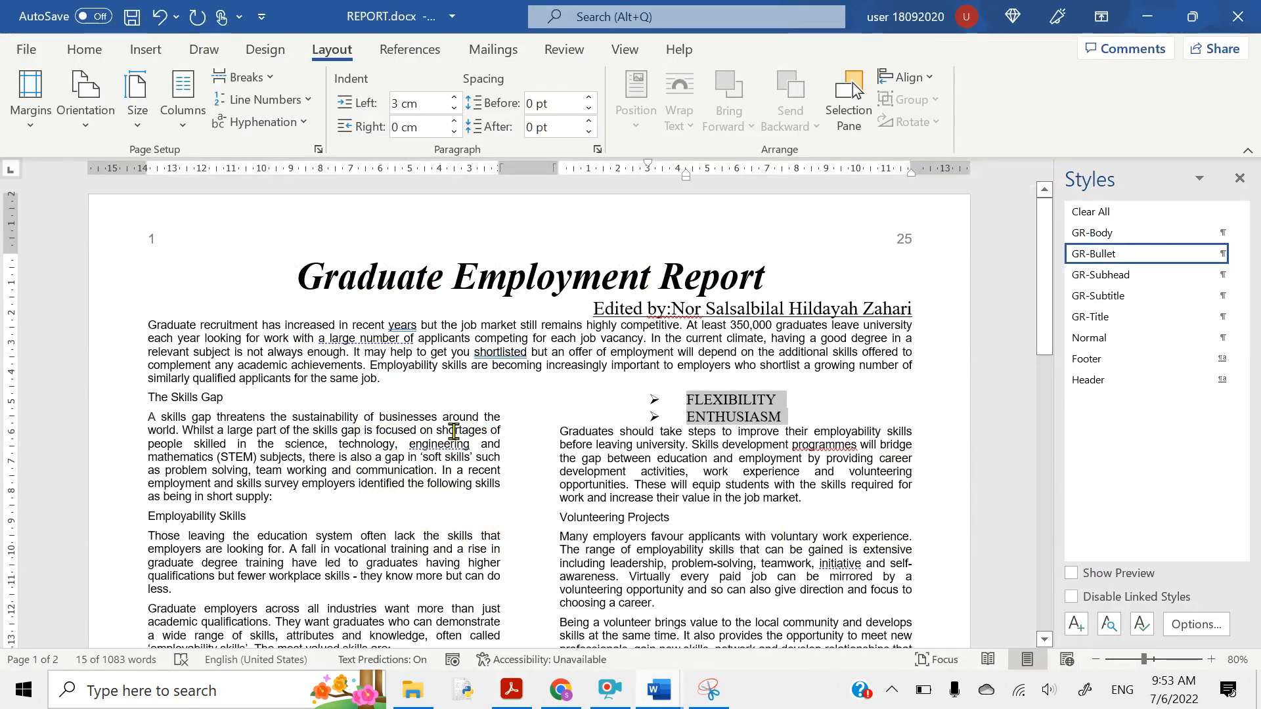
# - Apply GR-Subhead to The Skills Gap, Employability Skills and Volunteering Projects
pyautogui.click(430, 427)
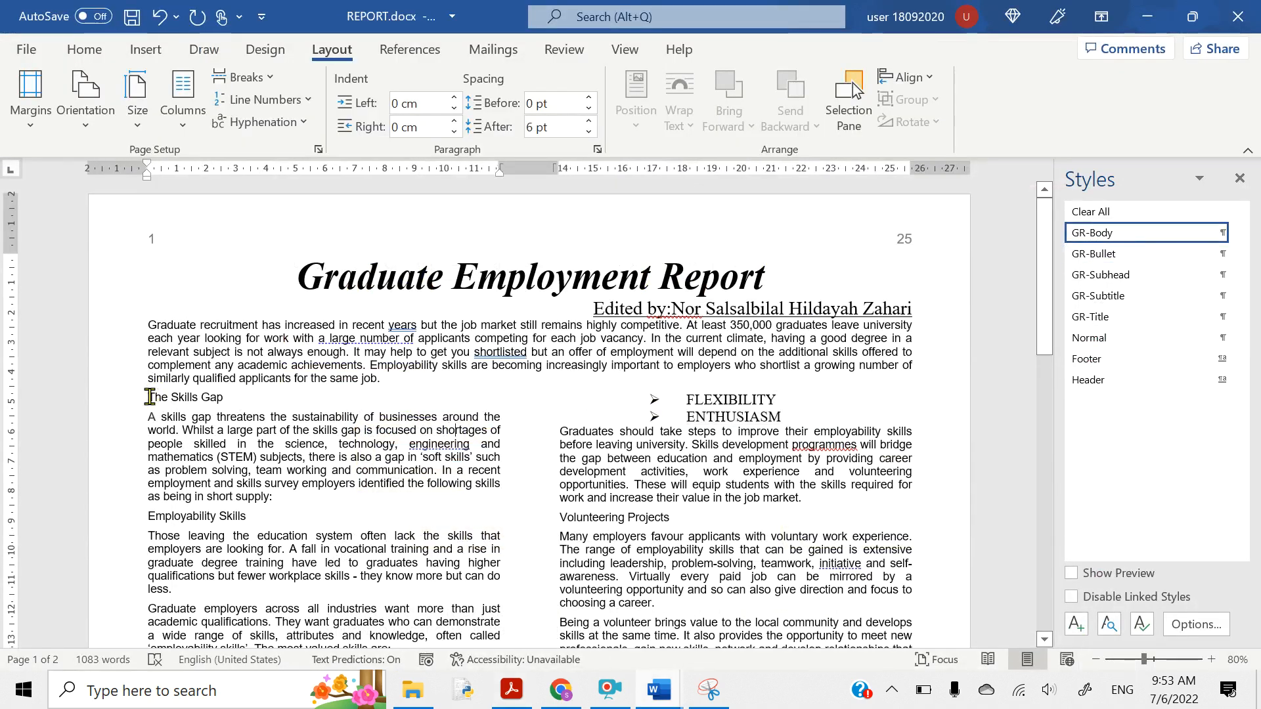
pyautogui.moveTo(150, 397); pyautogui.dragTo(226, 398)
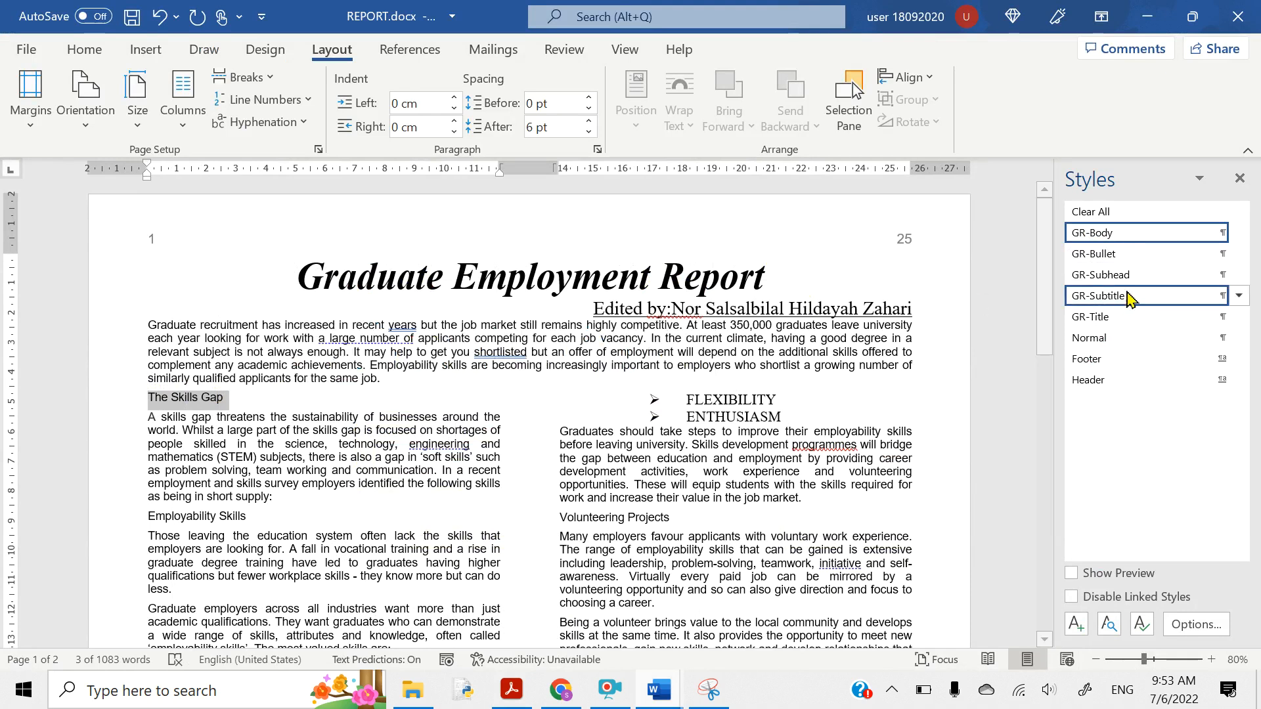
pyautogui.click(1117, 274)
pyautogui.scroll(-1, 304, 597)
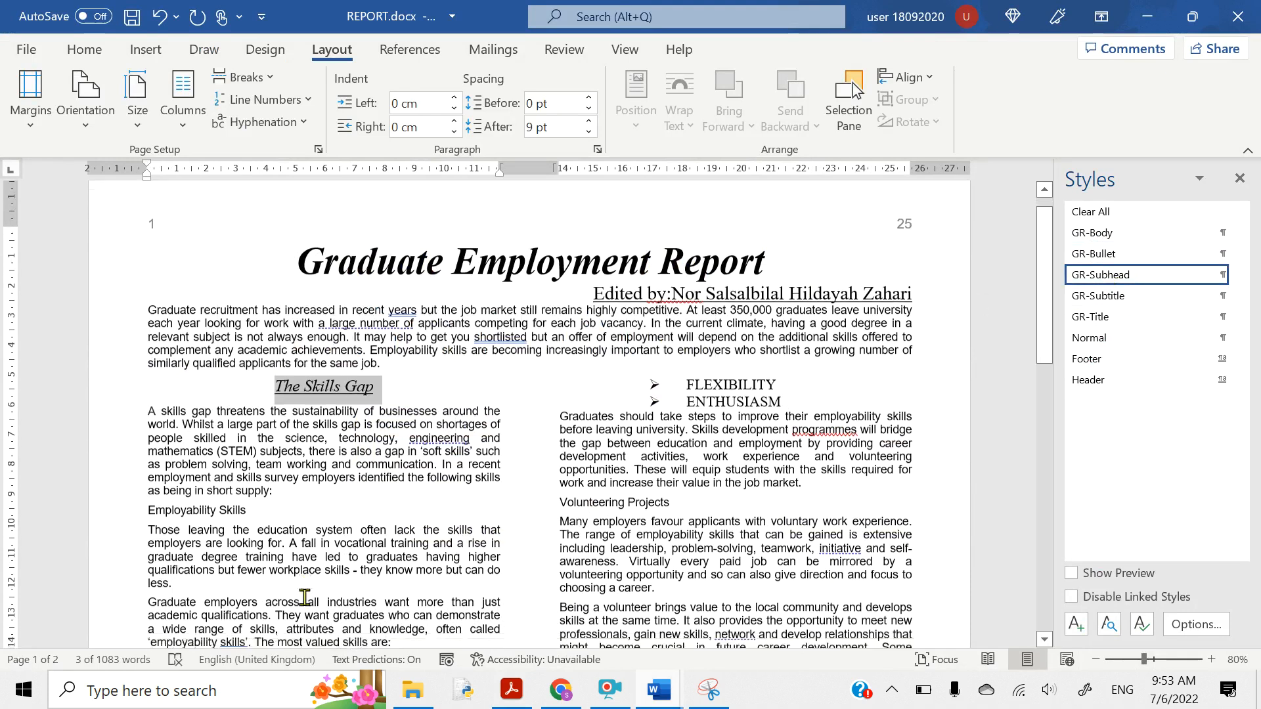
pyautogui.scroll(-1, 305, 597)
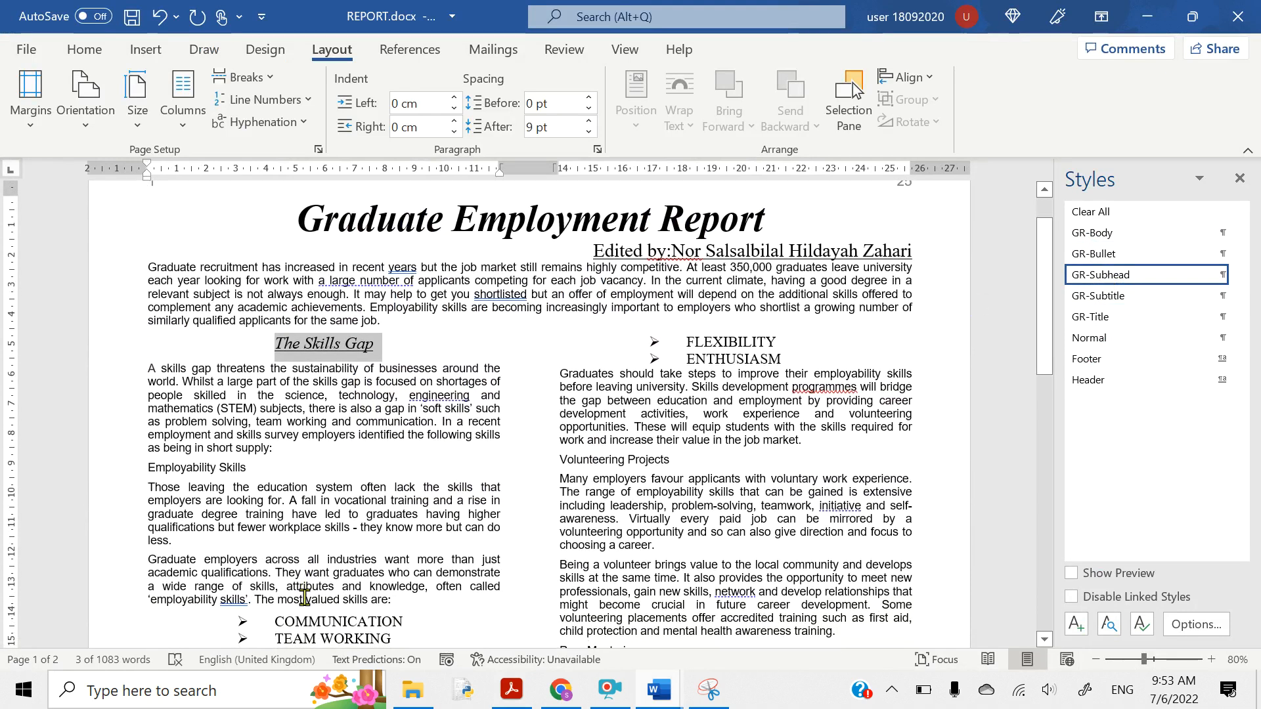
pyautogui.scroll(-3, 304, 597)
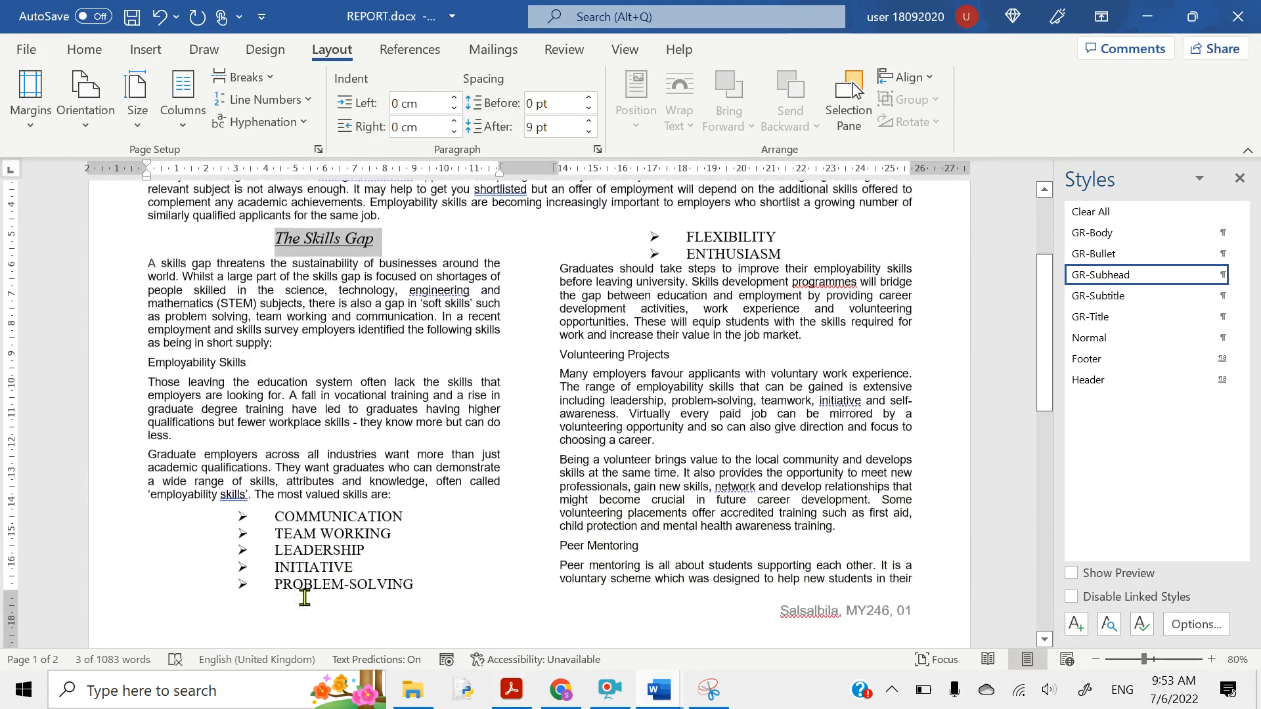
pyautogui.scroll(-2, 305, 597)
pyautogui.scroll(3, 279, 536)
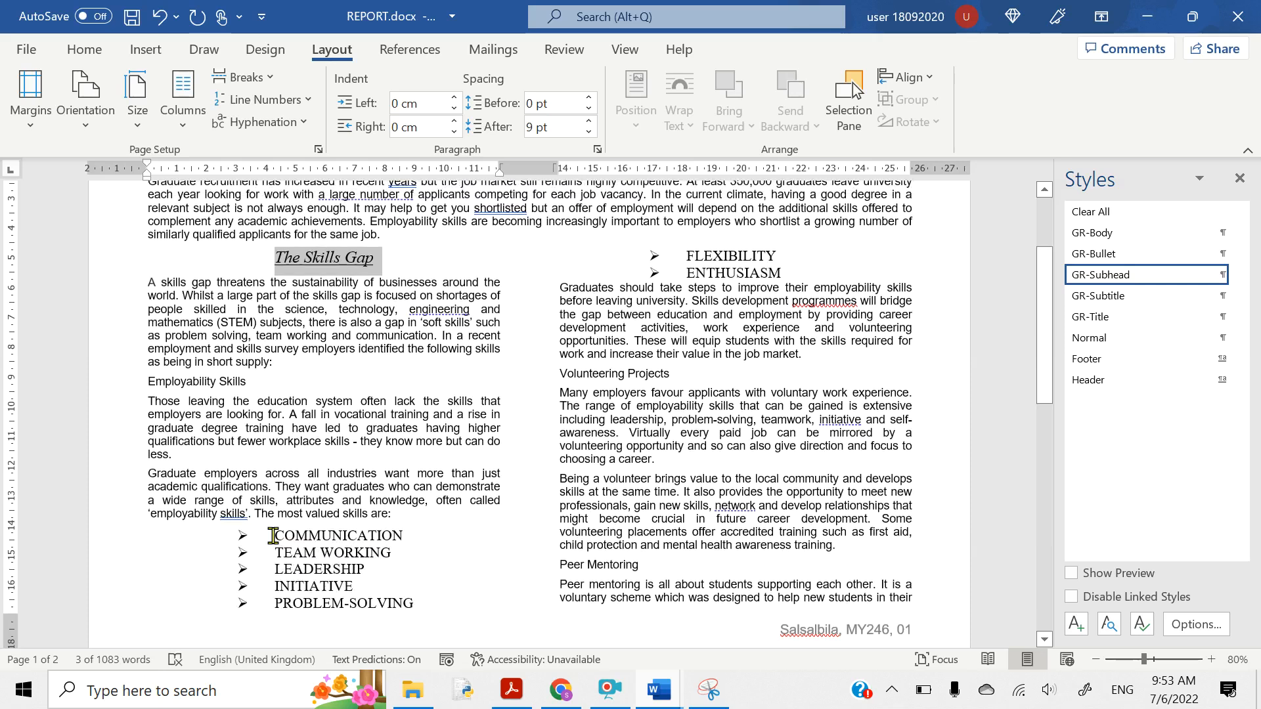
pyautogui.scroll(1, 273, 536)
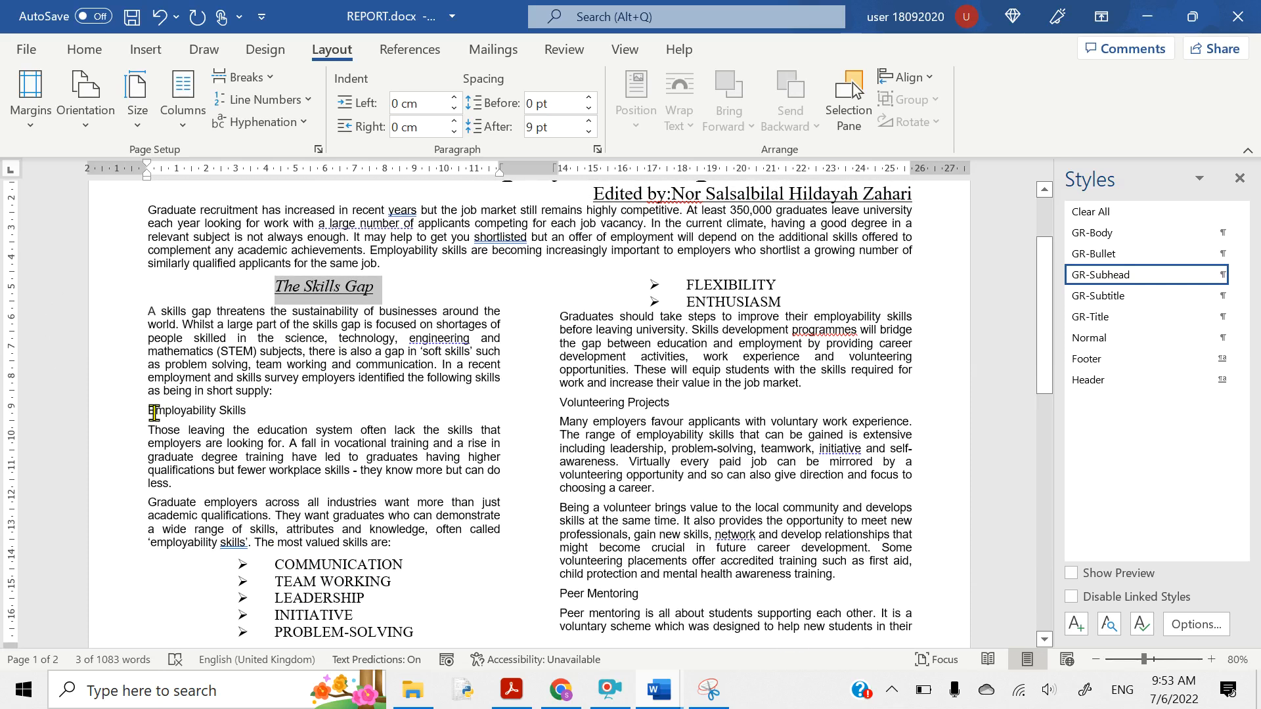
pyautogui.moveTo(148, 412); pyautogui.dragTo(249, 412)
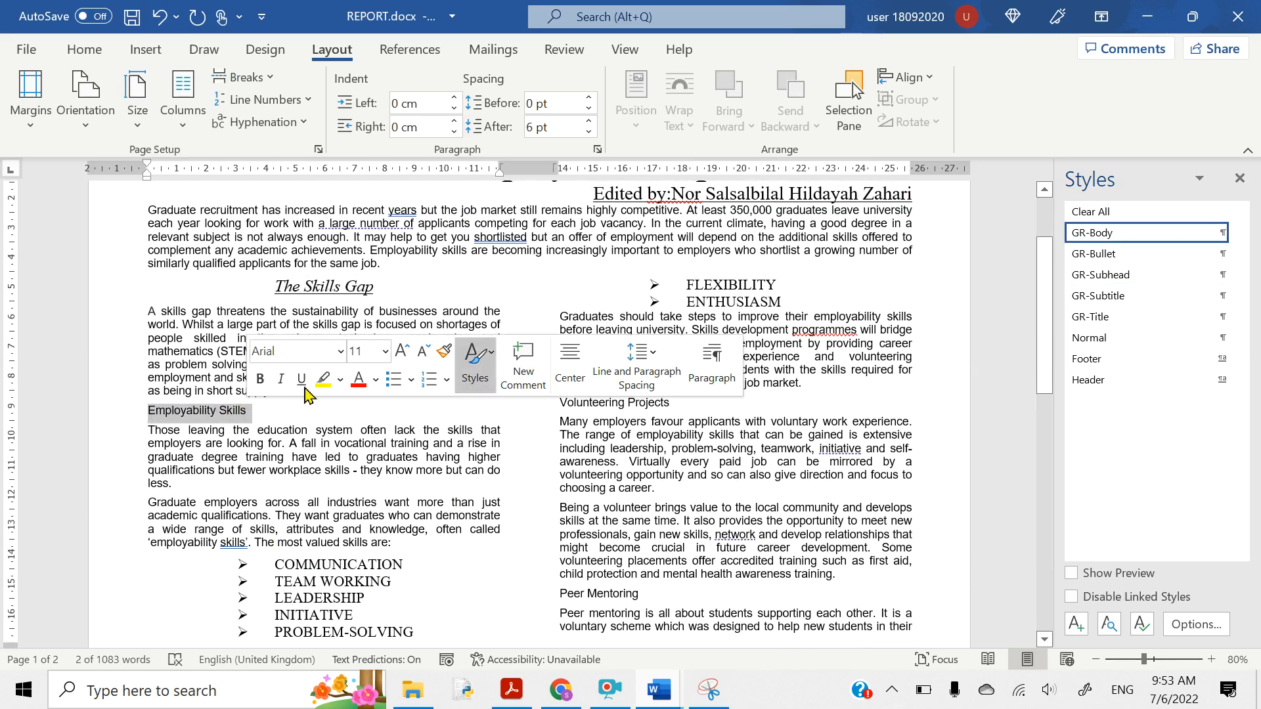
pyautogui.click(1145, 276)
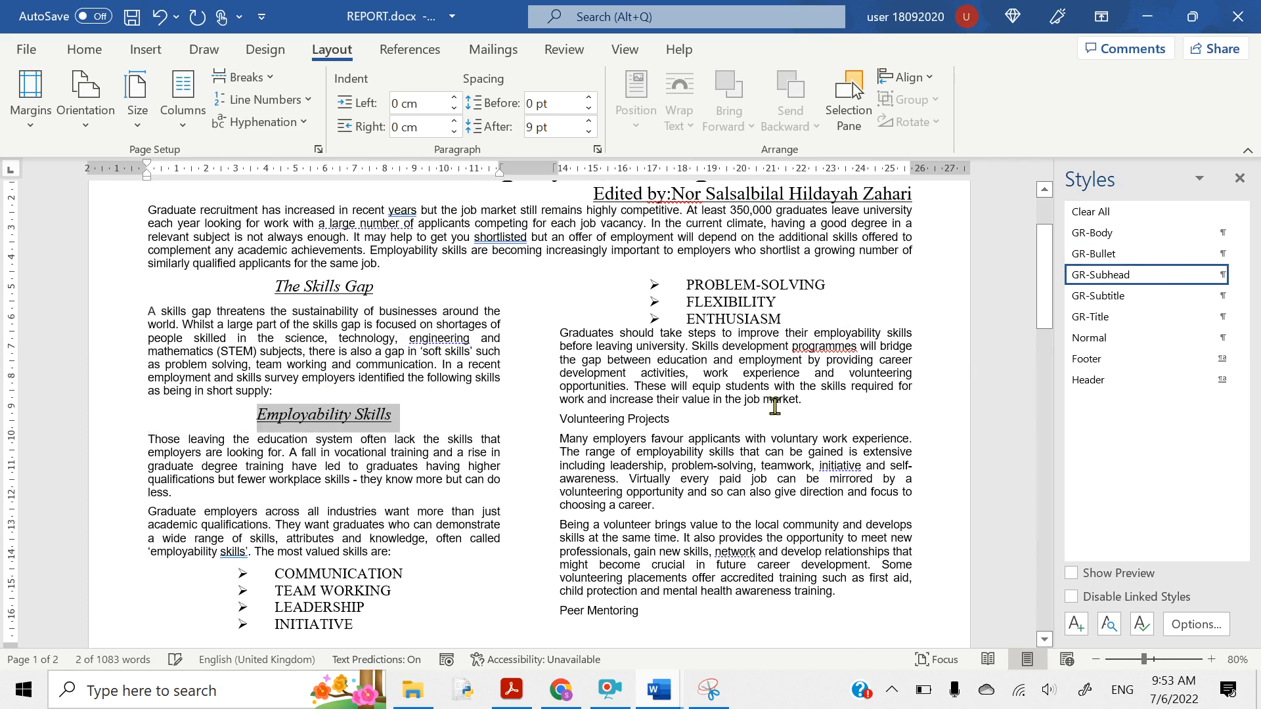
pyautogui.moveTo(559, 416); pyautogui.dragTo(676, 421)
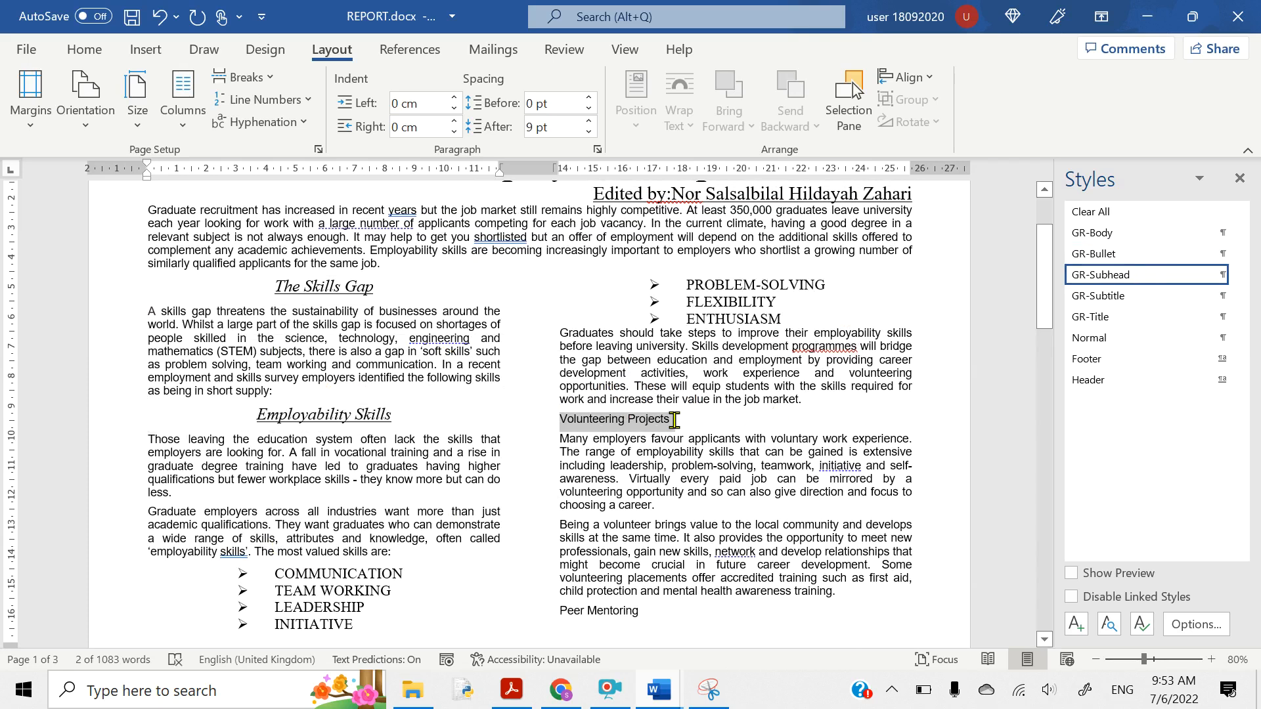
pyautogui.click(1101, 275)
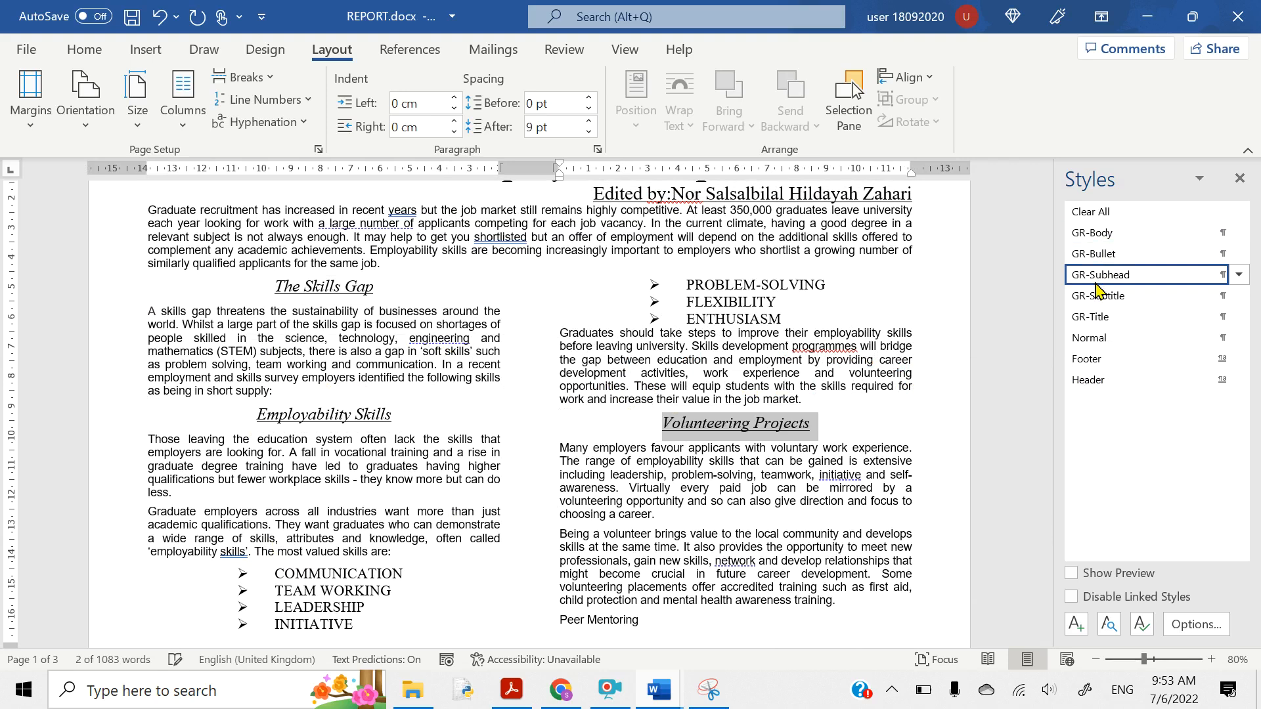
# - Apply GR-Subhead to Student Ambassadors, Digital Skills and Future Projections
pyautogui.scroll(-3, 752, 519)
pyautogui.scroll(-7, 753, 519)
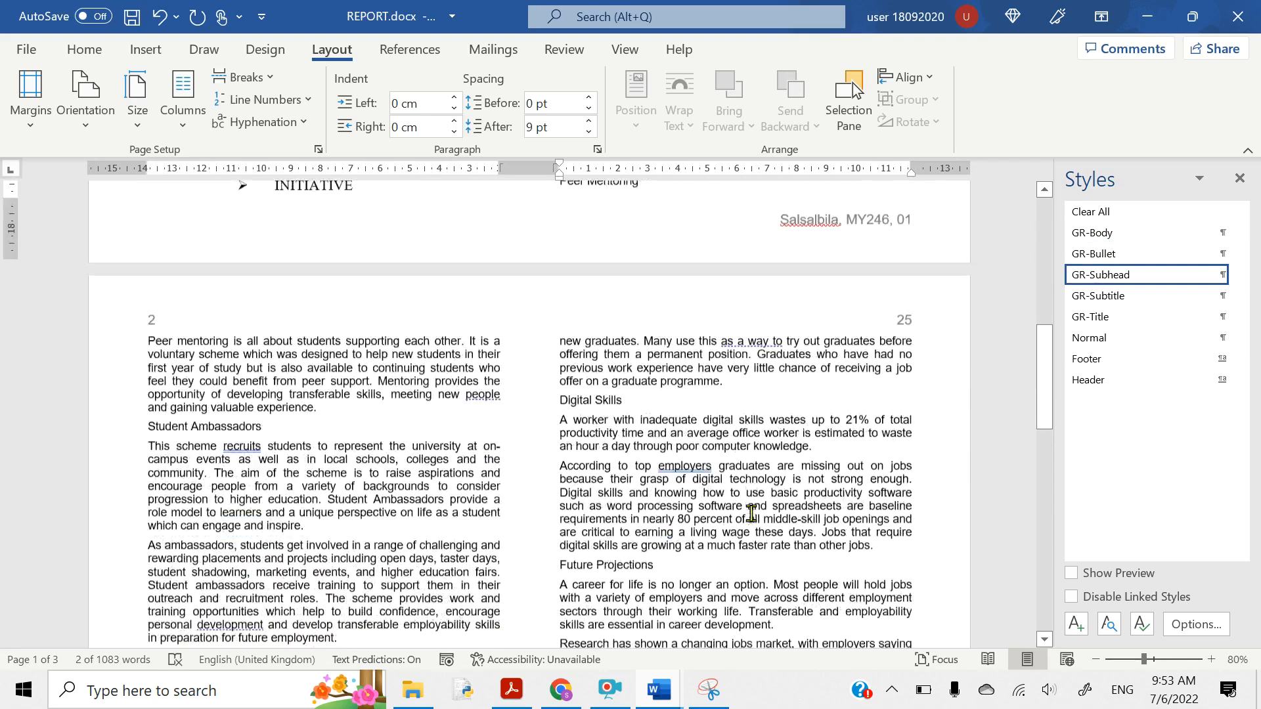
pyautogui.moveTo(149, 417); pyautogui.dragTo(266, 421)
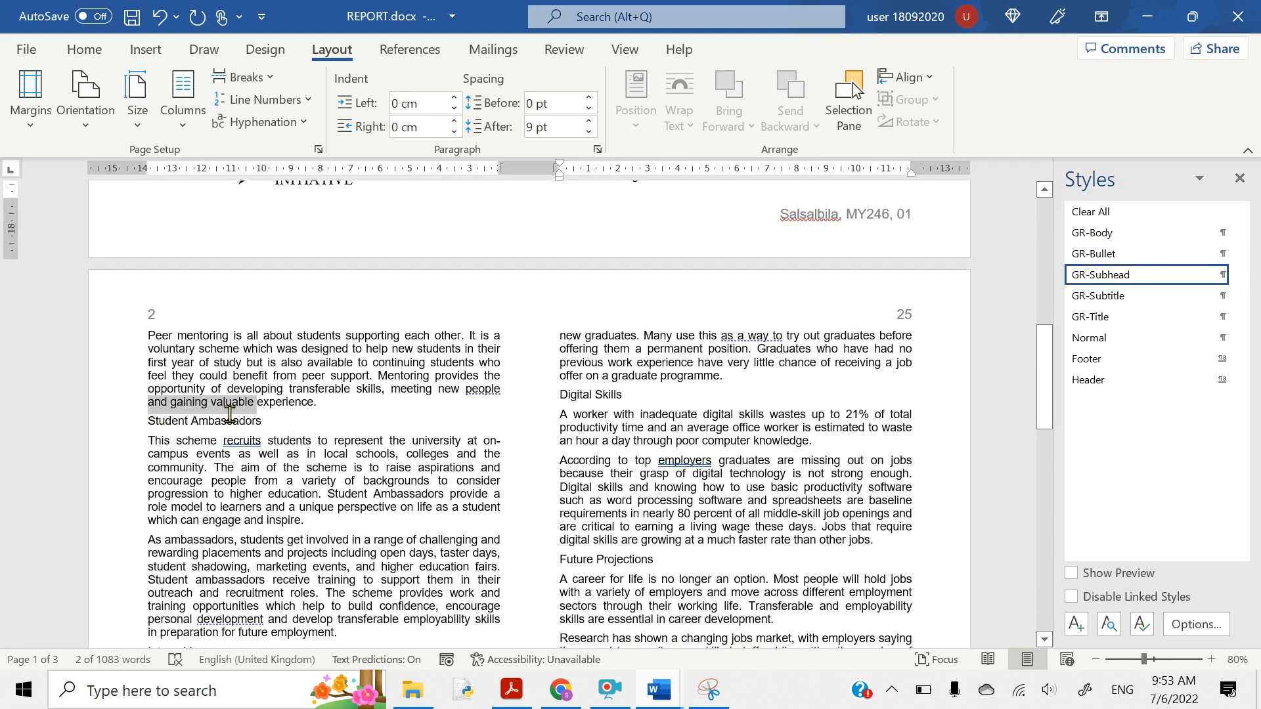
pyautogui.click(148, 420)
pyautogui.moveTo(147, 420); pyautogui.dragTo(266, 421)
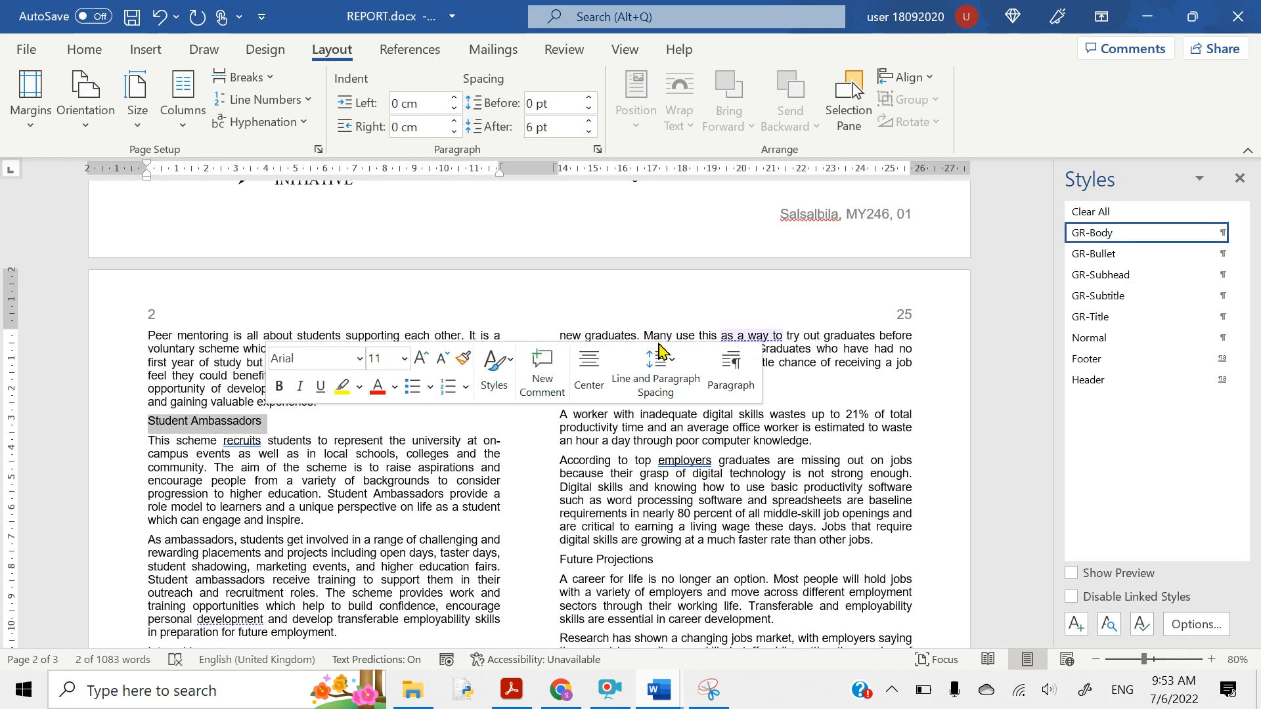
pyautogui.click(1096, 276)
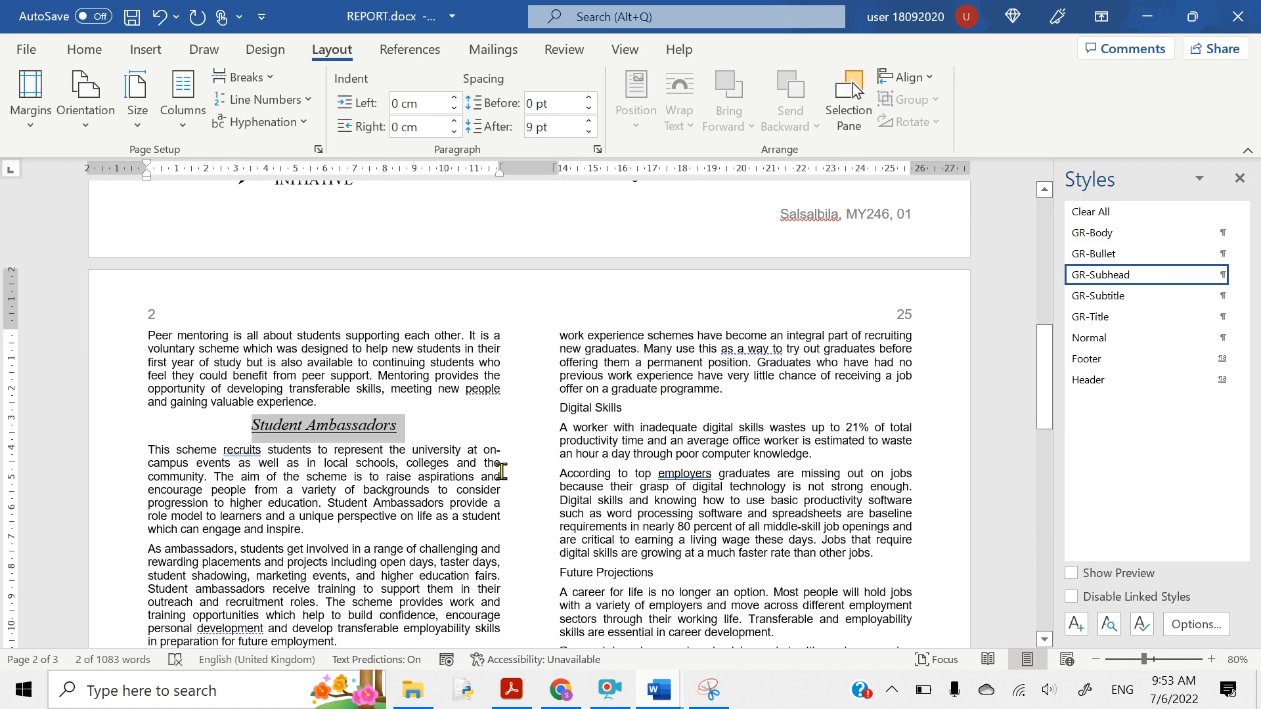
pyautogui.moveTo(561, 407); pyautogui.dragTo(628, 408)
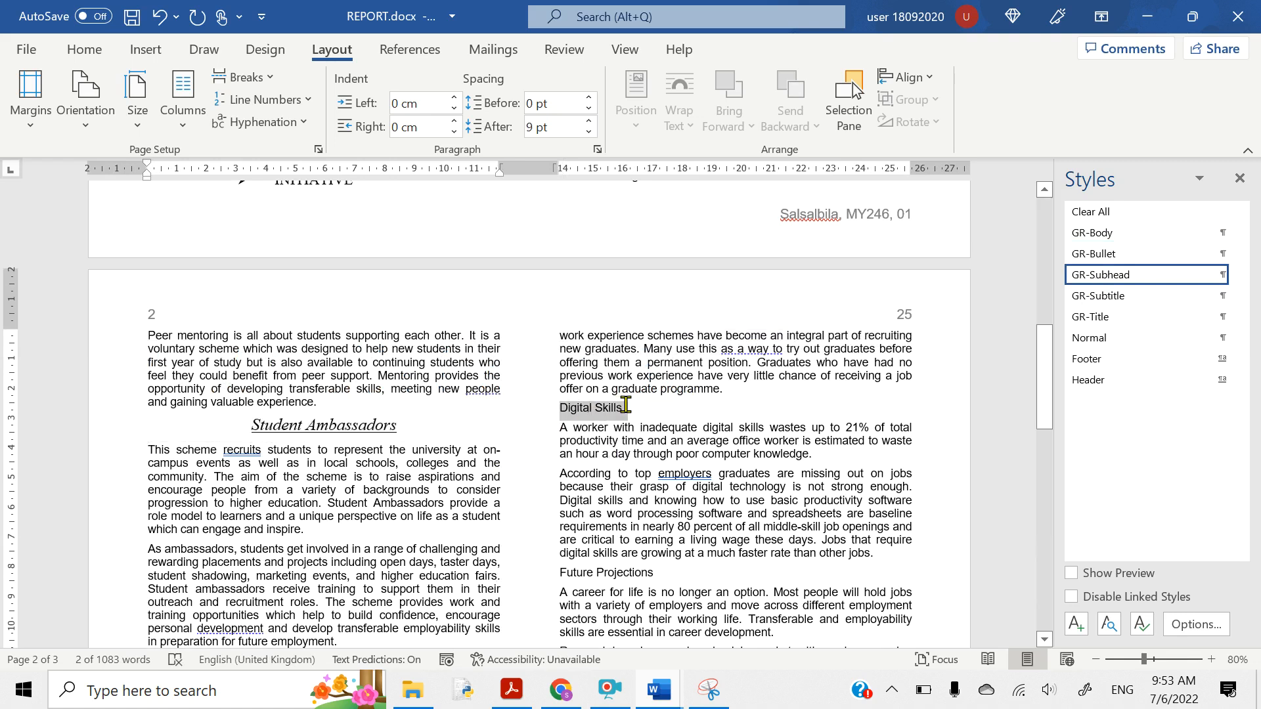
pyautogui.click(1087, 276)
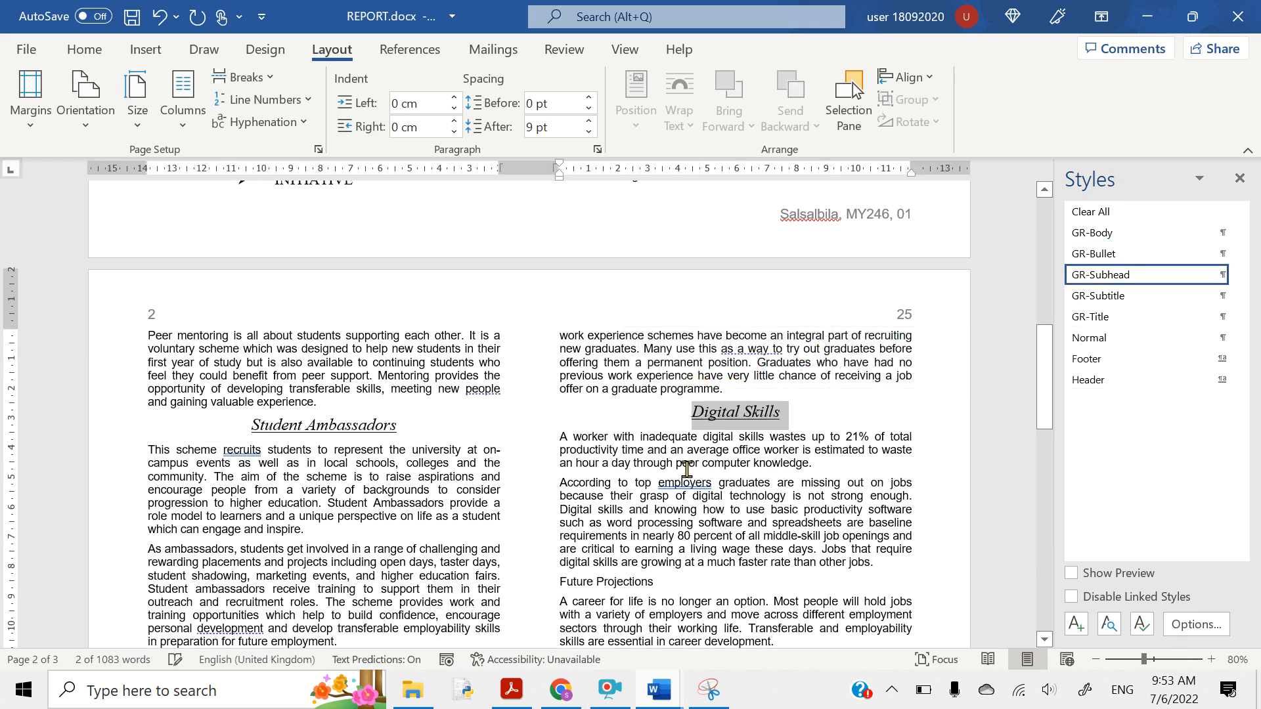
pyautogui.scroll(-3, 677, 486)
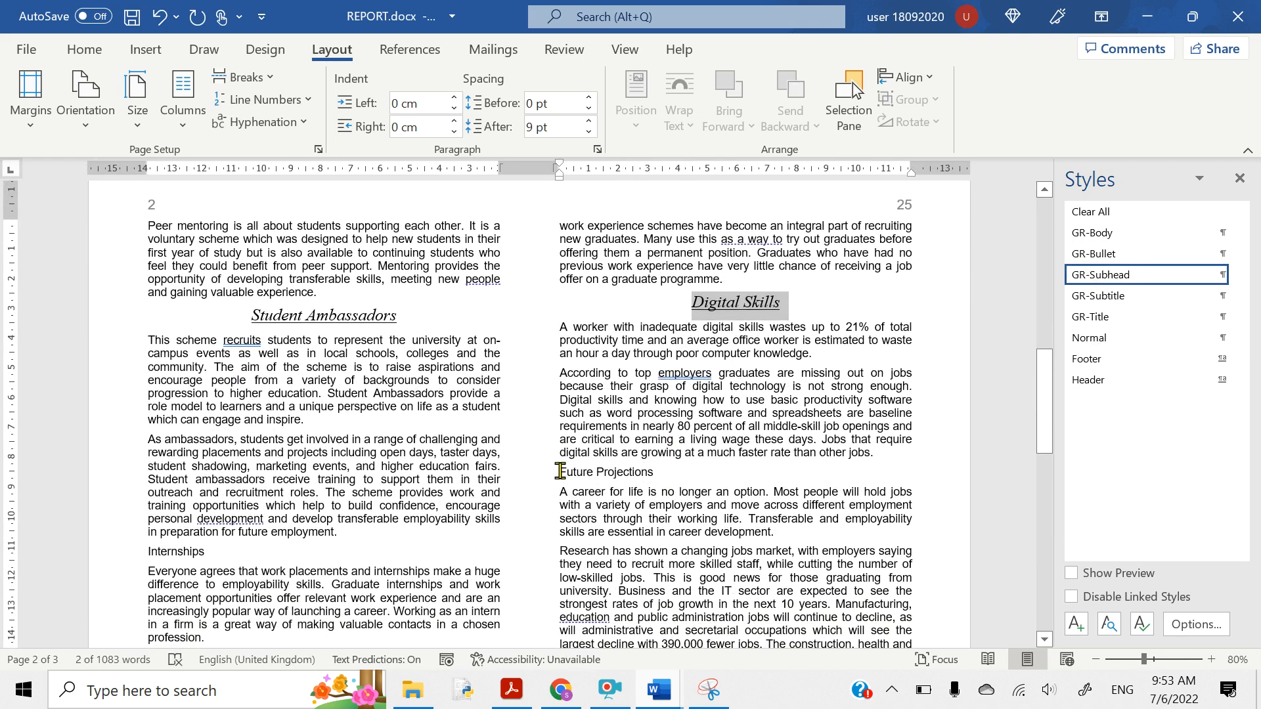
pyautogui.moveTo(560, 471); pyautogui.dragTo(658, 473)
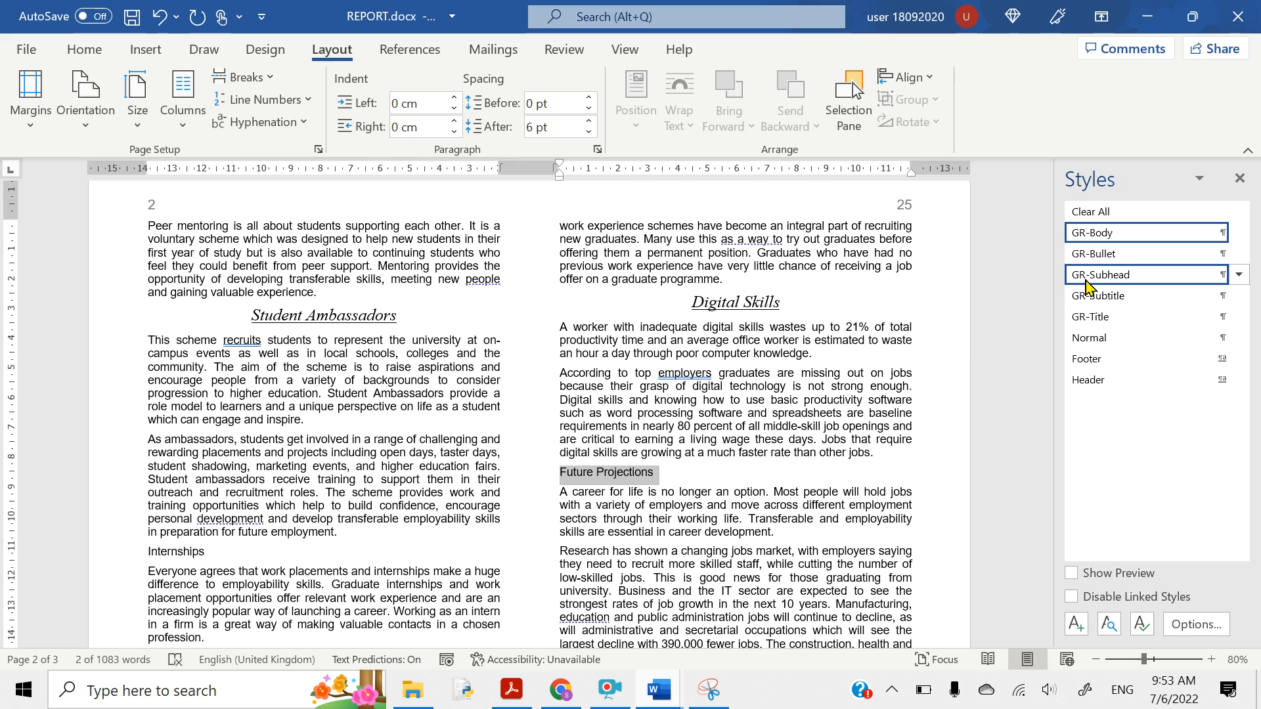
pyautogui.click(1087, 276)
# - Apply GR-Subhead to the Internships and Peer Mentoring headings
pyautogui.scroll(-4, 143, 408)
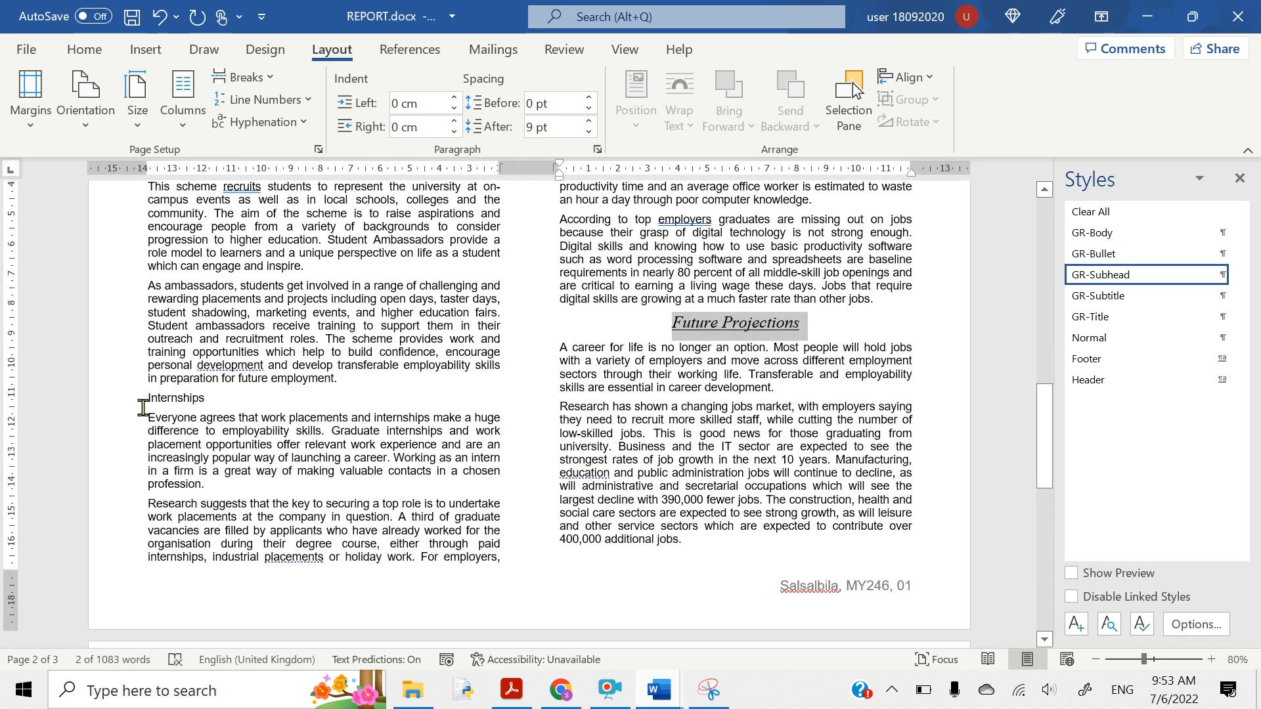
pyautogui.moveTo(147, 398); pyautogui.dragTo(208, 399)
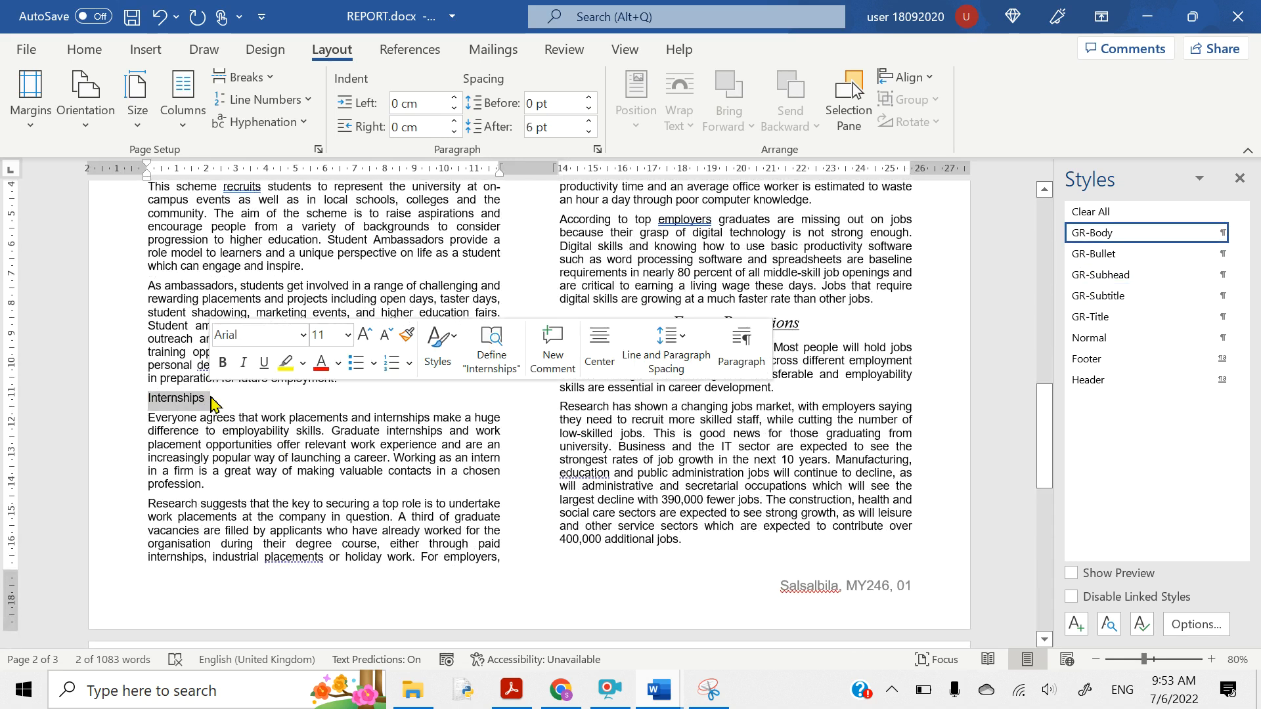
pyautogui.click(1101, 276)
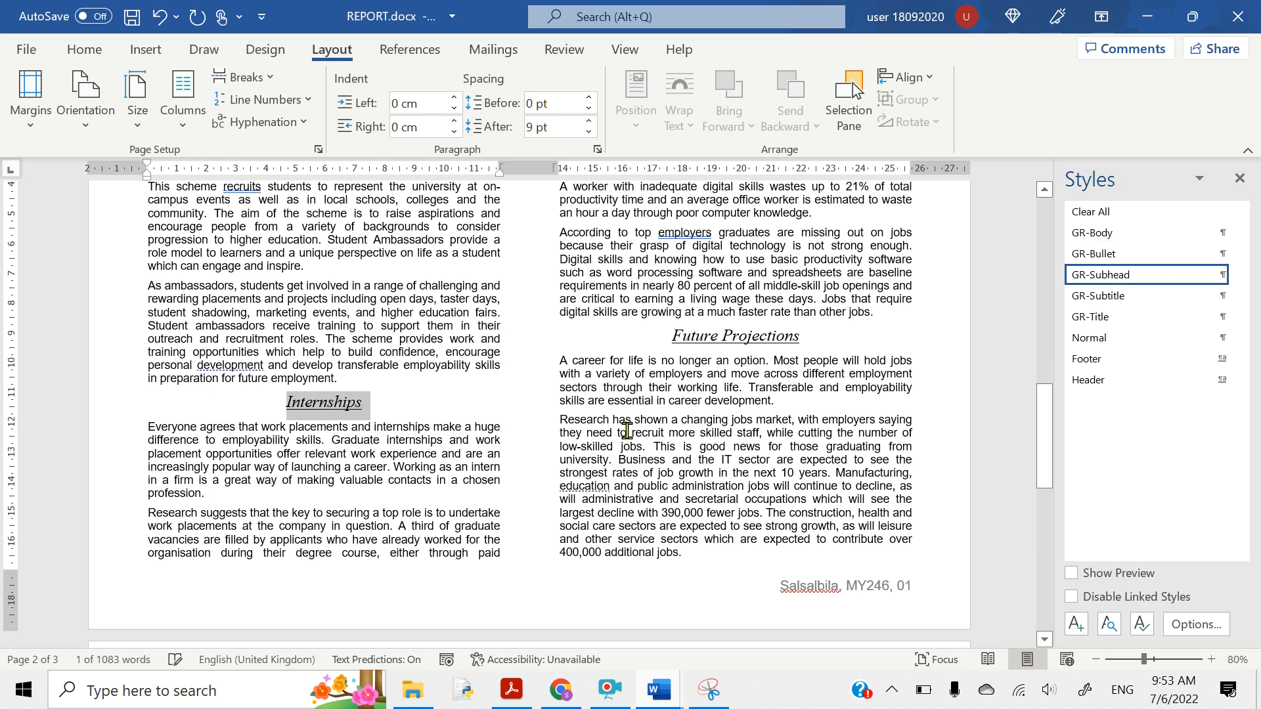
pyautogui.scroll(-4, 627, 431)
pyautogui.scroll(3, 627, 431)
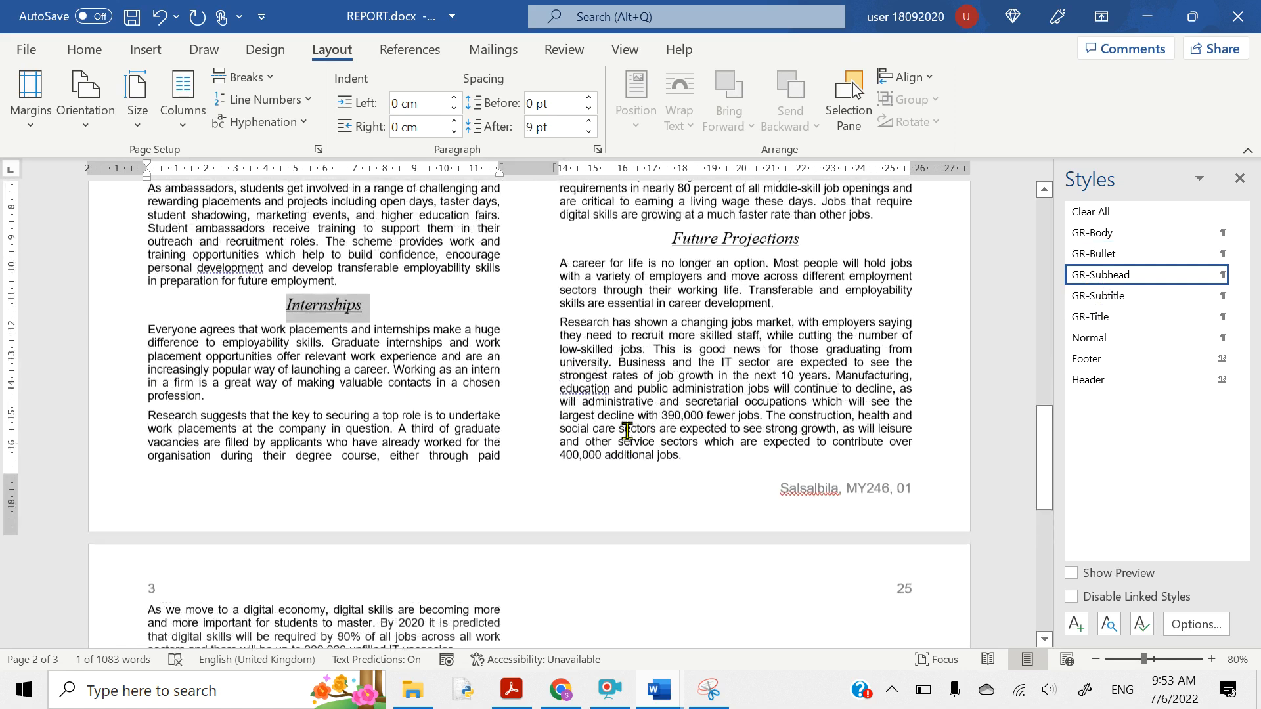
pyautogui.scroll(-4, 628, 430)
pyautogui.scroll(7, 627, 430)
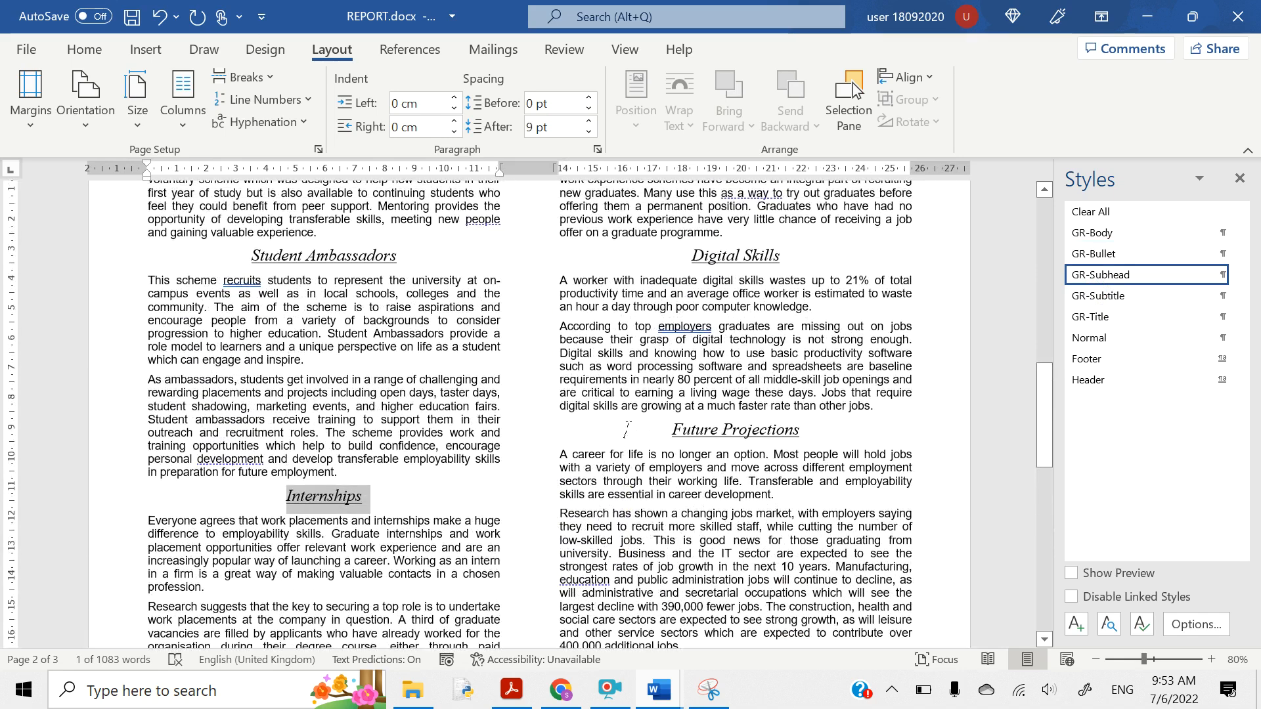
pyautogui.scroll(5, 627, 430)
pyautogui.scroll(4, 628, 431)
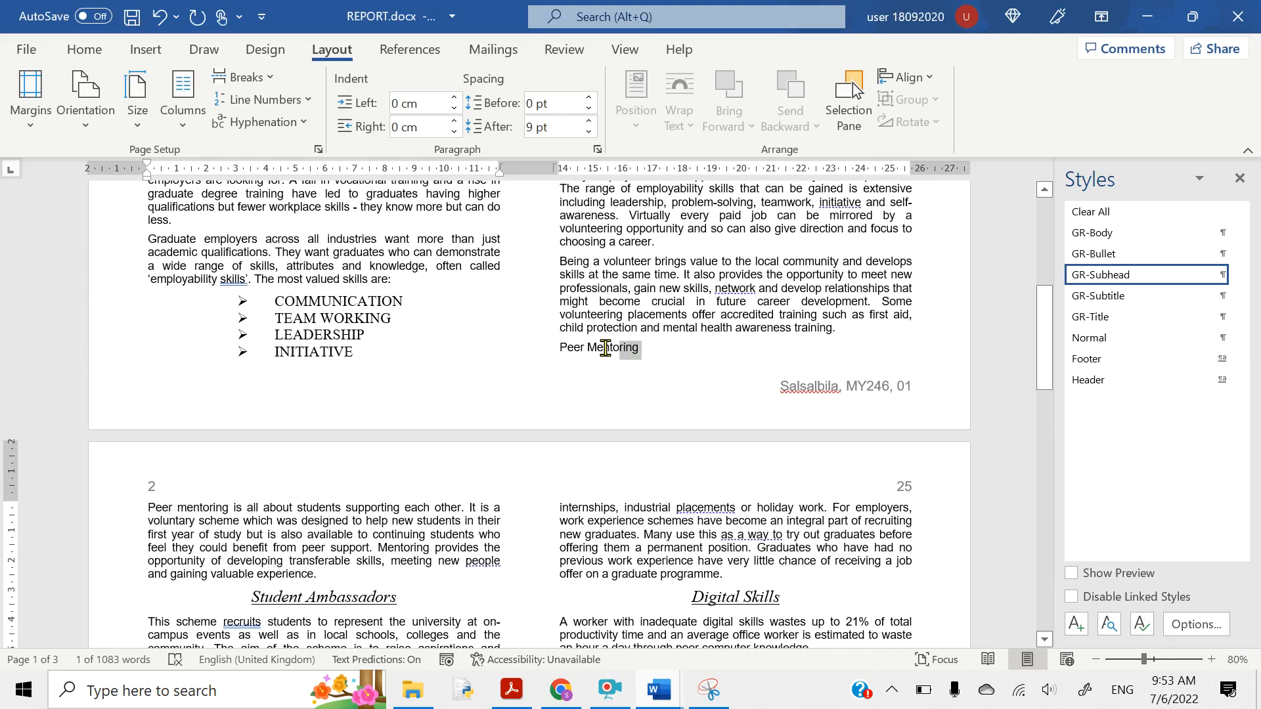
pyautogui.click(1092, 276)
pyautogui.scroll(10, 803, 360)
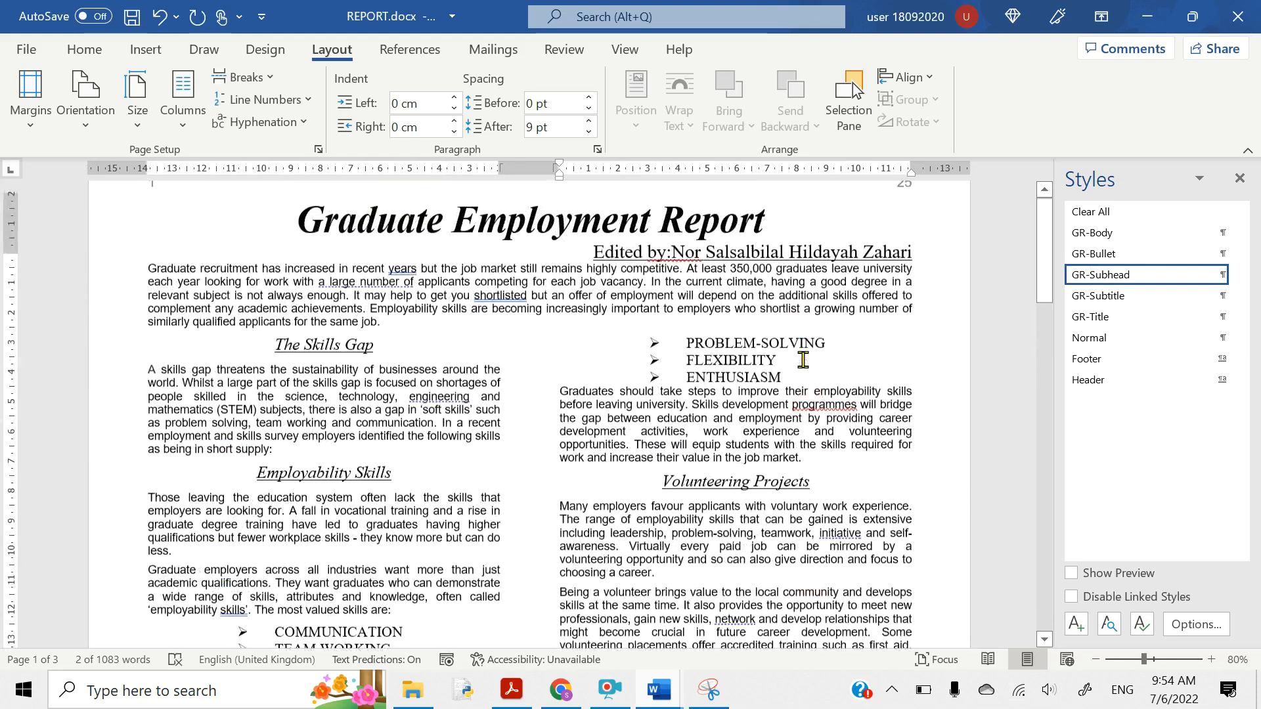
pyautogui.scroll(-10, 803, 360)
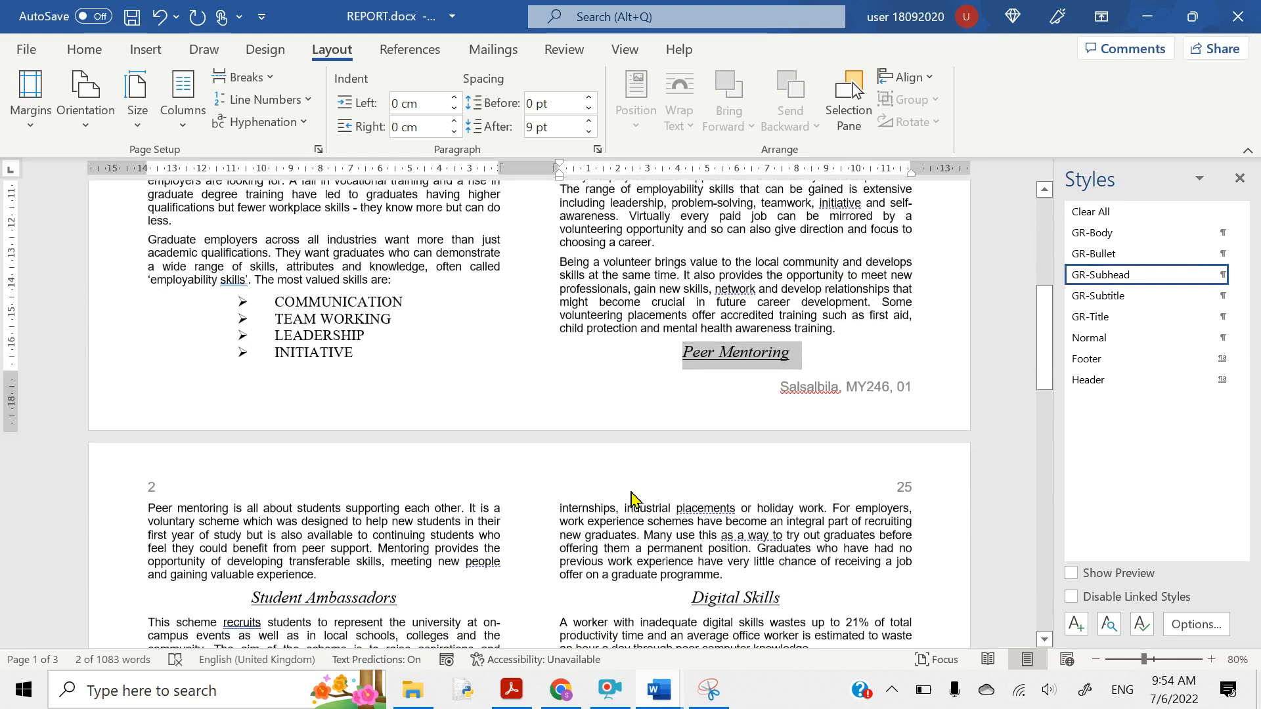
# - Highlight 'J218SKILLS.csv' and 'vertical bar chart' in question 11
pyautogui.moveTo(511, 690)
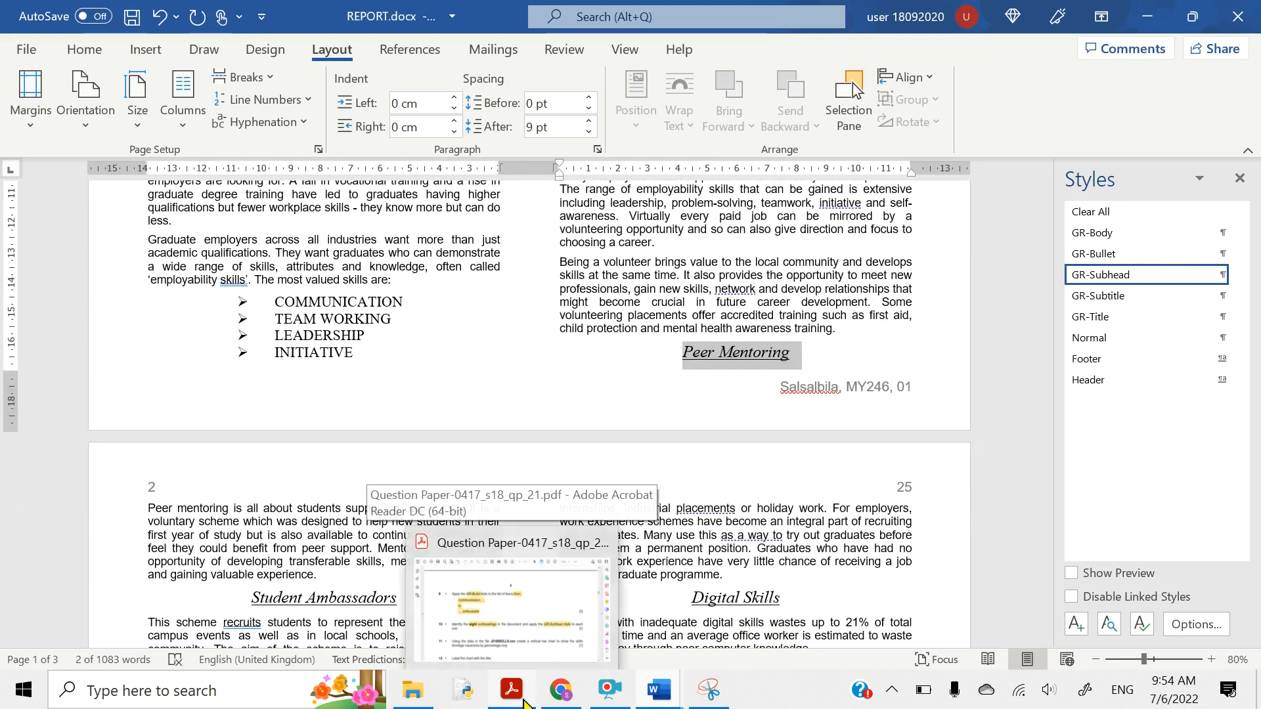
pyautogui.click(511, 624)
pyautogui.scroll(-5, 427, 509)
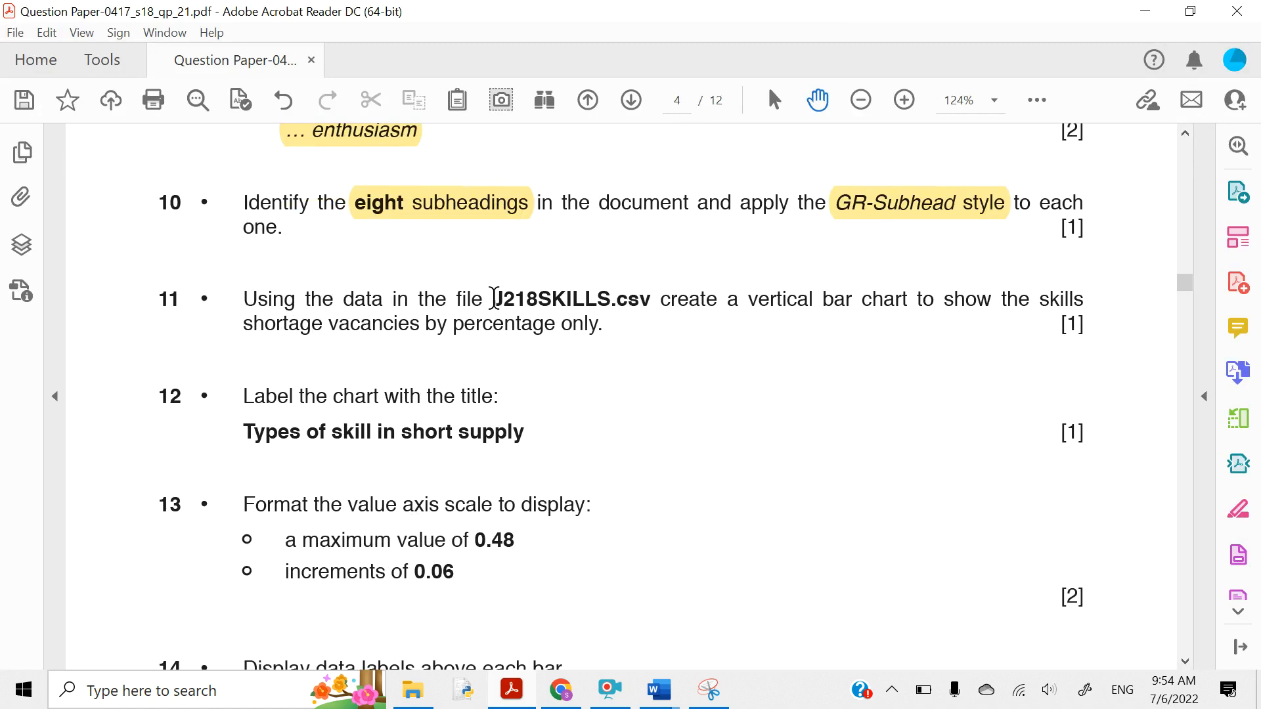
pyautogui.moveTo(494, 299); pyautogui.dragTo(650, 309)
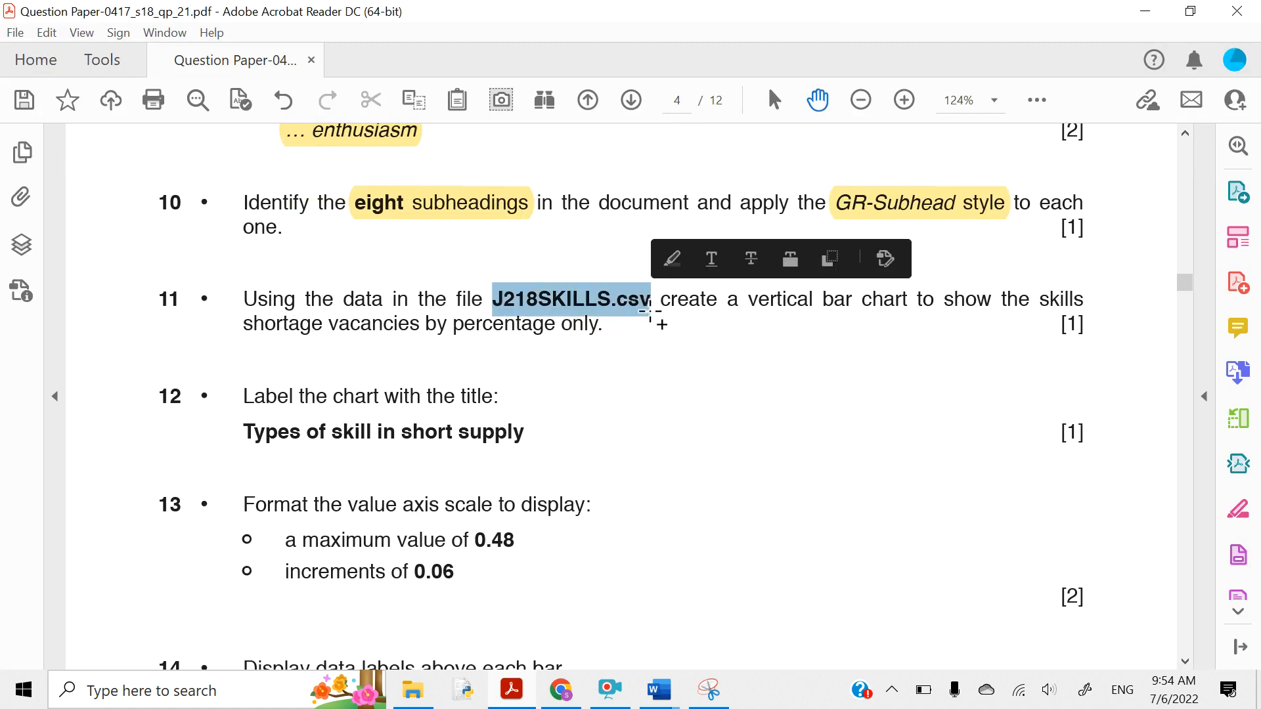
pyautogui.click(671, 264)
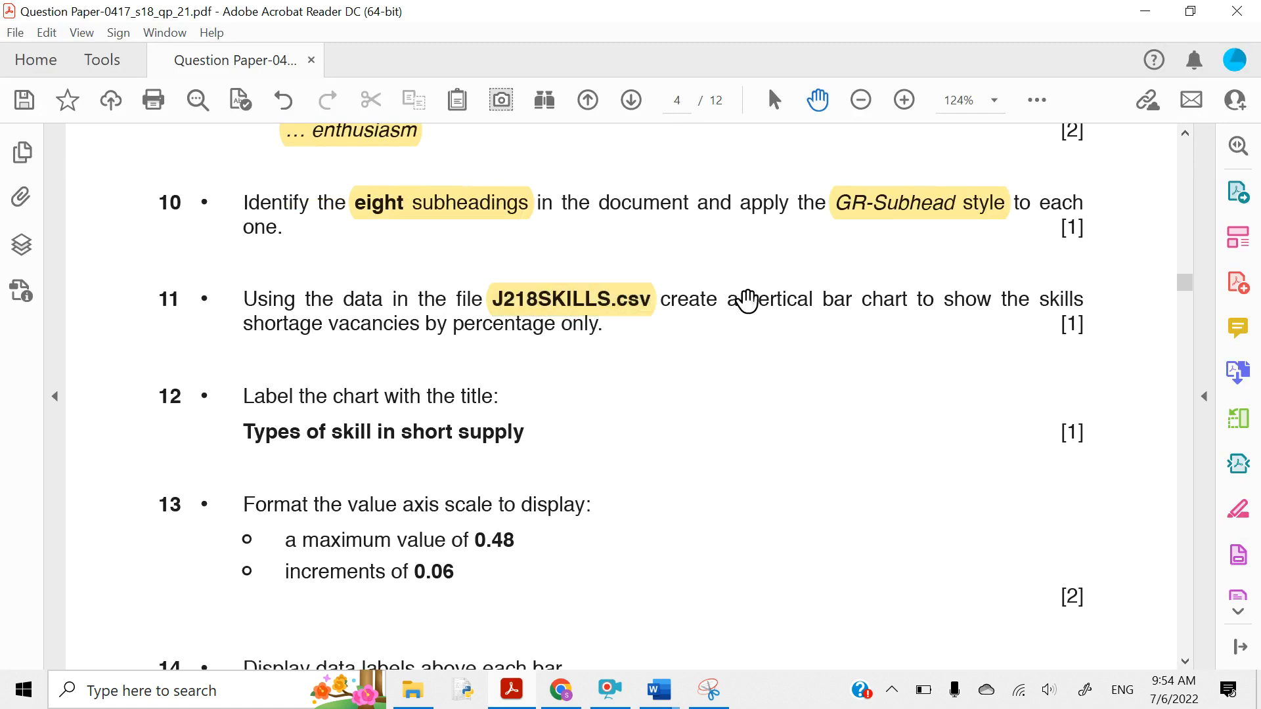
pyautogui.moveTo(751, 304); pyautogui.dragTo(869, 304)
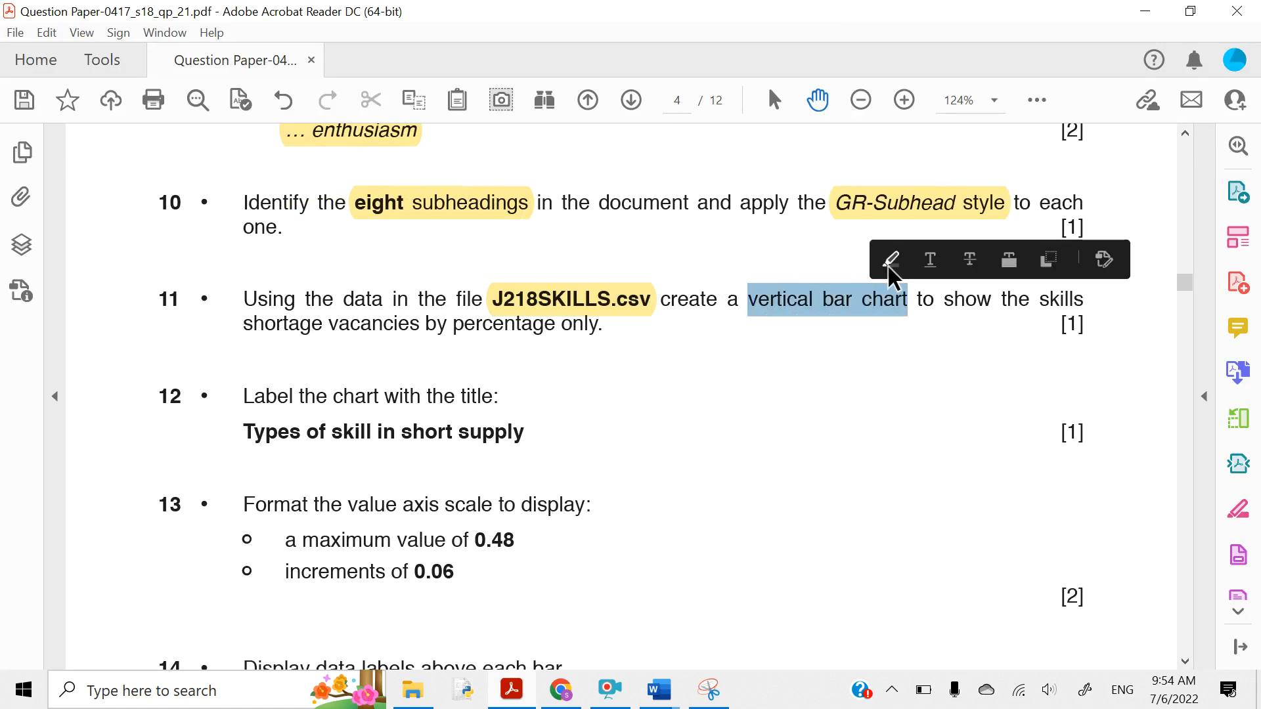
pyautogui.click(890, 261)
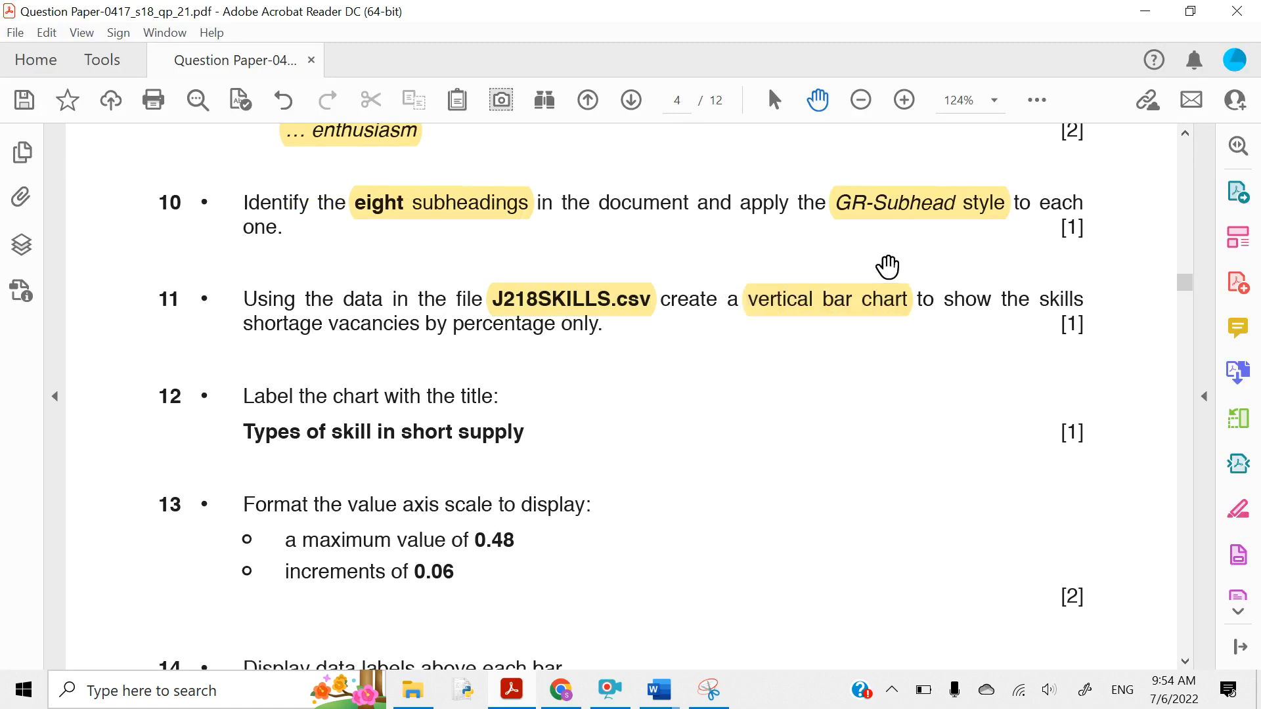
# - Highlight the phrase 'skills shortage vacancies by percentage only.' in question 11
pyautogui.doubleClick(1045, 302)
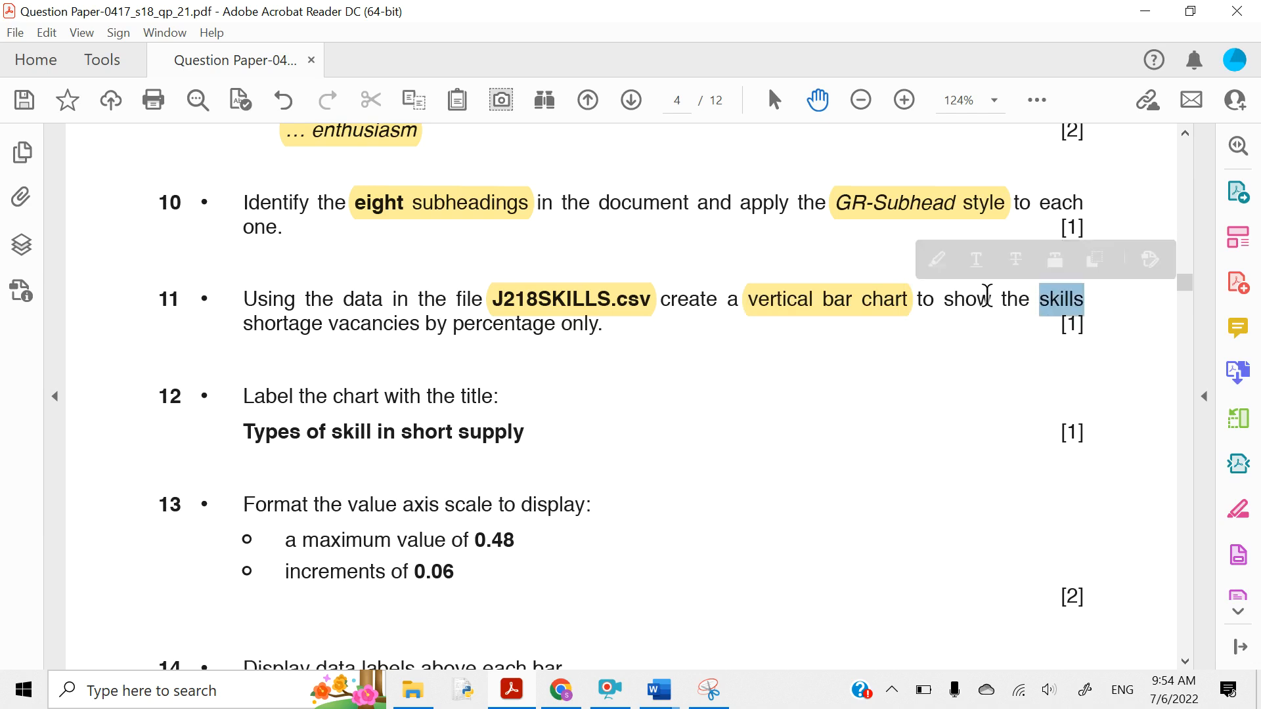
pyautogui.click(1035, 301)
pyautogui.moveTo(1041, 302); pyautogui.dragTo(594, 335)
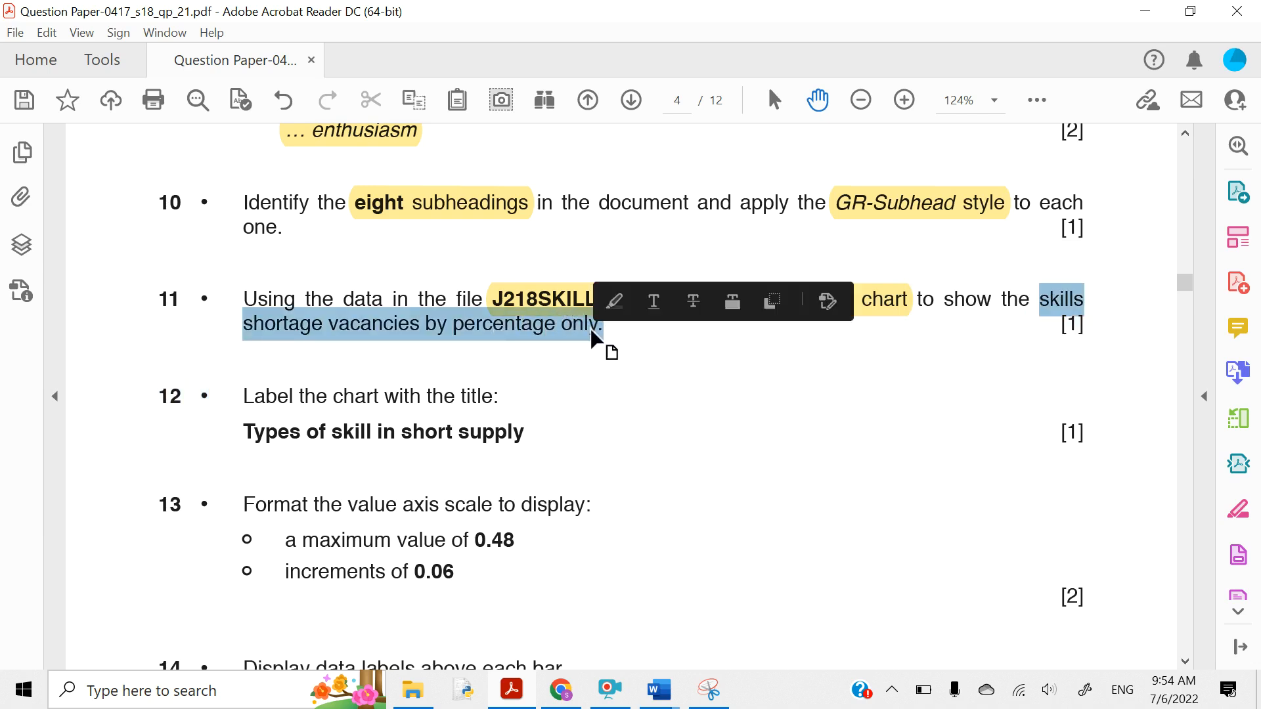
pyautogui.click(615, 302)
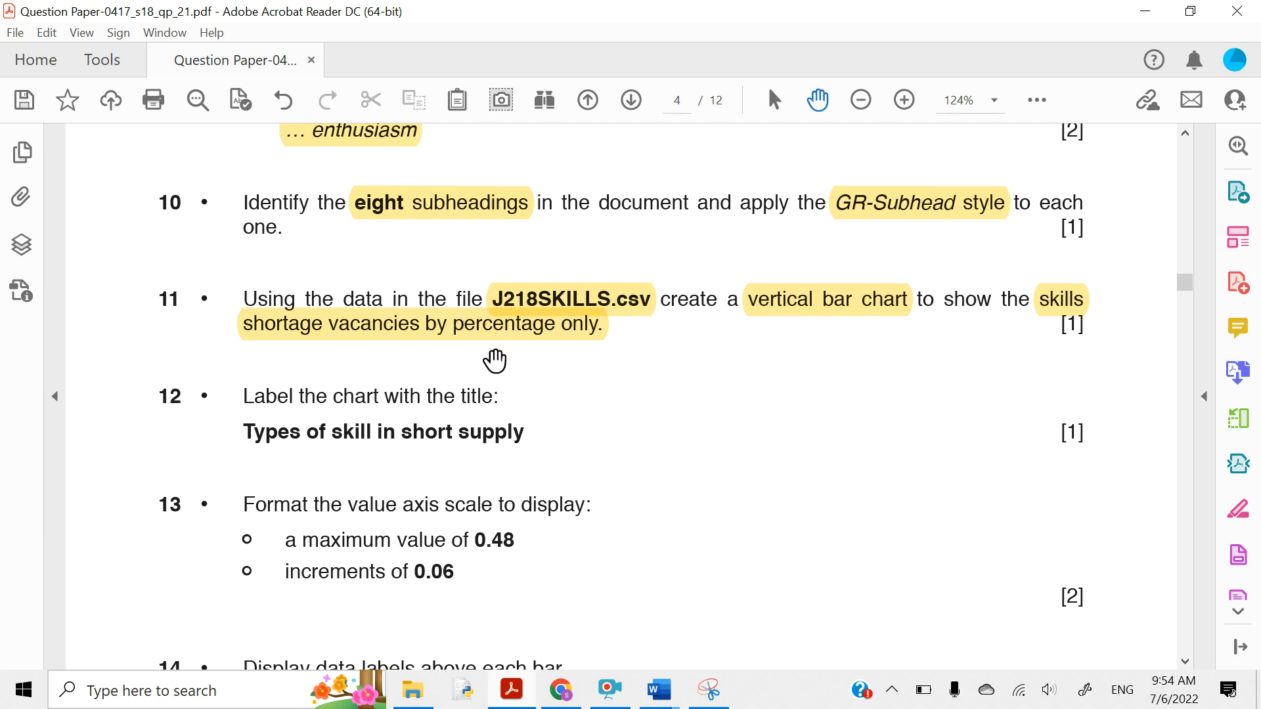
# - Open J218SKILLS.csv from the source files folder in File Explorer
pyautogui.click(413, 689)
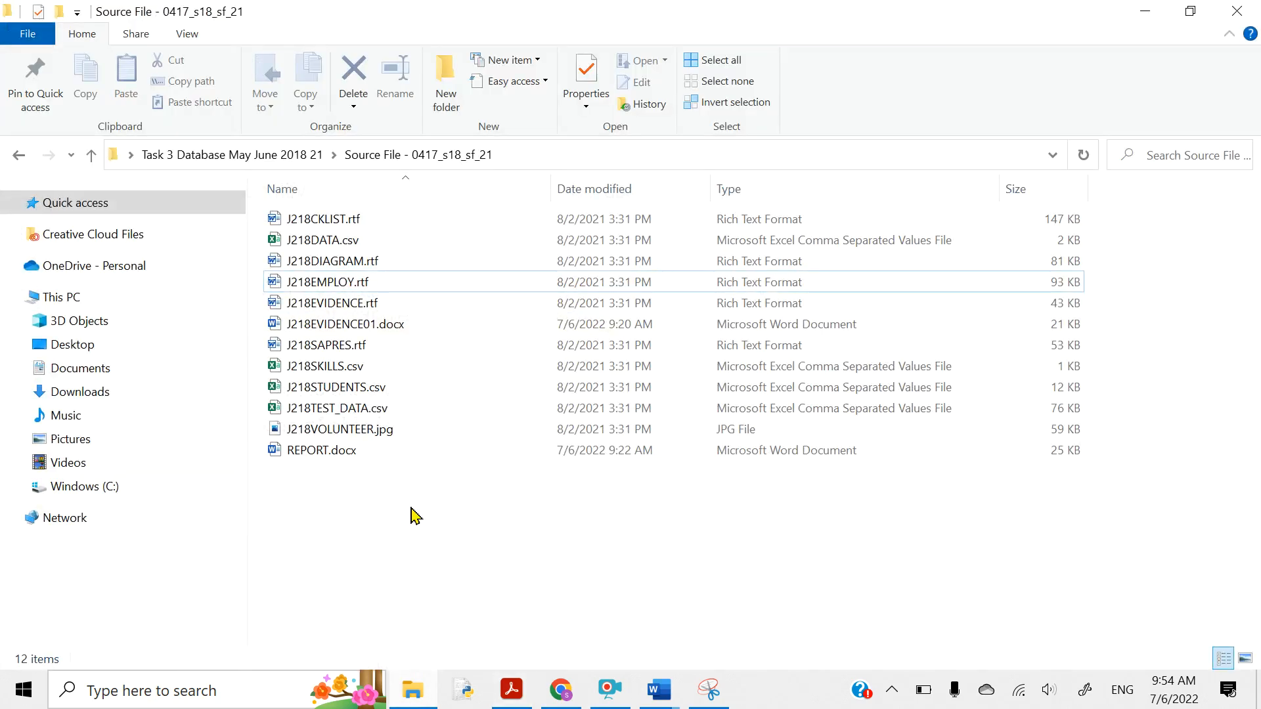
pyautogui.doubleClick(312, 368)
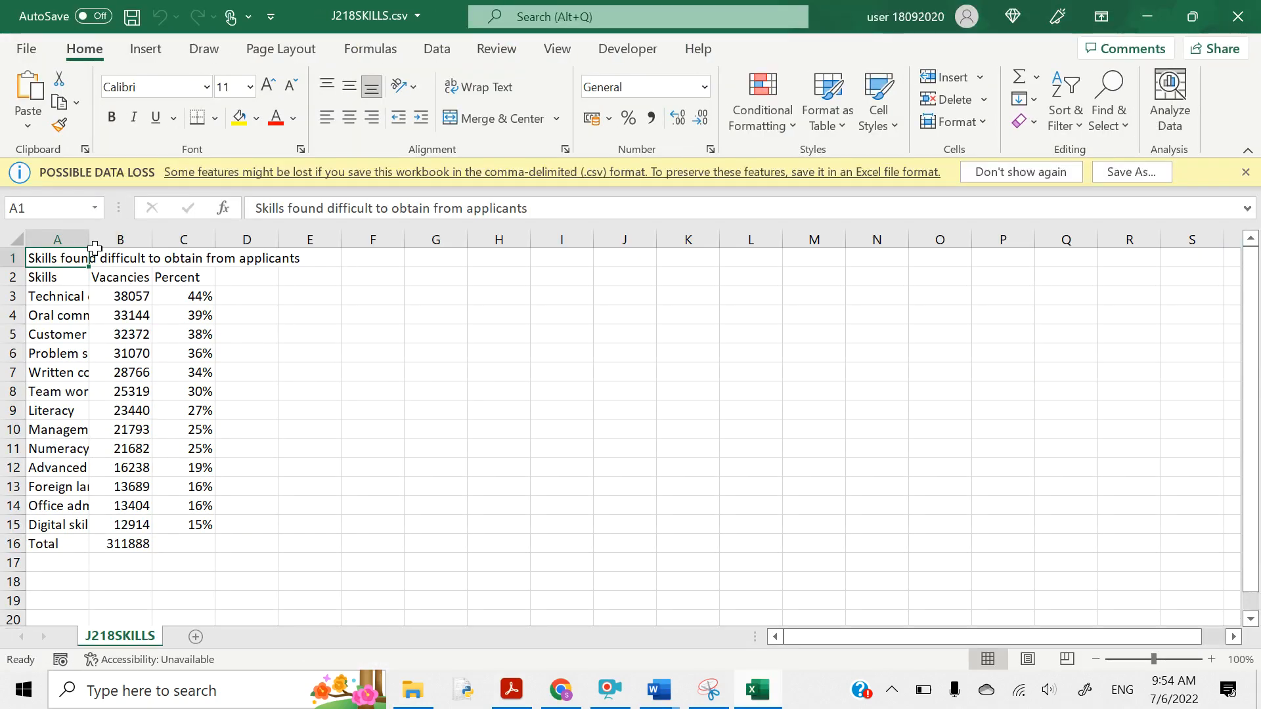
# - AutoFit columns A, B and C to their contents
pyautogui.doubleClick(92, 245)
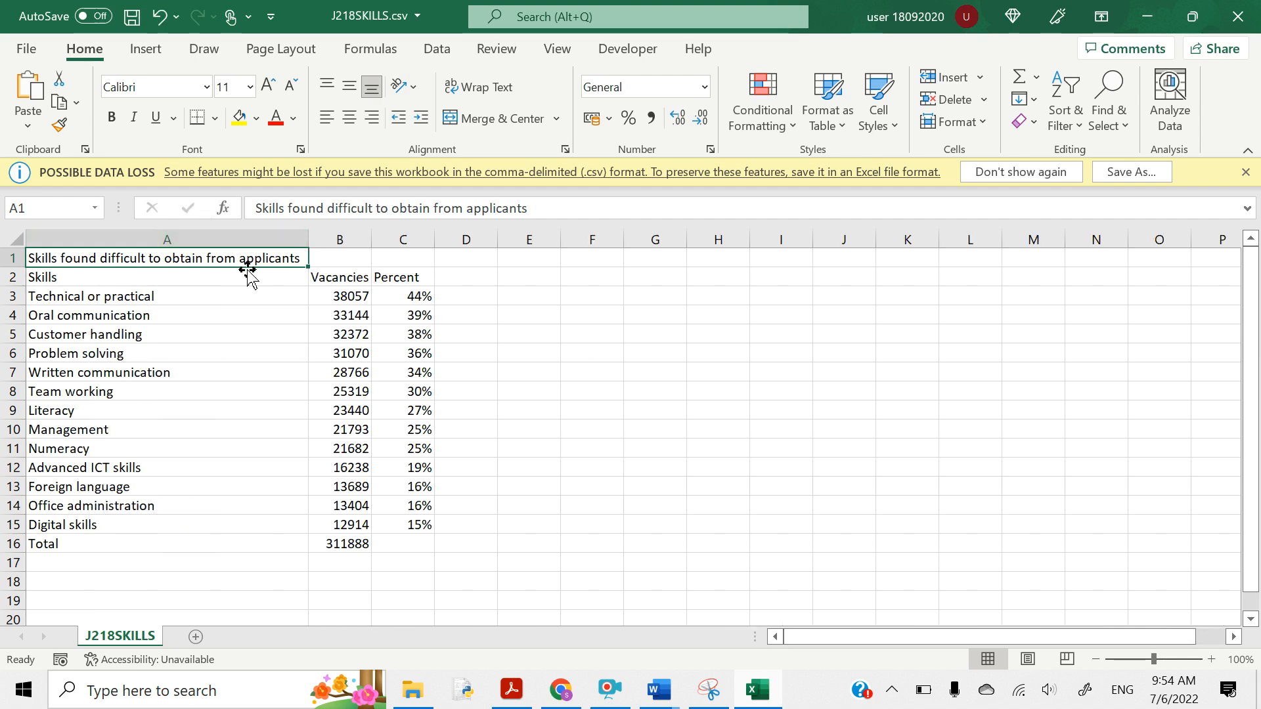
pyautogui.doubleClick(372, 238)
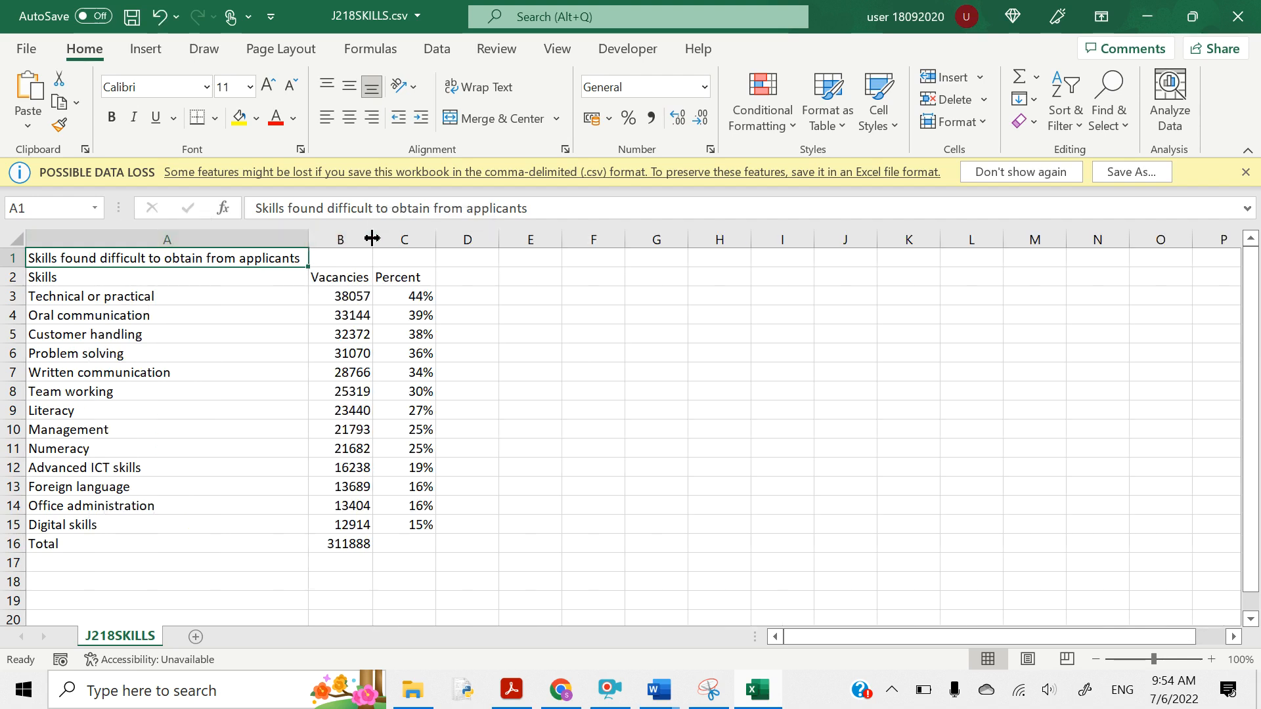
pyautogui.doubleClick(434, 240)
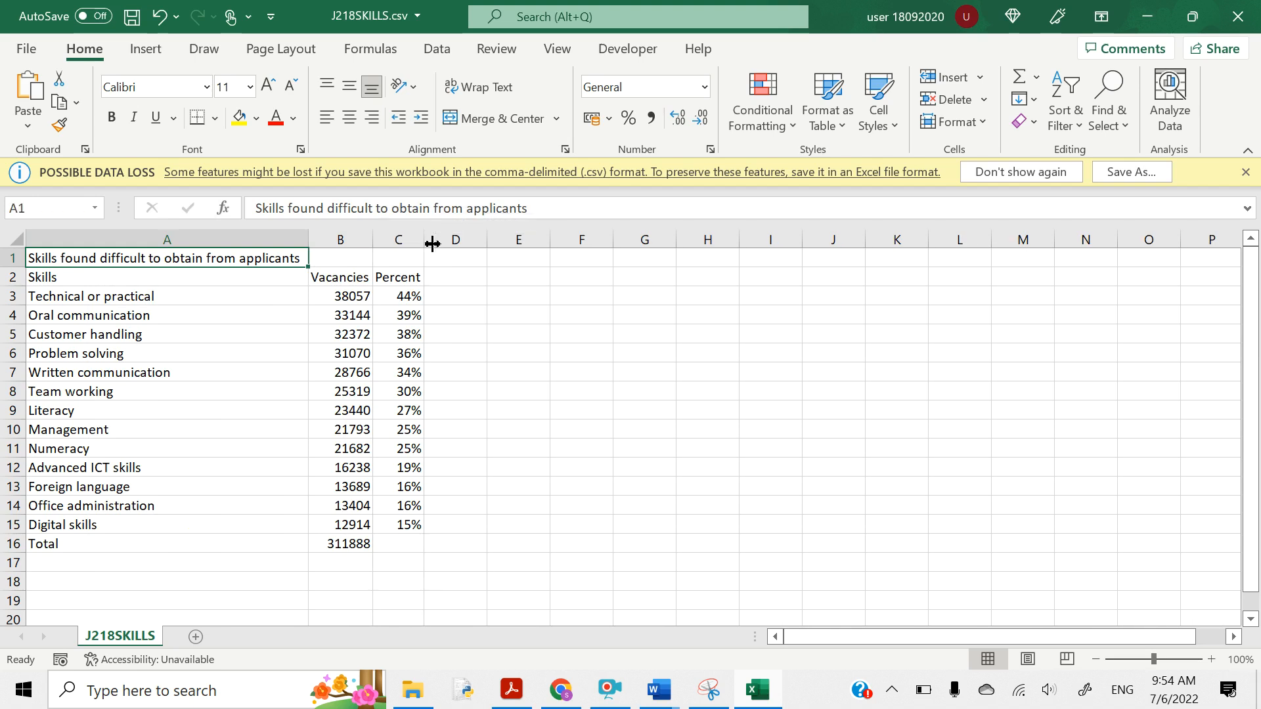
# - Select the skill names A2:A15 together with the Percent values C2:C15
pyautogui.click(576, 357)
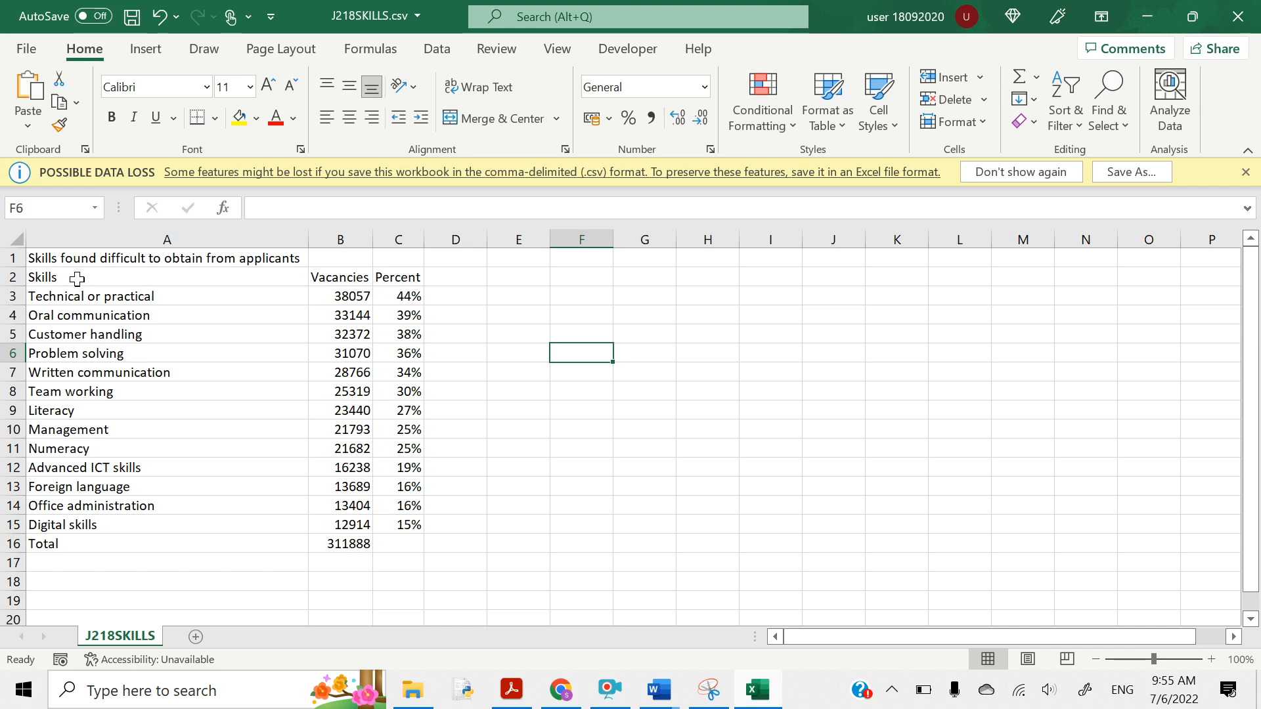
pyautogui.moveTo(77, 279); pyautogui.dragTo(95, 521)
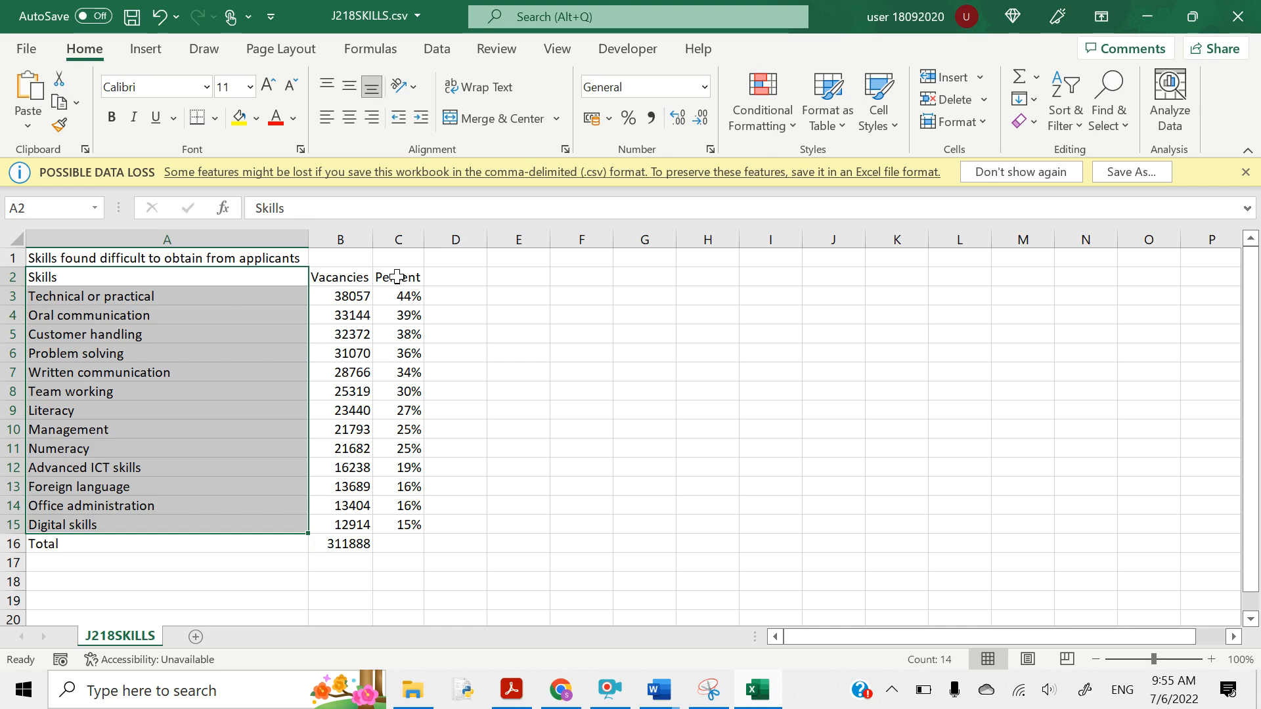
pyautogui.moveTo(397, 276); pyautogui.dragTo(411, 516)
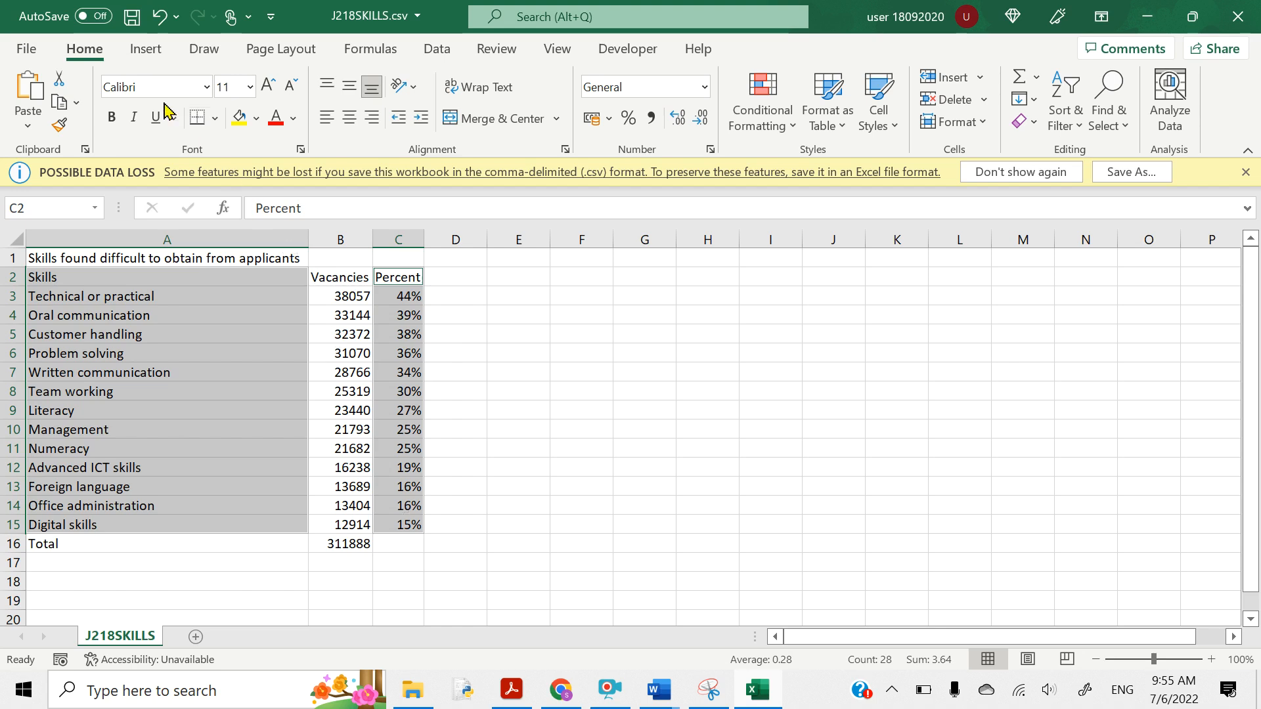
# - Insert a clustered column chart of the percentages and move it beside the table
pyautogui.click(147, 56)
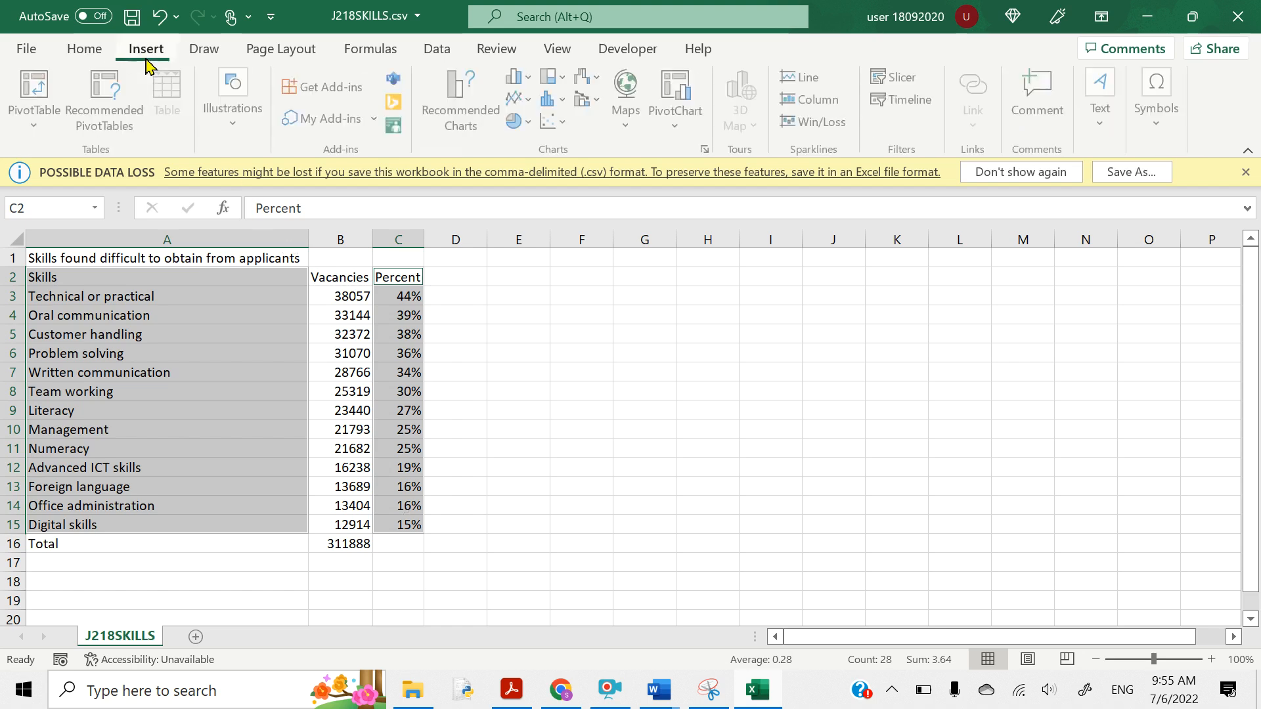
pyautogui.click(519, 78)
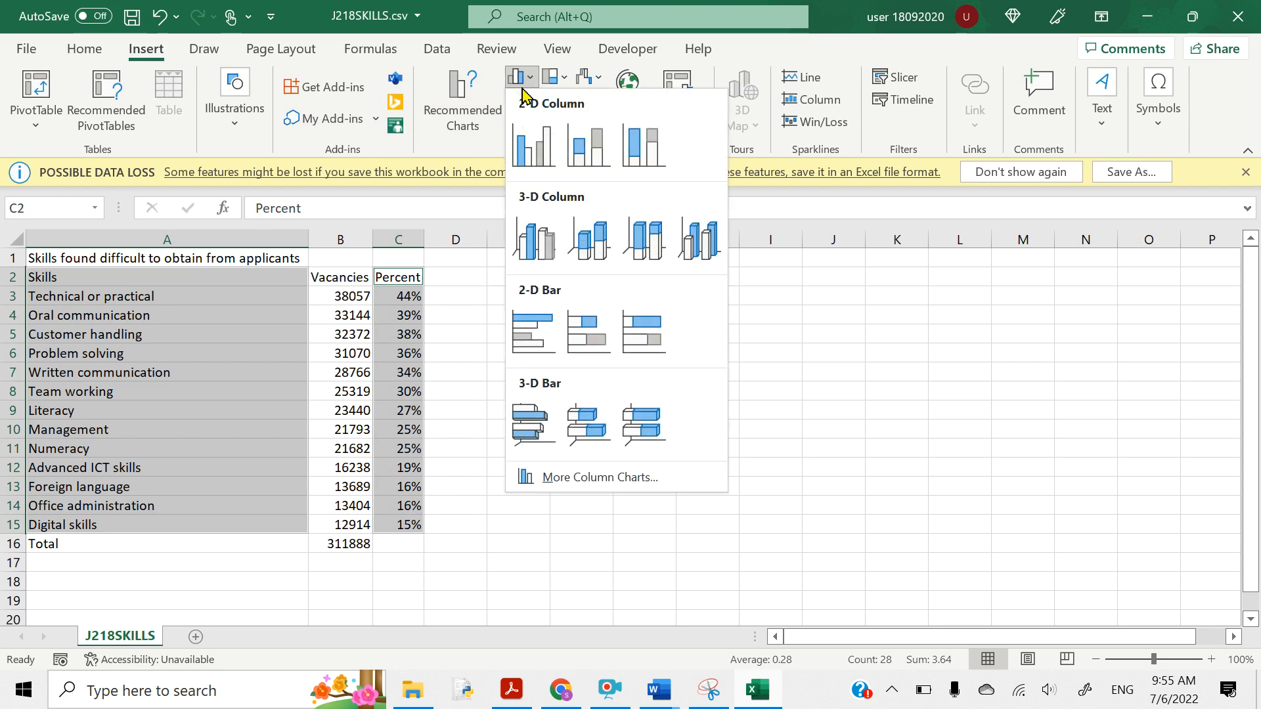
pyautogui.click(539, 157)
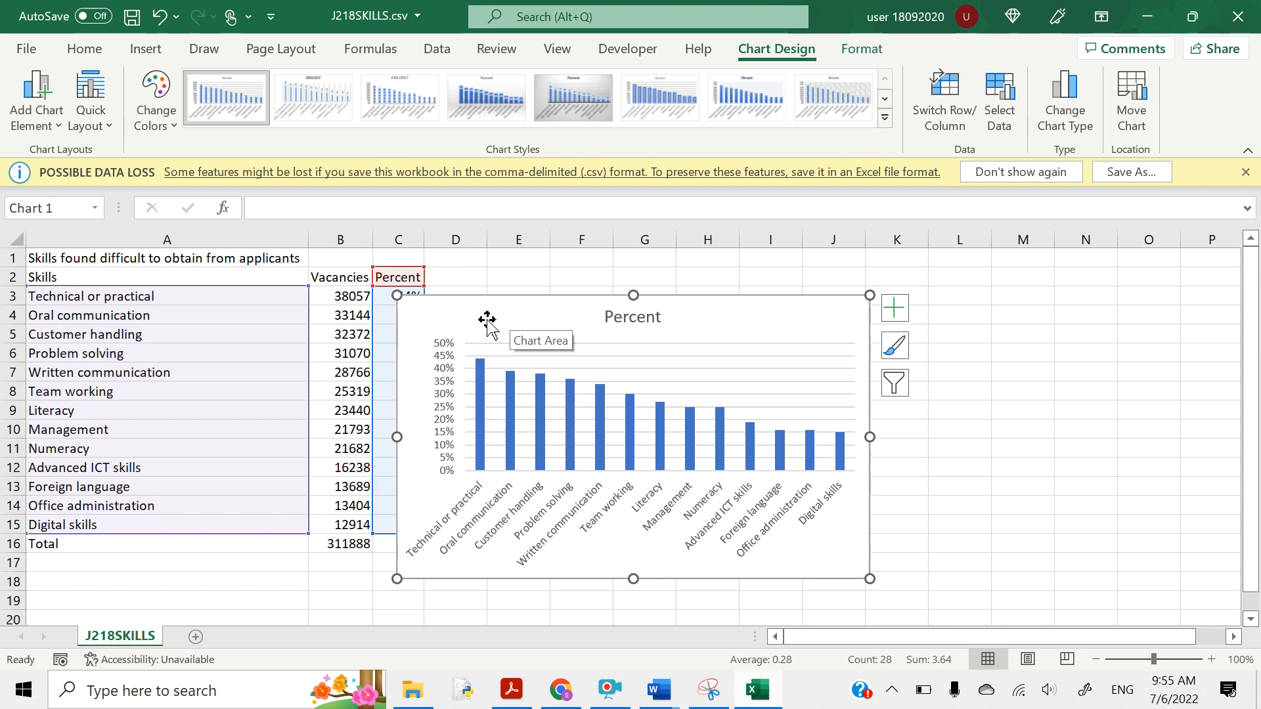
pyautogui.moveTo(487, 319); pyautogui.dragTo(667, 316)
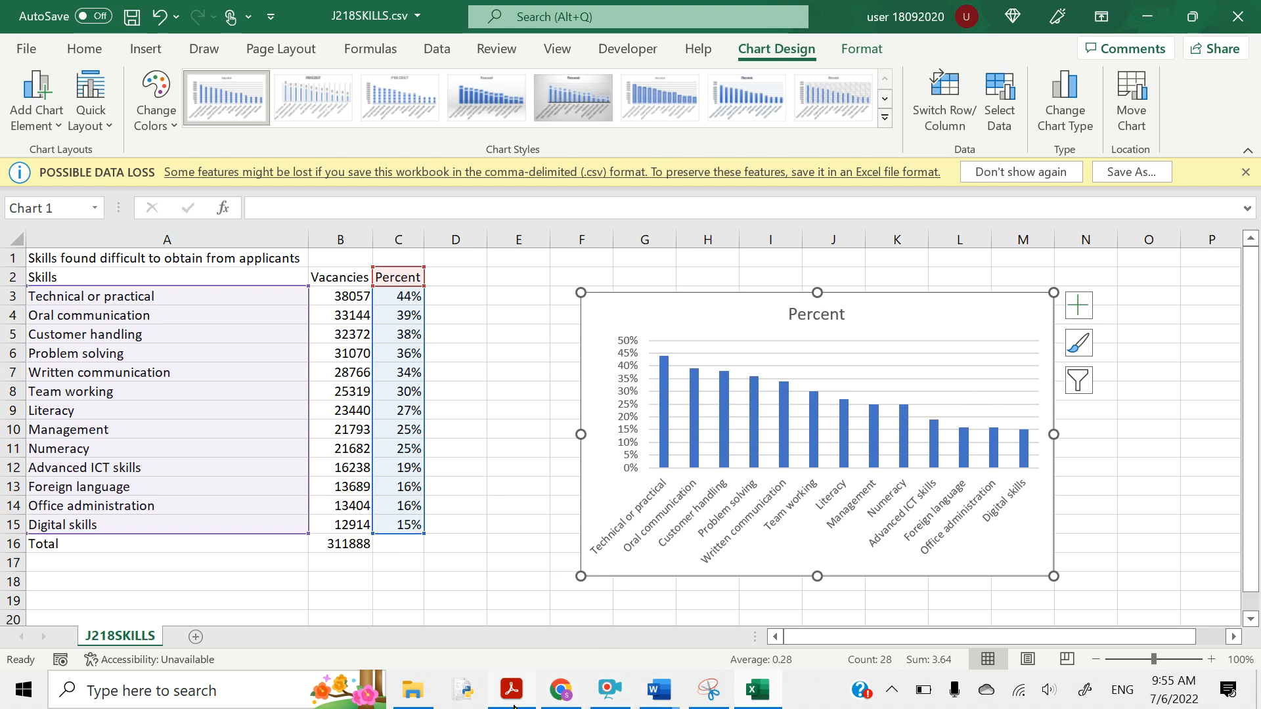
# - Highlight the chart title 'Types of skill in short supply' in question 12
pyautogui.moveTo(529, 695)
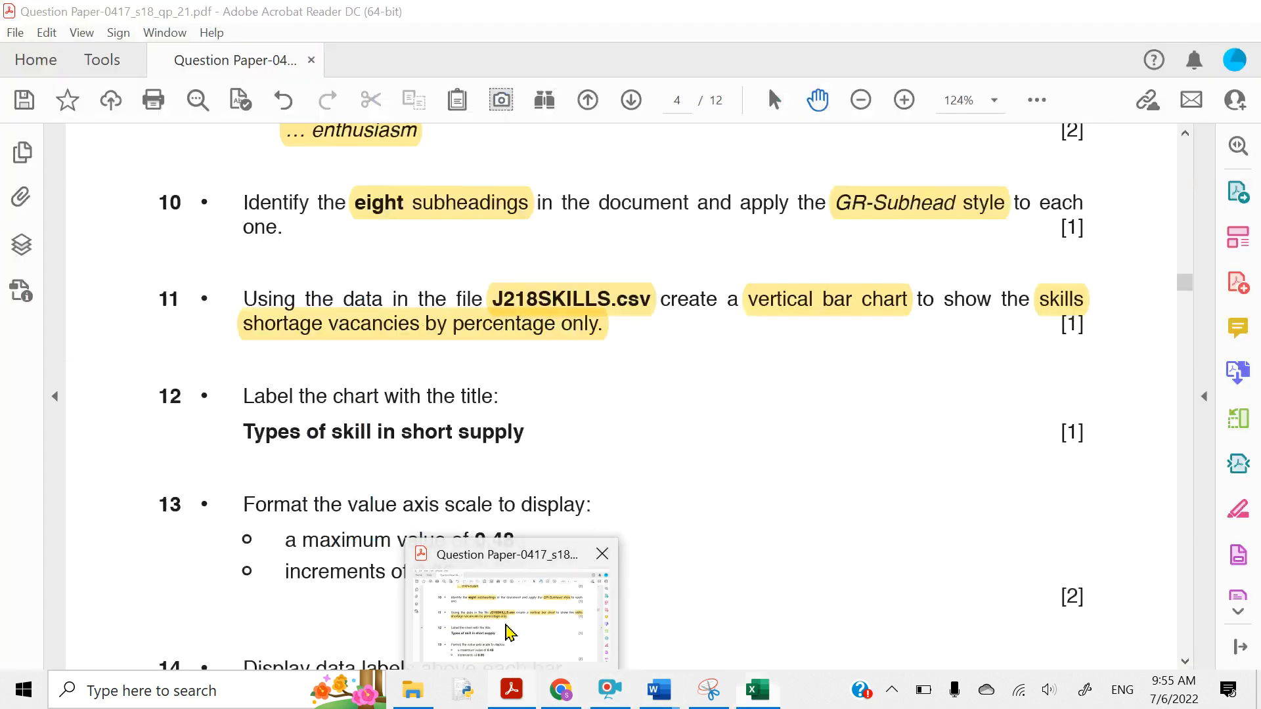
pyautogui.click(506, 629)
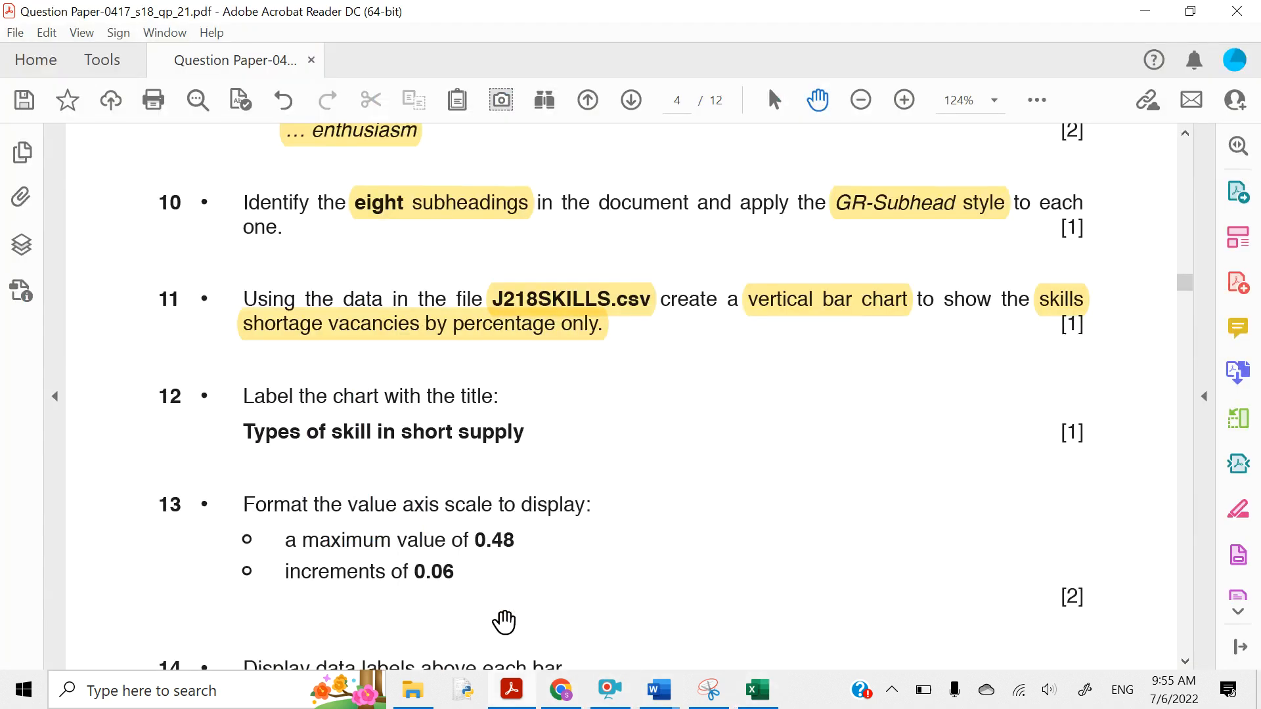
pyautogui.scroll(-2, 450, 468)
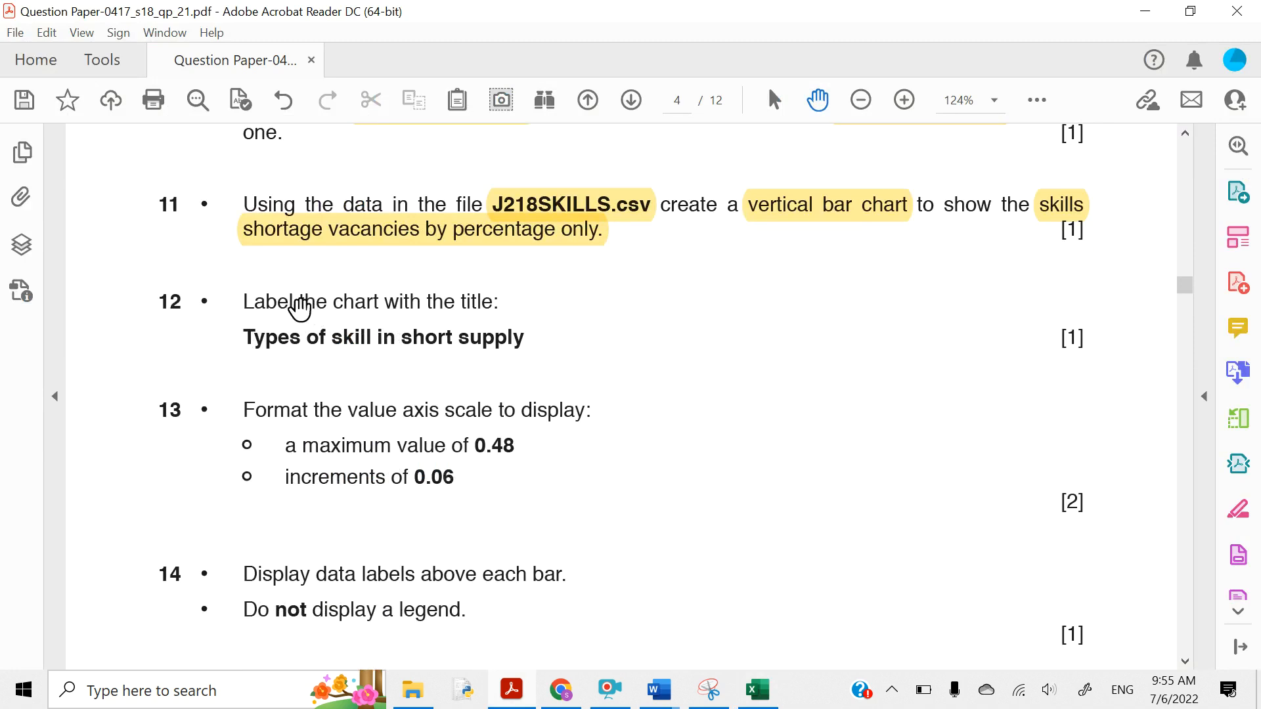
pyautogui.moveTo(248, 334)
pyautogui.mouseDown()
pyautogui.moveTo(498, 338)
pyautogui.moveTo(515, 354)
pyautogui.mouseUp()
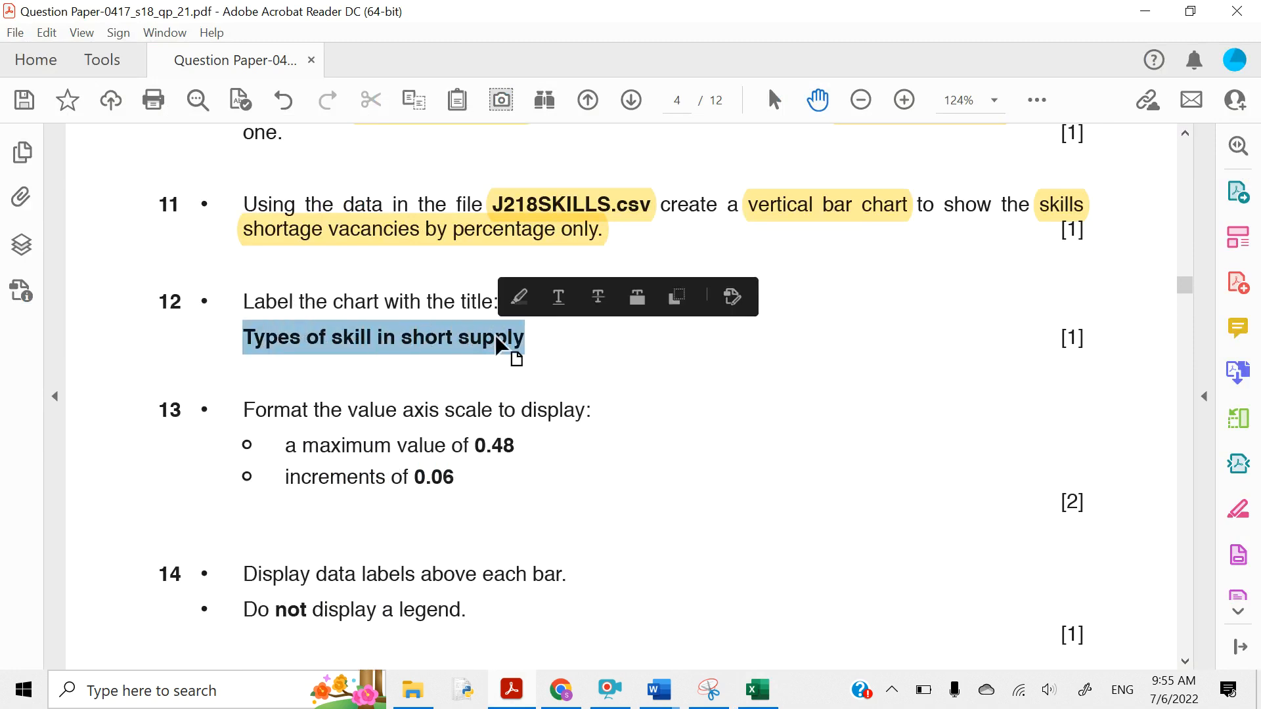
pyautogui.click(518, 303)
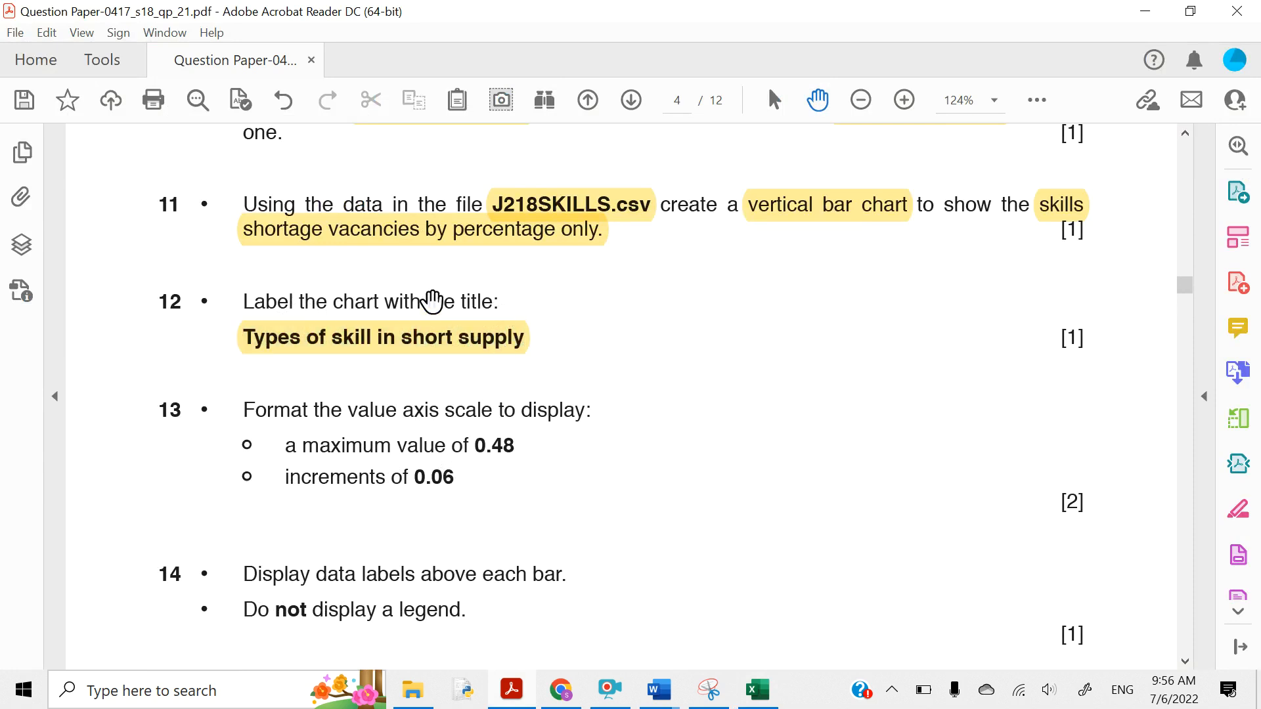
# - Replace the chart title 'Percent' with 'Type of skill in short apply', correcting typos
pyautogui.click(1145, 11)
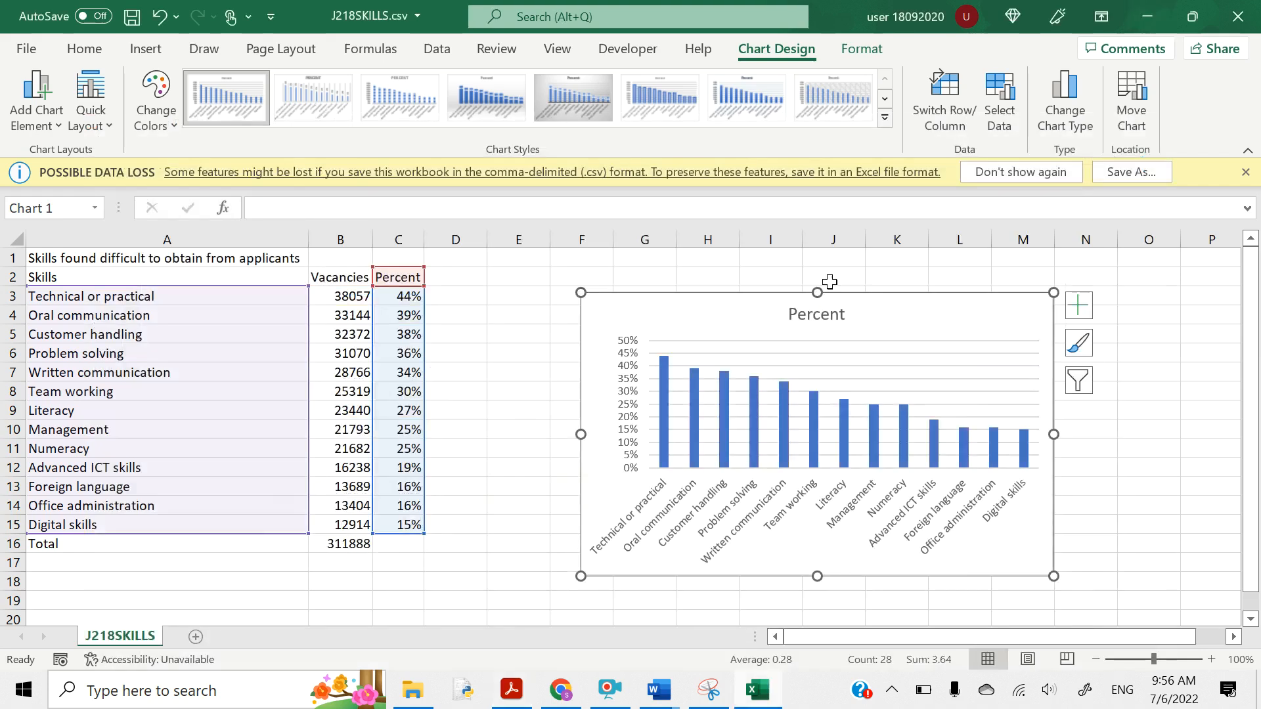
pyautogui.click(818, 316)
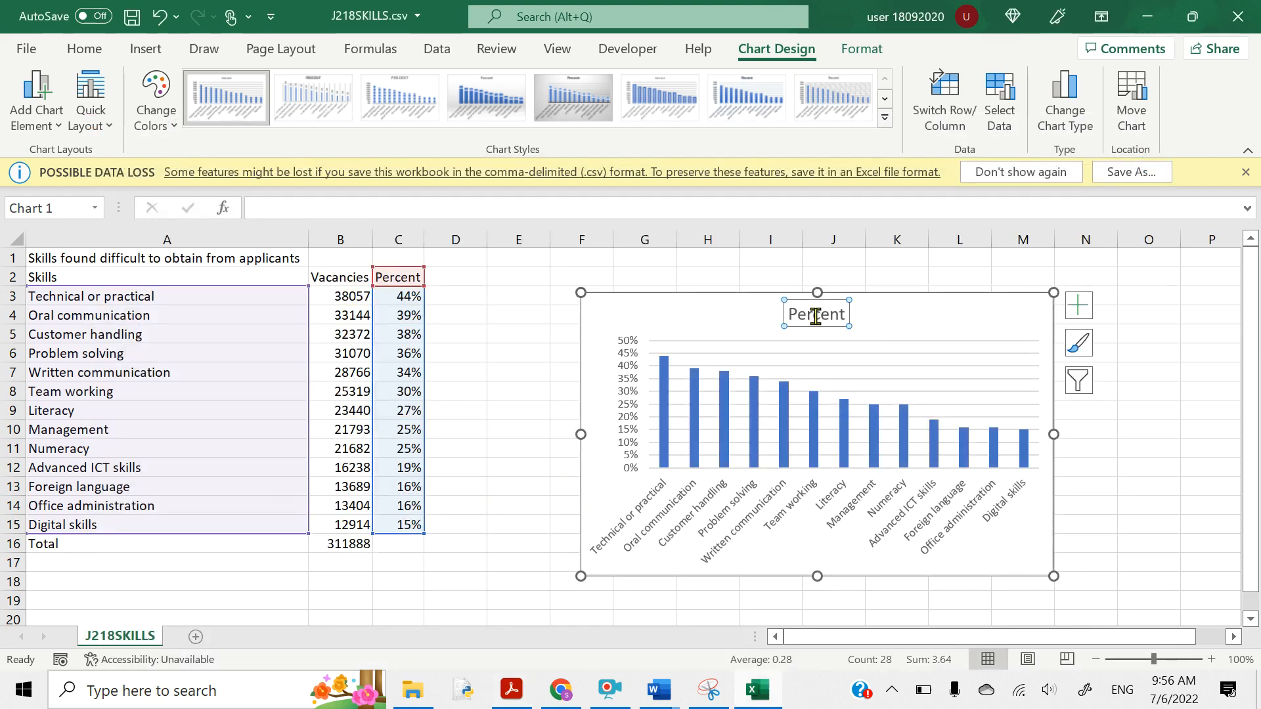
pyautogui.click(844, 314)
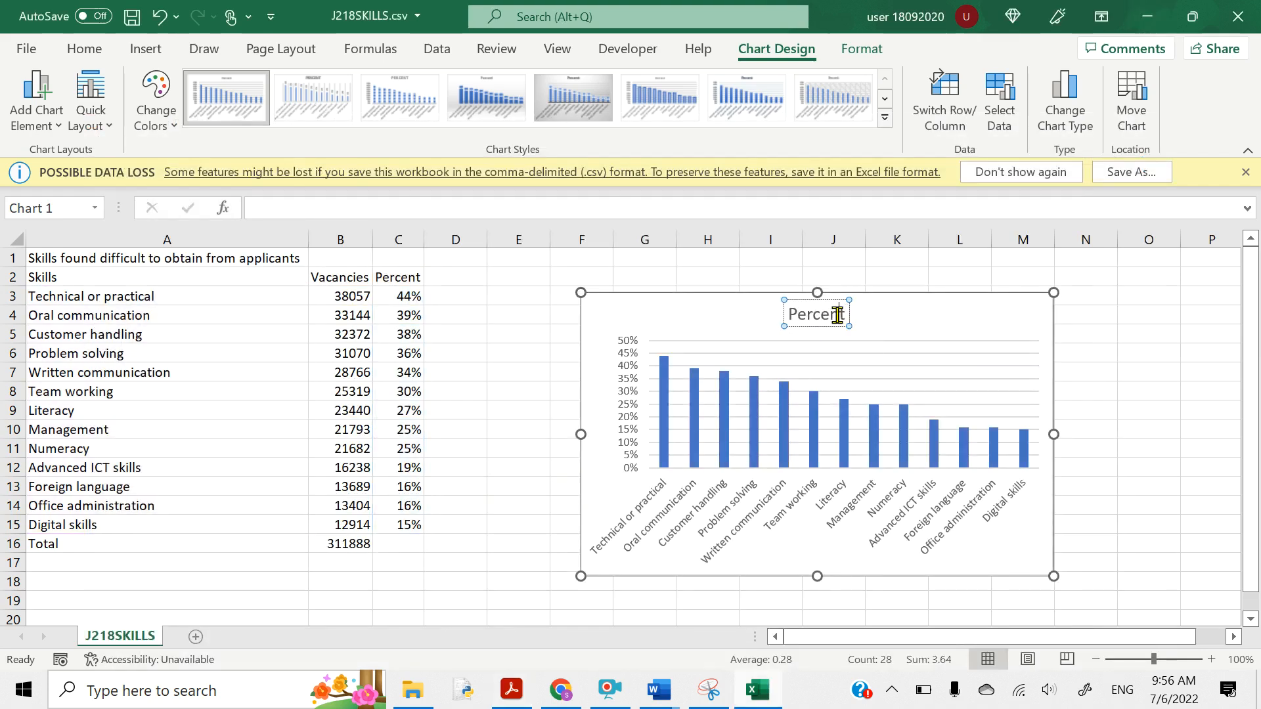
pyautogui.doubleClick(841, 316)
pyautogui.write('Type o')
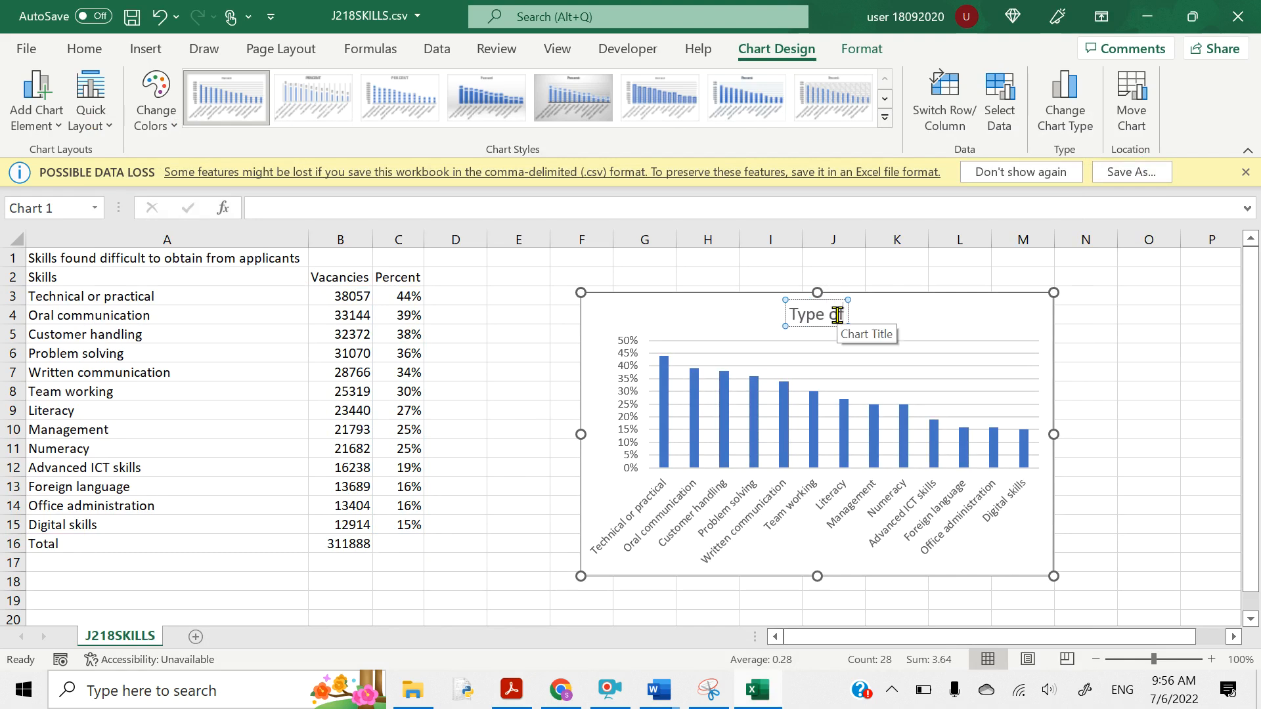
pyautogui.write('f Skill')
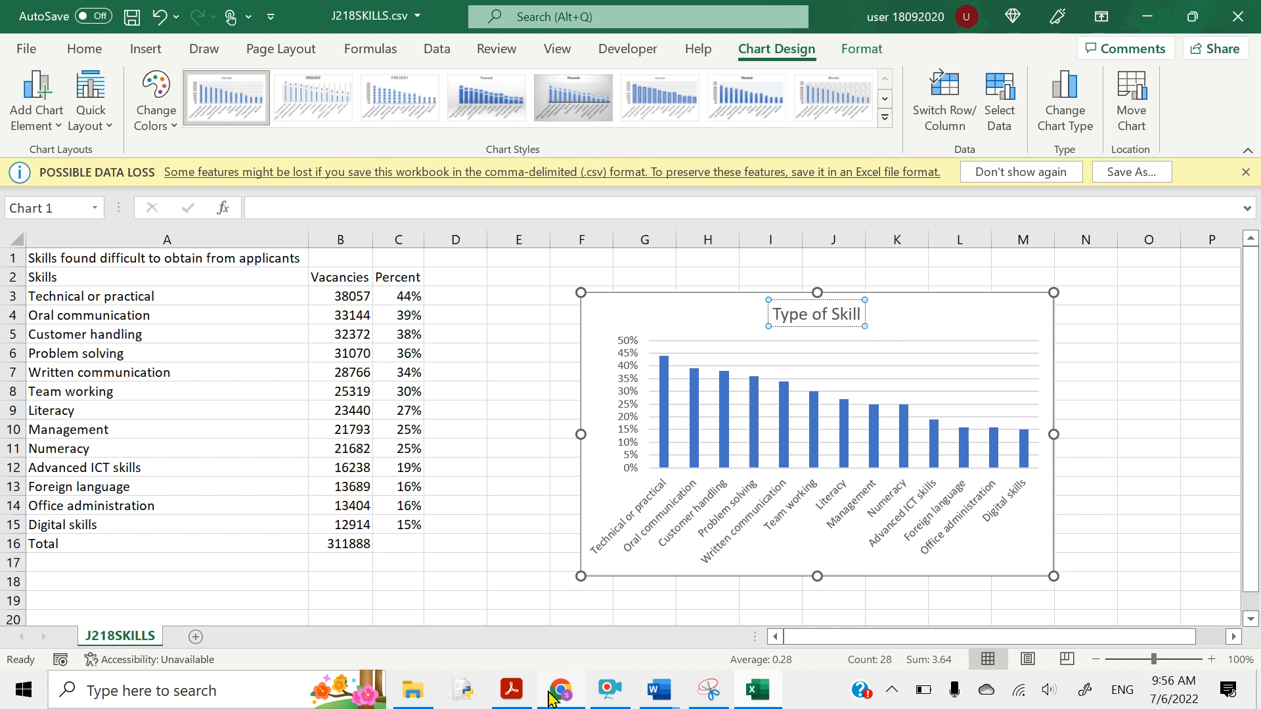
pyautogui.click(510, 700)
pyautogui.click(509, 700)
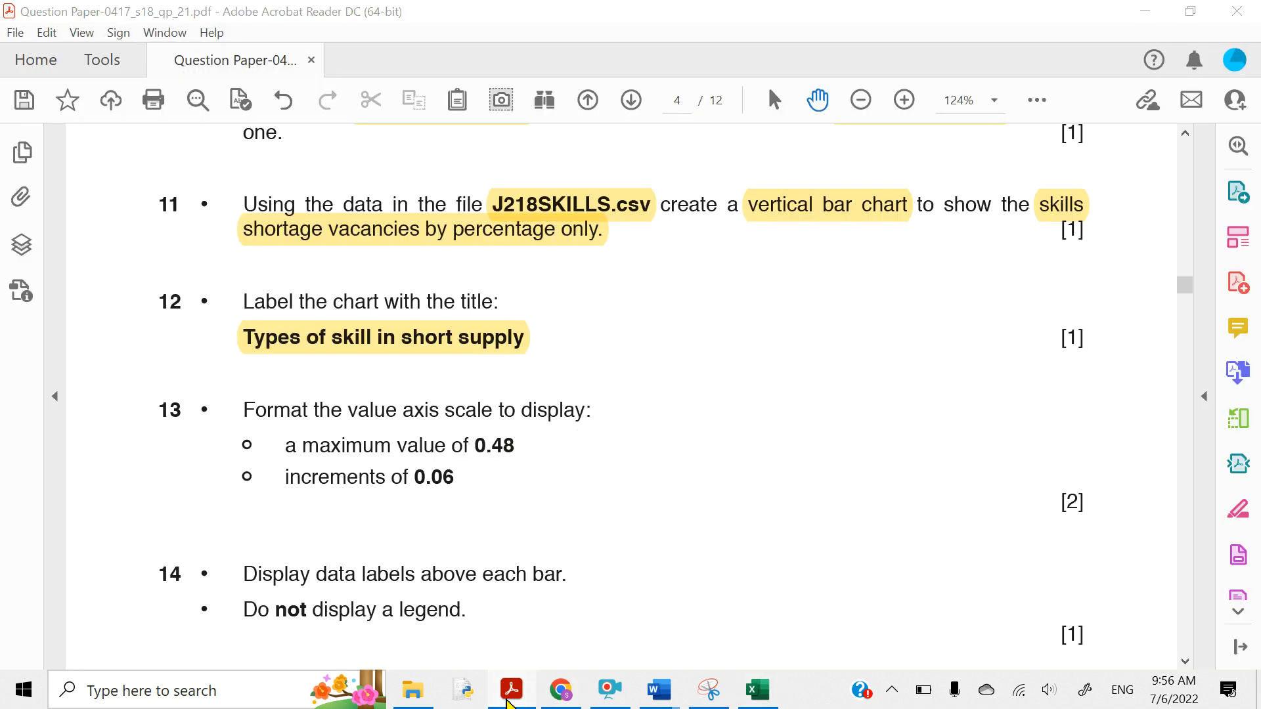
pyautogui.press('BackSpace')
pyautogui.press('BackSpace')
pyautogui.press('BackSpace')
pyautogui.press('BackSpace')
pyautogui.press('BackSpace')
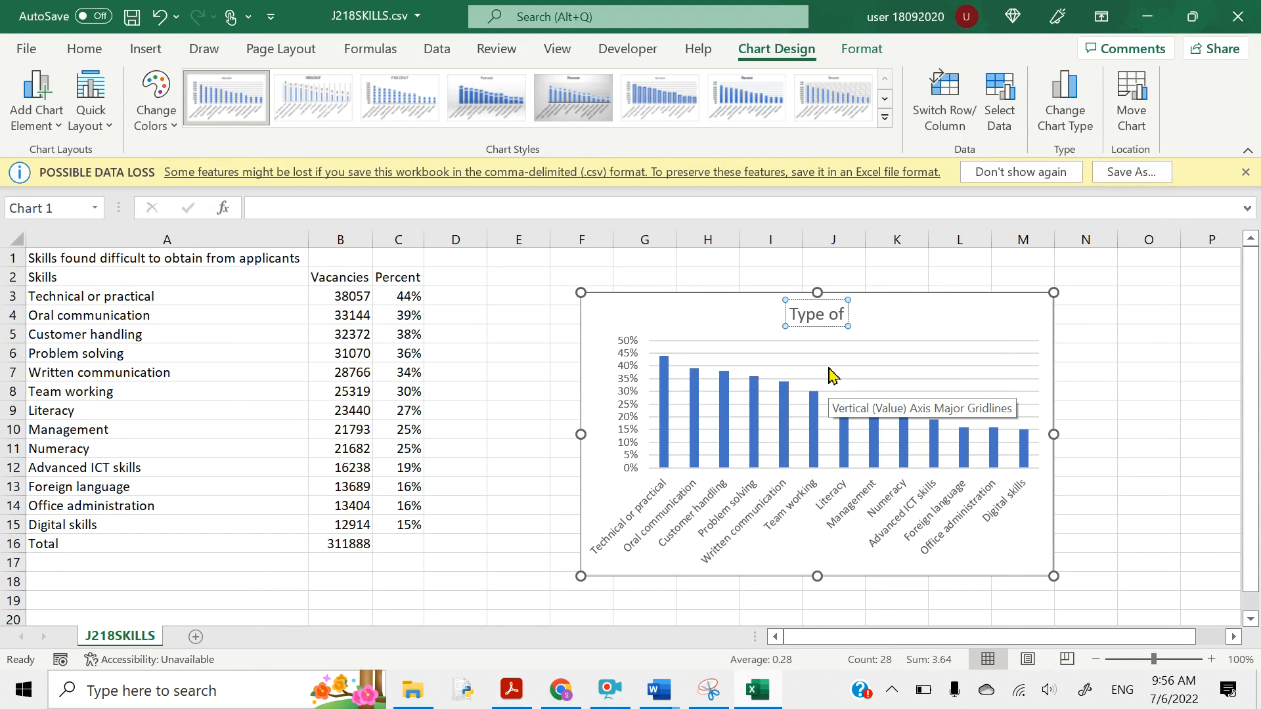
pyautogui.write('skill')
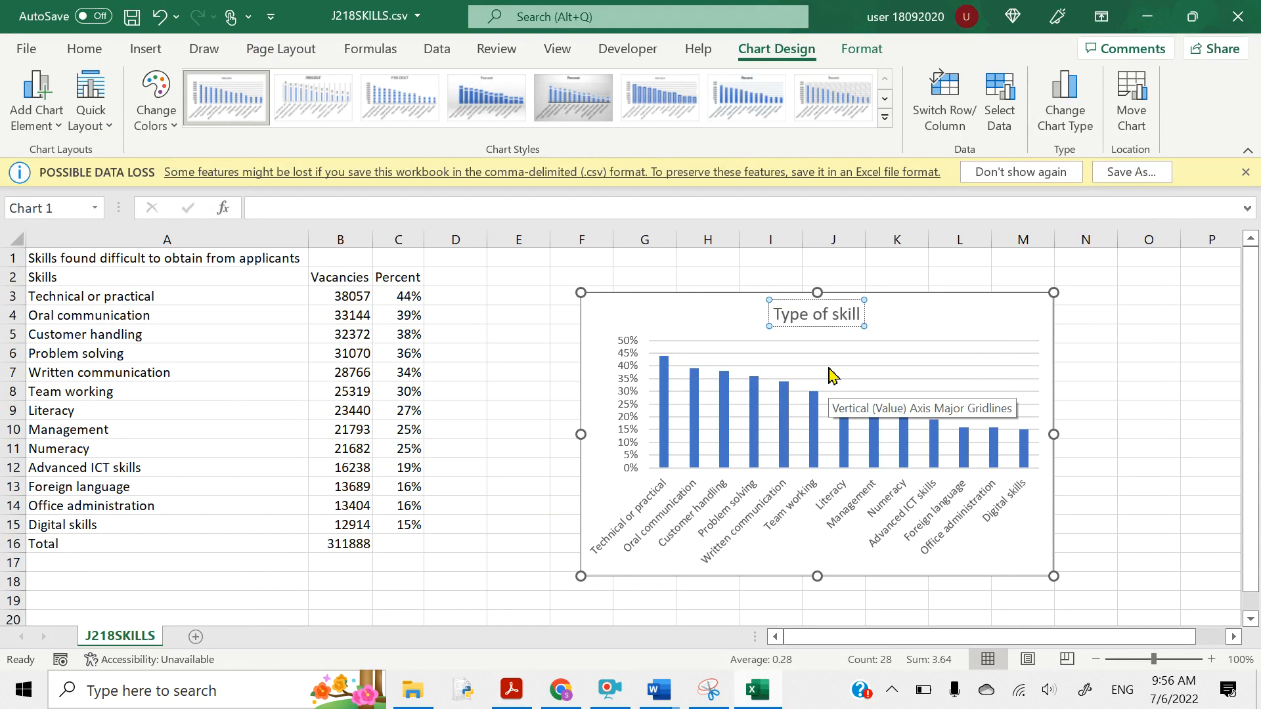
pyautogui.write(' in shot app')
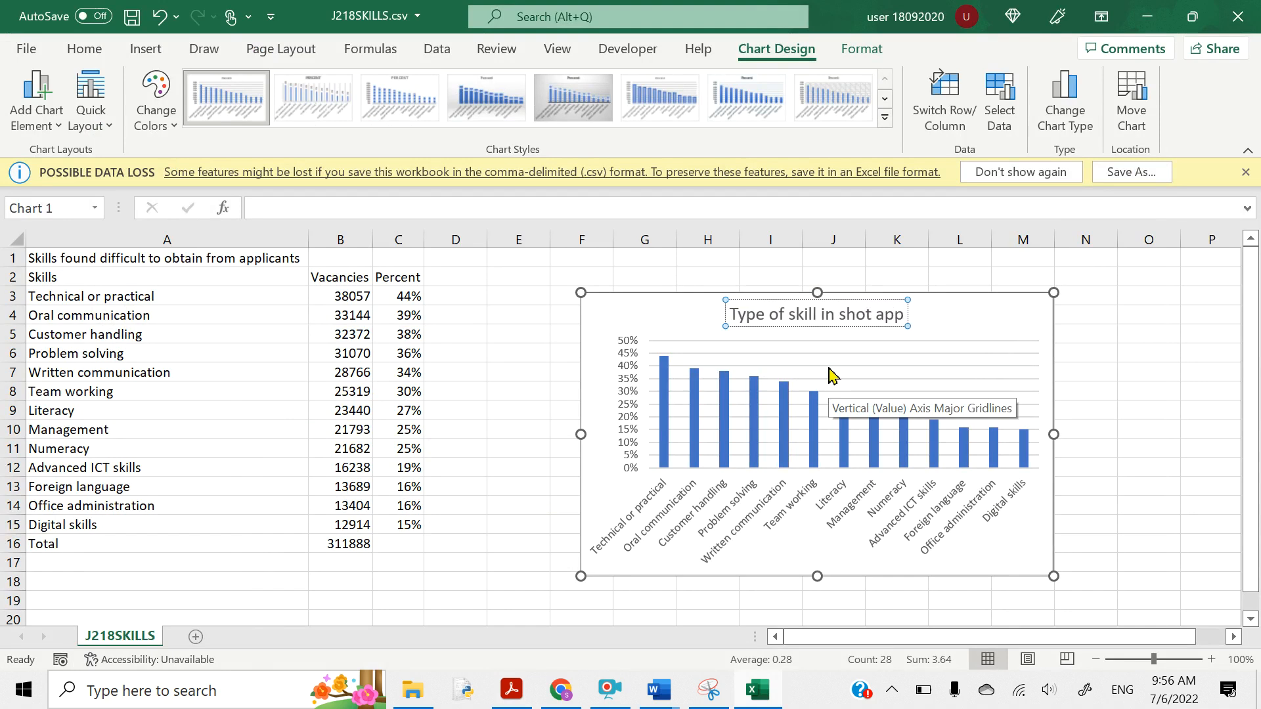
pyautogui.press('BackSpace')
pyautogui.press('BackSpace')
pyautogui.press('BackSpace')
pyautogui.press('BackSpace')
pyautogui.press('BackSpace')
pyautogui.write('rt')
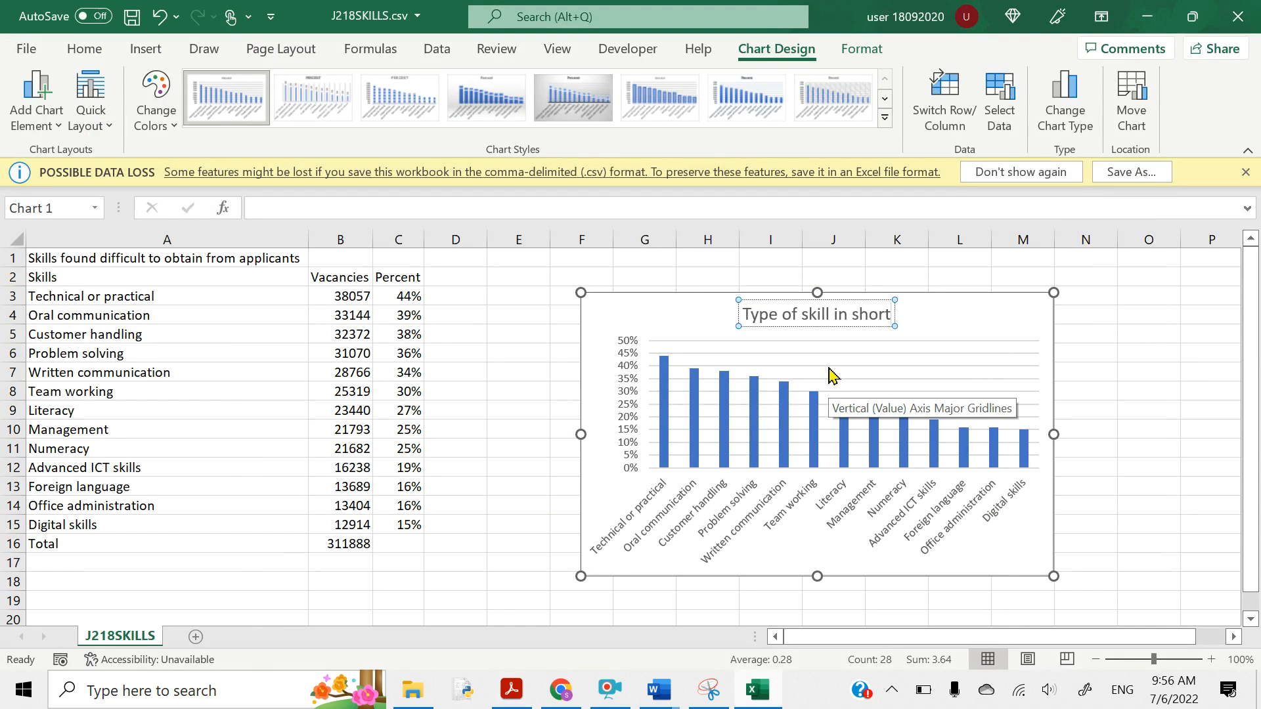
pyautogui.write(' apply')
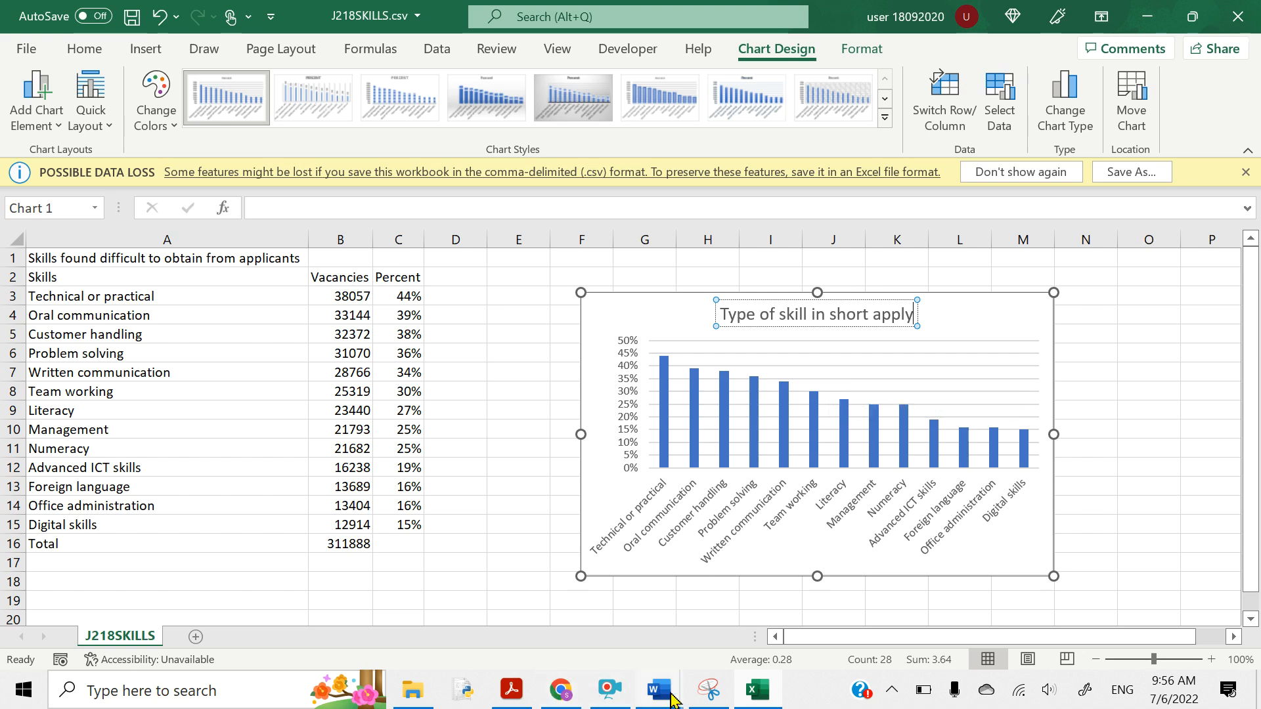
pyautogui.click(511, 689)
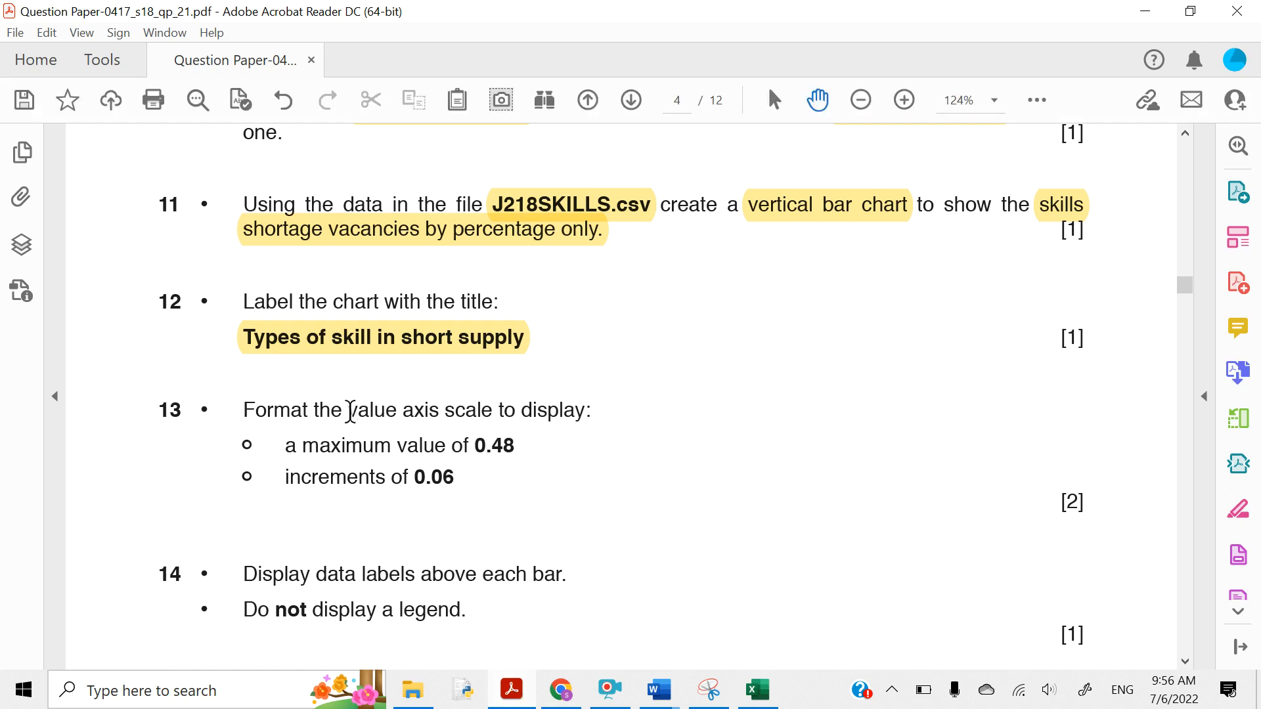
# - Highlight 'value axis' and the maximum value of 0.48 line in question 13
pyautogui.moveTo(350, 411); pyautogui.dragTo(430, 415)
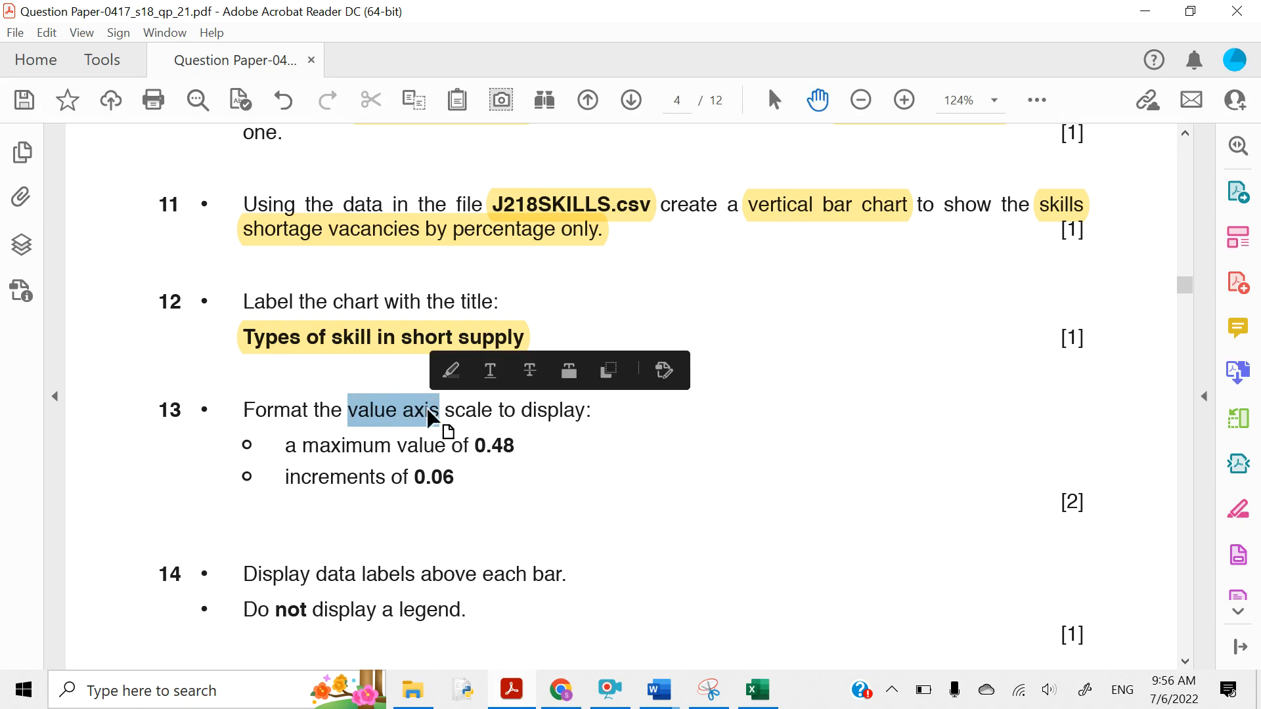
pyautogui.click(451, 372)
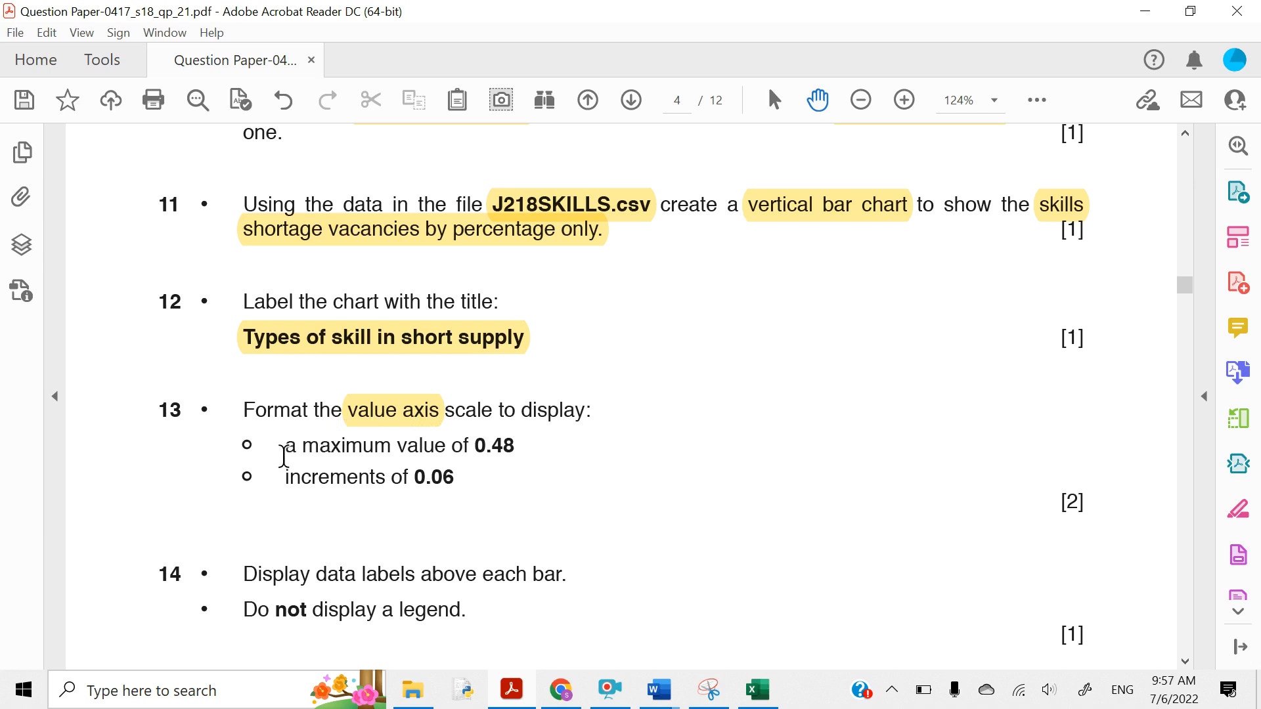
pyautogui.moveTo(283, 455); pyautogui.dragTo(500, 444)
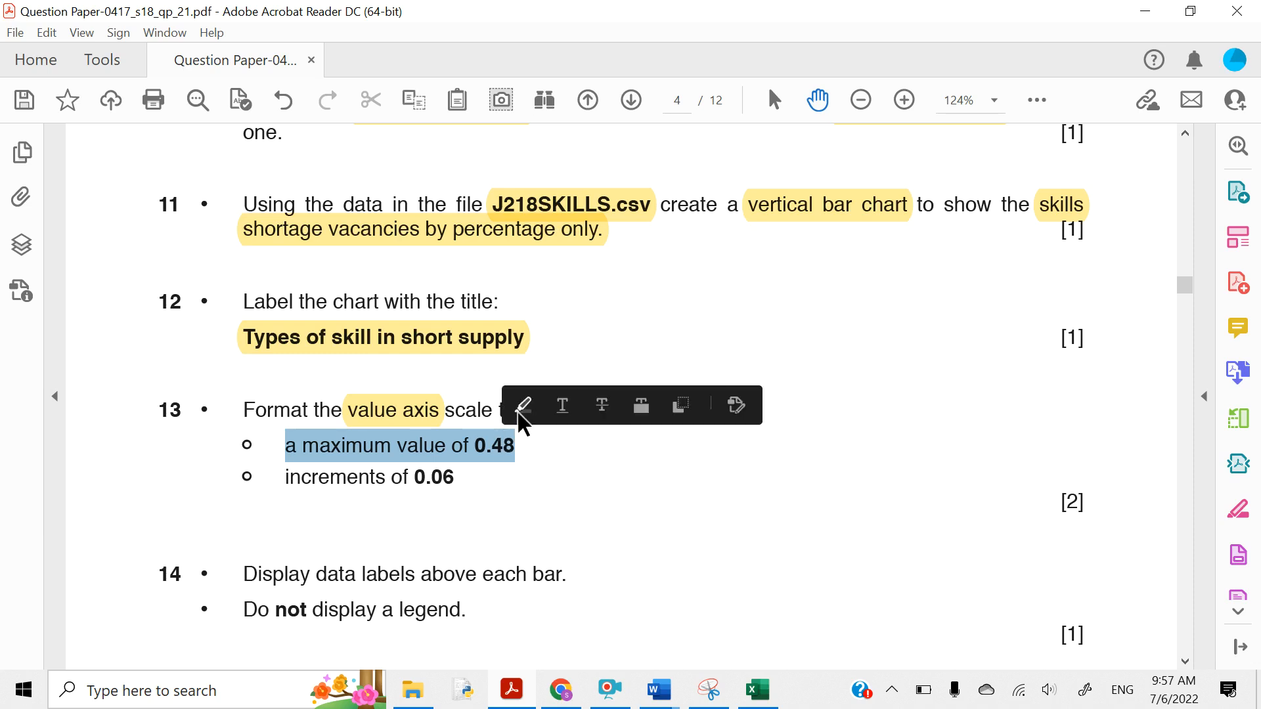
pyautogui.click(520, 407)
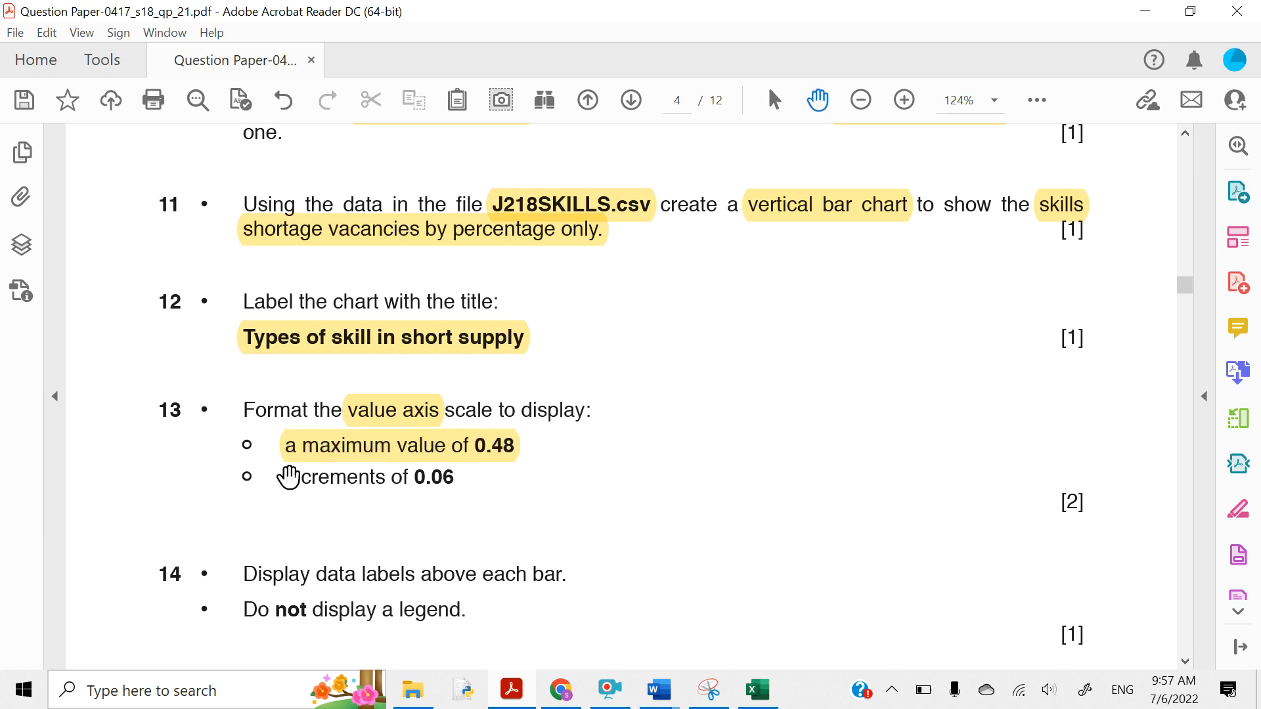
# - Highlight the increments of 0.06 line in question 13, then return to Excel
pyautogui.moveTo(284, 477); pyautogui.dragTo(471, 480)
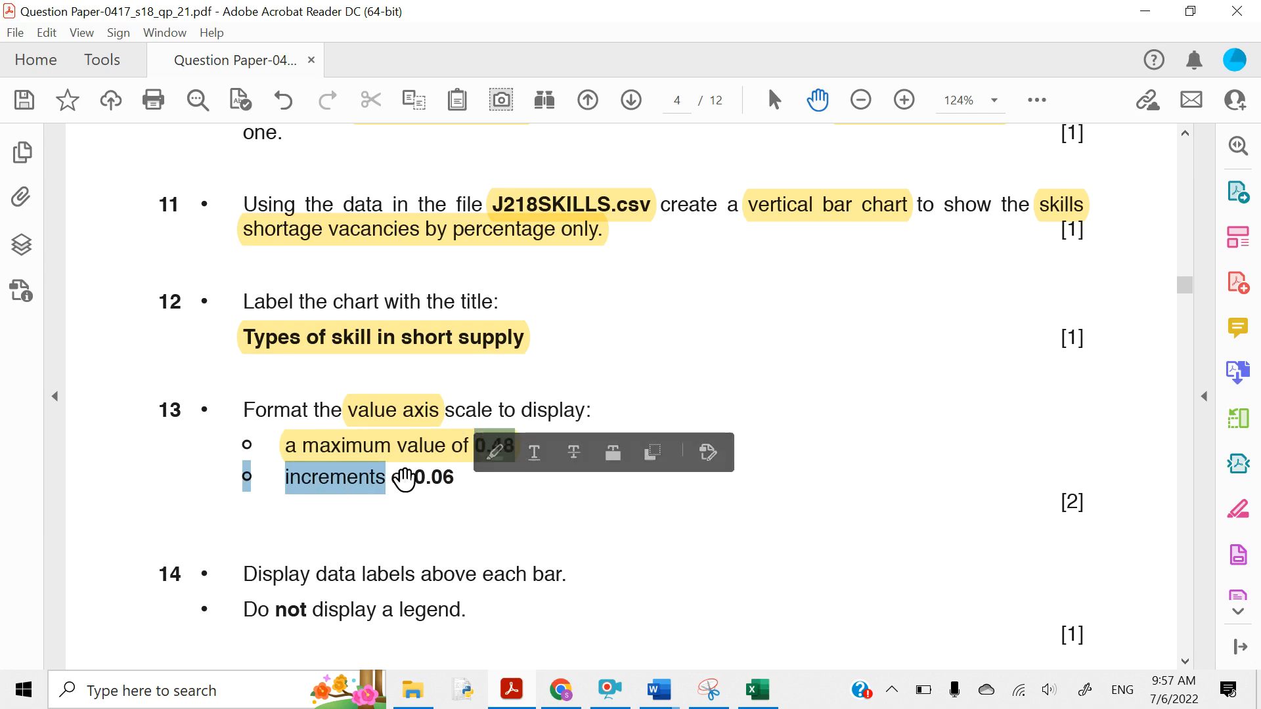
pyautogui.click(404, 480)
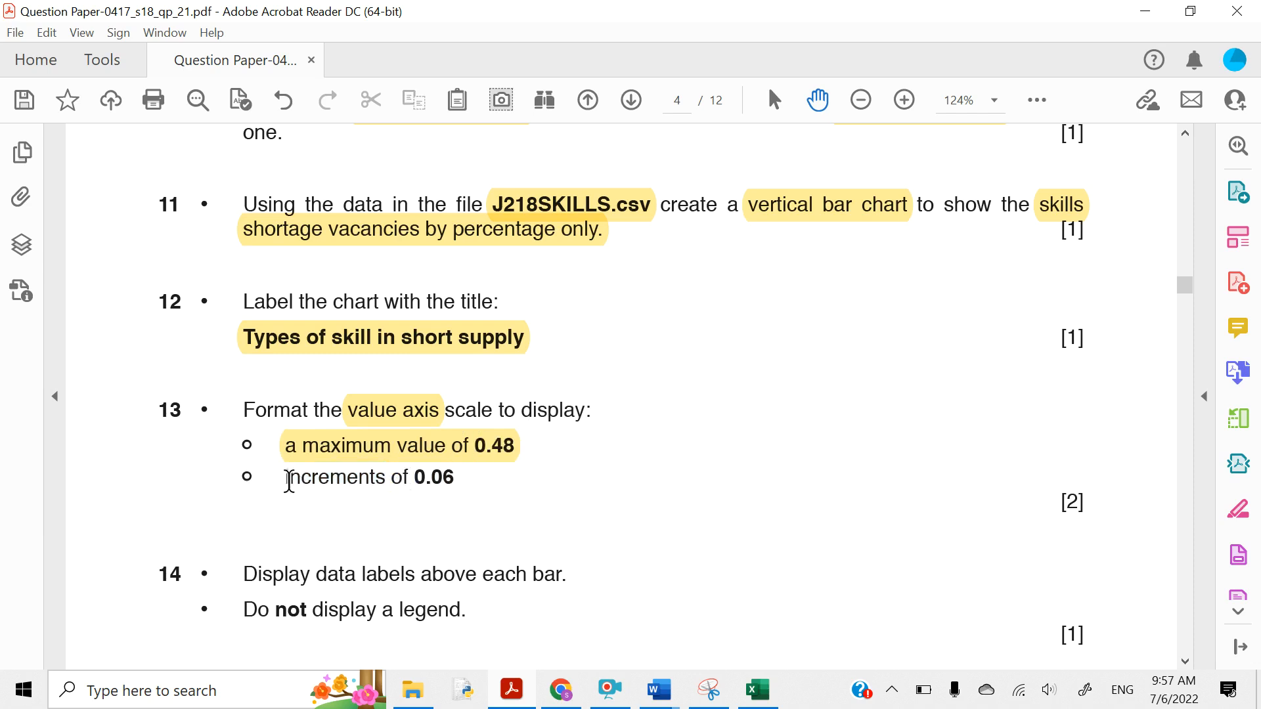
pyautogui.moveTo(284, 479); pyautogui.dragTo(454, 483)
pyautogui.click(467, 438)
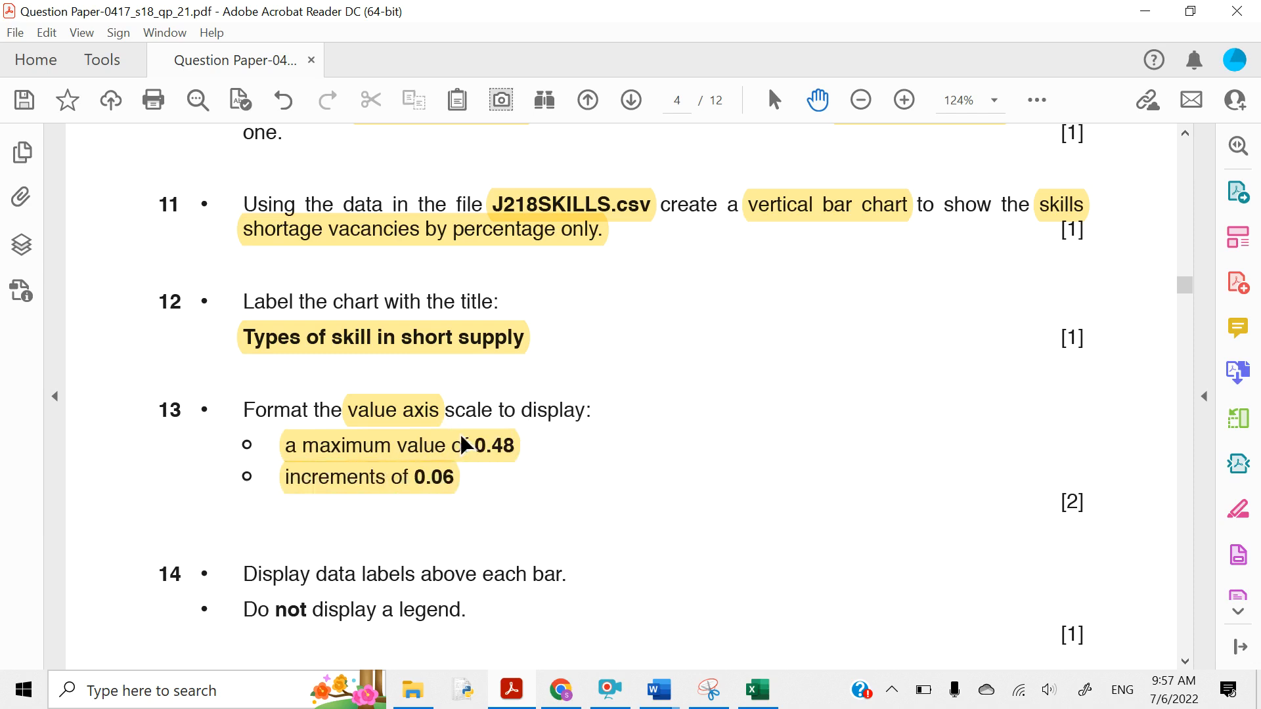
pyautogui.click(1146, 13)
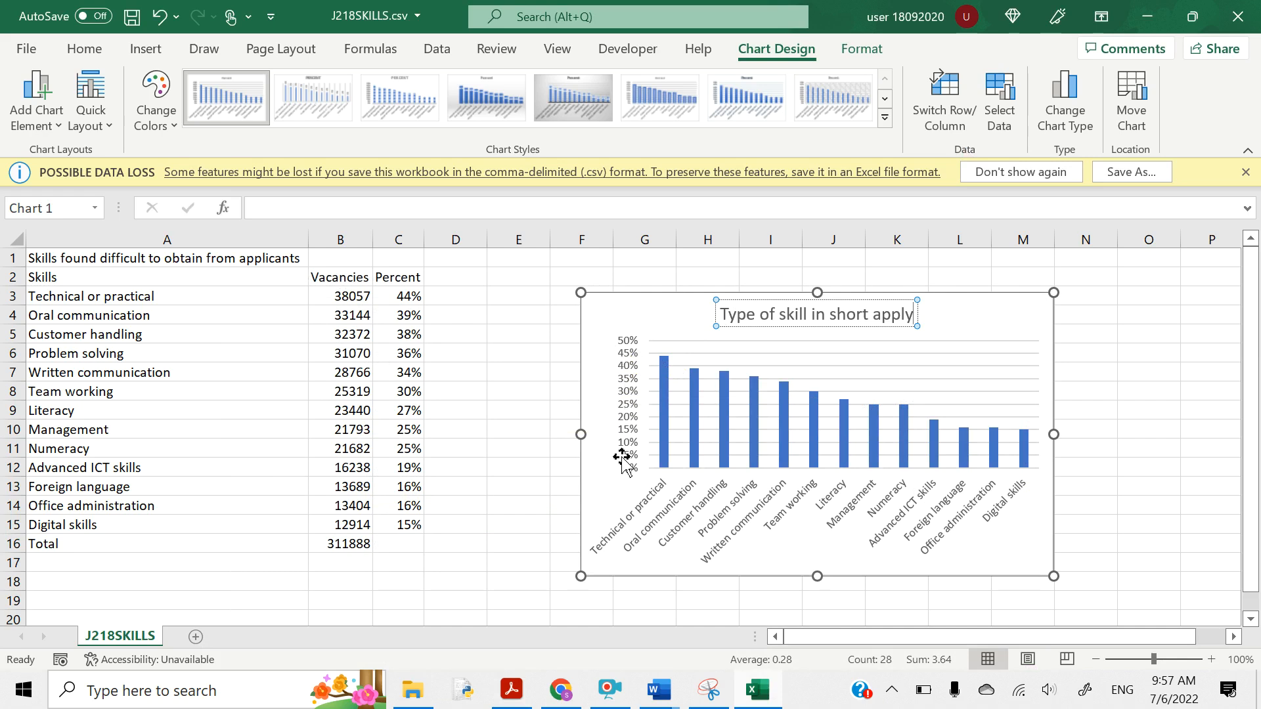
# - Format the vertical axis with Bounds Maximum 0.48 and Major unit 0.06
pyautogui.click(628, 415)
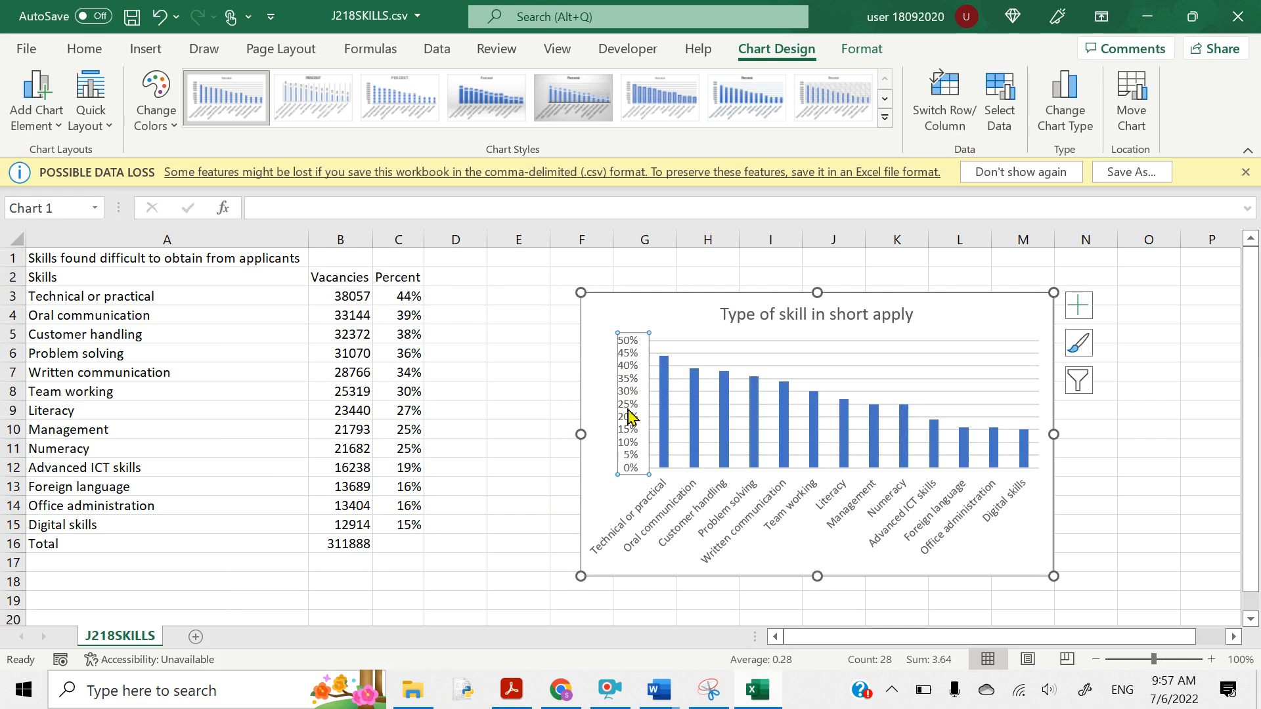
pyautogui.rightClick(633, 447)
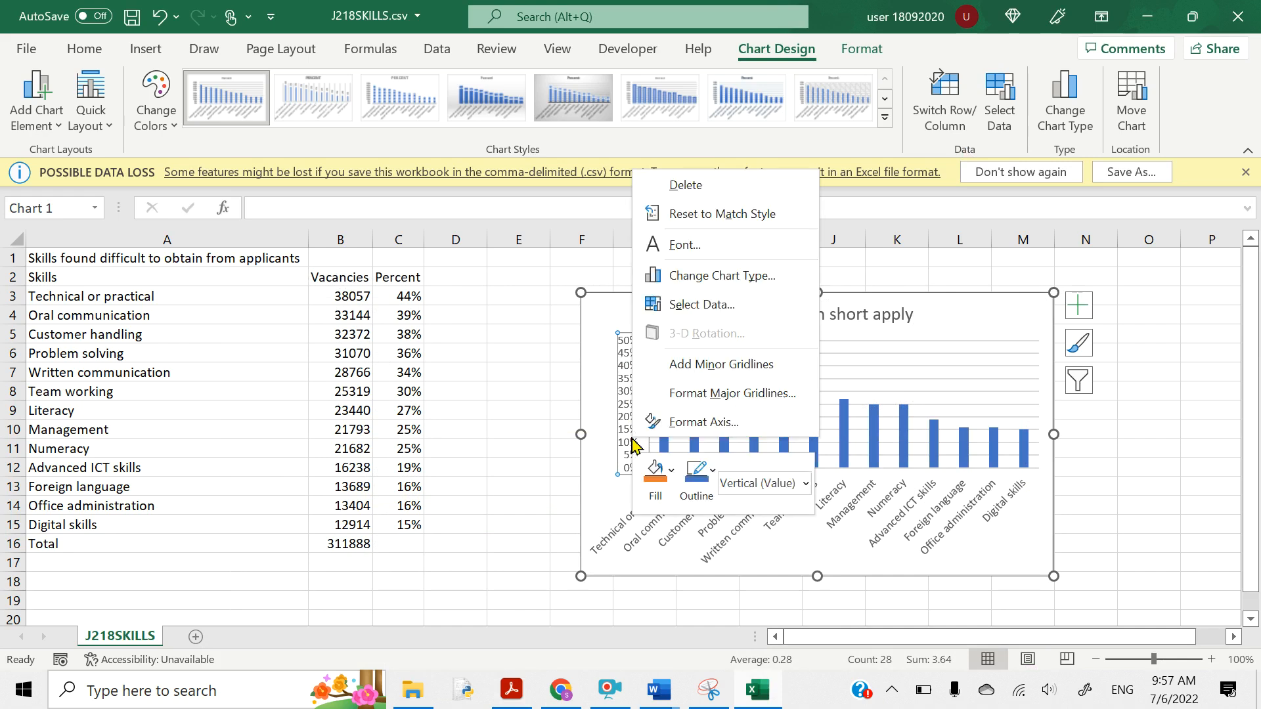
pyautogui.click(701, 425)
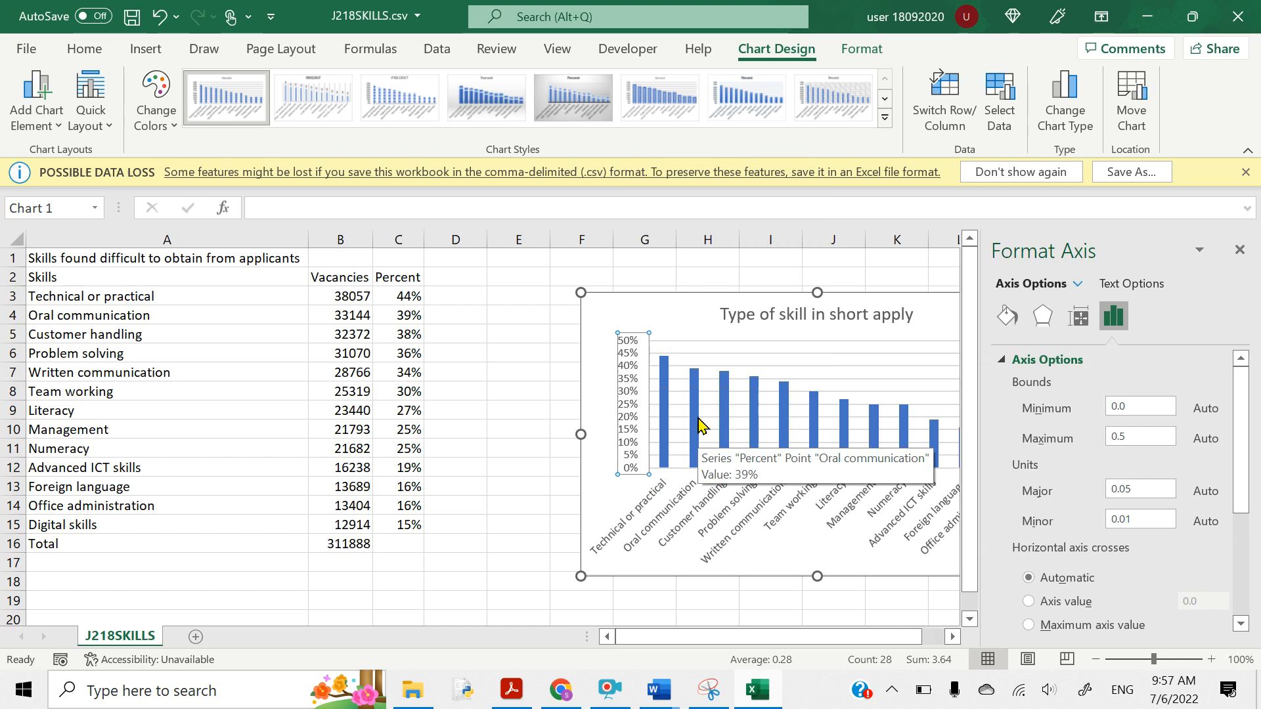
pyautogui.click(1133, 434)
pyautogui.moveTo(1133, 433); pyautogui.dragTo(1087, 435)
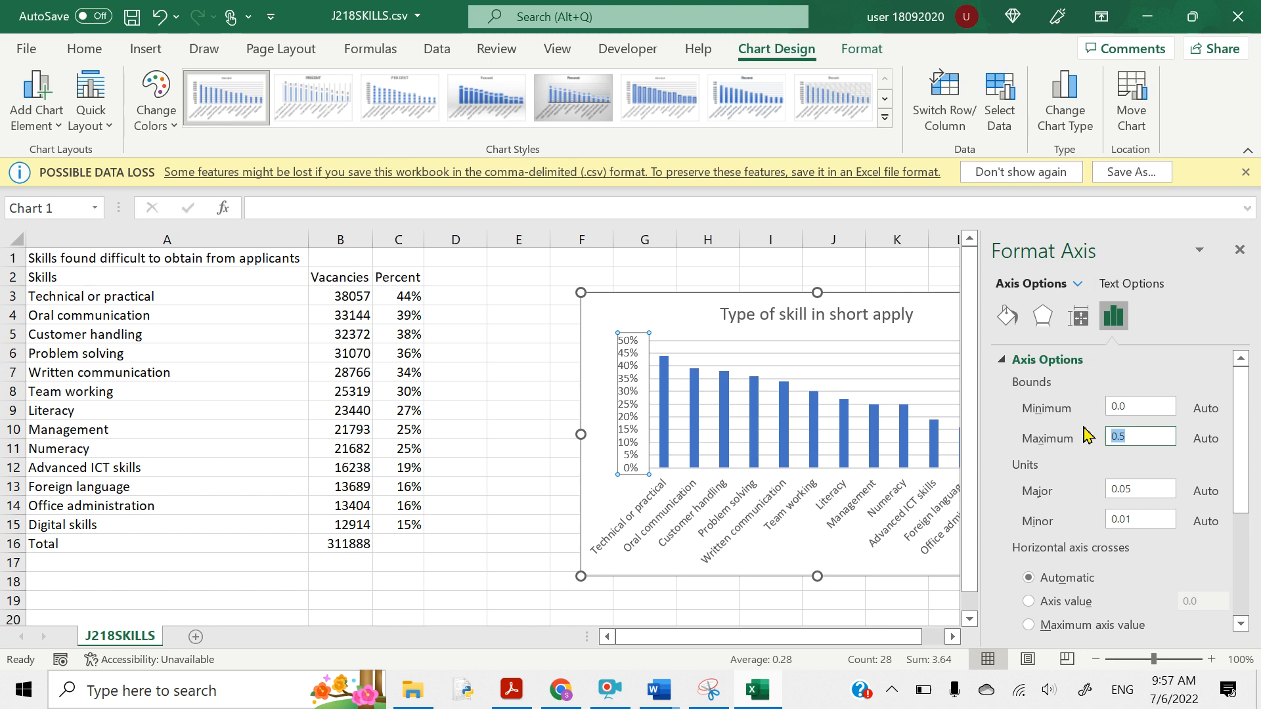
pyautogui.write('0')
pyautogui.click(1157, 489)
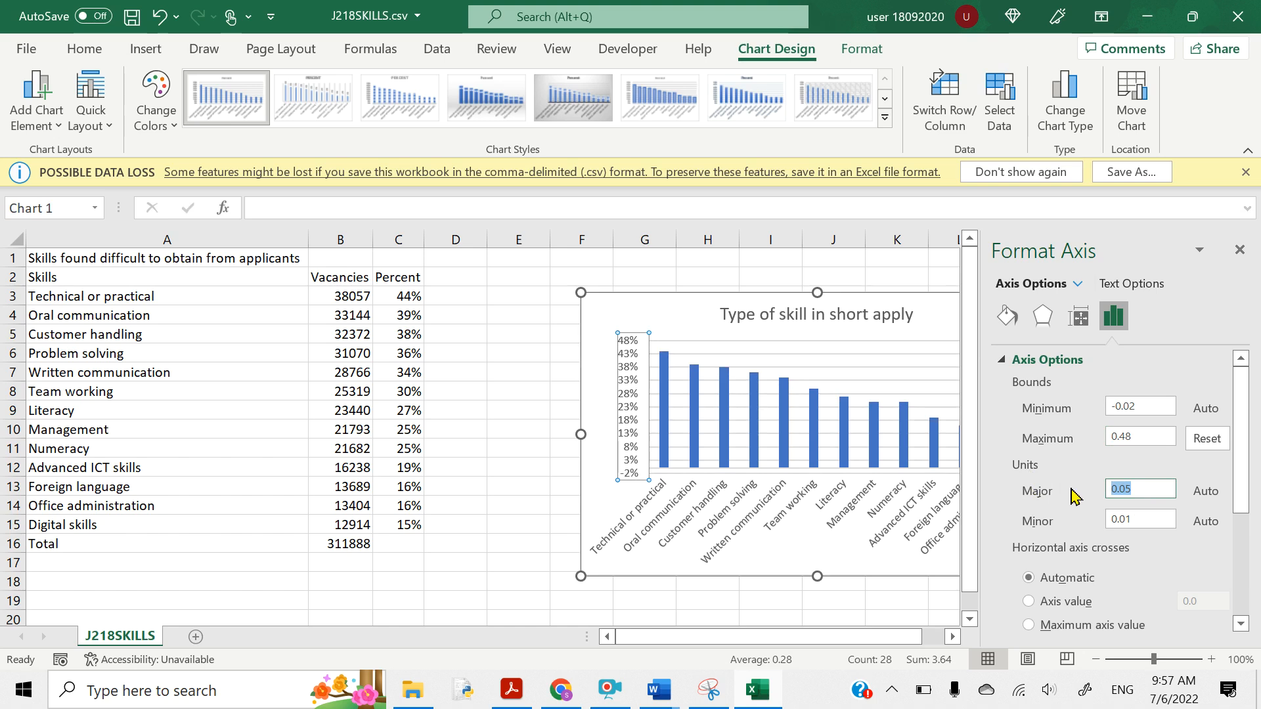
pyautogui.write('0')
# - Highlight question 14's 'Display data labels above each bar' line, then return to Excel
pyautogui.click(502, 700)
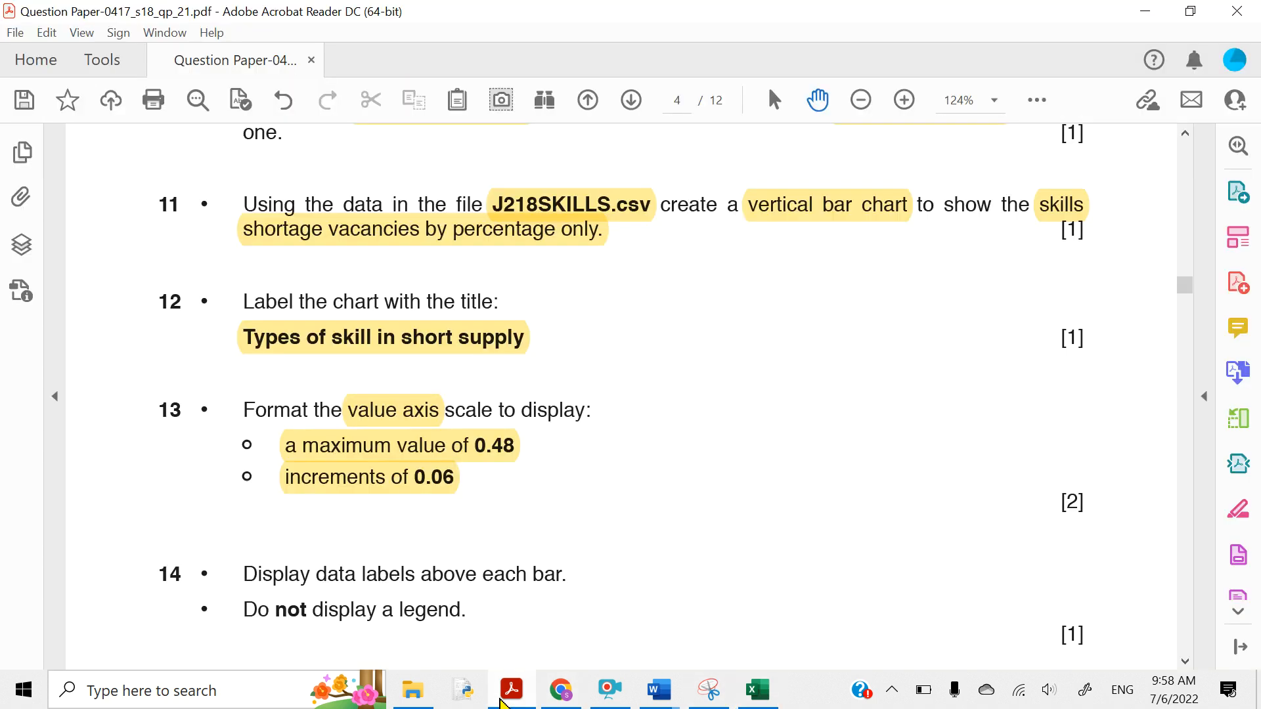
pyautogui.scroll(-2, 437, 592)
pyautogui.scroll(-2, 440, 591)
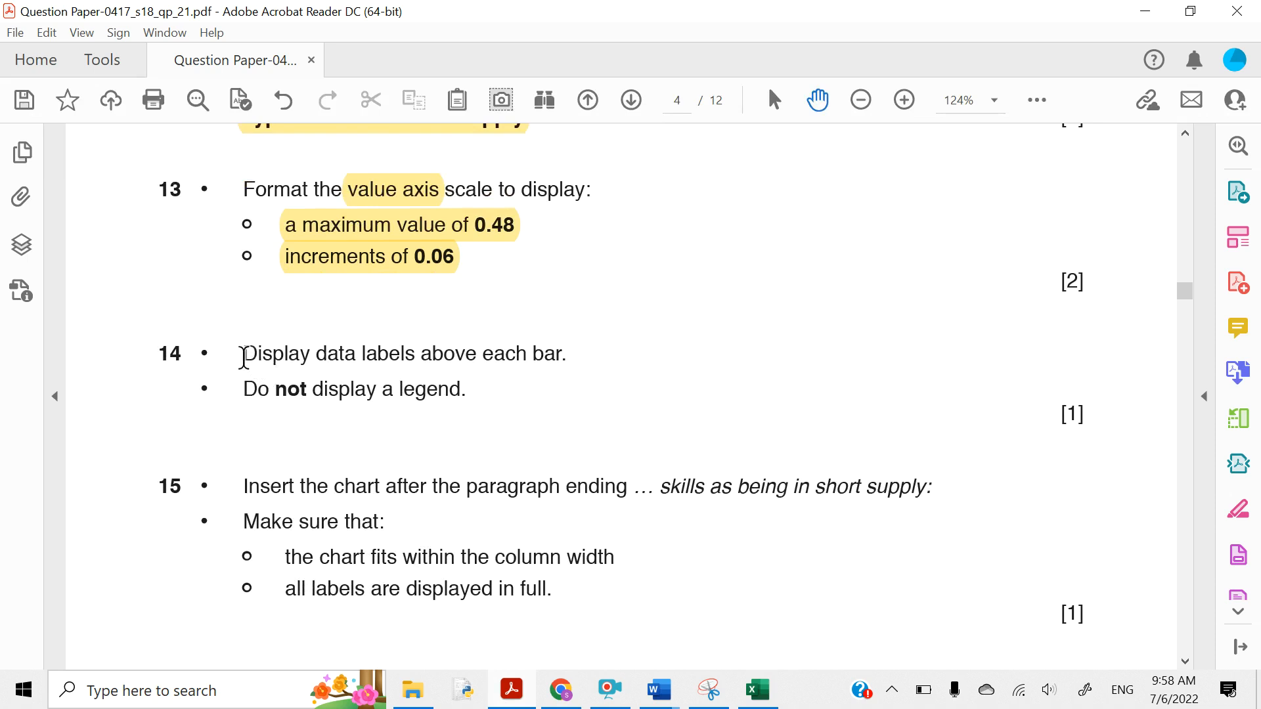
pyautogui.moveTo(243, 358); pyautogui.dragTo(552, 346)
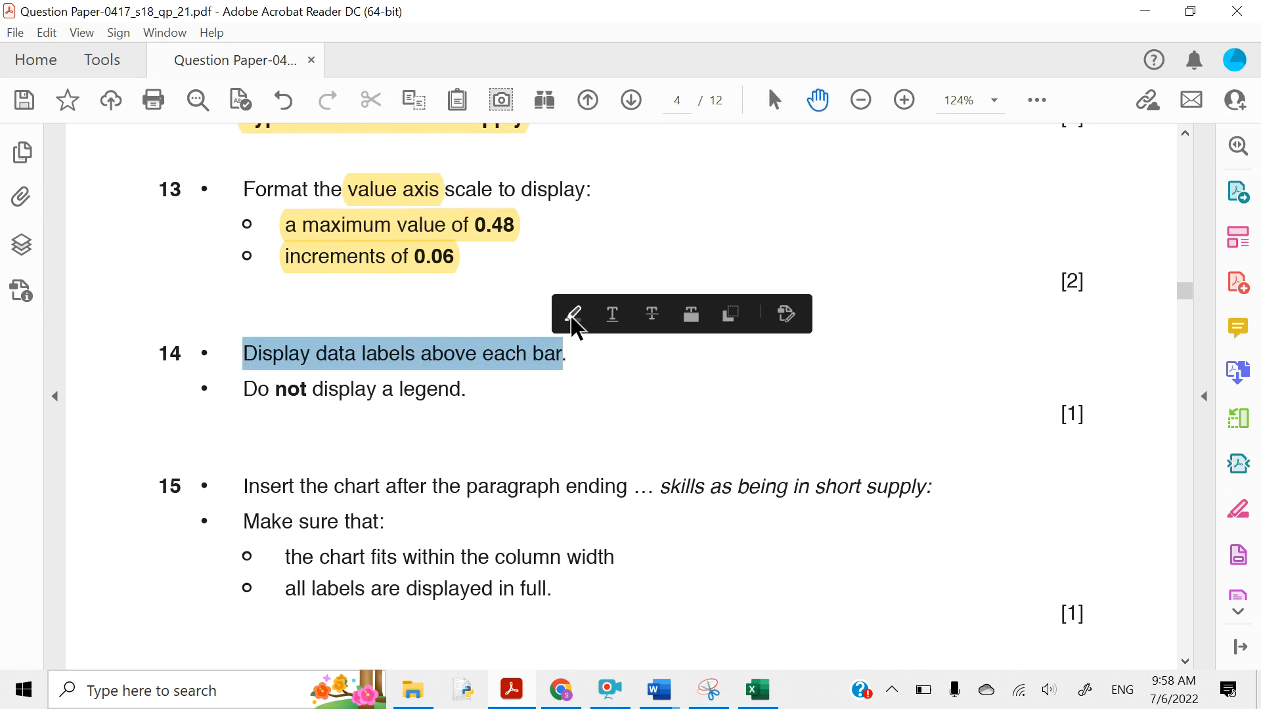
pyautogui.click(573, 315)
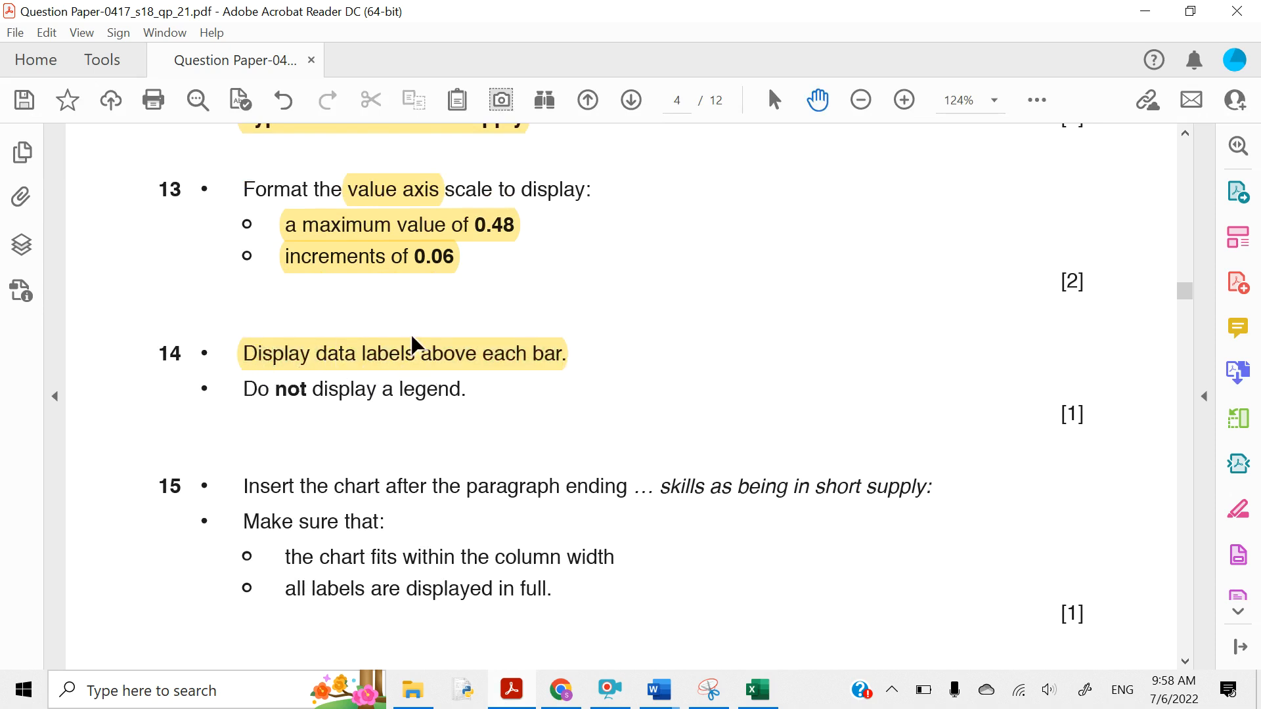
pyautogui.click(1145, 11)
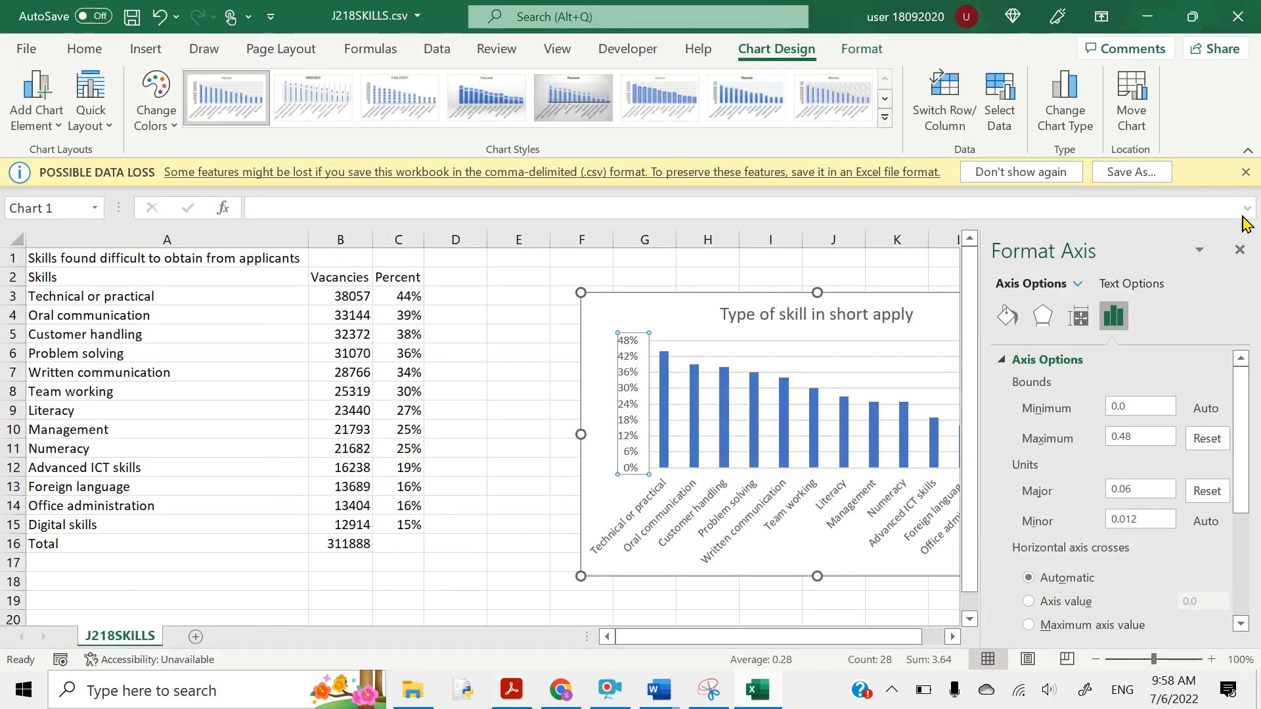
# - Close the Format Axis pane and turn on Data Labels from Chart Elements
pyautogui.click(1239, 256)
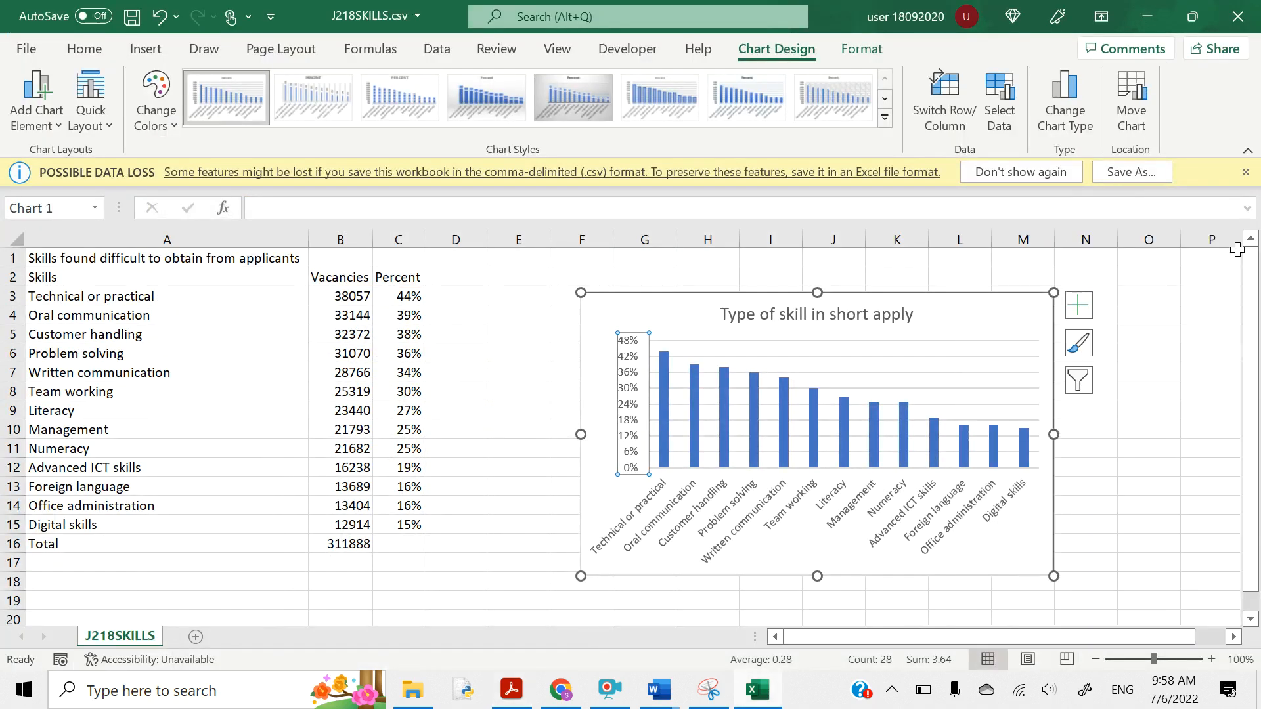
pyautogui.click(1077, 322)
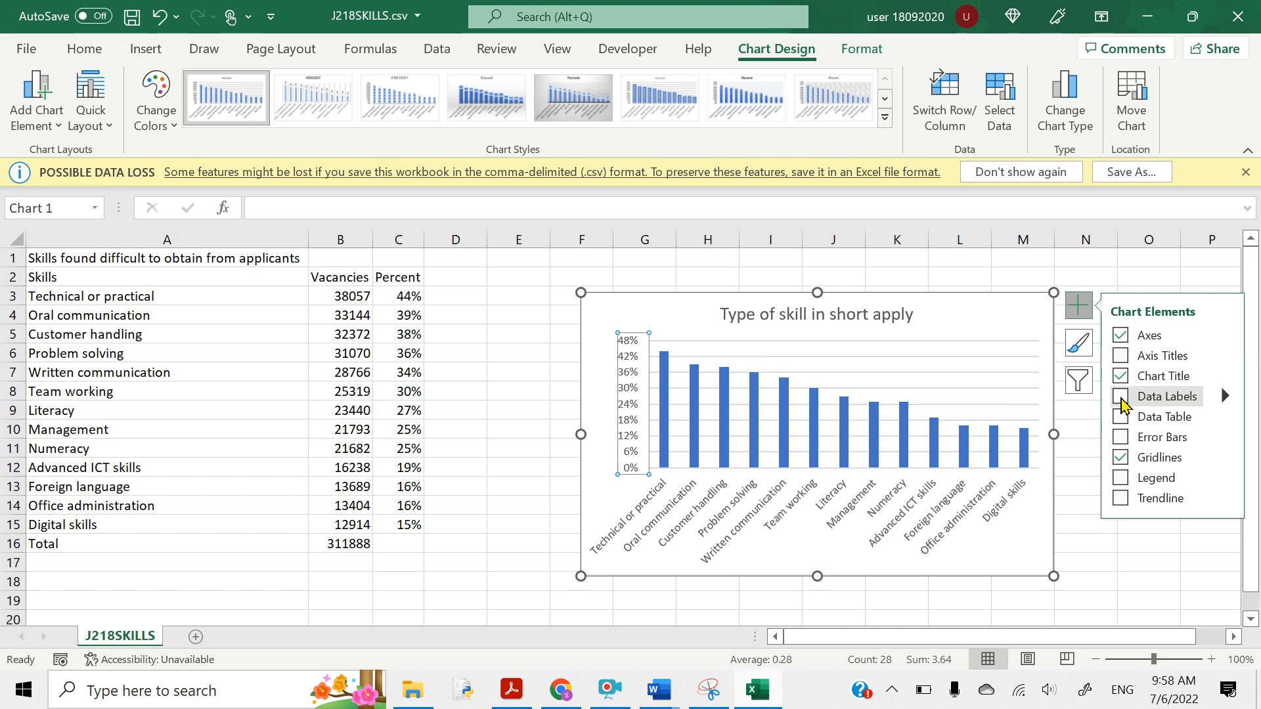
pyautogui.click(1121, 399)
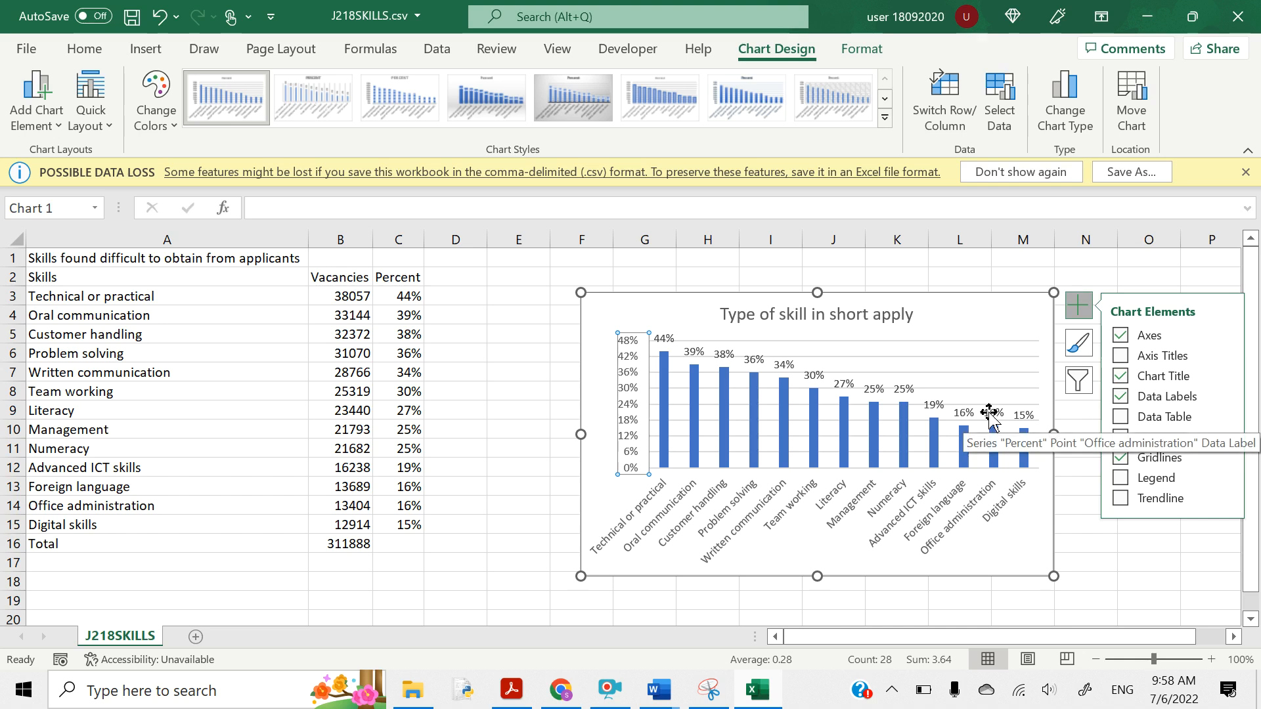
# - Highlight 'Do not display a legend.' in question 14, then return to Excel
pyautogui.click(524, 697)
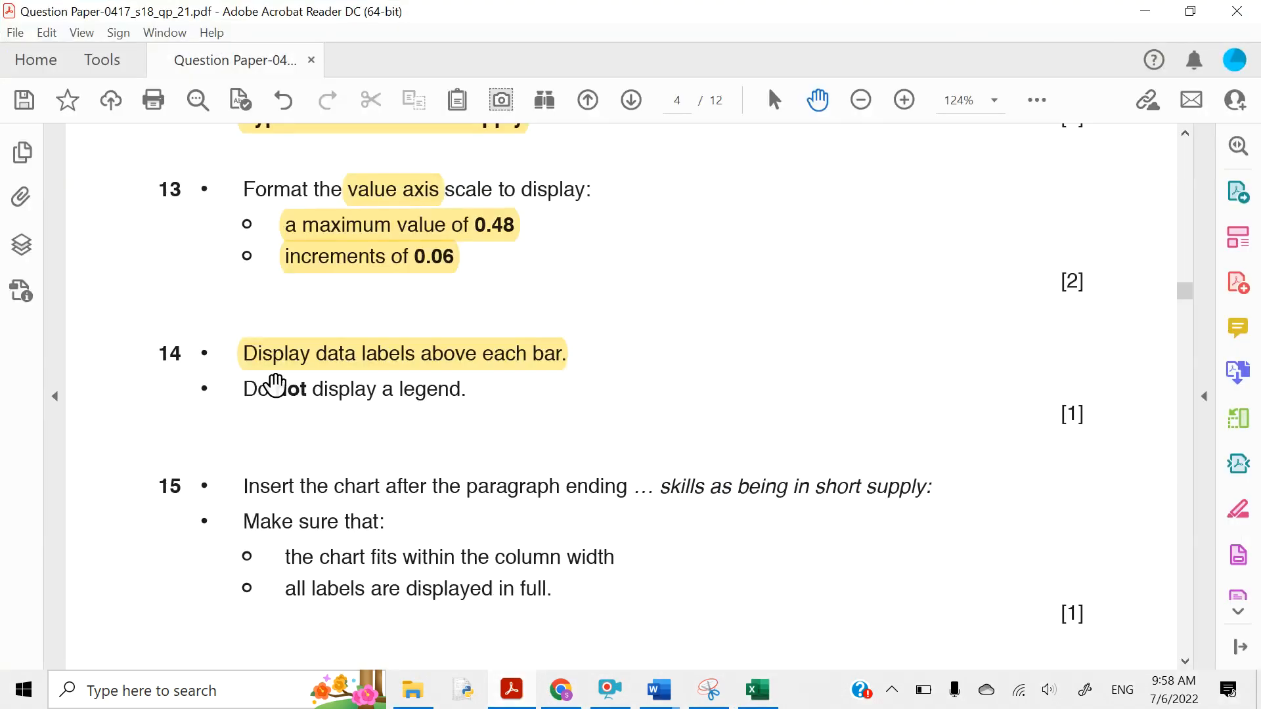
pyautogui.moveTo(242, 388); pyautogui.dragTo(462, 394)
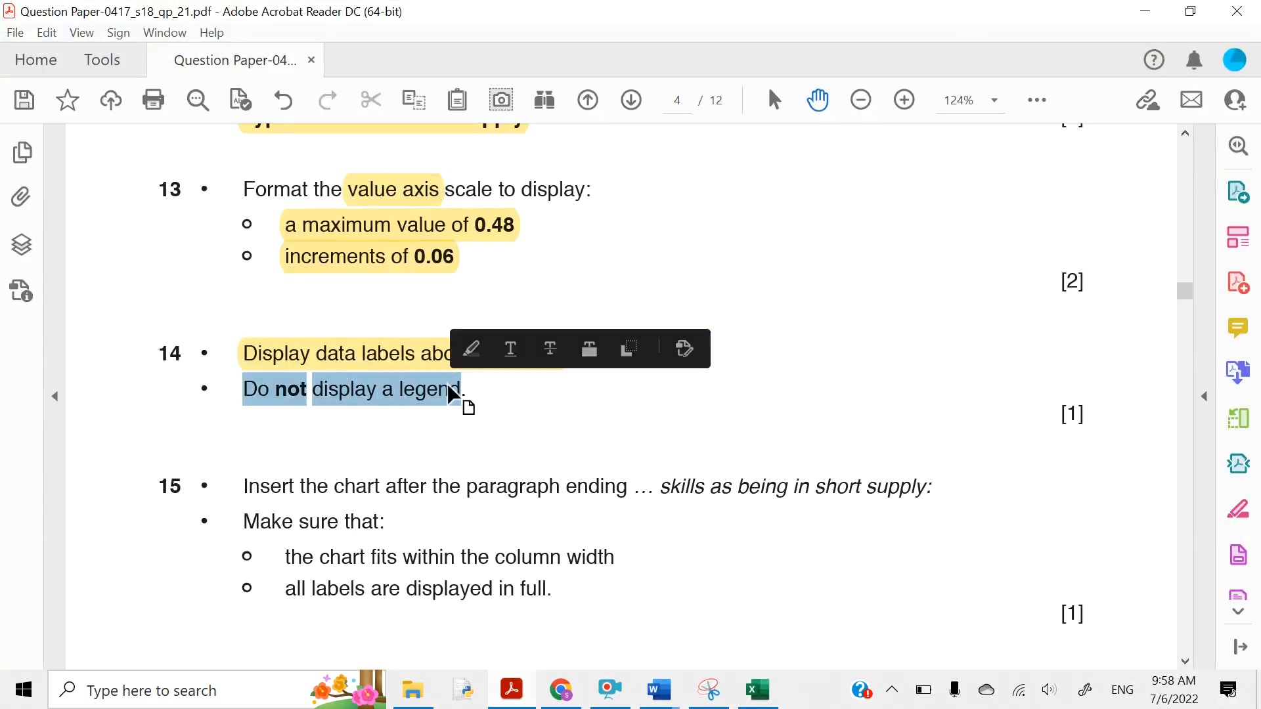
pyautogui.click(468, 354)
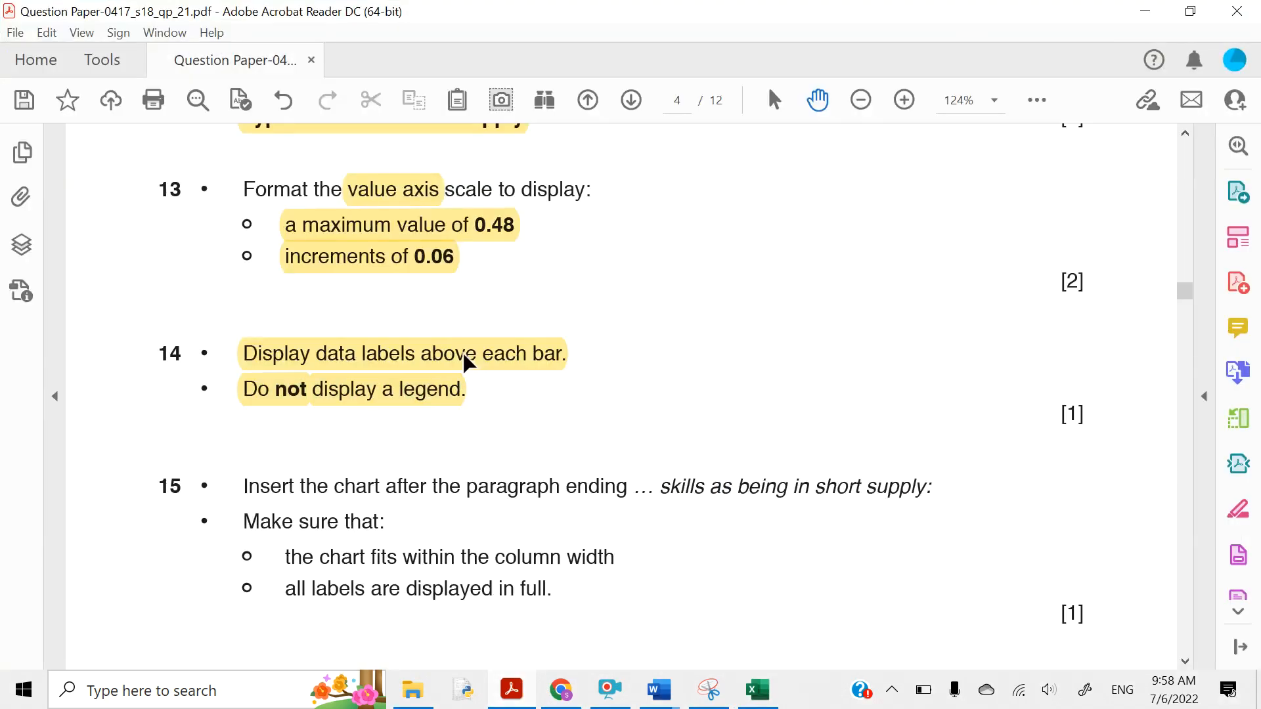
pyautogui.click(1146, 11)
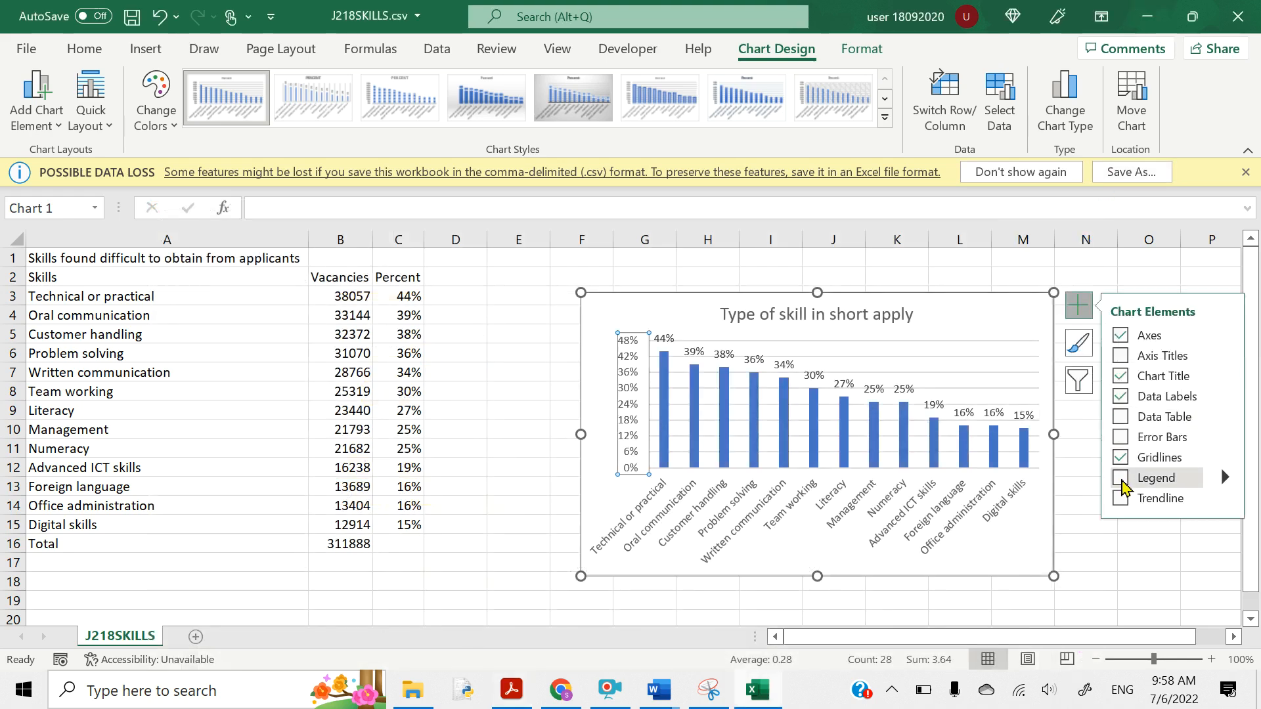
# - Untick Legend in Chart Elements, then scroll the question paper to question 15
pyautogui.click(1122, 483)
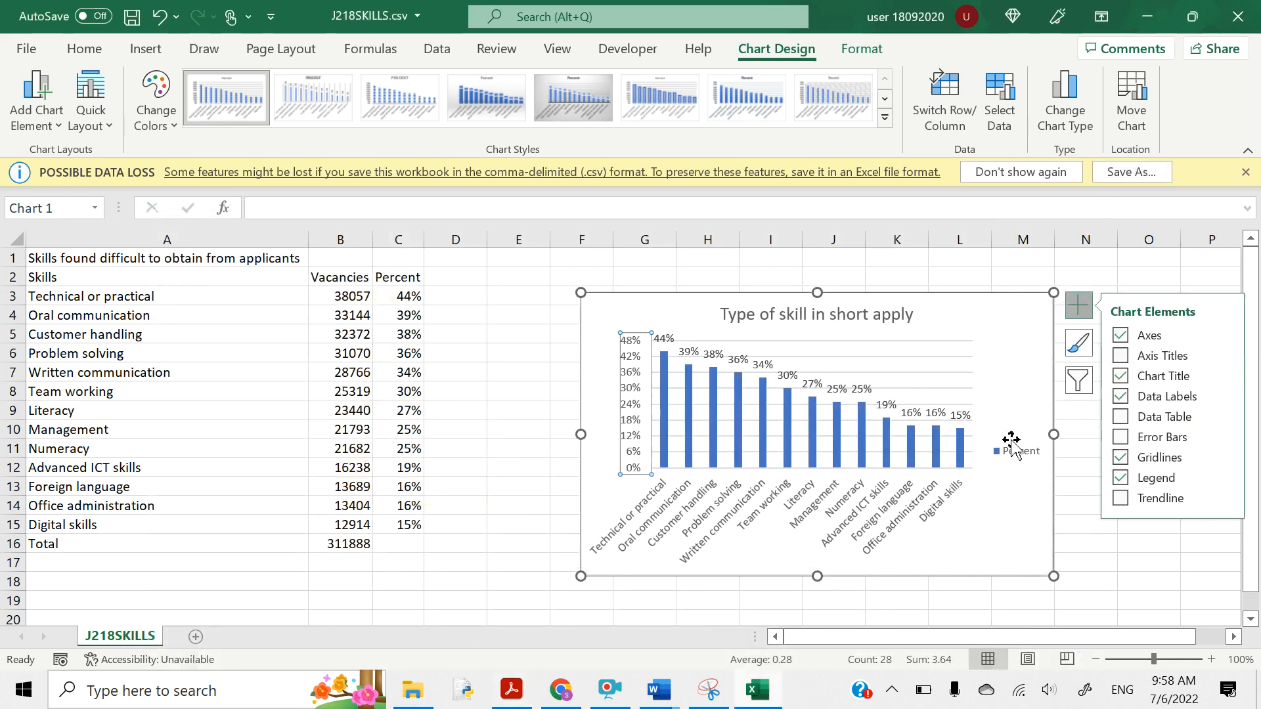
pyautogui.click(1121, 497)
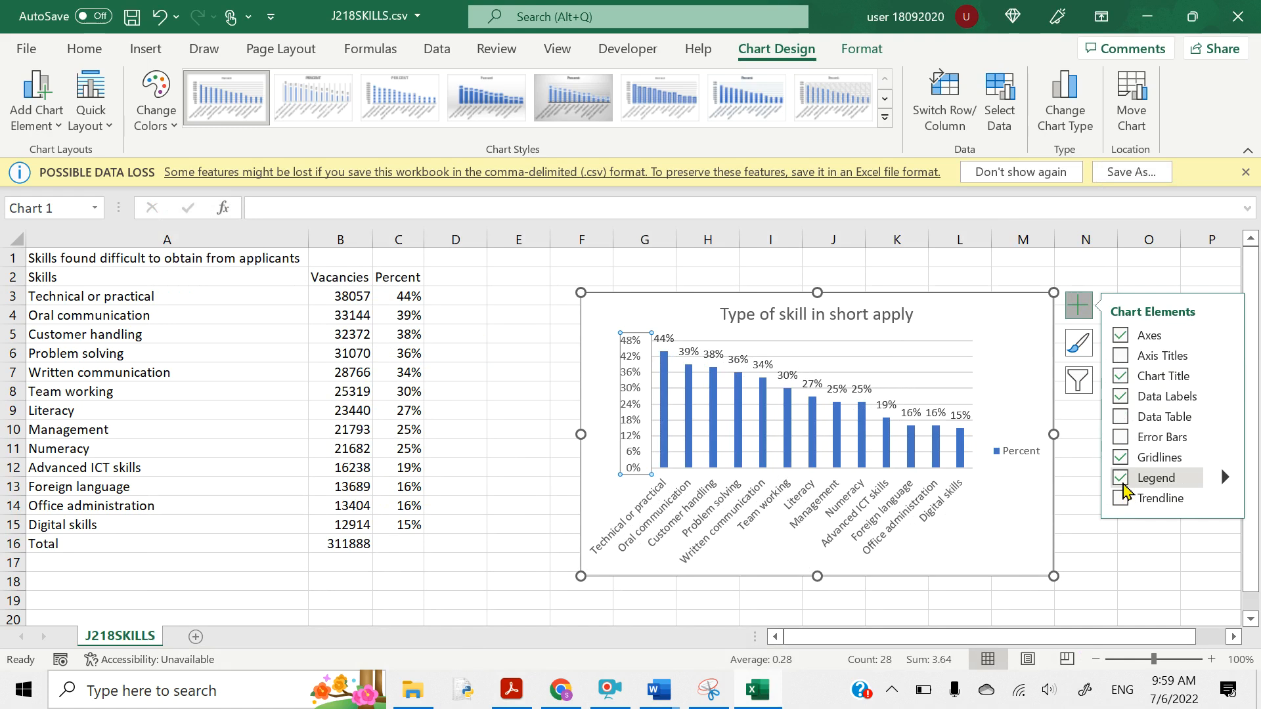
pyautogui.click(1122, 484)
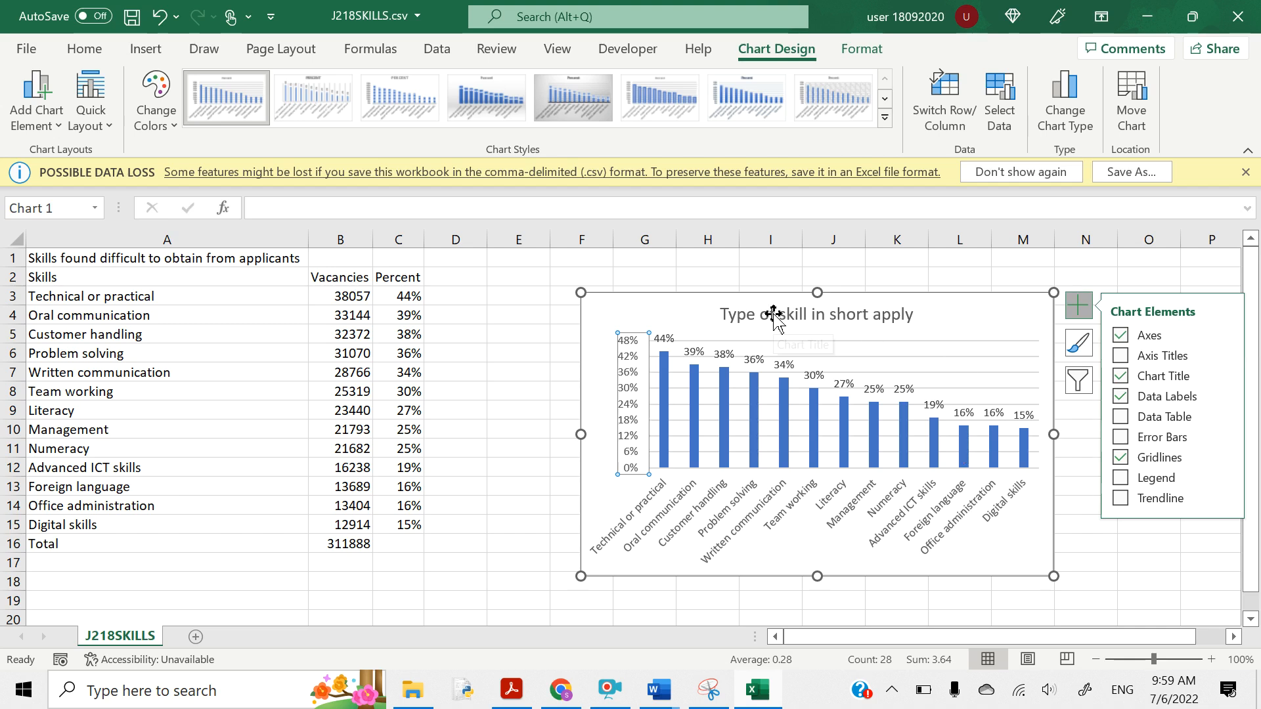
pyautogui.click(518, 695)
pyautogui.scroll(-3, 332, 486)
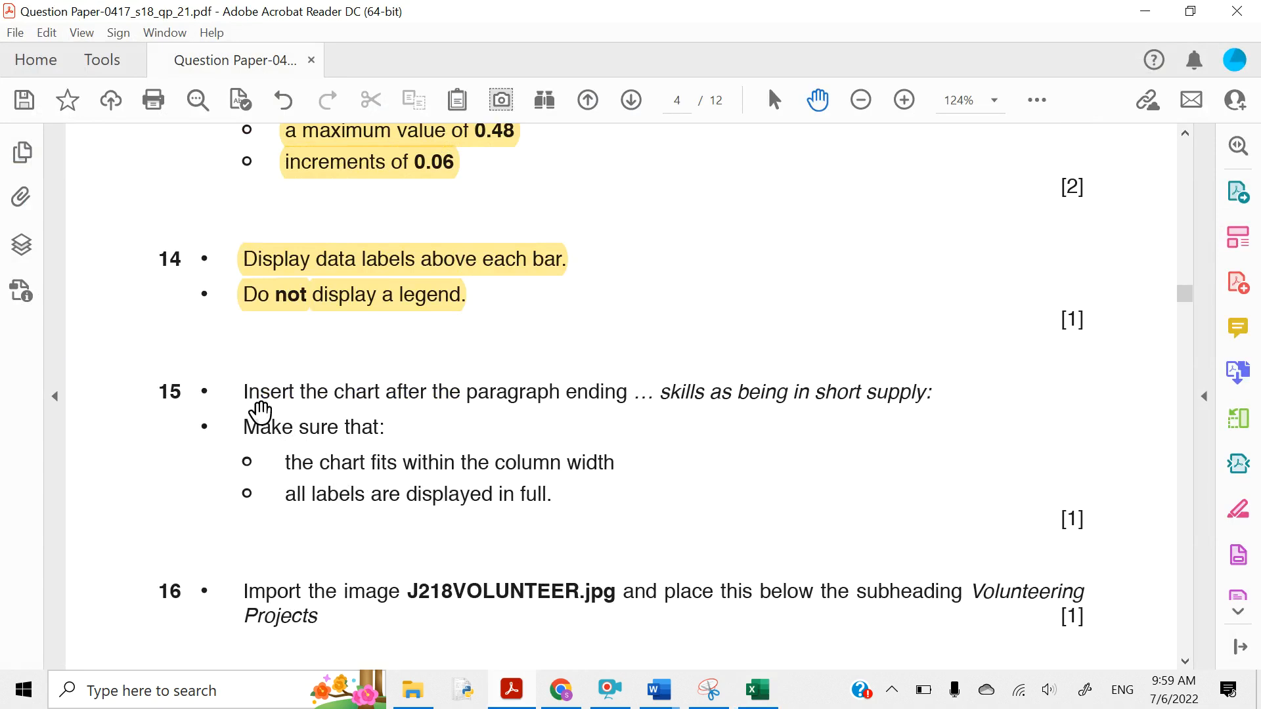
# - Highlight 'skills as being in short supply:' in question 15, then return to Excel
pyautogui.moveTo(247, 391); pyautogui.dragTo(584, 392)
pyautogui.click(596, 392)
pyautogui.moveTo(661, 392); pyautogui.dragTo(920, 407)
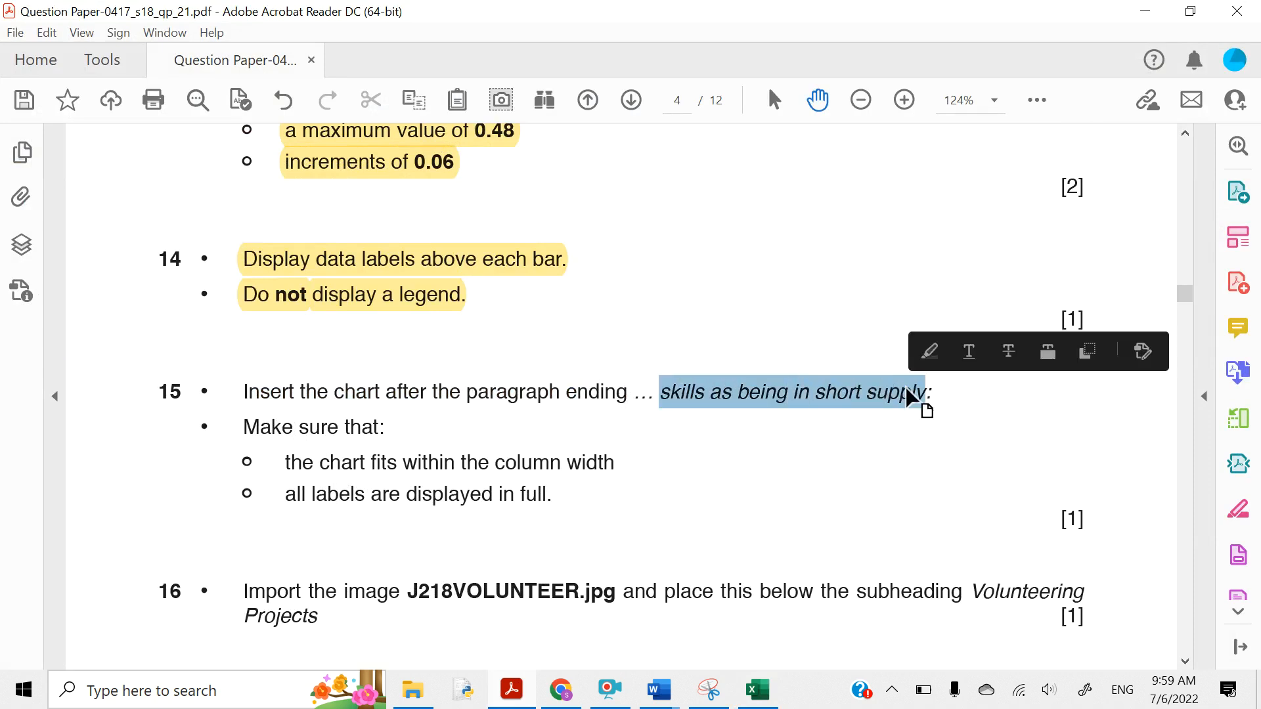
pyautogui.click(926, 355)
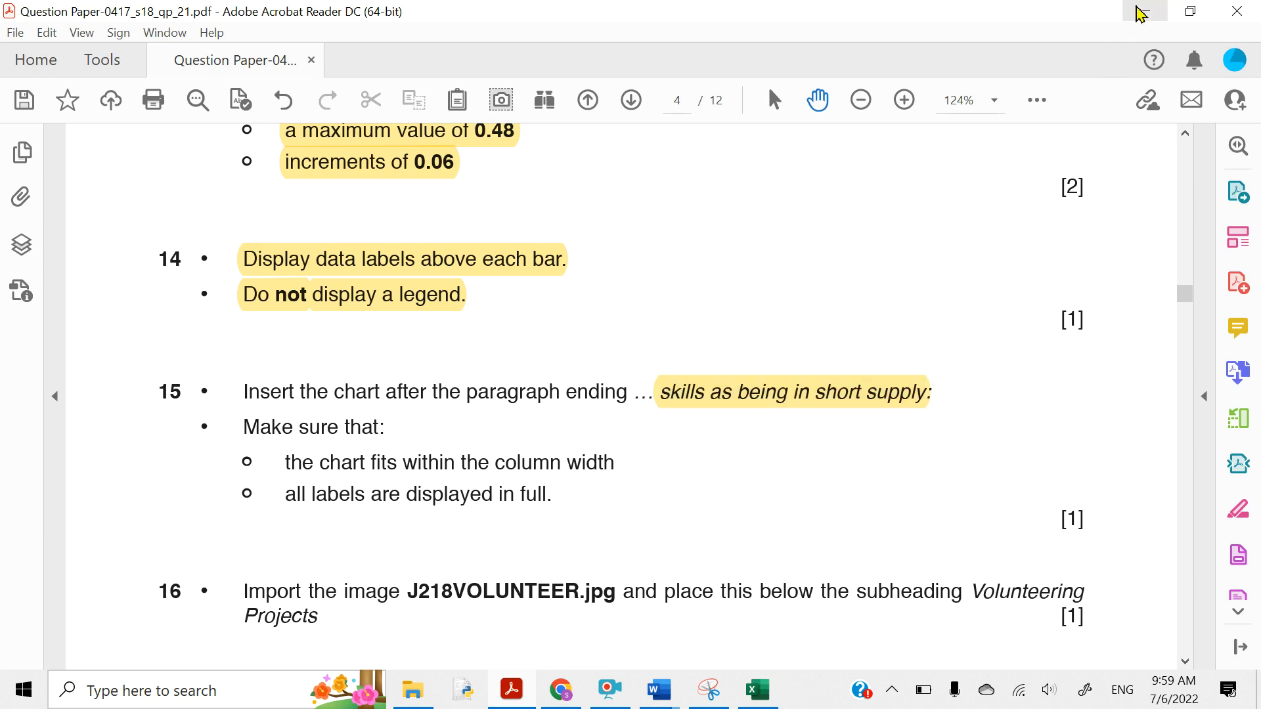
pyautogui.click(1141, 12)
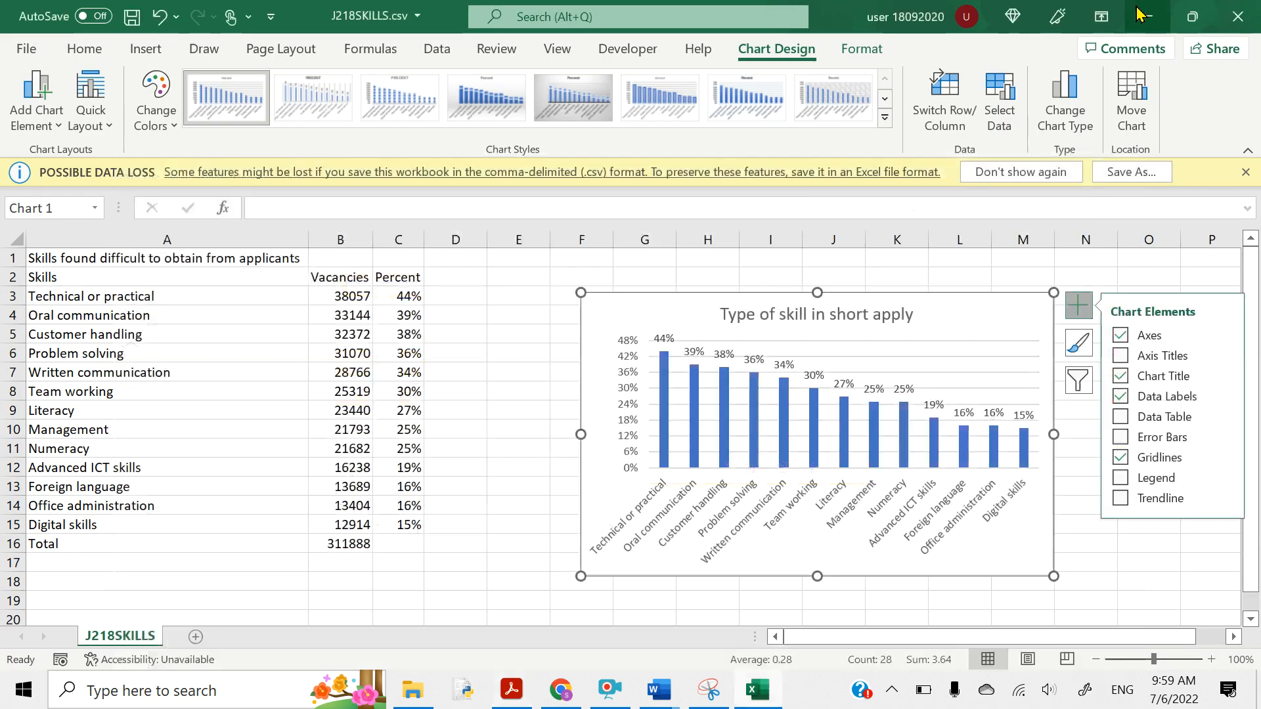
# - Copy the whole skills bar chart and minimise Excel
pyautogui.click(941, 316)
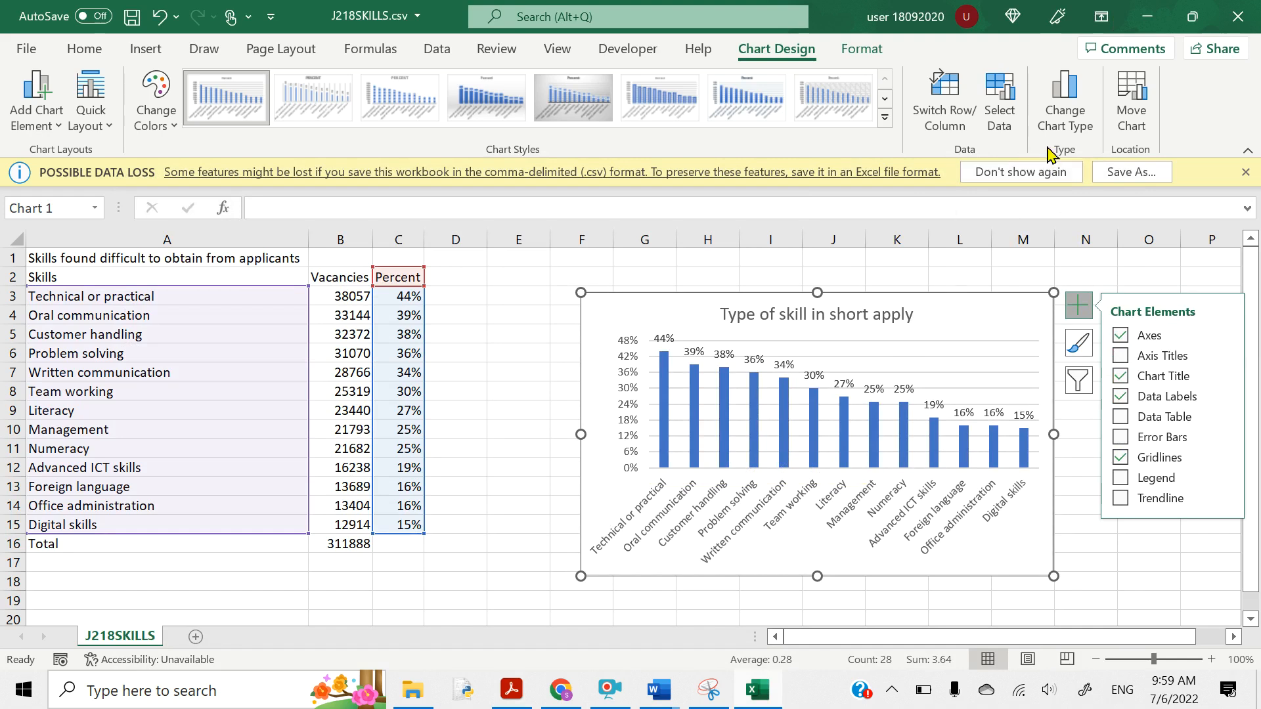
pyautogui.rightClick(983, 346)
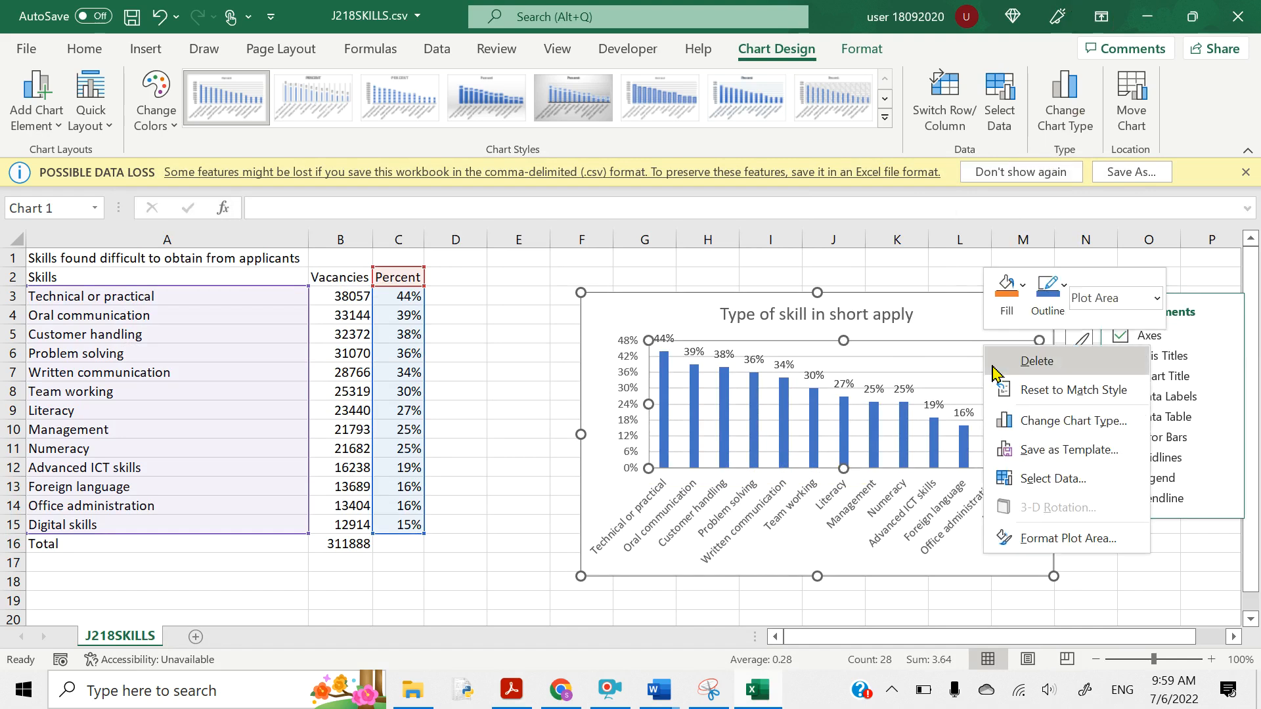
pyautogui.click(923, 371)
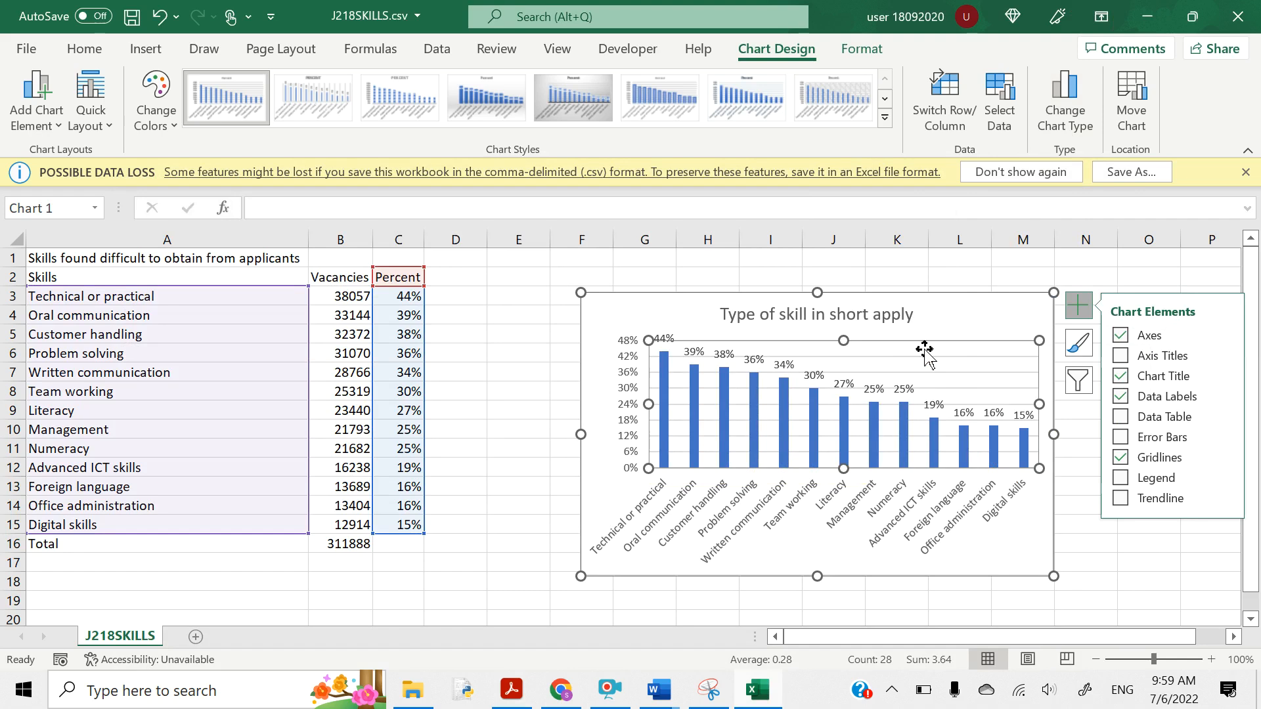
pyautogui.click(933, 322)
pyautogui.rightClick(933, 322)
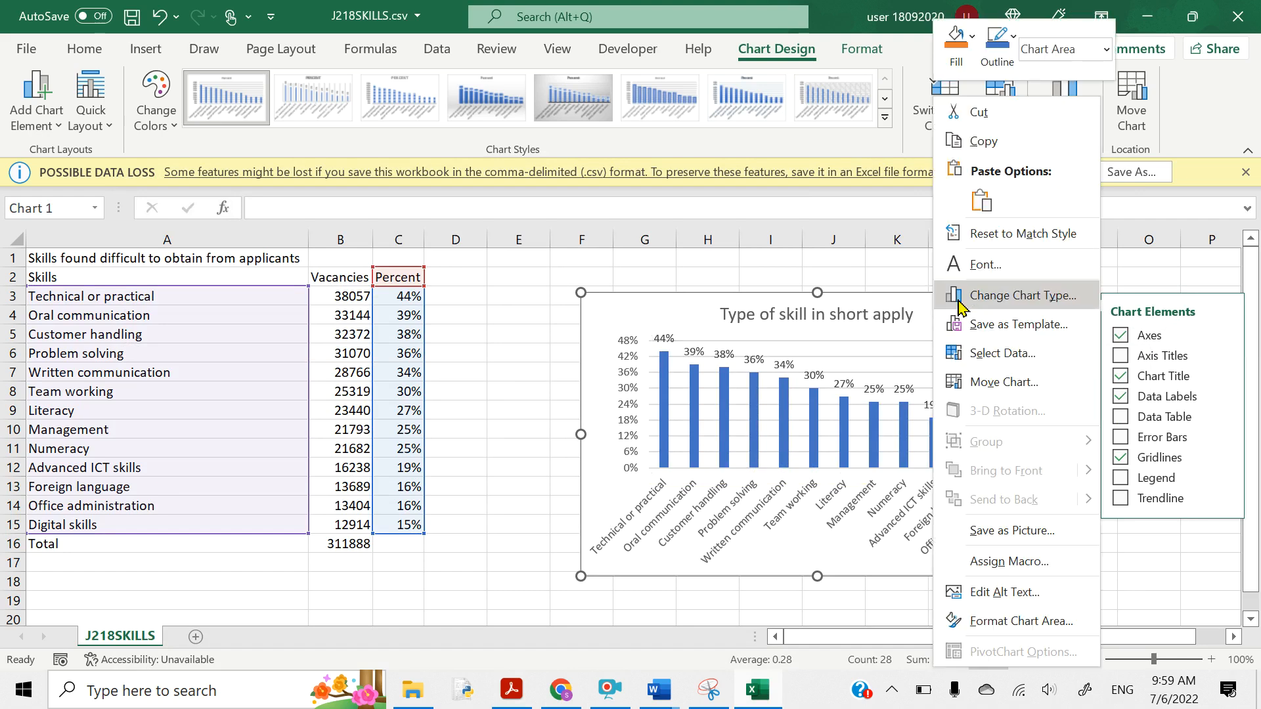
pyautogui.click(983, 143)
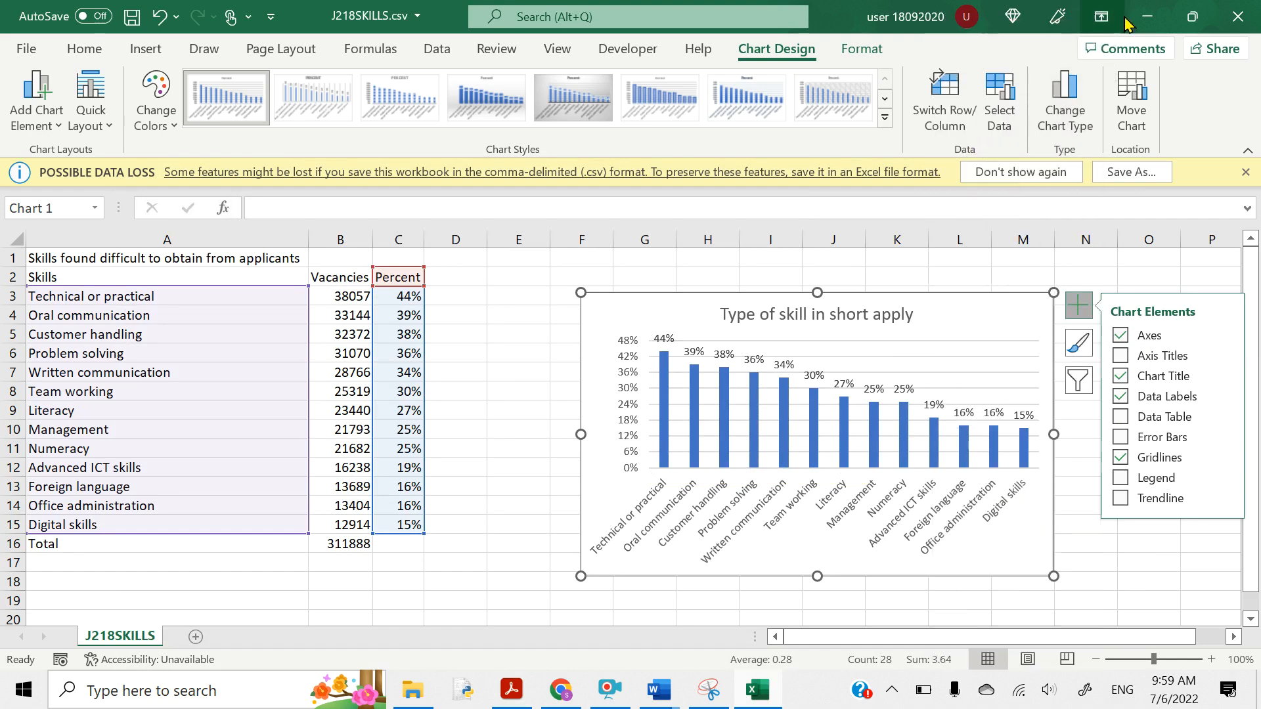
pyautogui.click(1151, 18)
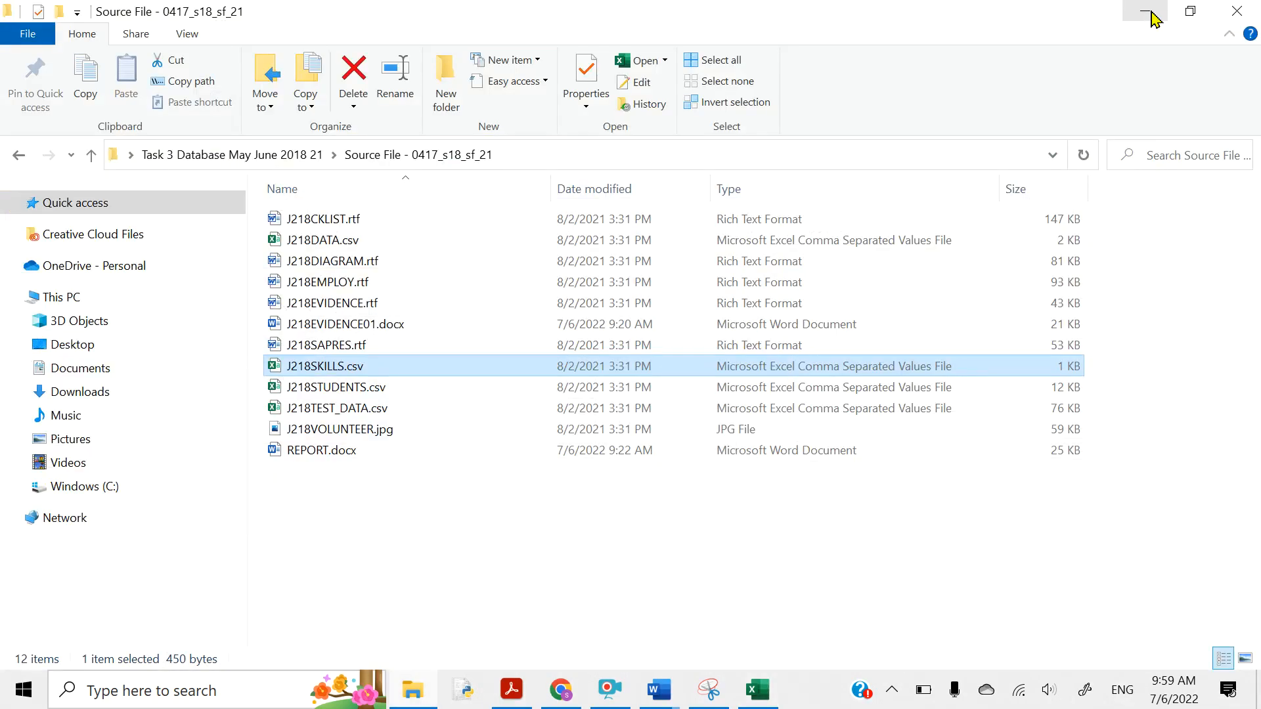
# - Find 'skills as being in short supply' in REPORT and add a new line after it
pyautogui.click(1151, 18)
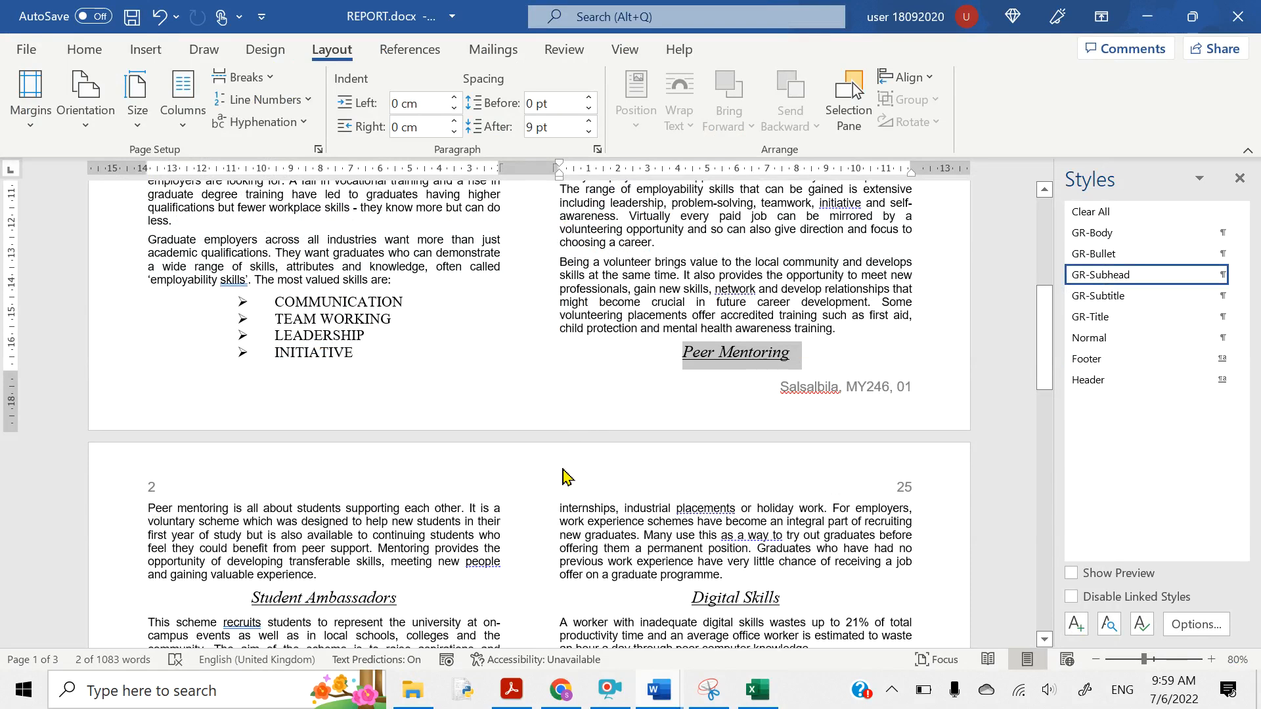
pyautogui.hotkey('ctrl', 'f')
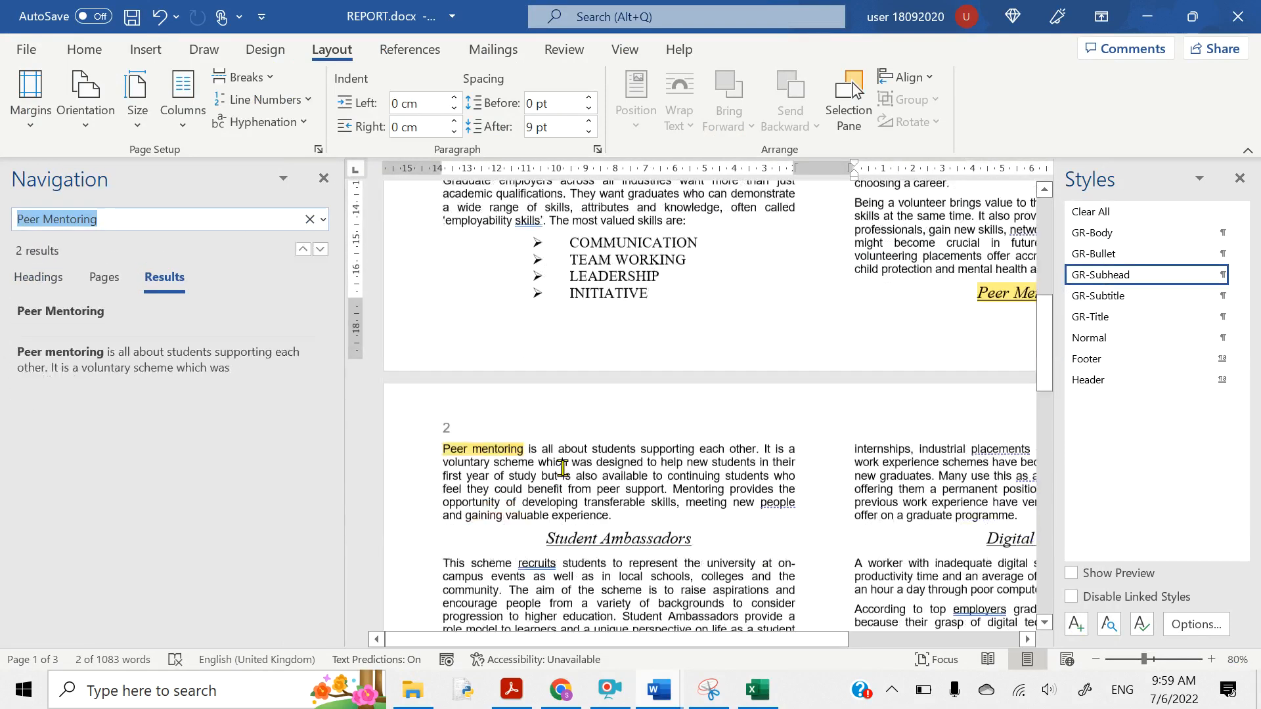
pyautogui.write('skills')
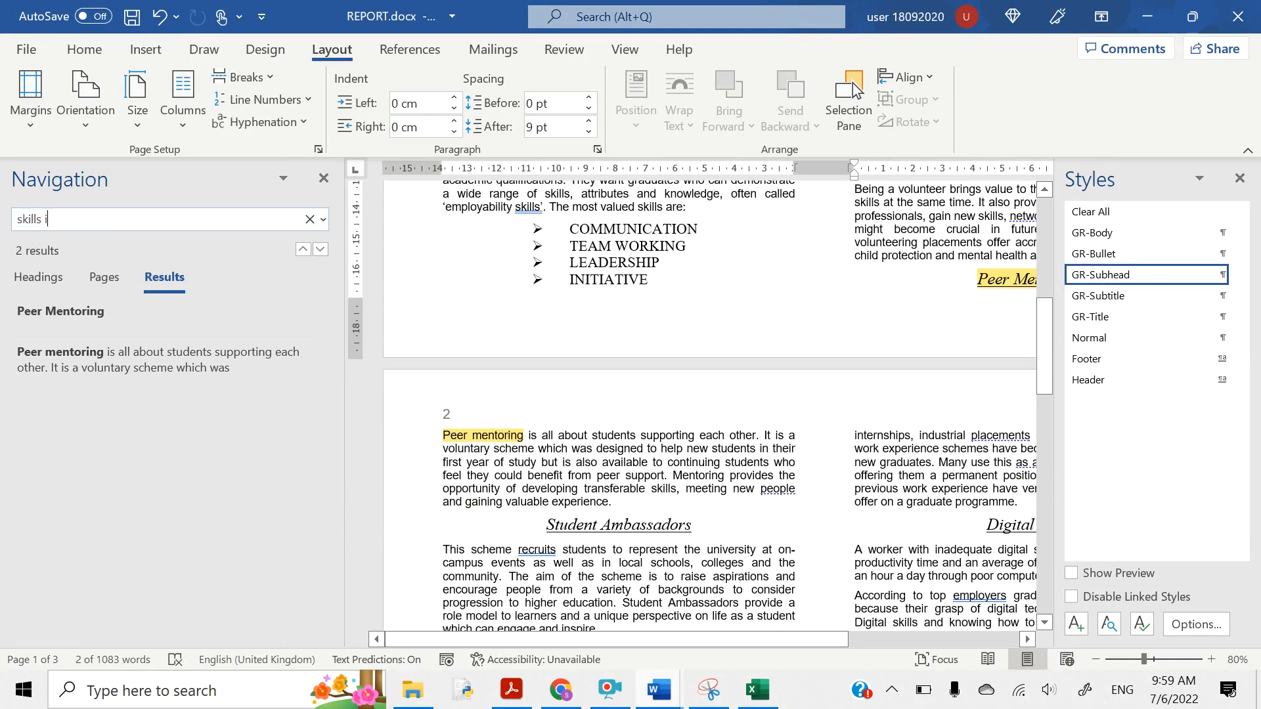
pyautogui.write(' as being')
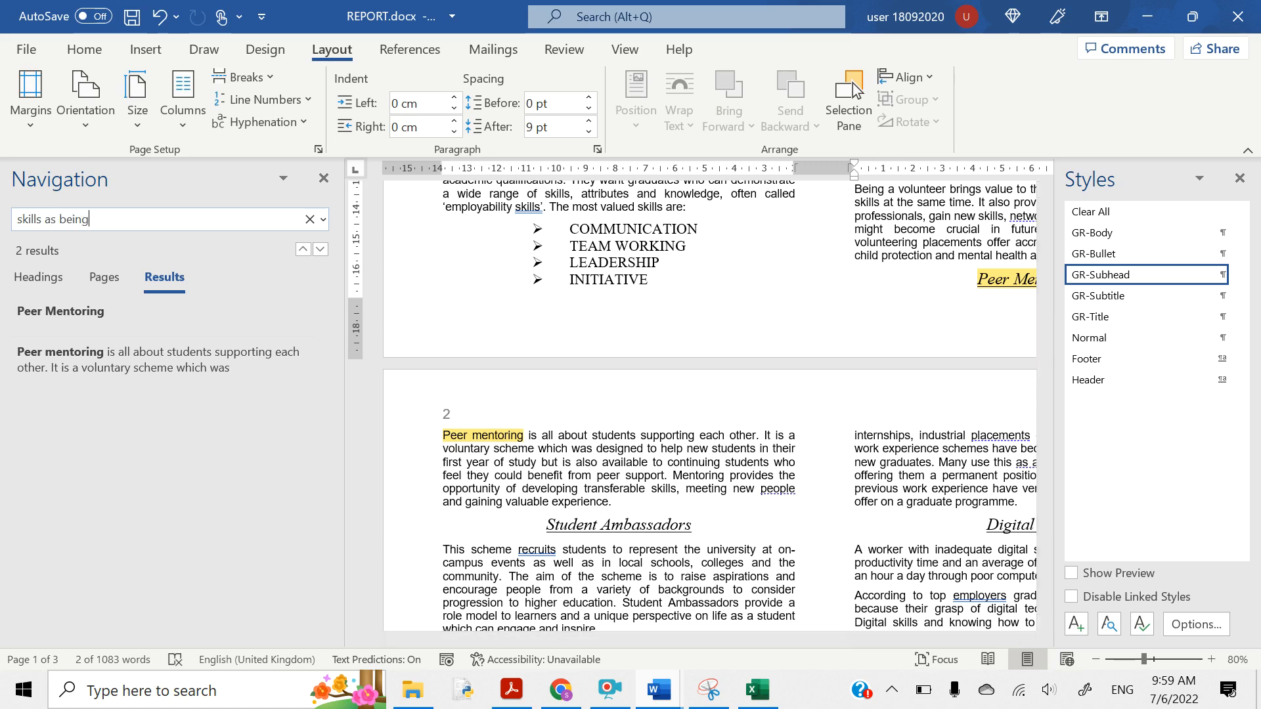
pyautogui.write(' ins')
pyautogui.press('BackSpace')
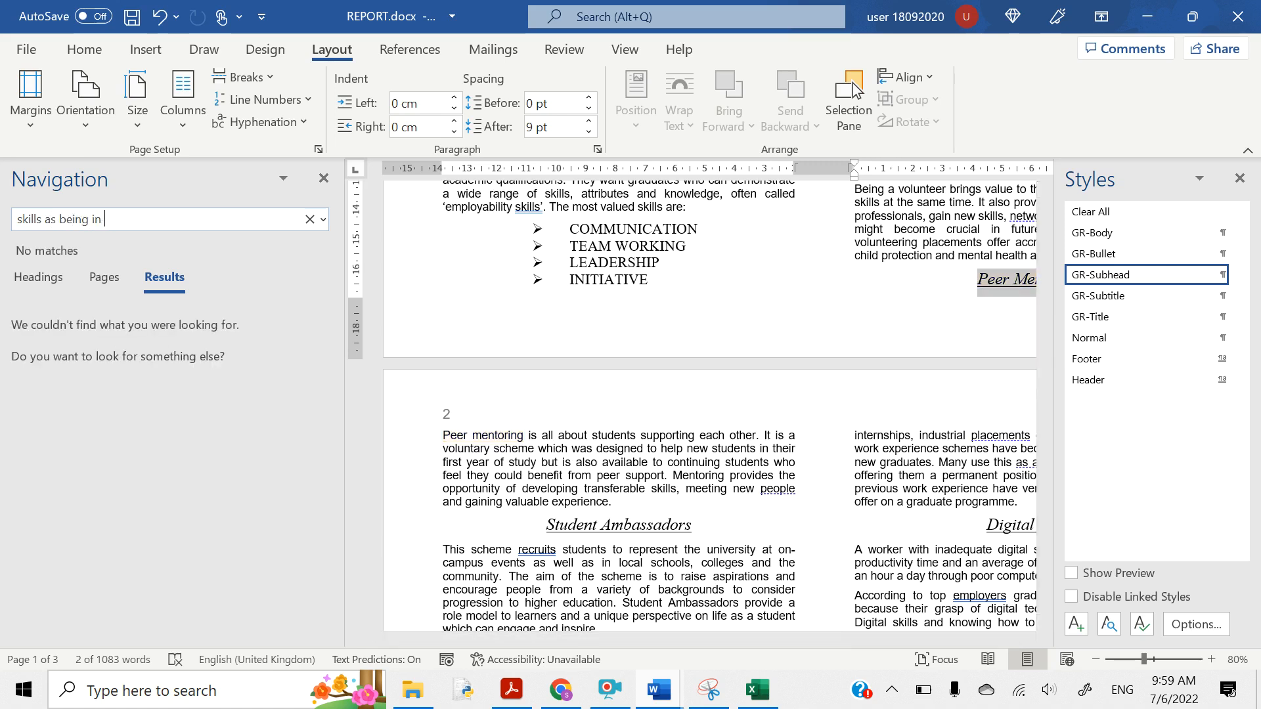
pyautogui.write('shot')
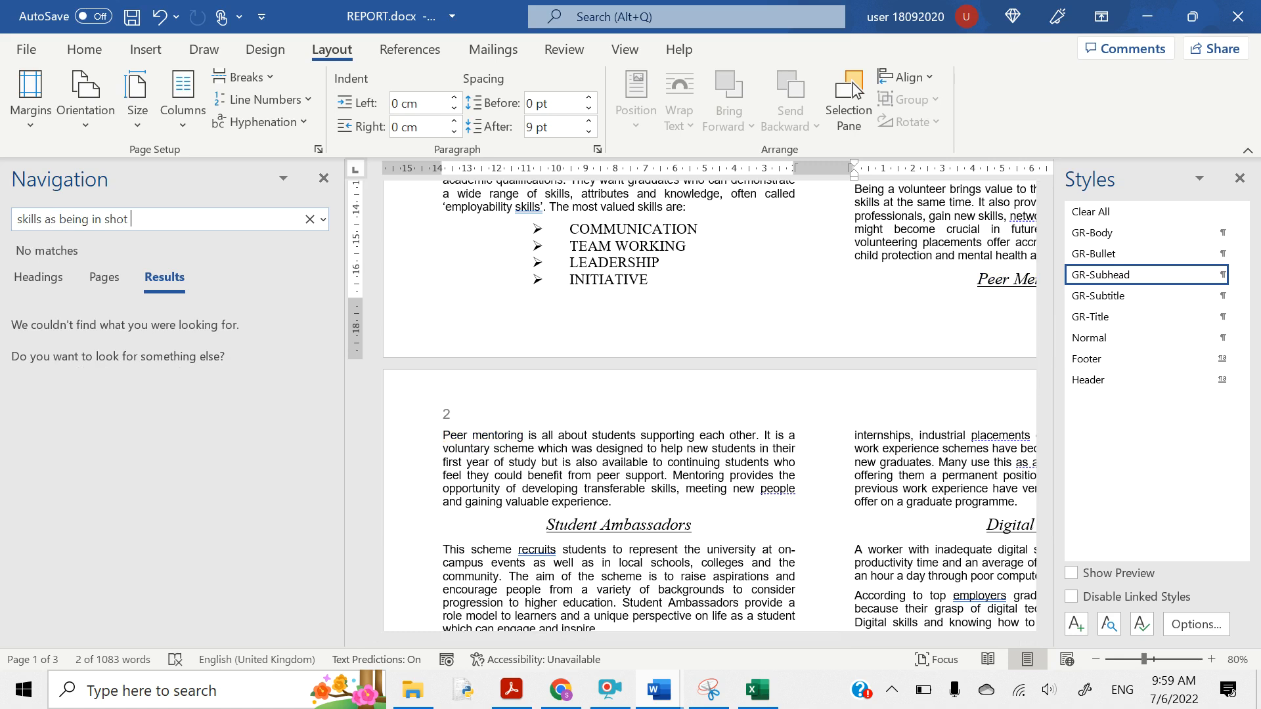
pyautogui.press('BackSpace')
pyautogui.press('BackSpace')
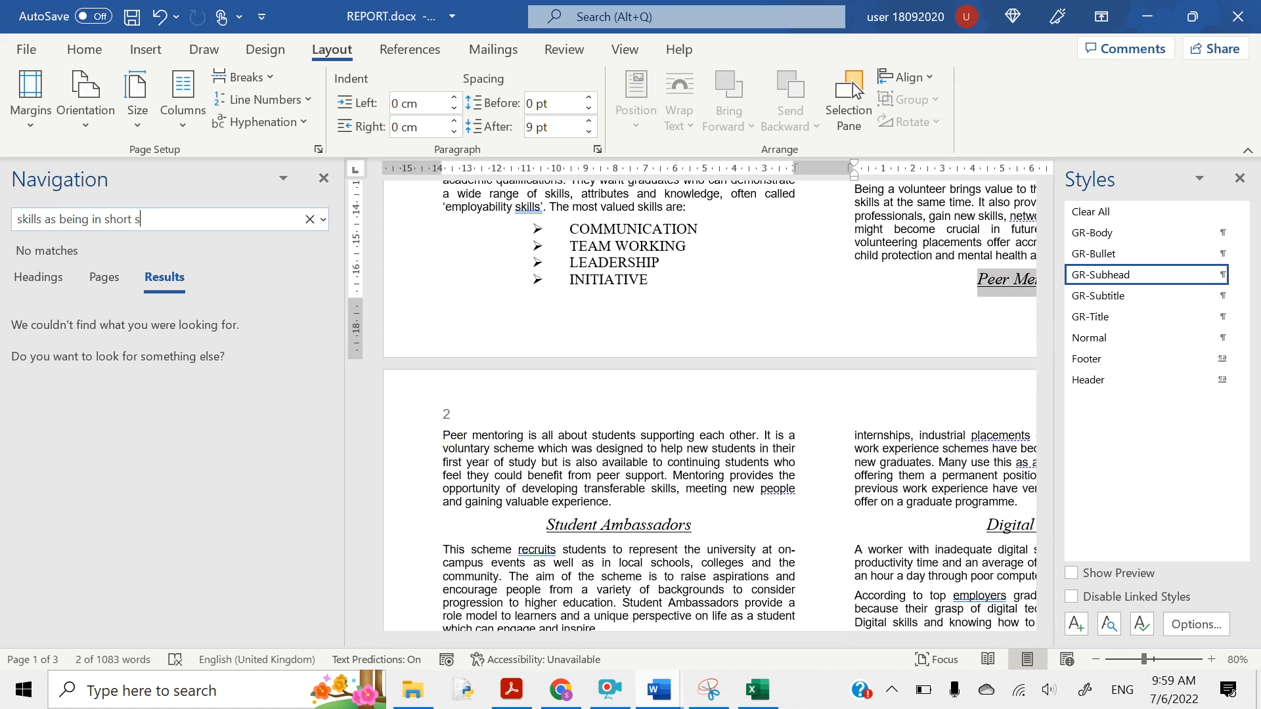
pyautogui.write('pply')
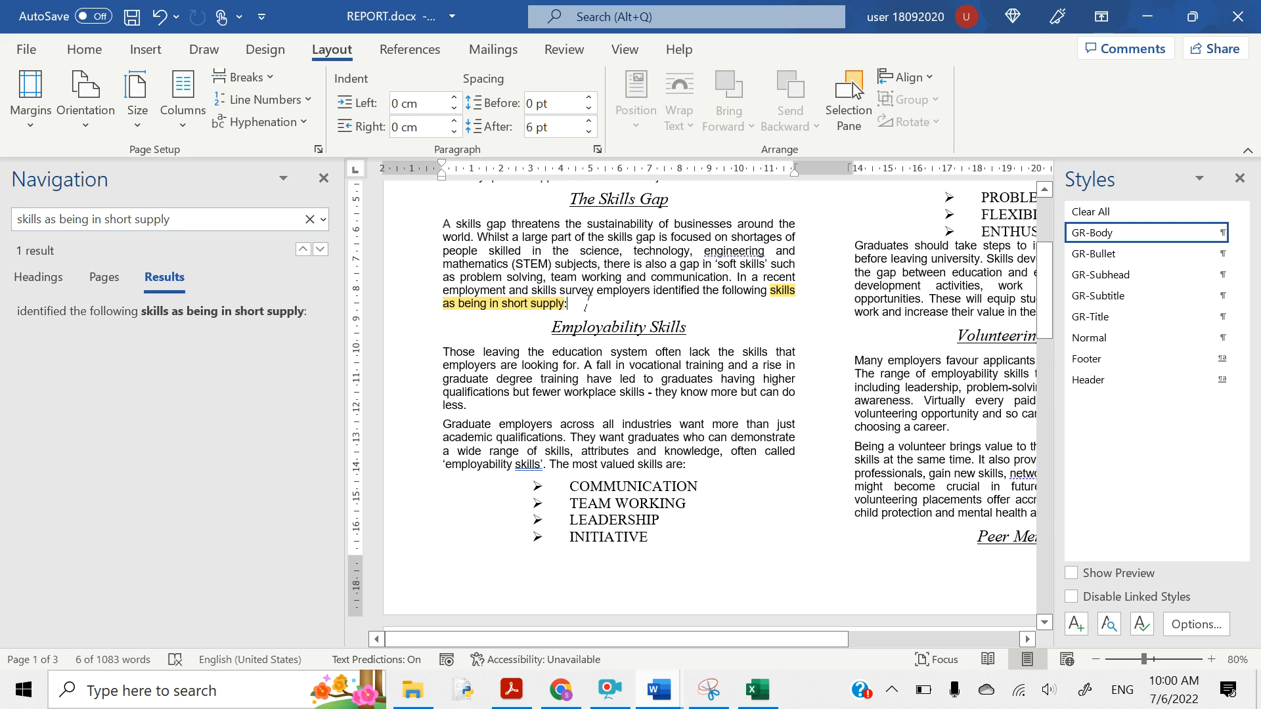
pyautogui.click(623, 313)
pyautogui.press('Return')
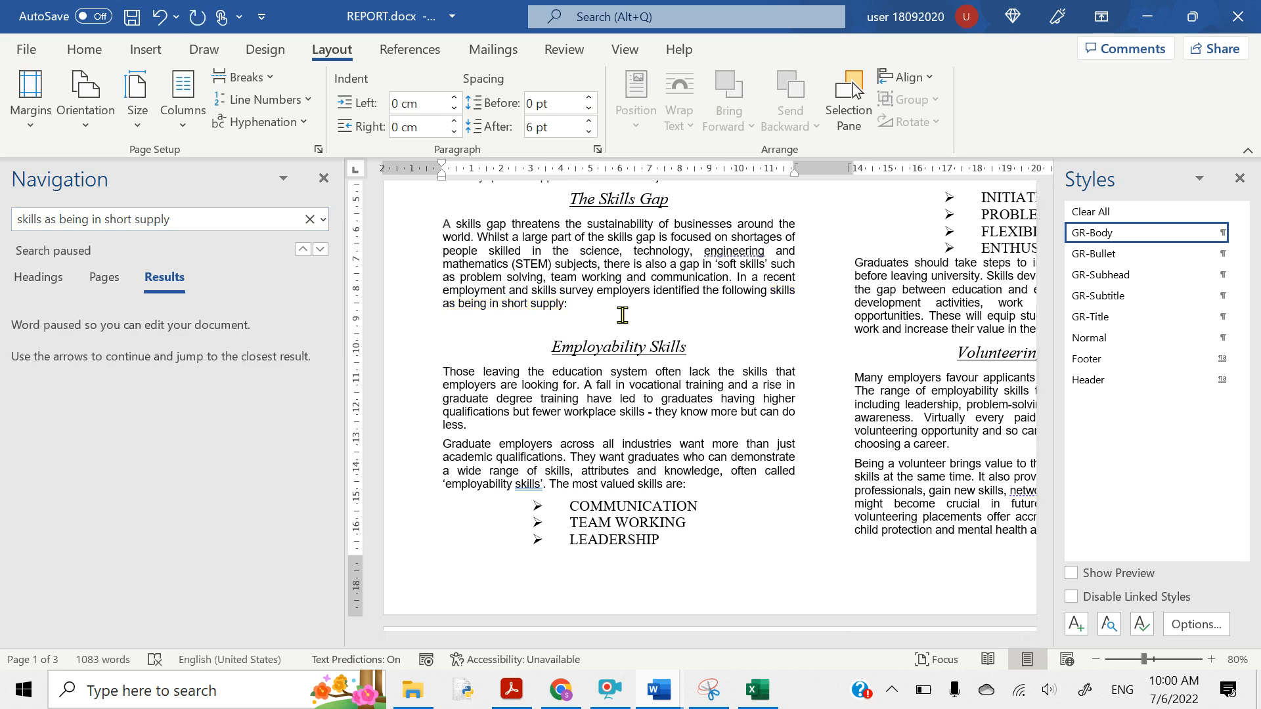
# - Paste the skills bar chart below the short-supply paragraph and close the Styles pane
pyautogui.hotkey('ctrl', 'v')
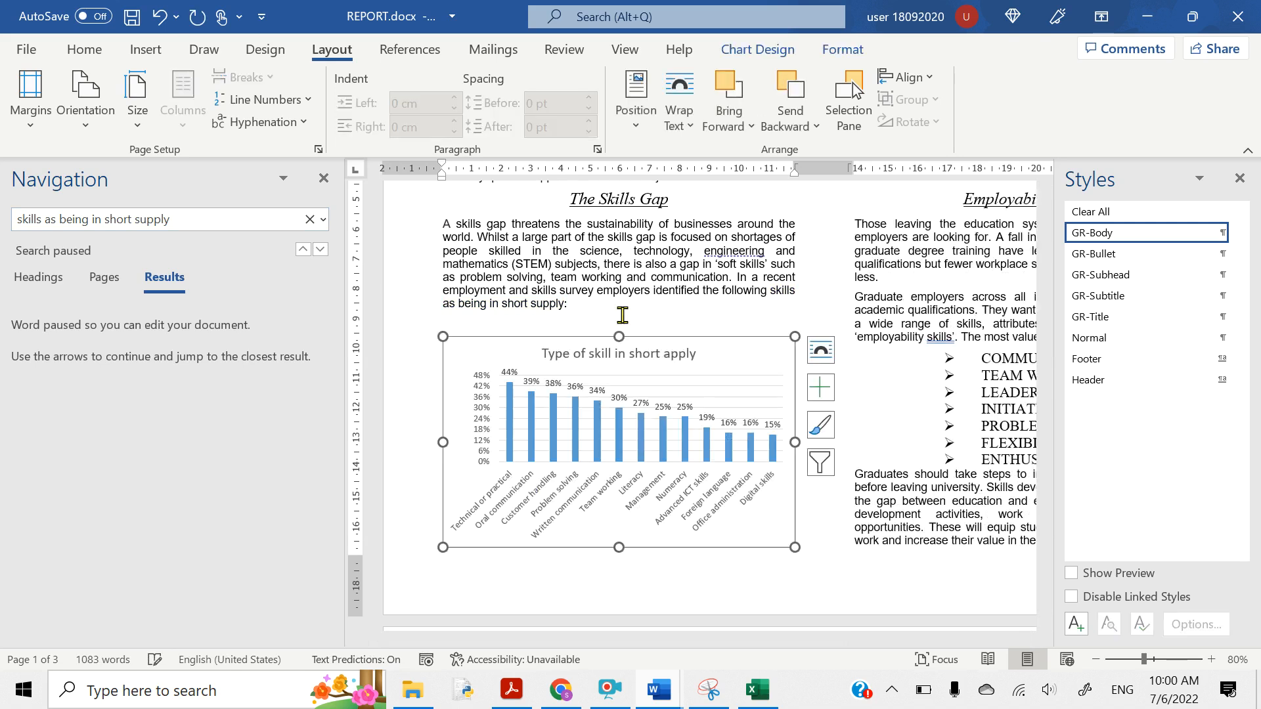
pyautogui.scroll(2, 614, 430)
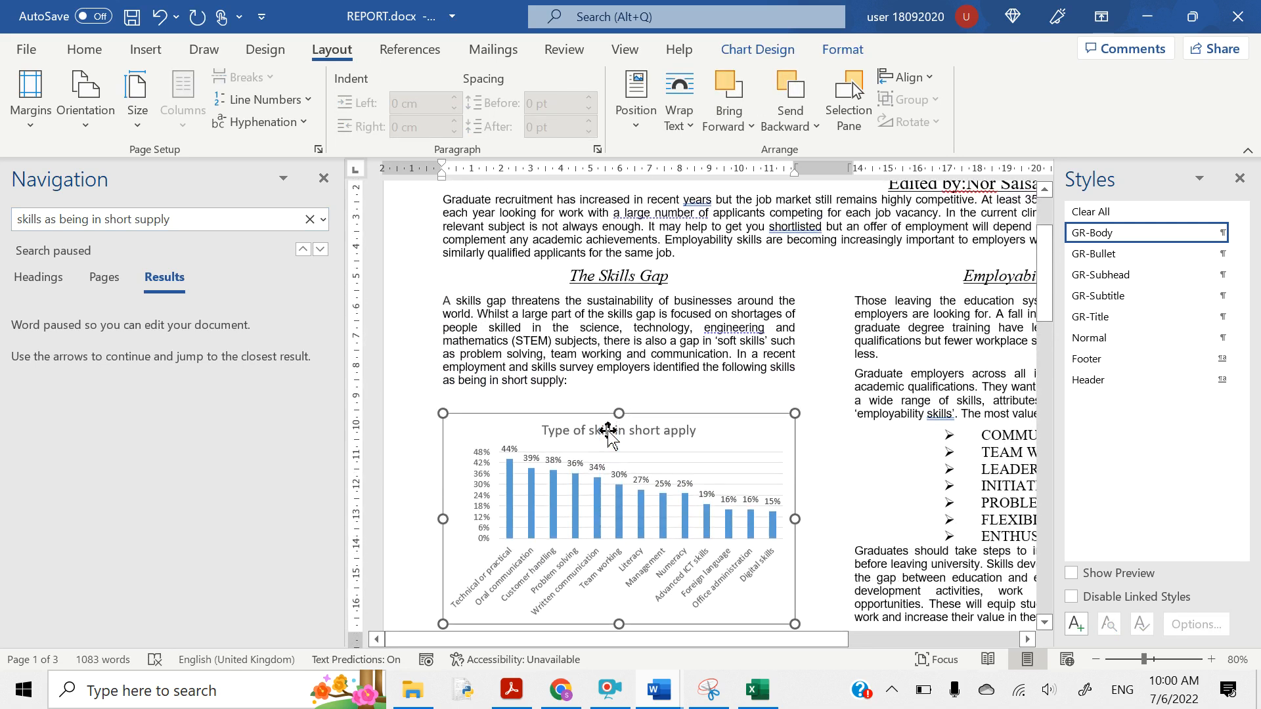
pyautogui.click(1240, 182)
pyautogui.scroll(1, 997, 407)
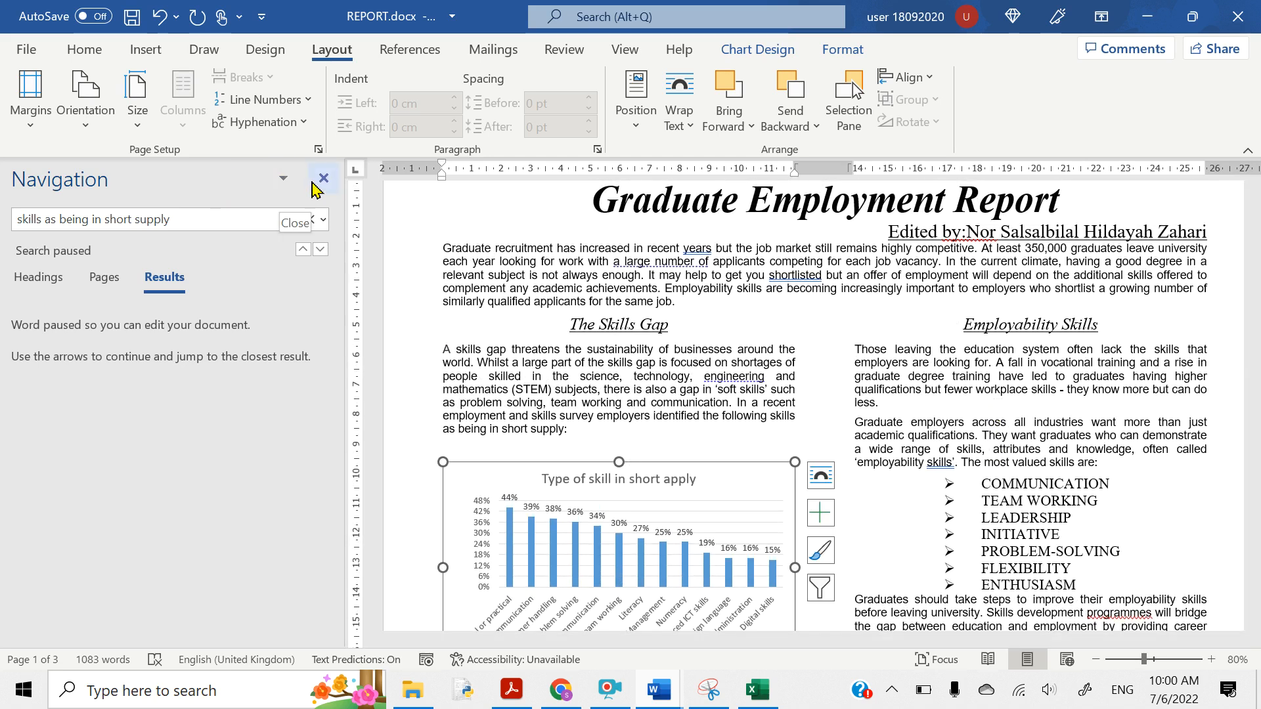
# - Close the Navigation pane and check that the chart fits the column
pyautogui.click(315, 186)
pyautogui.scroll(1, 370, 354)
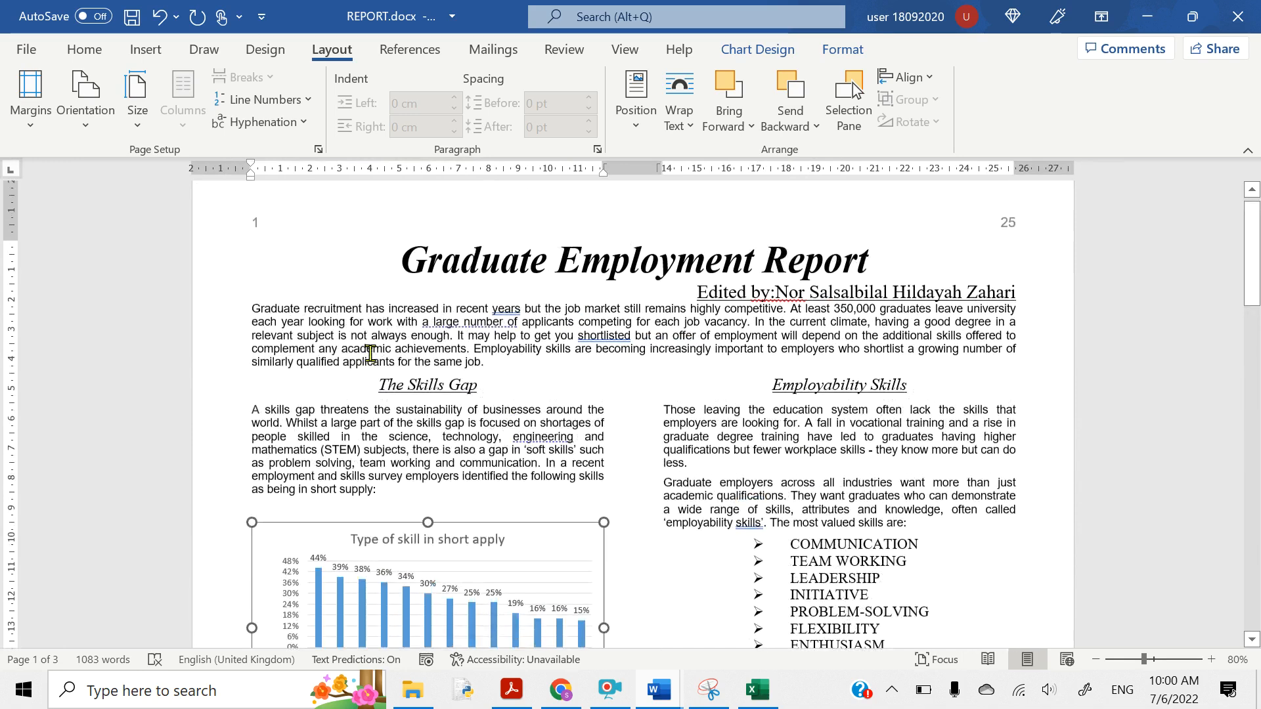
pyautogui.scroll(-3, 371, 354)
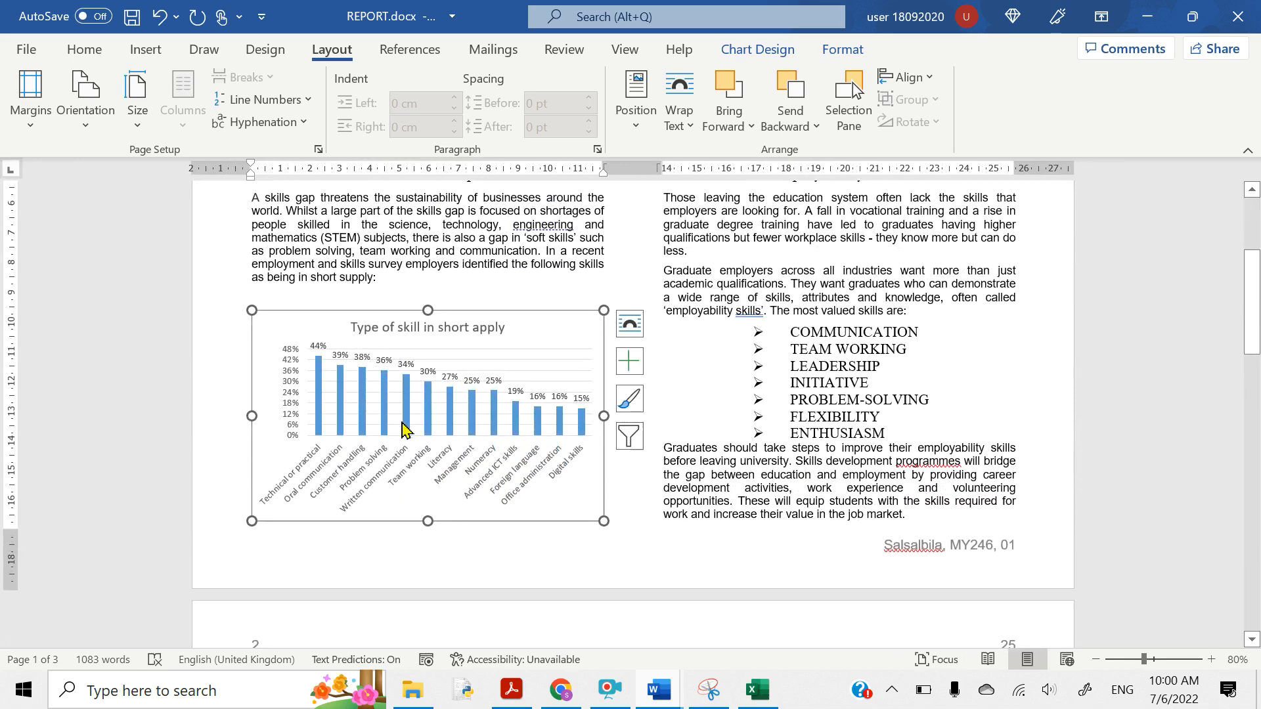
pyautogui.scroll(2, 519, 440)
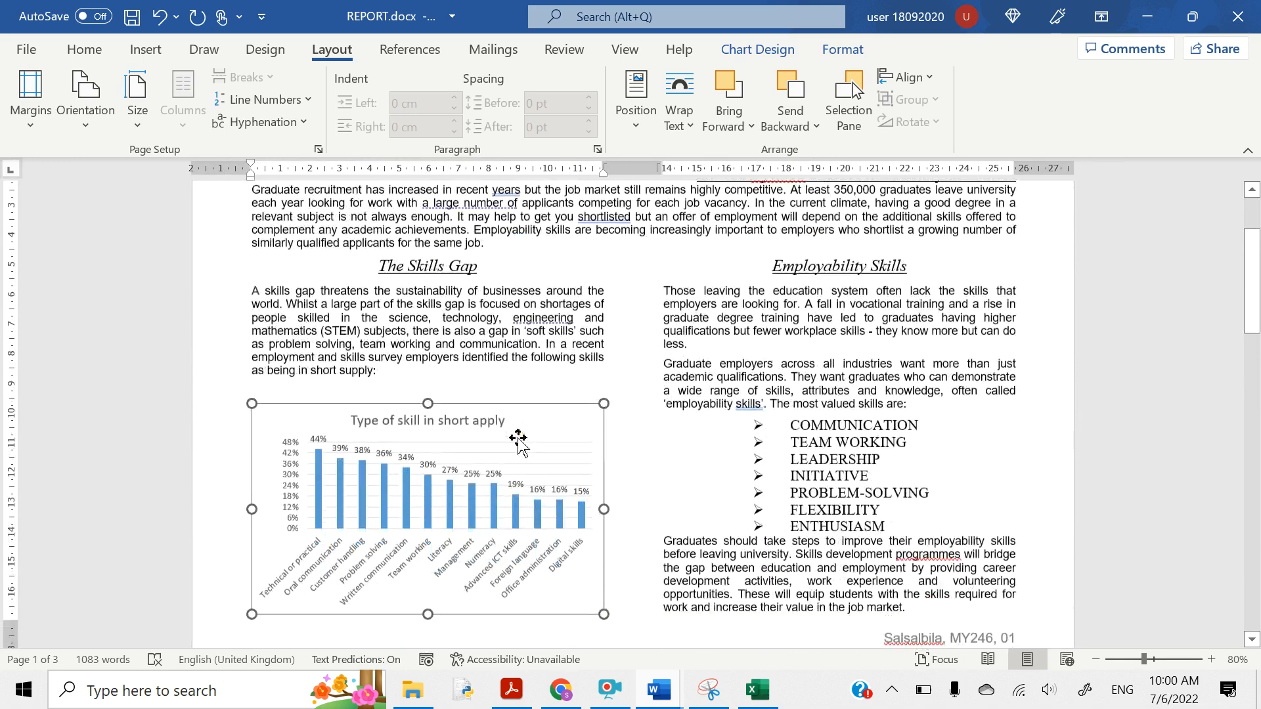
pyautogui.scroll(-4, 519, 441)
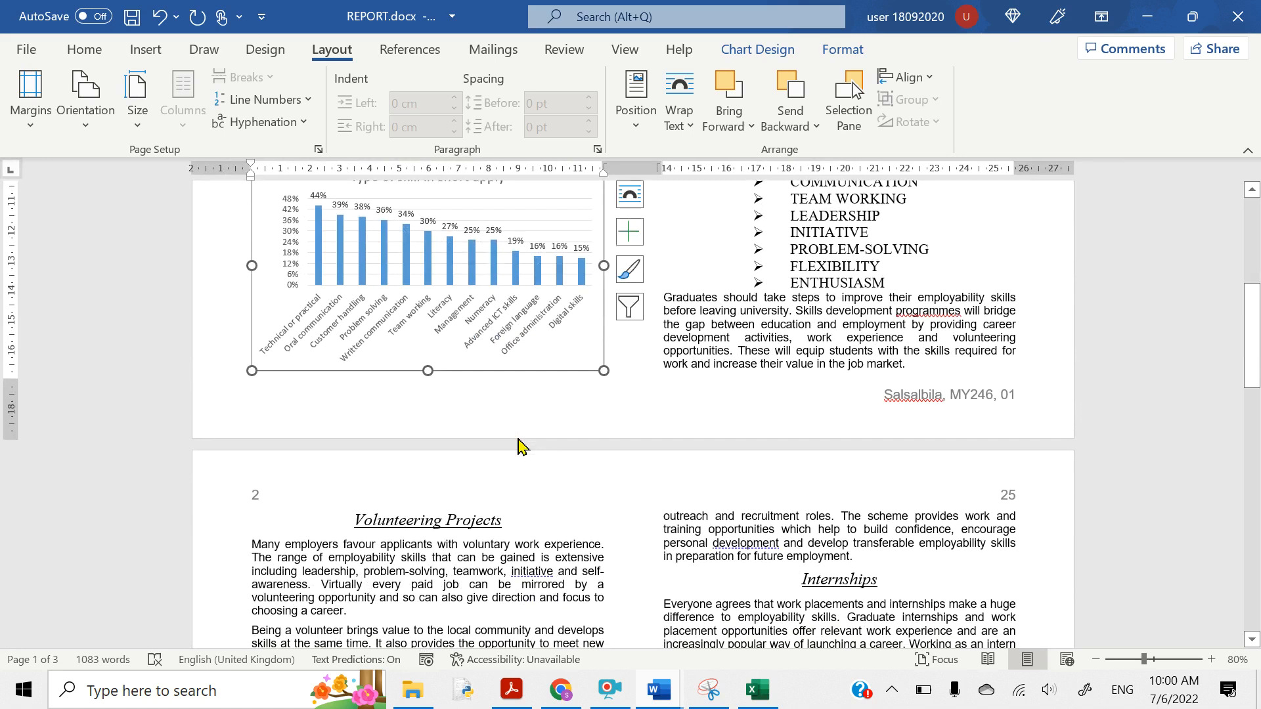
pyautogui.scroll(1, 519, 445)
pyautogui.scroll(3, 520, 441)
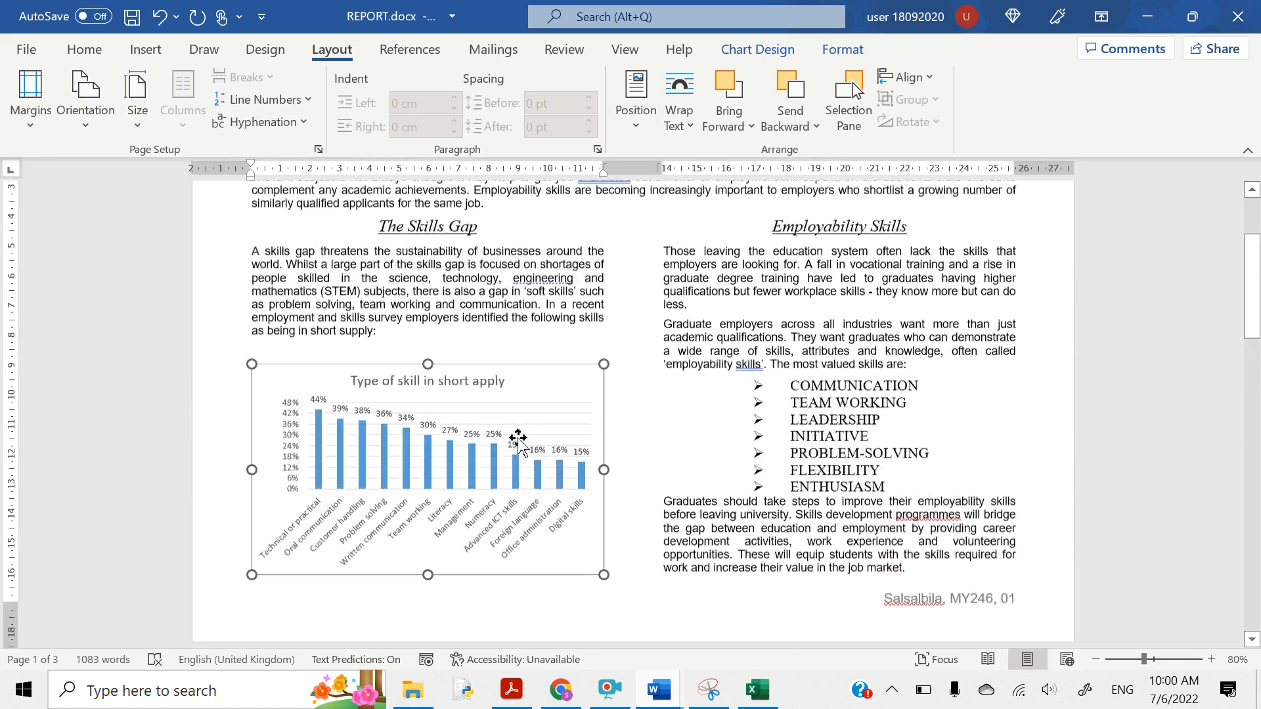
pyautogui.click(511, 691)
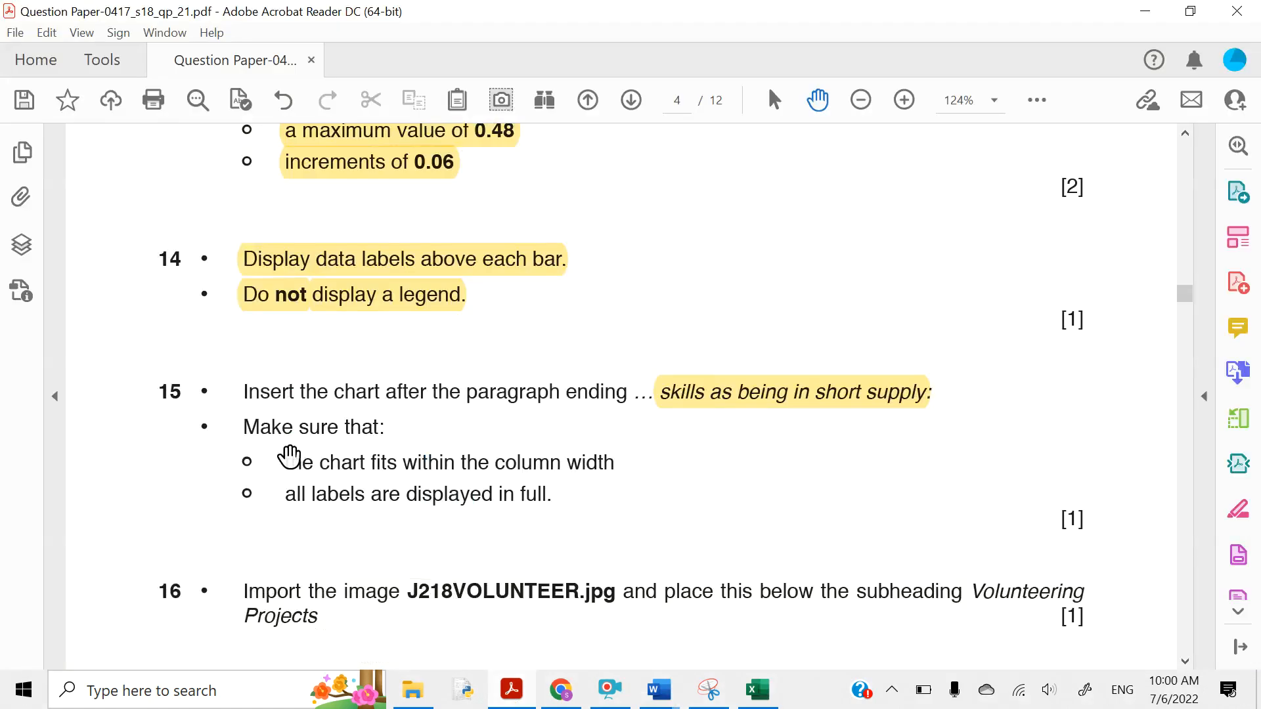
# - Highlight question 15's column-width and labels-shown-in-full requirements in the question paper
pyautogui.moveTo(287, 462); pyautogui.dragTo(594, 469)
pyautogui.click(611, 424)
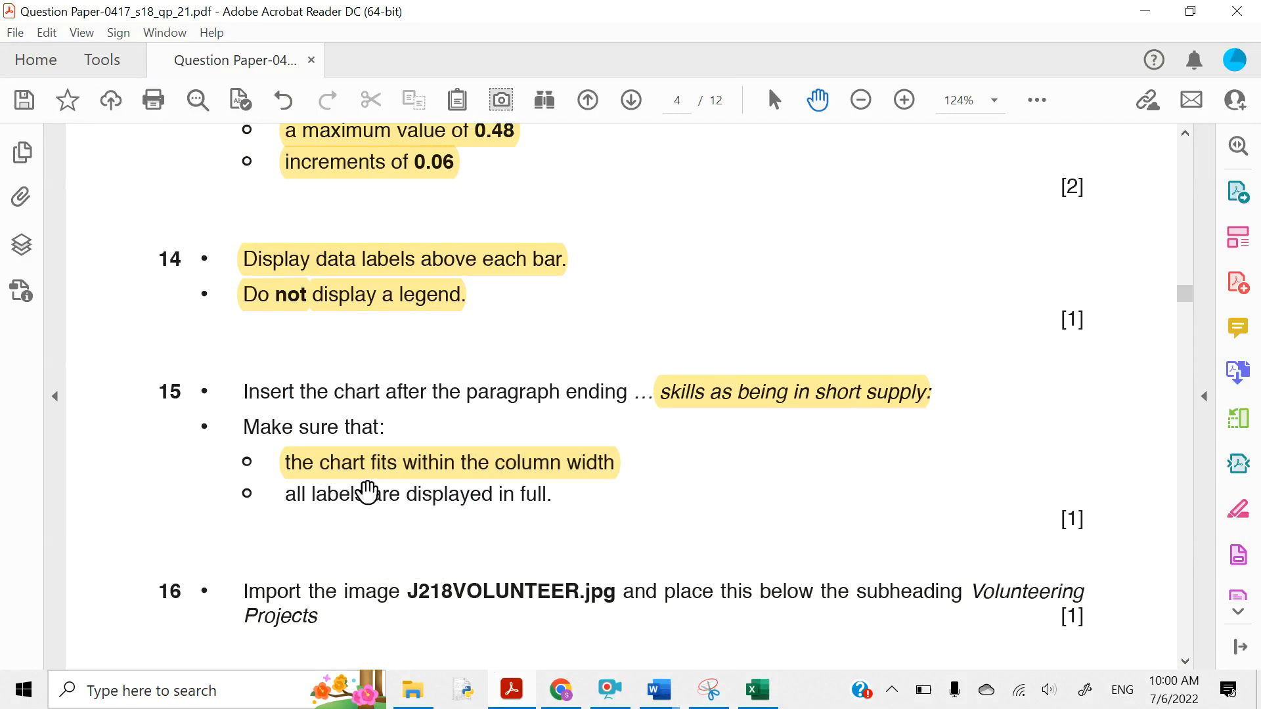
pyautogui.moveTo(285, 494); pyautogui.dragTo(561, 510)
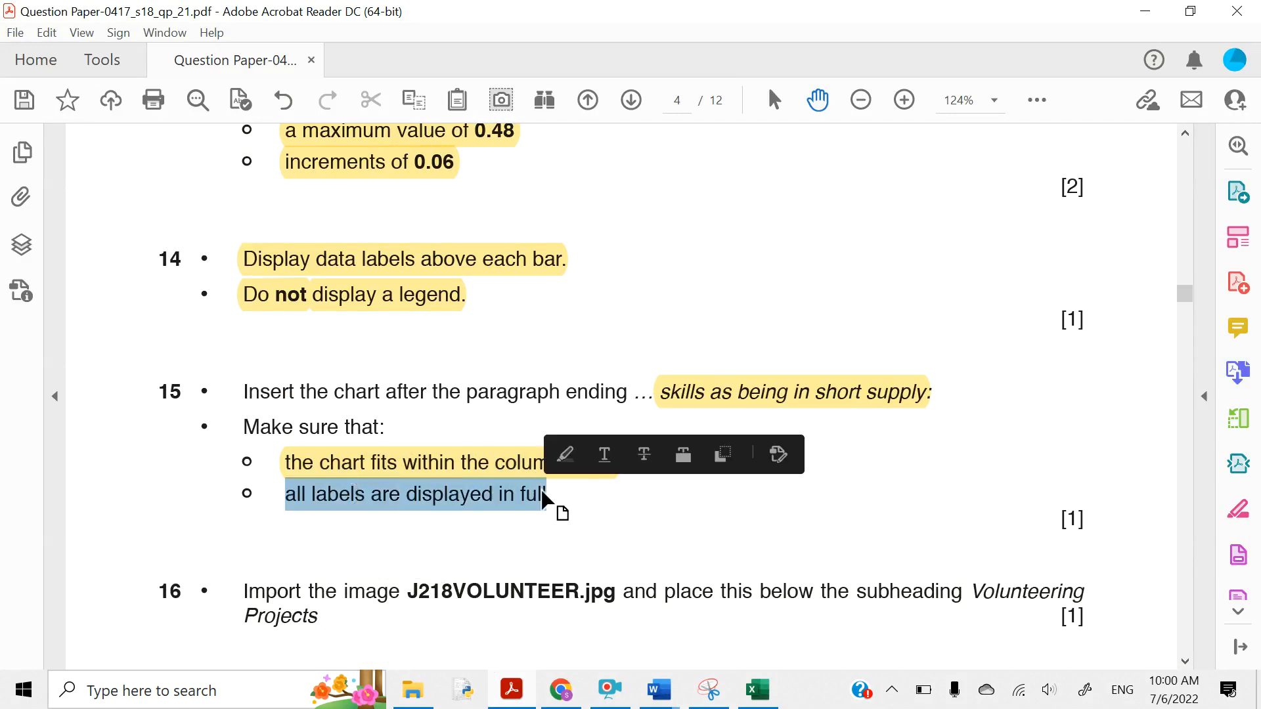
pyautogui.click(566, 454)
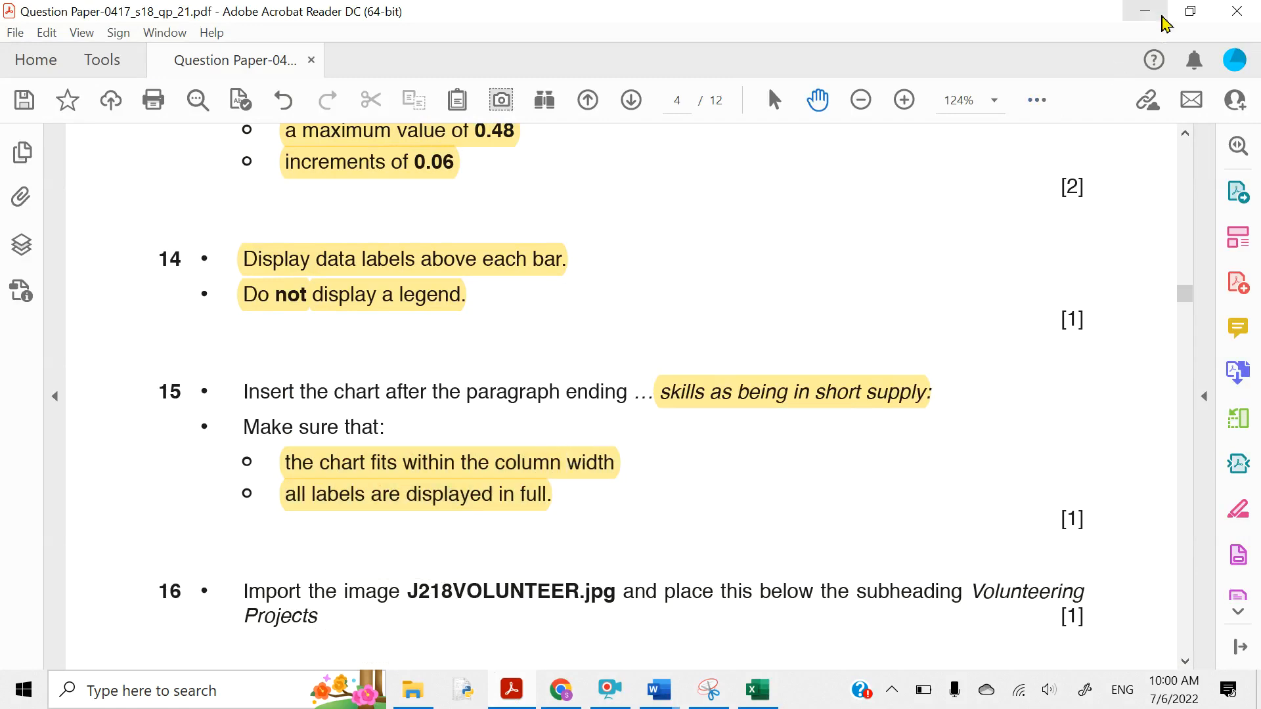
pyautogui.click(1147, 11)
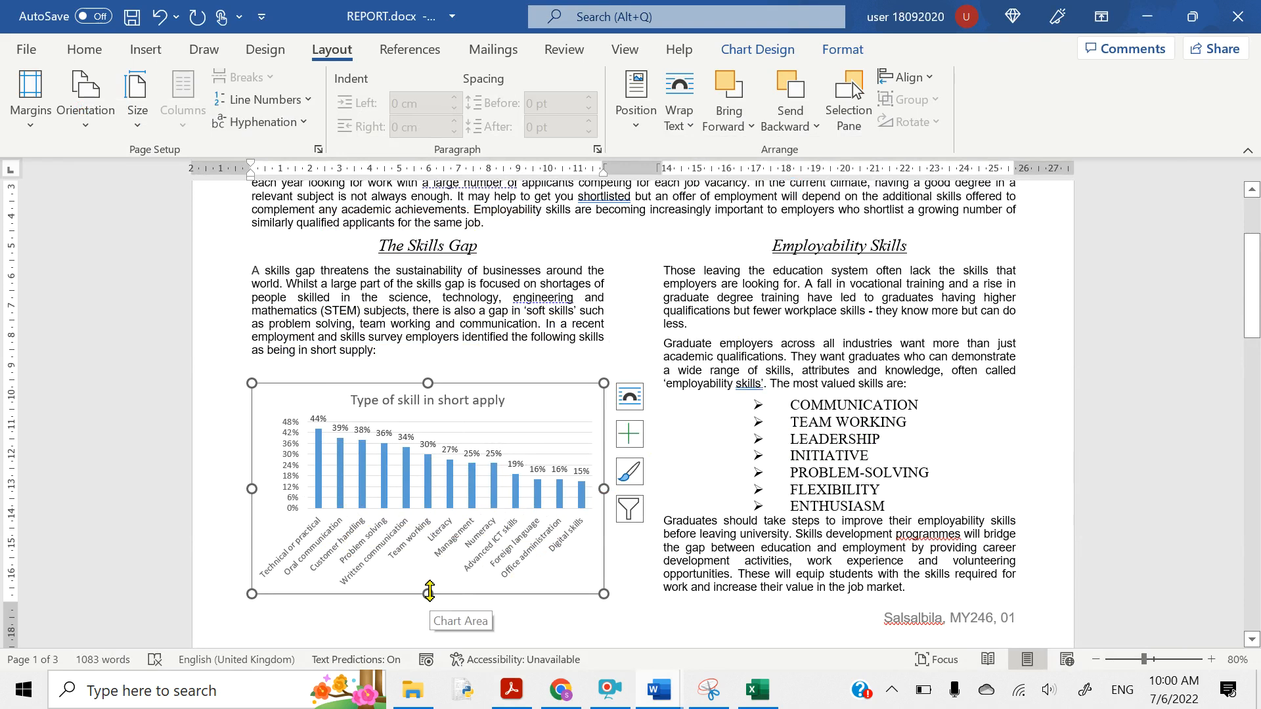
# - Highlight J218VOLUNTEER.jpg and 'below the subheading Volunteering Projects' in question 16
pyautogui.hotkey('alt', 'Tab')
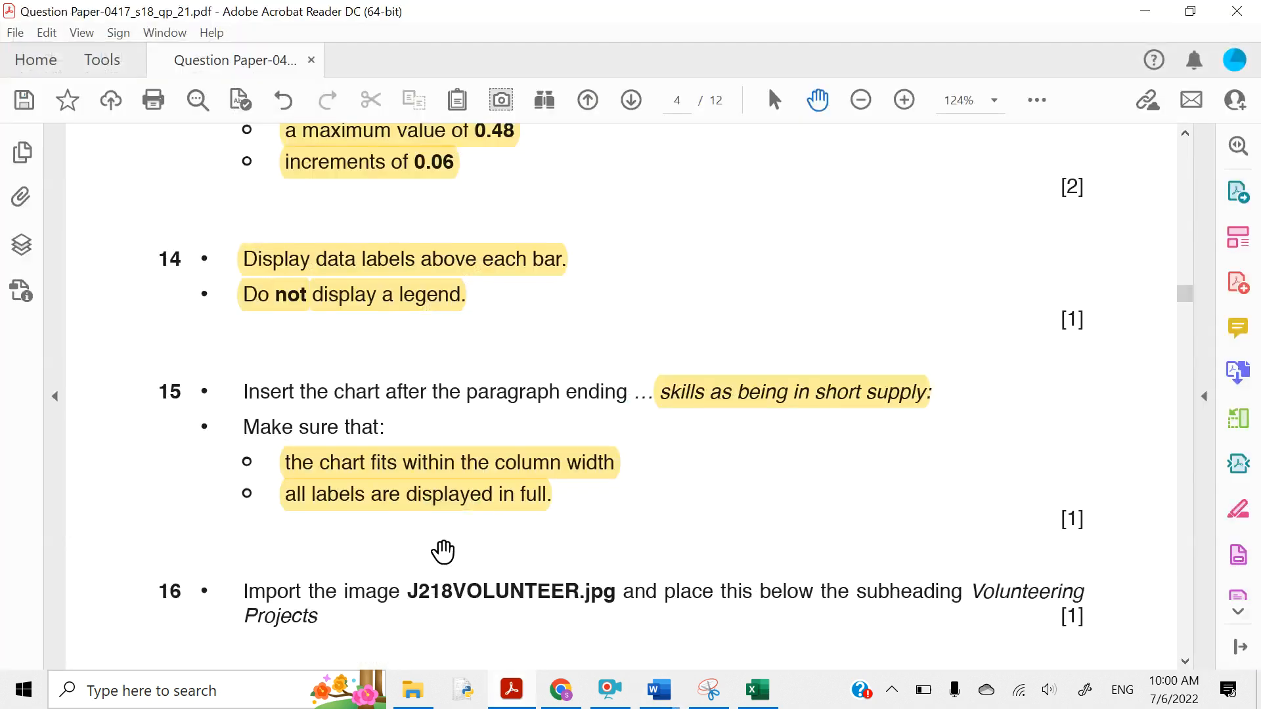
pyautogui.scroll(-2, 443, 552)
pyautogui.scroll(-4, 444, 552)
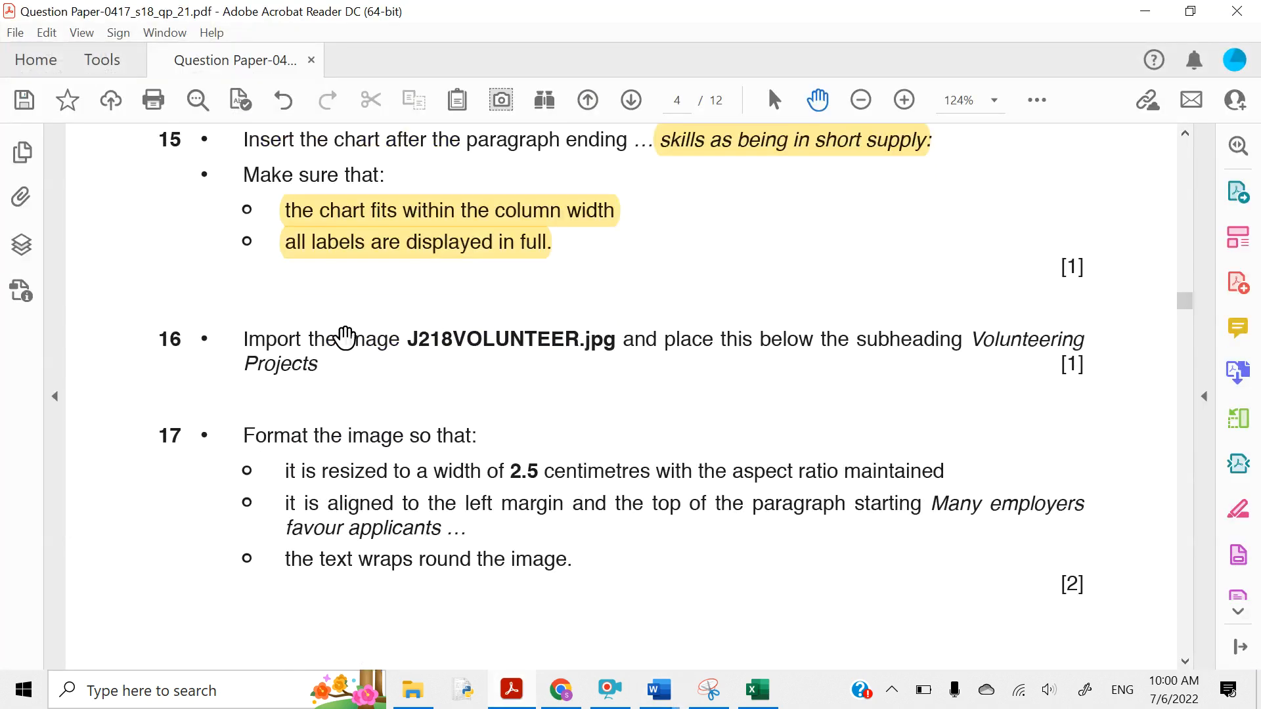
pyautogui.moveTo(345, 338); pyautogui.dragTo(601, 338)
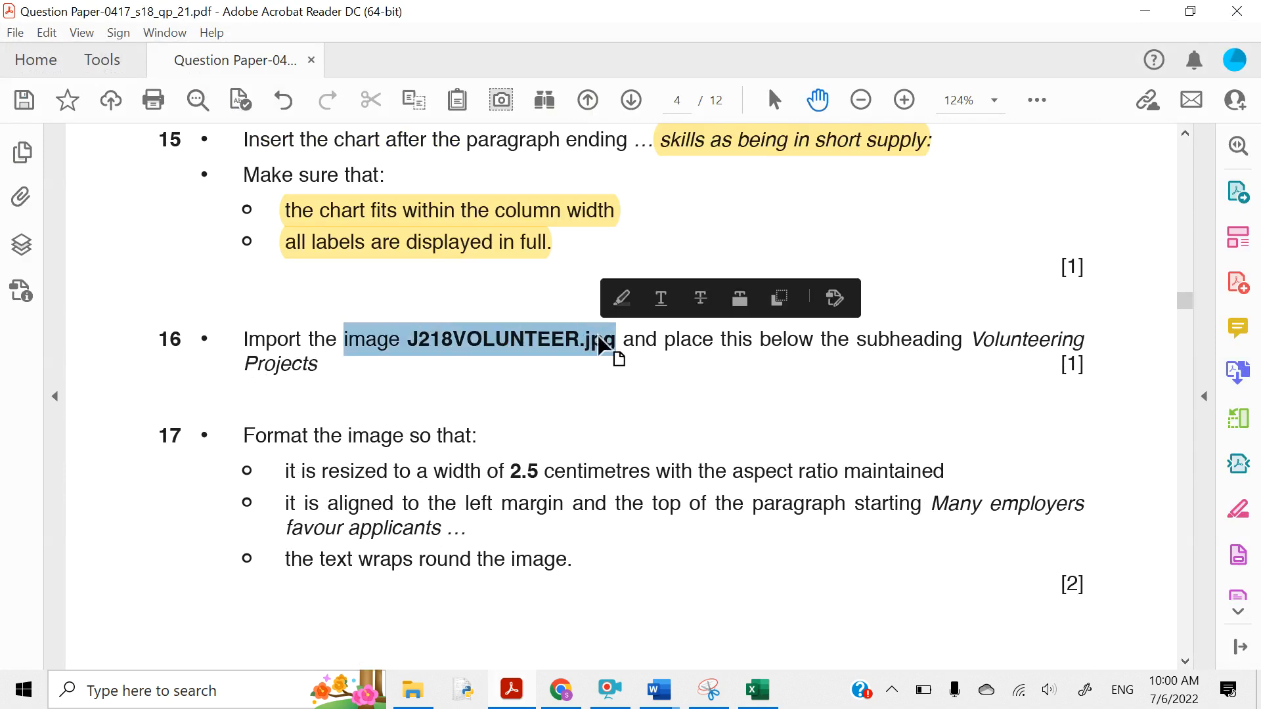
pyautogui.click(618, 301)
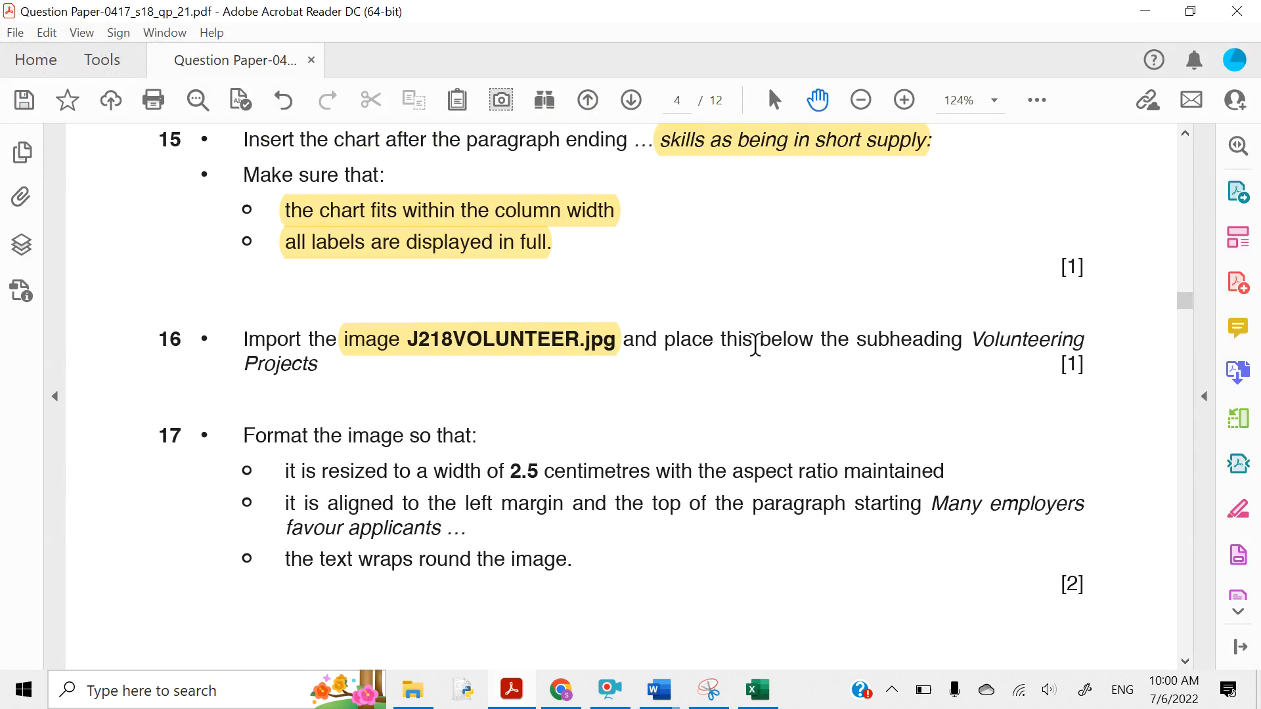
pyautogui.moveTo(760, 335); pyautogui.dragTo(318, 368)
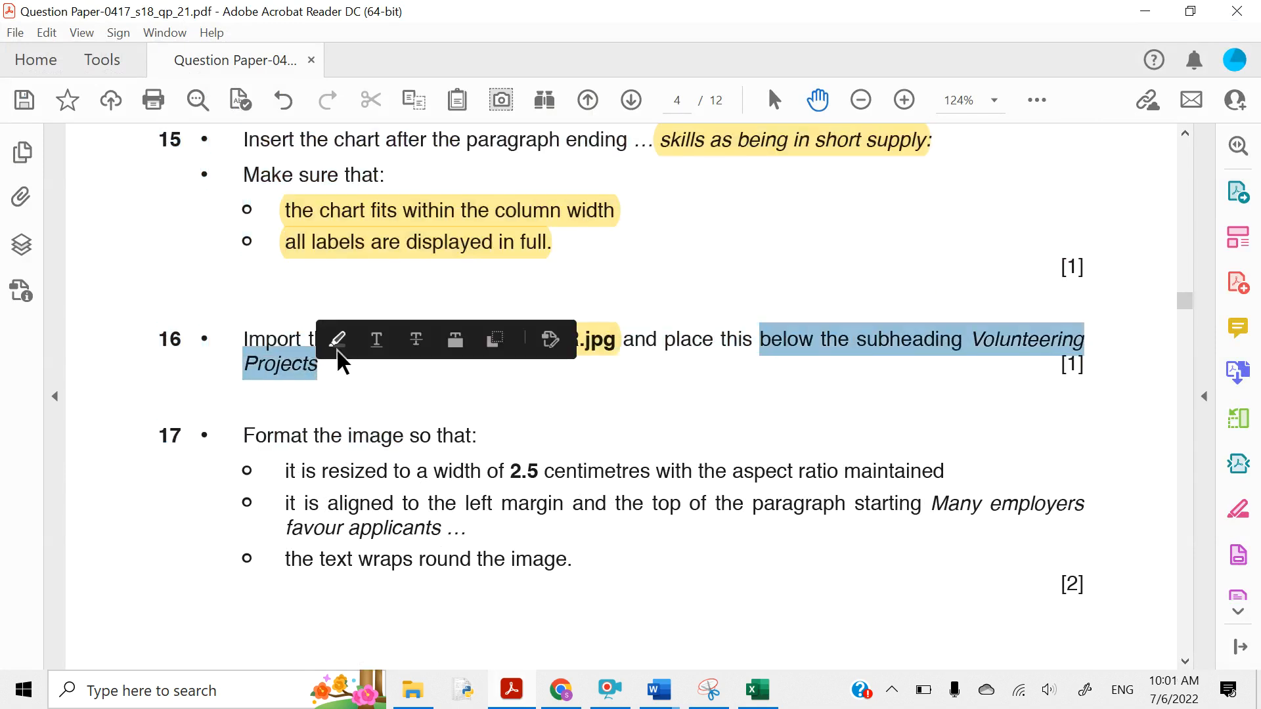
pyautogui.click(338, 350)
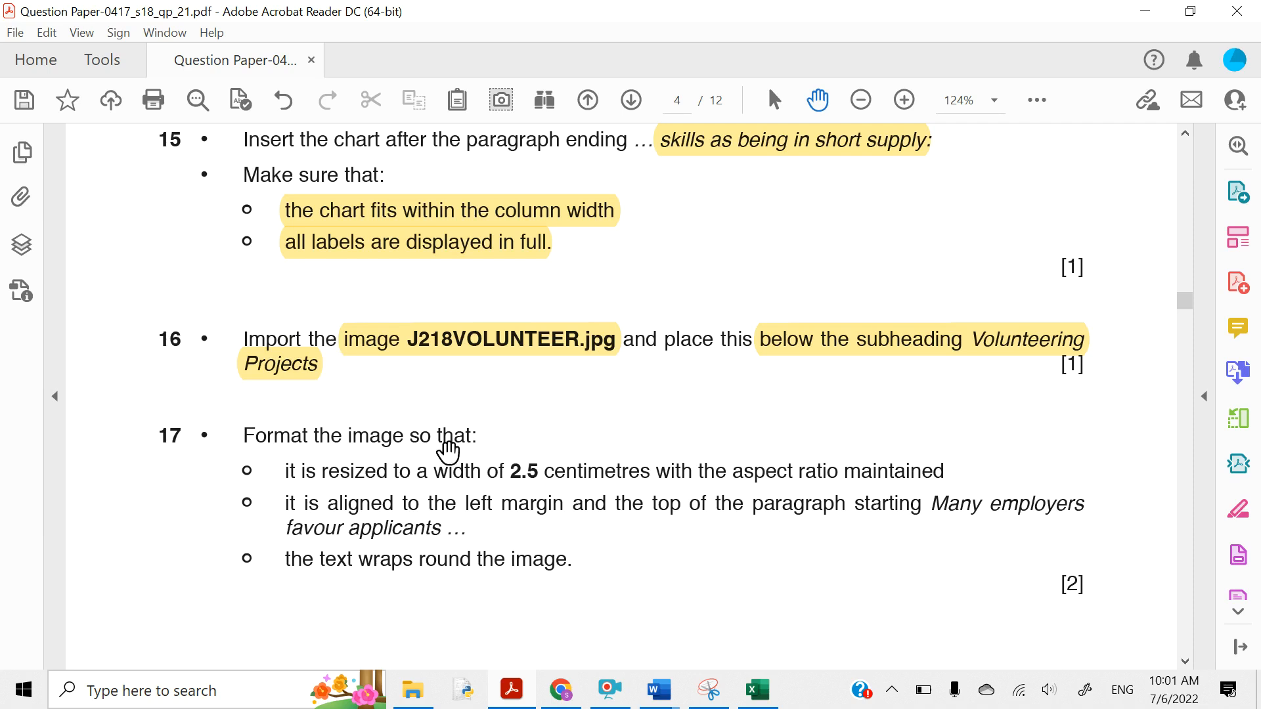
pyautogui.moveTo(660, 691)
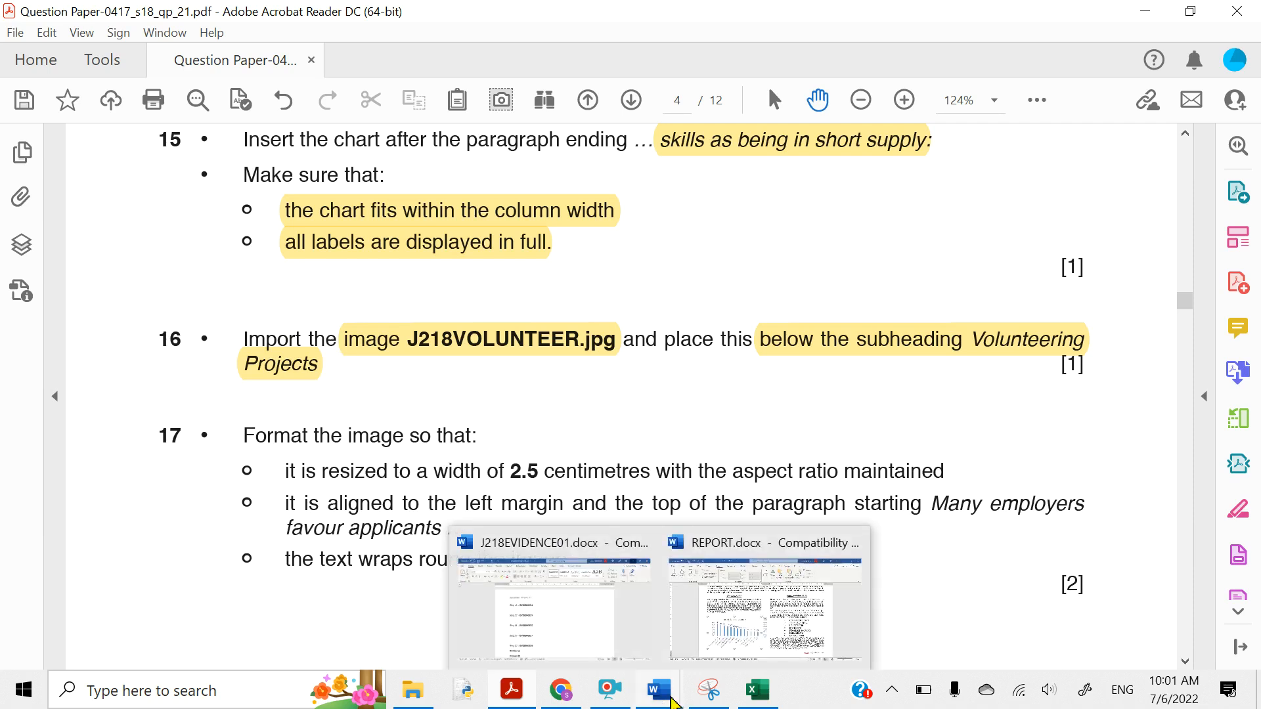
pyautogui.click(732, 634)
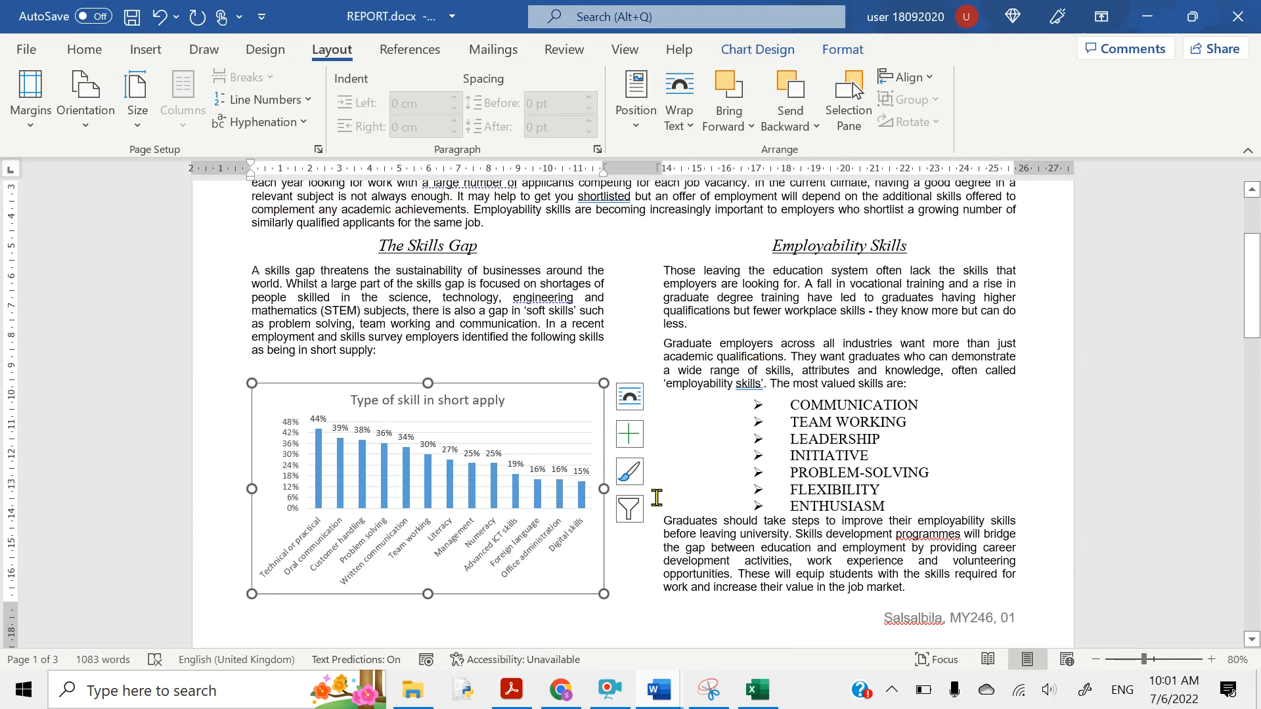
# - Add an empty line directly beneath the Volunteering Projects heading on page 2
pyautogui.scroll(3, 657, 497)
pyautogui.scroll(-10, 657, 497)
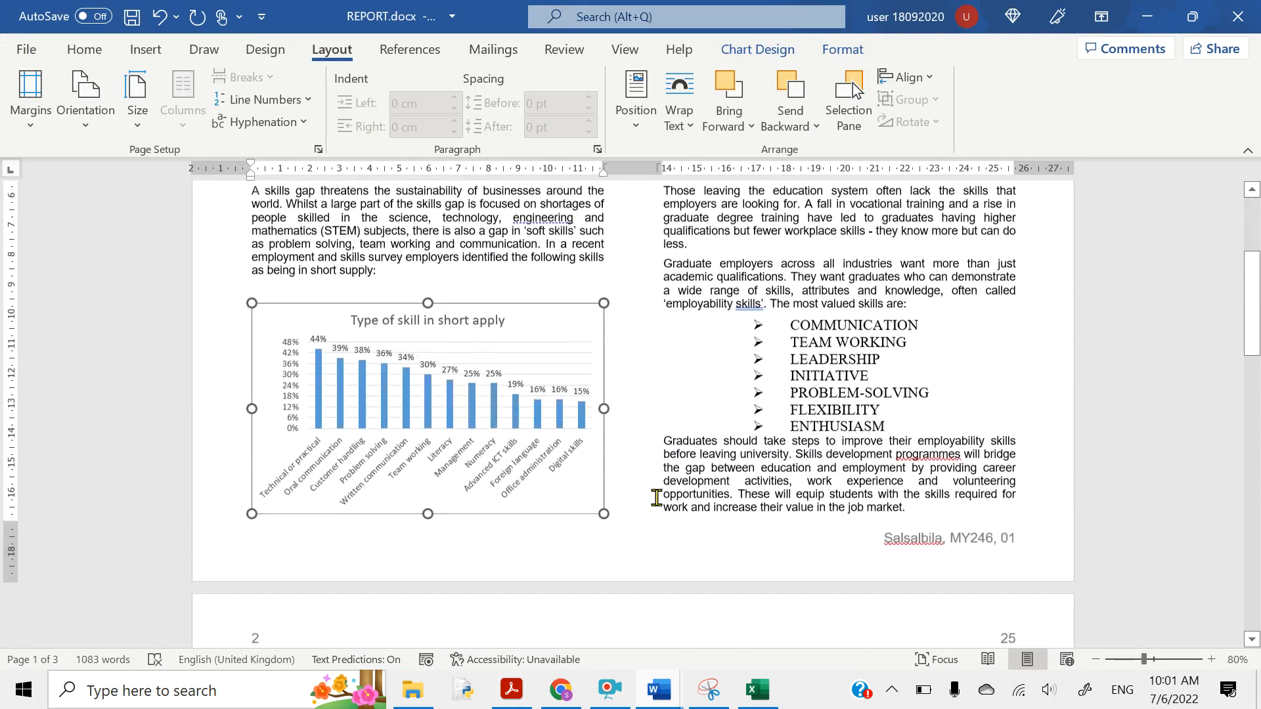
pyautogui.scroll(-1, 656, 497)
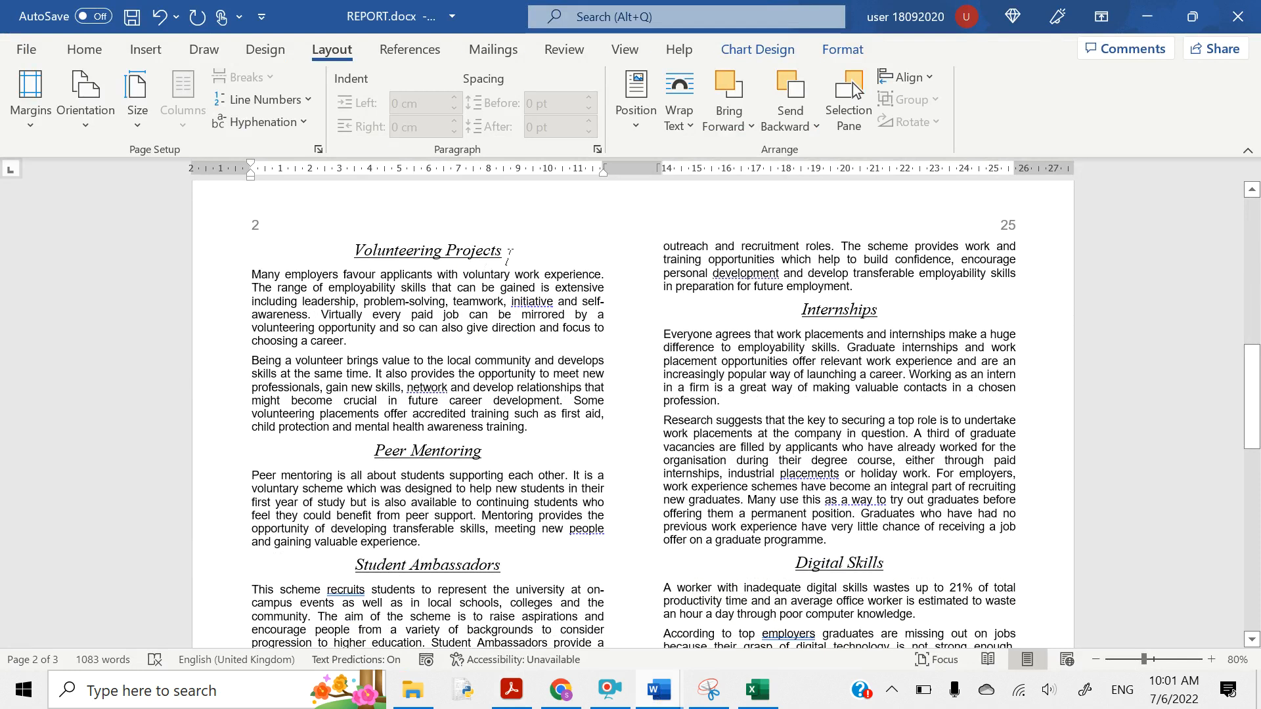
pyautogui.click(509, 254)
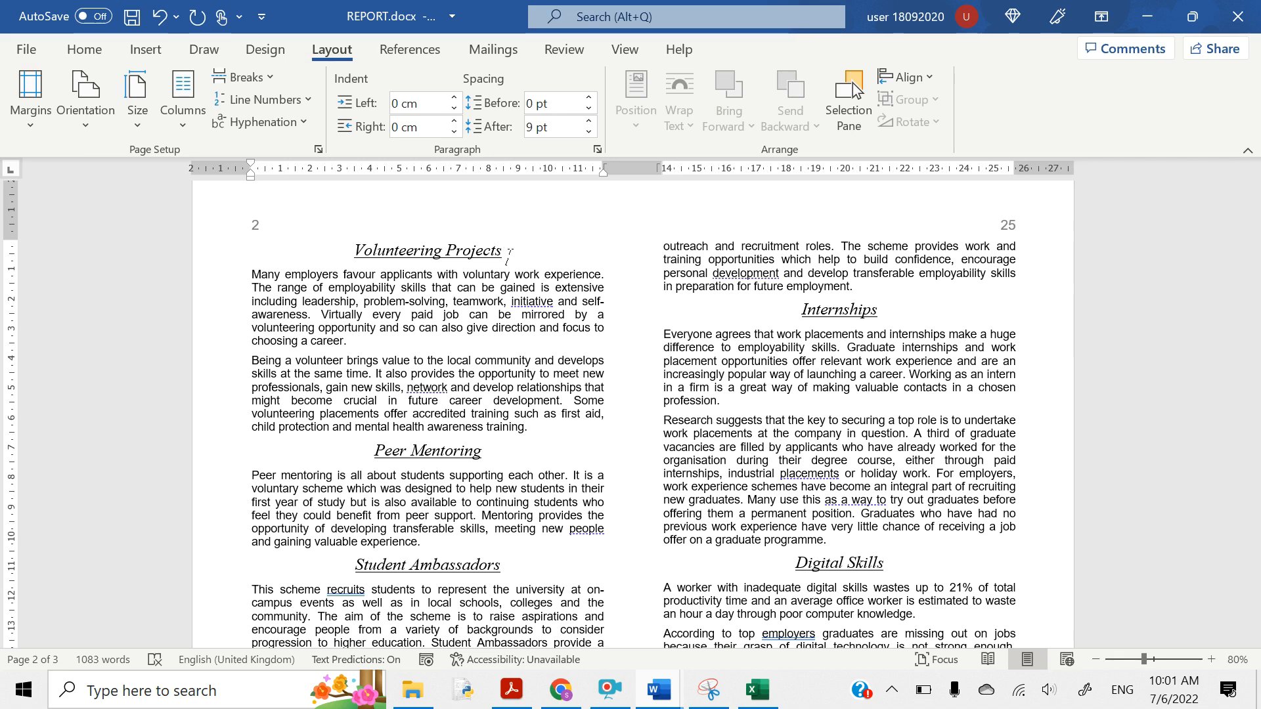
pyautogui.press('Return')
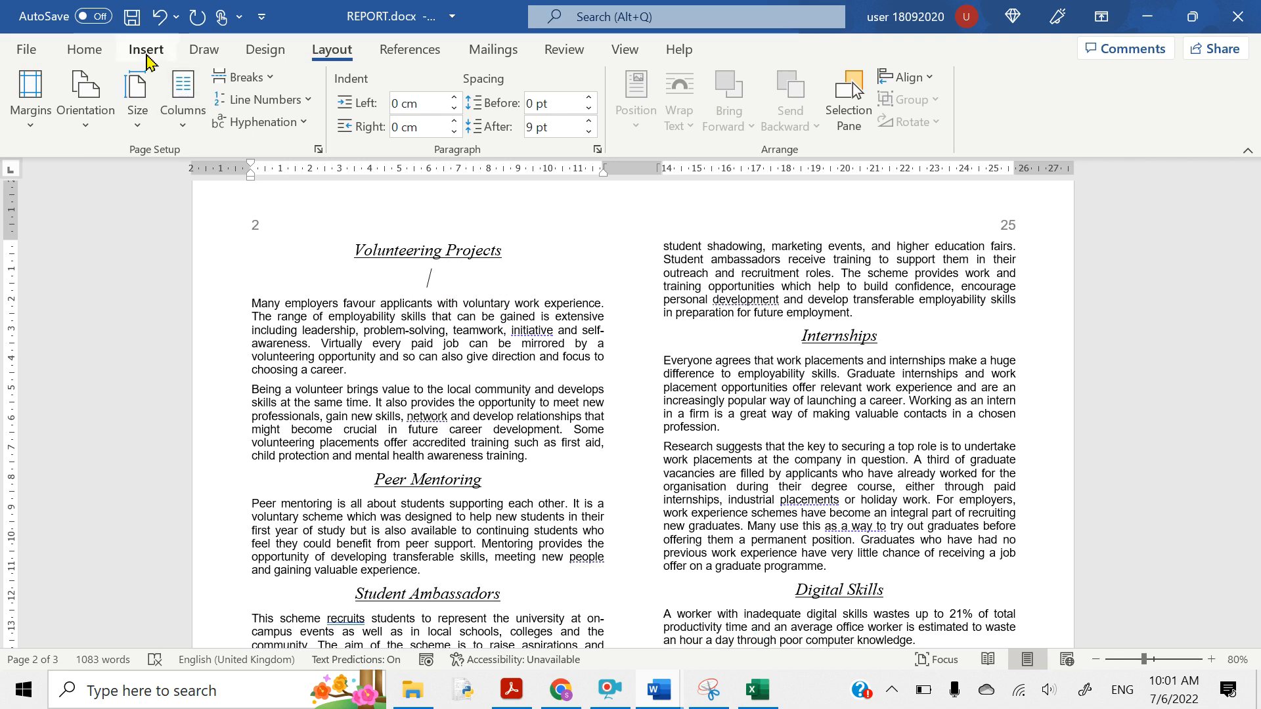
# - Insert J218VOLUNTEER.jpg from the Task 3 Database May June 2018 21 Source File folder
pyautogui.click(147, 53)
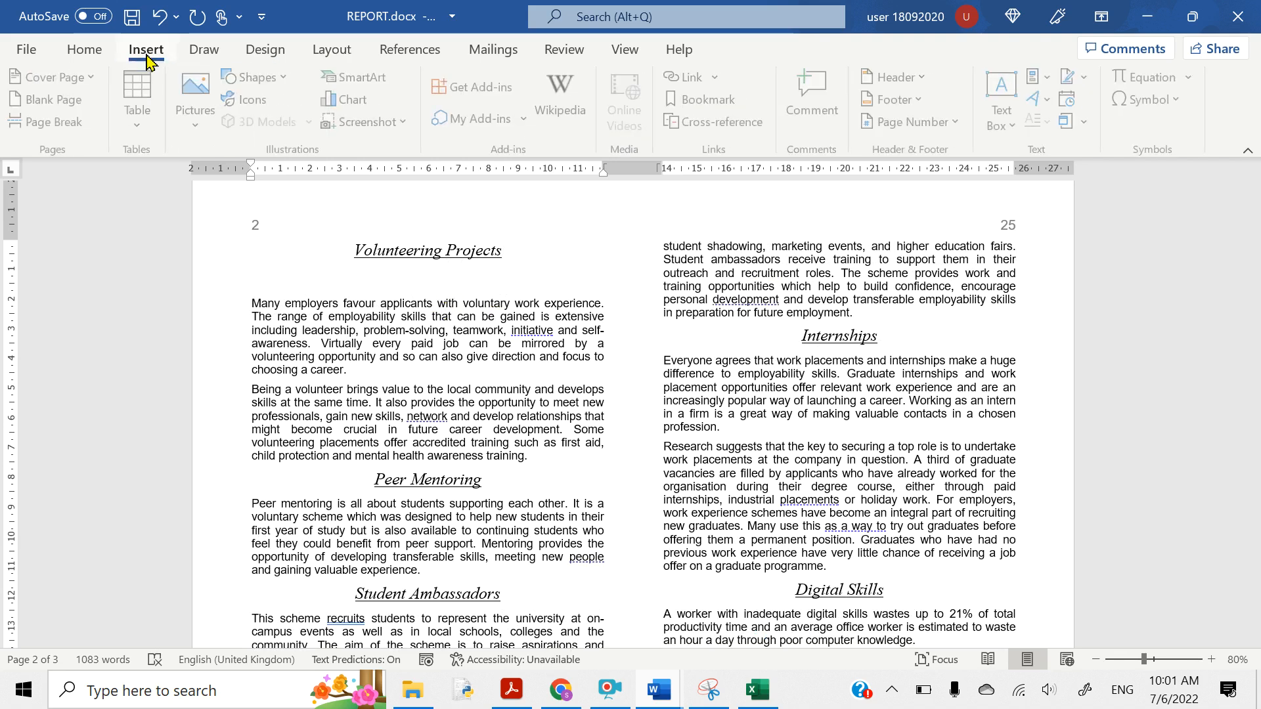
pyautogui.click(187, 108)
pyautogui.click(211, 186)
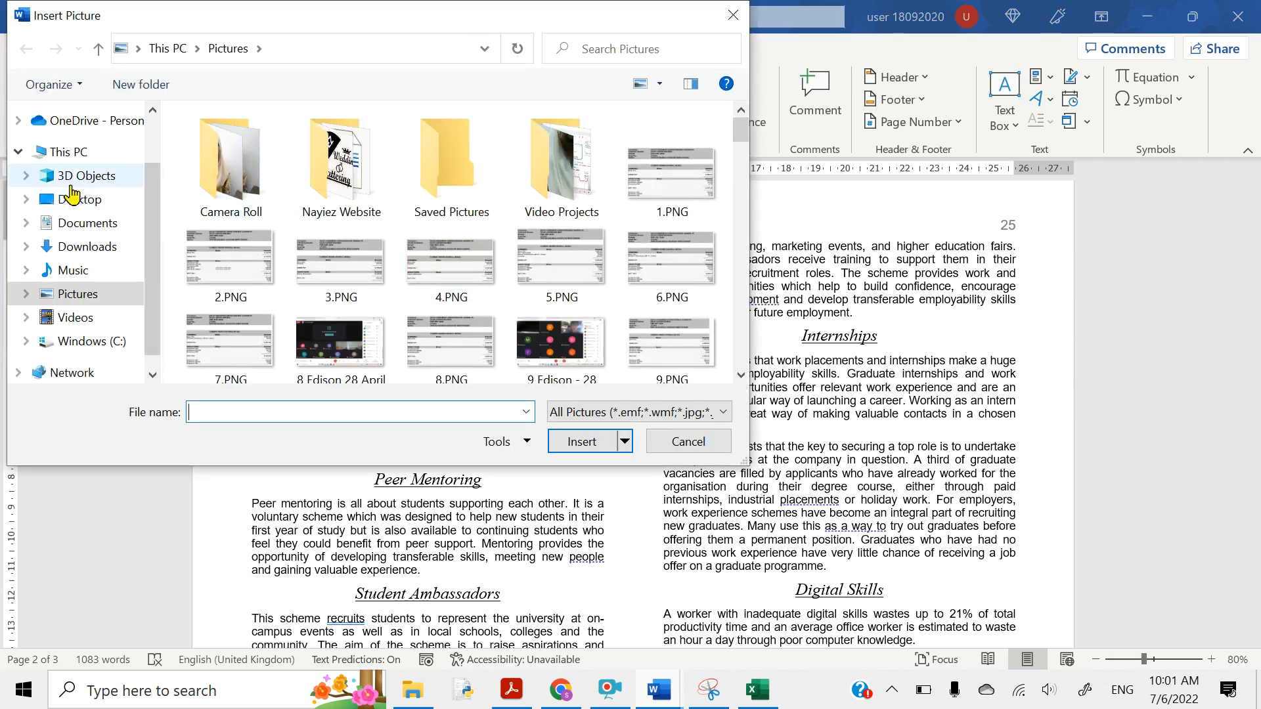
pyautogui.click(72, 207)
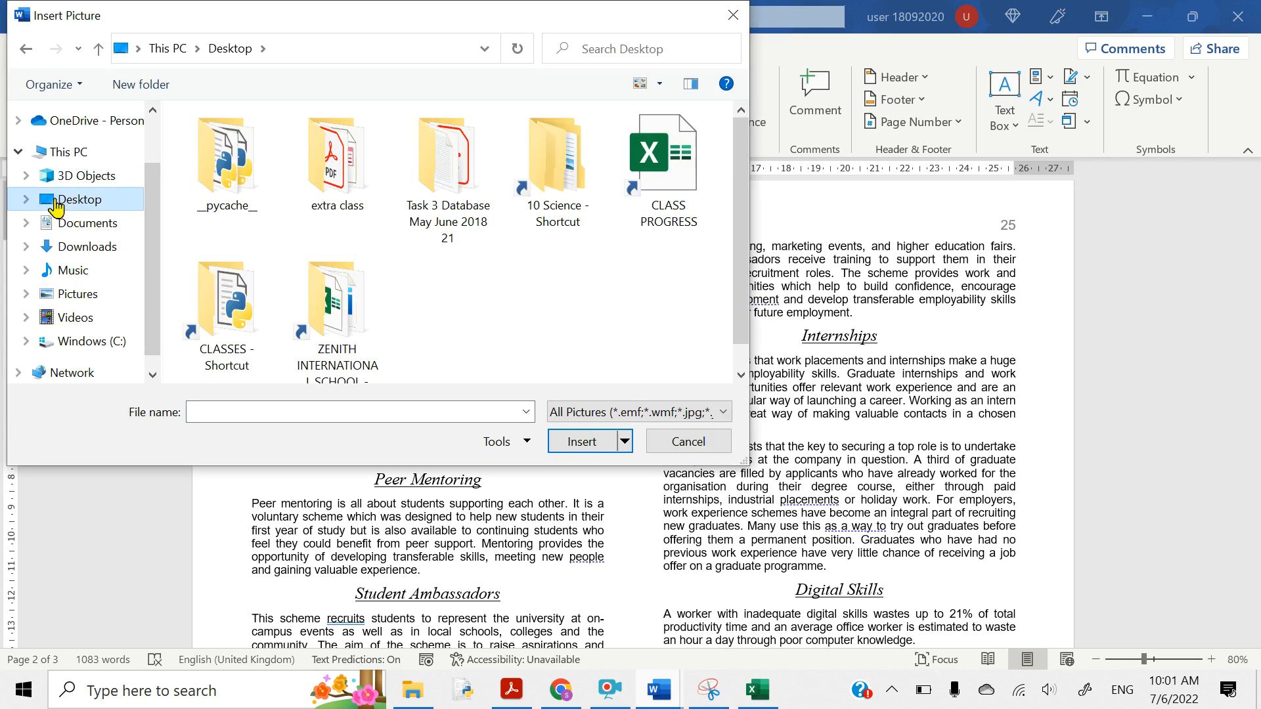
pyautogui.doubleClick(457, 204)
pyautogui.doubleClick(289, 144)
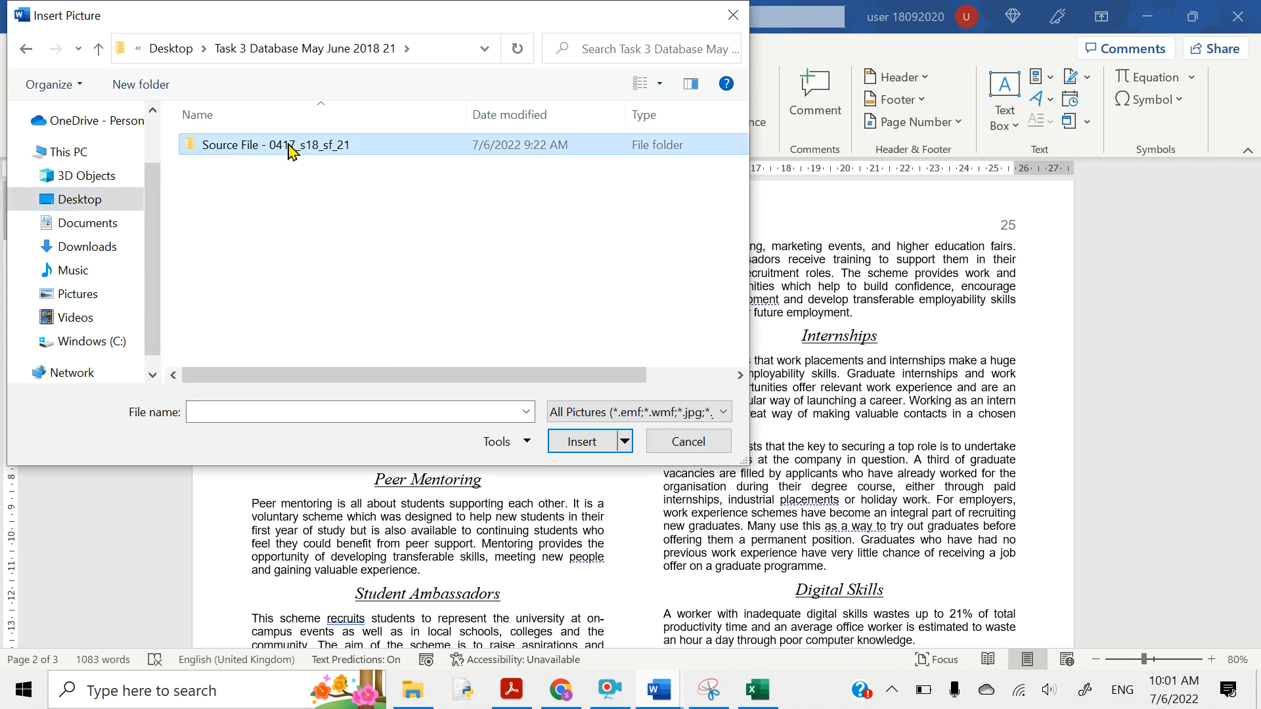
pyautogui.click(239, 187)
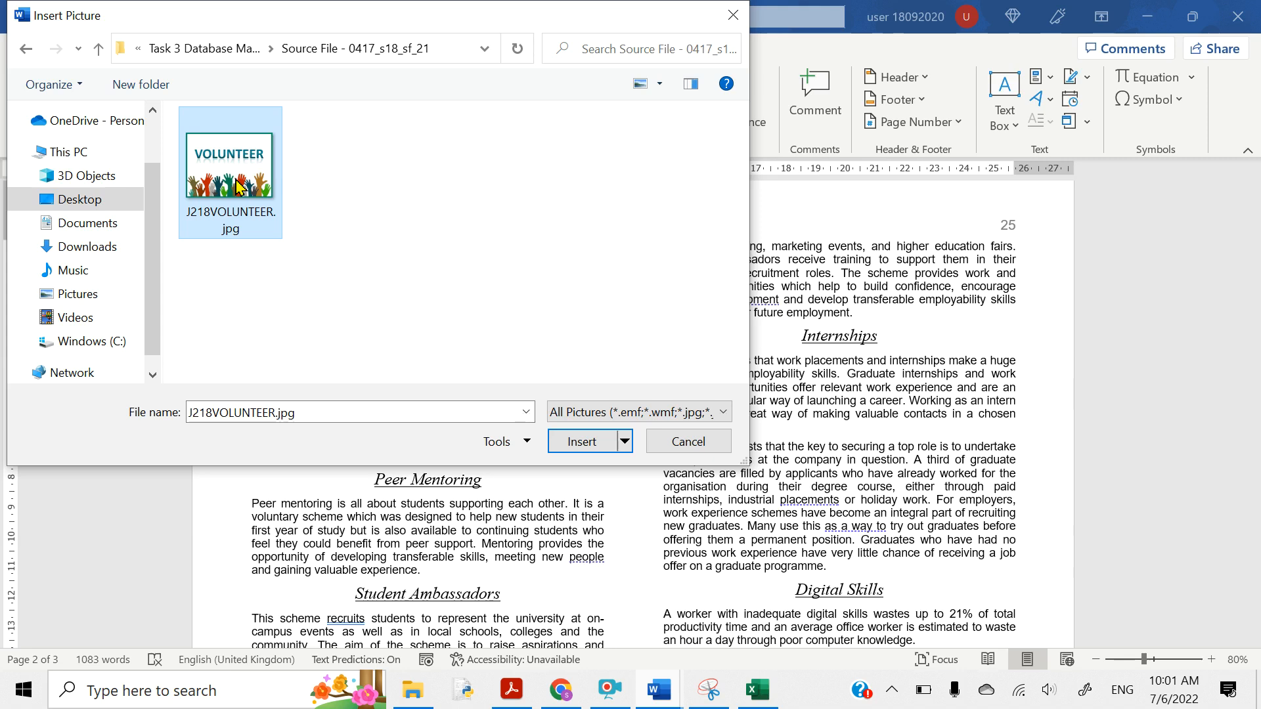
pyautogui.click(580, 441)
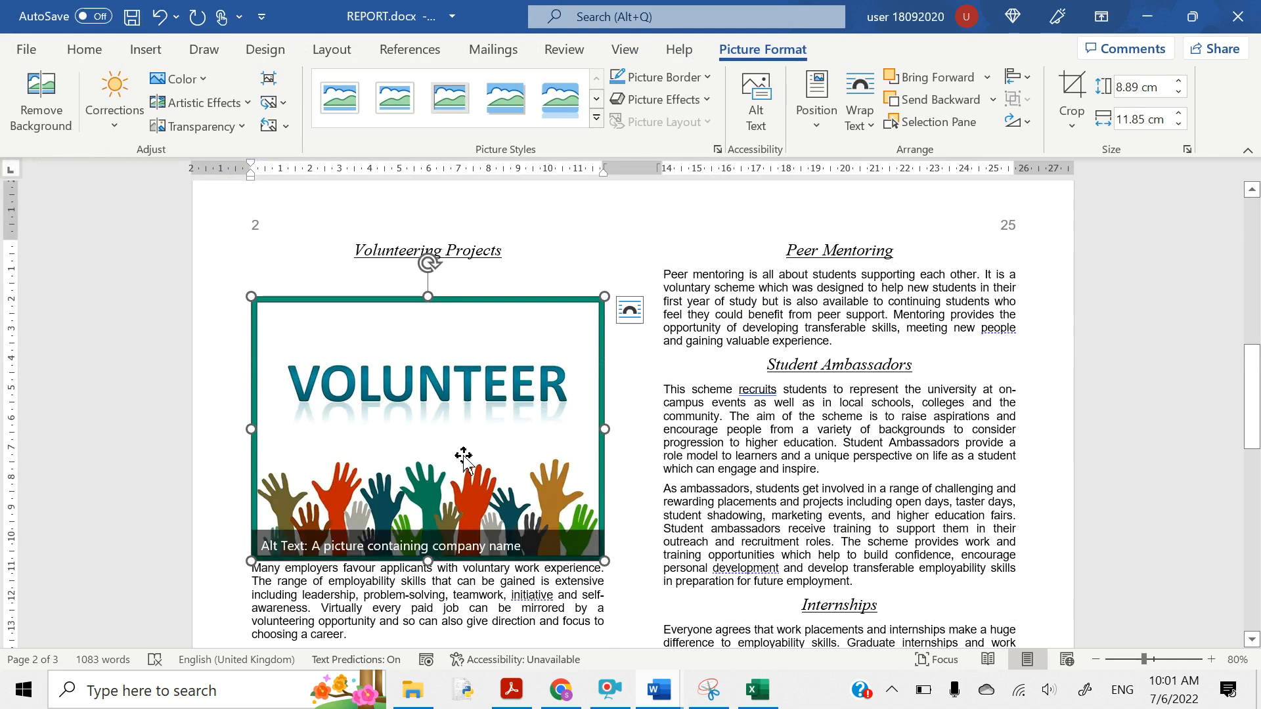
pyautogui.click(522, 687)
# - Highlight 'width of 2.5 centimetres' and 'ratio maintained' in question 17's first bullet
pyautogui.scroll(-2, 385, 489)
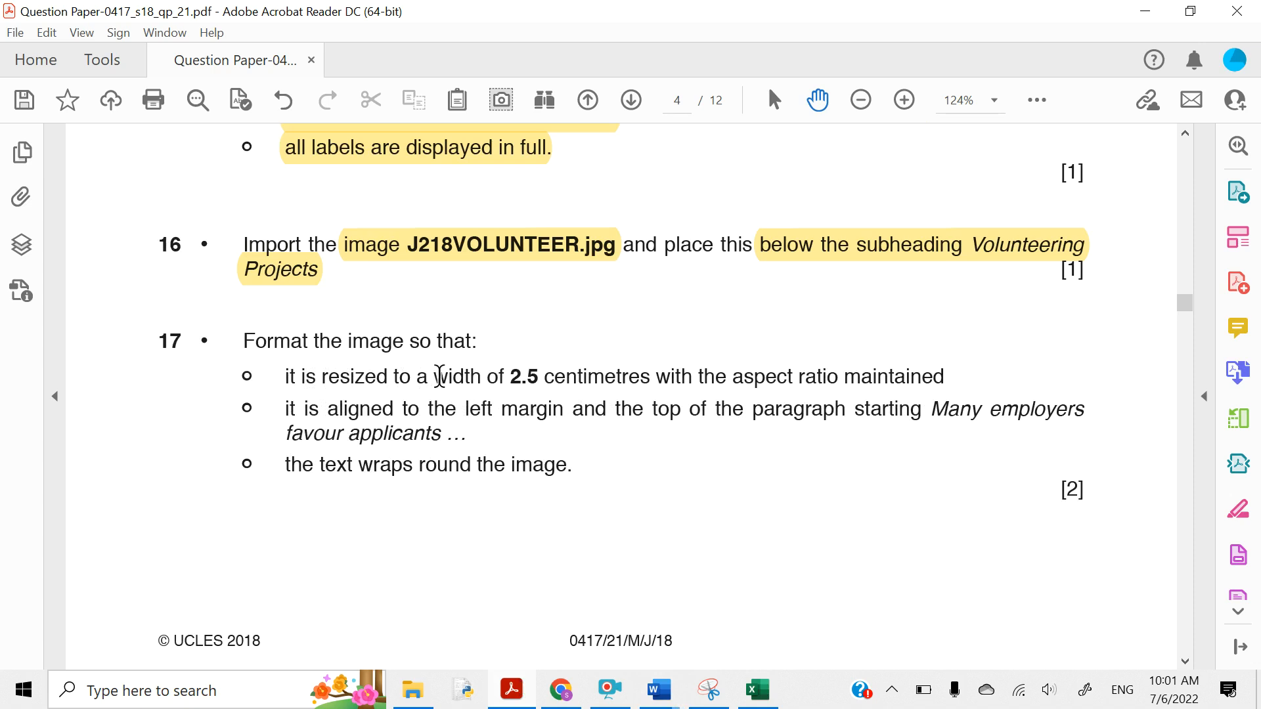
pyautogui.moveTo(439, 376); pyautogui.dragTo(613, 386)
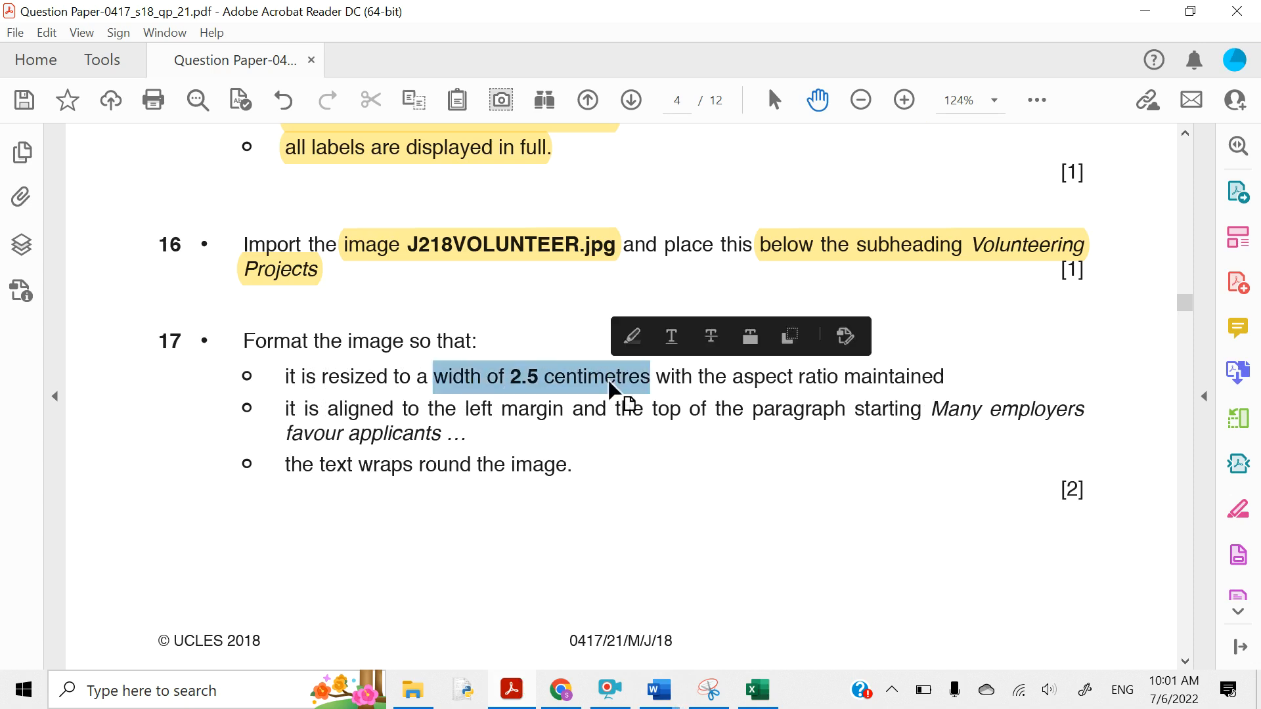
pyautogui.click(625, 342)
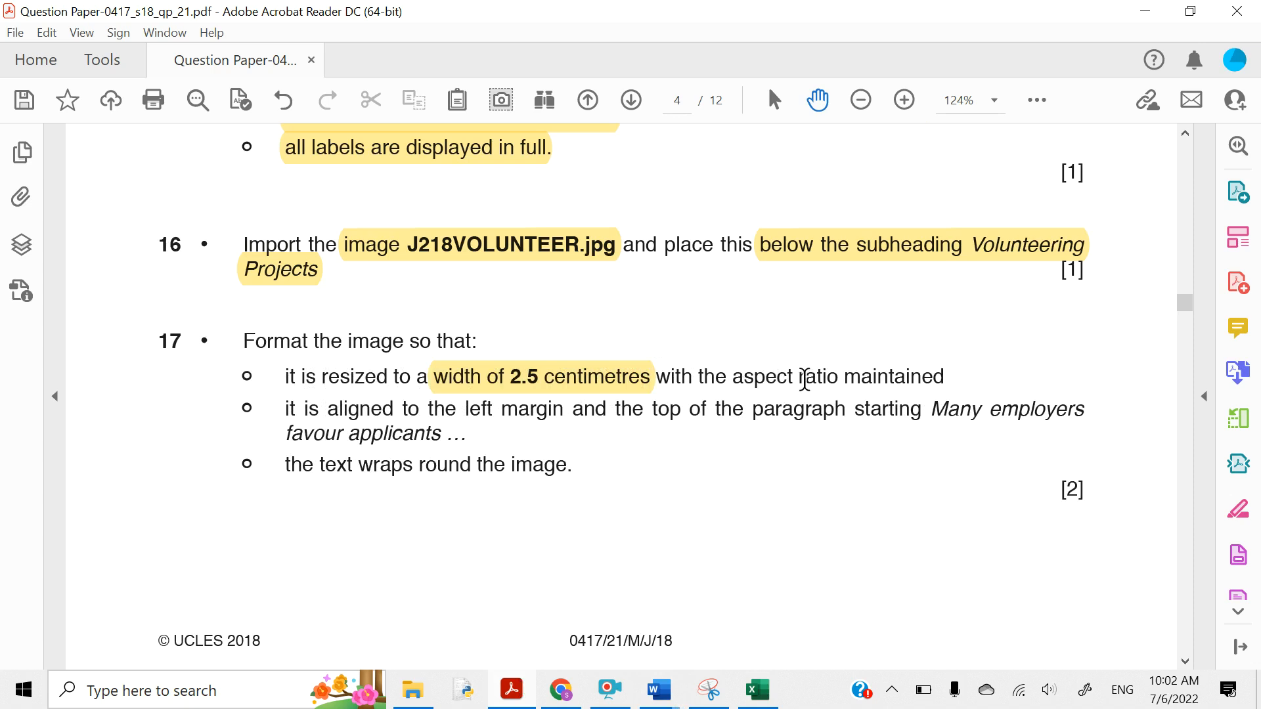
pyautogui.moveTo(802, 379); pyautogui.dragTo(945, 377)
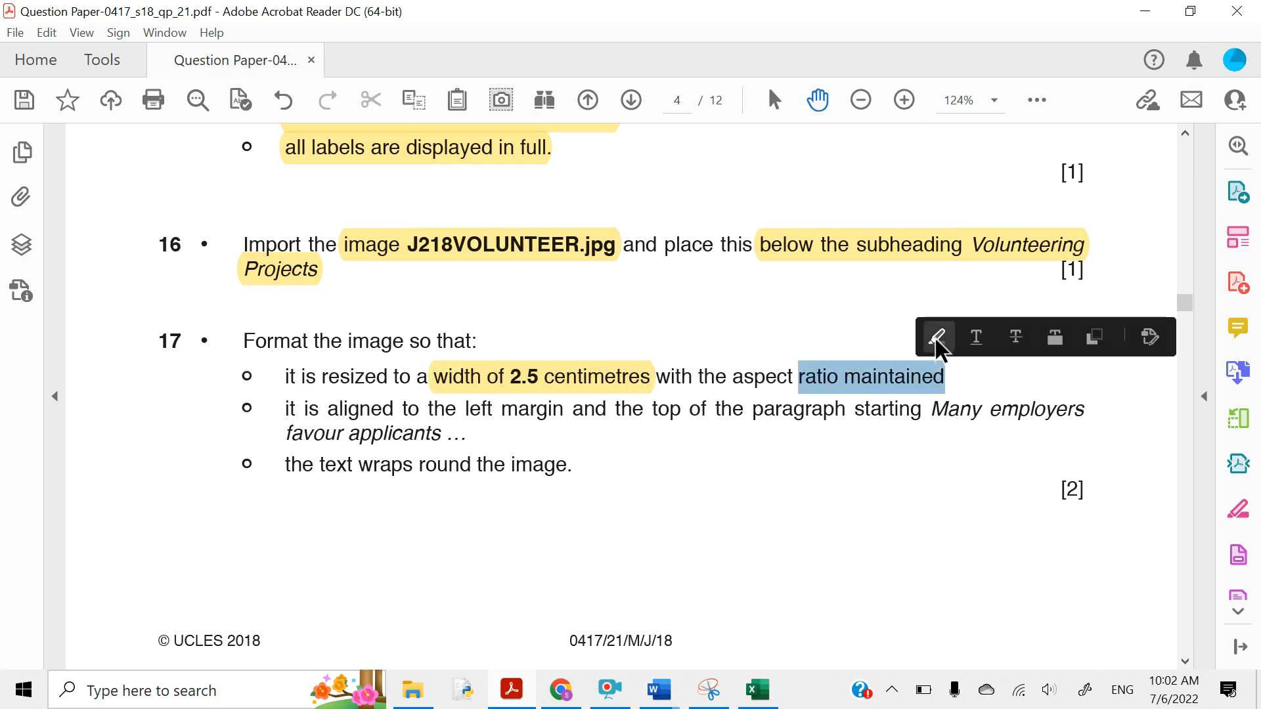
pyautogui.click(938, 338)
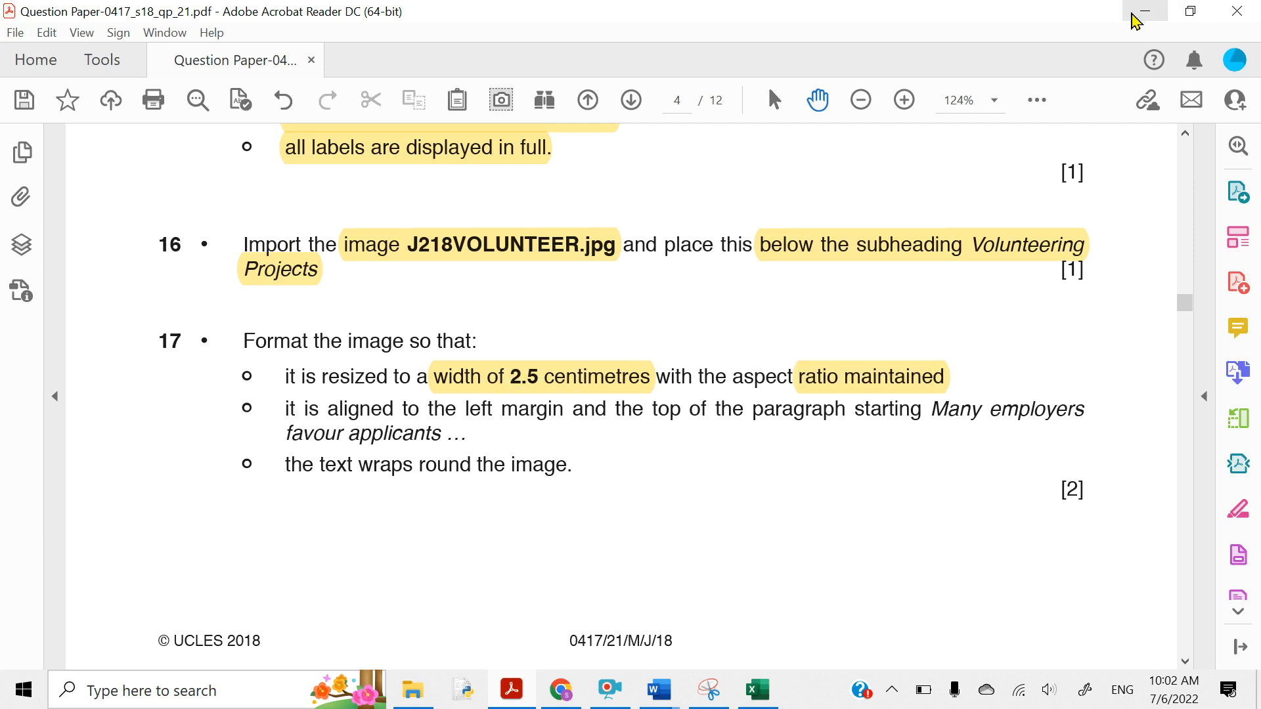
# - Set the VOLUNTEER picture's height to 2.5 cm, keeping its proportions at 3.33 cm wide
pyautogui.click(1134, 16)
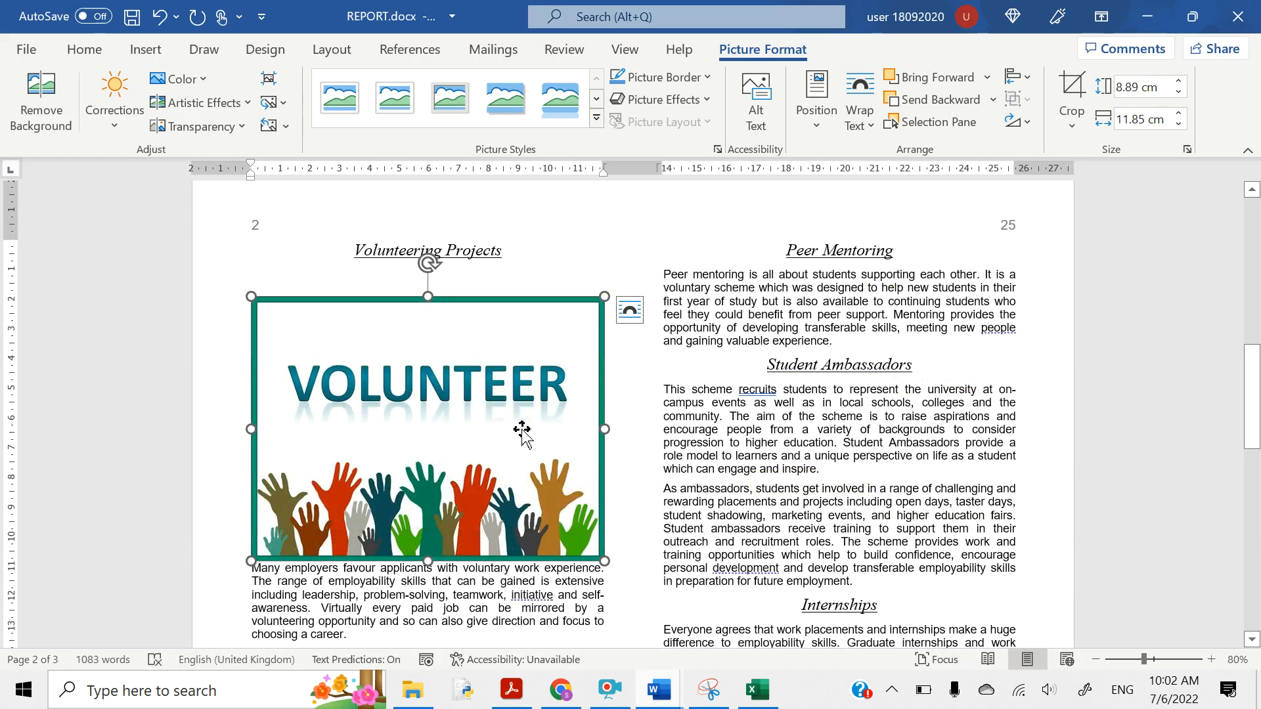
pyautogui.click(1129, 86)
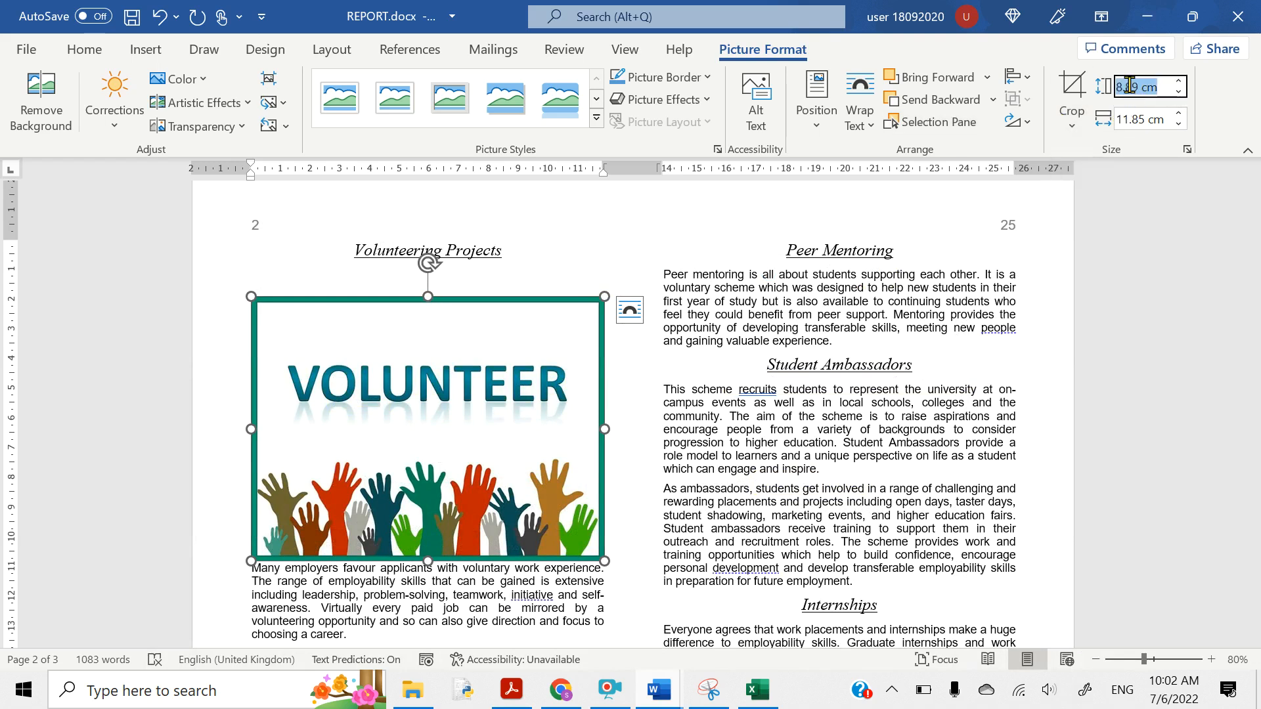
pyautogui.write('2.5')
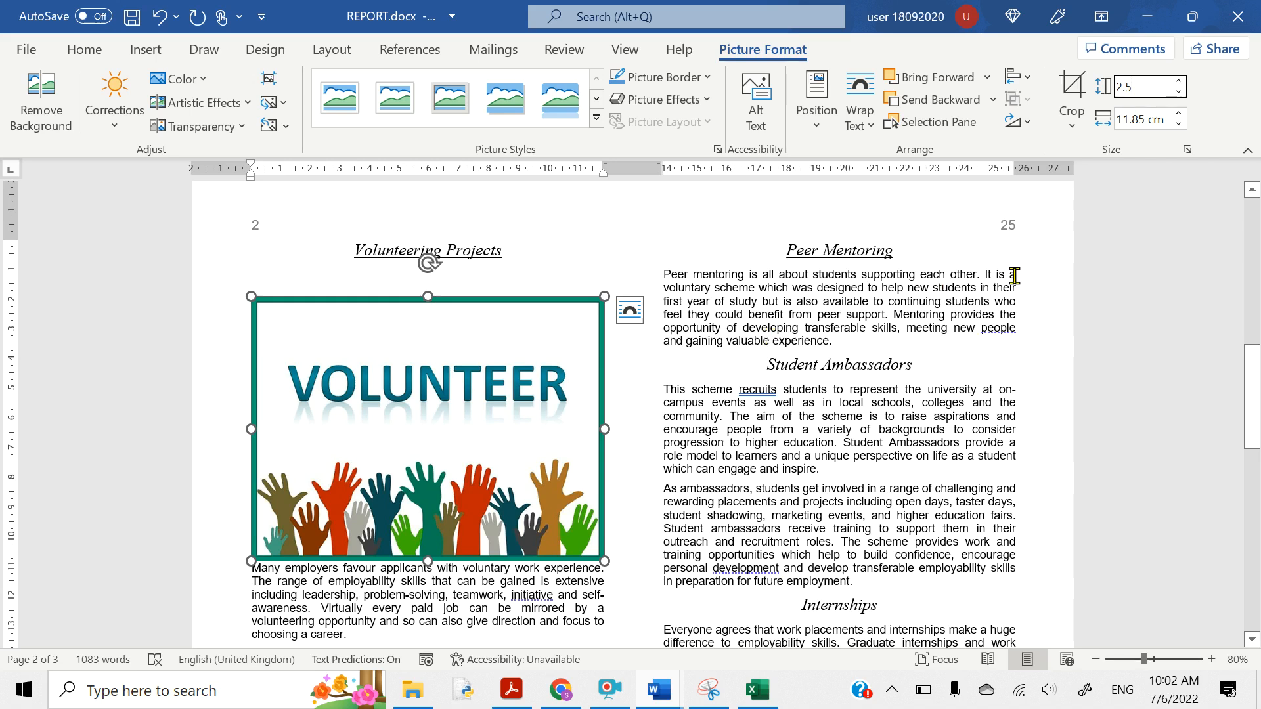
pyautogui.press('Return')
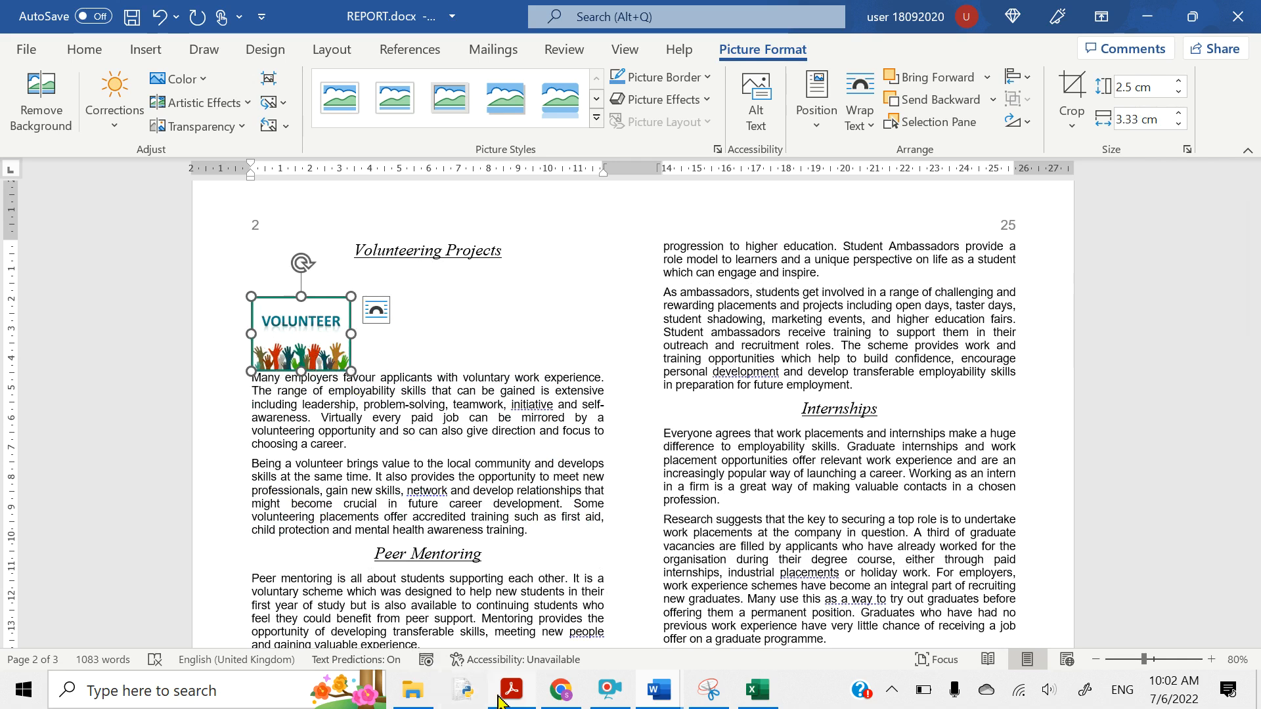
# - Highlight question 17's 'left margin', 'top of the paragraph' and 'Many employers' wording
pyautogui.moveTo(503, 683)
pyautogui.click(479, 609)
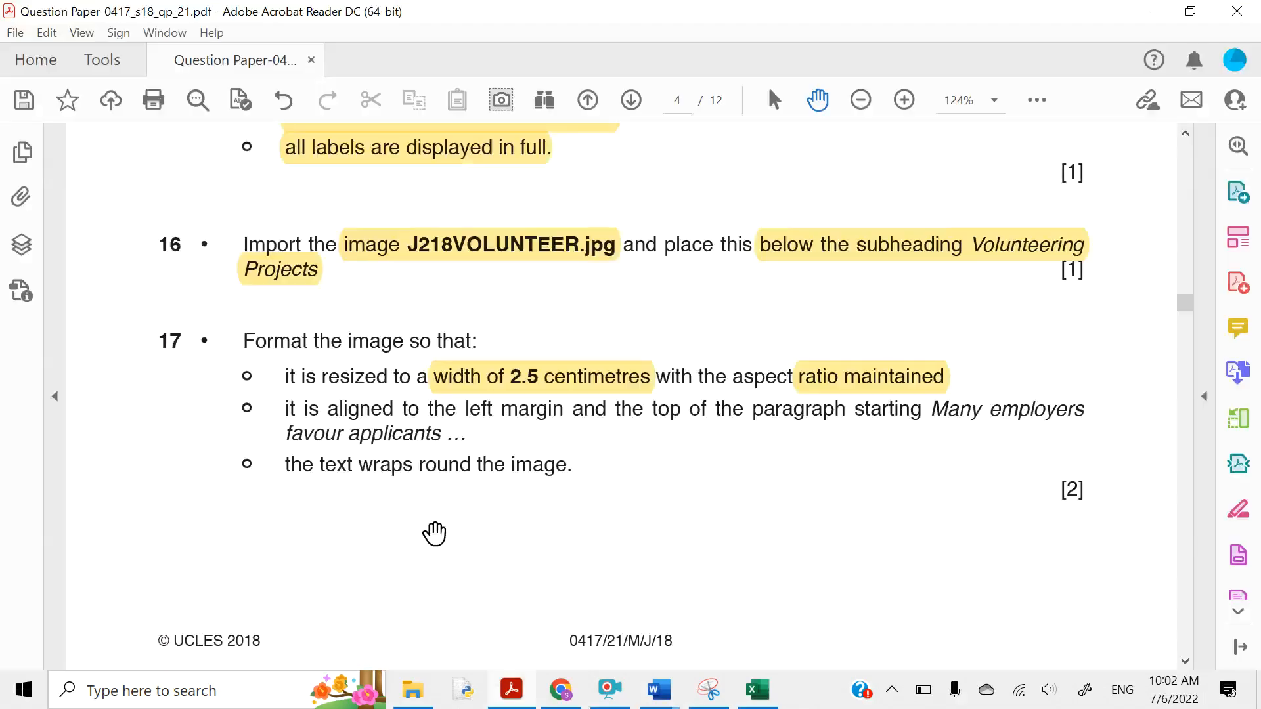
pyautogui.scroll(-3, 388, 473)
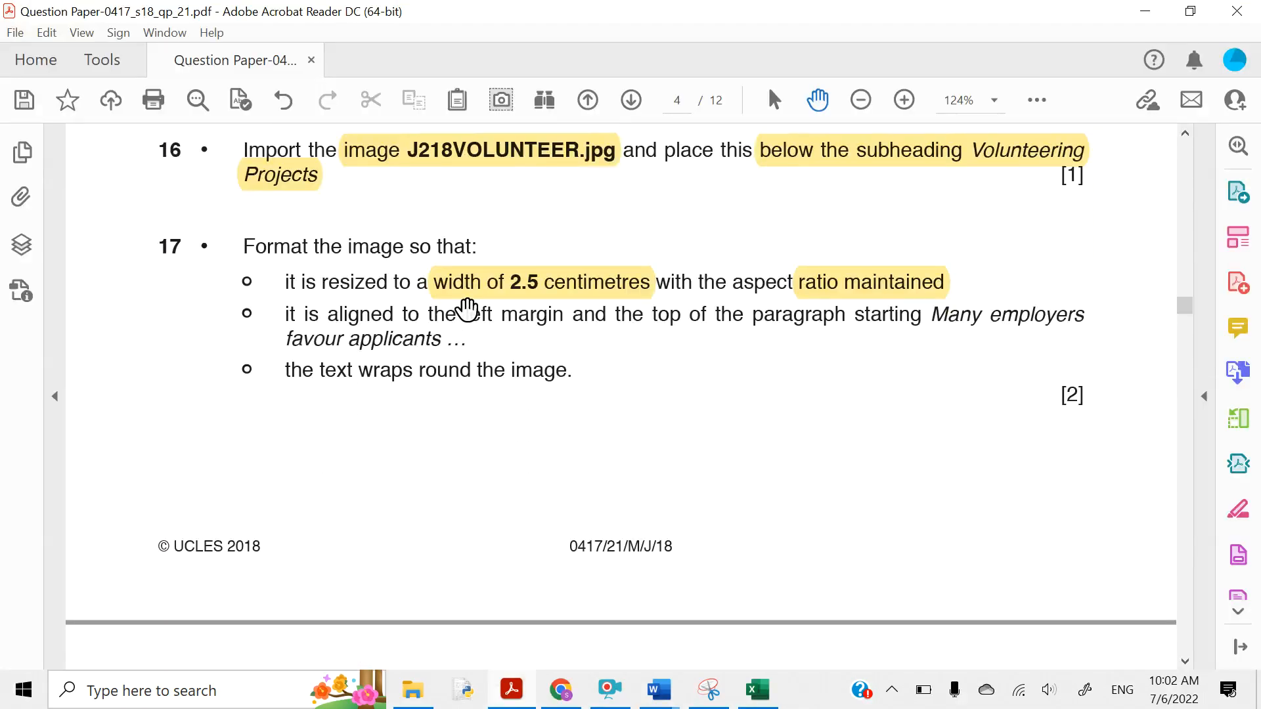
pyautogui.moveTo(463, 309); pyautogui.dragTo(564, 316)
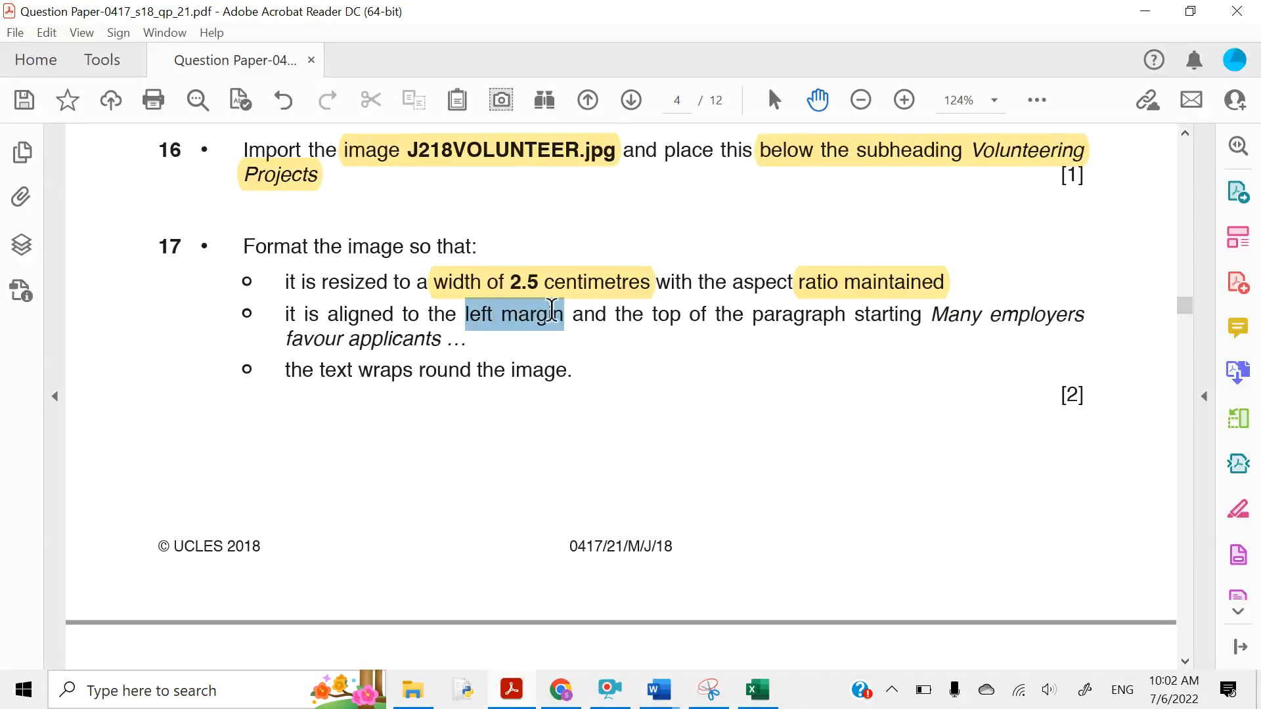
pyautogui.click(572, 284)
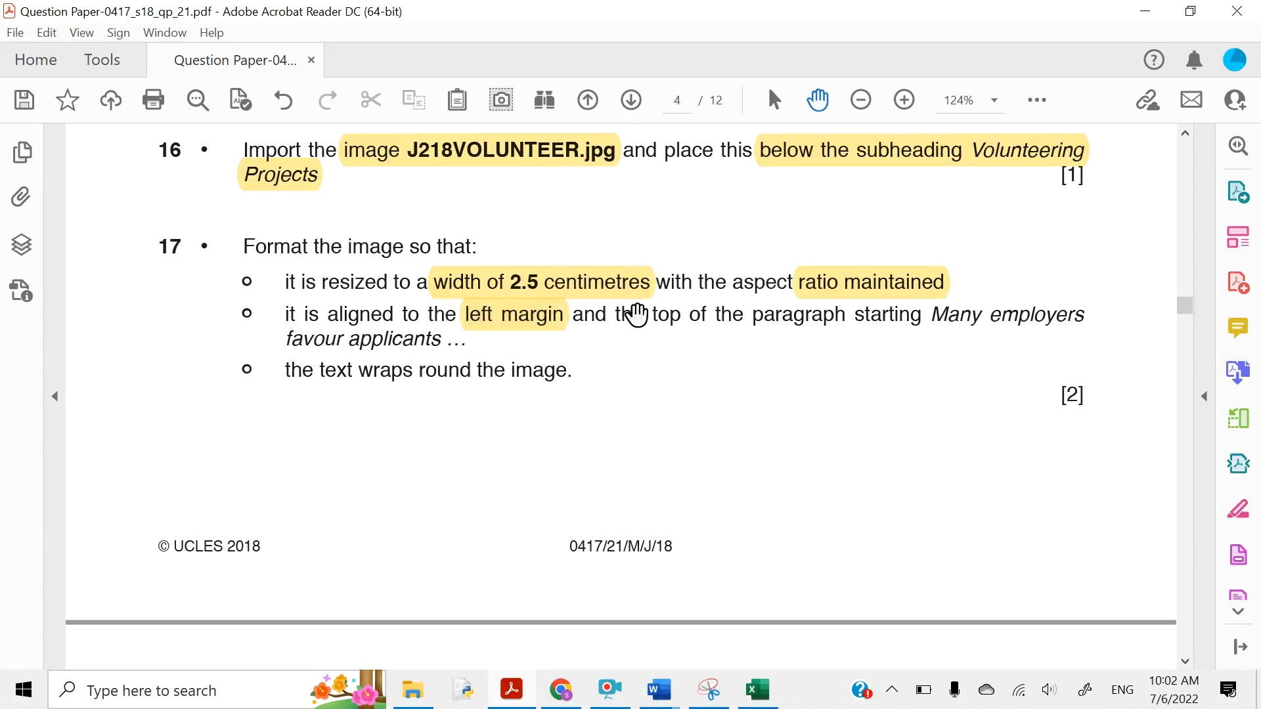
pyautogui.moveTo(653, 315); pyautogui.dragTo(846, 316)
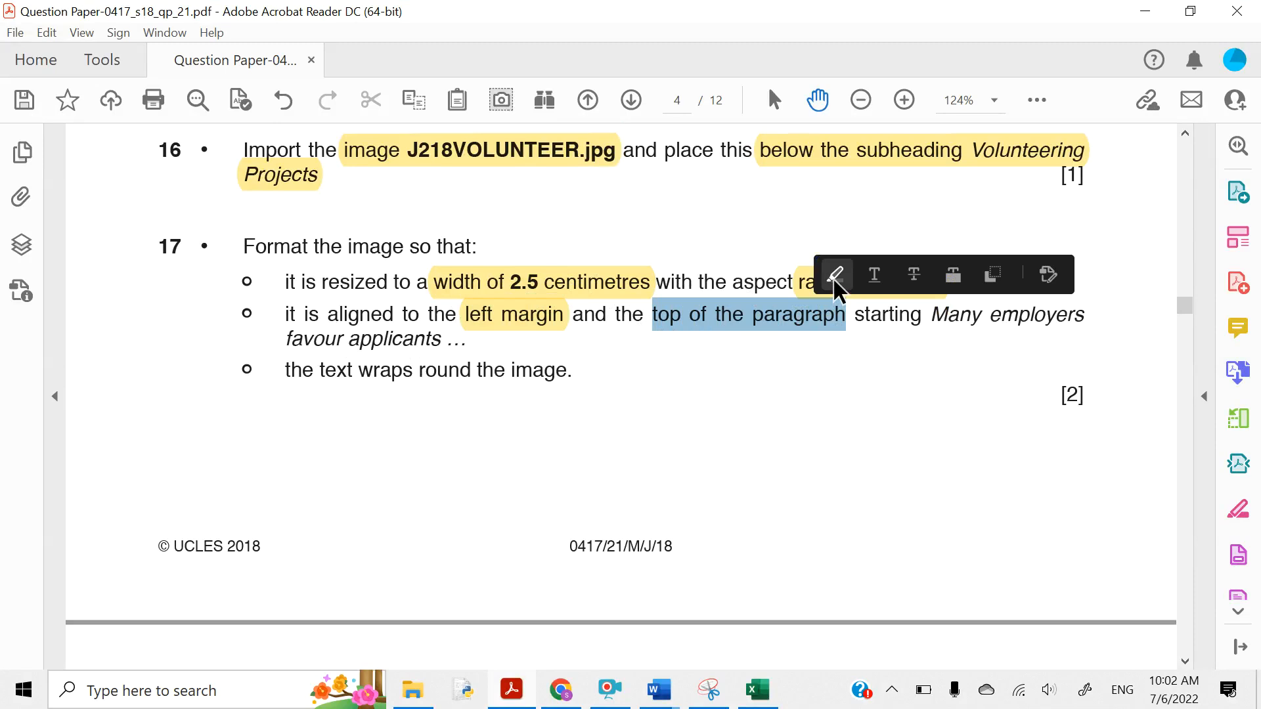
pyautogui.click(835, 276)
pyautogui.moveTo(934, 316); pyautogui.dragTo(1080, 326)
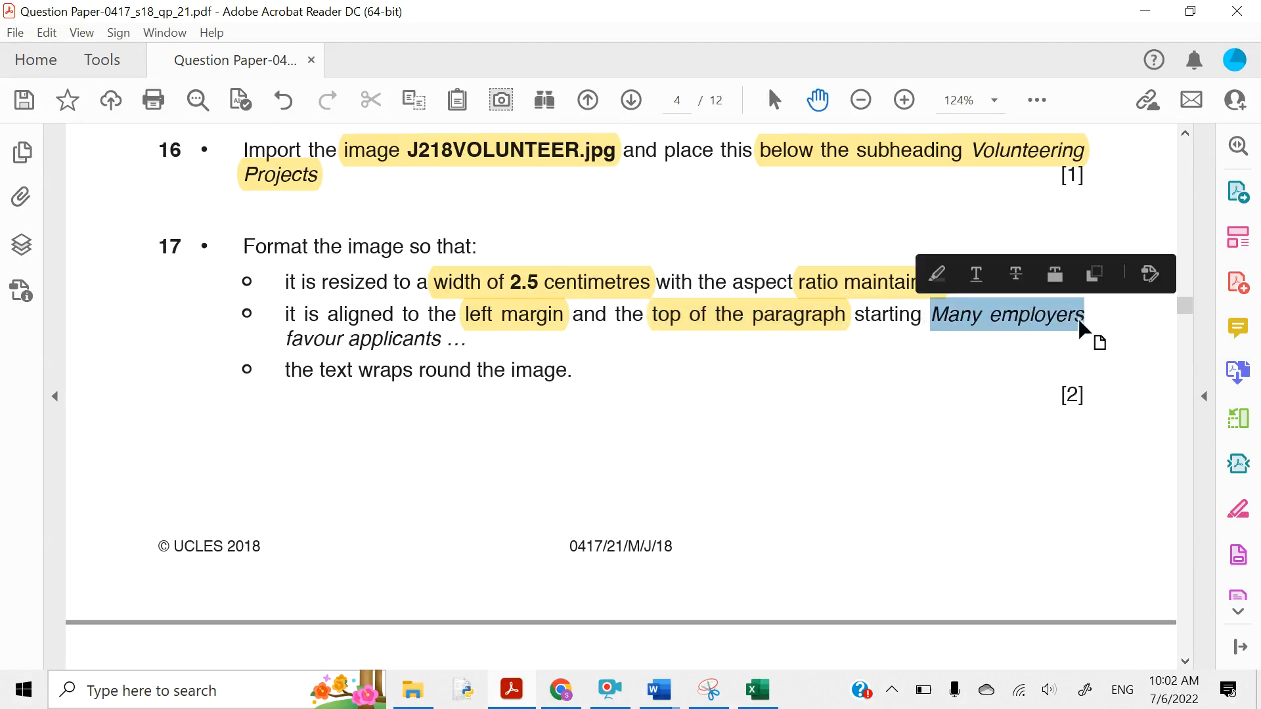
pyautogui.click(936, 274)
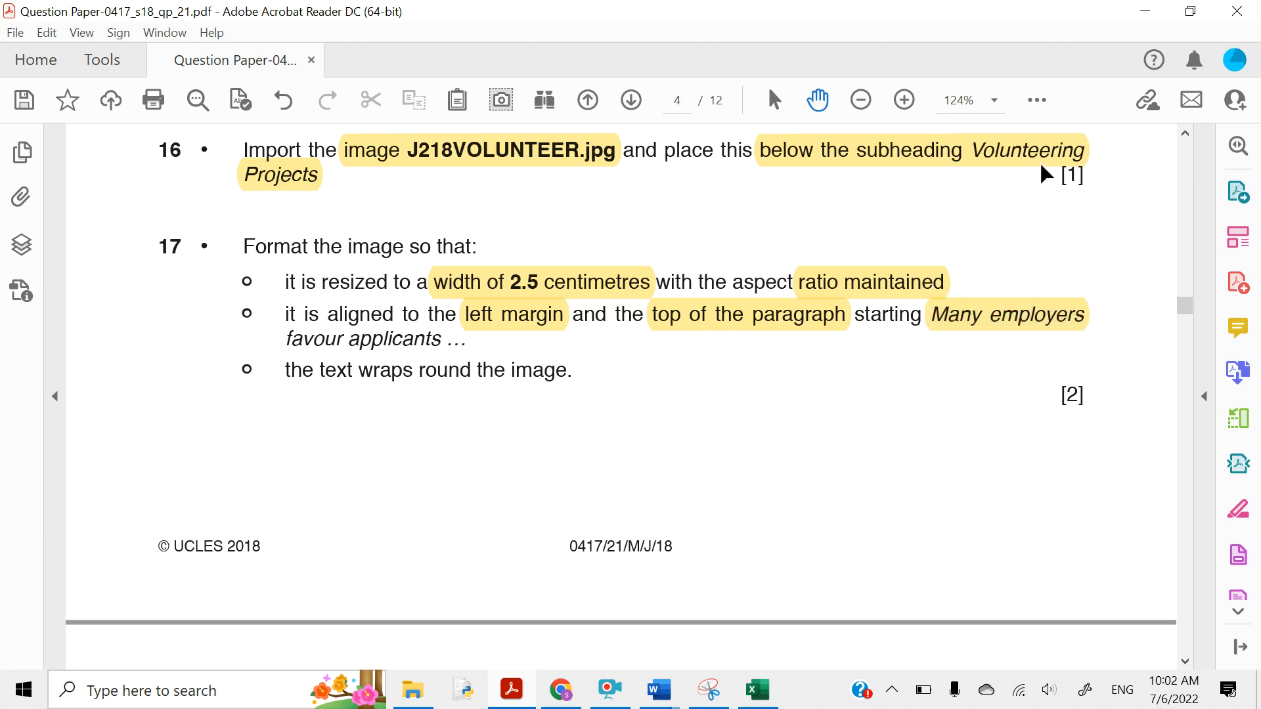
pyautogui.click(1128, 9)
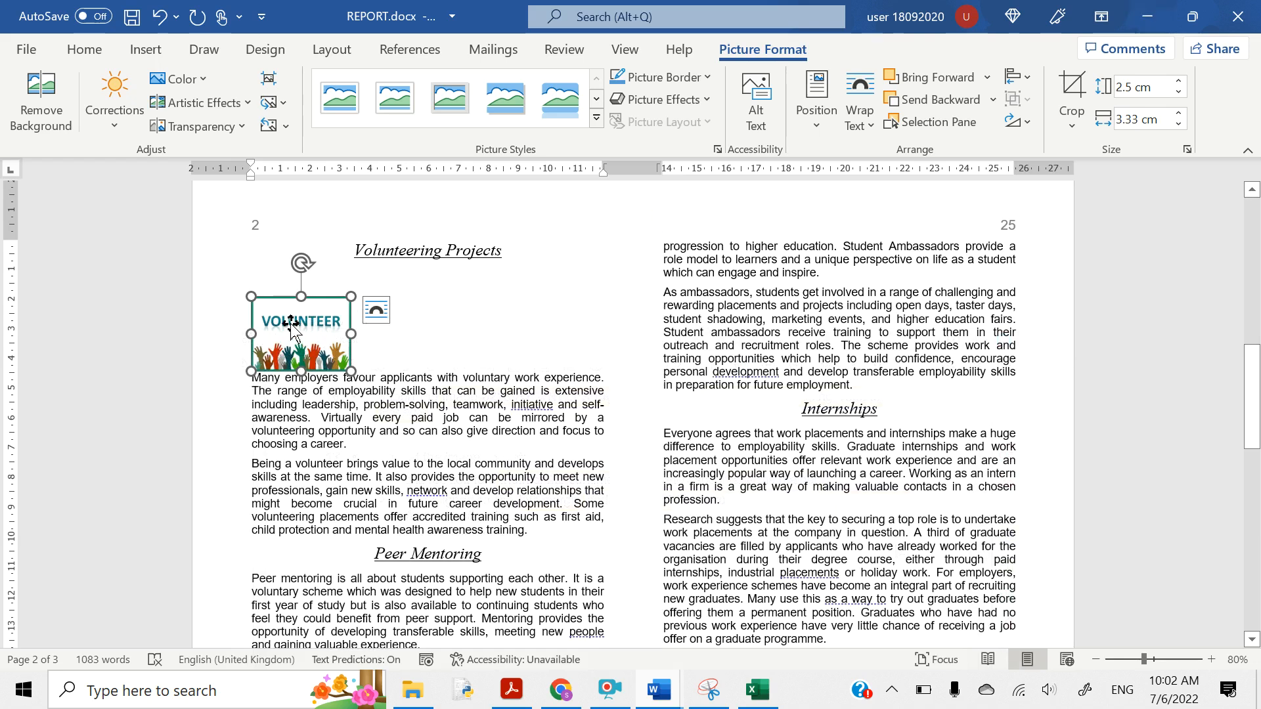
# - Highlight question 17's text-wrapping requirement
pyautogui.click(512, 689)
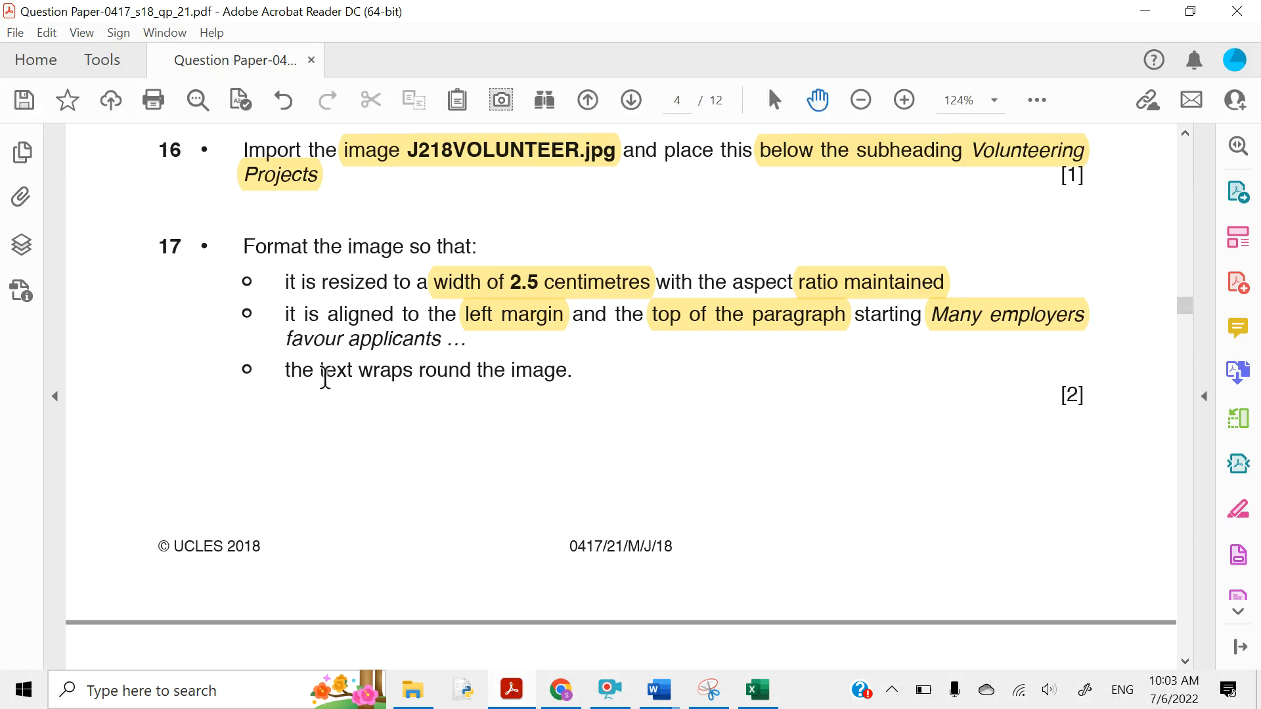
pyautogui.moveTo(322, 373); pyautogui.dragTo(540, 387)
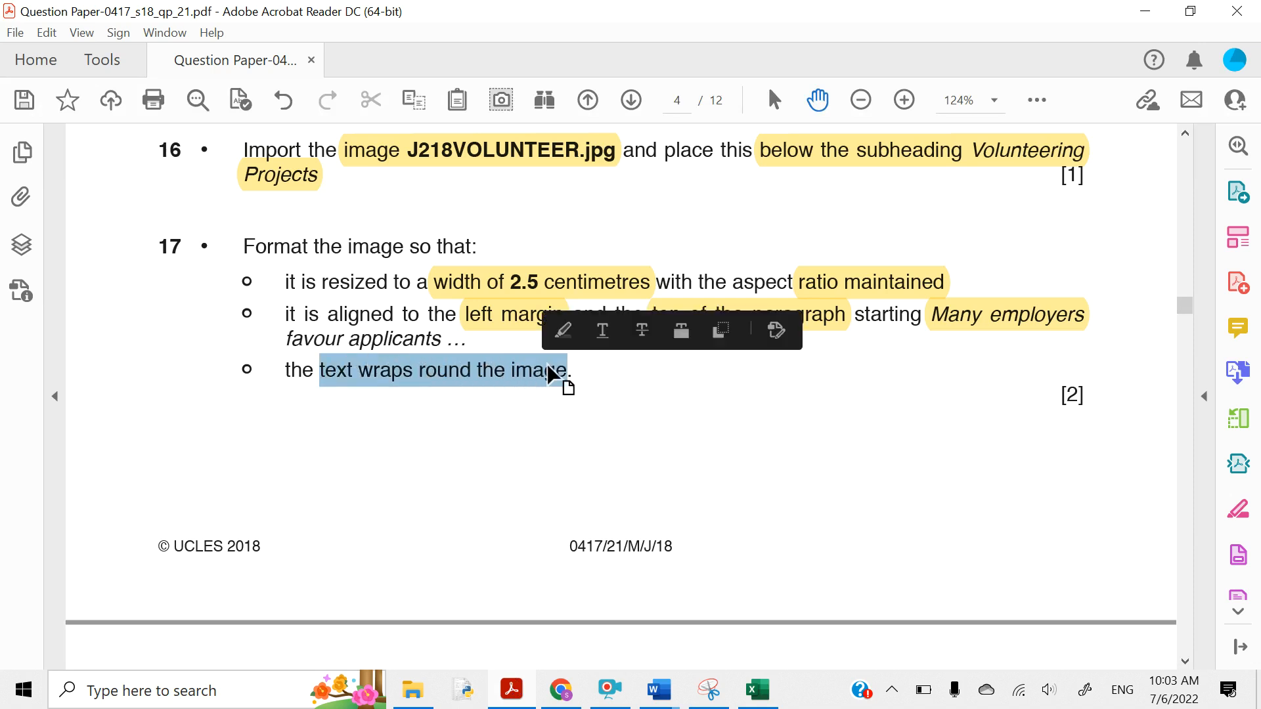
pyautogui.click(560, 331)
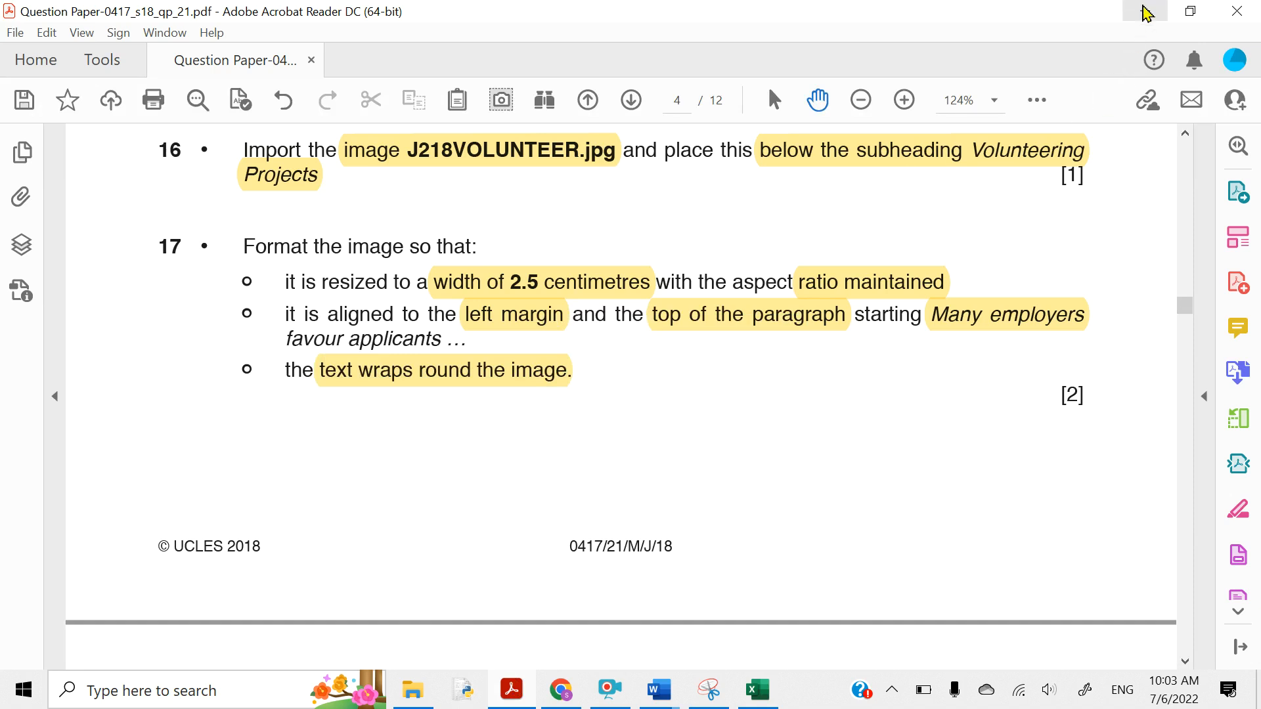
pyautogui.click(1145, 12)
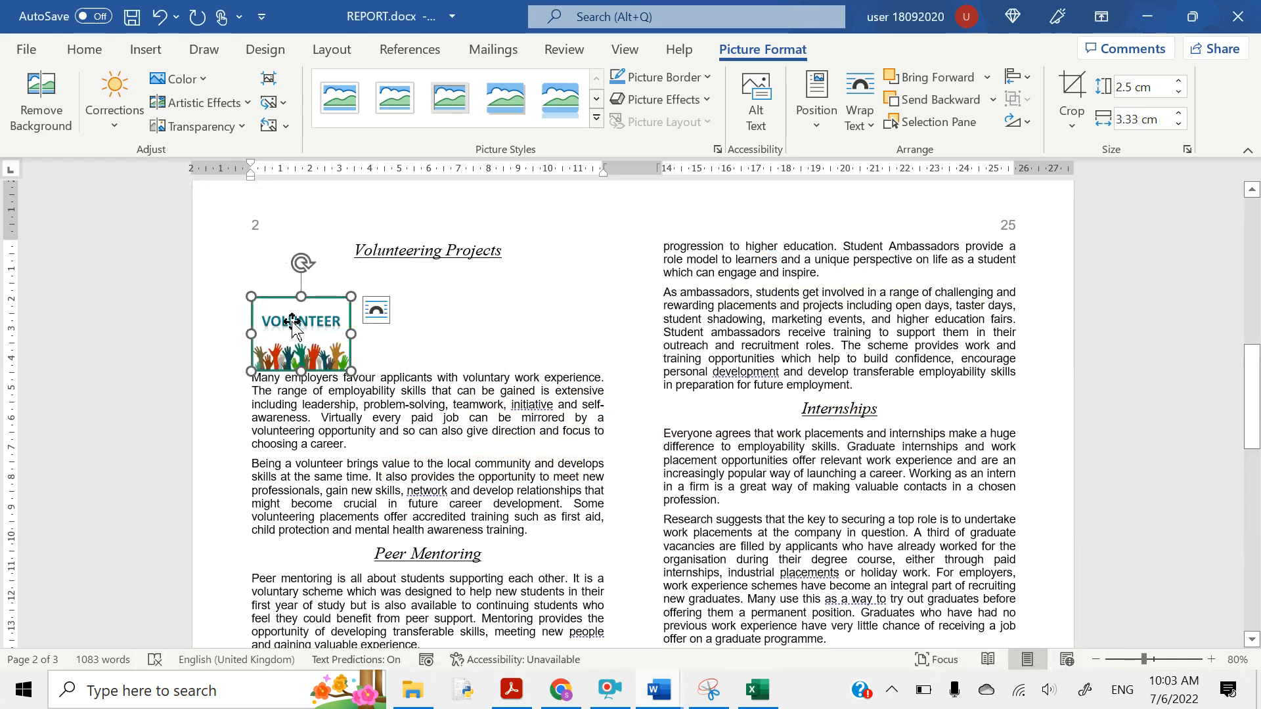
# - Set the VOLUNTEER picture's text wrapping to Tight
pyautogui.click(373, 322)
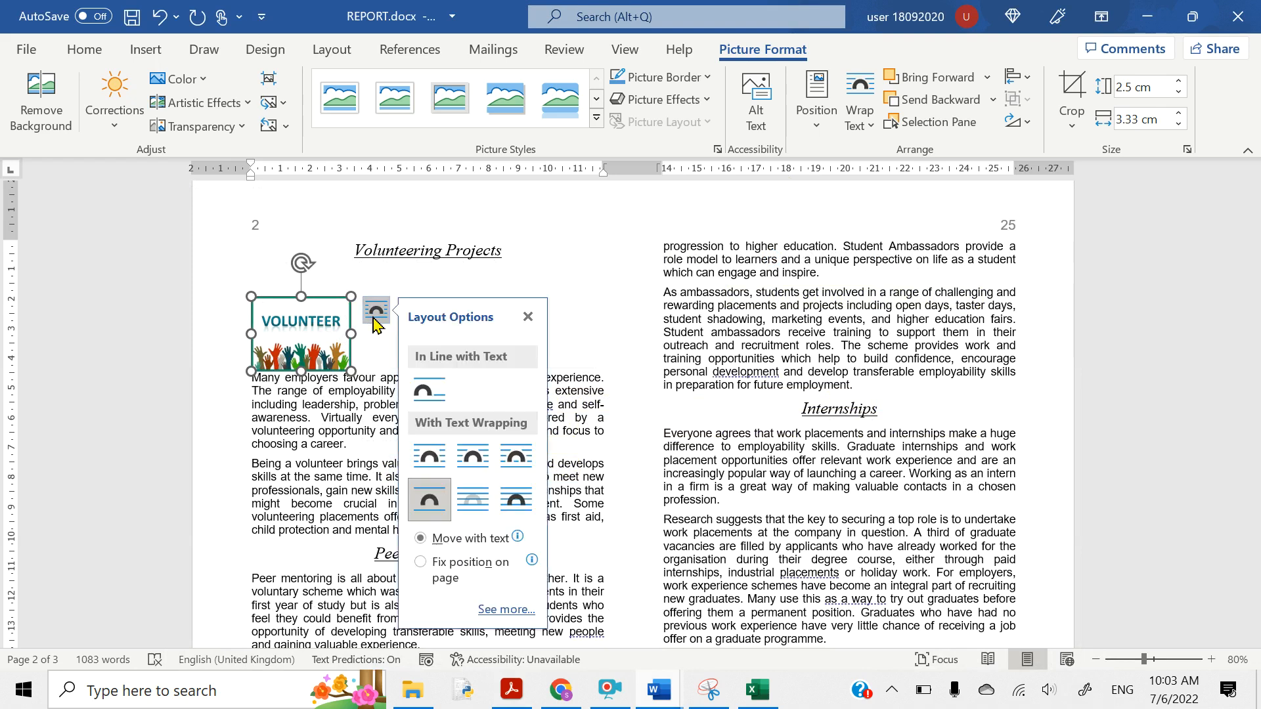
pyautogui.click(470, 463)
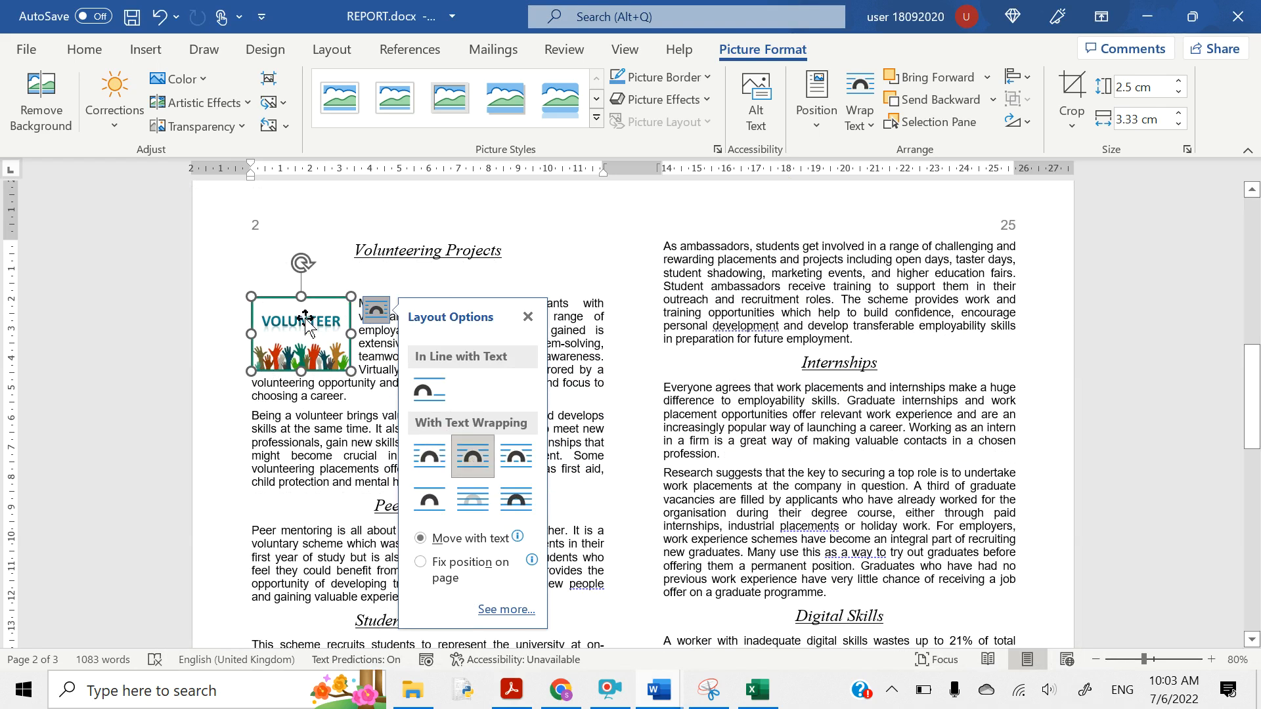
pyautogui.click(389, 379)
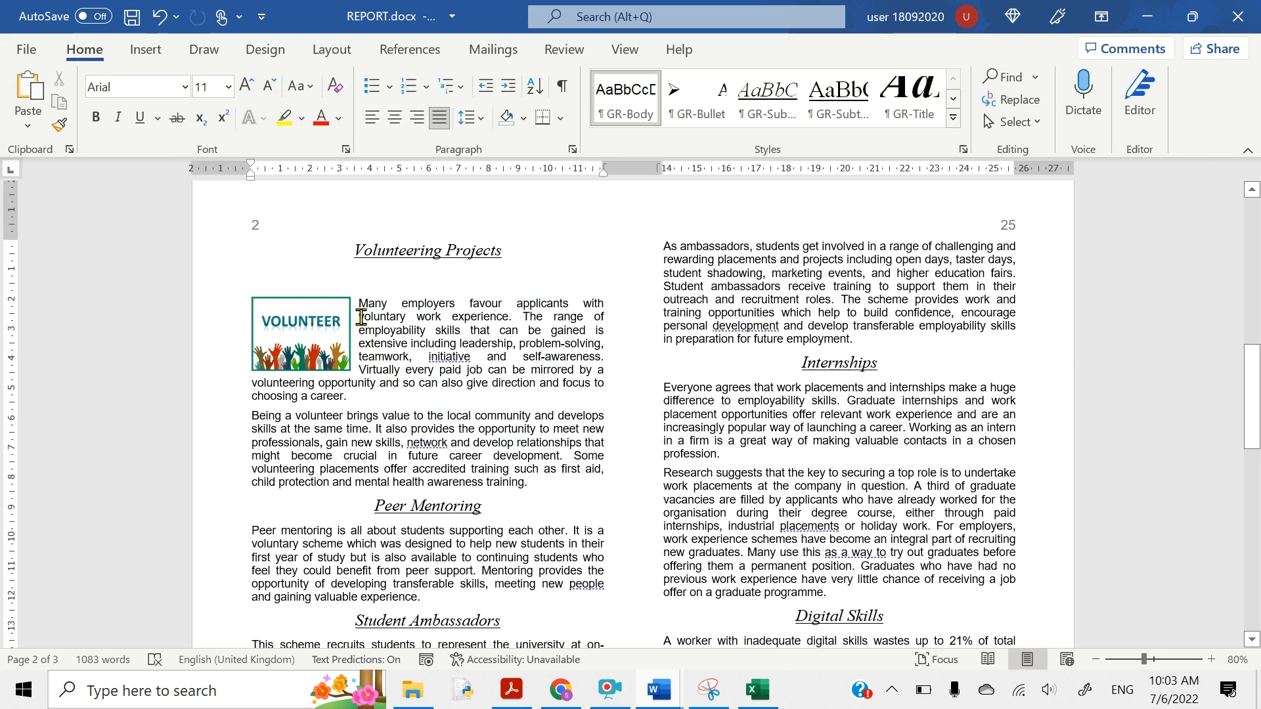
pyautogui.click(308, 339)
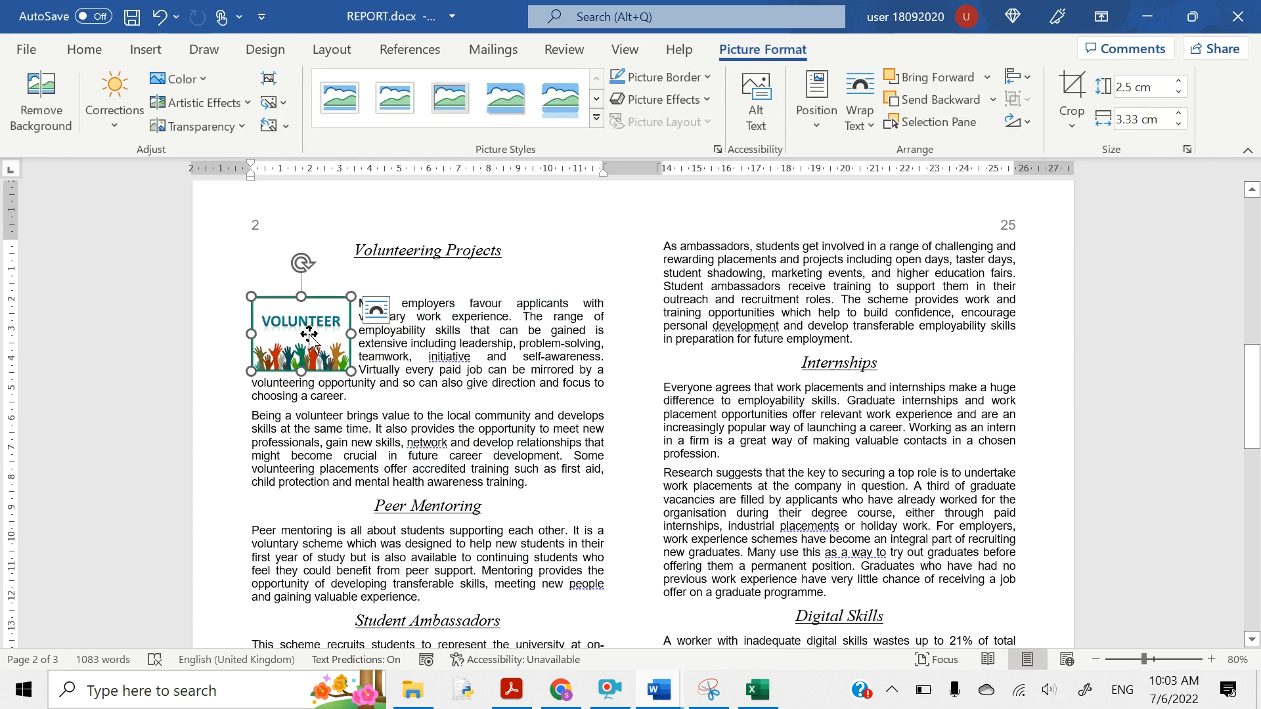
pyautogui.moveTo(290, 336)
pyautogui.mouseDown()
pyautogui.moveTo(294, 326)
pyautogui.moveTo(292, 338)
pyautogui.mouseUp()
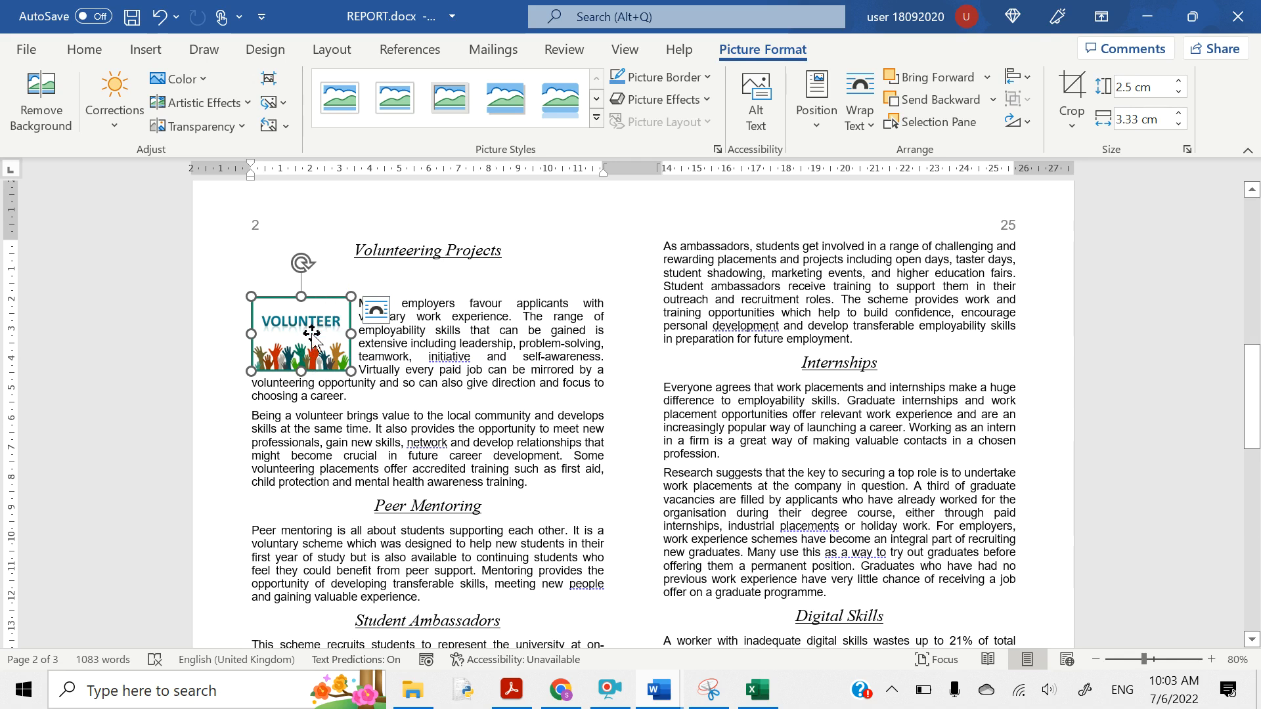
# - Enable alignment guides and align the picture with the left margin and top of its paragraph
pyautogui.click(1025, 123)
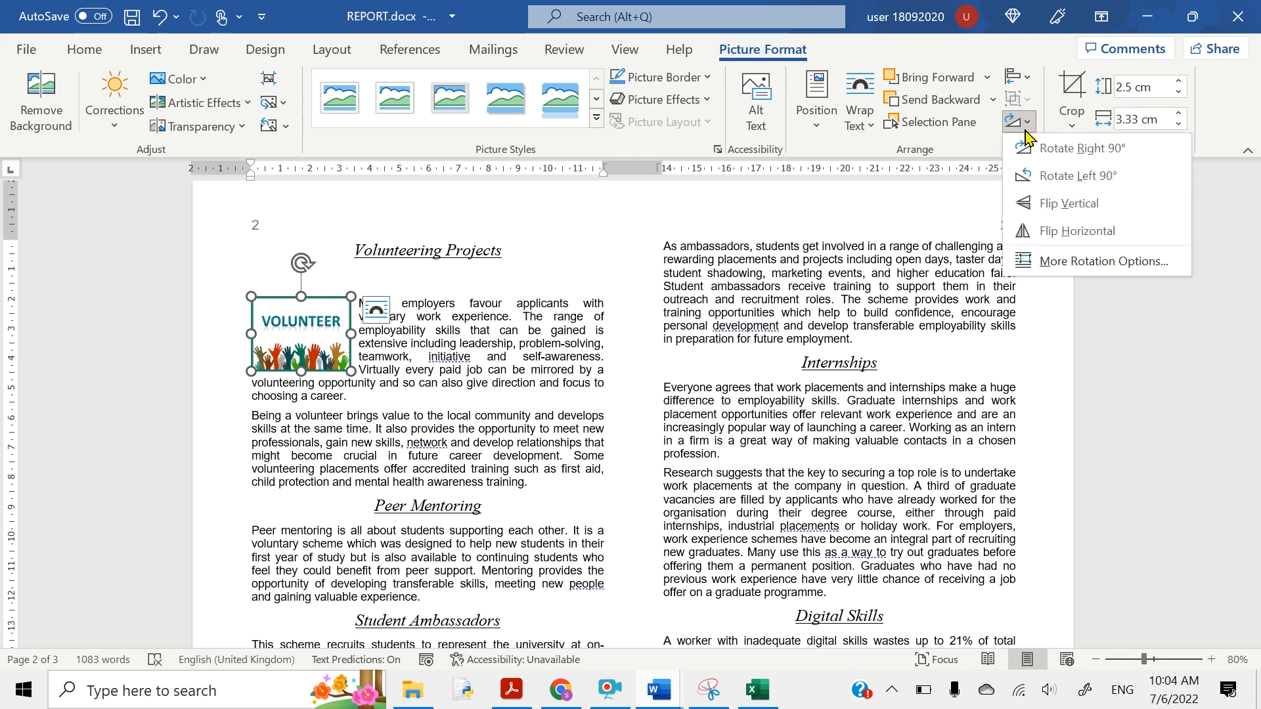
pyautogui.click(1026, 129)
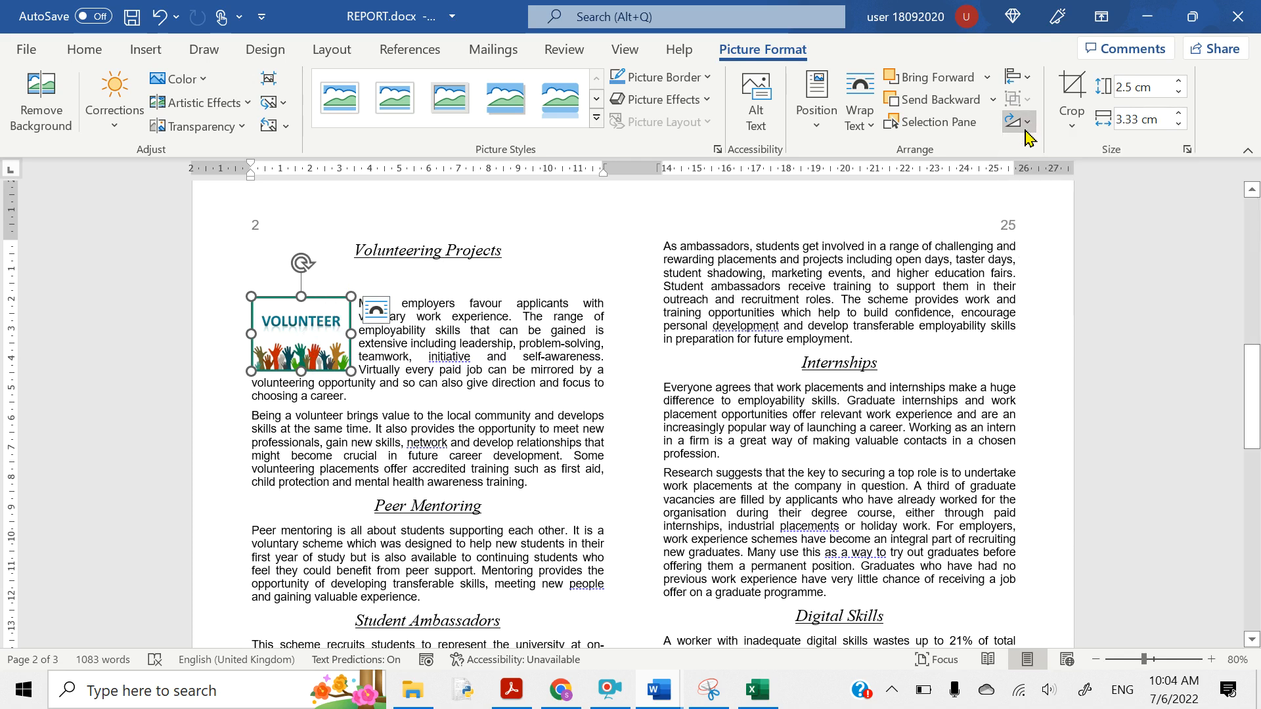
pyautogui.click(816, 121)
pyautogui.click(816, 98)
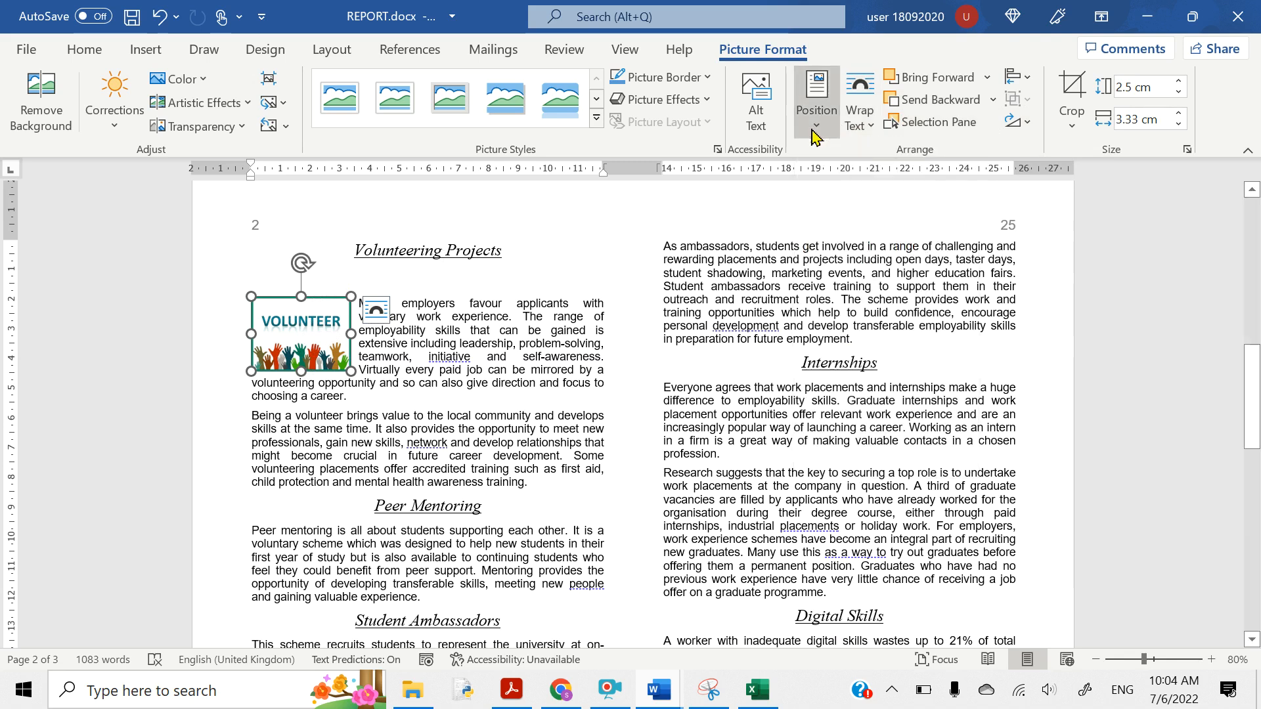
pyautogui.click(628, 52)
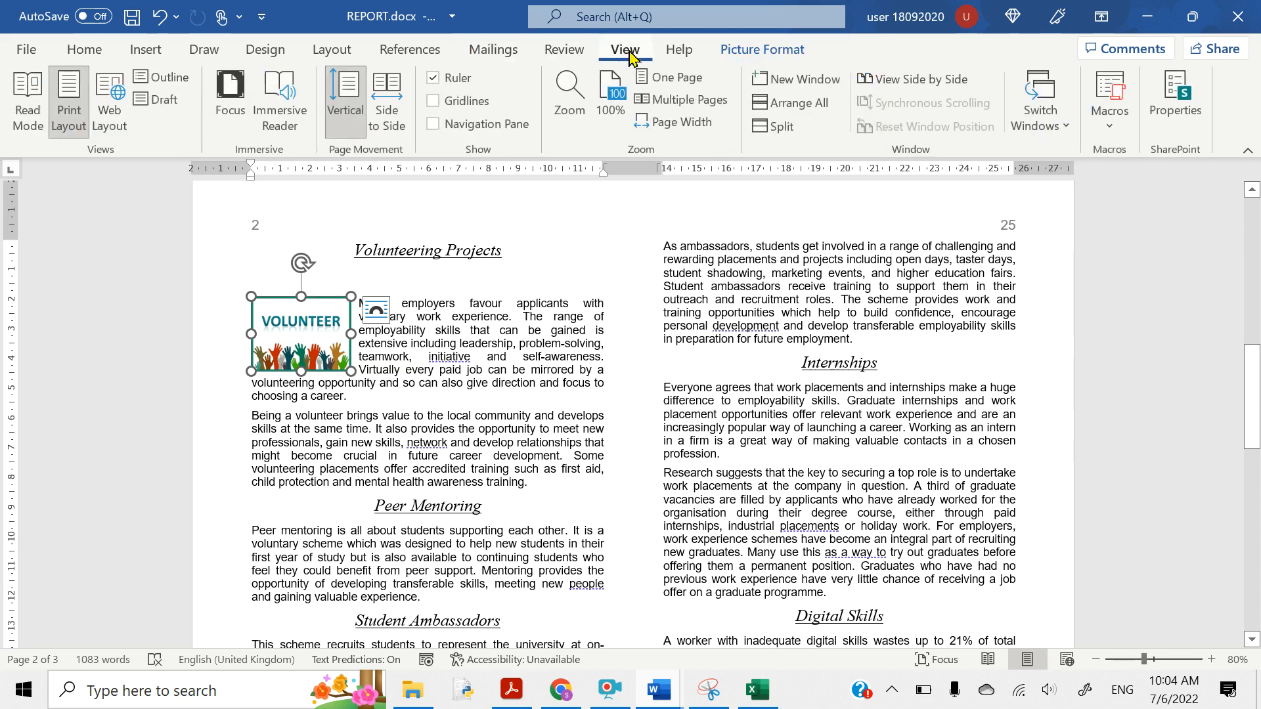
pyautogui.click(133, 59)
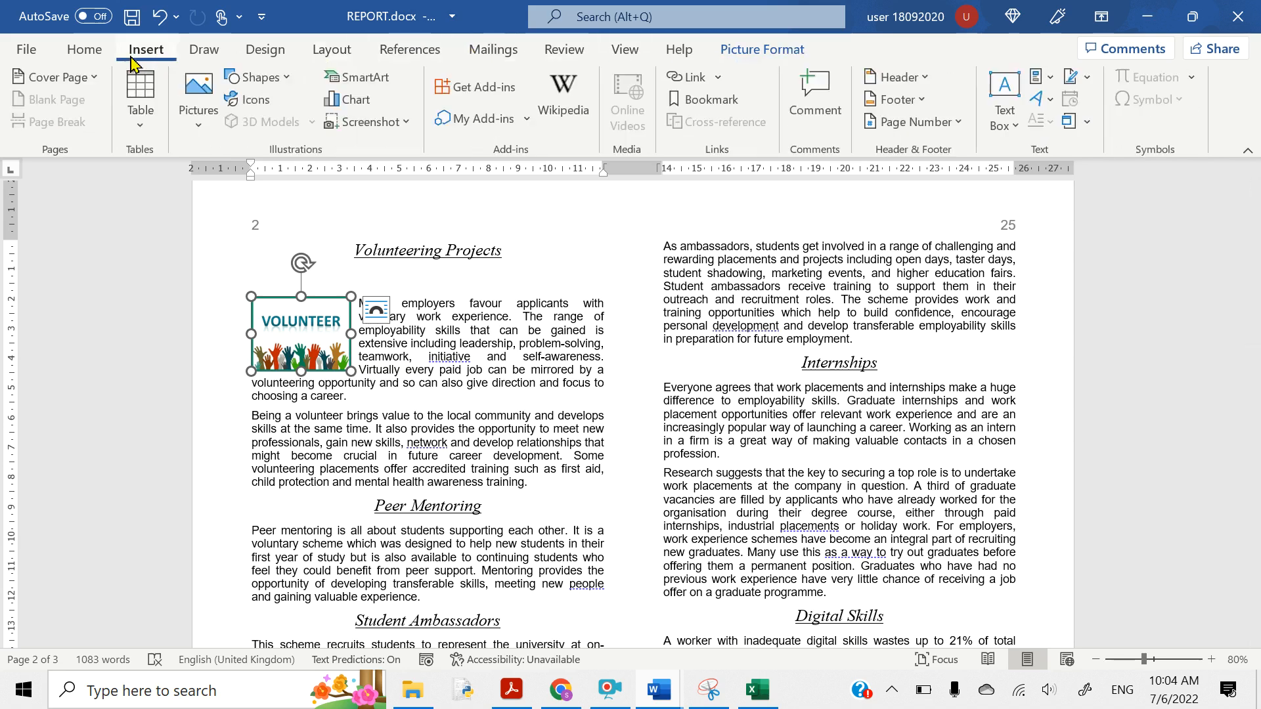
pyautogui.click(760, 56)
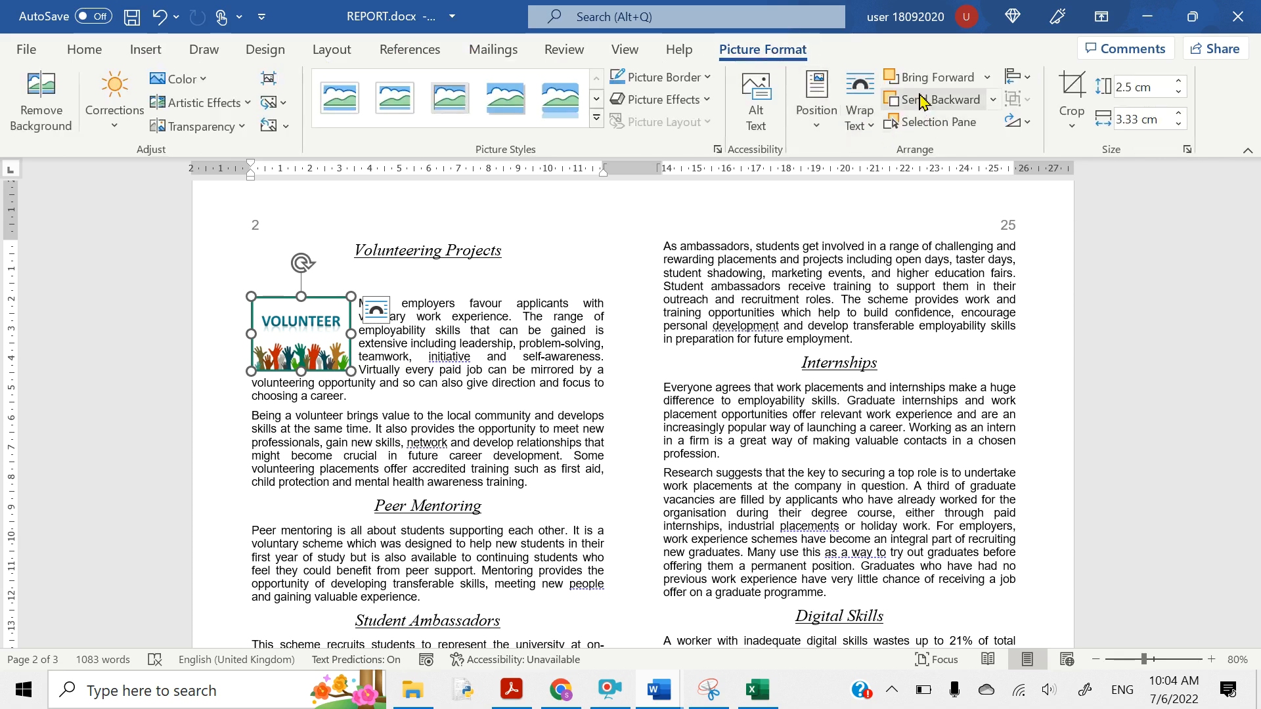
pyautogui.click(1027, 79)
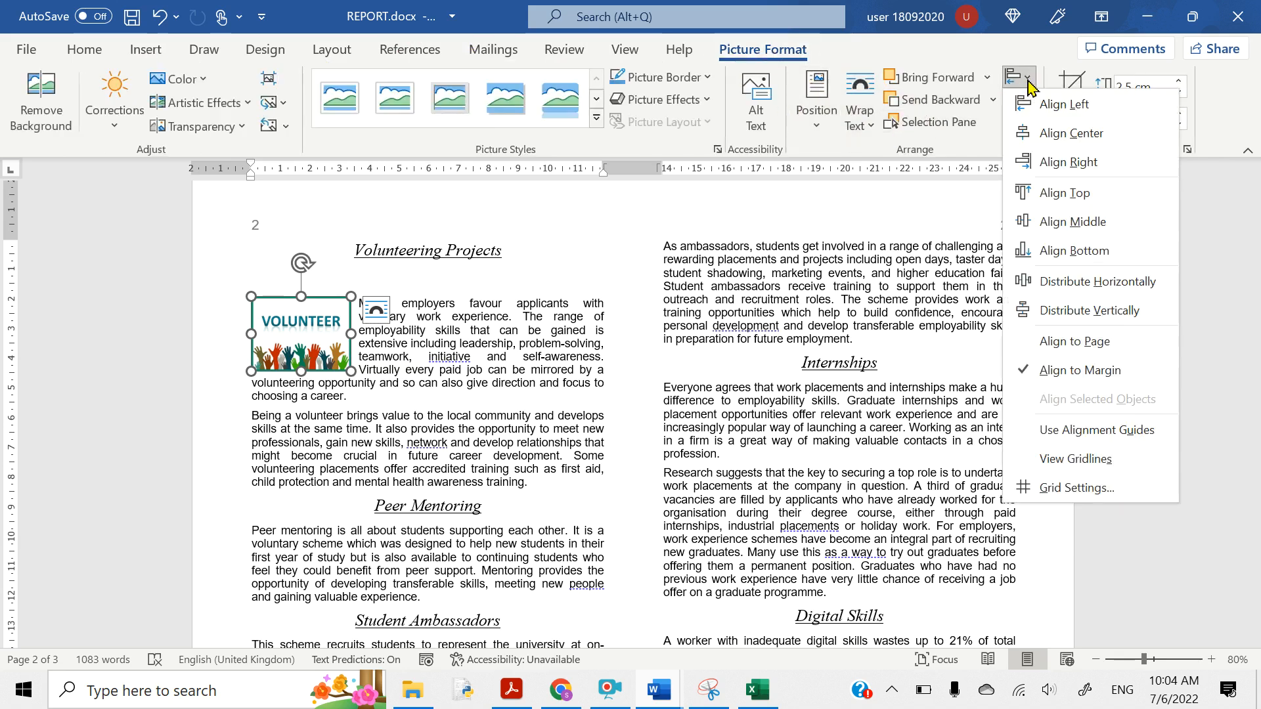
pyautogui.click(1028, 83)
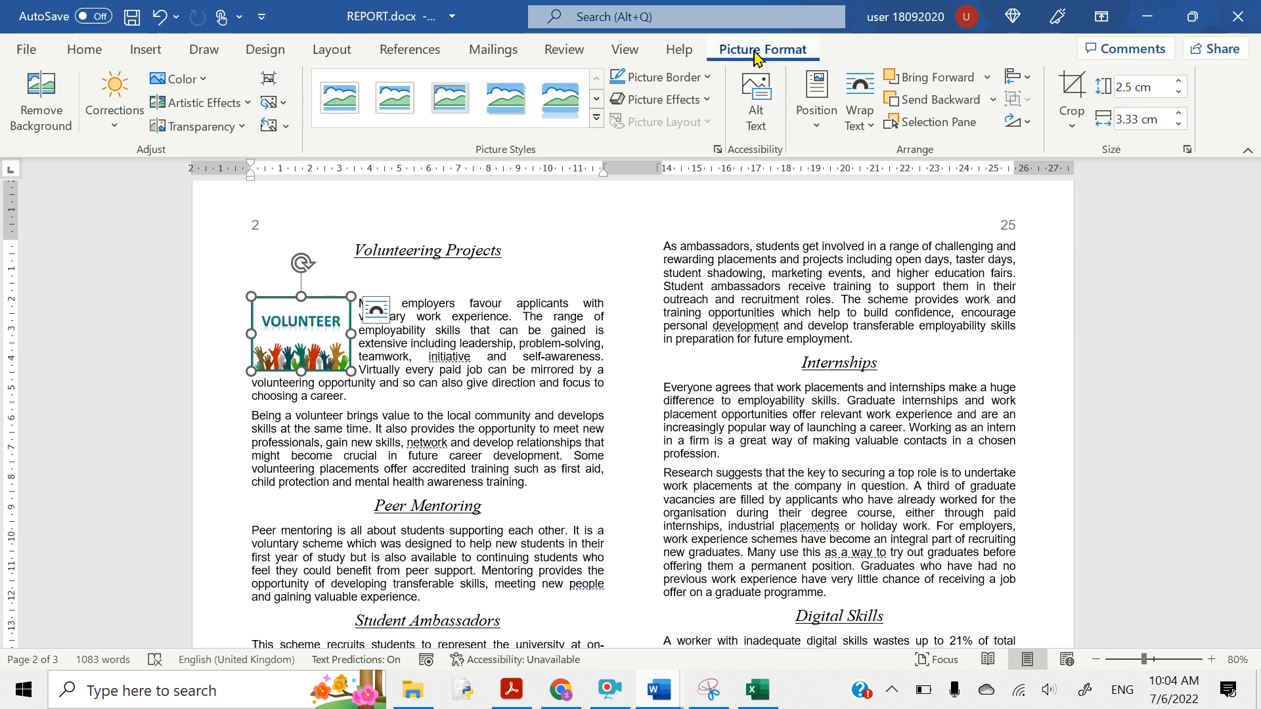
pyautogui.click(1022, 79)
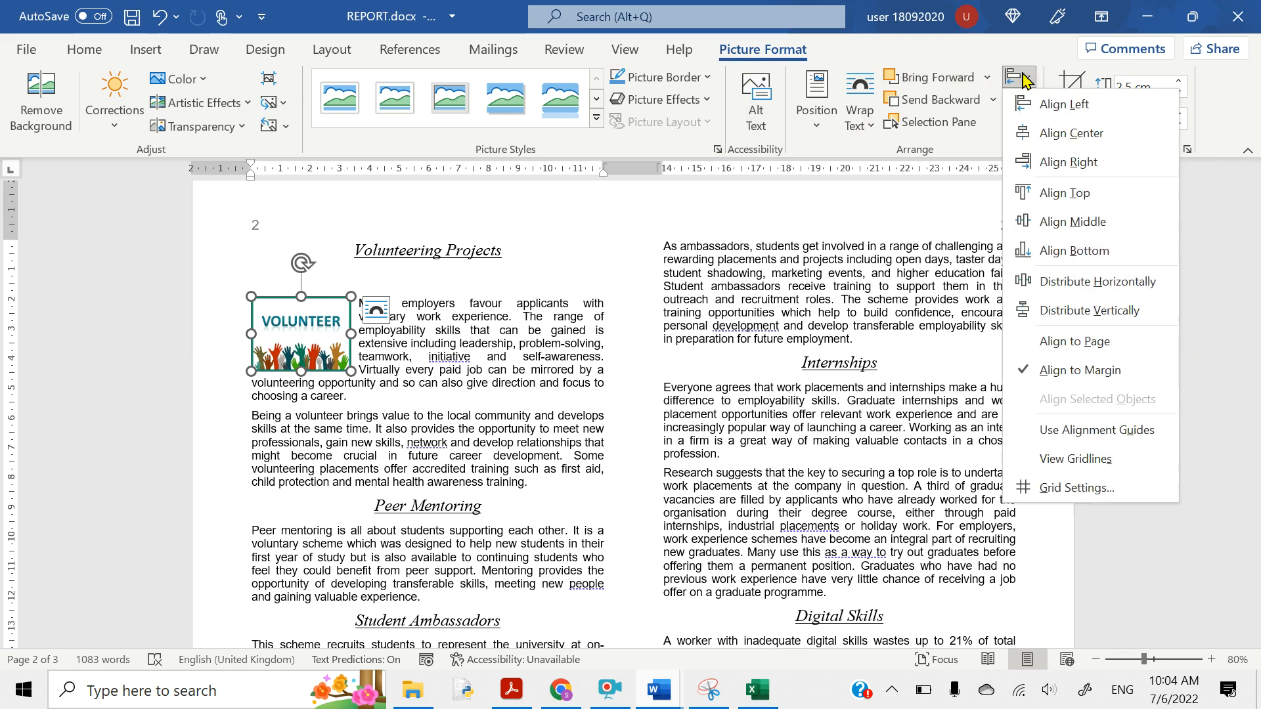
pyautogui.click(1012, 436)
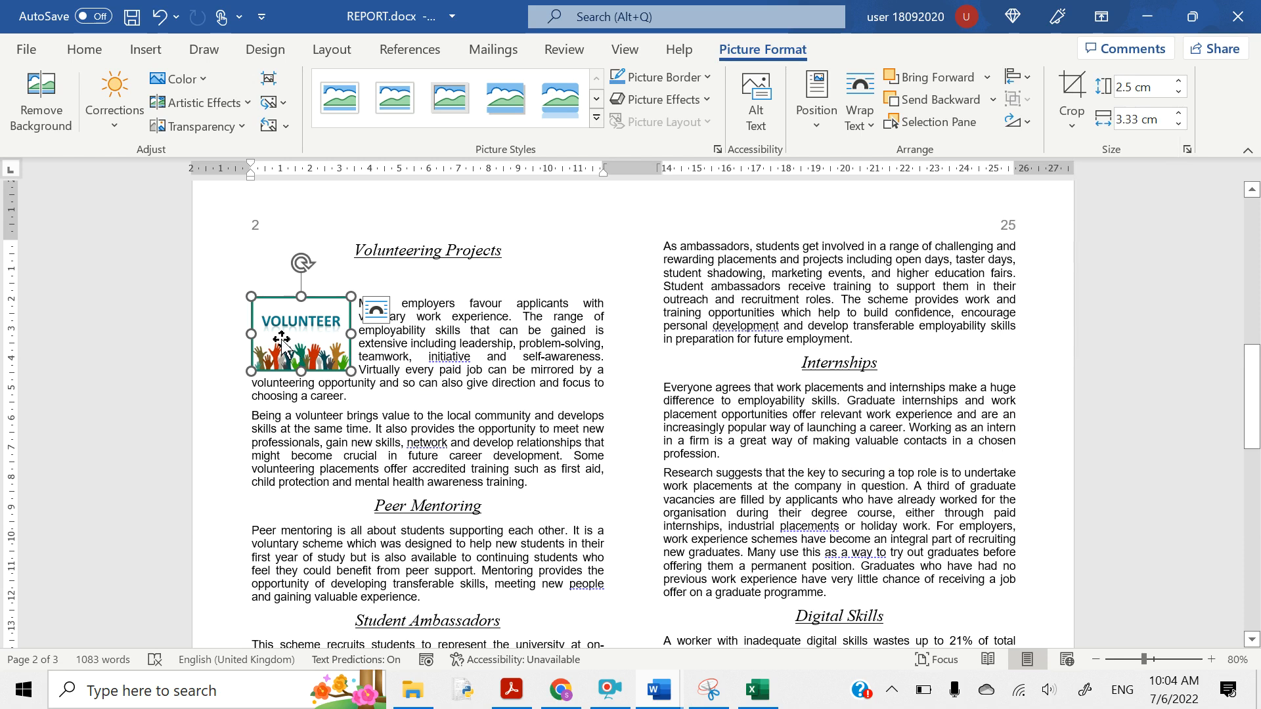
pyautogui.moveTo(283, 339)
pyautogui.mouseDown()
pyautogui.moveTo(283, 460)
pyautogui.moveTo(284, 342)
pyautogui.mouseUp()
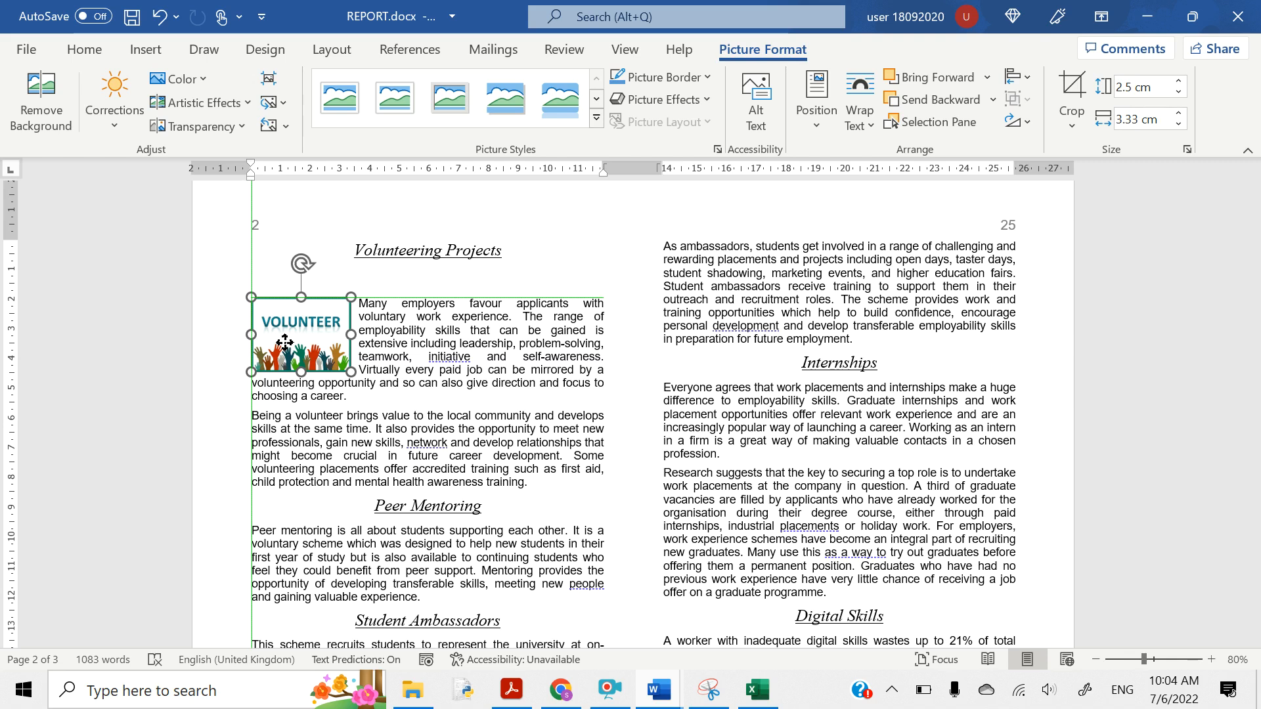
pyautogui.moveTo(285, 342); pyautogui.dragTo(285, 345)
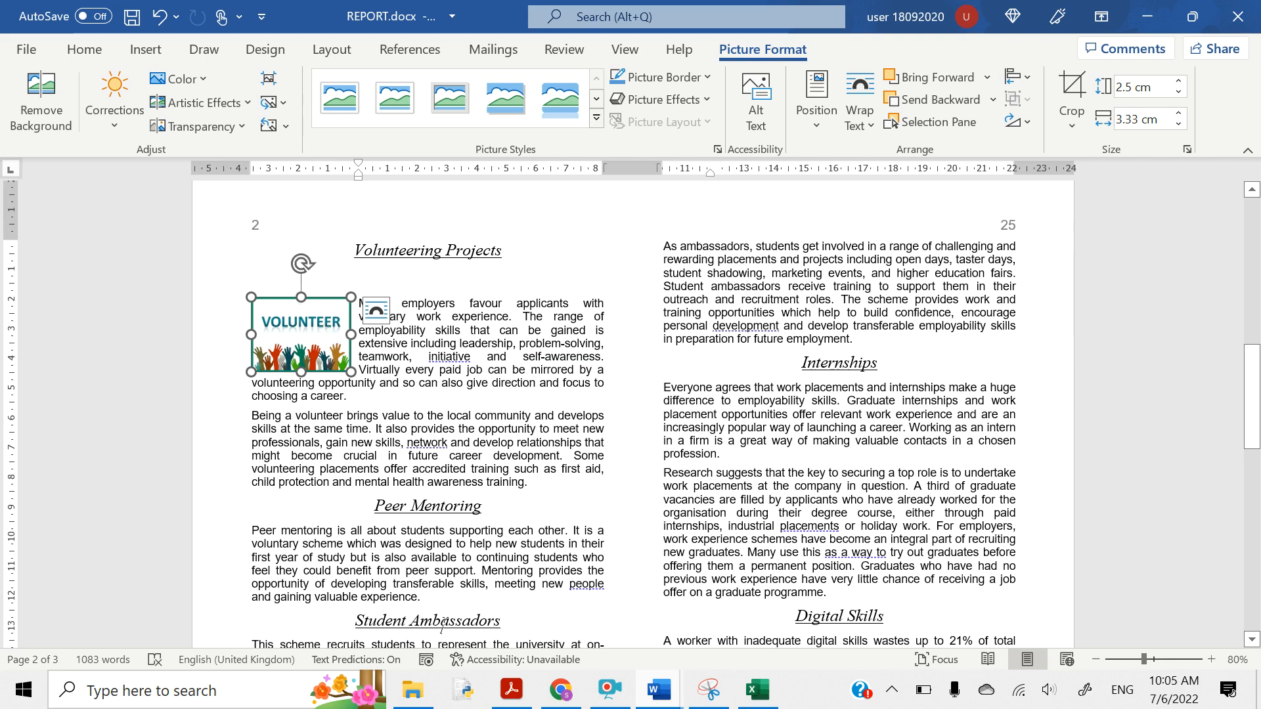
# - Highlight question 18's opening words 'A worker with inadequate' and its 2 cm indent requirement
pyautogui.moveTo(512, 690)
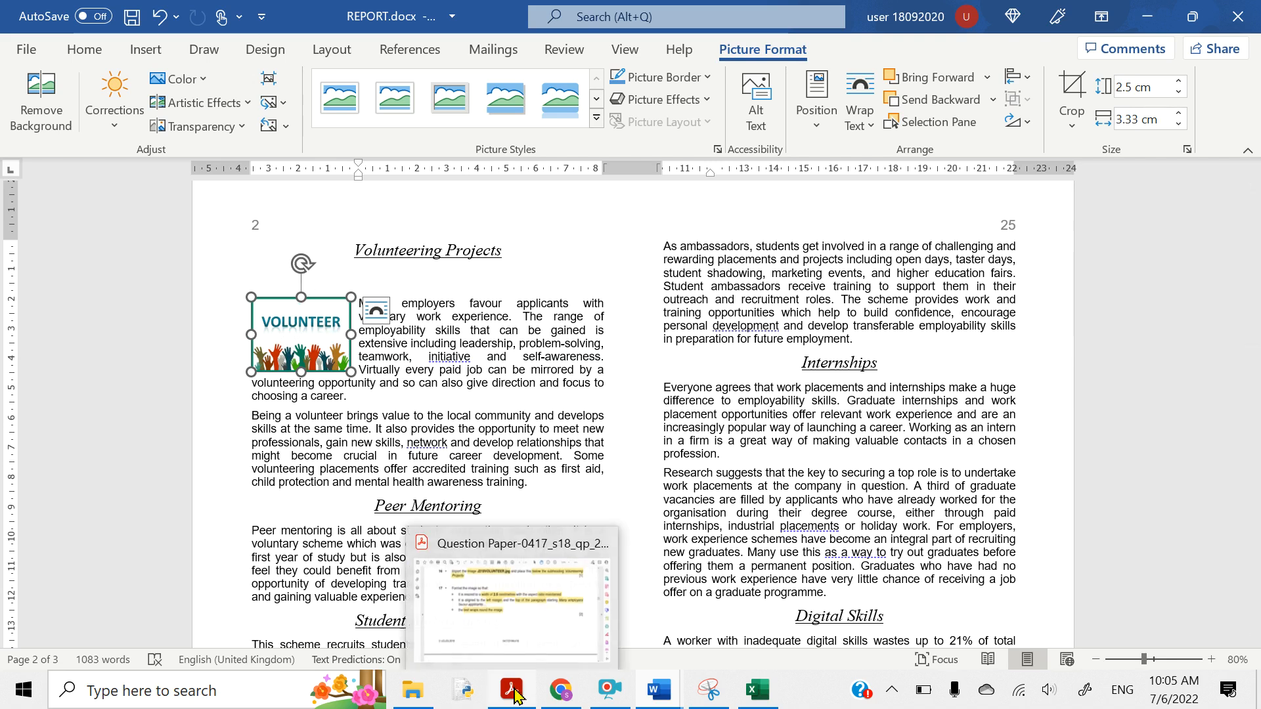
pyautogui.click(506, 629)
pyautogui.scroll(-6, 465, 574)
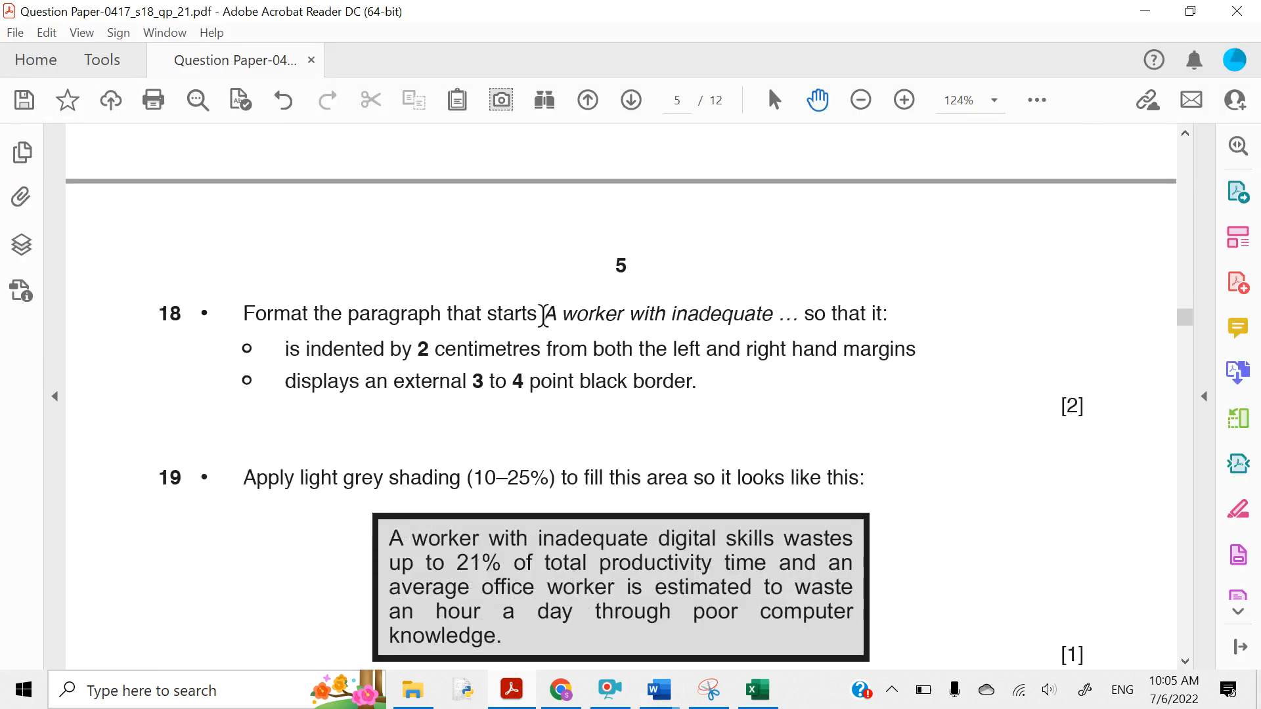
pyautogui.moveTo(544, 314); pyautogui.dragTo(787, 309)
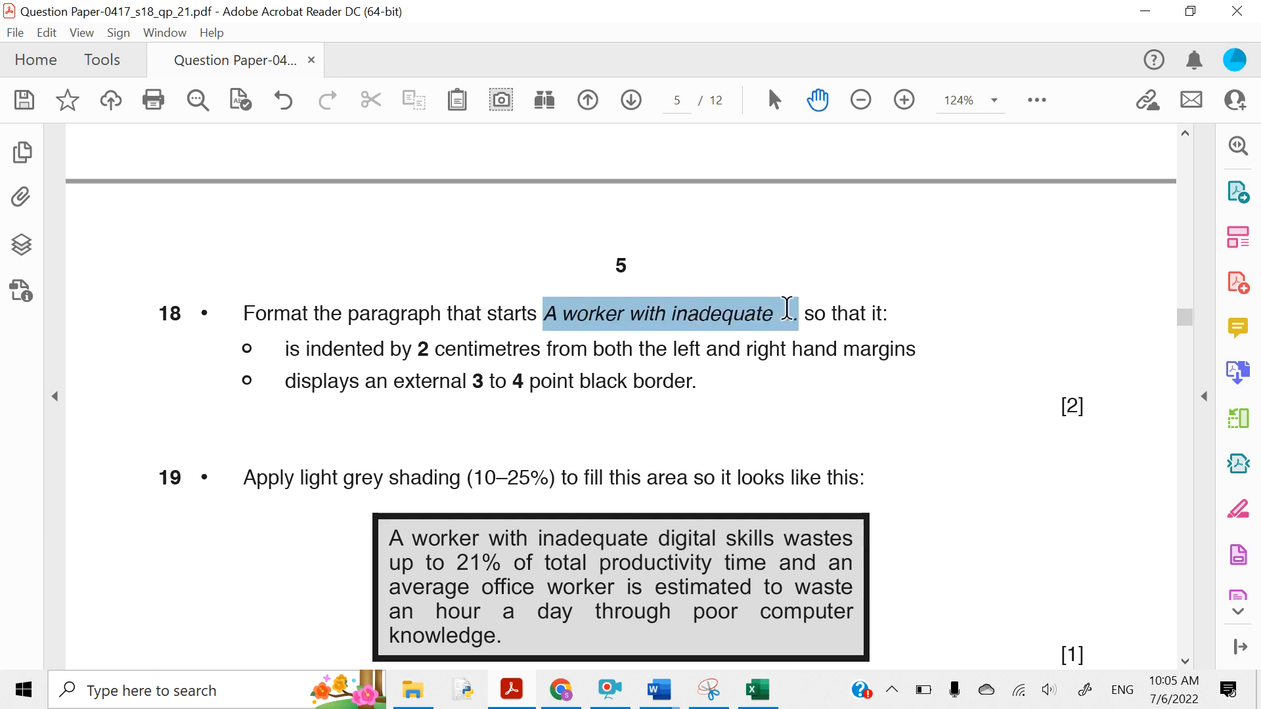
pyautogui.click(808, 274)
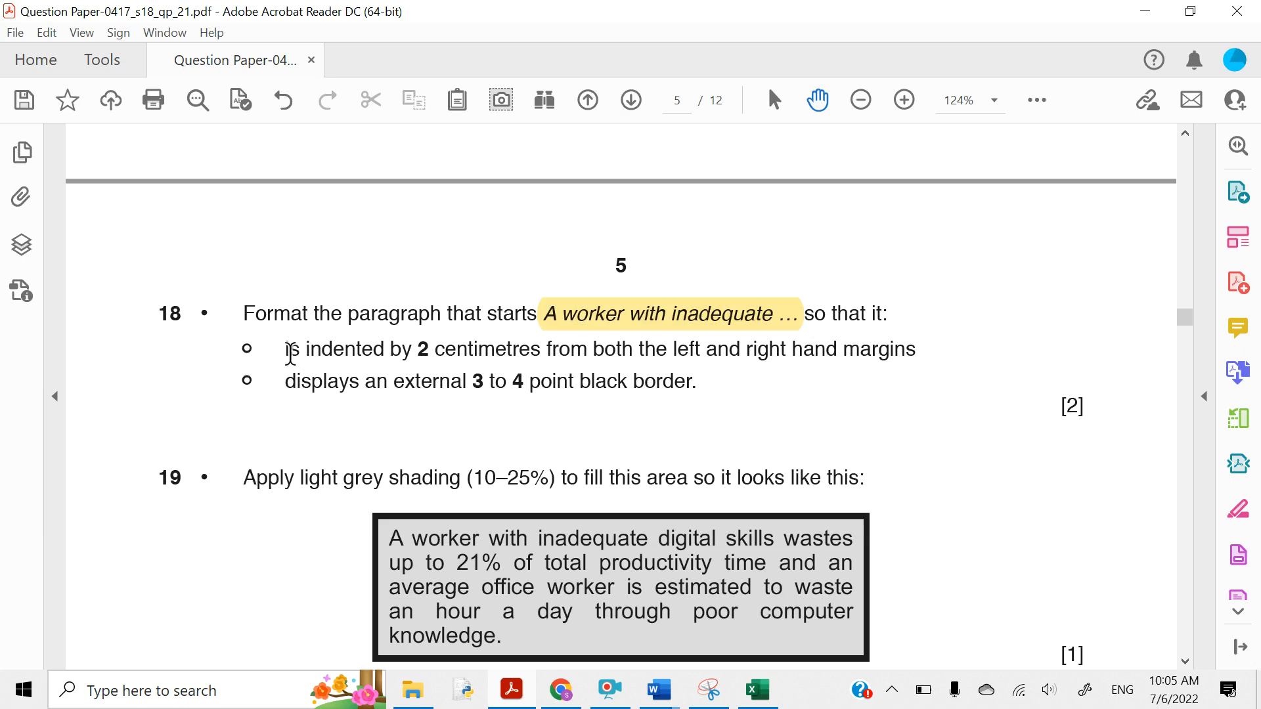
pyautogui.moveTo(290, 353); pyautogui.dragTo(900, 359)
pyautogui.click(911, 313)
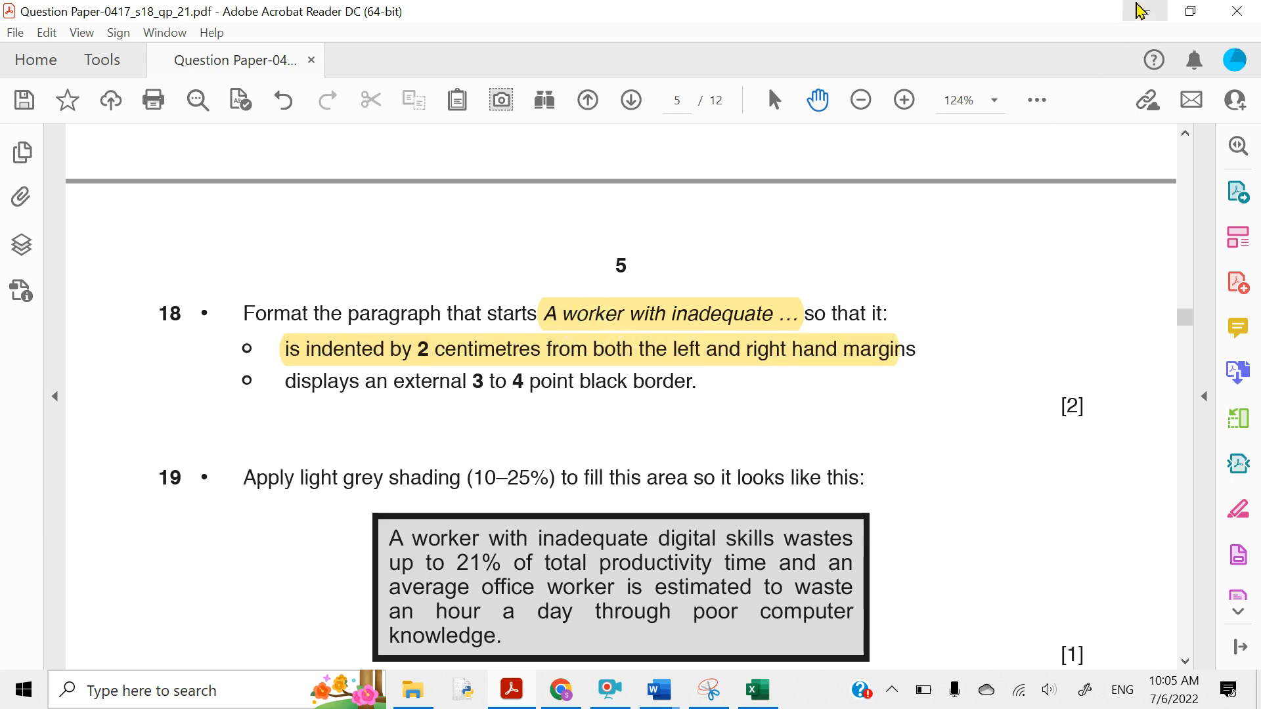
pyautogui.click(1143, 10)
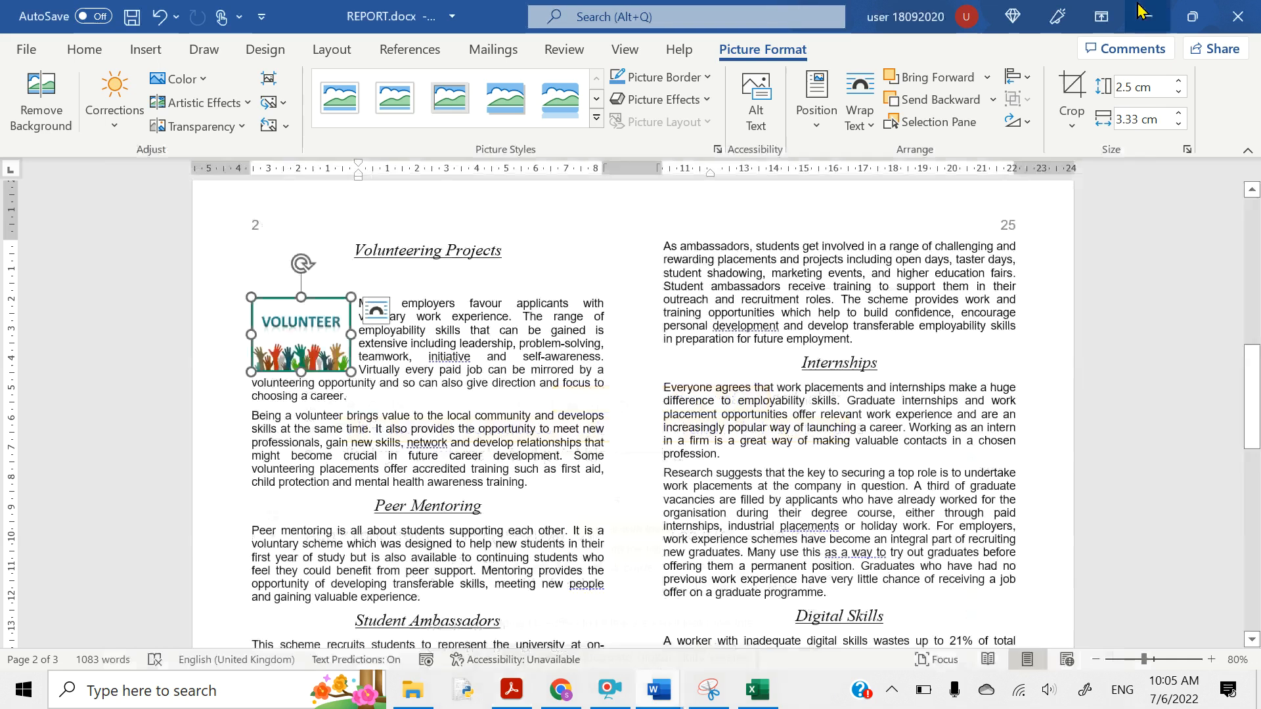
# - Search for 'a wor' and select the whole 'A worker with inadequate digital skills' paragraph
pyautogui.click(786, 431)
pyautogui.hotkey('ctrl', 'f')
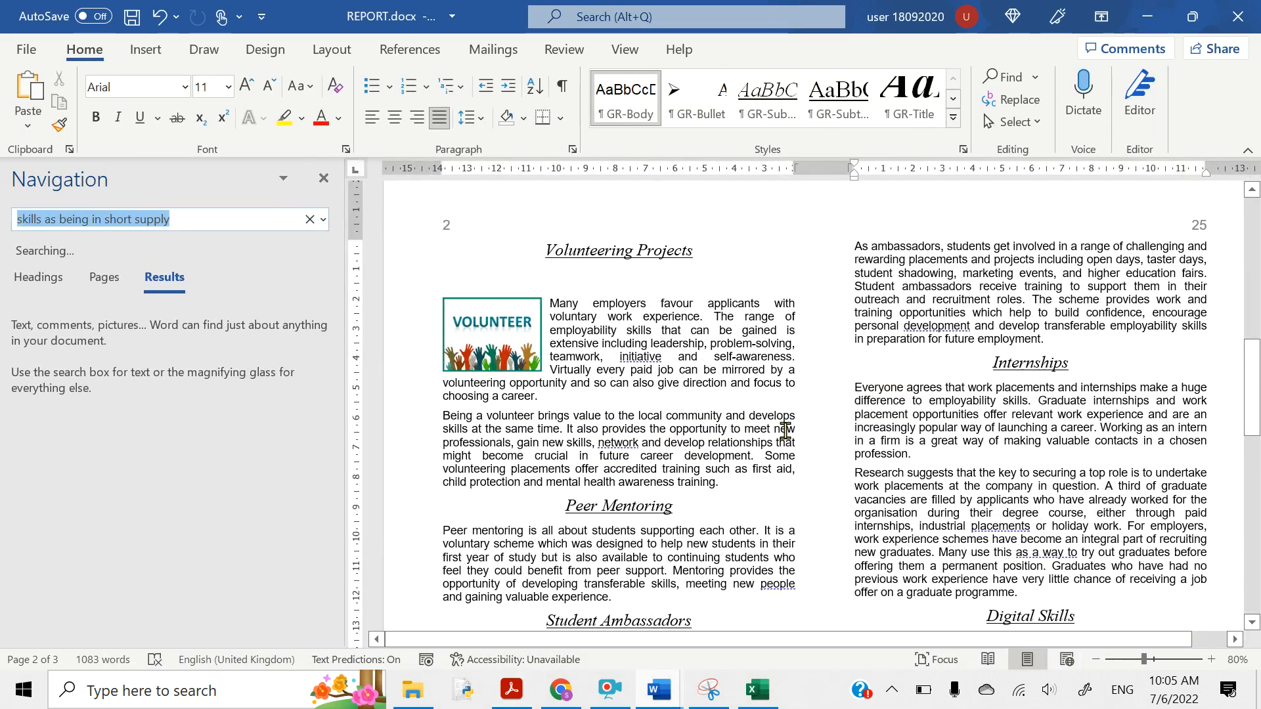
pyautogui.write('a w')
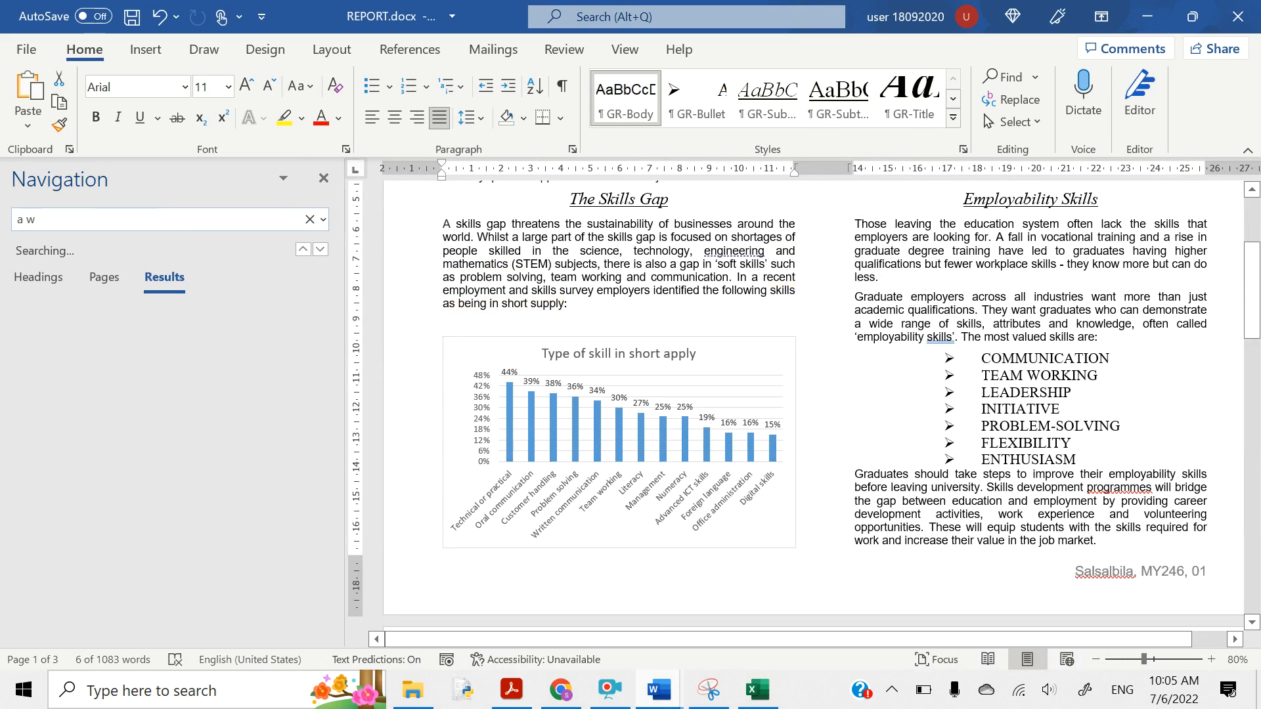
pyautogui.write('orker')
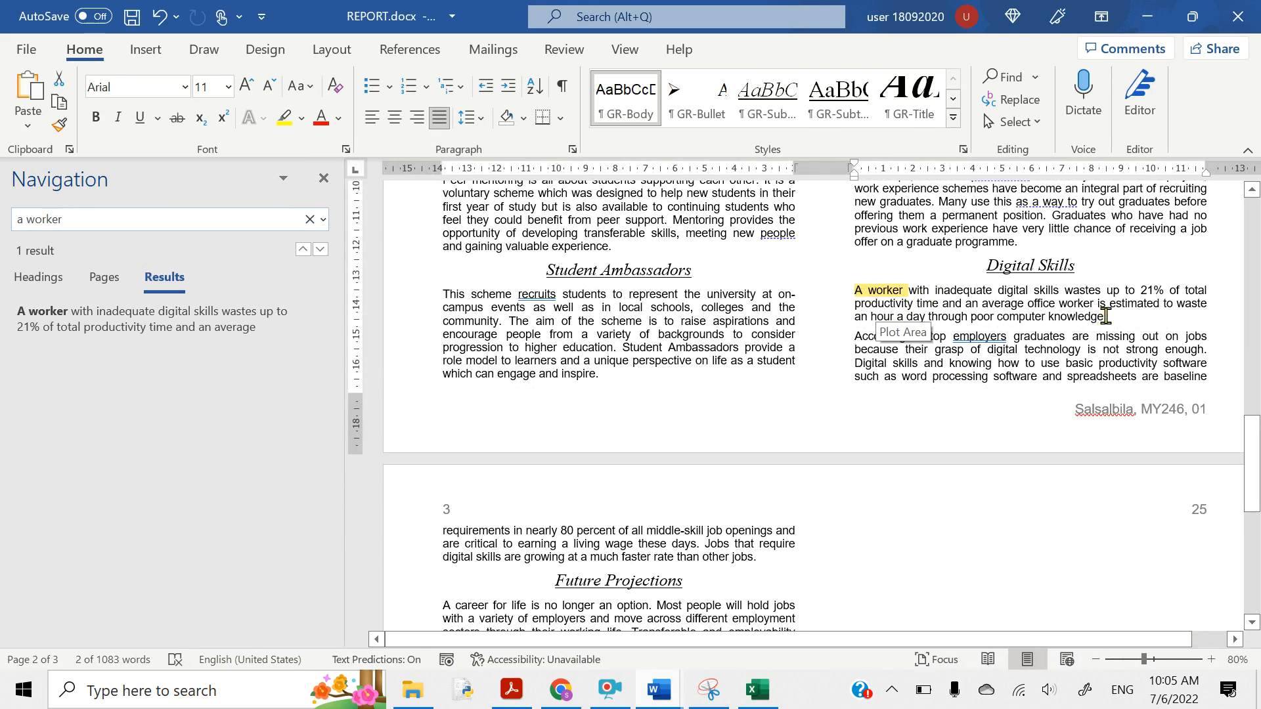
pyautogui.moveTo(1106, 316); pyautogui.dragTo(856, 302)
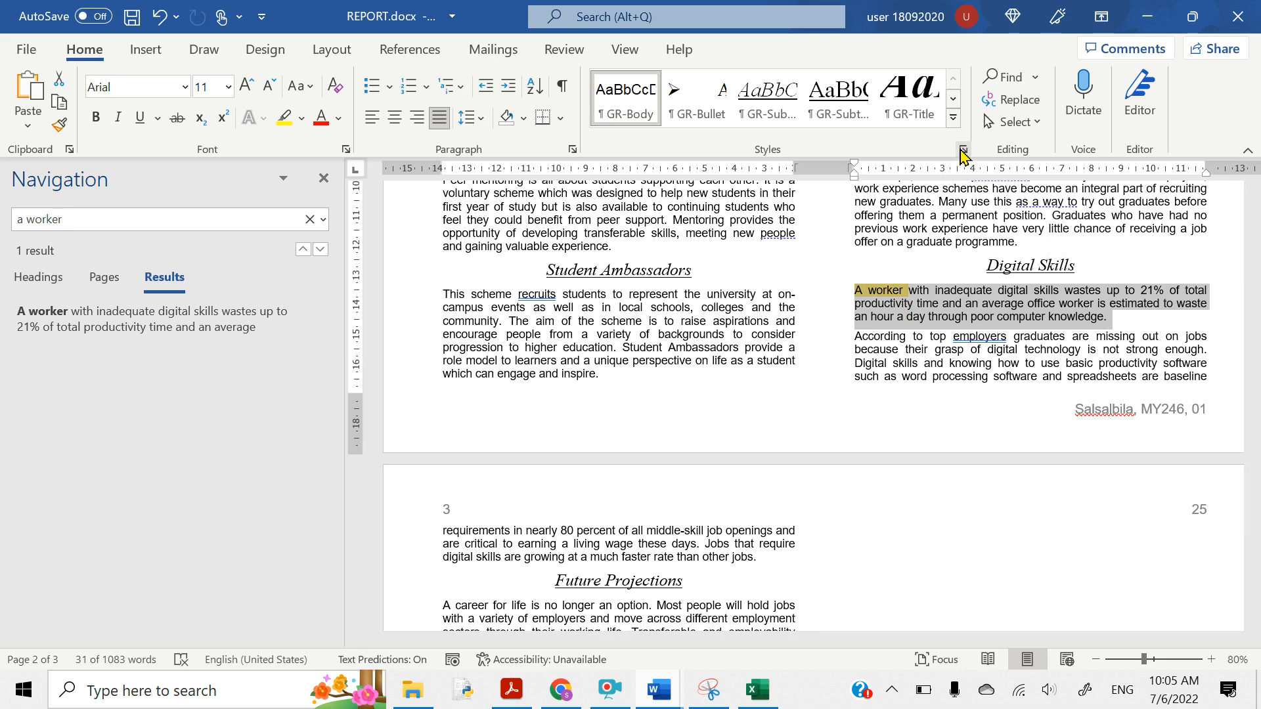
# - Indent the 'A worker with inadequate digital skills' paragraph 2 cm left and right, with no special indent
pyautogui.click(572, 151)
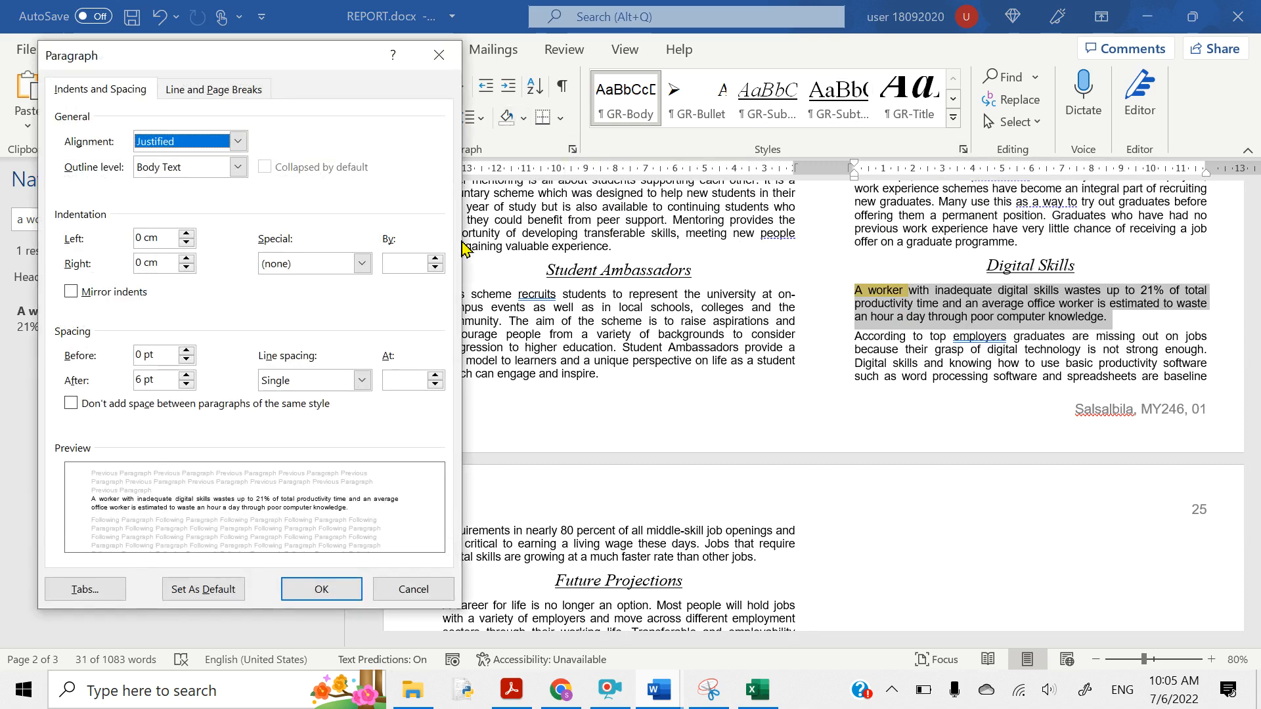
pyautogui.click(143, 231)
pyautogui.press('BackSpace')
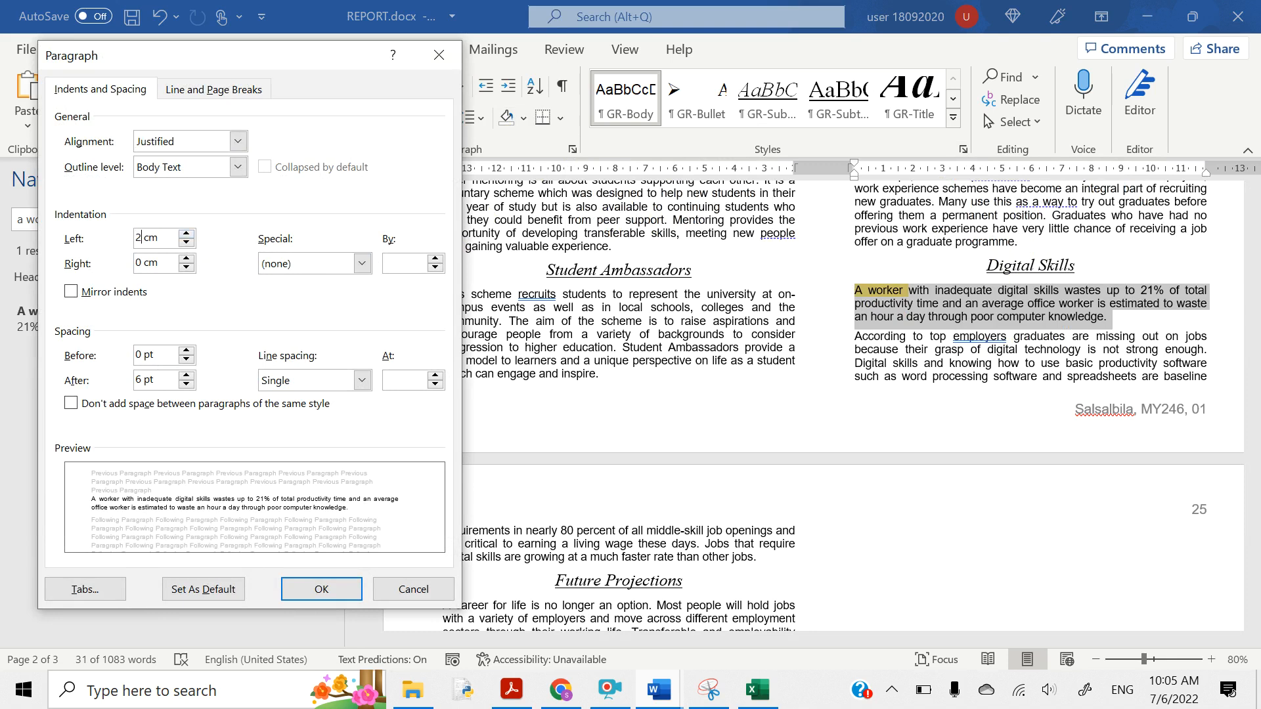
pyautogui.click(140, 263)
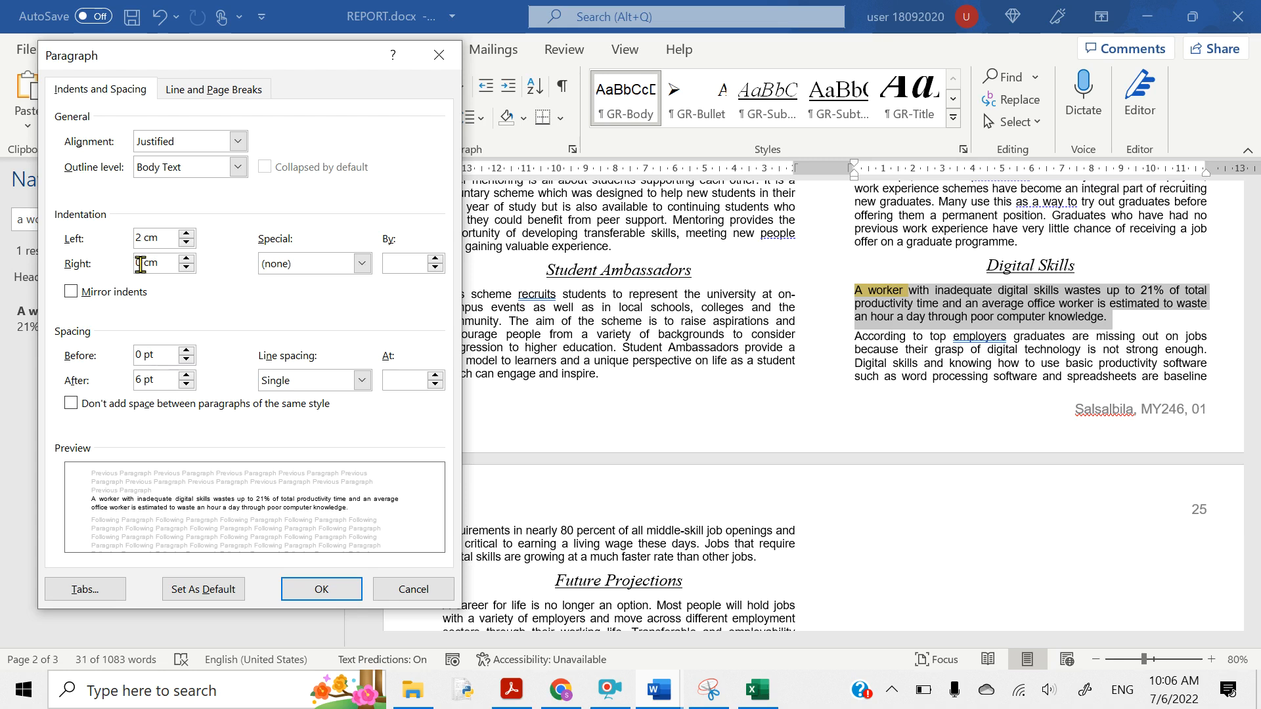
pyautogui.click(141, 263)
pyautogui.press('BackSpace')
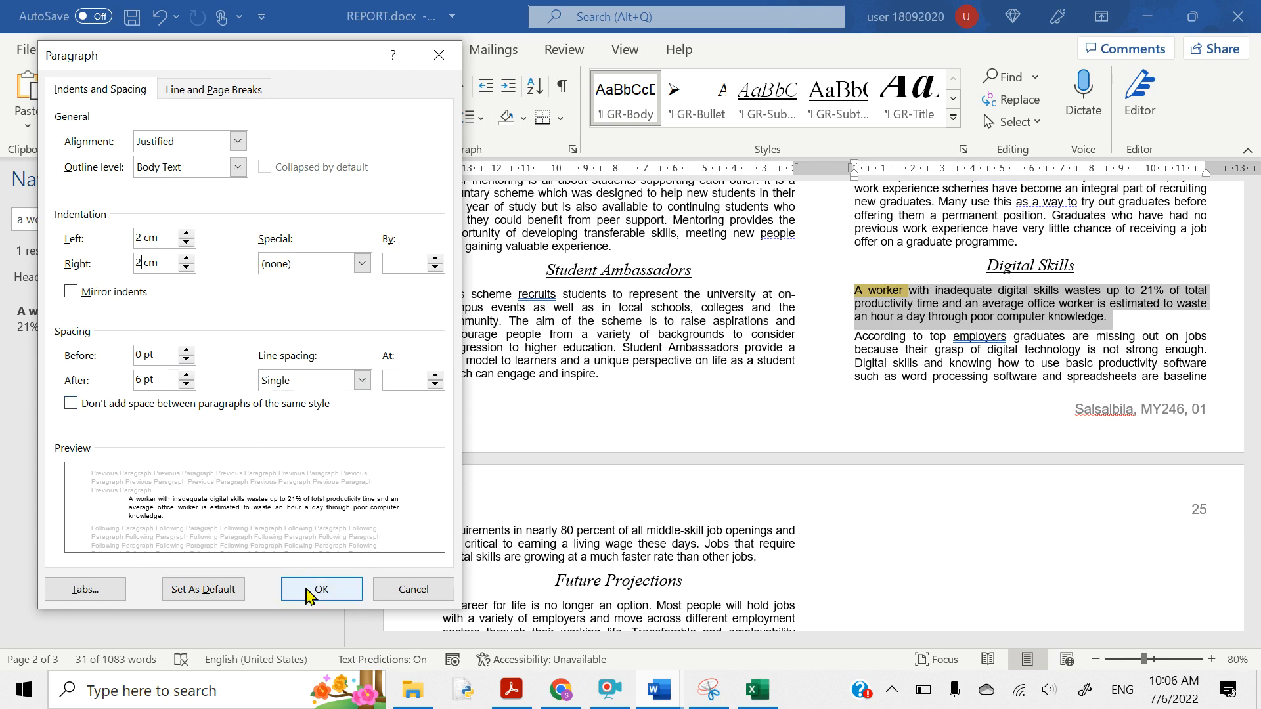
pyautogui.click(300, 264)
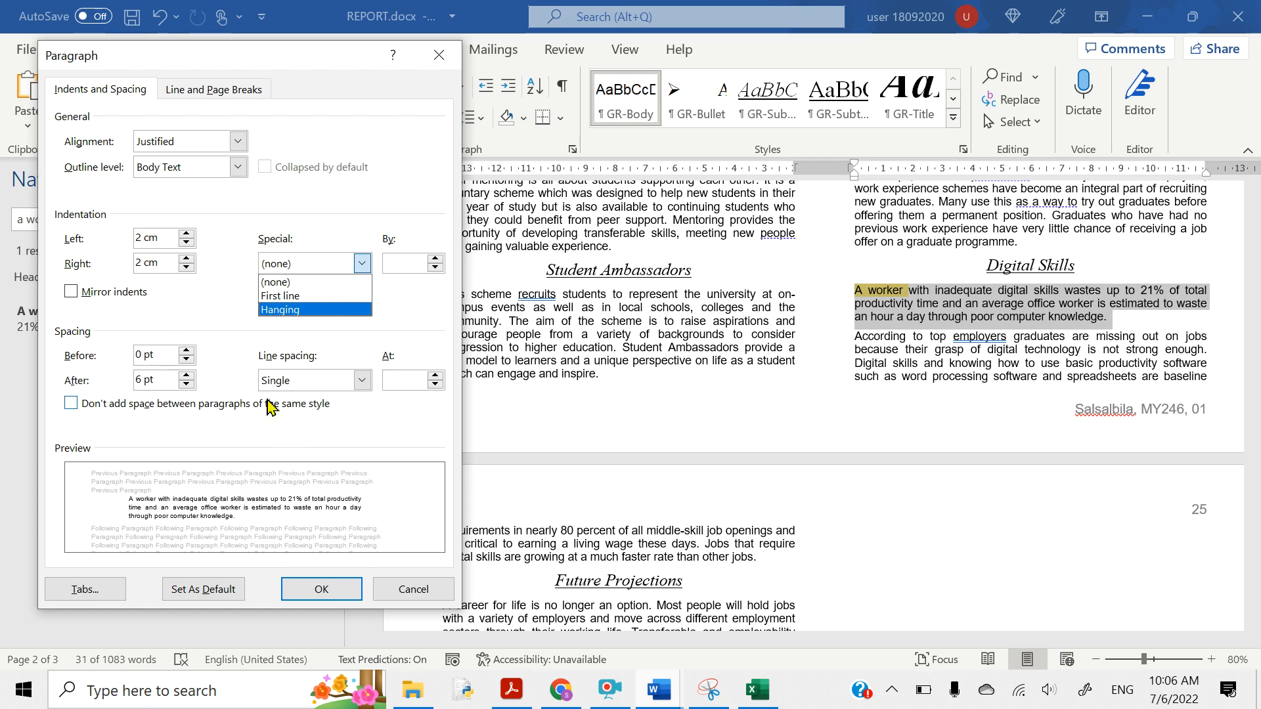
pyautogui.click(212, 305)
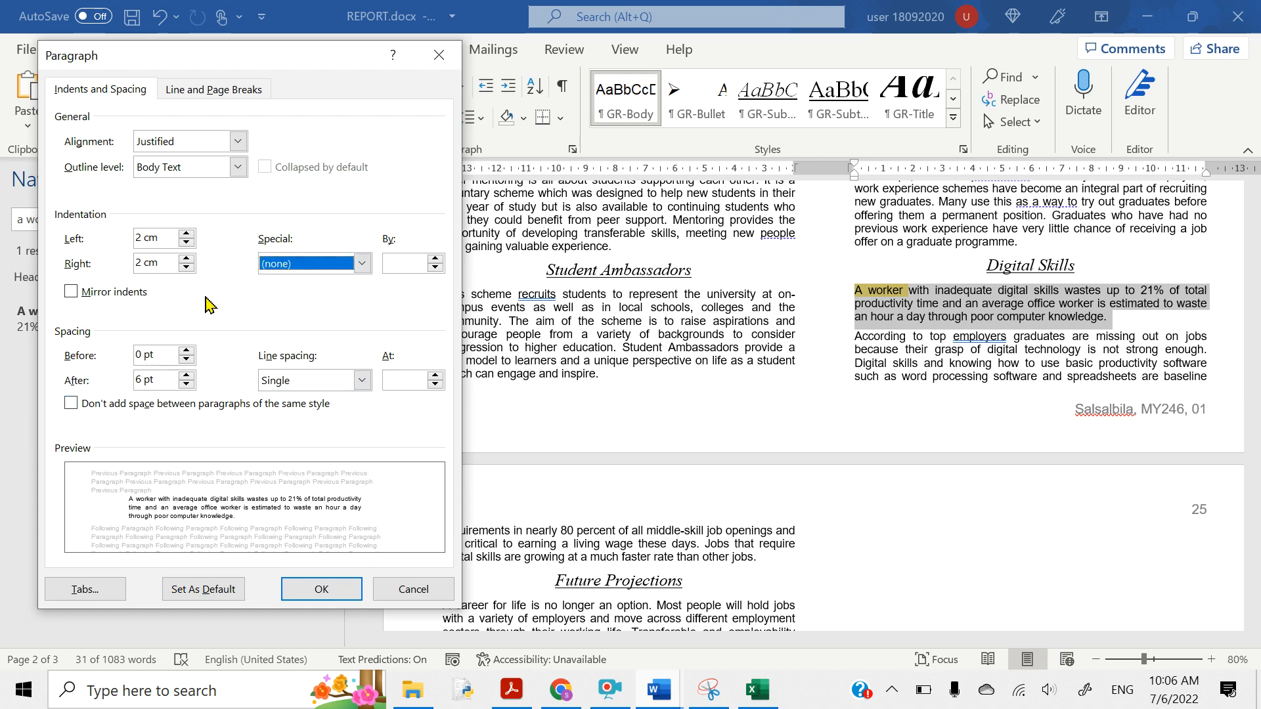
pyautogui.click(342, 589)
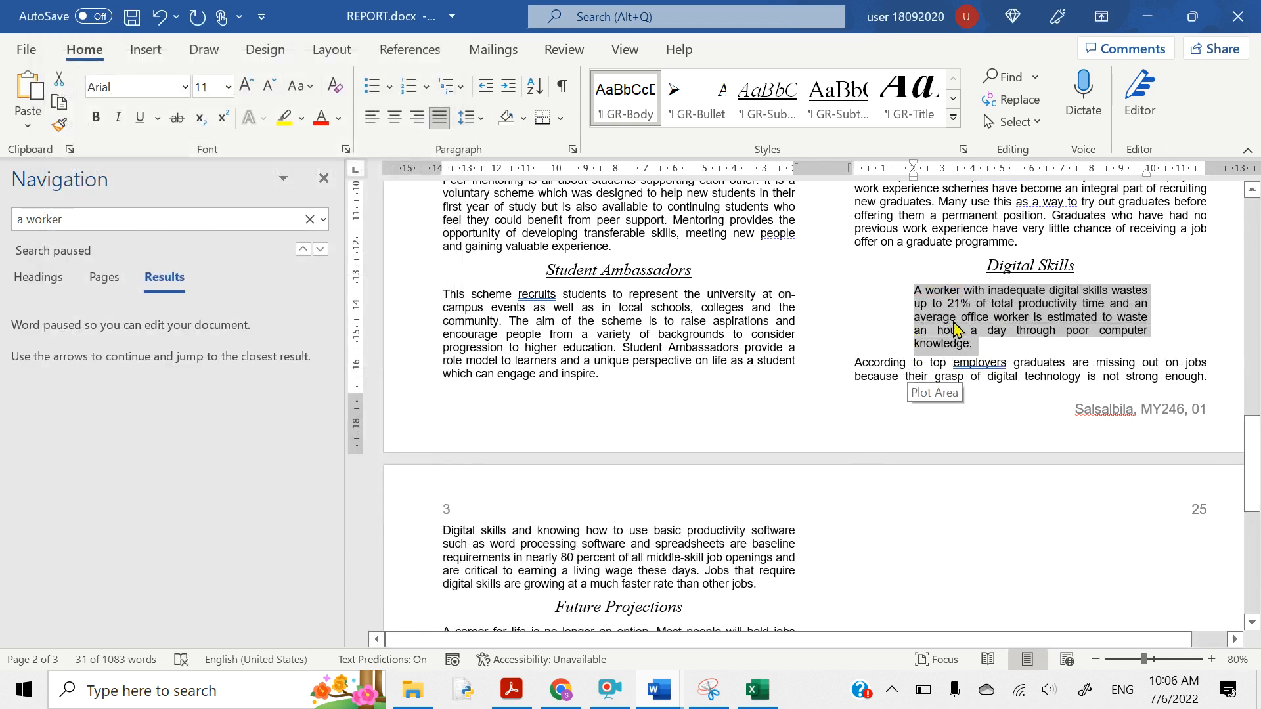
# - Highlight question 18's external 3 to 4 point black border requirement in the PDF, then return to Word
pyautogui.hotkey('alt', 'Tab')
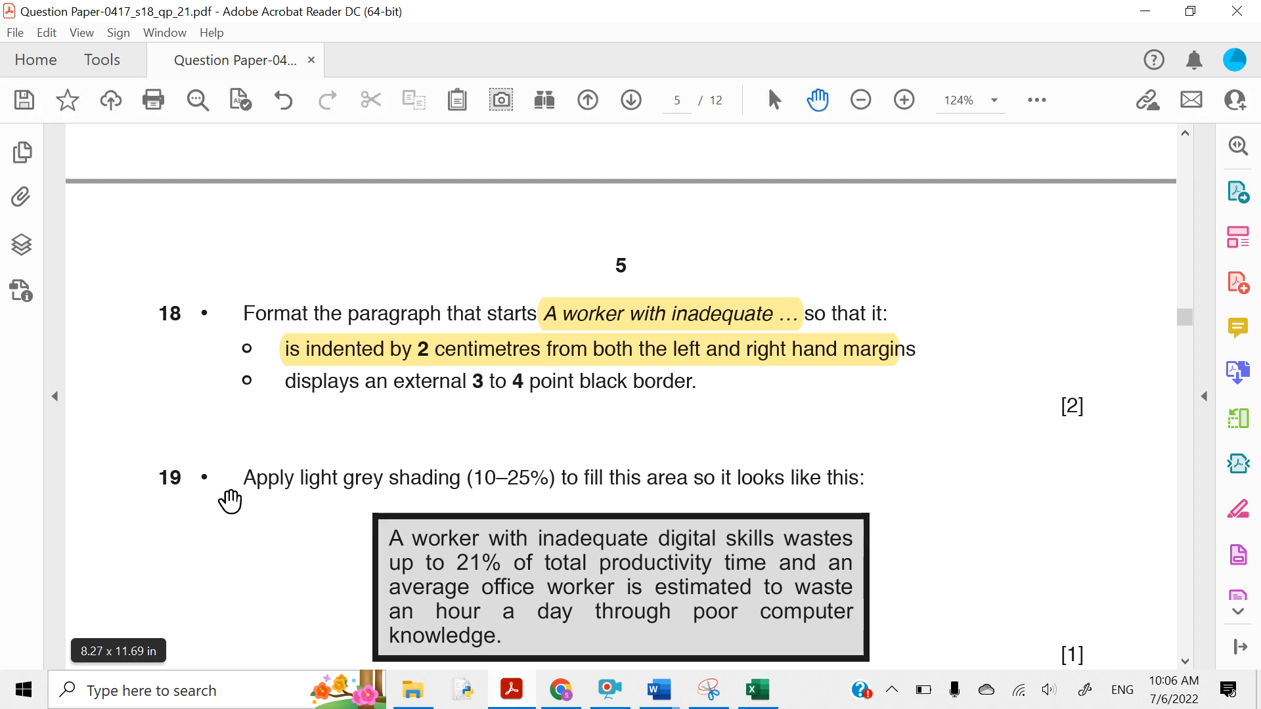
pyautogui.scroll(-3, 229, 501)
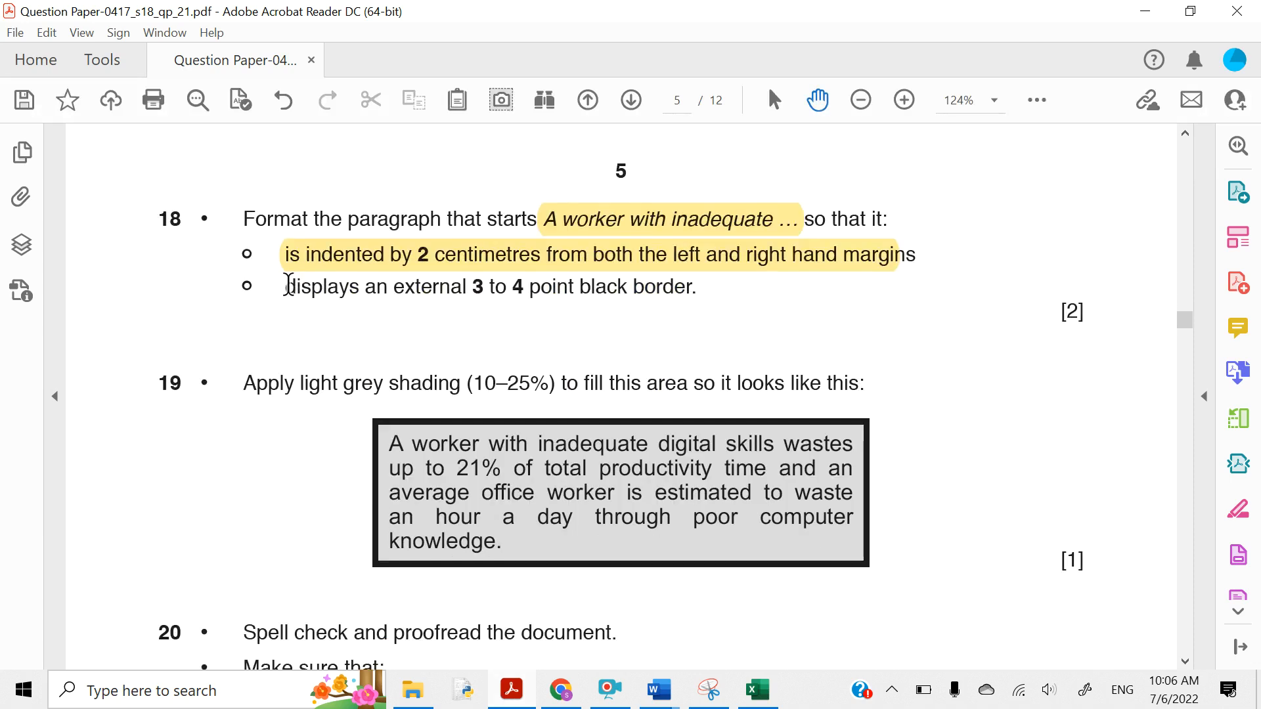
pyautogui.moveTo(289, 285); pyautogui.dragTo(660, 314)
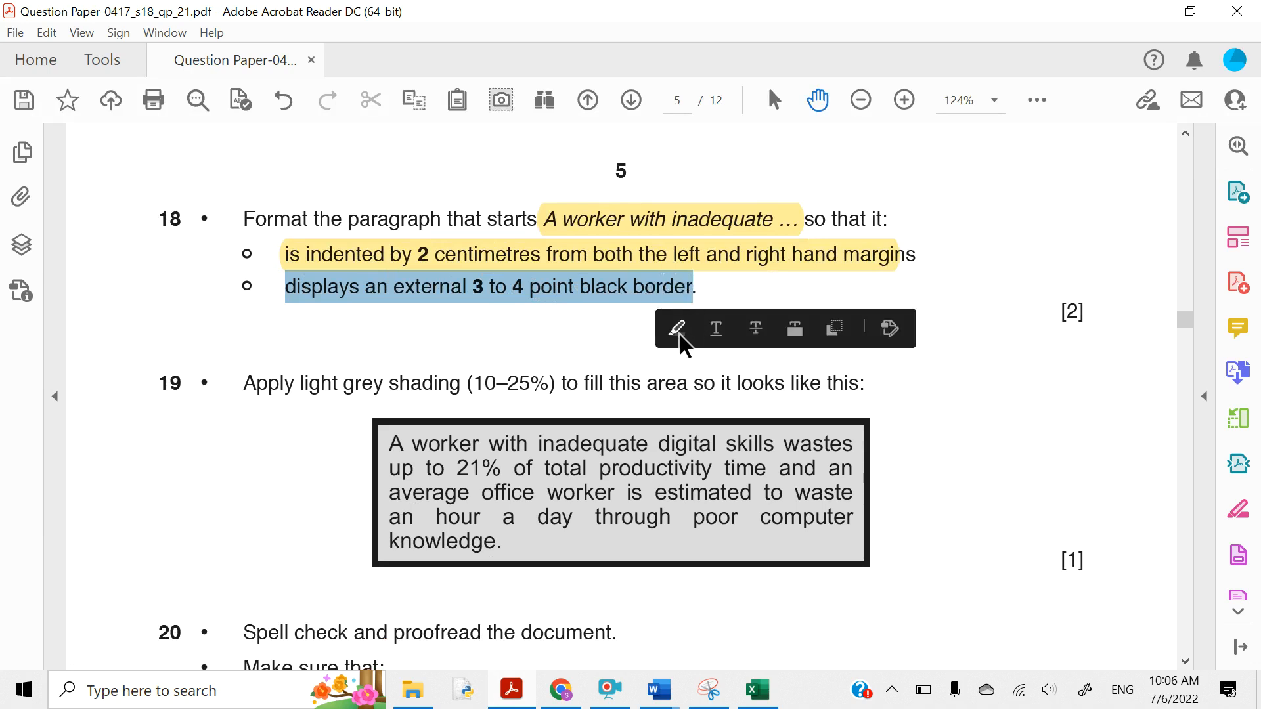
pyautogui.click(676, 328)
pyautogui.hotkey('alt', 'Tab')
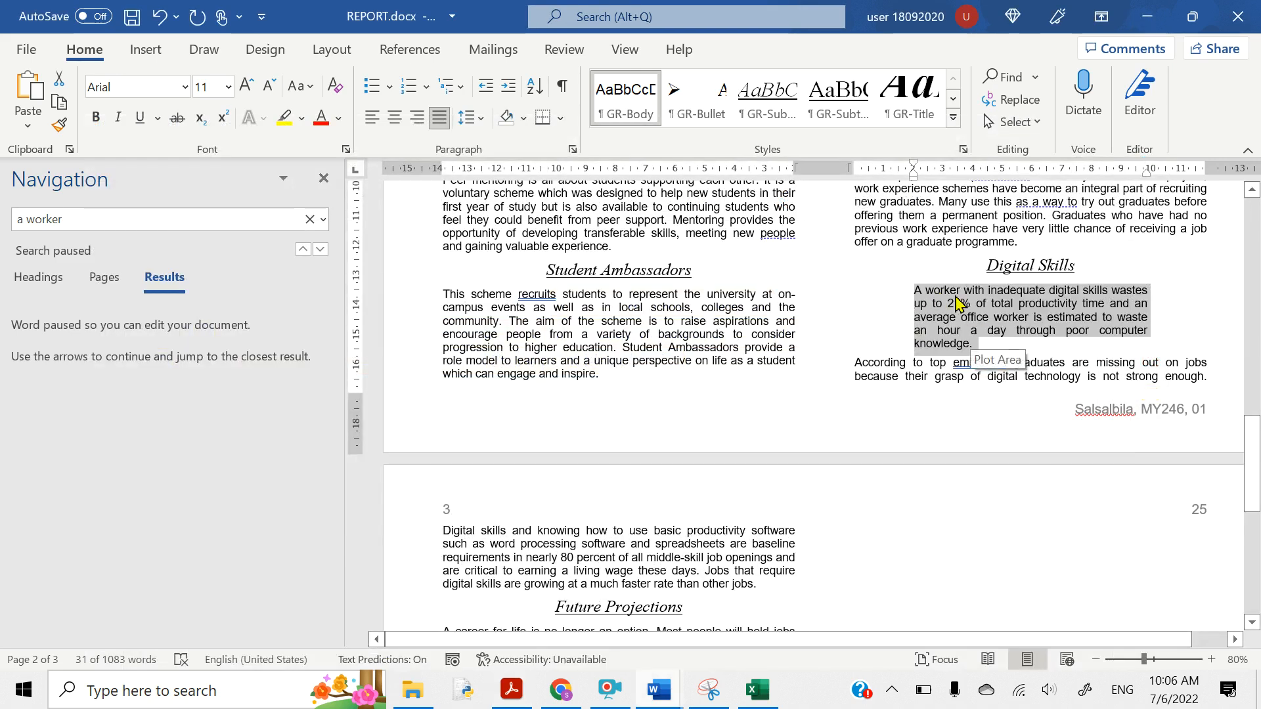
# - Put an outside box border around the Digital Skills paragraph and set its width to 3 pt
pyautogui.click(563, 118)
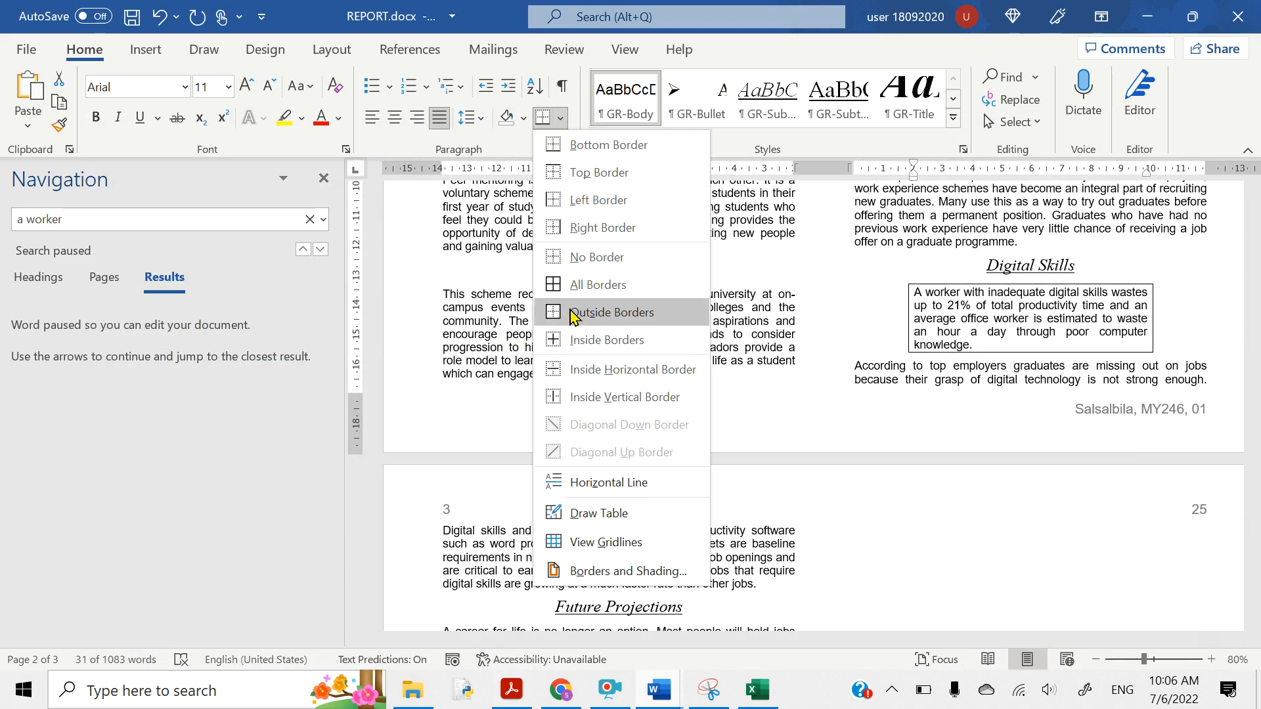
pyautogui.click(570, 313)
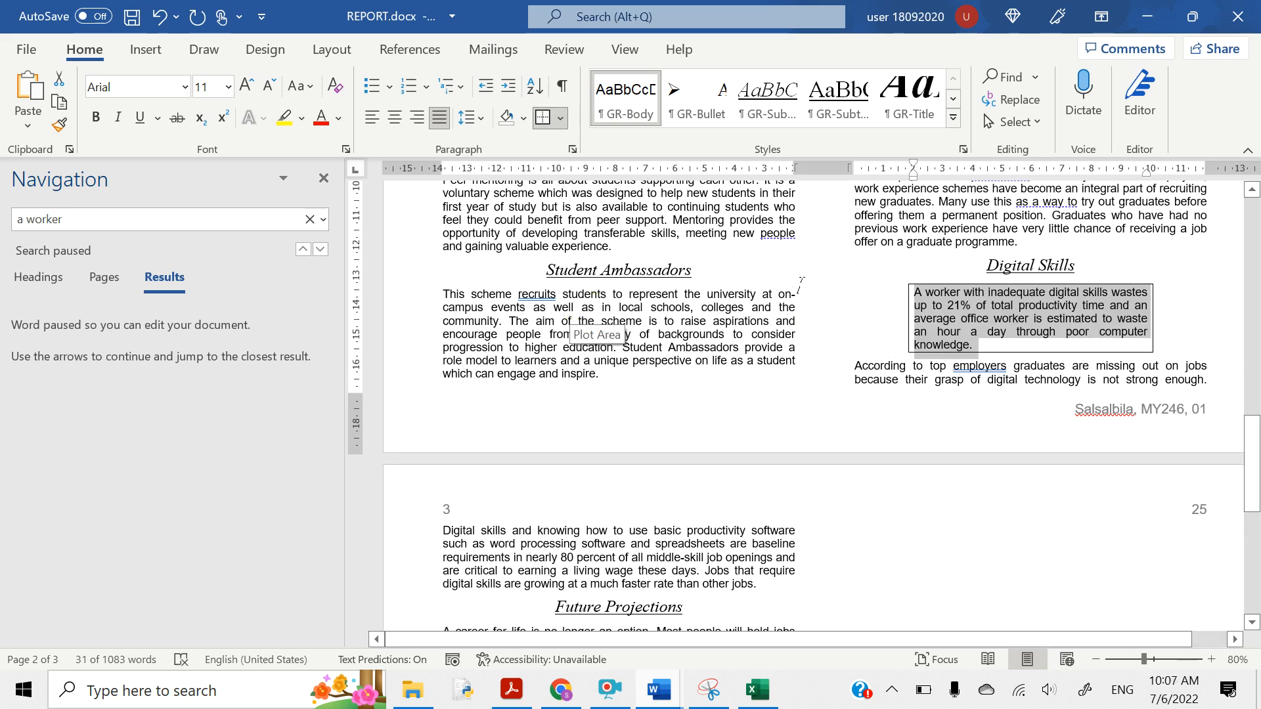
pyautogui.click(560, 118)
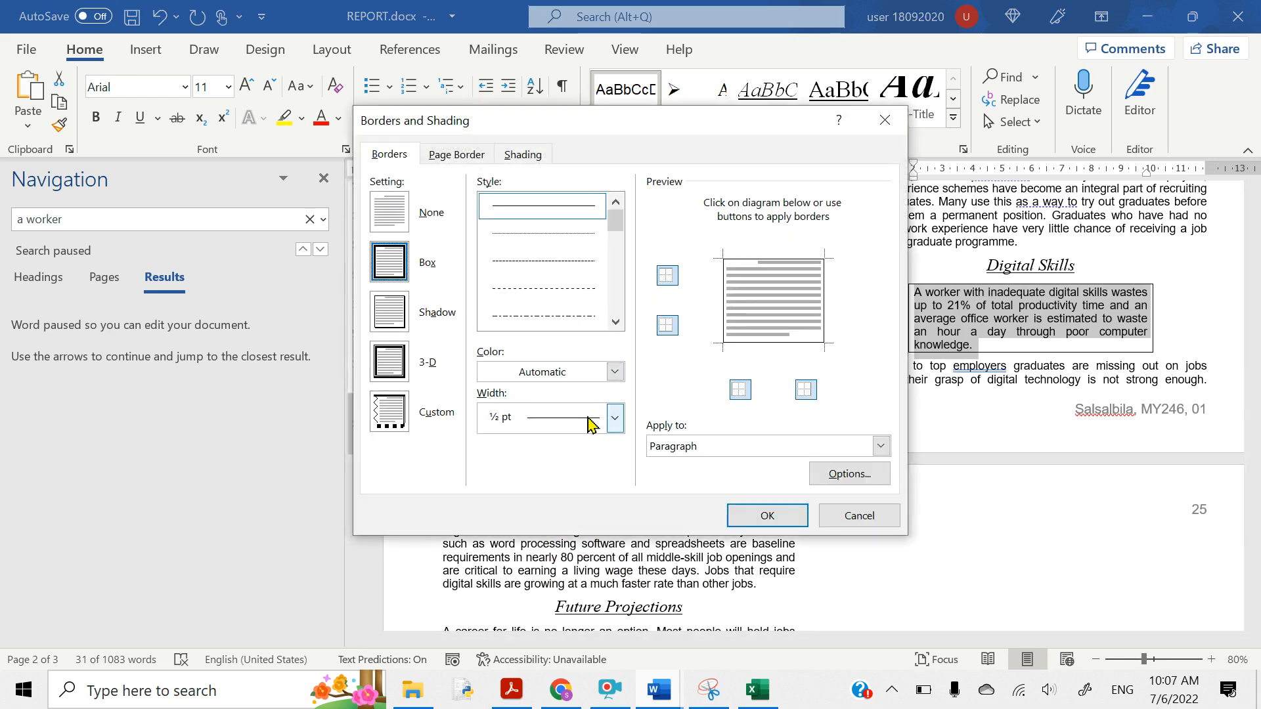
pyautogui.click(613, 421)
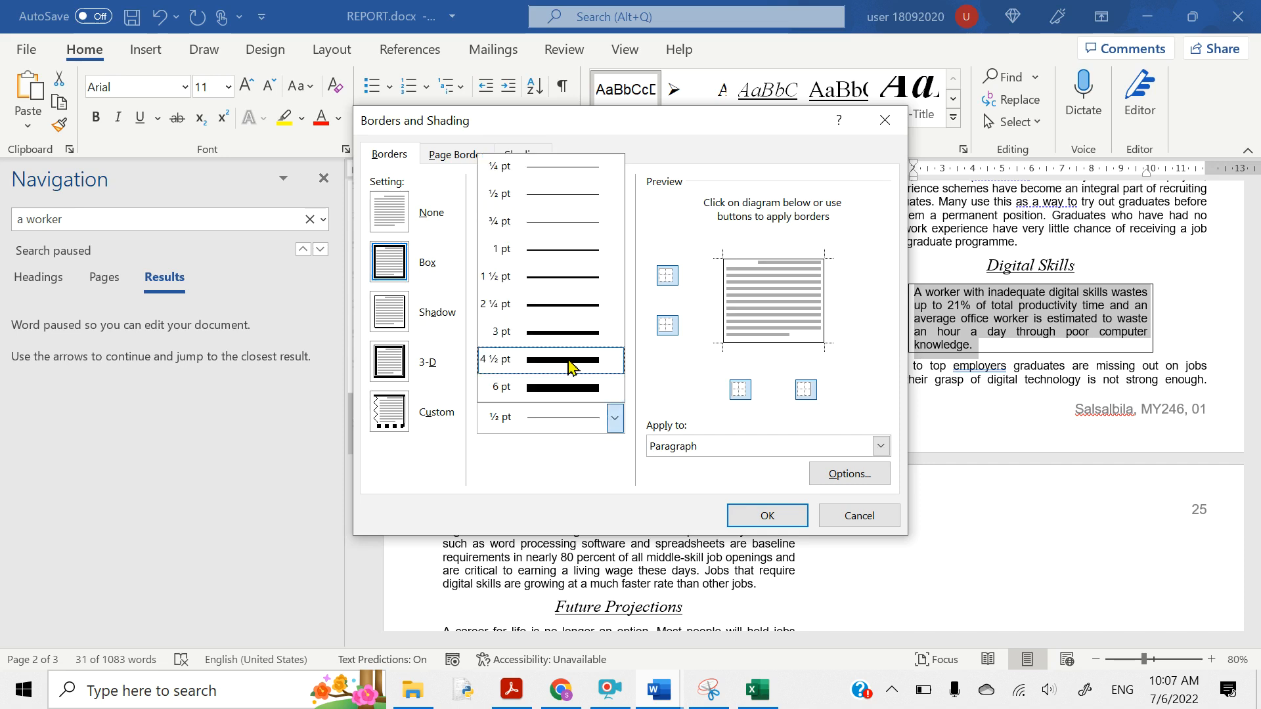
pyautogui.click(548, 333)
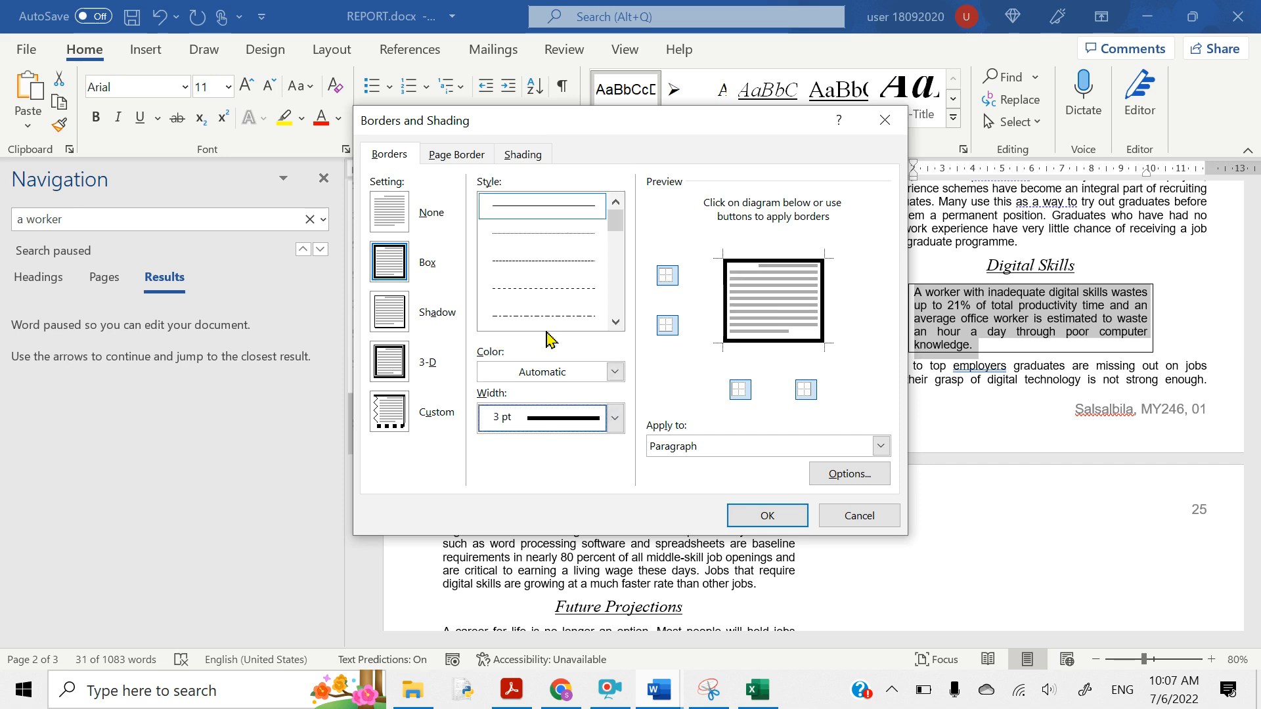
pyautogui.click(767, 516)
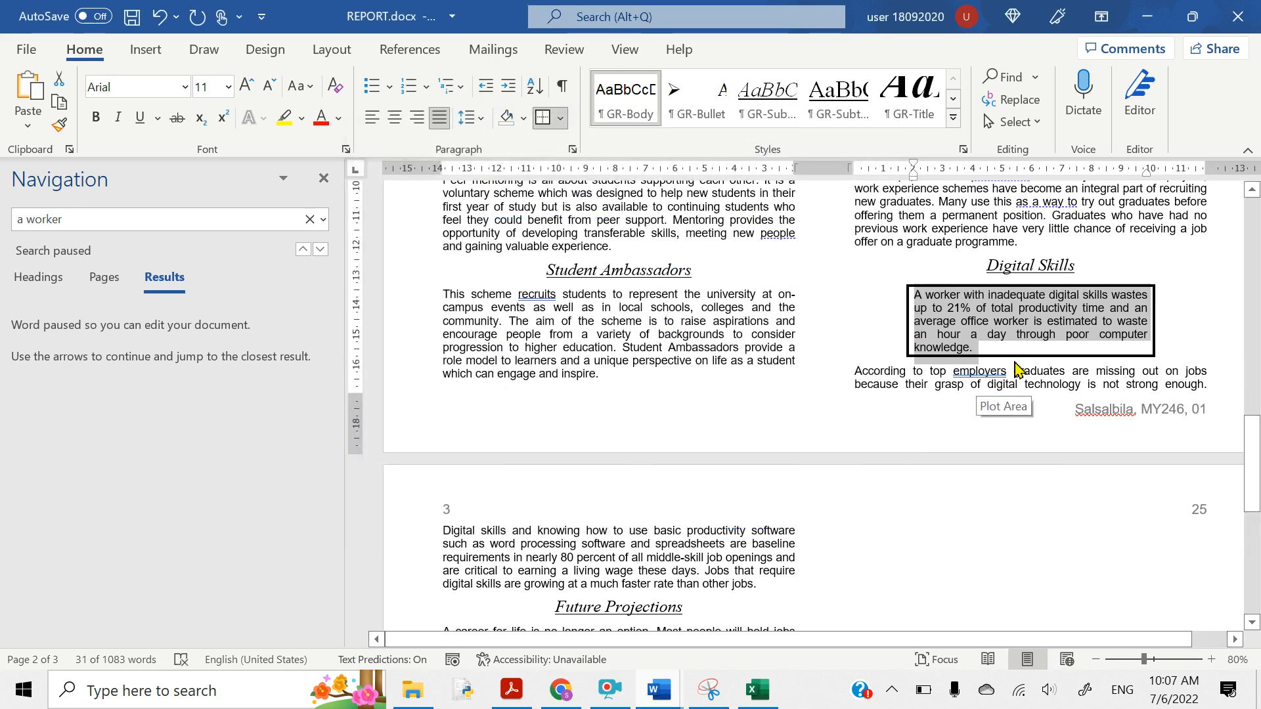
# - Highlight question 19's 'light grey shading (10–25%)' requirement, then show Word's paragraph shading colours
pyautogui.click(512, 690)
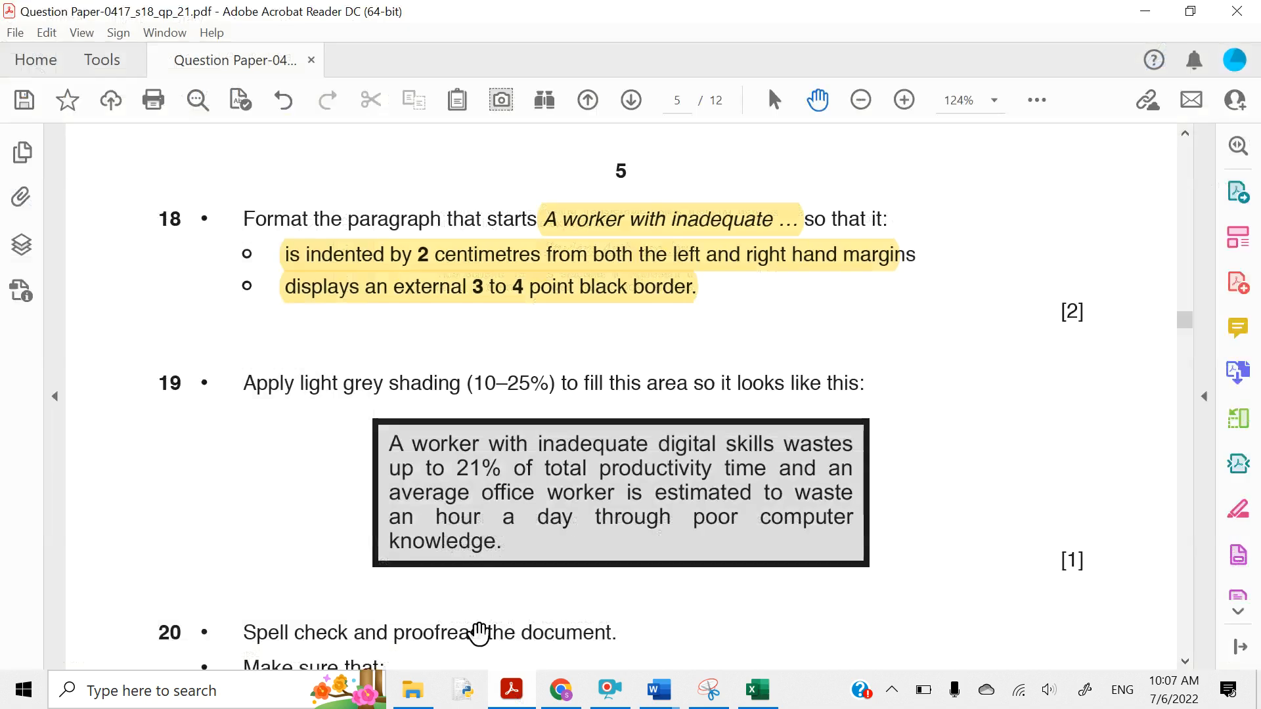
pyautogui.scroll(-3, 302, 314)
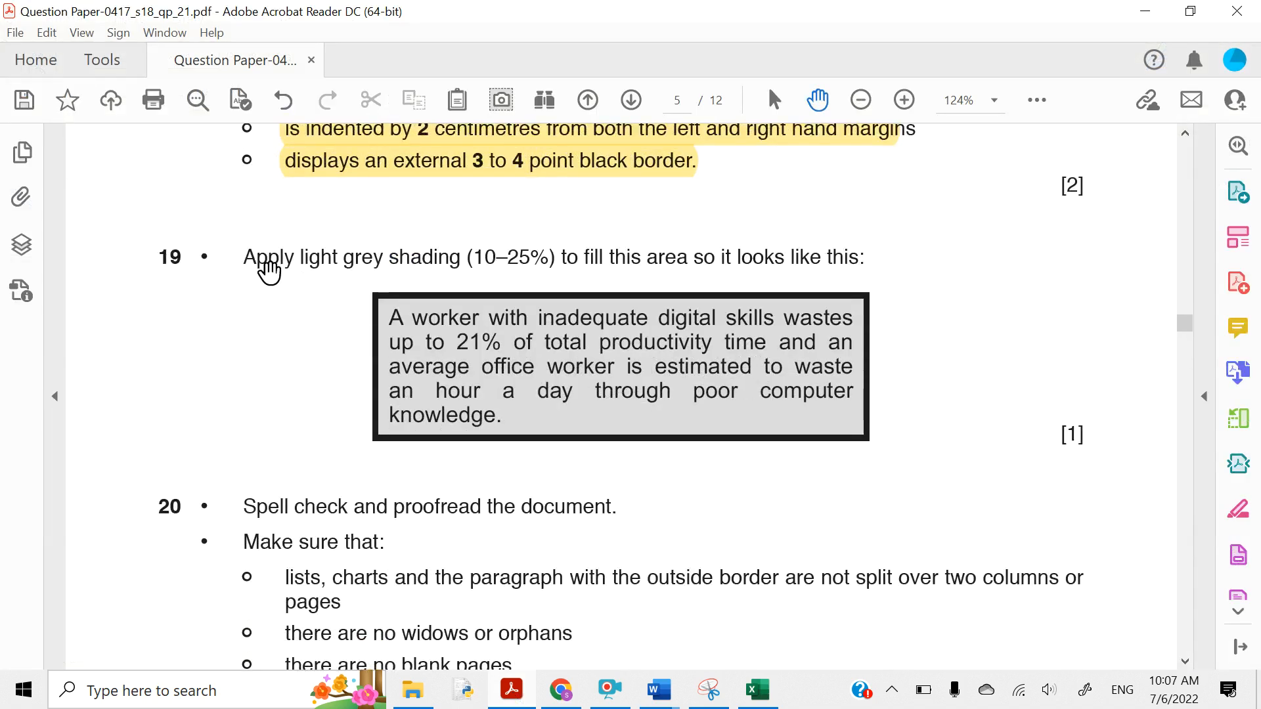
pyautogui.moveTo(299, 256); pyautogui.dragTo(560, 250)
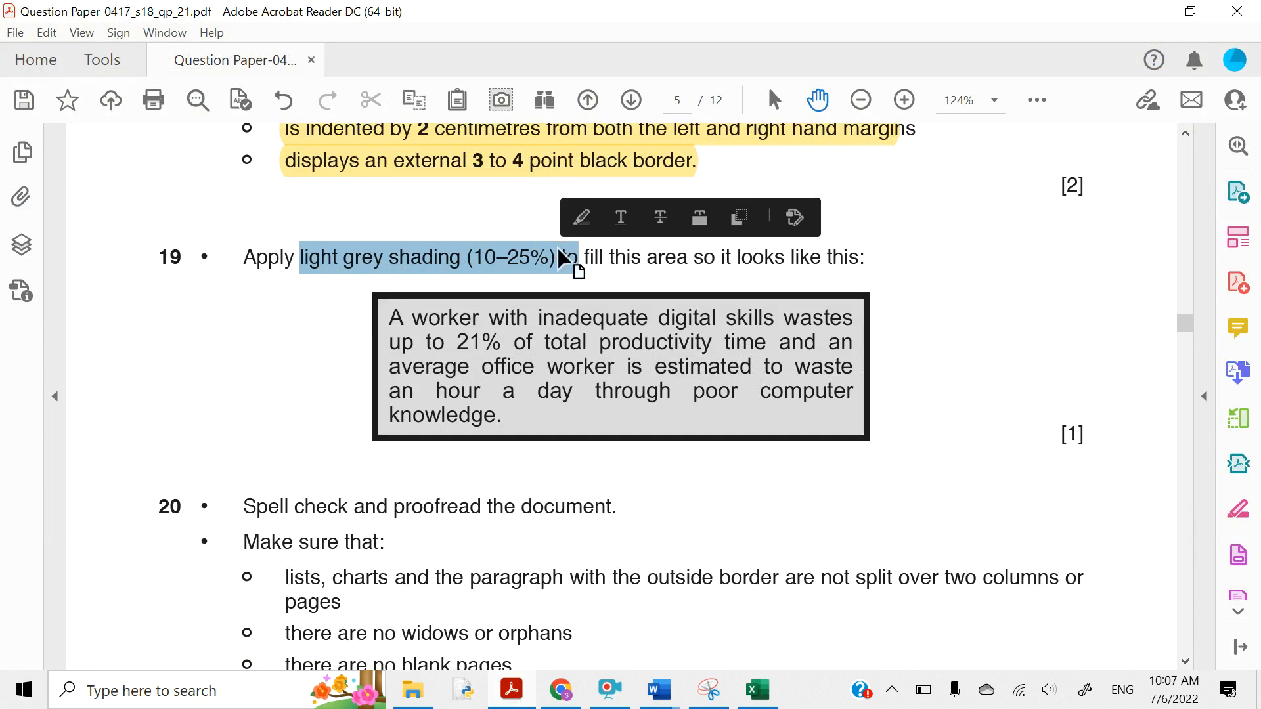
pyautogui.click(578, 220)
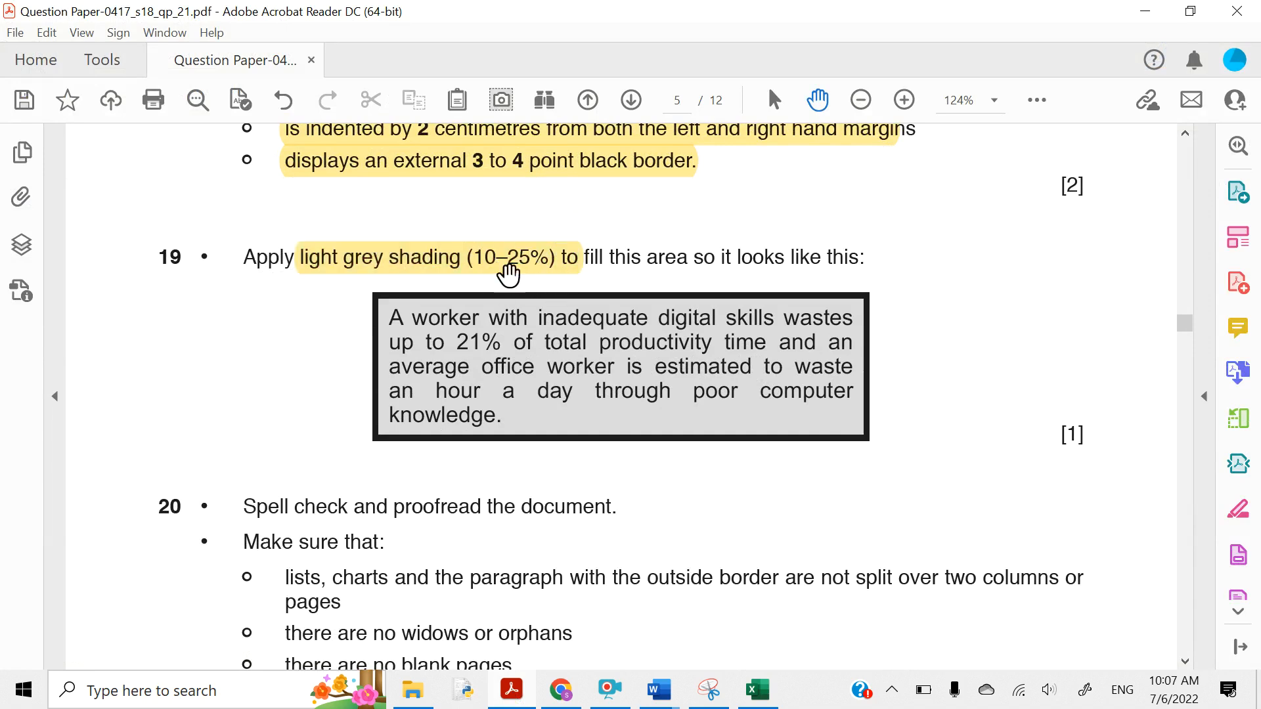
pyautogui.click(1138, 17)
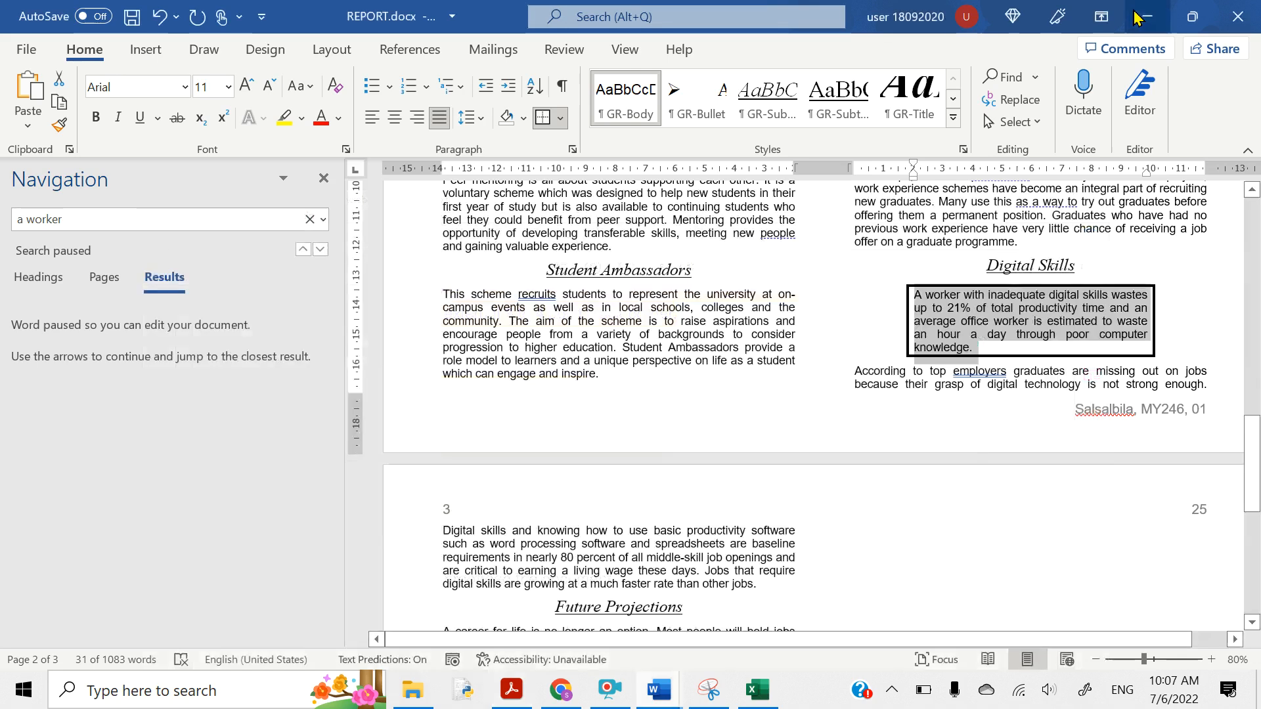
pyautogui.click(524, 121)
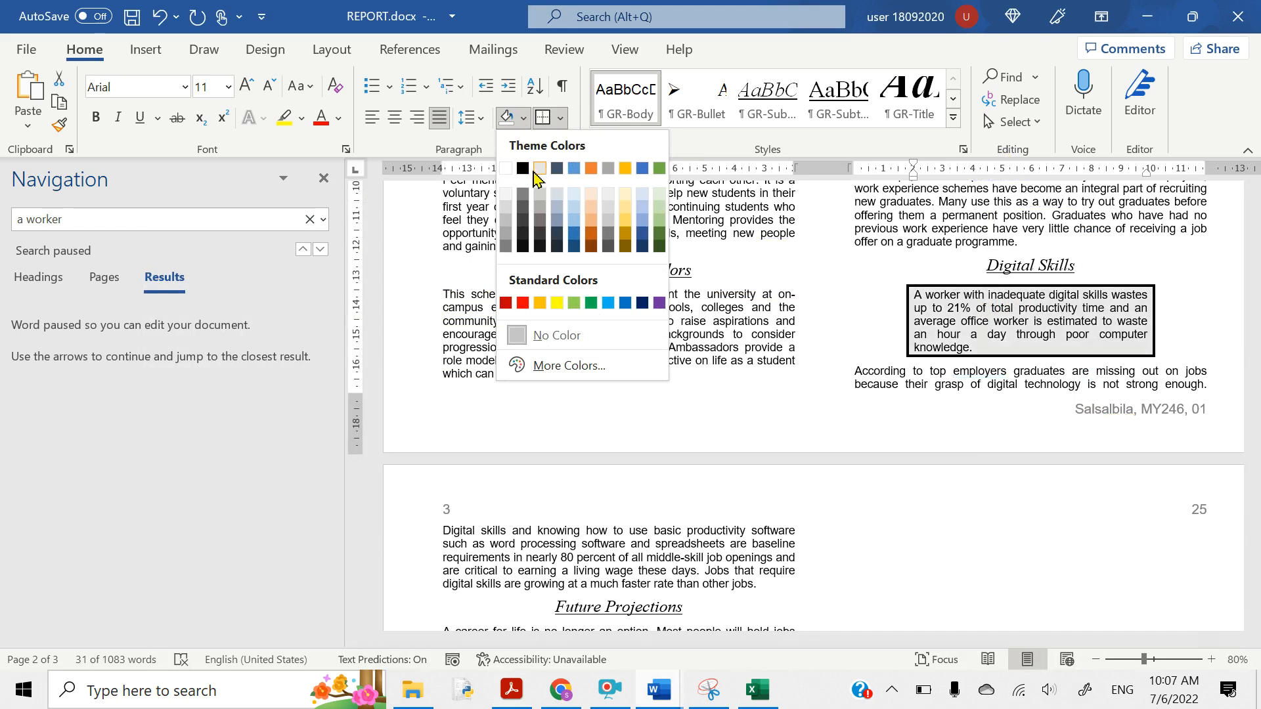
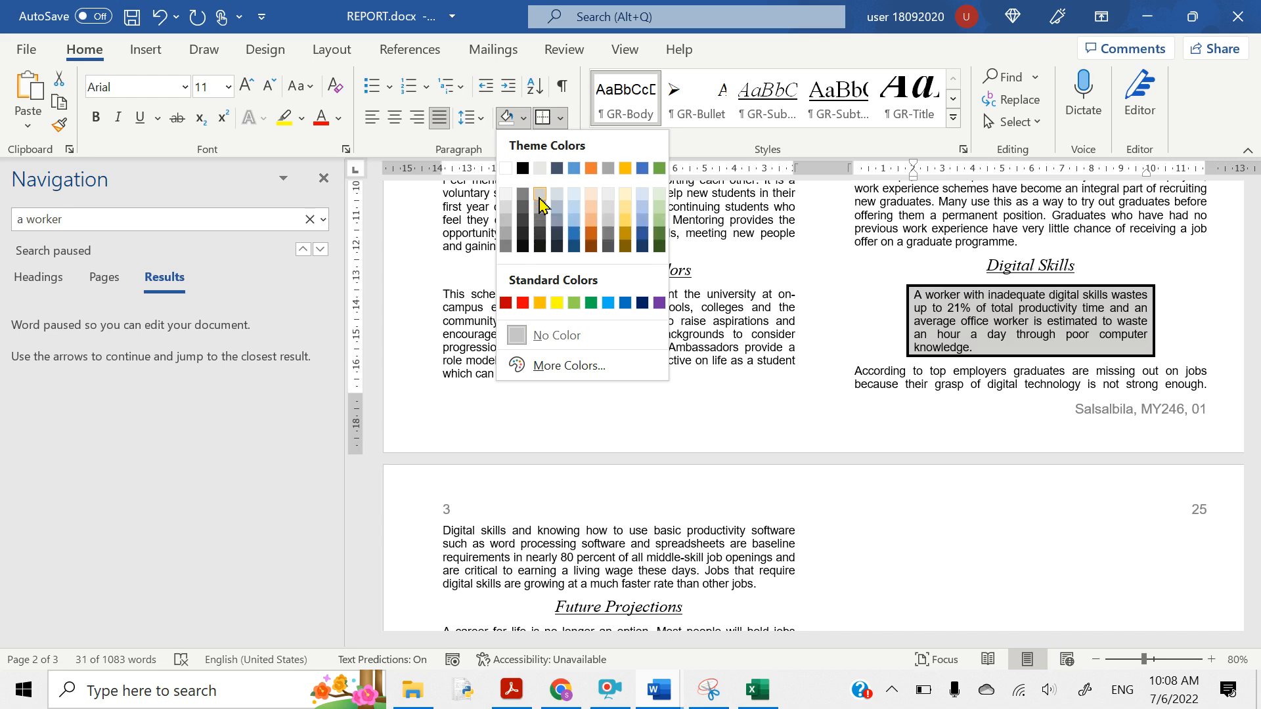
# - Shade the boxed Digital Skills quote Light Gray, Background 2, Darker 10%
pyautogui.click(540, 198)
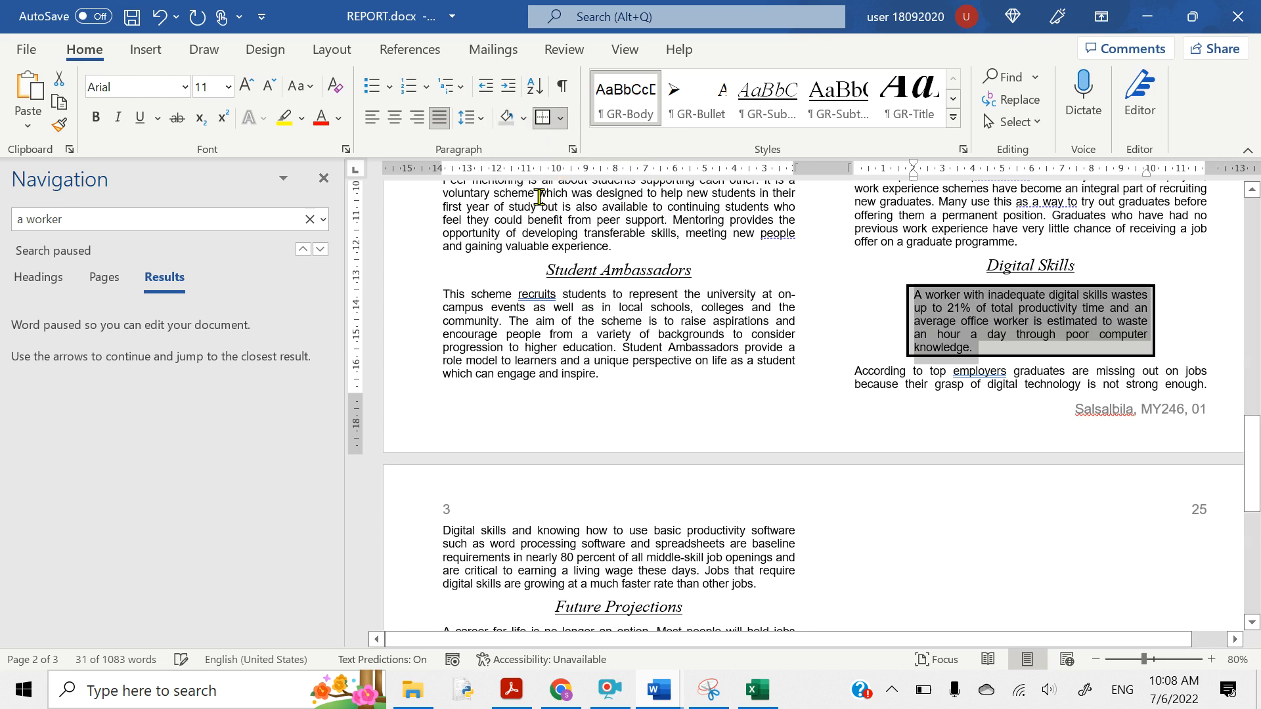
pyautogui.click(886, 373)
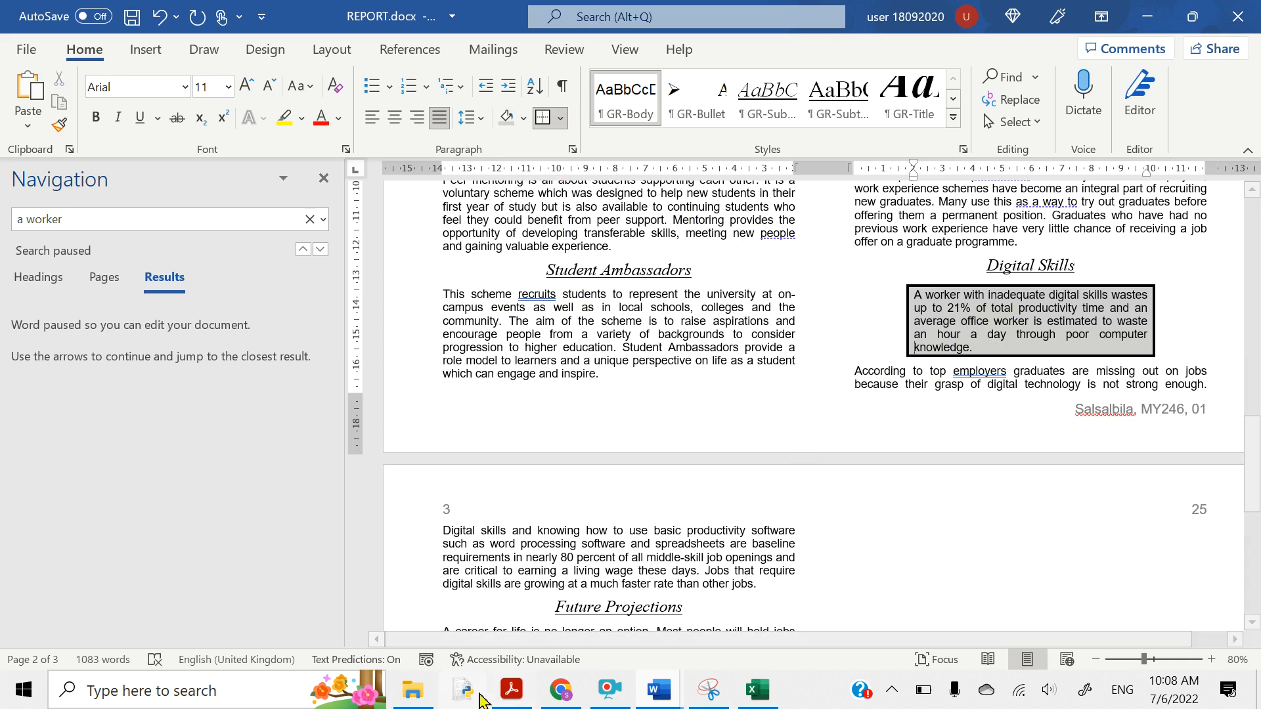
# - Highlight question 20's 'Spell check and proofread the document.' sentence in yellow
pyautogui.click(511, 690)
pyautogui.scroll(-4, 396, 554)
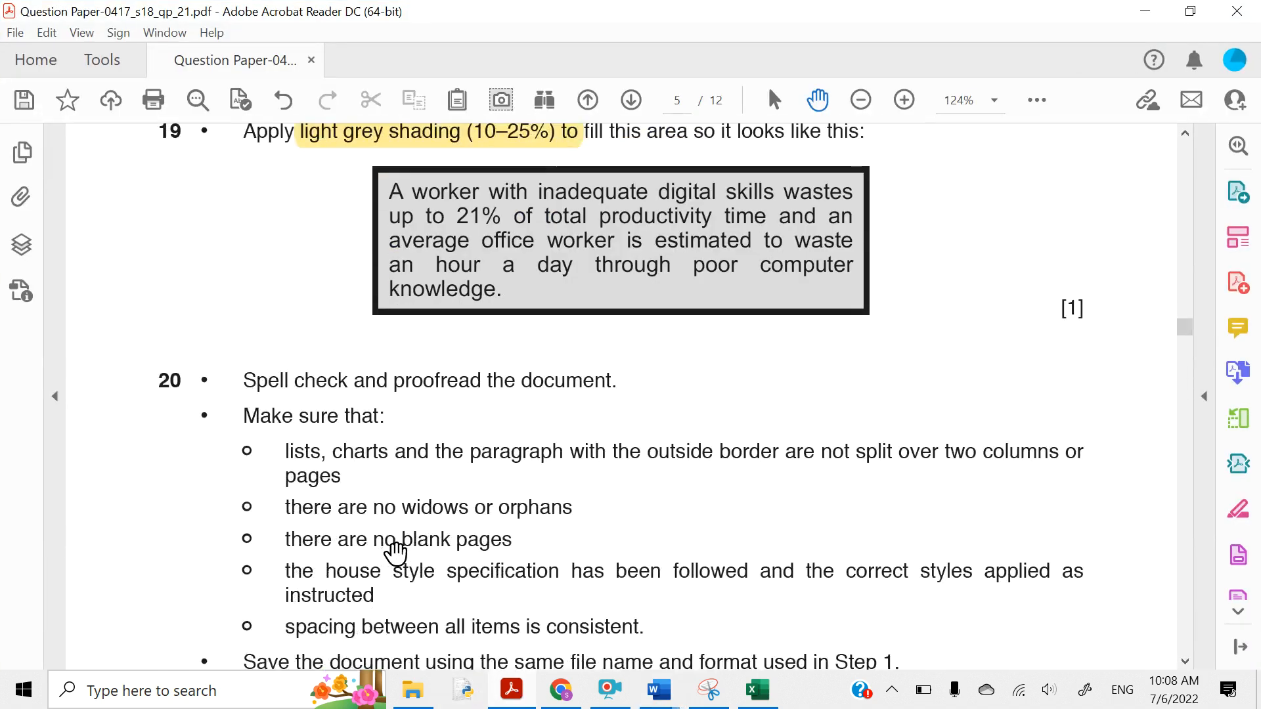
pyautogui.scroll(-2, 396, 553)
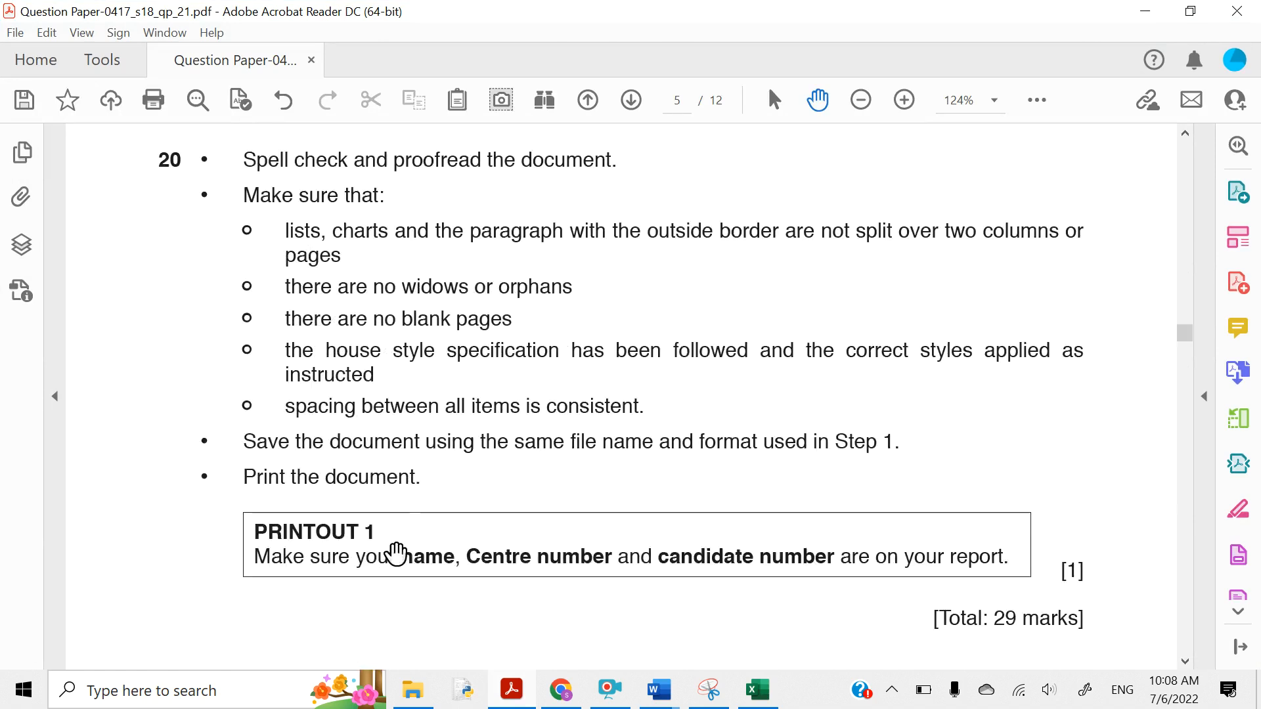
pyautogui.scroll(1, 396, 553)
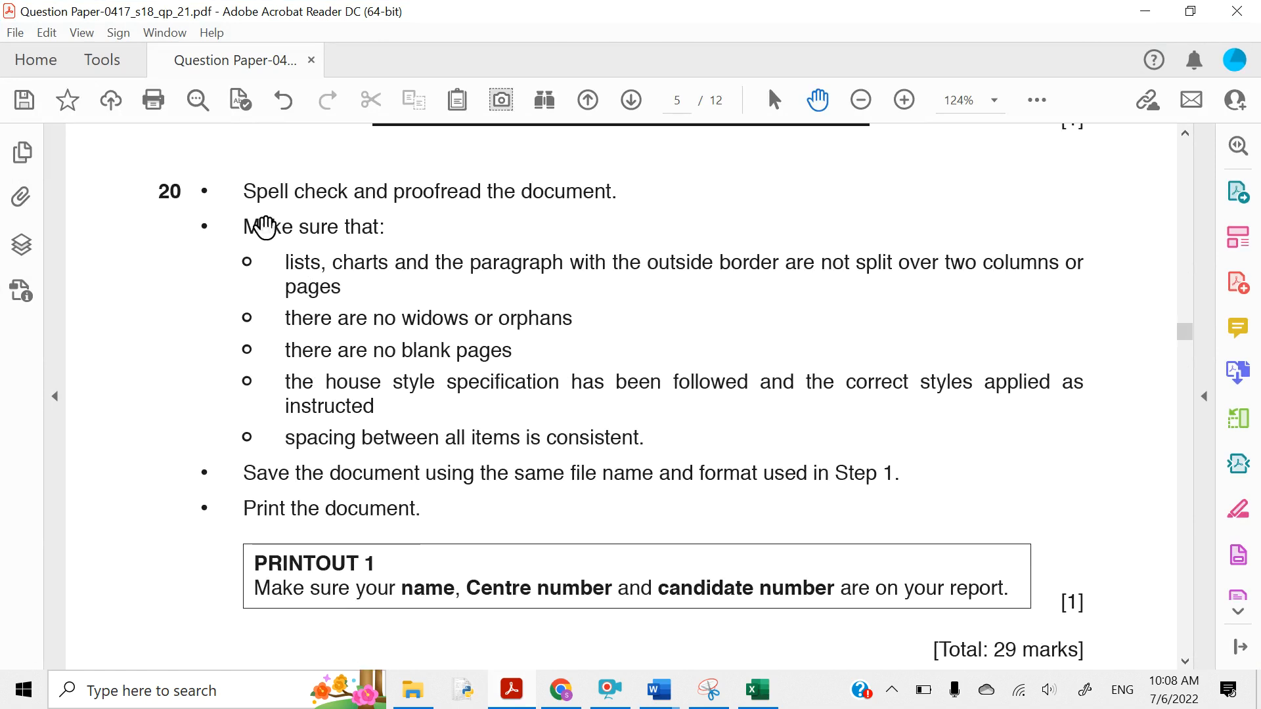
pyautogui.moveTo(243, 191); pyautogui.dragTo(583, 201)
pyautogui.click(603, 153)
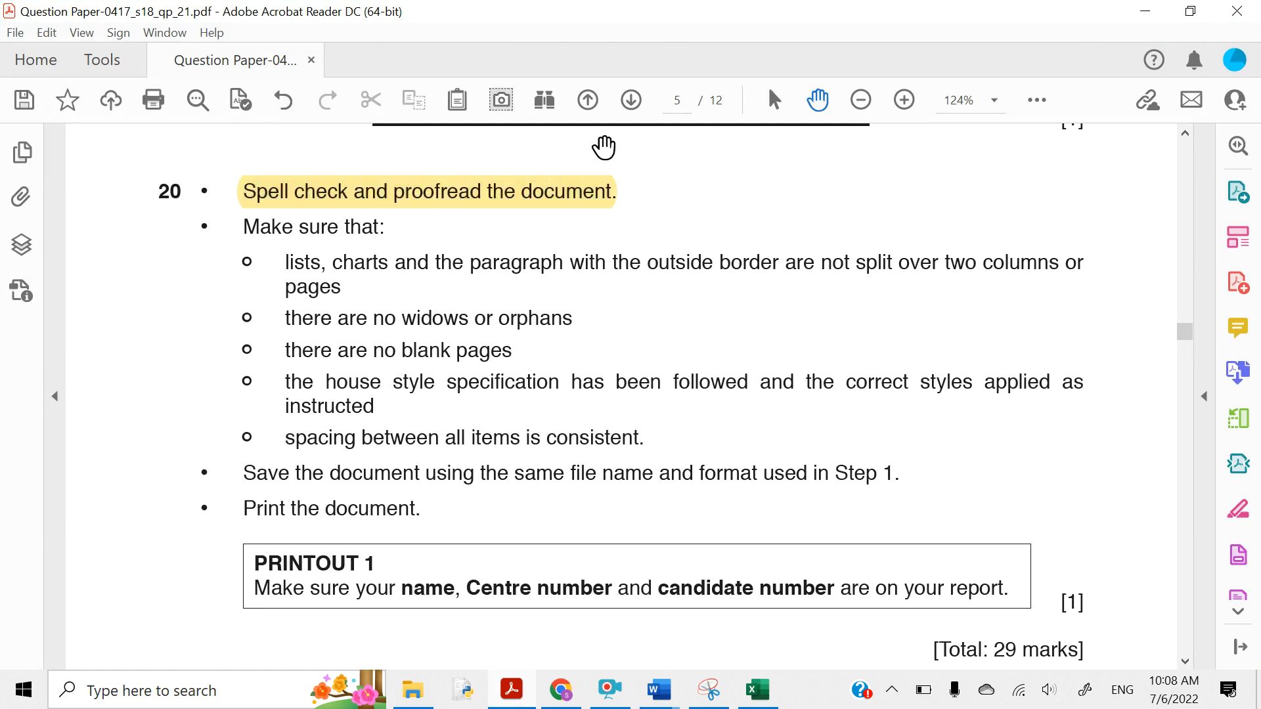
pyautogui.click(1140, 16)
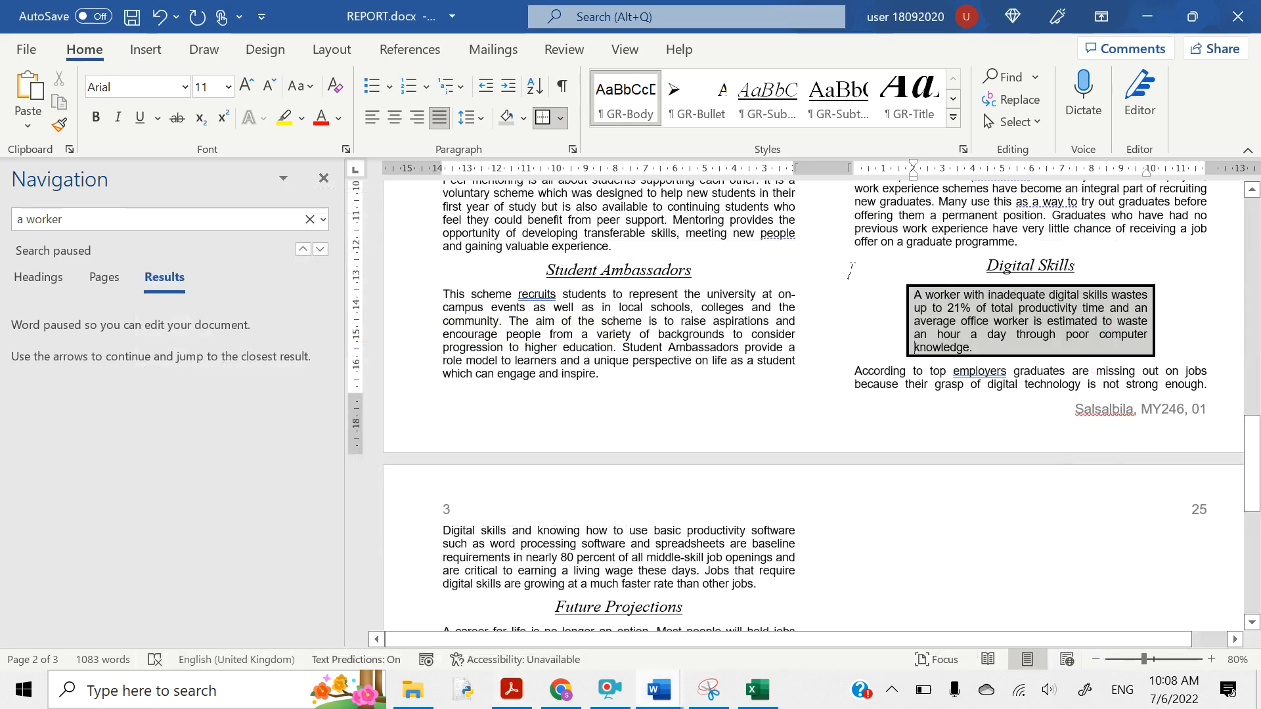
pyautogui.scroll(10, 850, 272)
pyautogui.scroll(8, 851, 271)
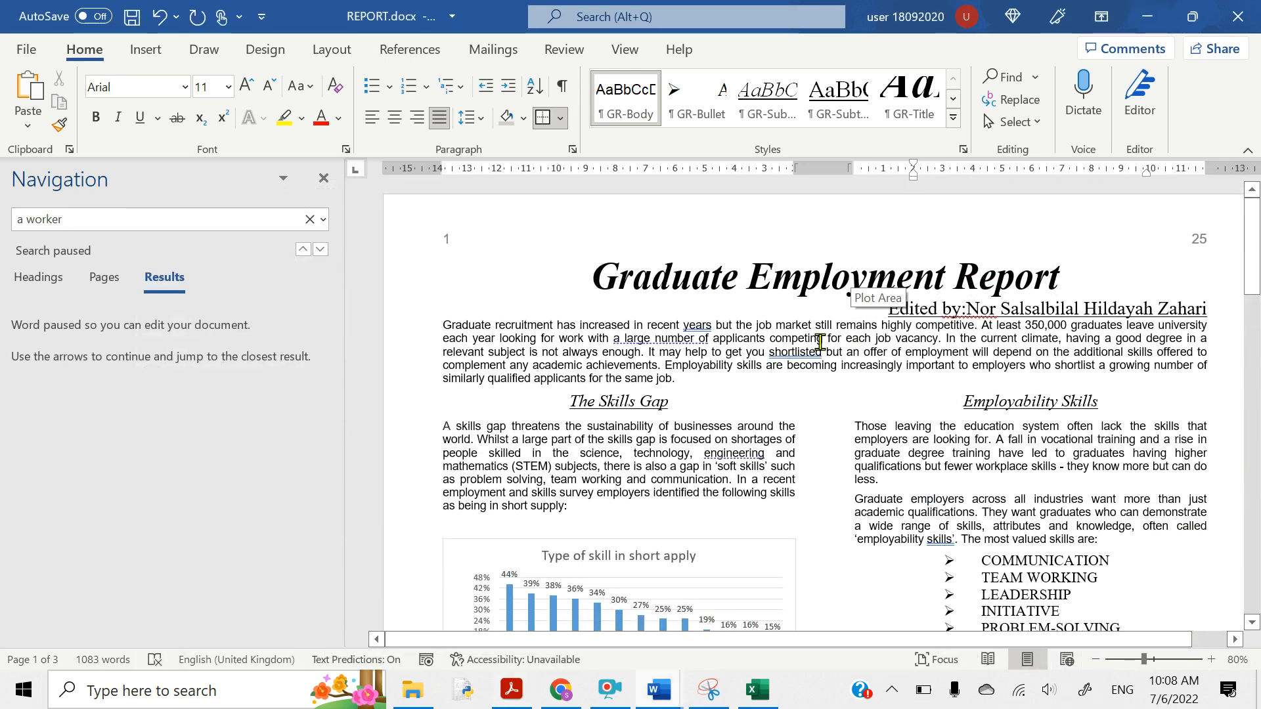
pyautogui.scroll(-3, 768, 483)
pyautogui.scroll(1, 772, 489)
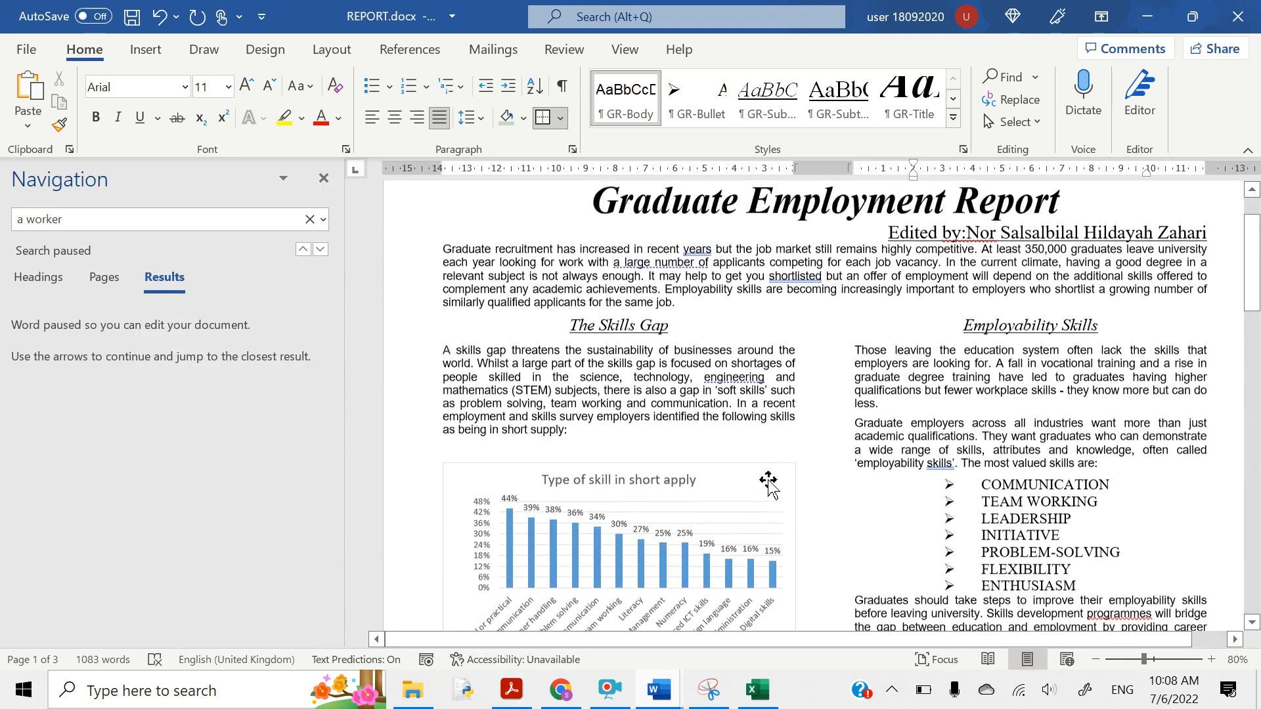
pyautogui.scroll(1, 700, 371)
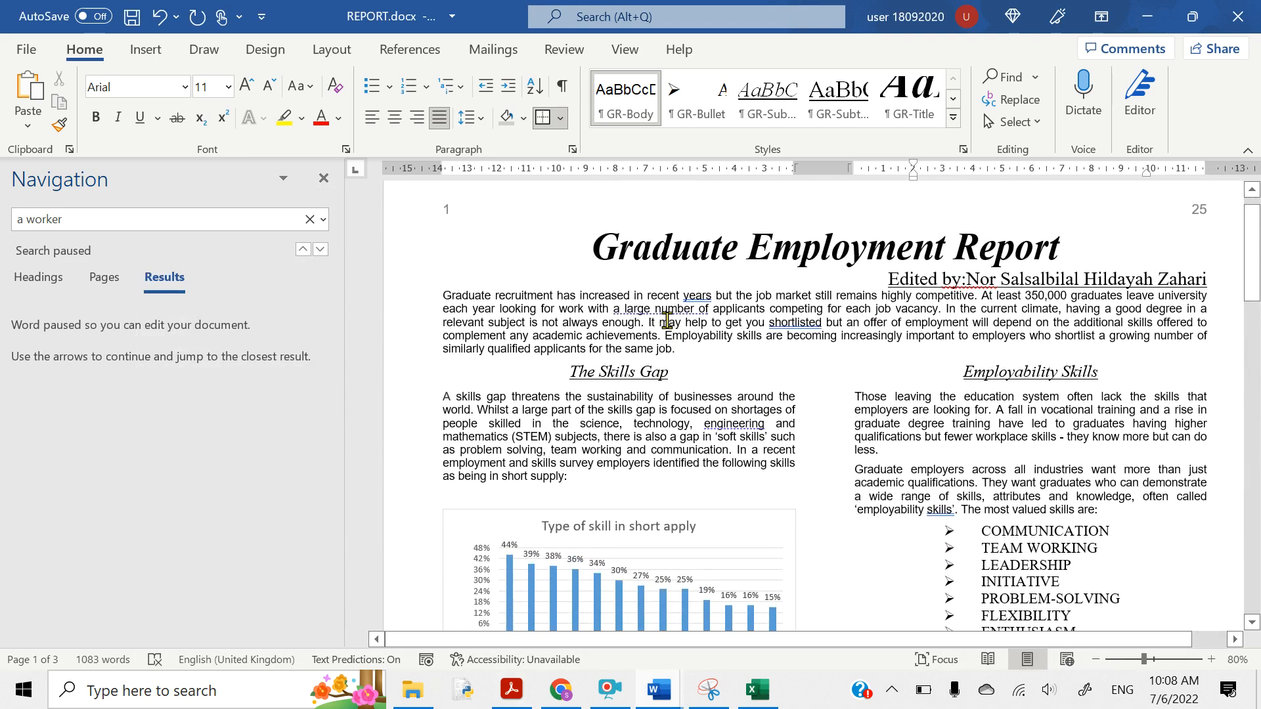
pyautogui.doubleClick(695, 294)
pyautogui.scroll(-3, 702, 407)
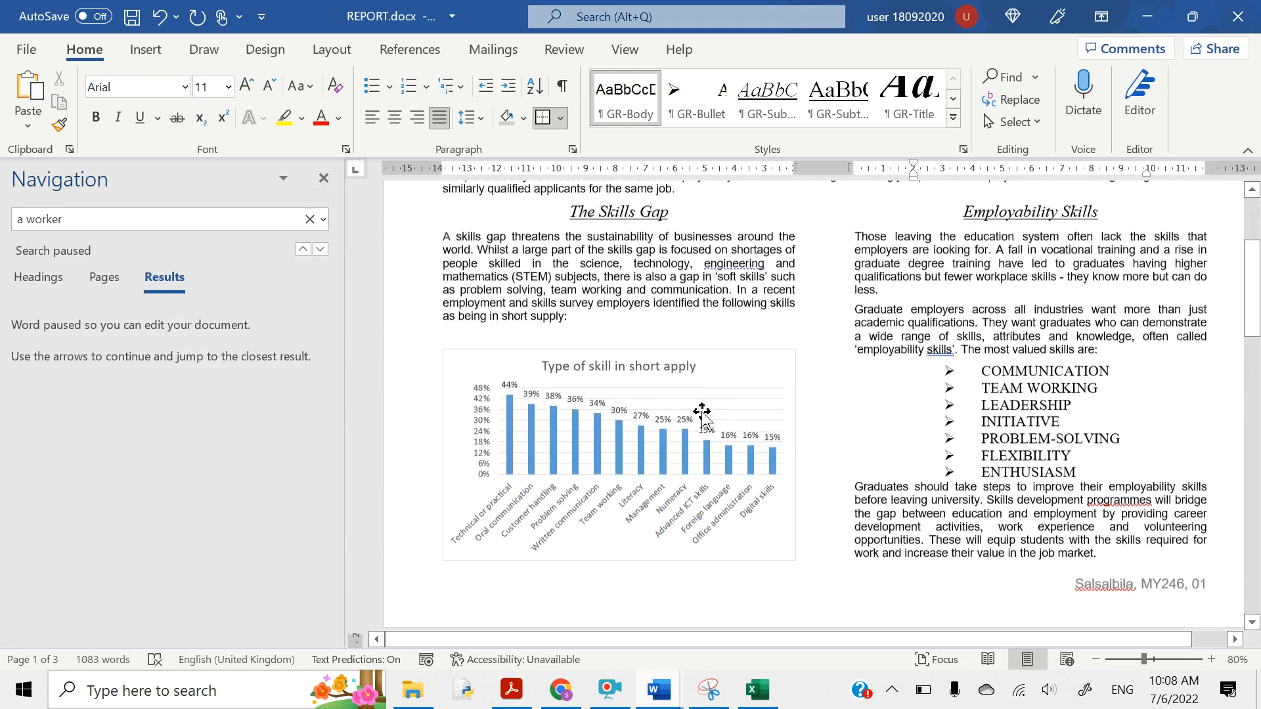
pyautogui.scroll(-3, 701, 412)
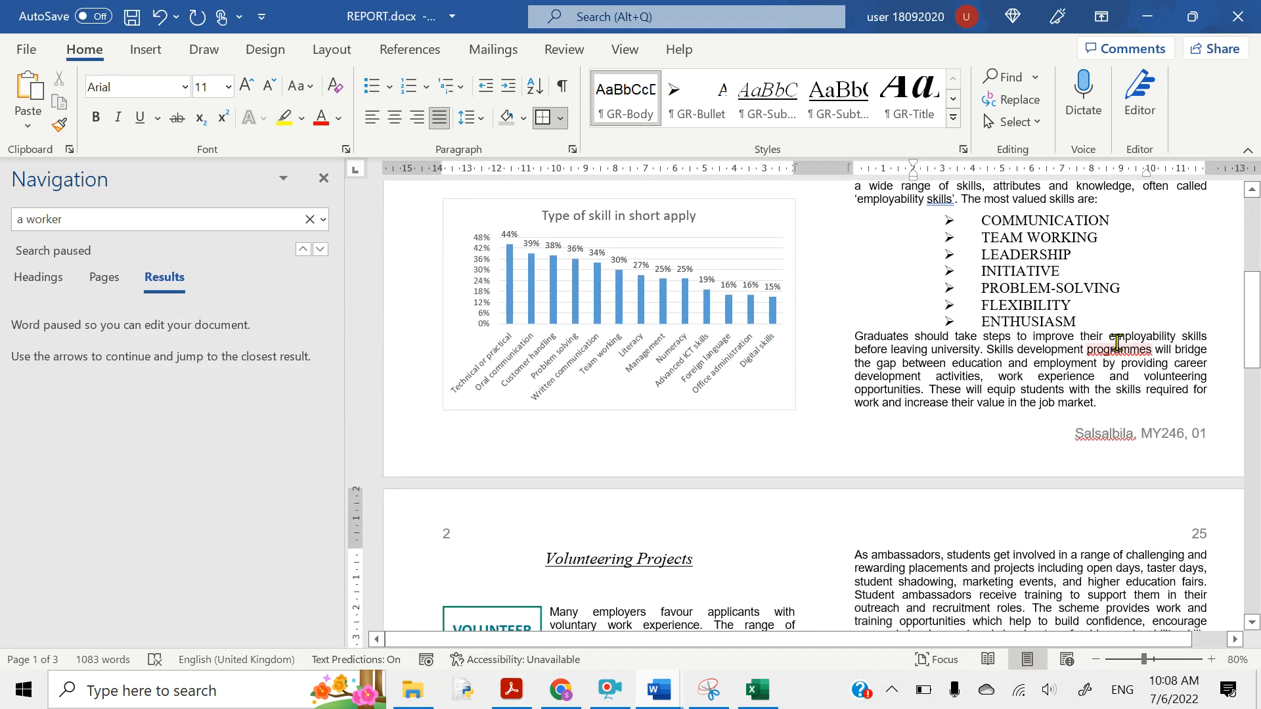
pyautogui.rightClick(1112, 353)
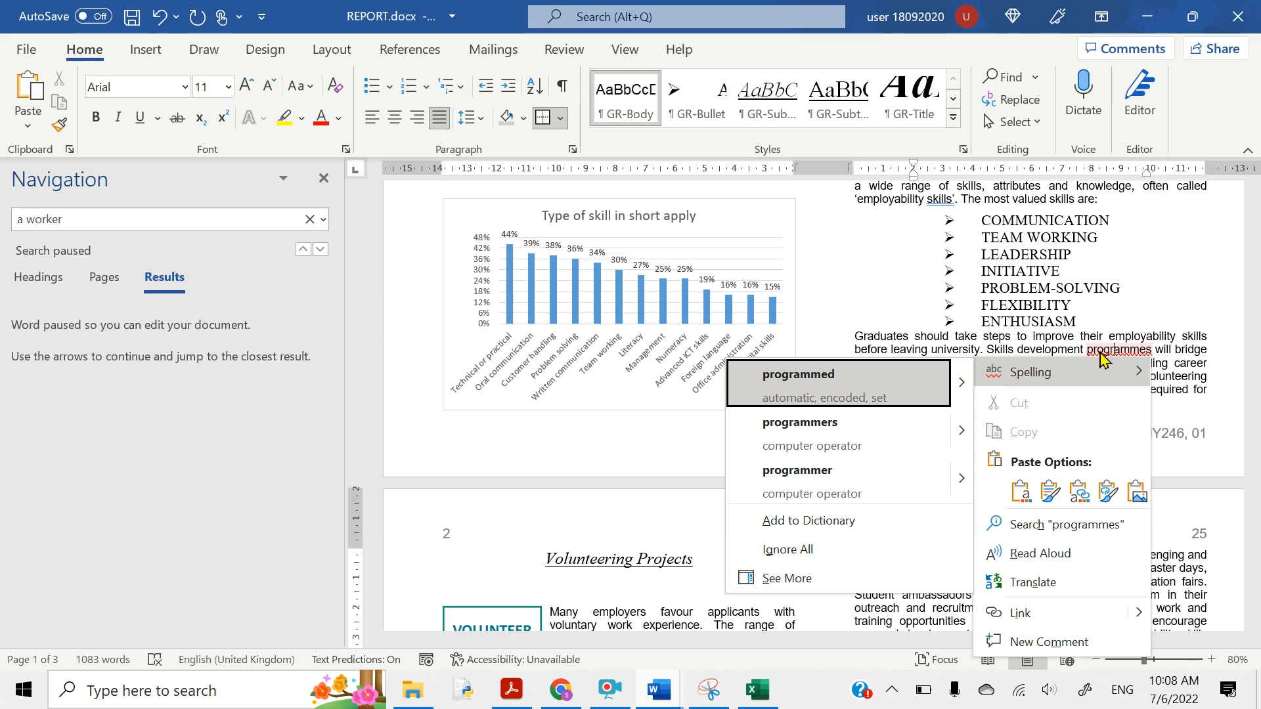
pyautogui.press('Escape')
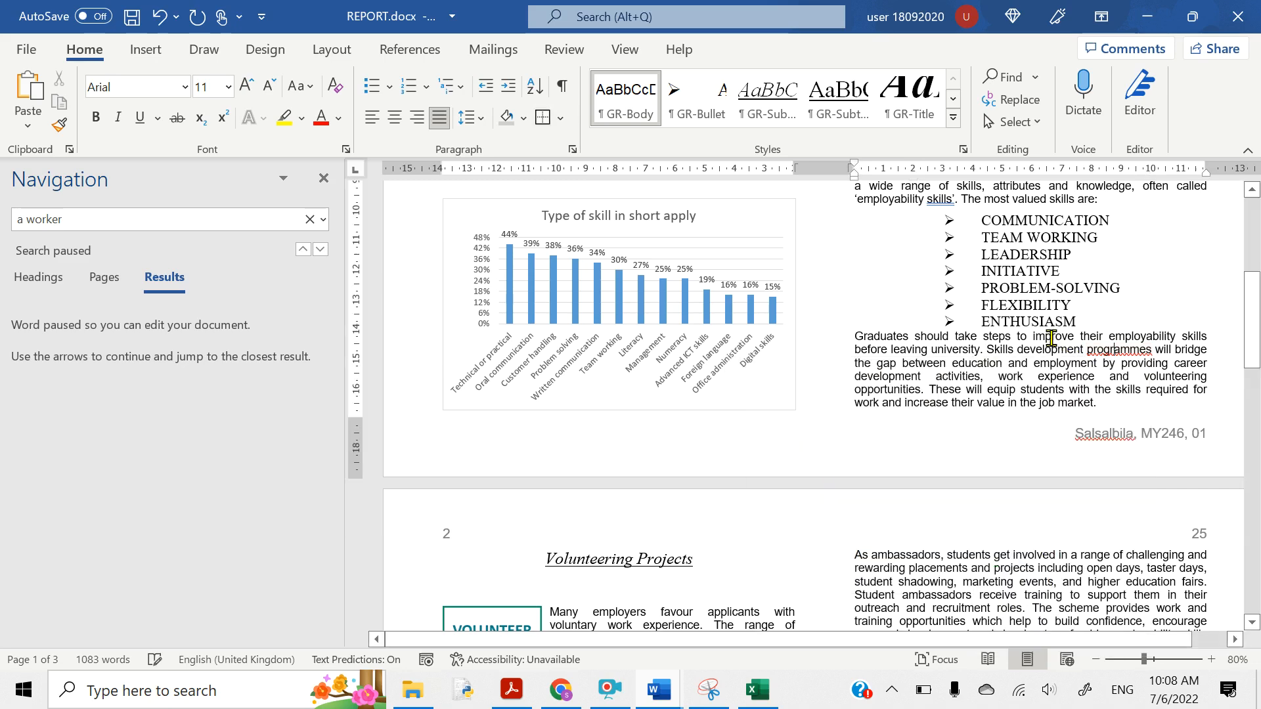
pyautogui.scroll(-10, 978, 398)
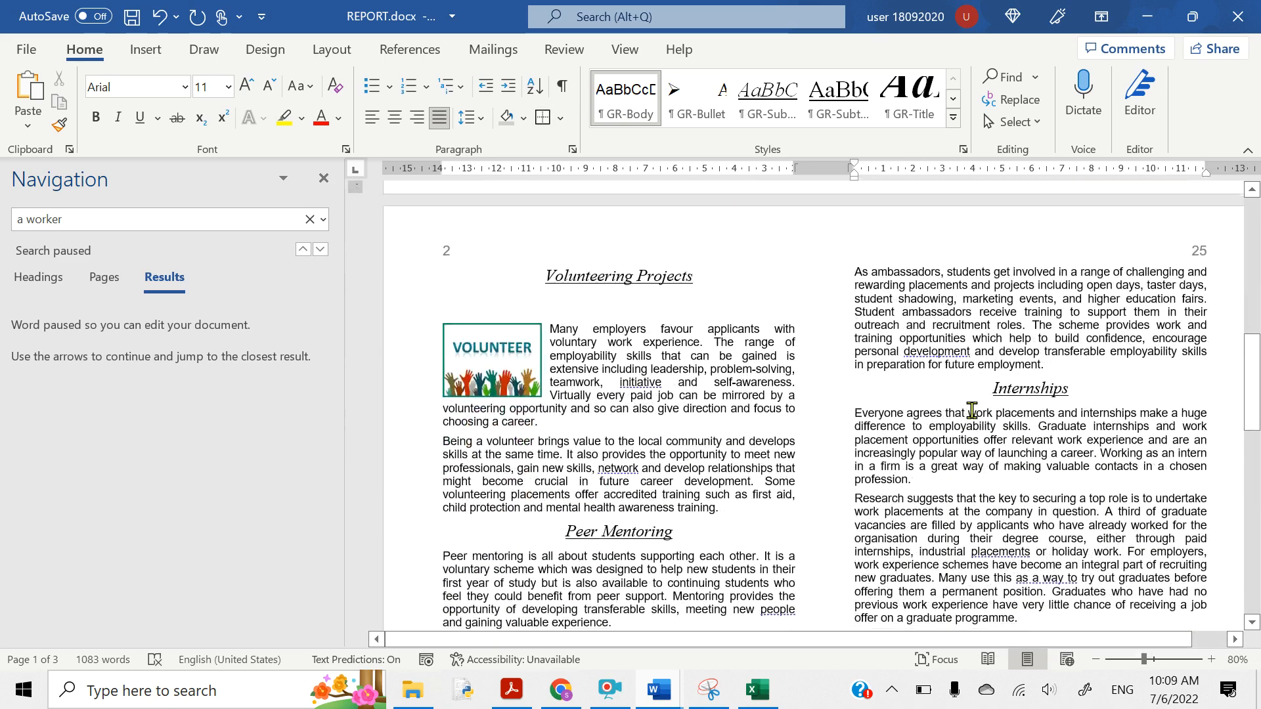
pyautogui.scroll(-10, 972, 410)
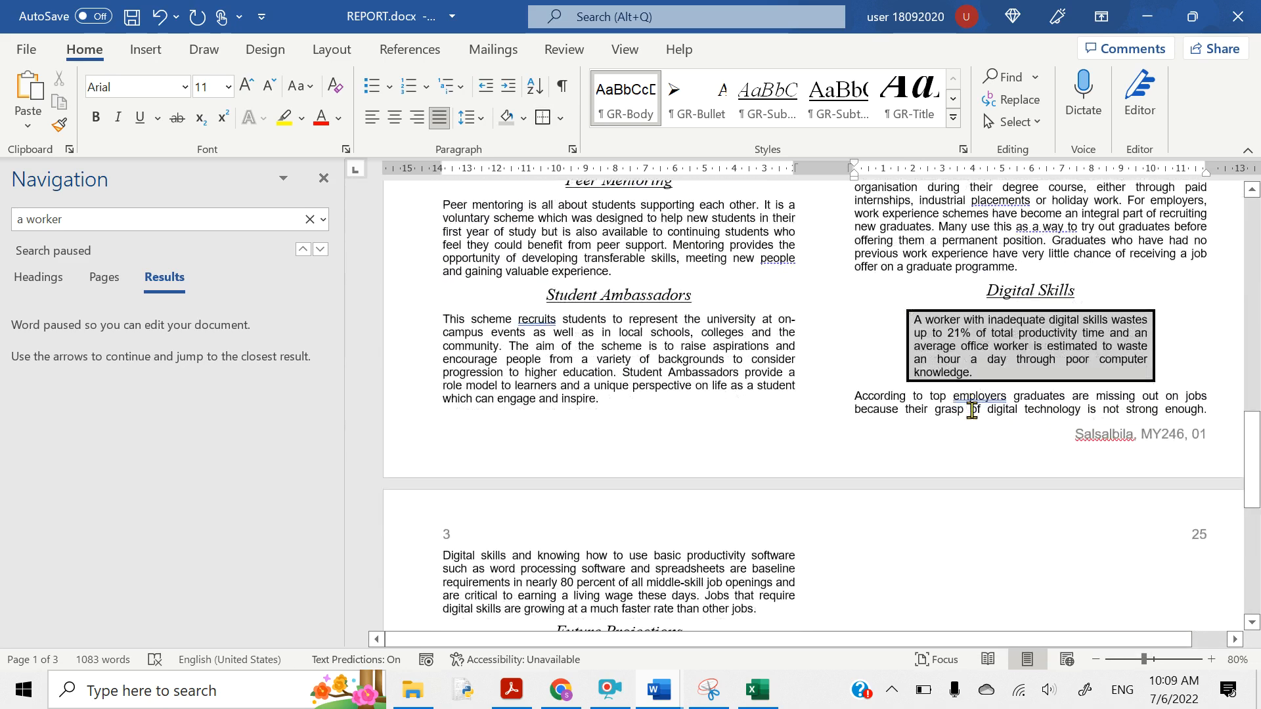
pyautogui.scroll(-6, 971, 410)
pyautogui.scroll(10, 972, 410)
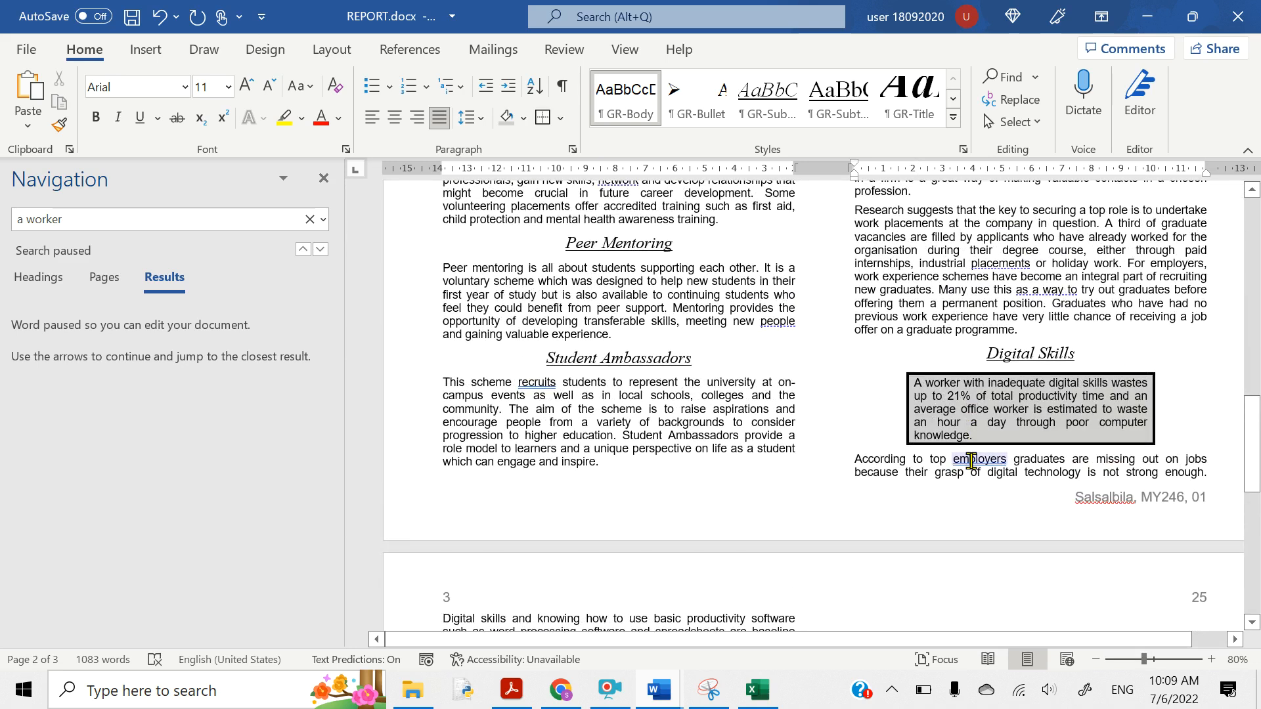
pyautogui.rightClick(971, 461)
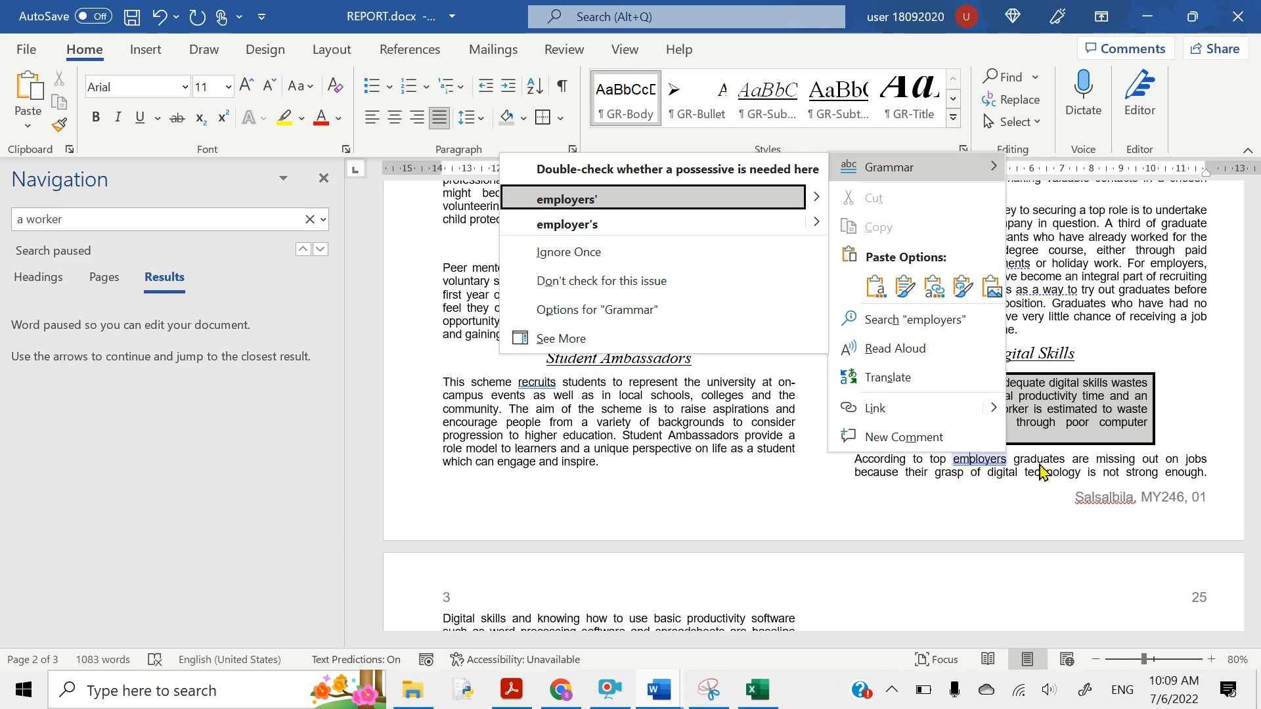
pyautogui.scroll(5, 1043, 470)
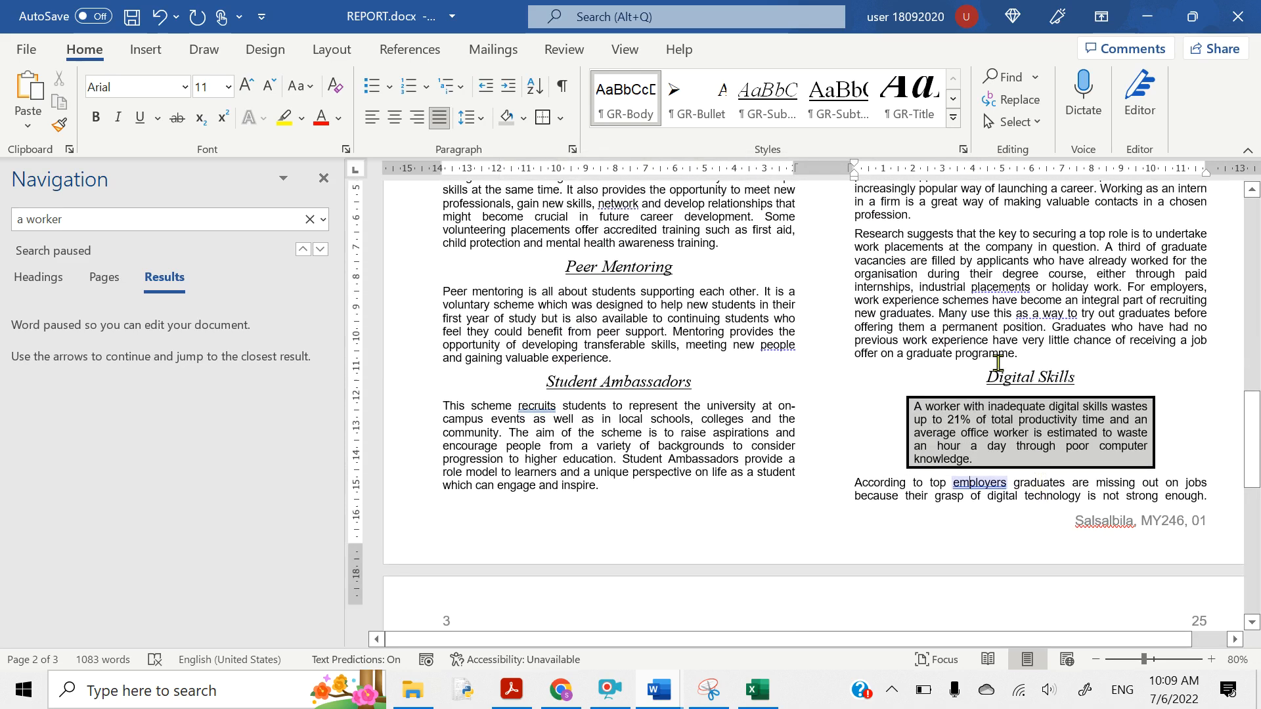
pyautogui.scroll(2, 998, 363)
pyautogui.scroll(-10, 998, 363)
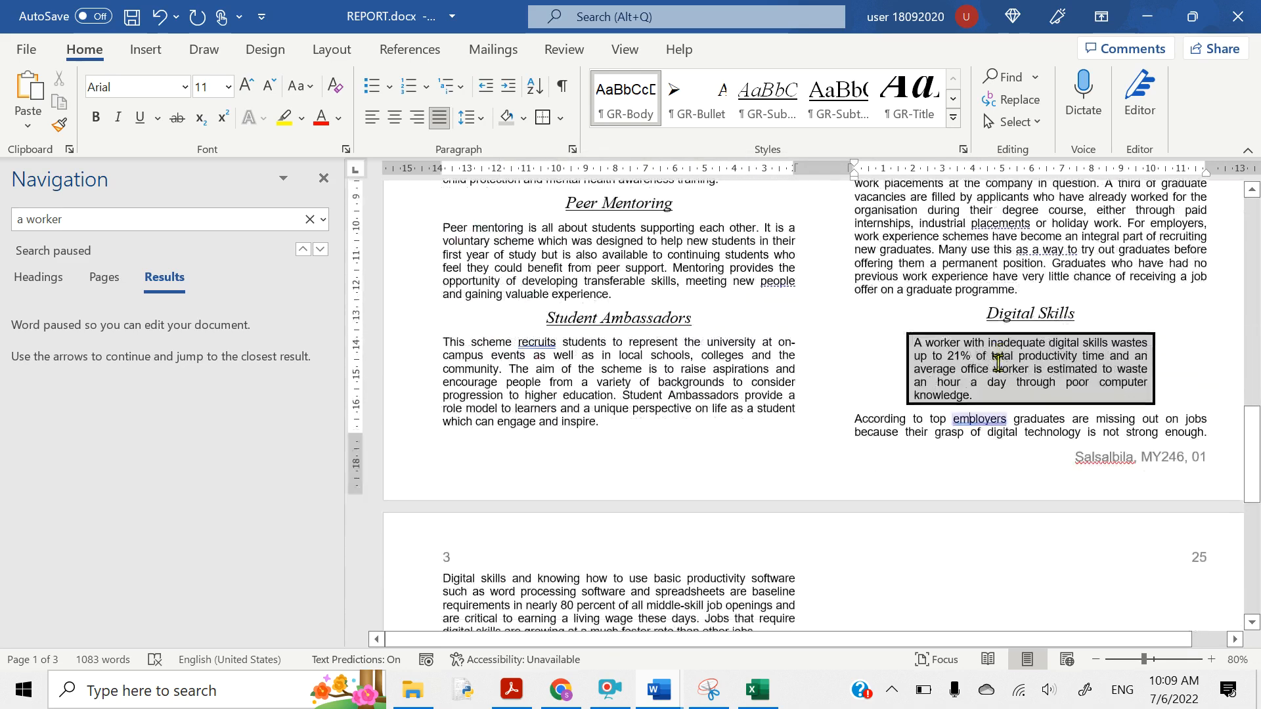
pyautogui.scroll(-3, 998, 363)
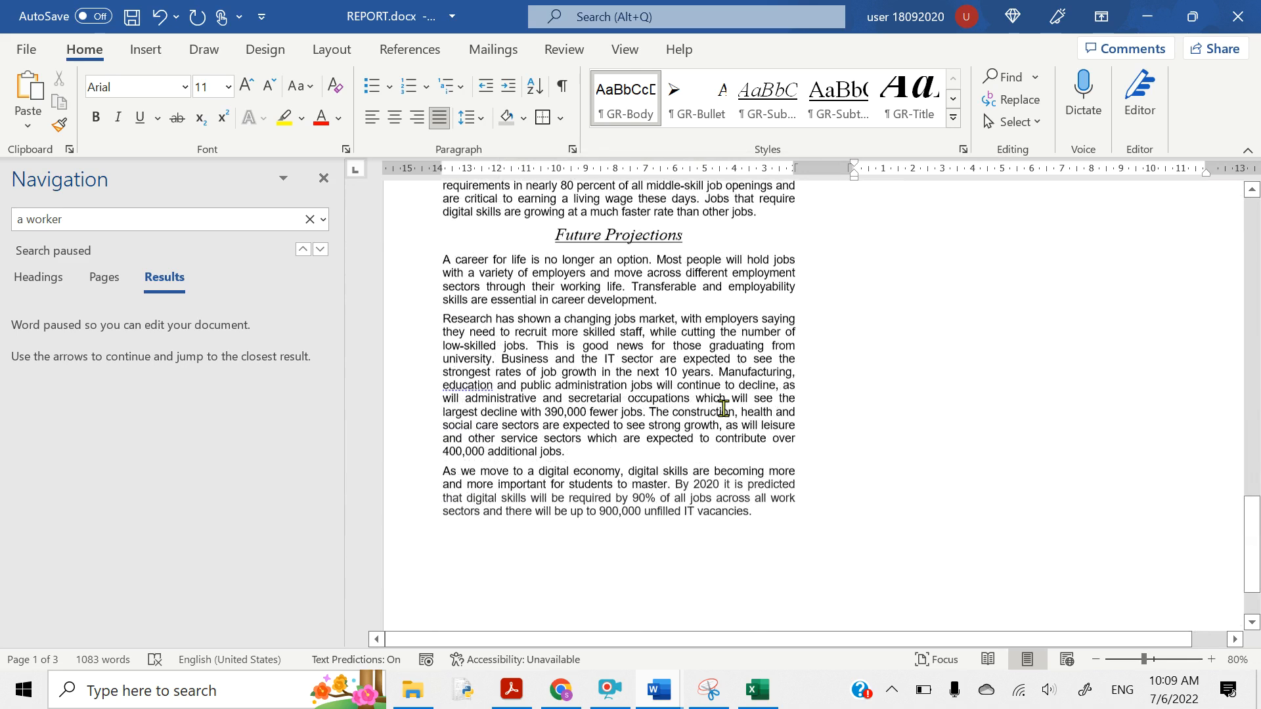
# - Yellow-highlight the first three question 20 checklist bullets, then return to the report
pyautogui.click(511, 689)
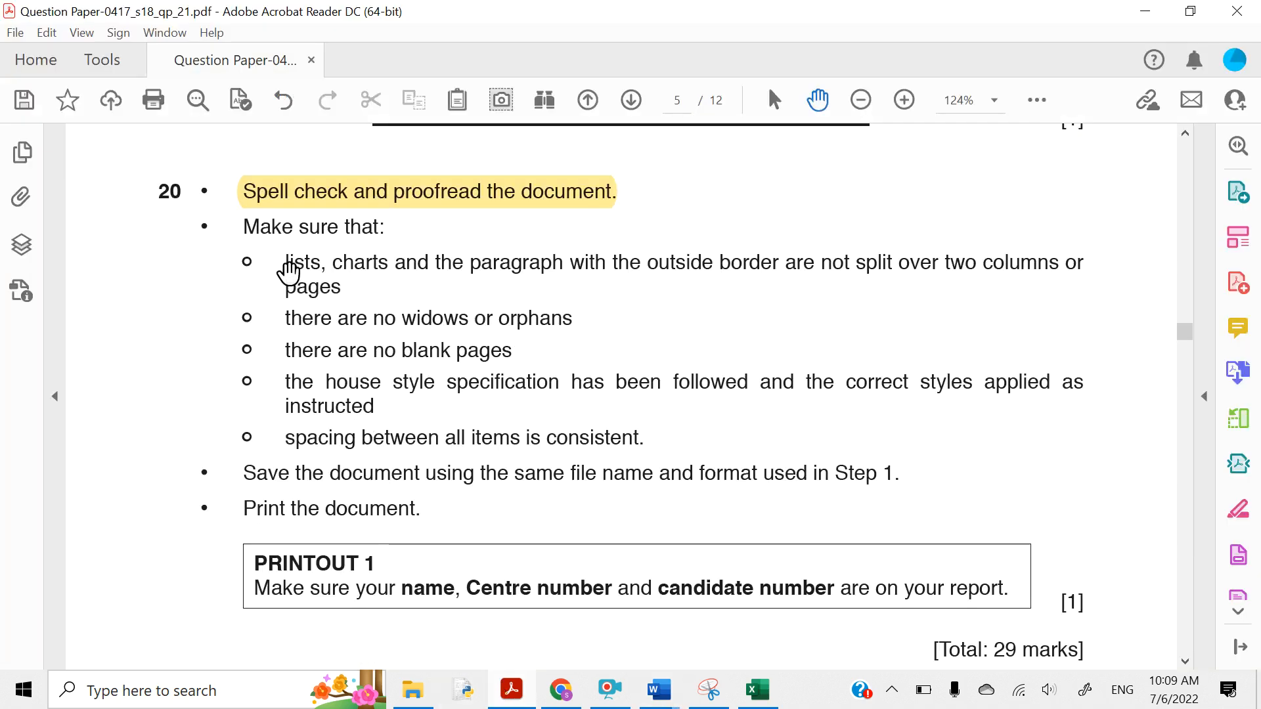
pyautogui.moveTo(290, 270); pyautogui.dragTo(365, 296)
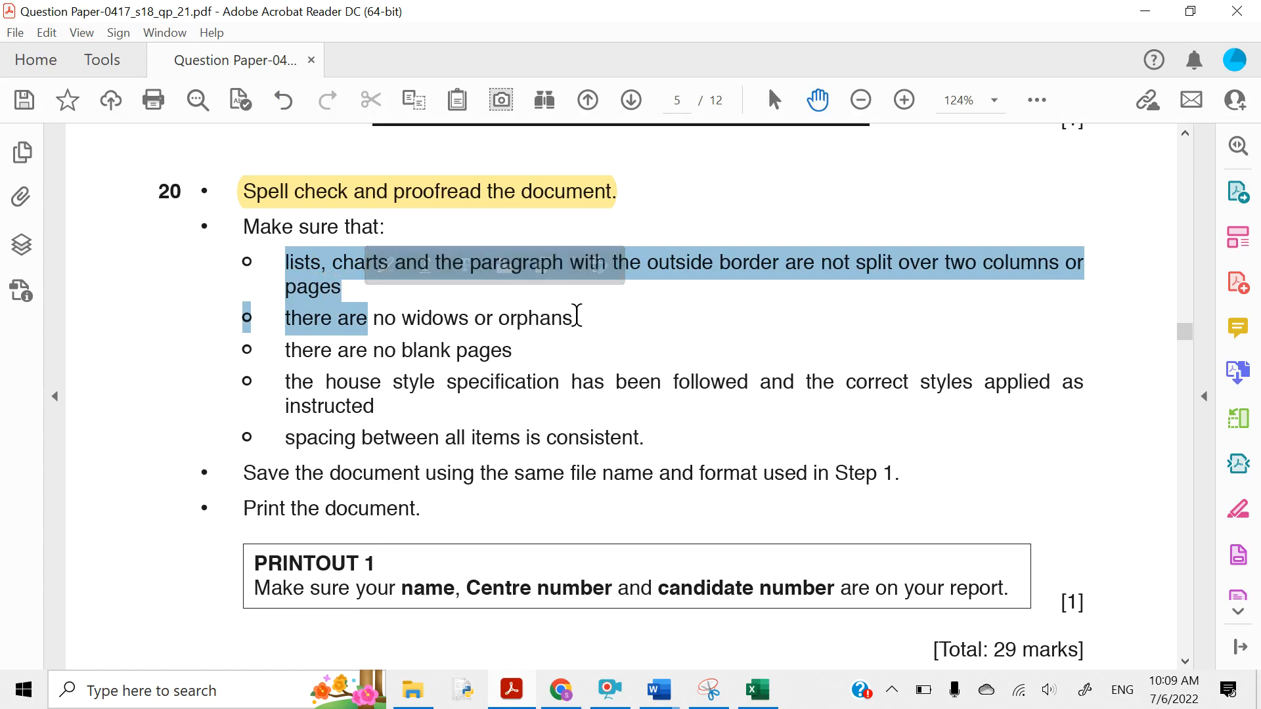
pyautogui.moveTo(577, 318); pyautogui.dragTo(487, 351)
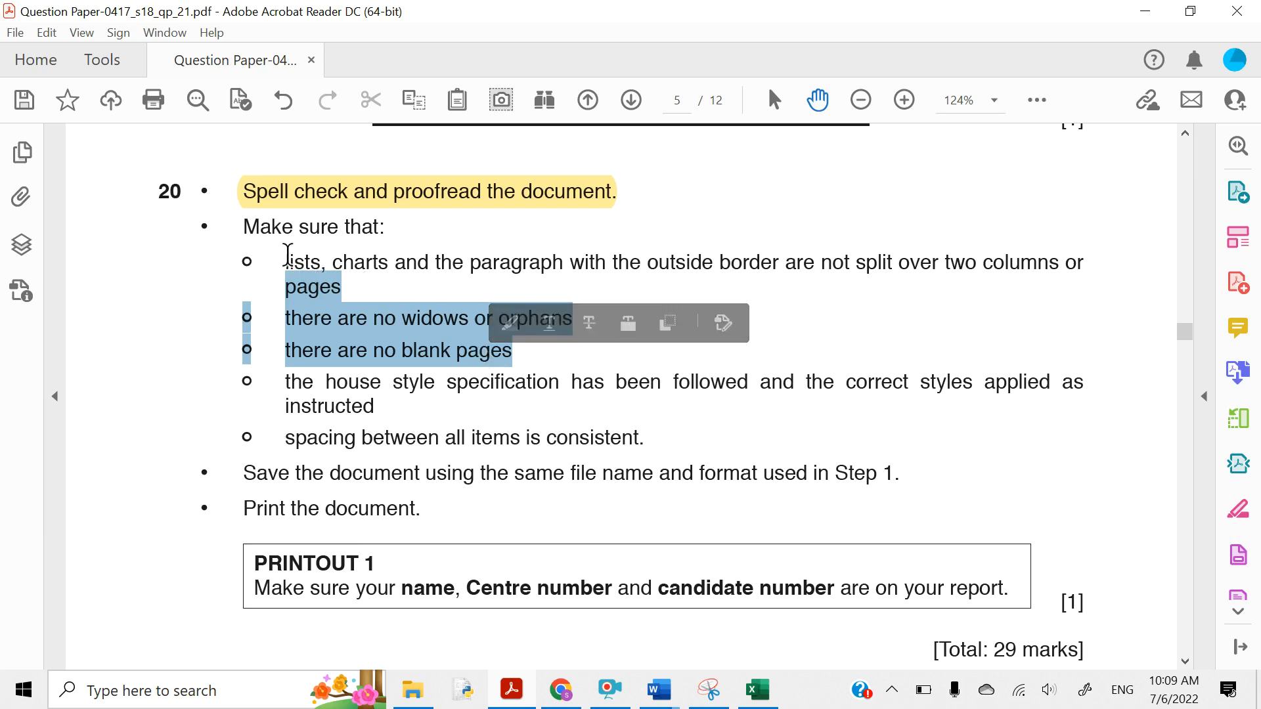
pyautogui.click(288, 254)
pyautogui.moveTo(286, 258); pyautogui.dragTo(521, 354)
pyautogui.click(535, 318)
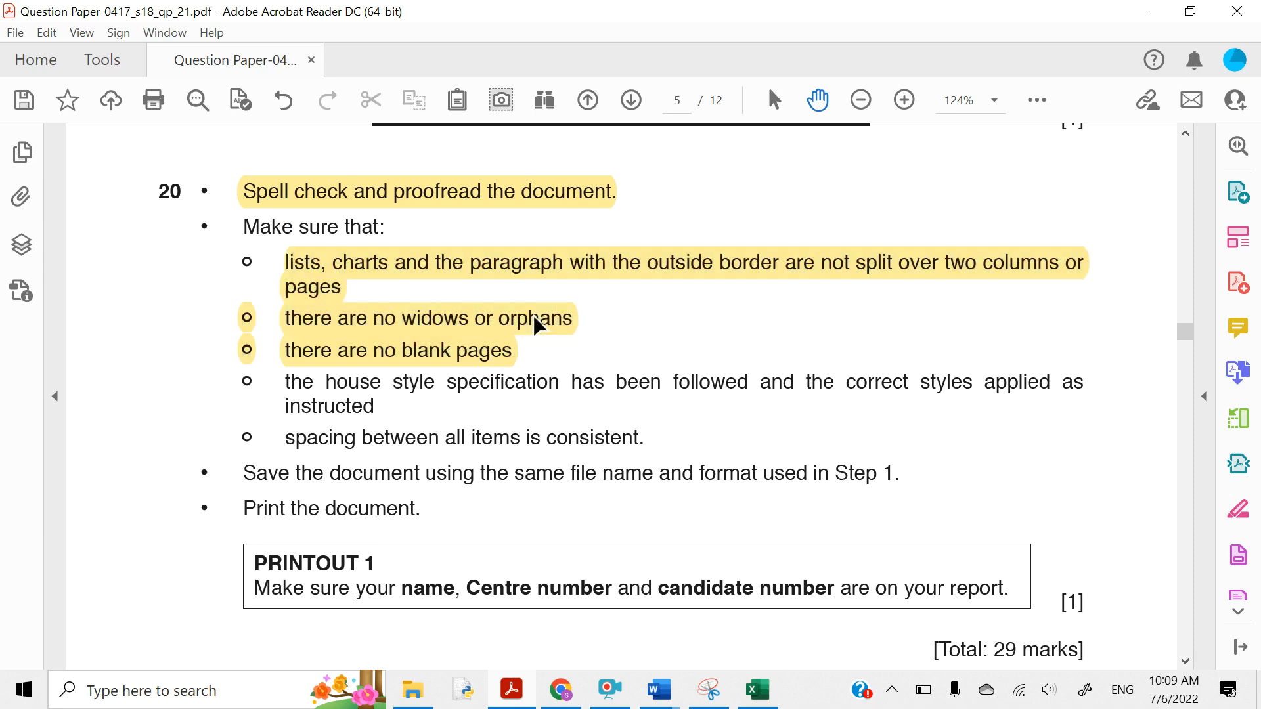
pyautogui.click(1144, 11)
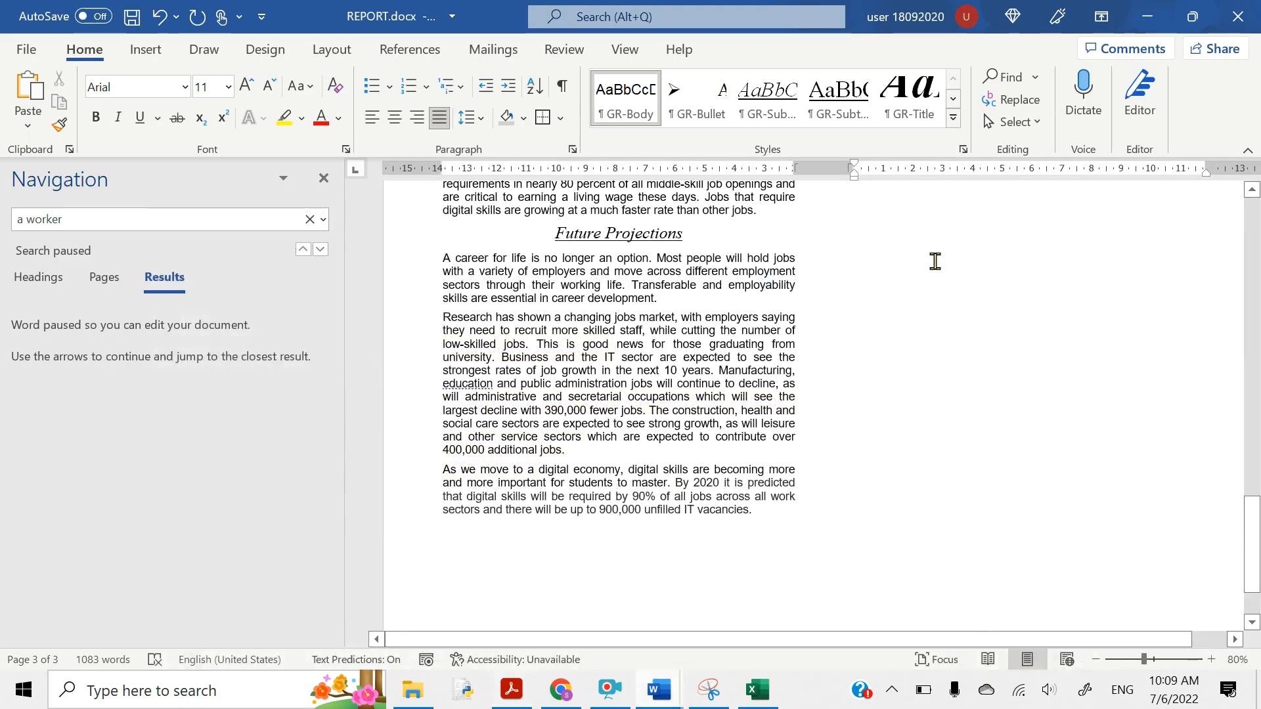
# - Close the Navigation pane to widen the page view
pyautogui.scroll(20, 935, 261)
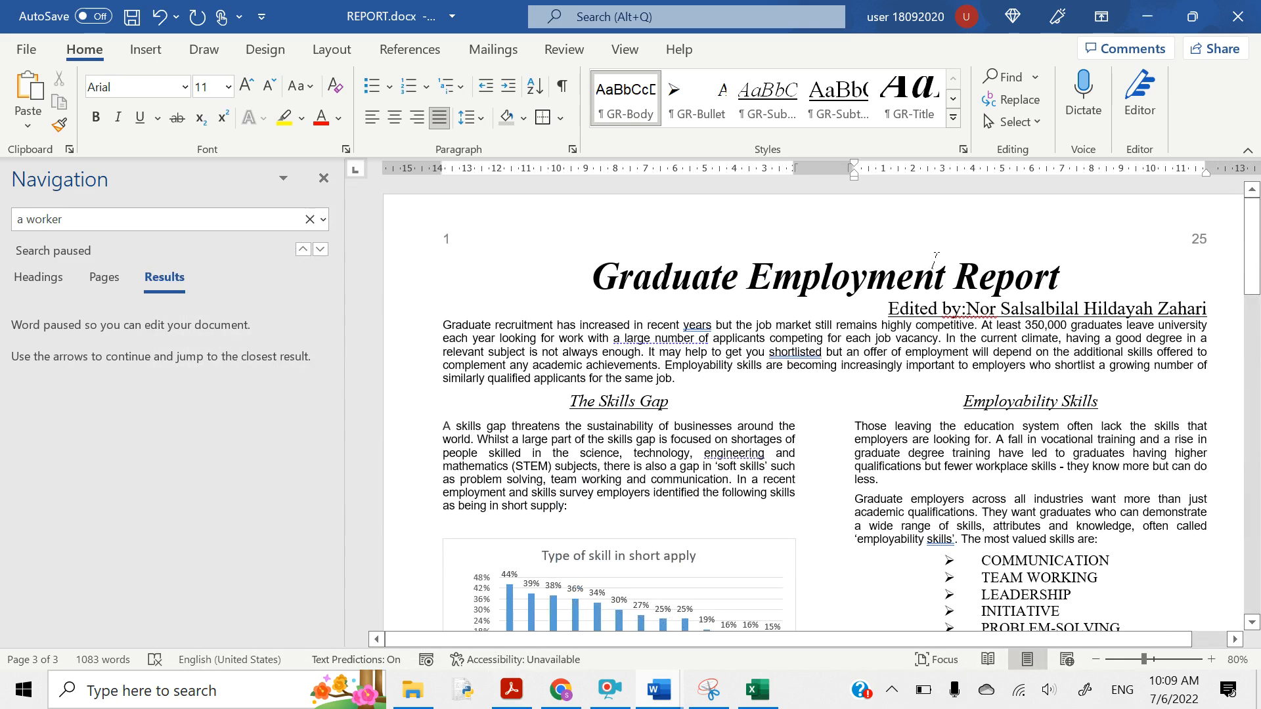
pyautogui.scroll(-1, 935, 262)
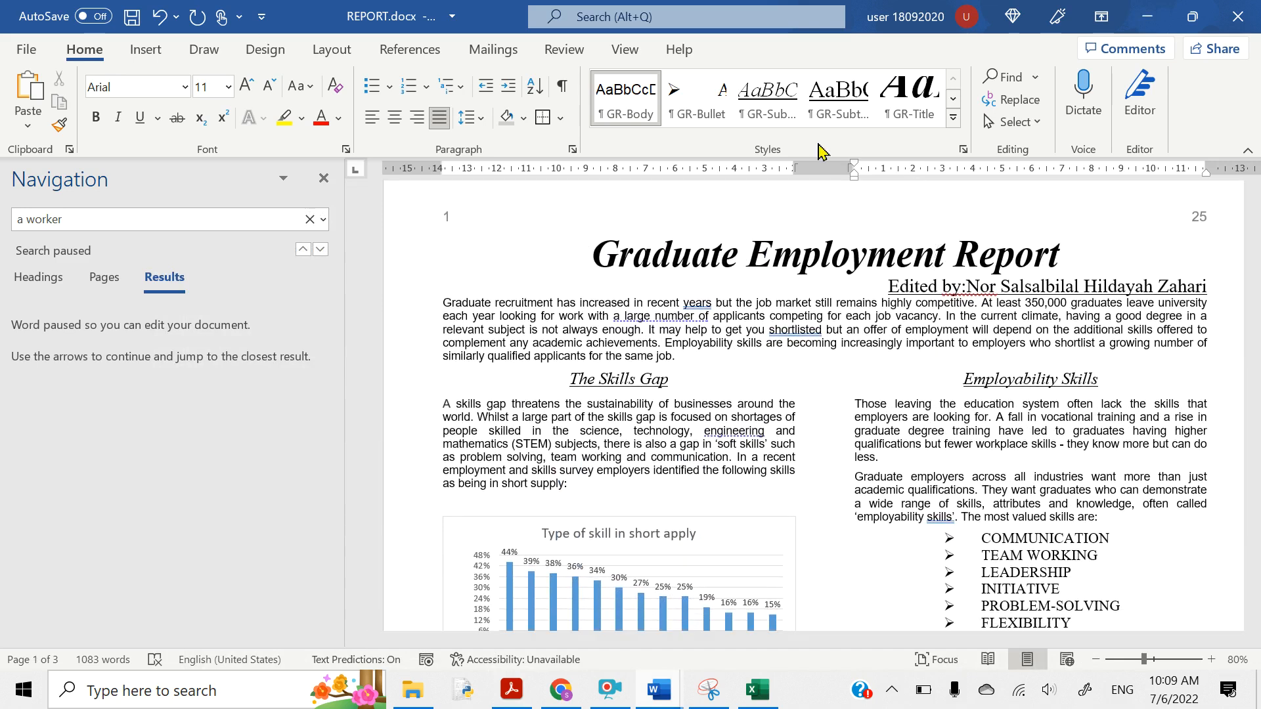
pyautogui.click(323, 179)
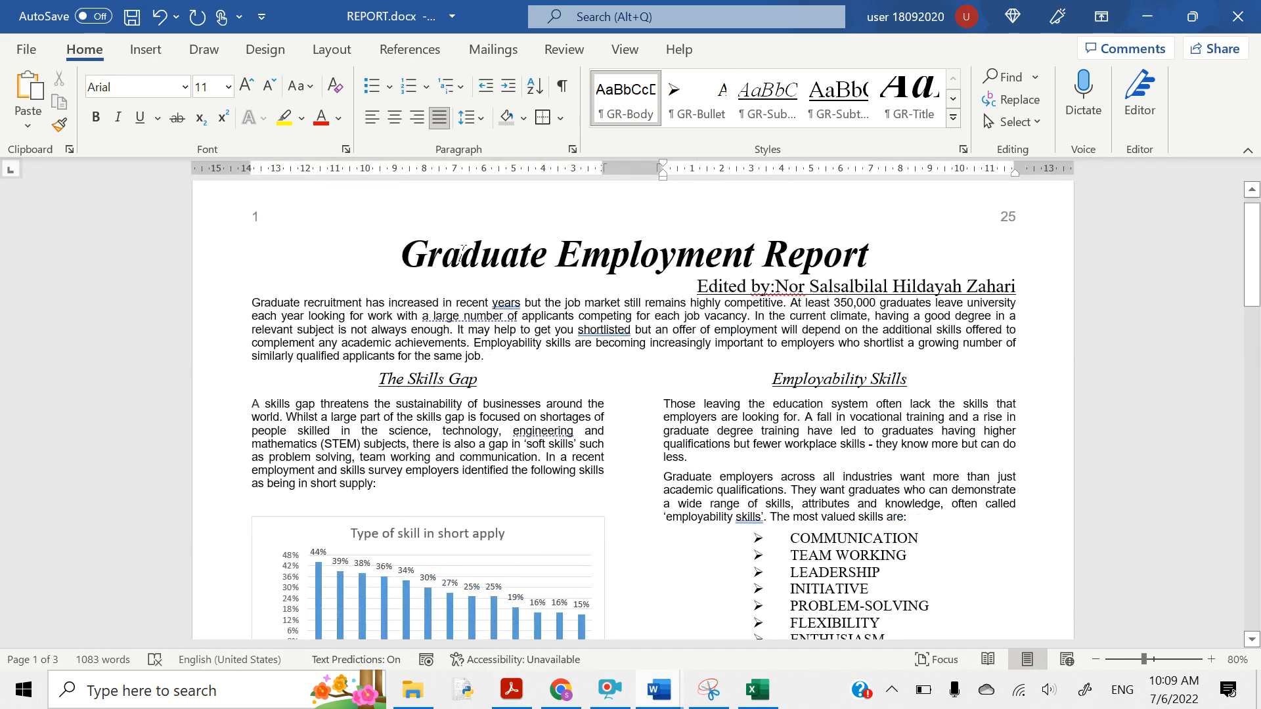
# - Delete the blank line beneath the Volunteering Projects heading
pyautogui.scroll(-3, 534, 359)
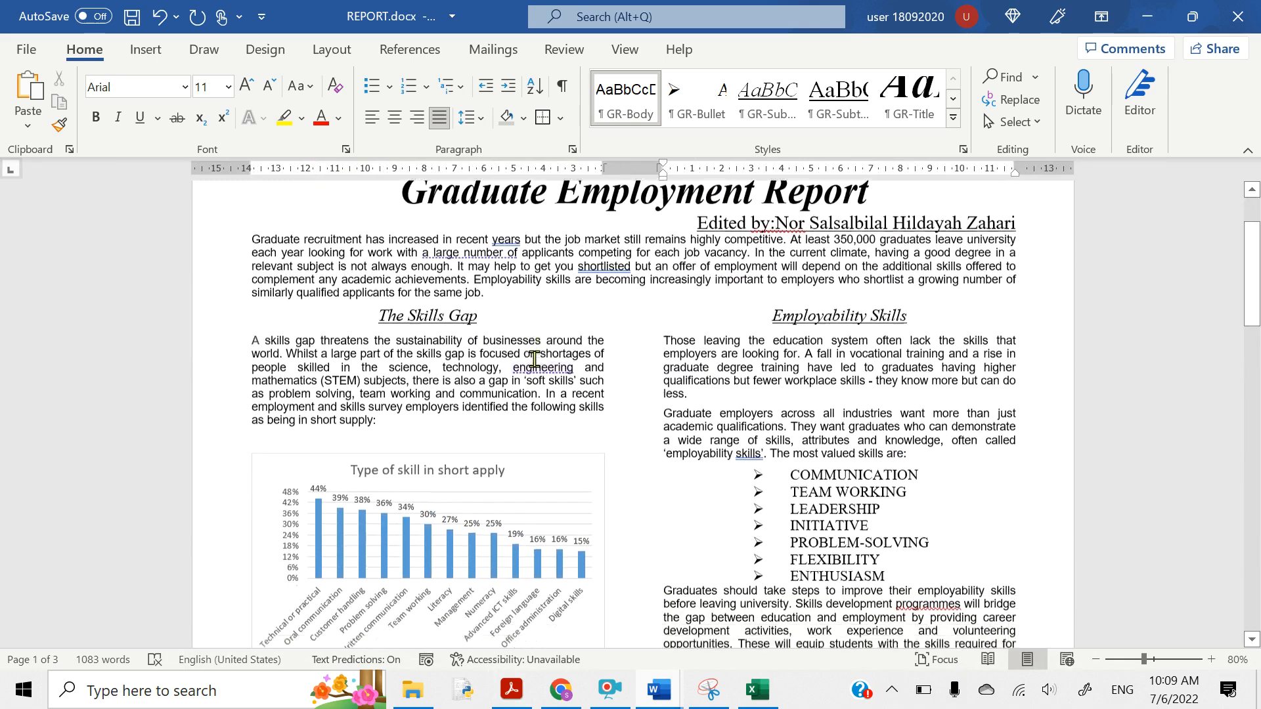
pyautogui.scroll(-3, 534, 359)
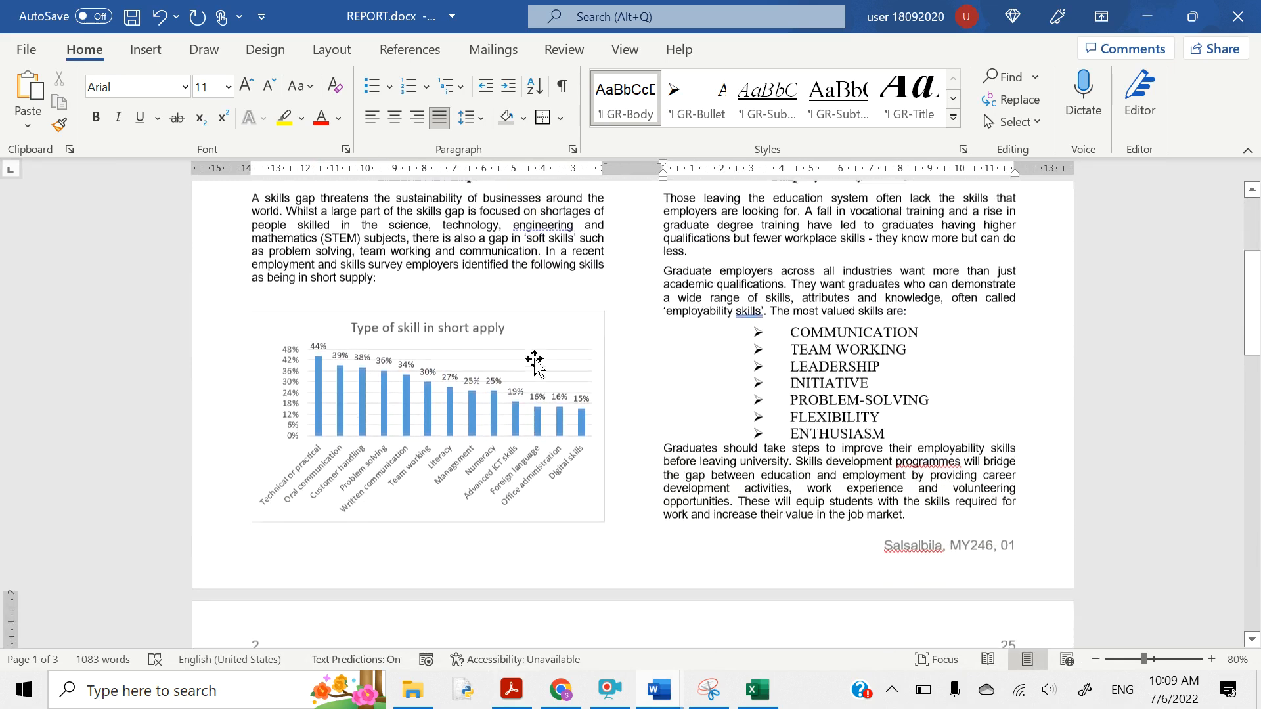
pyautogui.scroll(-2, 534, 359)
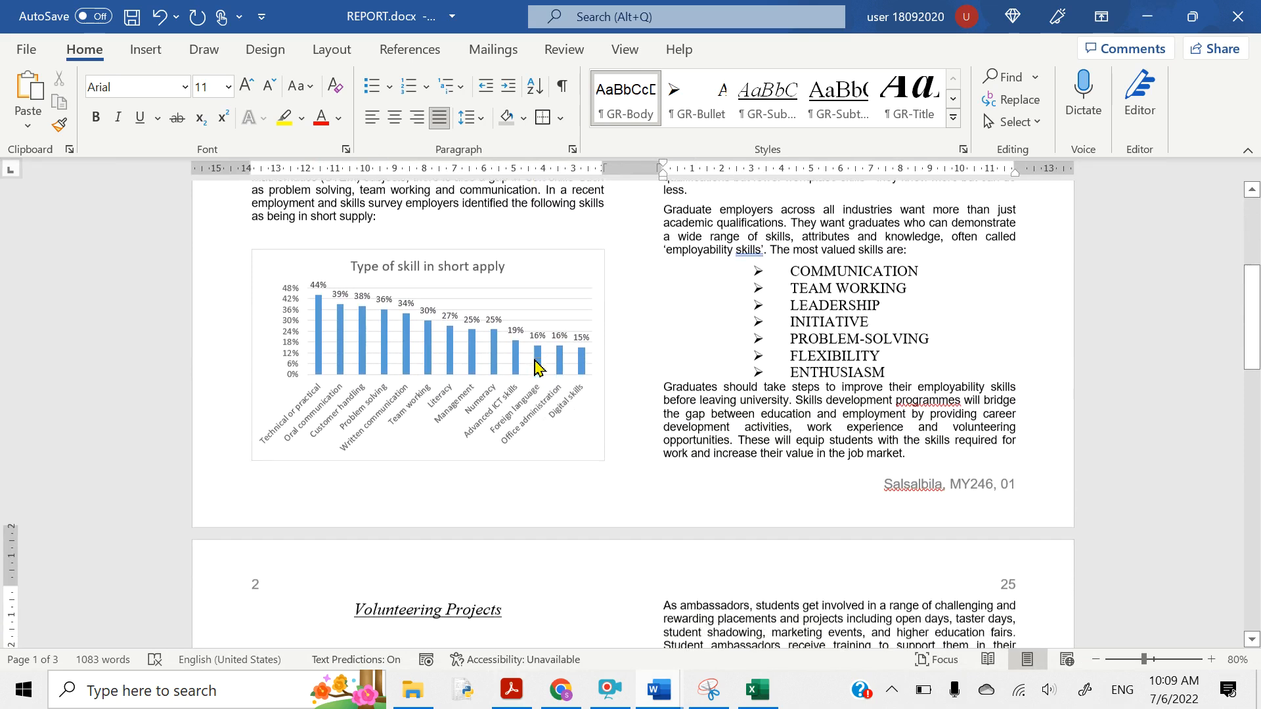
pyautogui.scroll(-3, 537, 367)
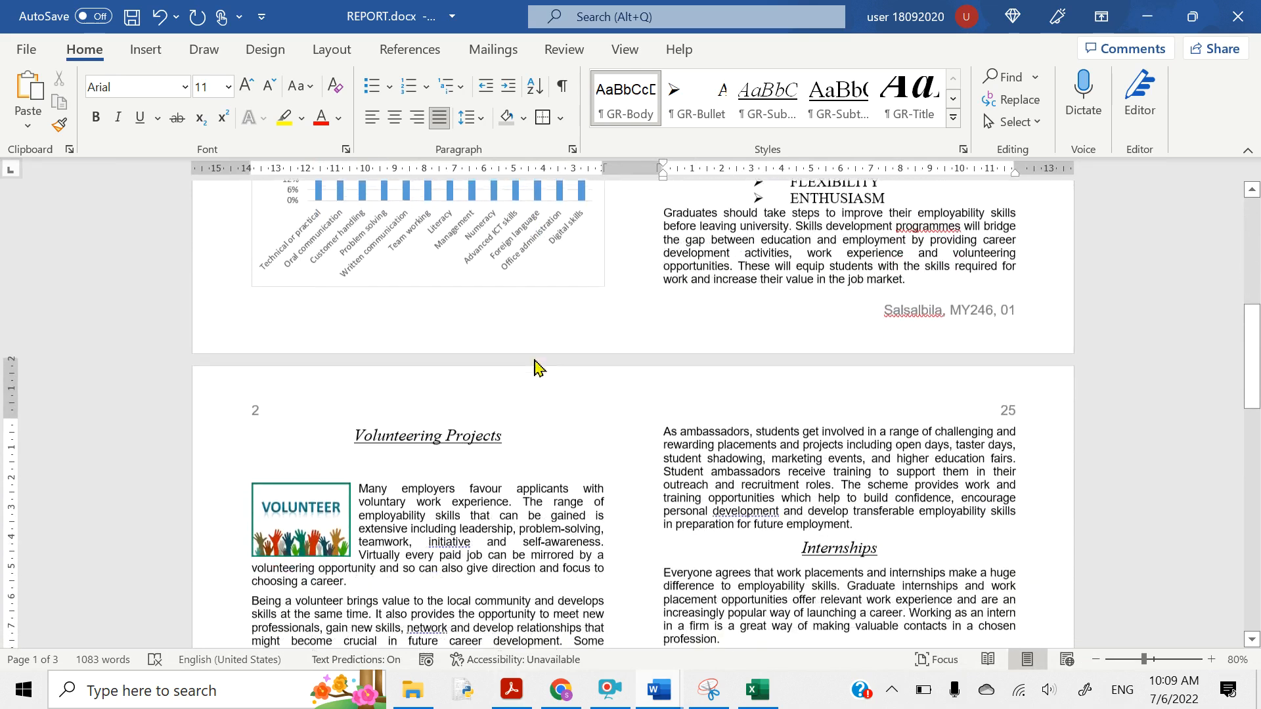
pyautogui.scroll(-1, 534, 368)
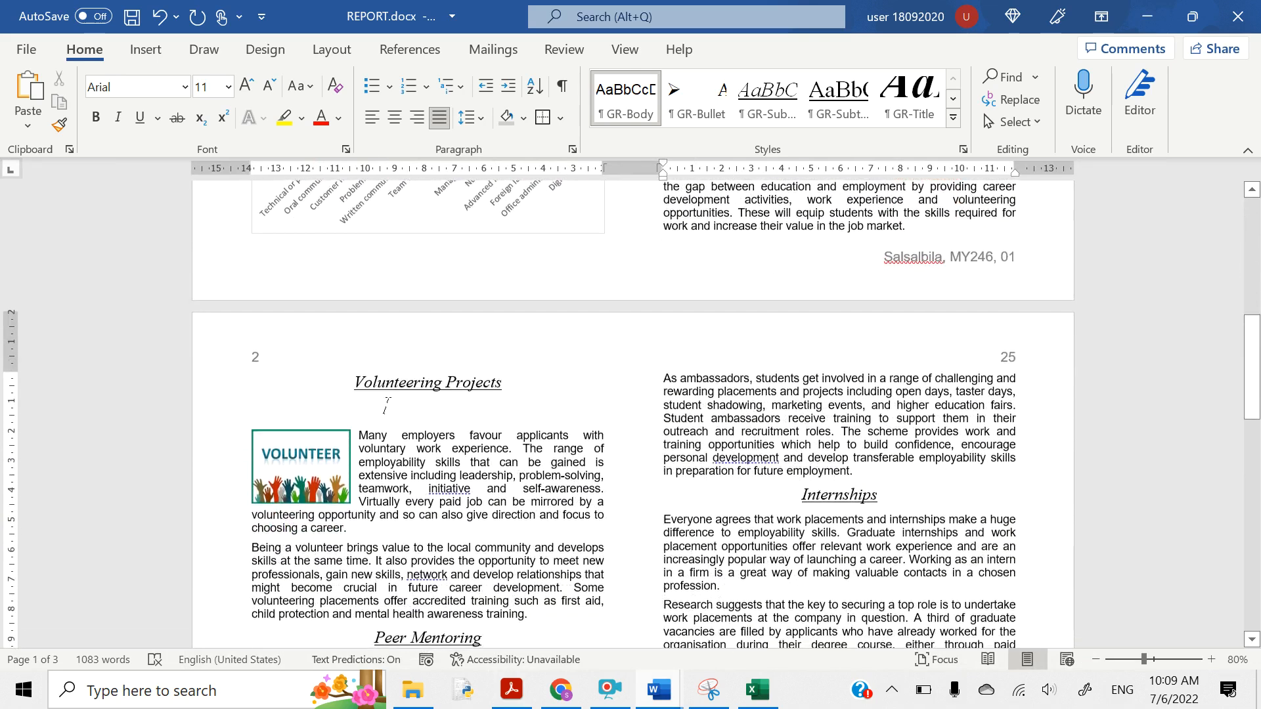
pyautogui.click(284, 412)
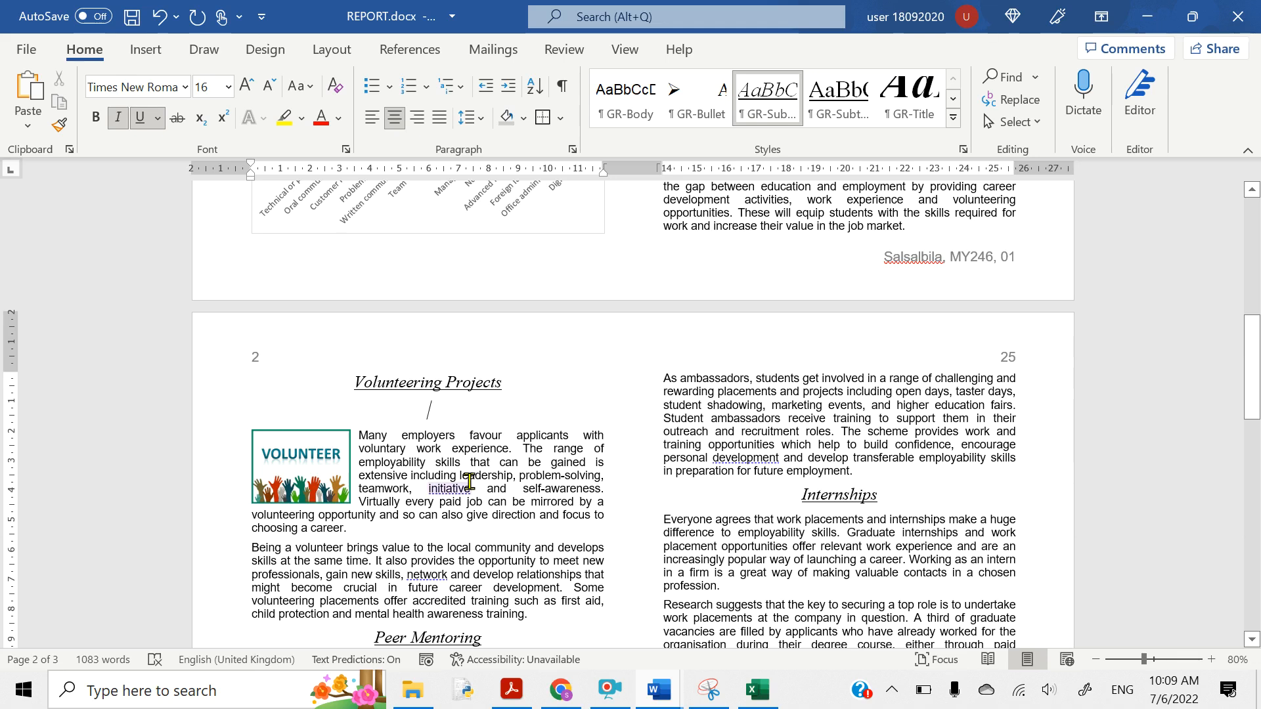
pyautogui.press('BackSpace')
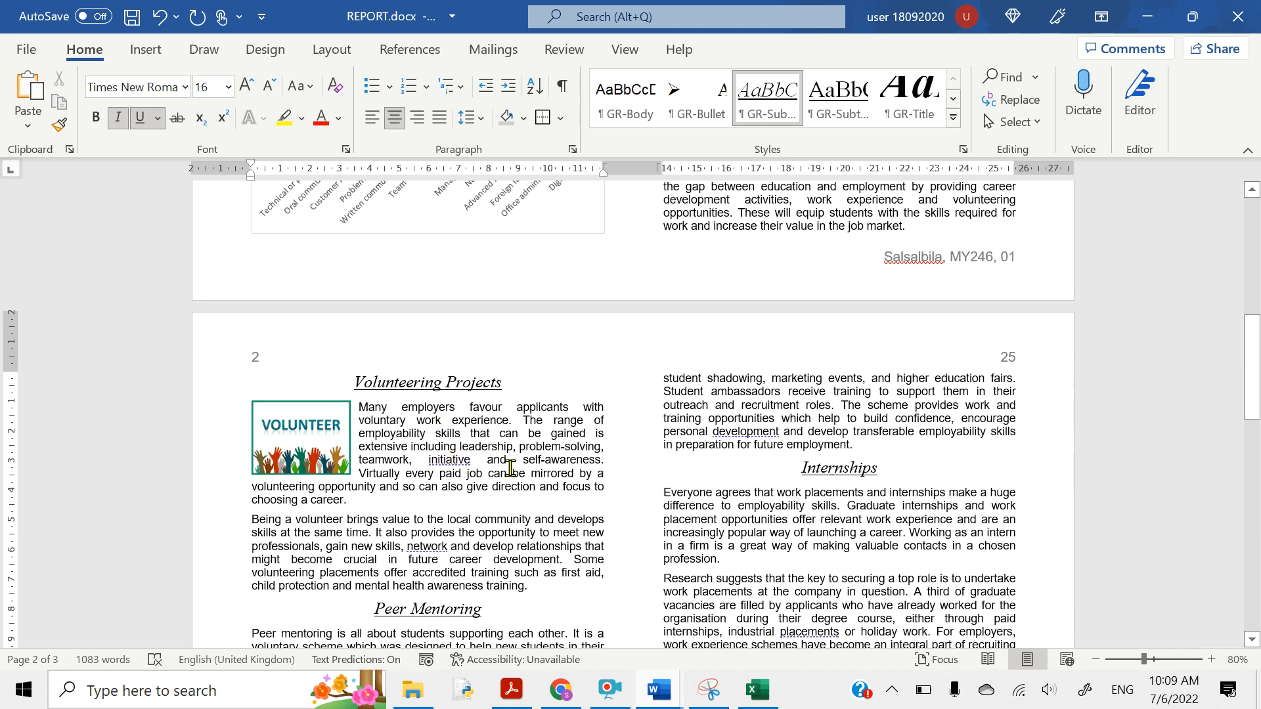
# - Scroll through all three pages to check the report's layout
pyautogui.scroll(-2, 510, 469)
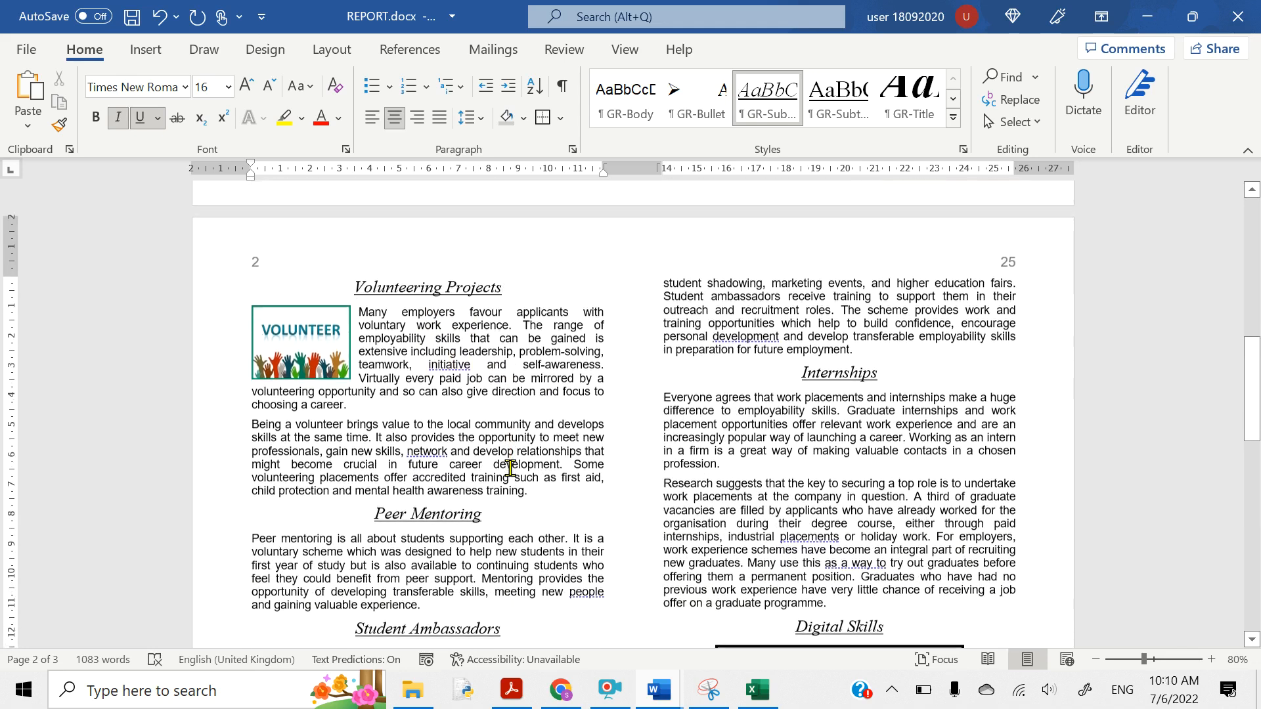
pyautogui.scroll(-4, 510, 469)
pyautogui.scroll(-3, 510, 469)
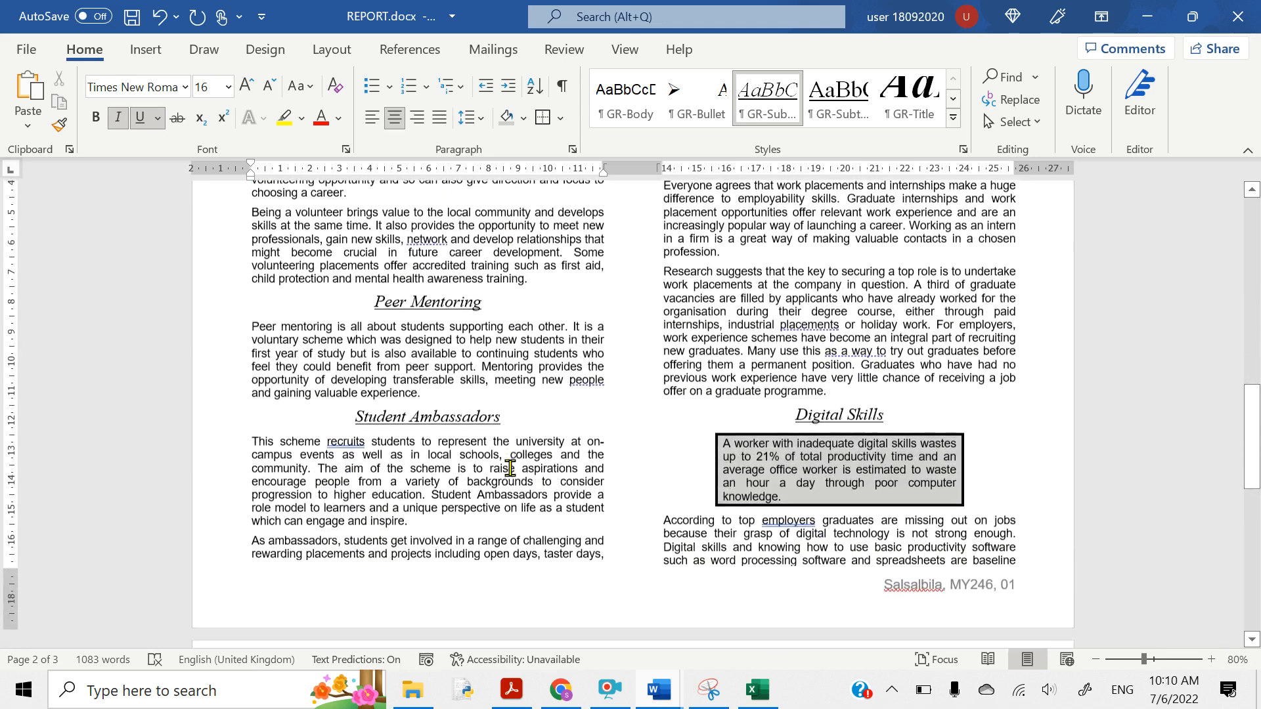
pyautogui.scroll(-4, 510, 474)
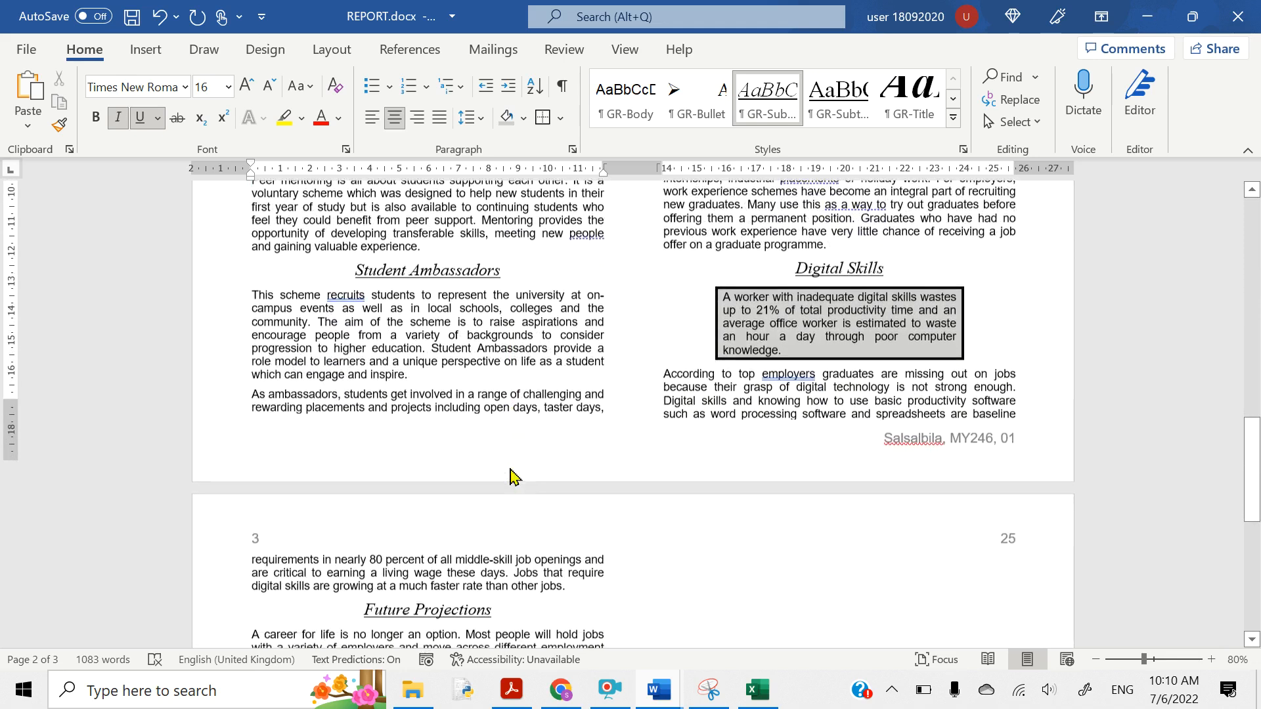
pyautogui.scroll(-3, 509, 469)
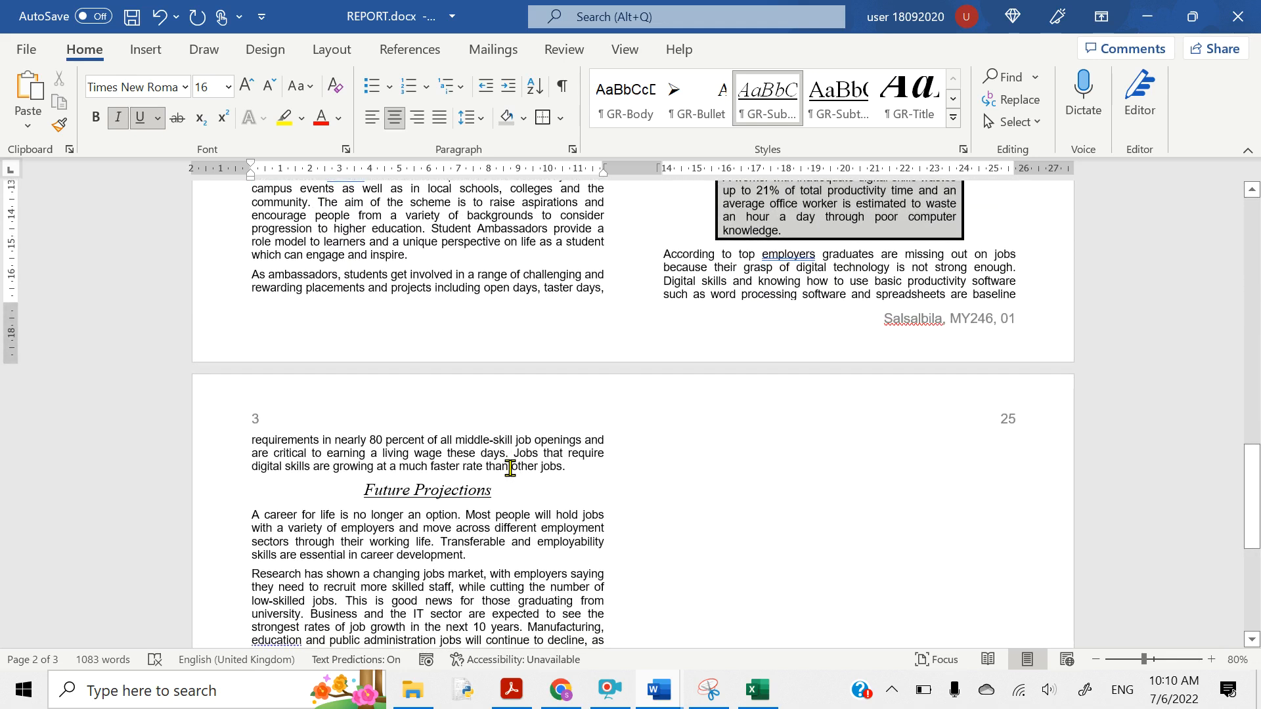
pyautogui.scroll(-2, 510, 469)
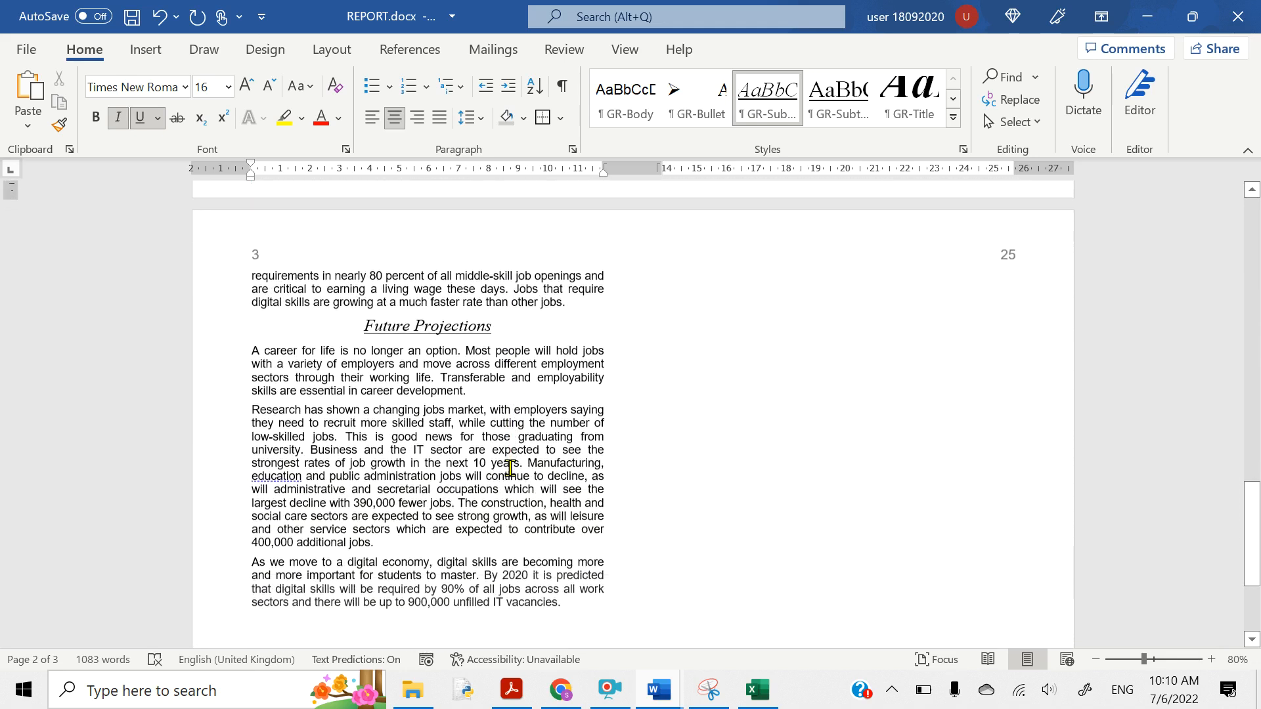
pyautogui.scroll(4, 510, 469)
pyautogui.scroll(7, 510, 468)
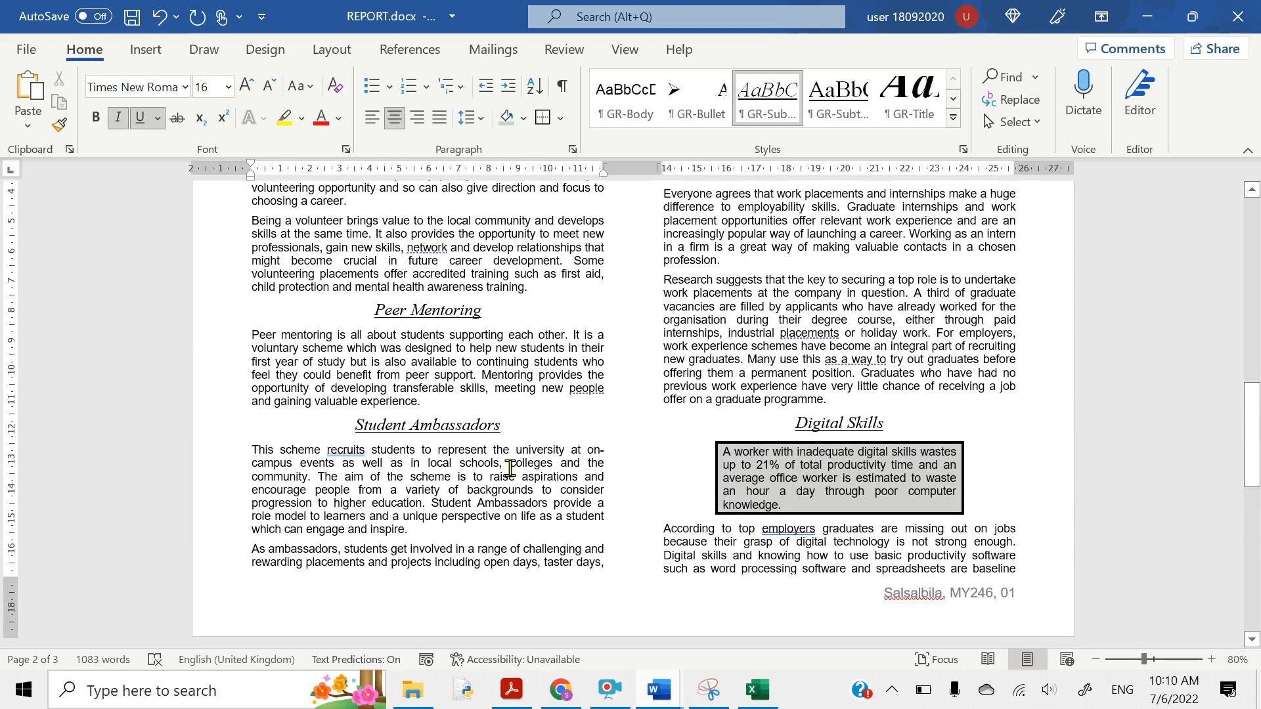
pyautogui.scroll(2, 510, 469)
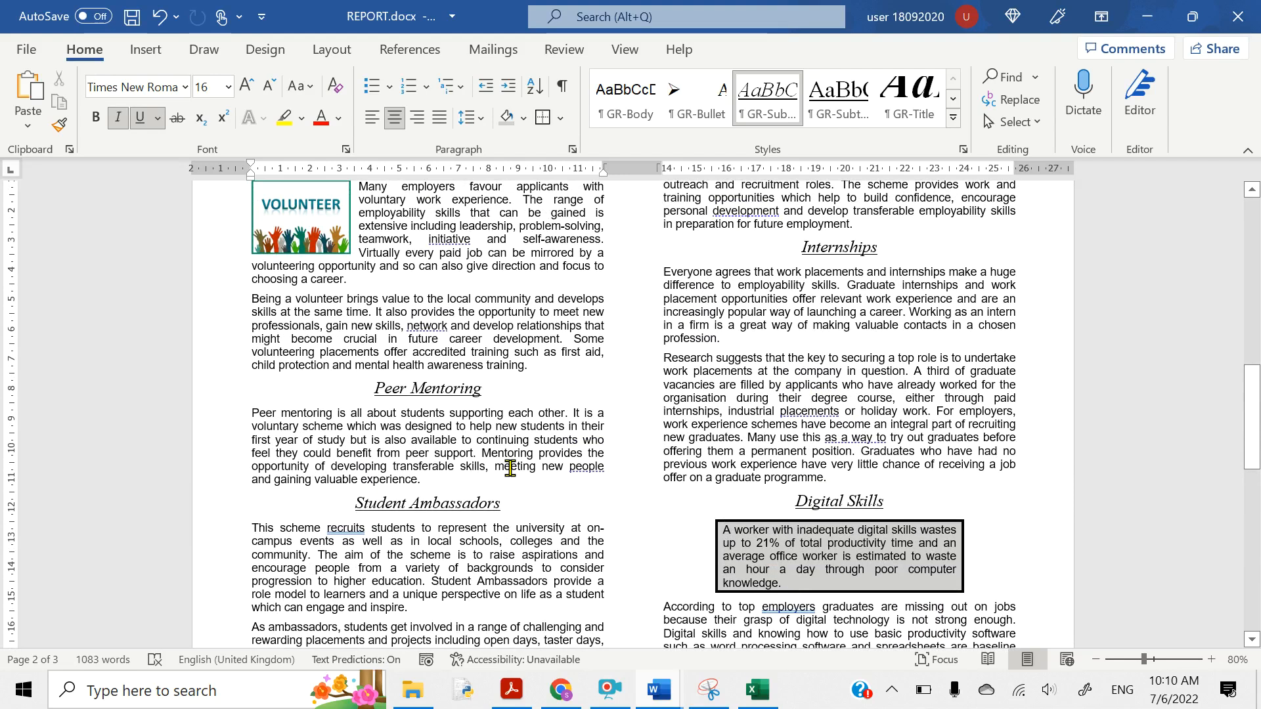
pyautogui.scroll(2, 510, 467)
pyautogui.scroll(-2, 509, 468)
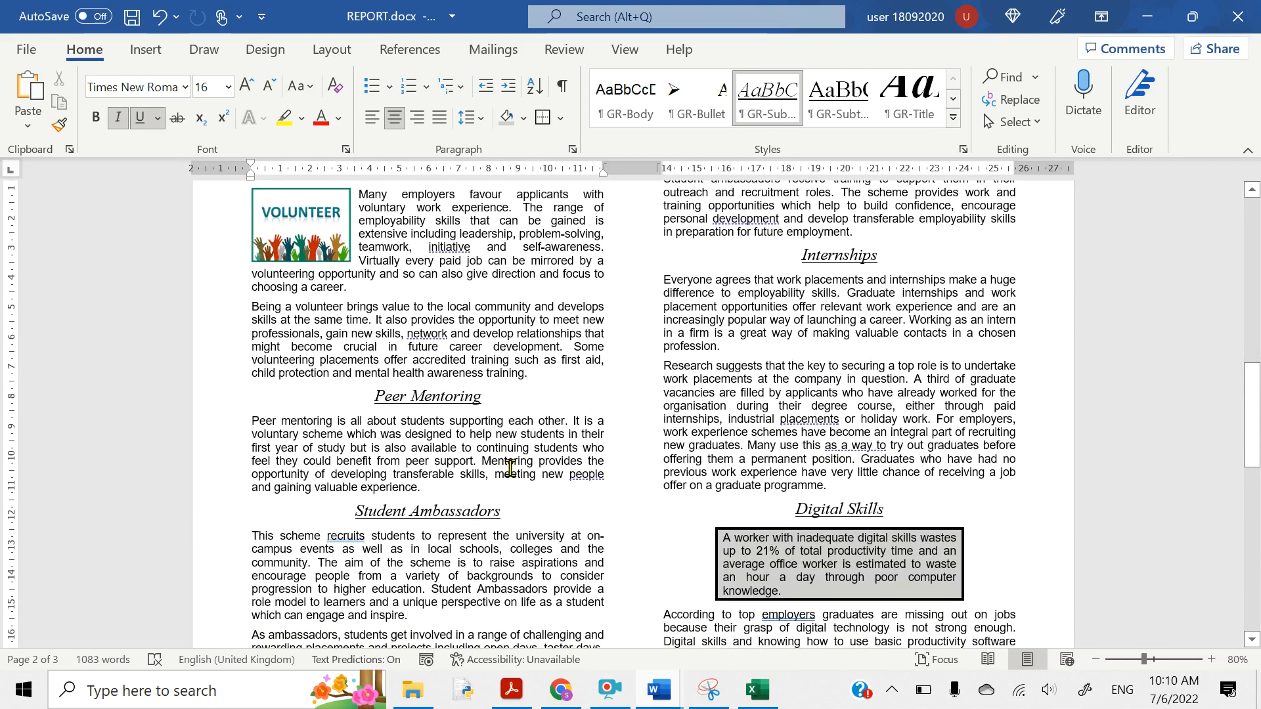
pyautogui.scroll(5, 510, 469)
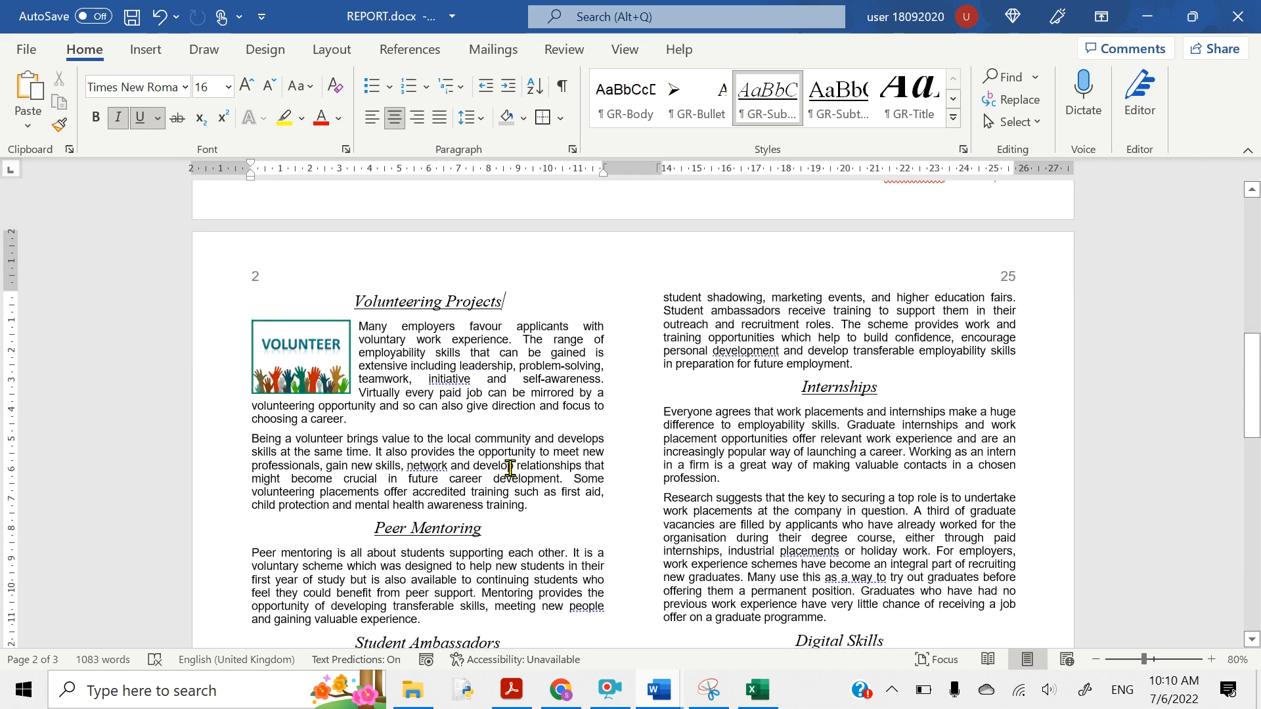
pyautogui.scroll(12, 510, 467)
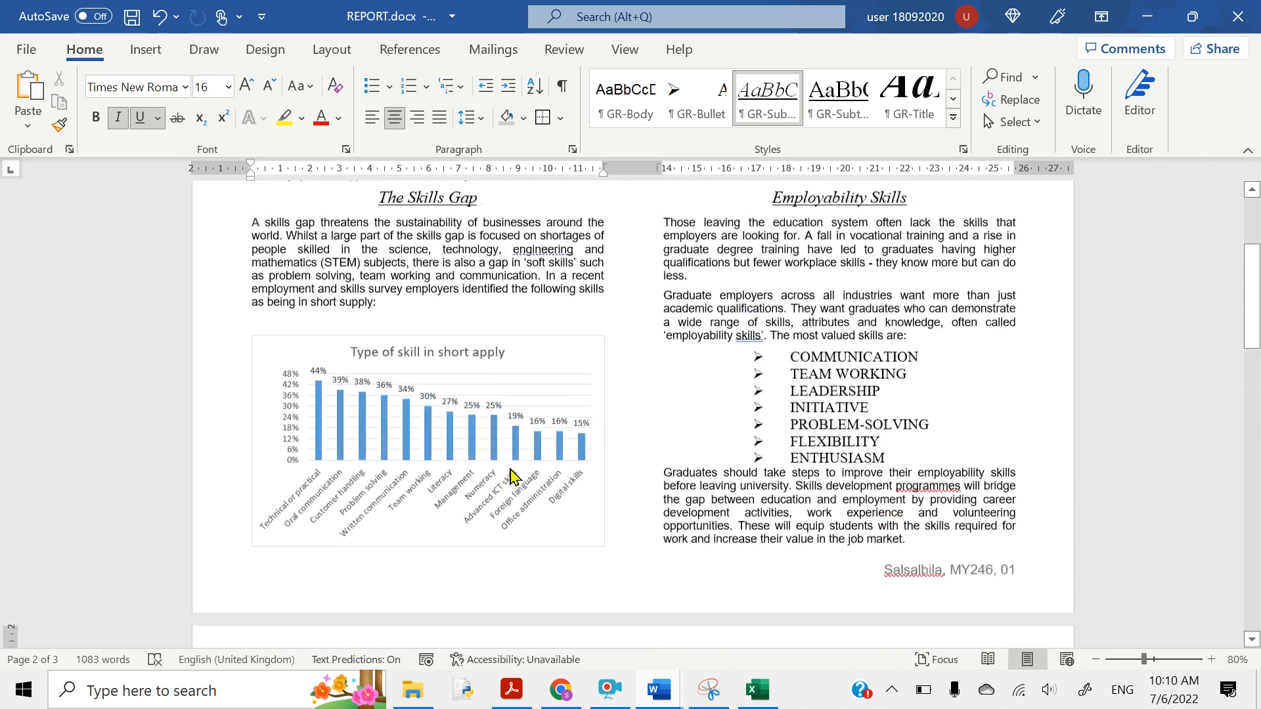
pyautogui.scroll(2, 509, 468)
pyautogui.scroll(-6, 510, 468)
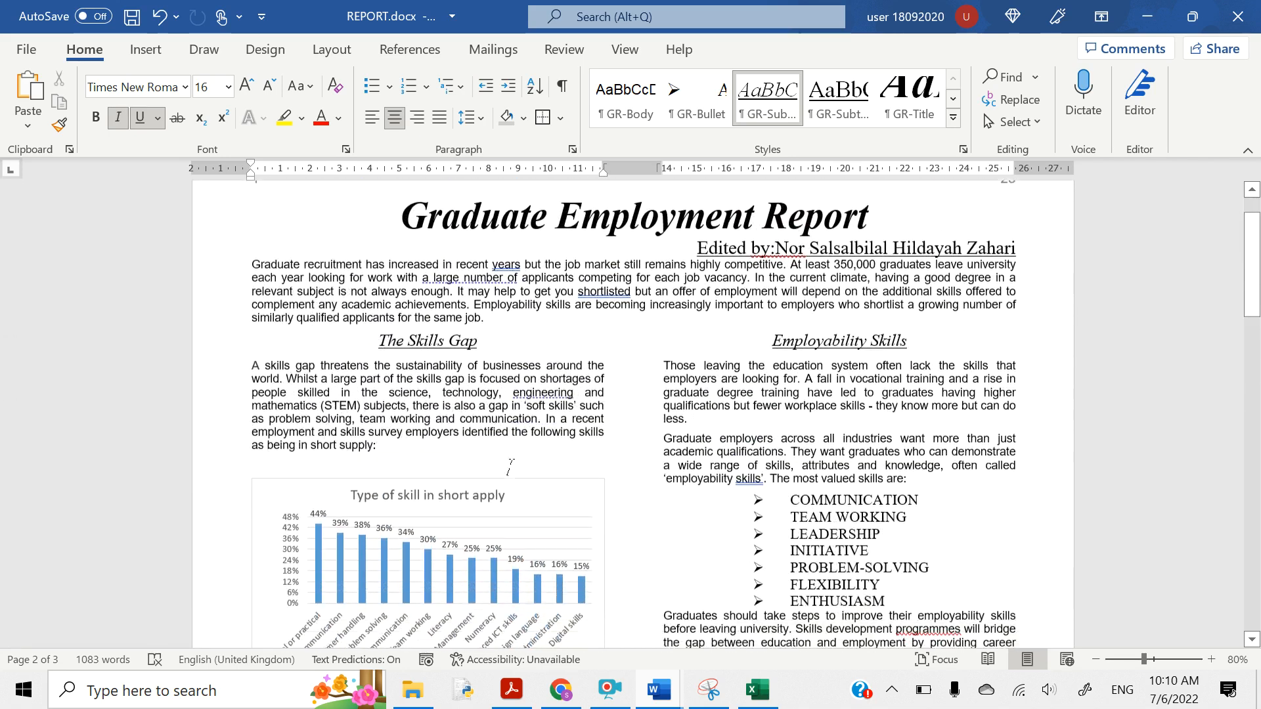
pyautogui.scroll(-15, 513, 476)
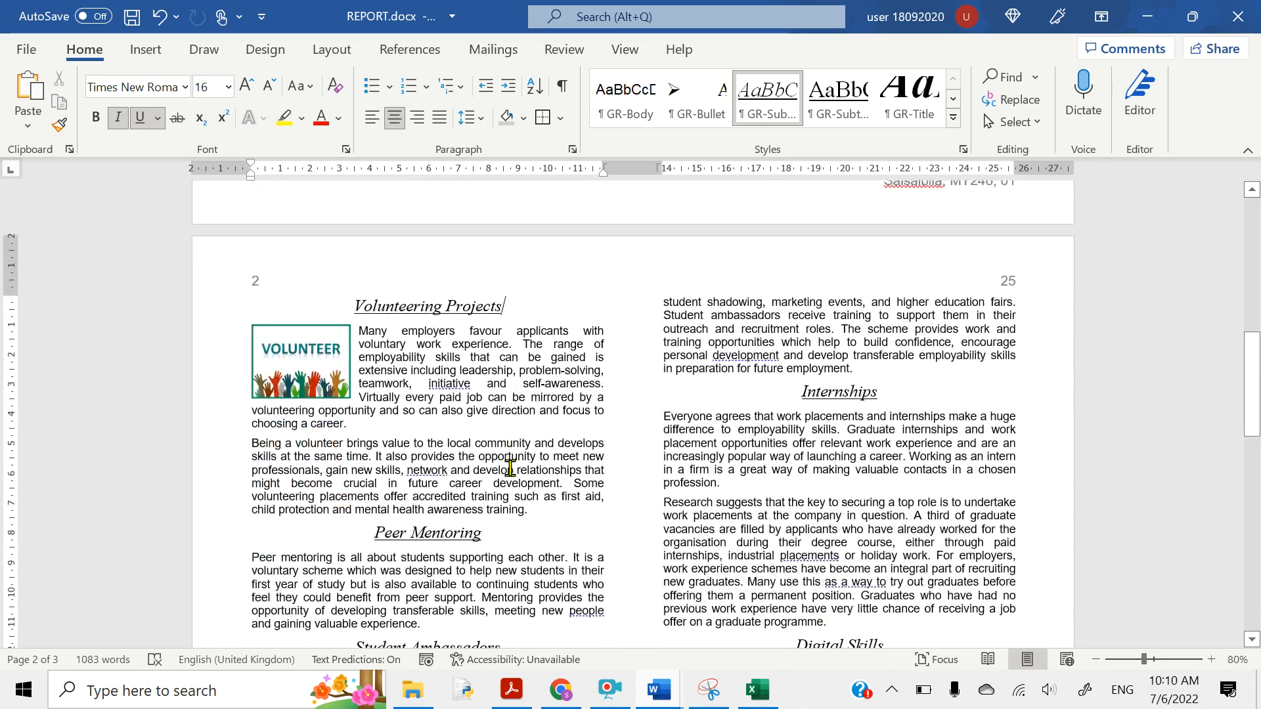
pyautogui.scroll(-5, 510, 467)
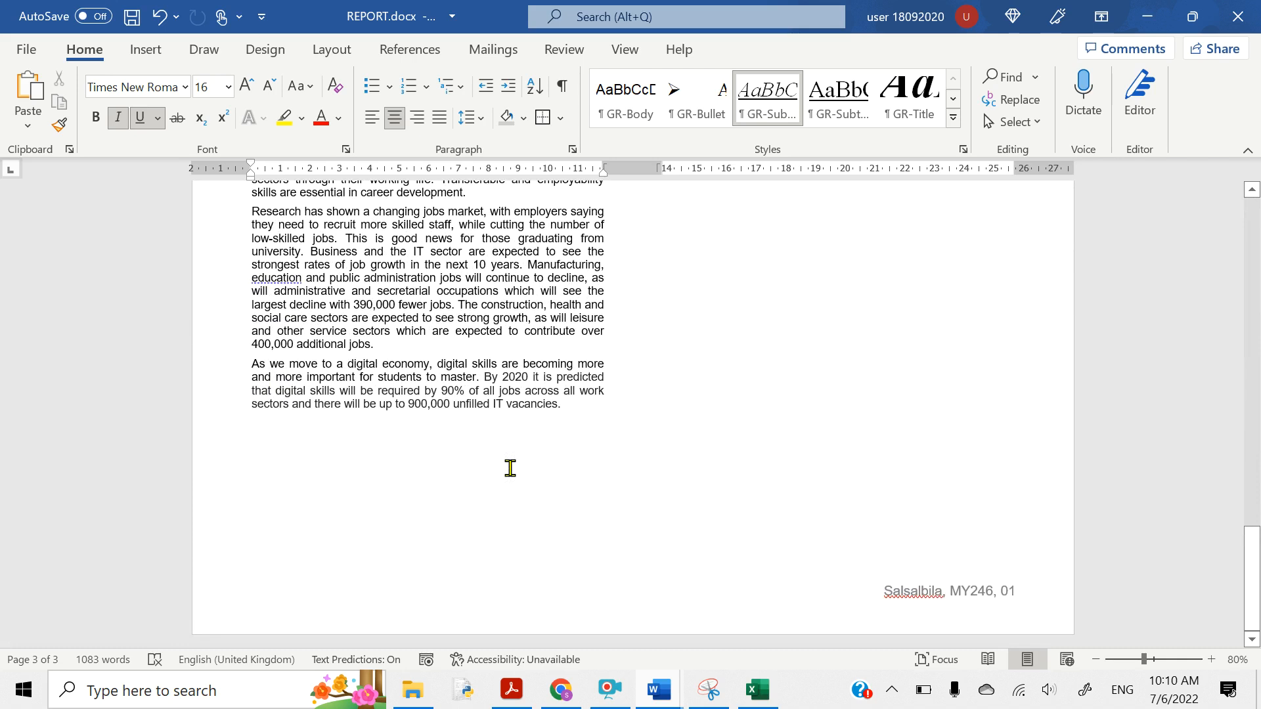
# - Yellow-highlight the question 20 lines on house style, consistent spacing, and saving with the same file name
pyautogui.click(512, 690)
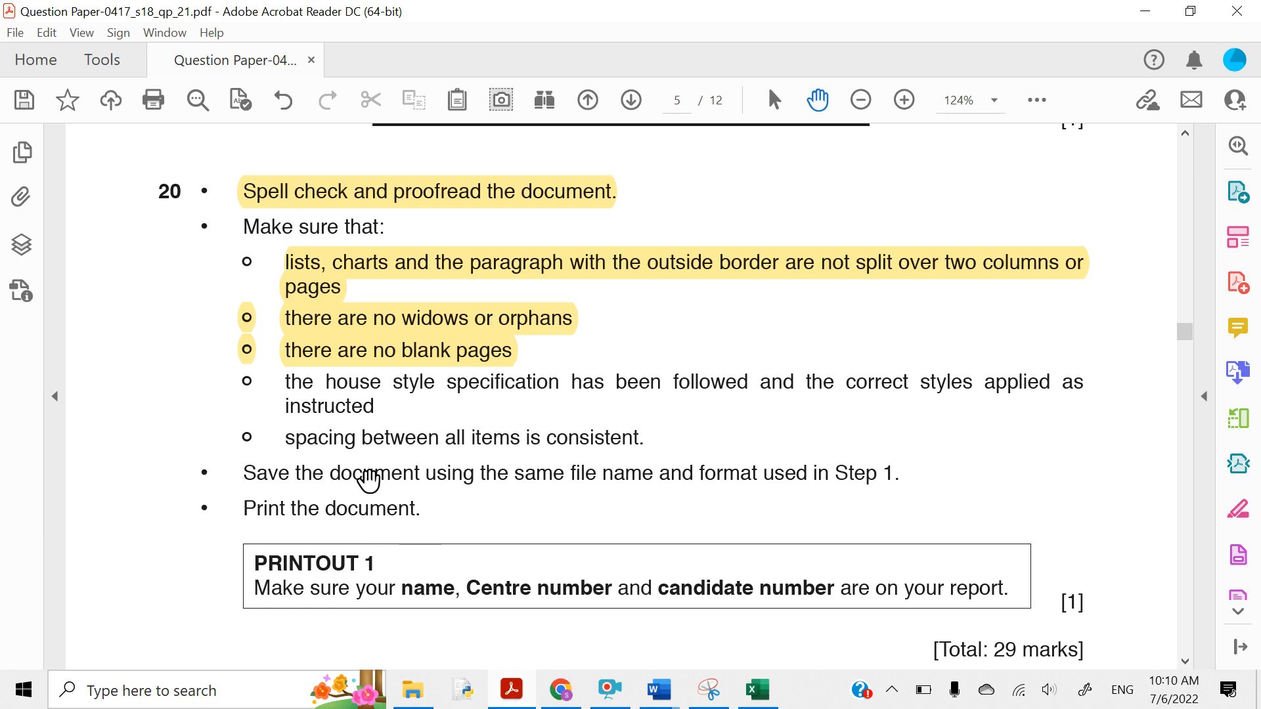
pyautogui.scroll(-1, 370, 479)
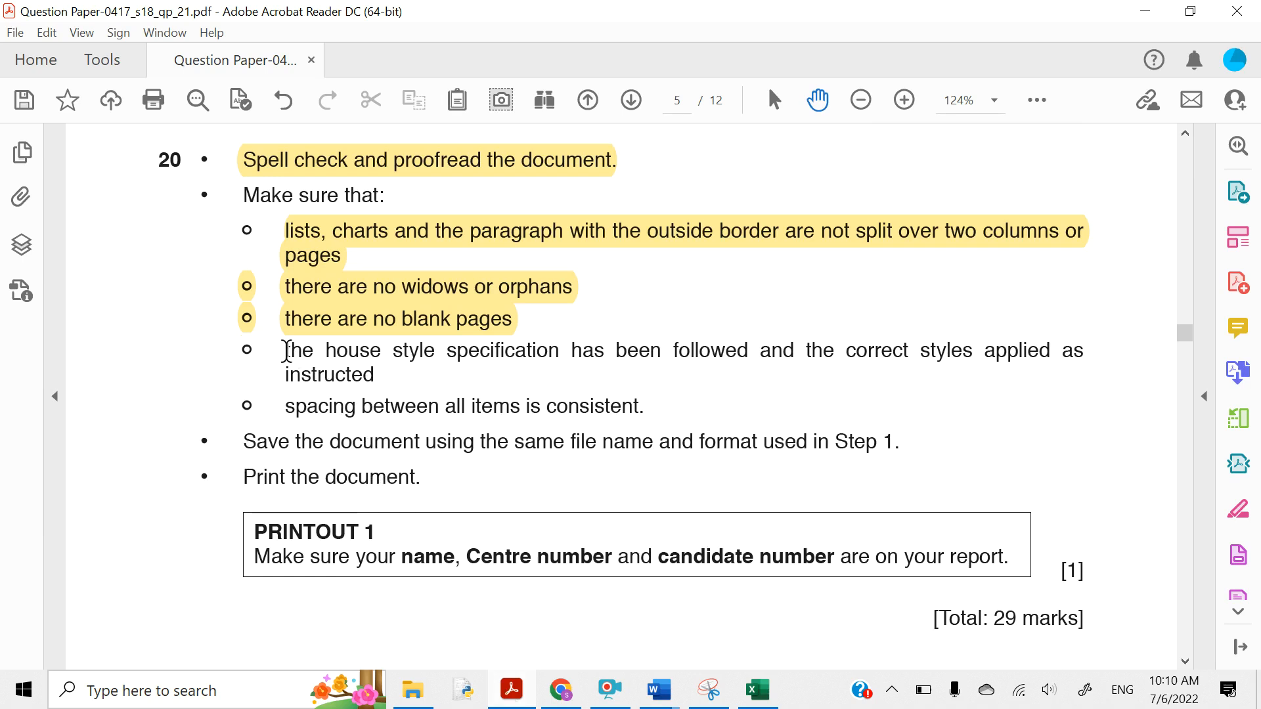
pyautogui.moveTo(287, 352); pyautogui.dragTo(376, 375)
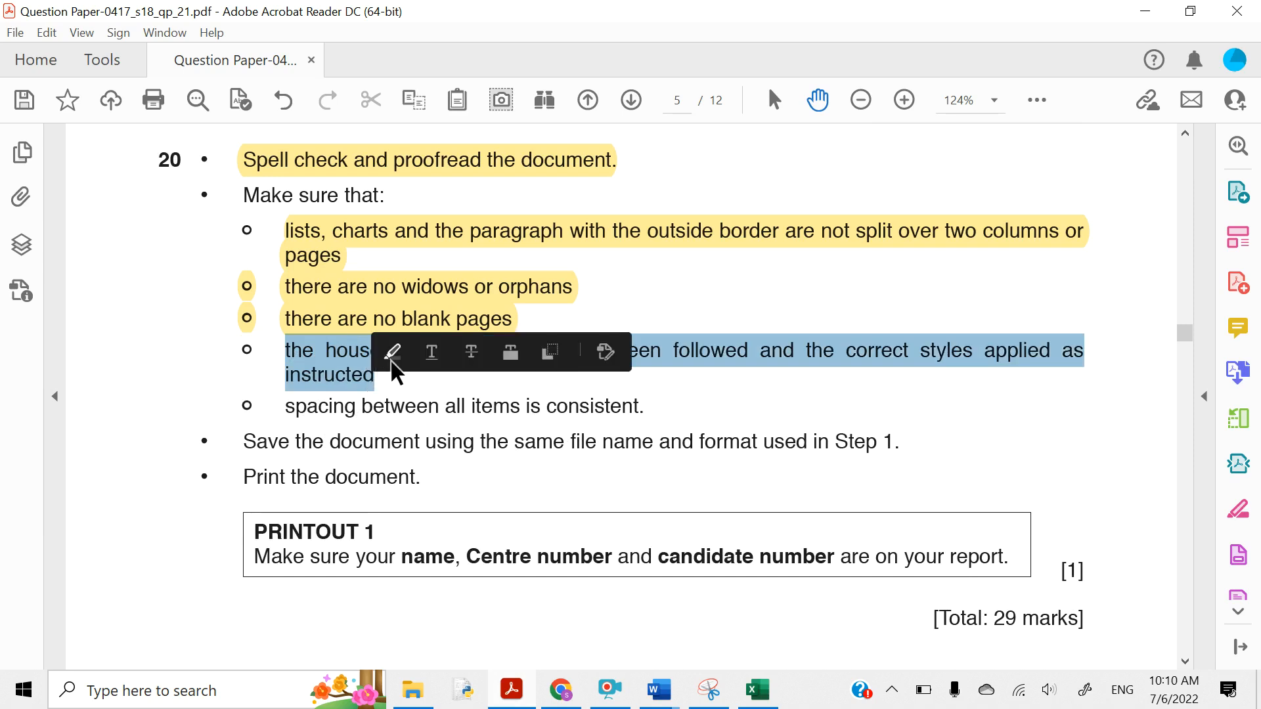
pyautogui.click(392, 358)
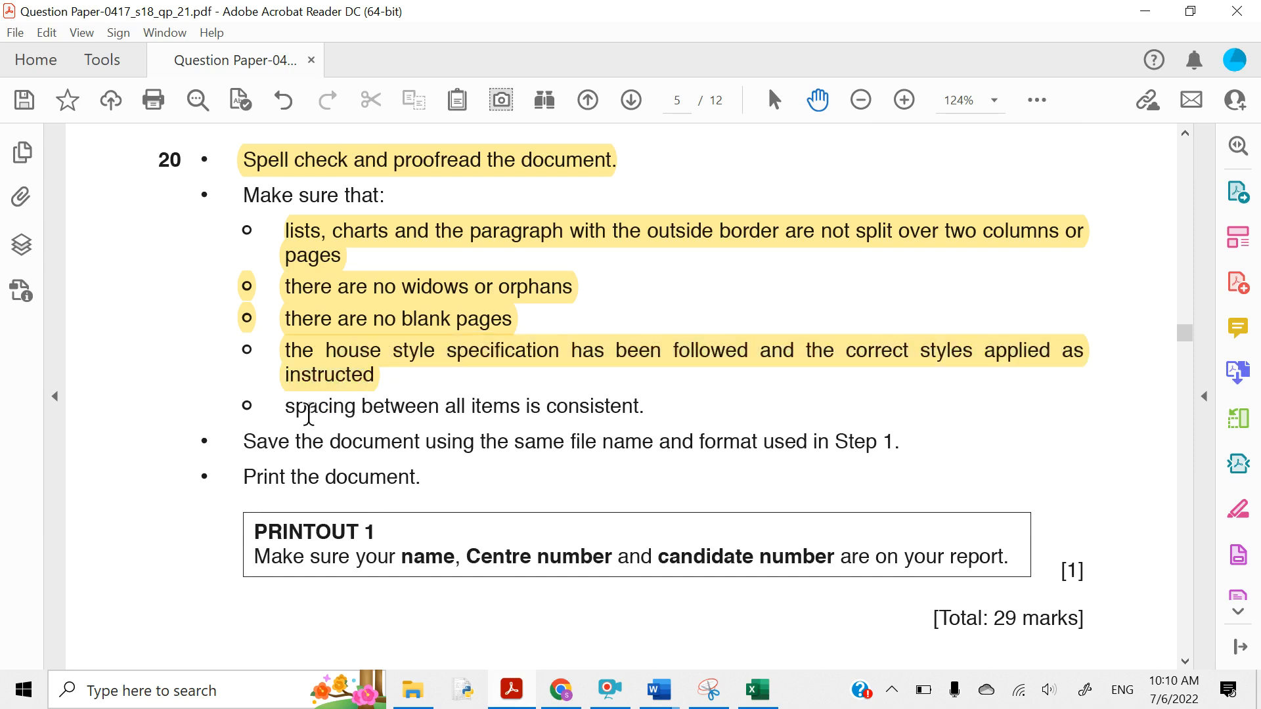
pyautogui.moveTo(287, 409); pyautogui.dragTo(637, 408)
pyautogui.click(643, 369)
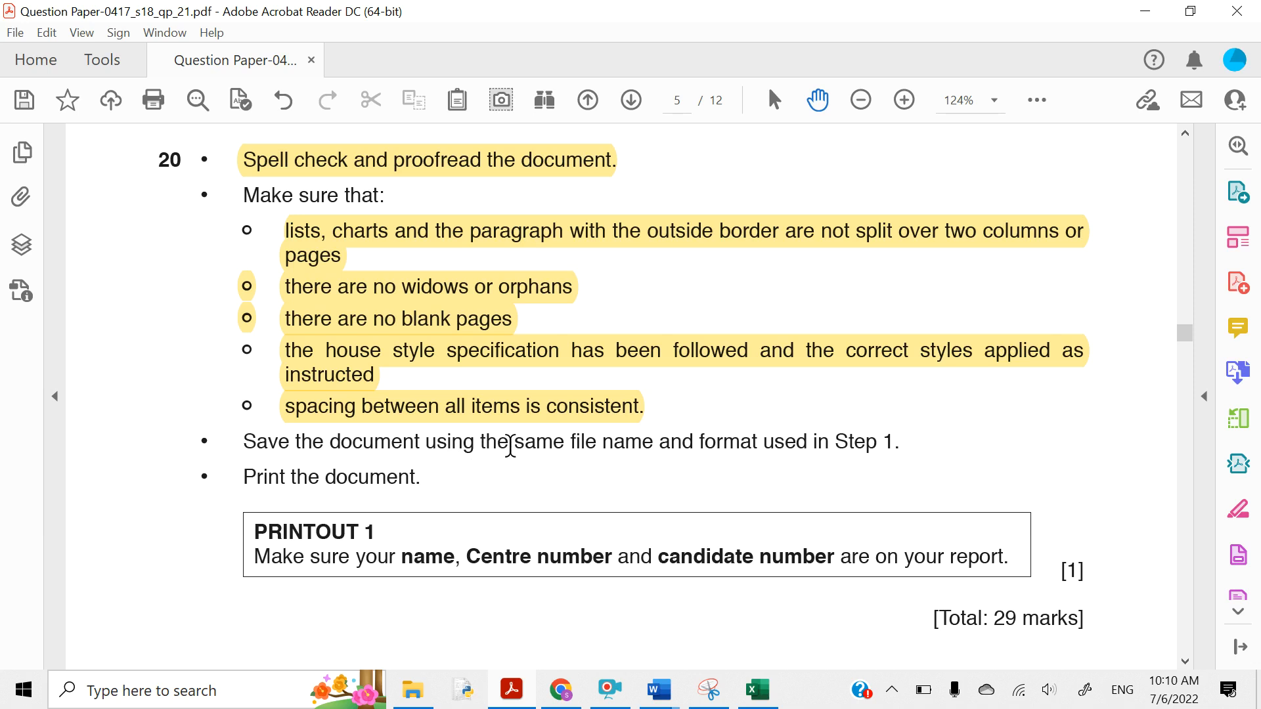
pyautogui.moveTo(511, 447); pyautogui.dragTo(895, 460)
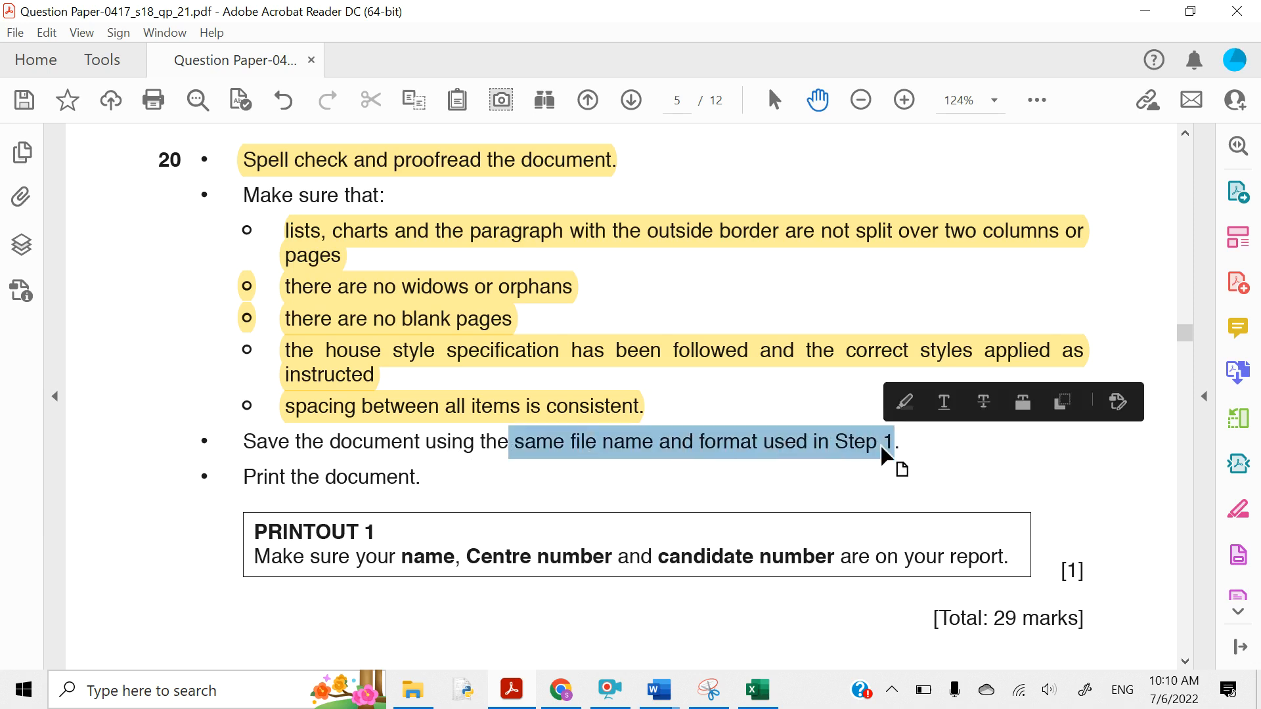
pyautogui.click(905, 411)
# - Save REPORT.docx from the Quick Access Toolbar, then switch back to the question paper
pyautogui.moveTo(659, 690)
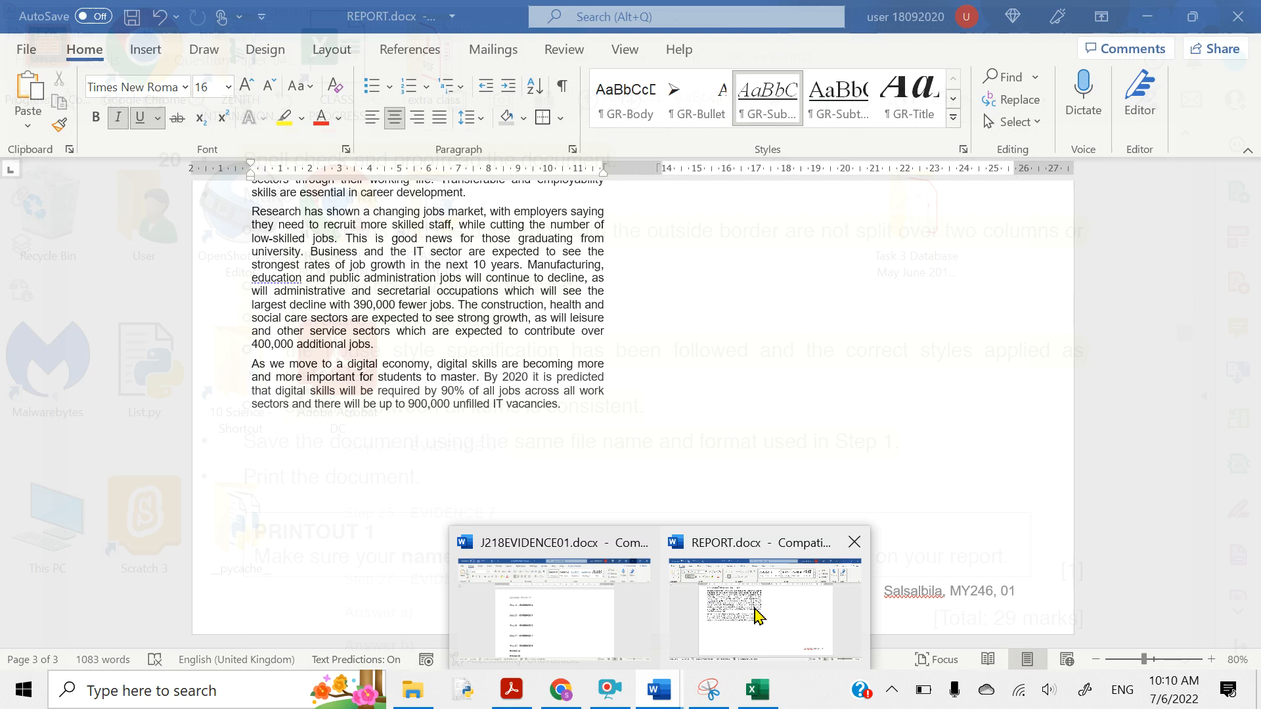
pyautogui.click(758, 614)
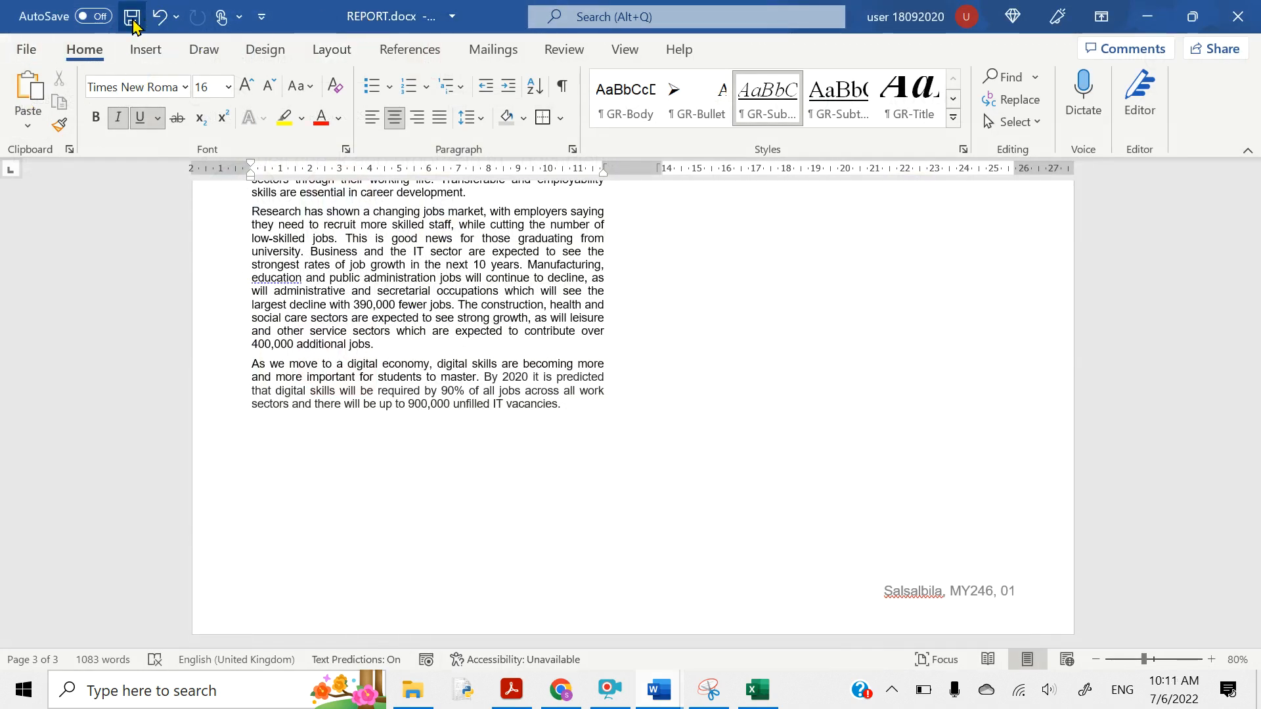
pyautogui.click(132, 18)
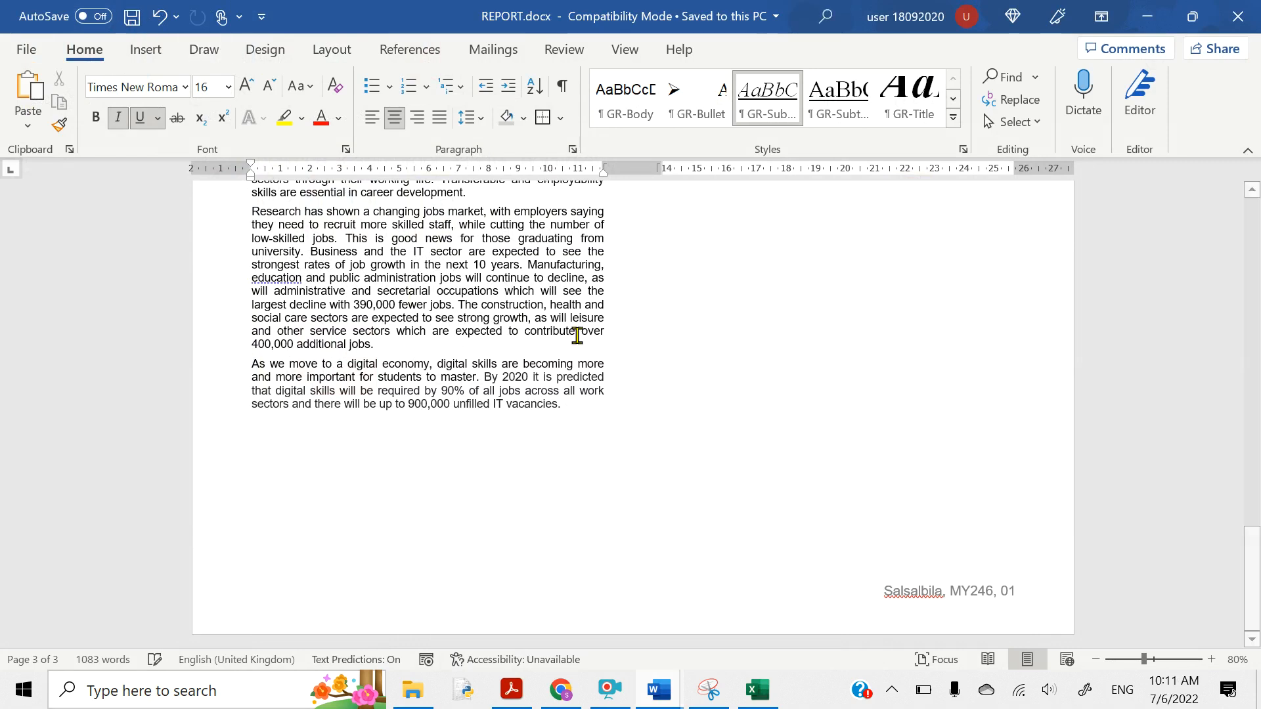
pyautogui.hotkey('alt', 'Tab')
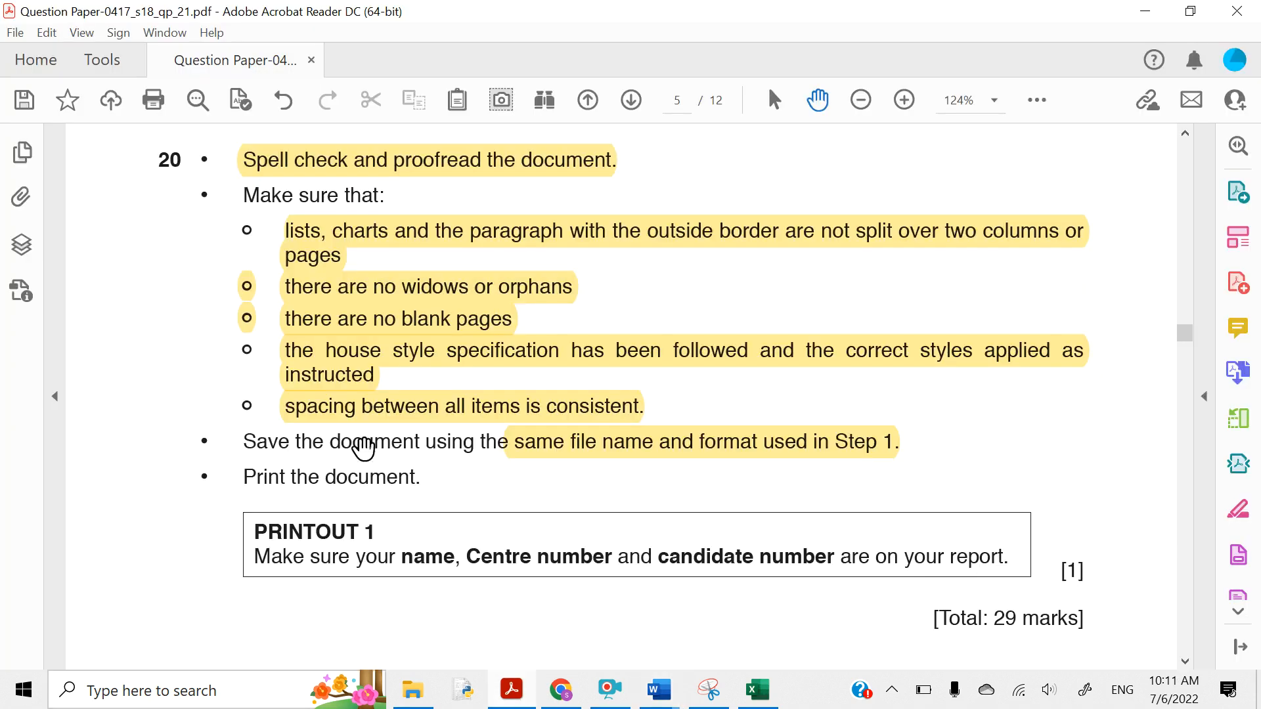
# - Highlight 'Print the document.', 'PRINTOUT 1' and the name, Centre and candidate number reminder
pyautogui.scroll(-1, 318, 460)
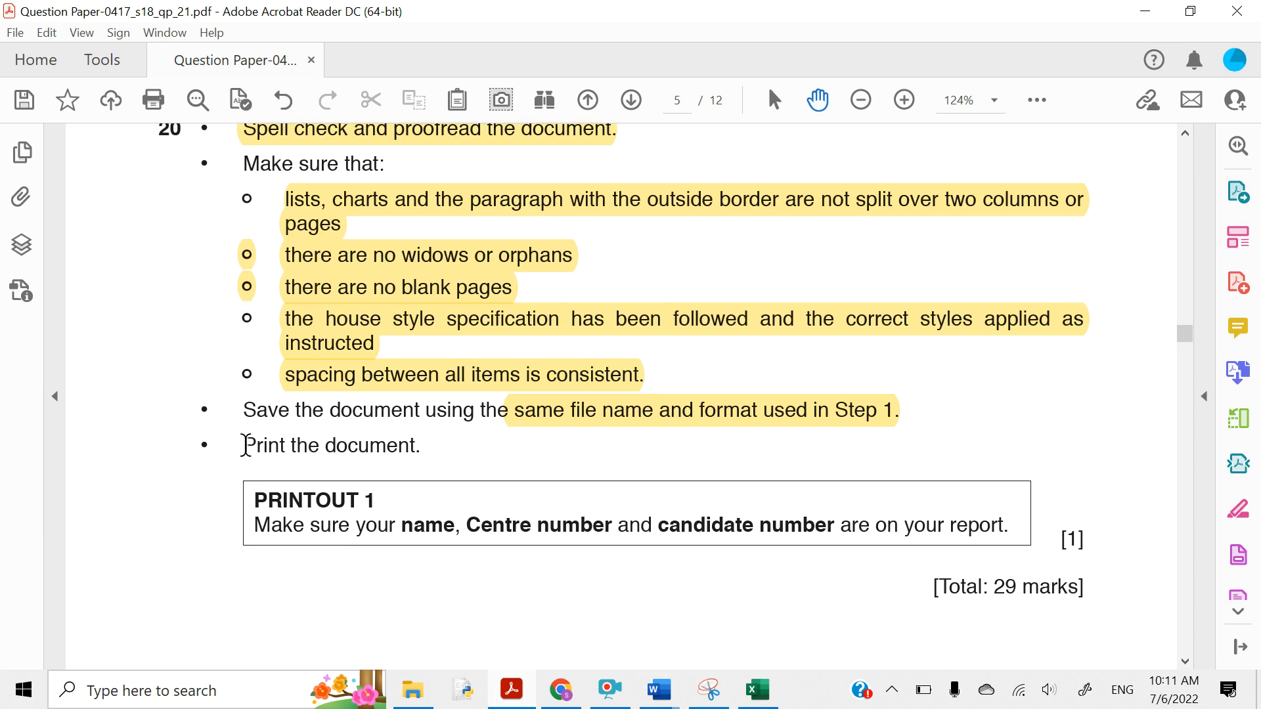
pyautogui.moveTo(245, 445); pyautogui.dragTo(416, 452)
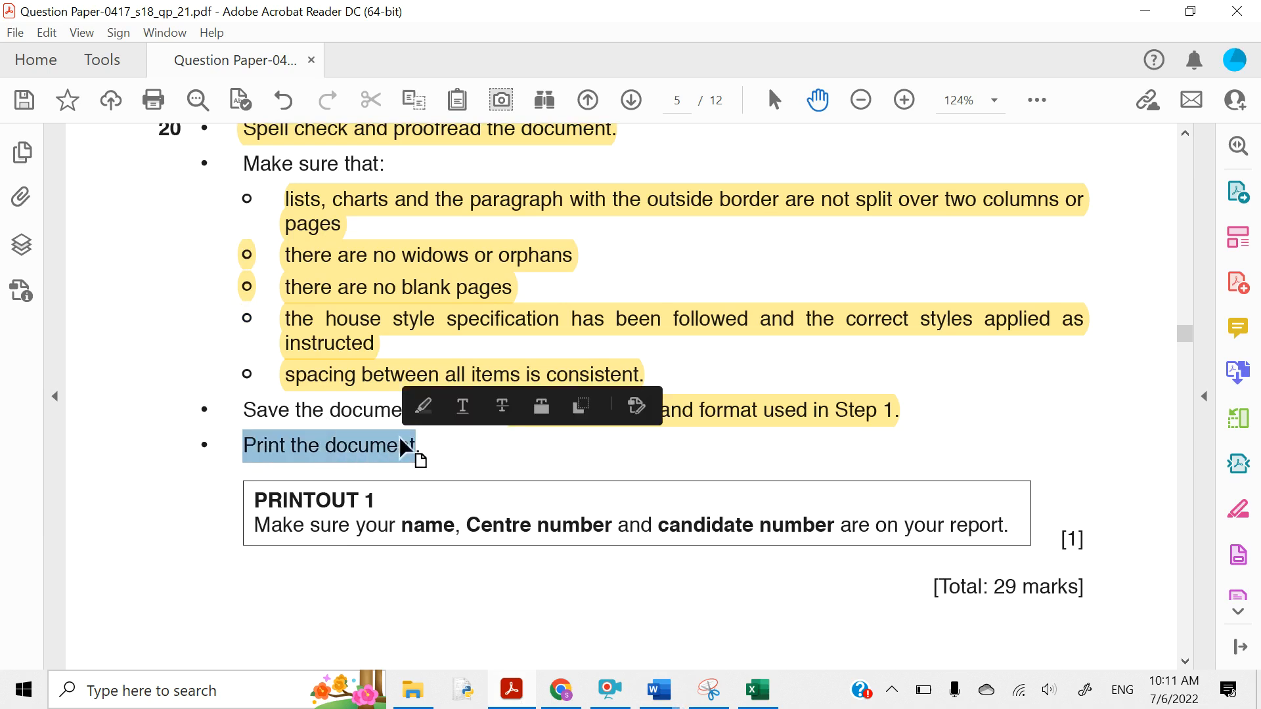
pyautogui.click(423, 413)
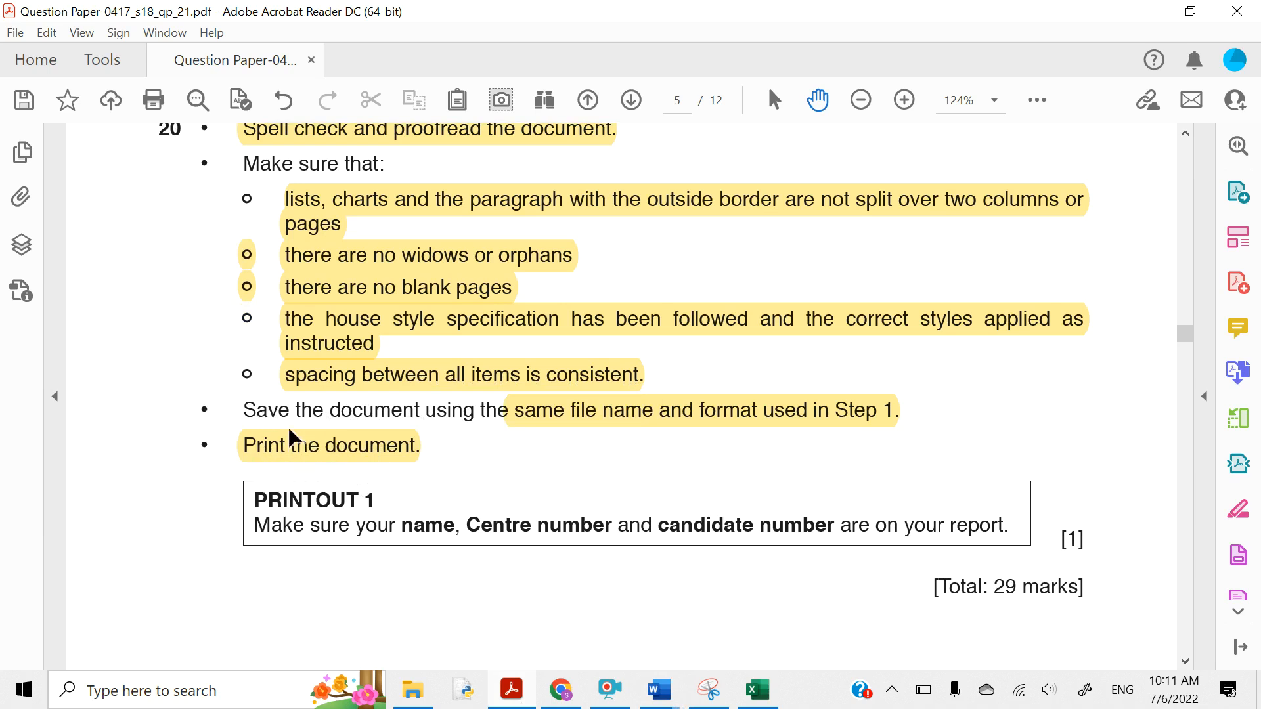
pyautogui.scroll(-2, 282, 463)
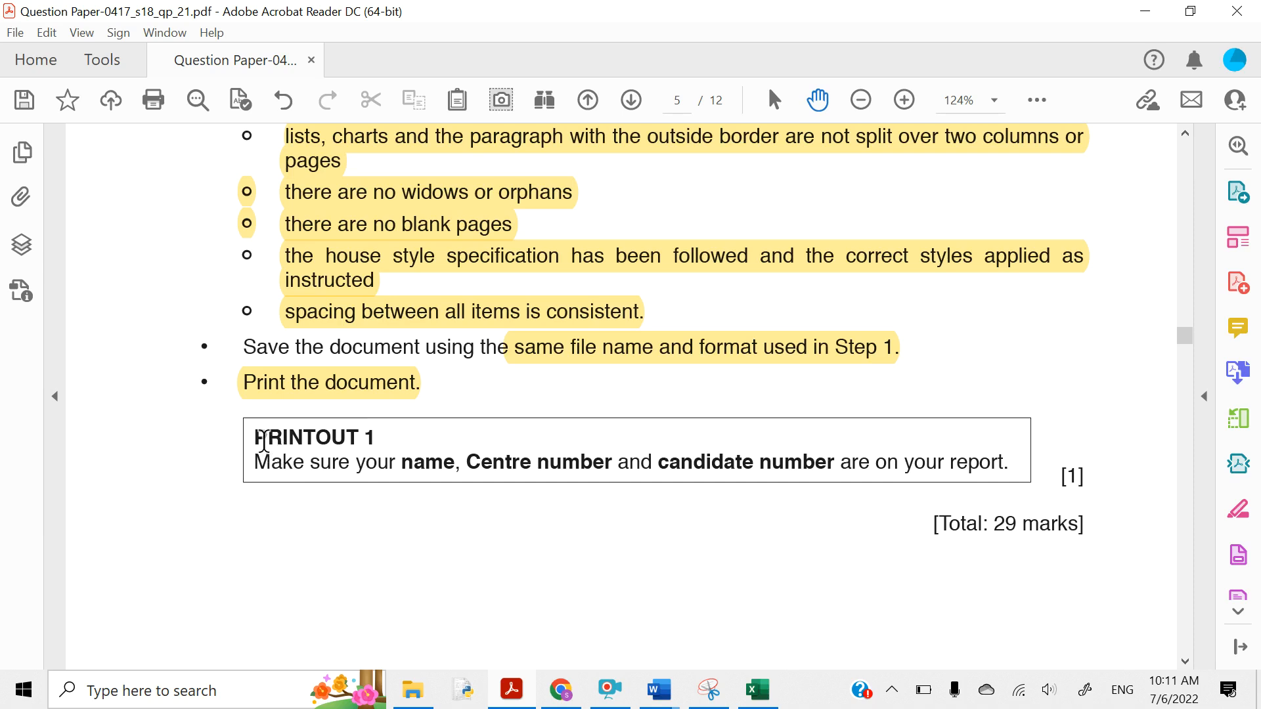
pyautogui.moveTo(252, 433); pyautogui.dragTo(377, 437)
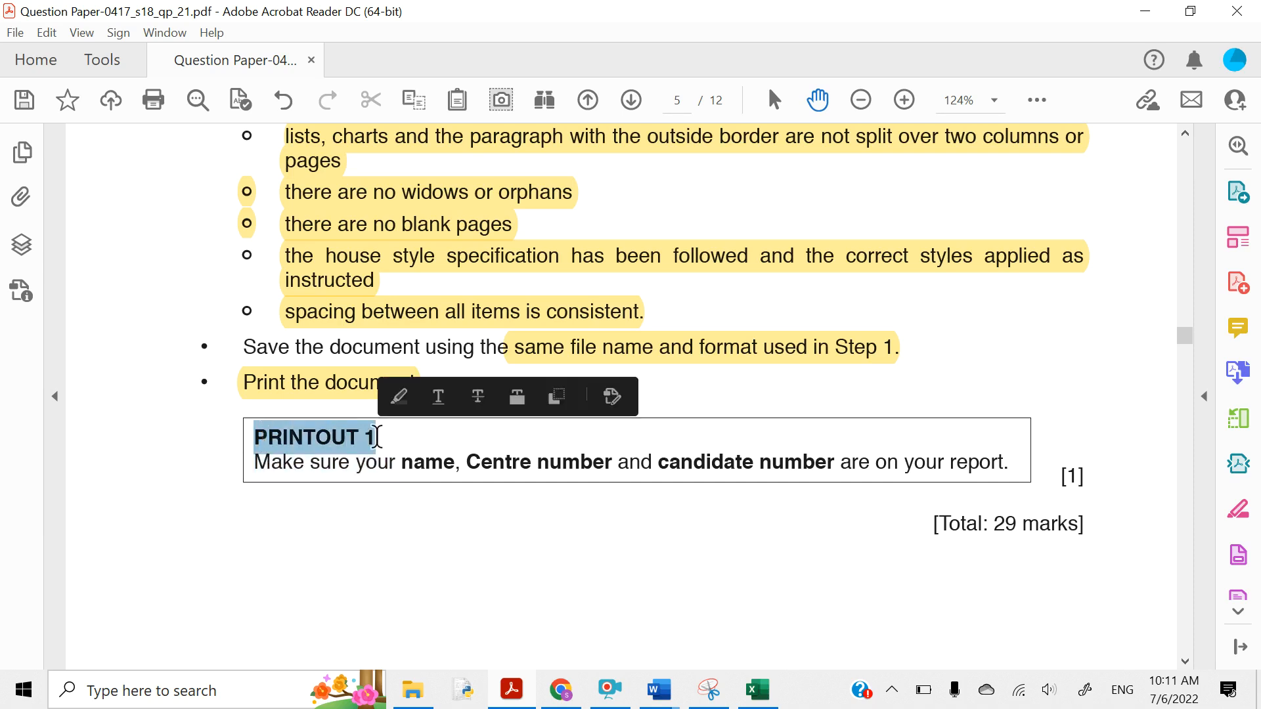
pyautogui.click(399, 397)
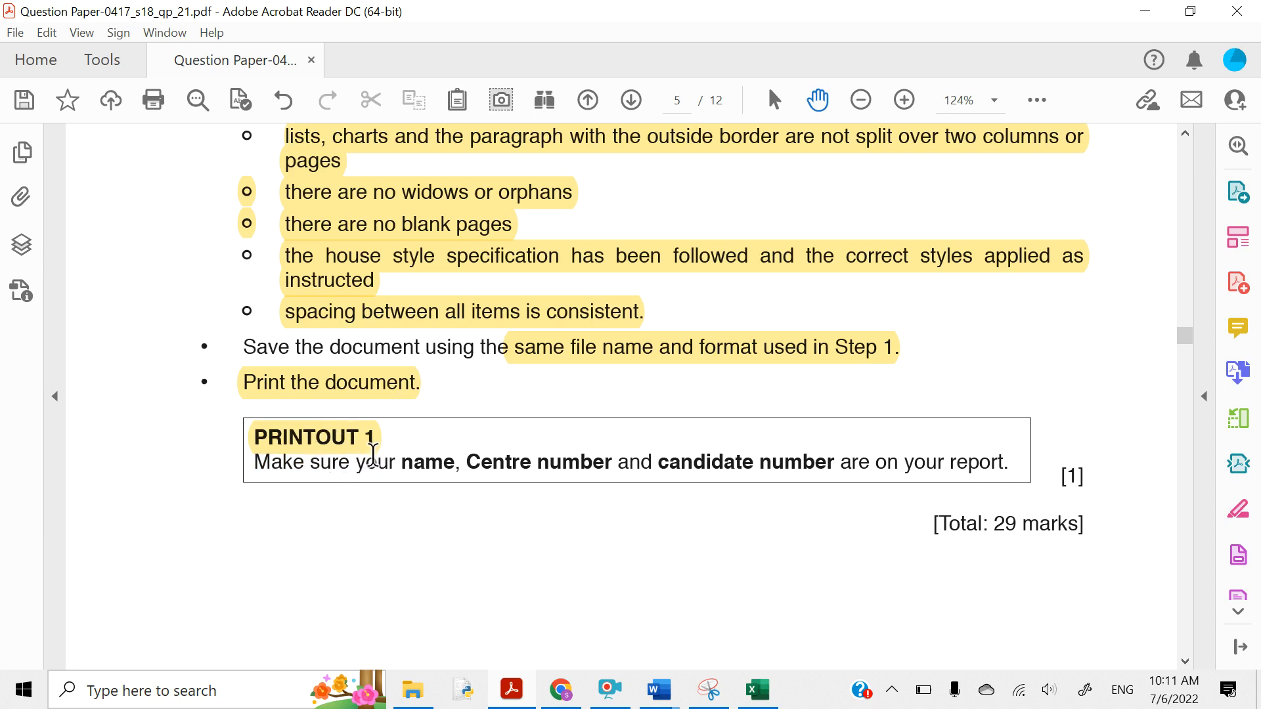
pyautogui.moveTo(362, 462); pyautogui.dragTo(836, 460)
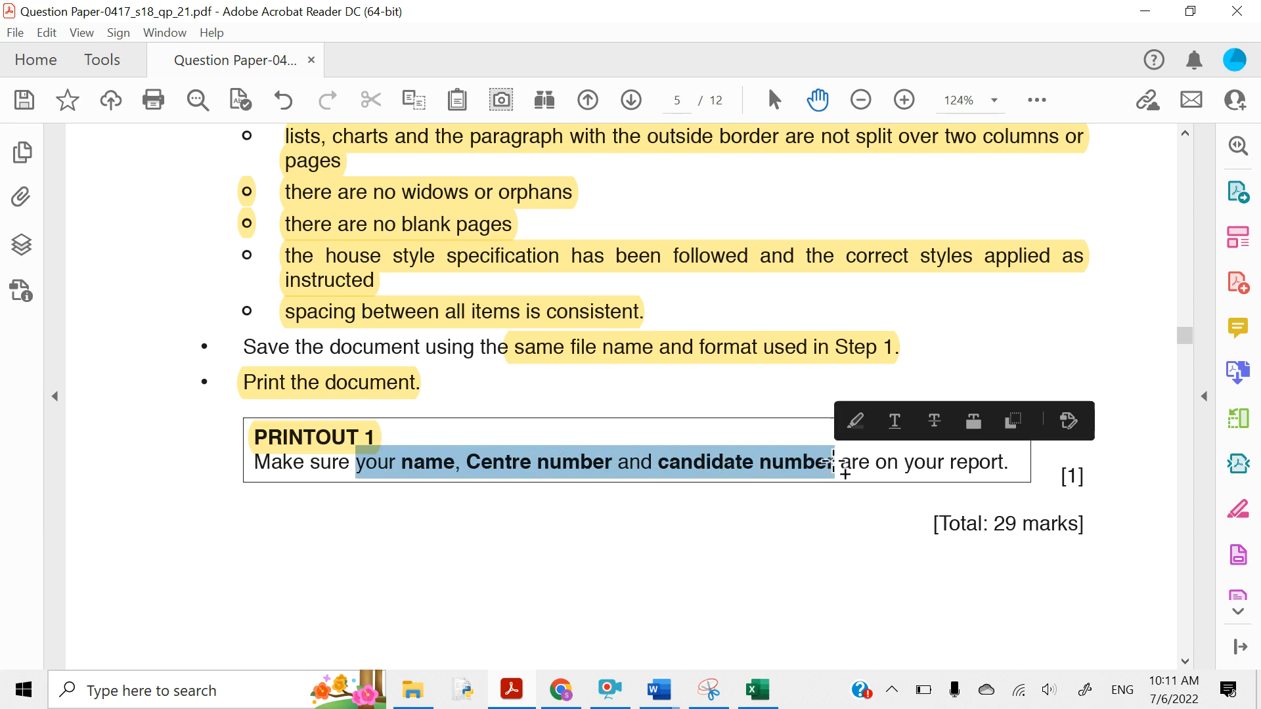
pyautogui.click(857, 433)
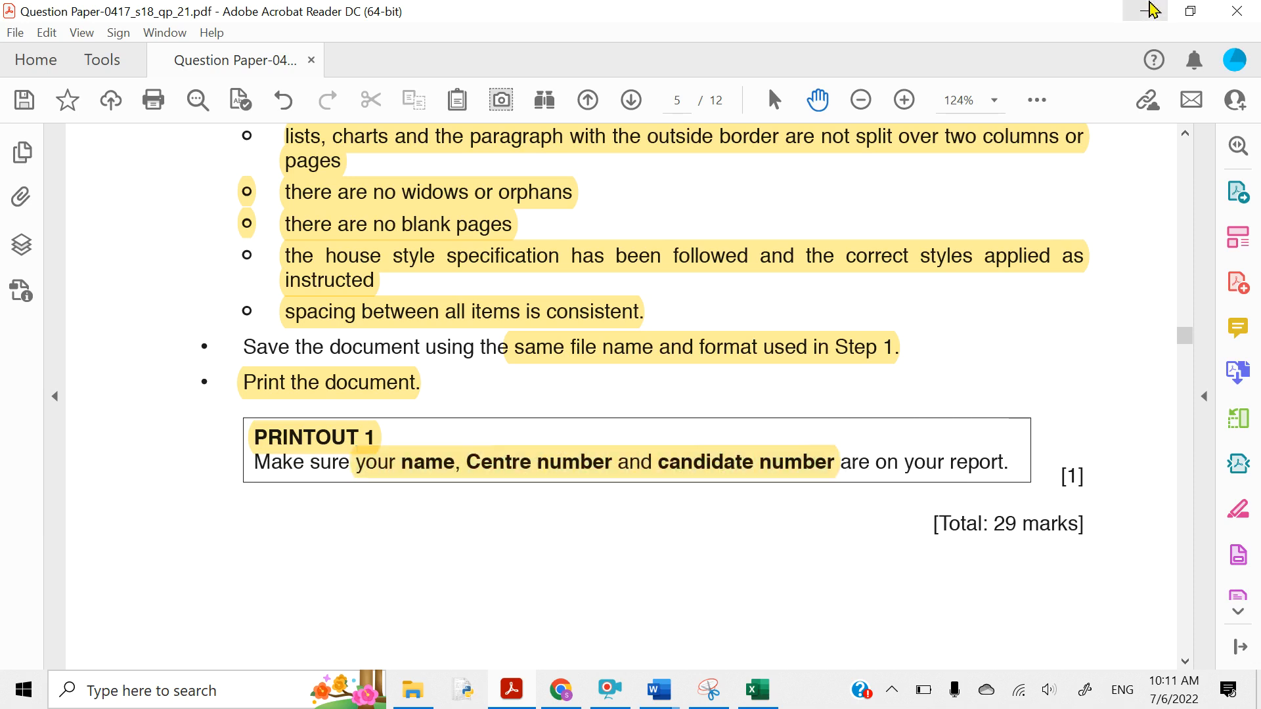
# - Print REPORT.docx to the Microsoft Print to PDF printer
pyautogui.click(1151, 10)
pyautogui.scroll(10, 441, 309)
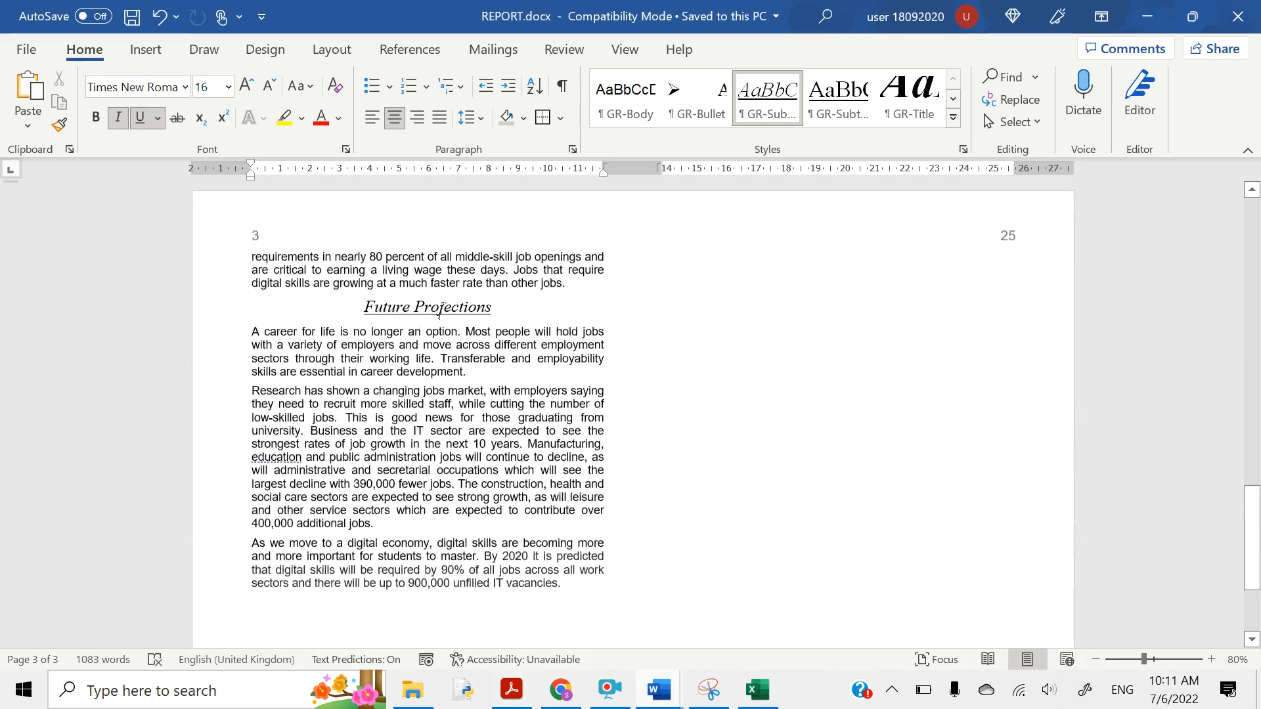
pyautogui.scroll(15, 441, 310)
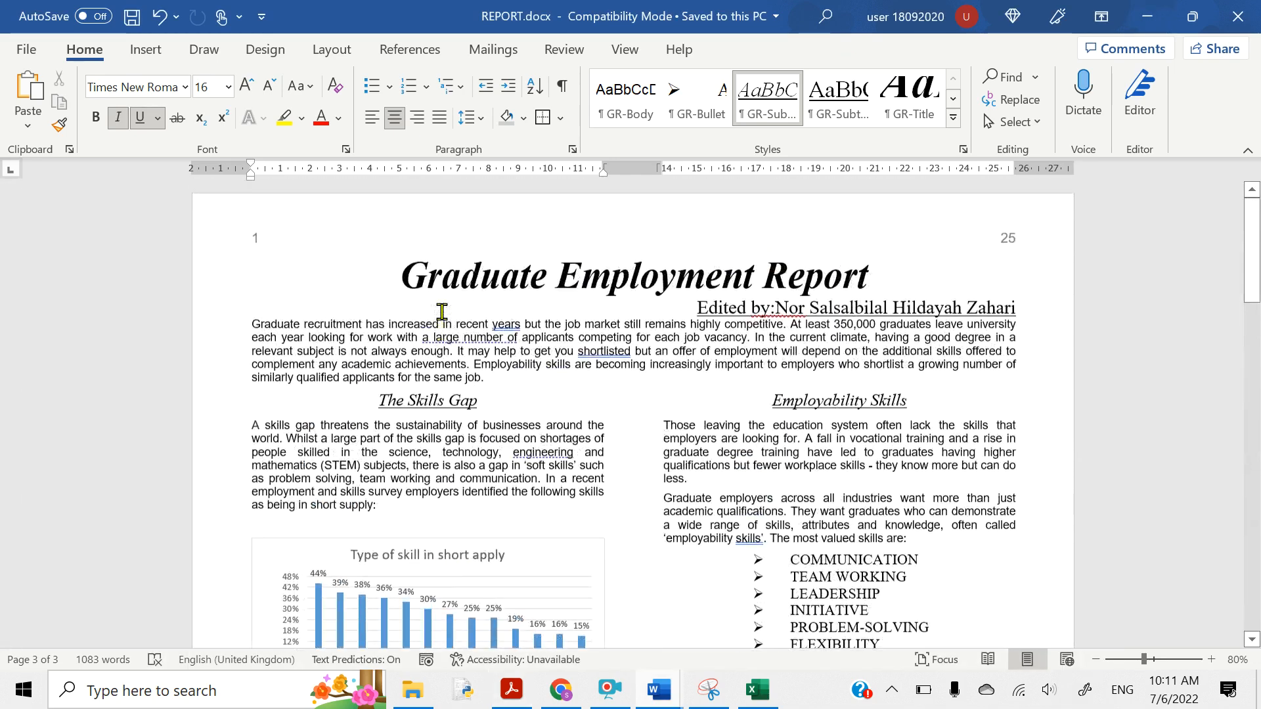
pyautogui.scroll(-20, 442, 309)
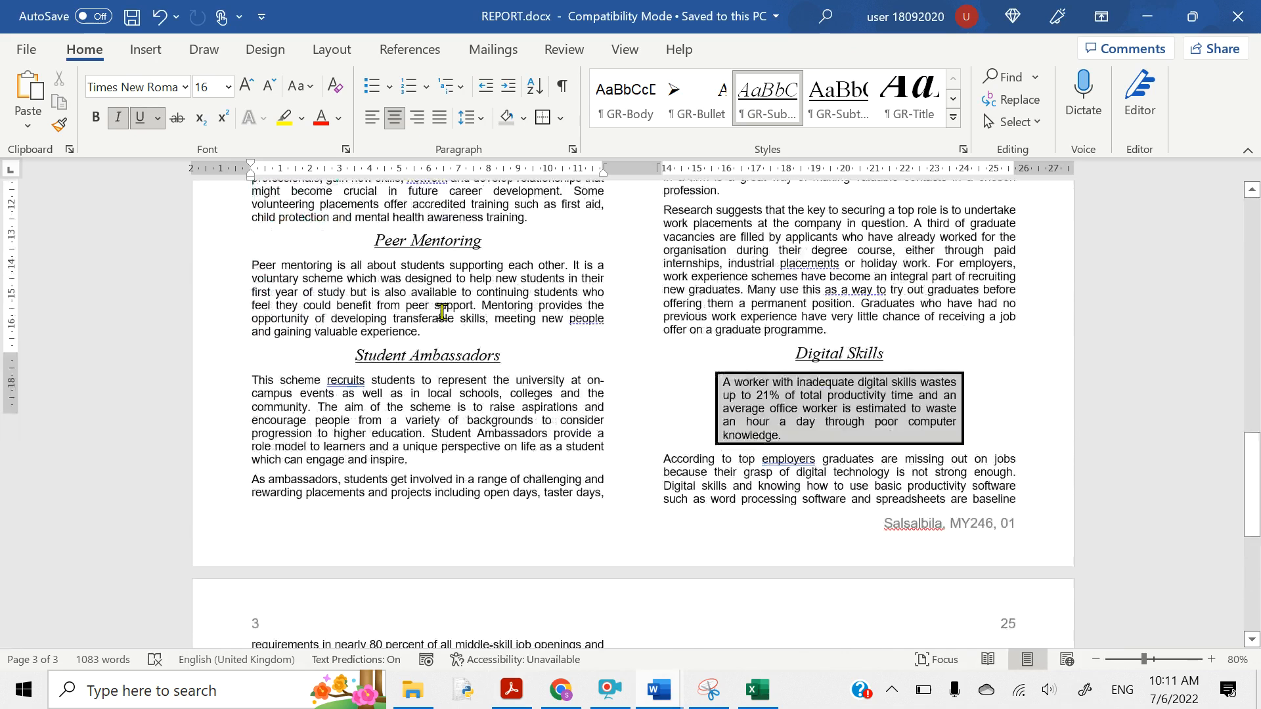
pyautogui.scroll(-4, 442, 309)
pyautogui.scroll(9, 441, 310)
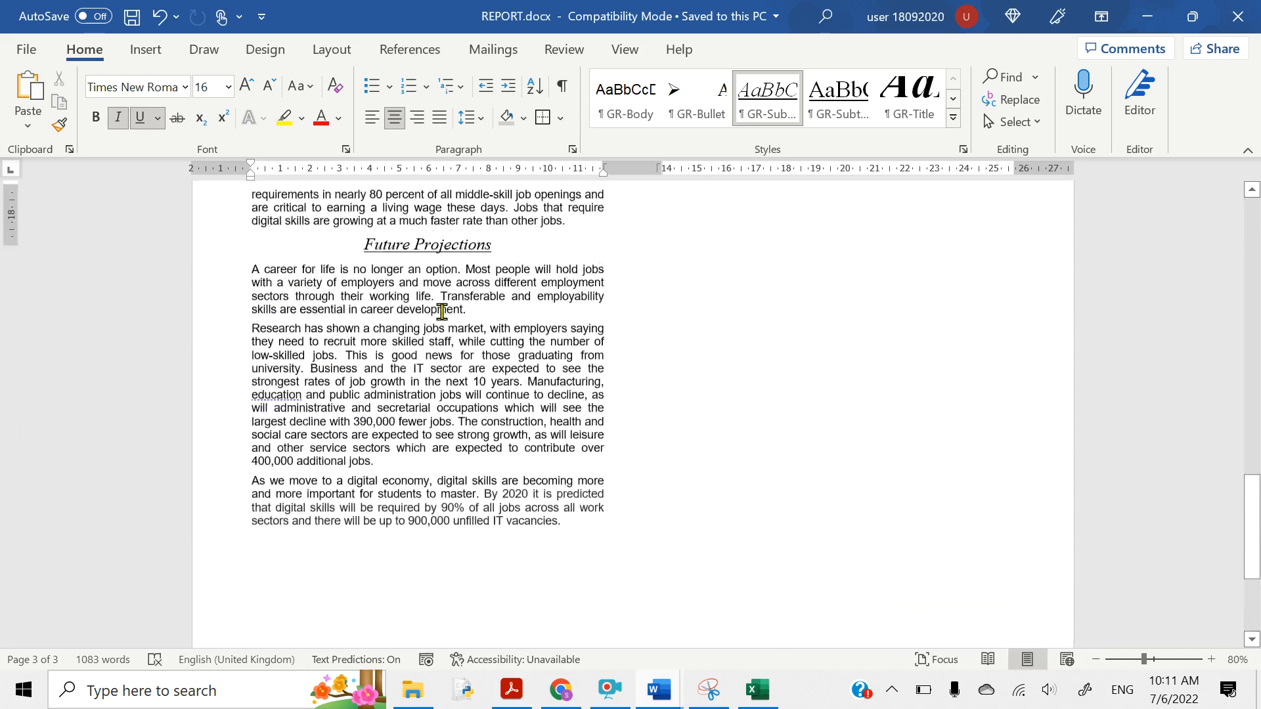
pyautogui.scroll(10, 442, 311)
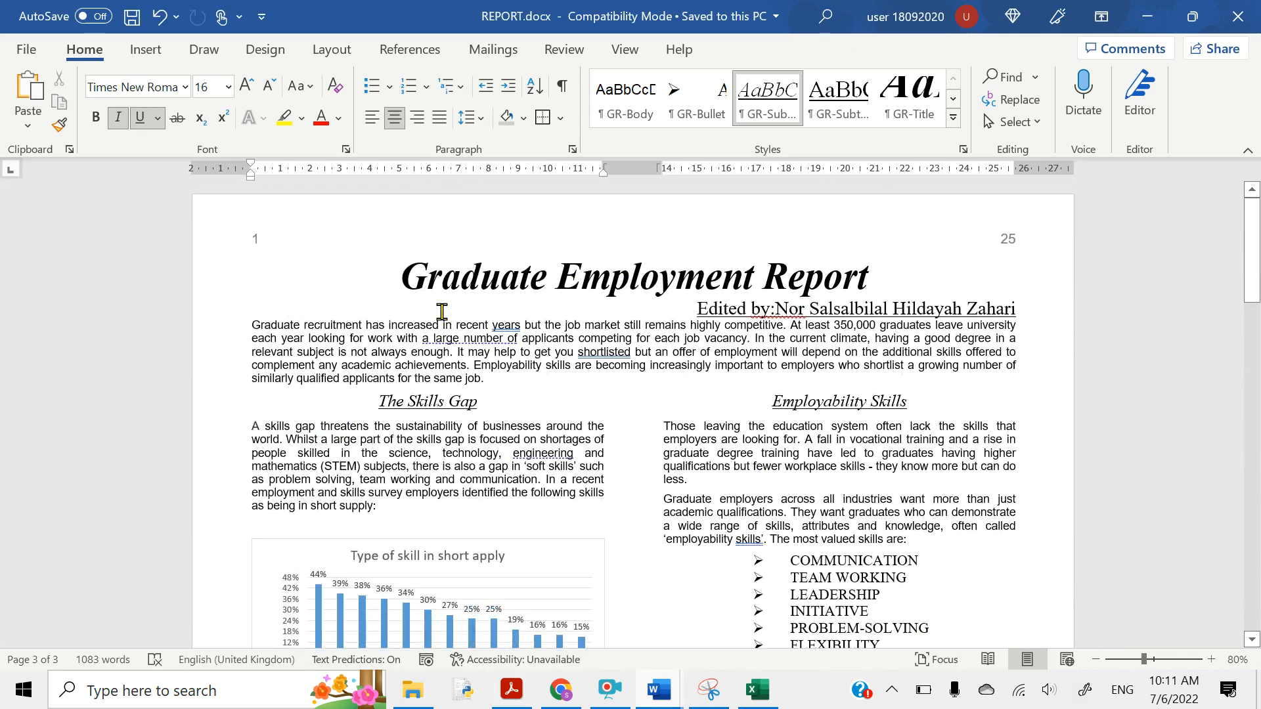
pyautogui.click(28, 49)
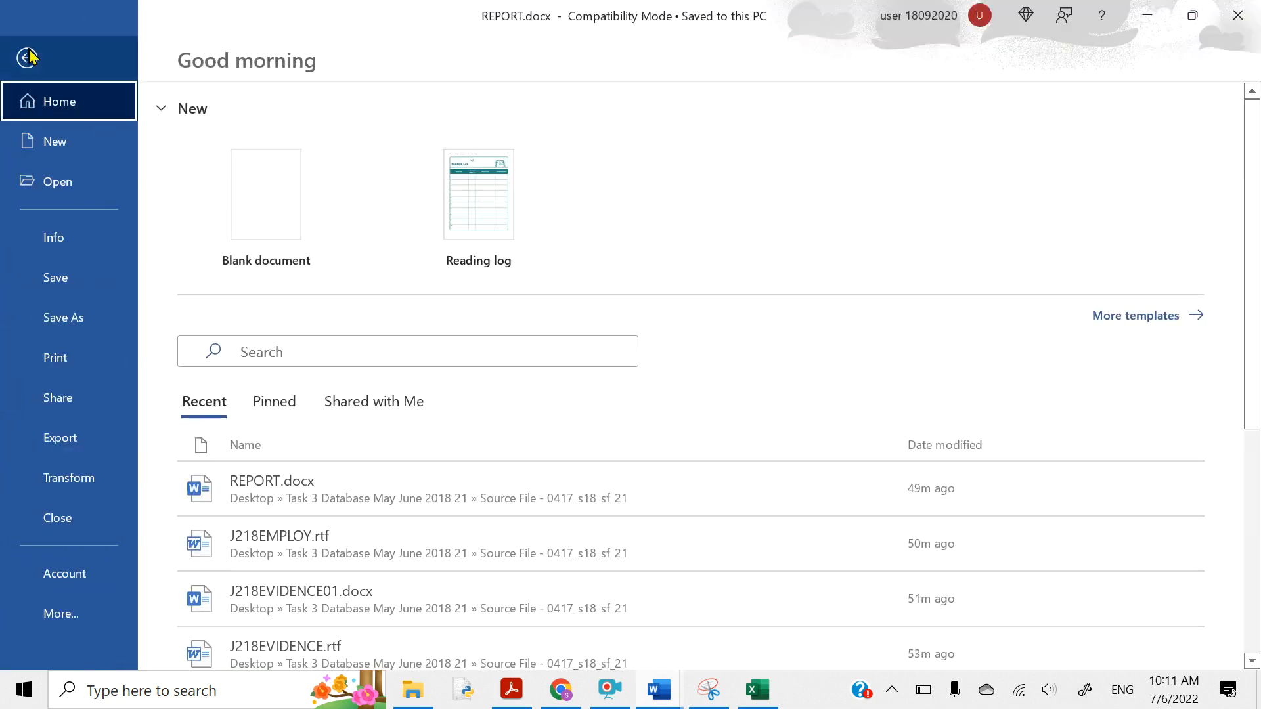
pyautogui.click(47, 356)
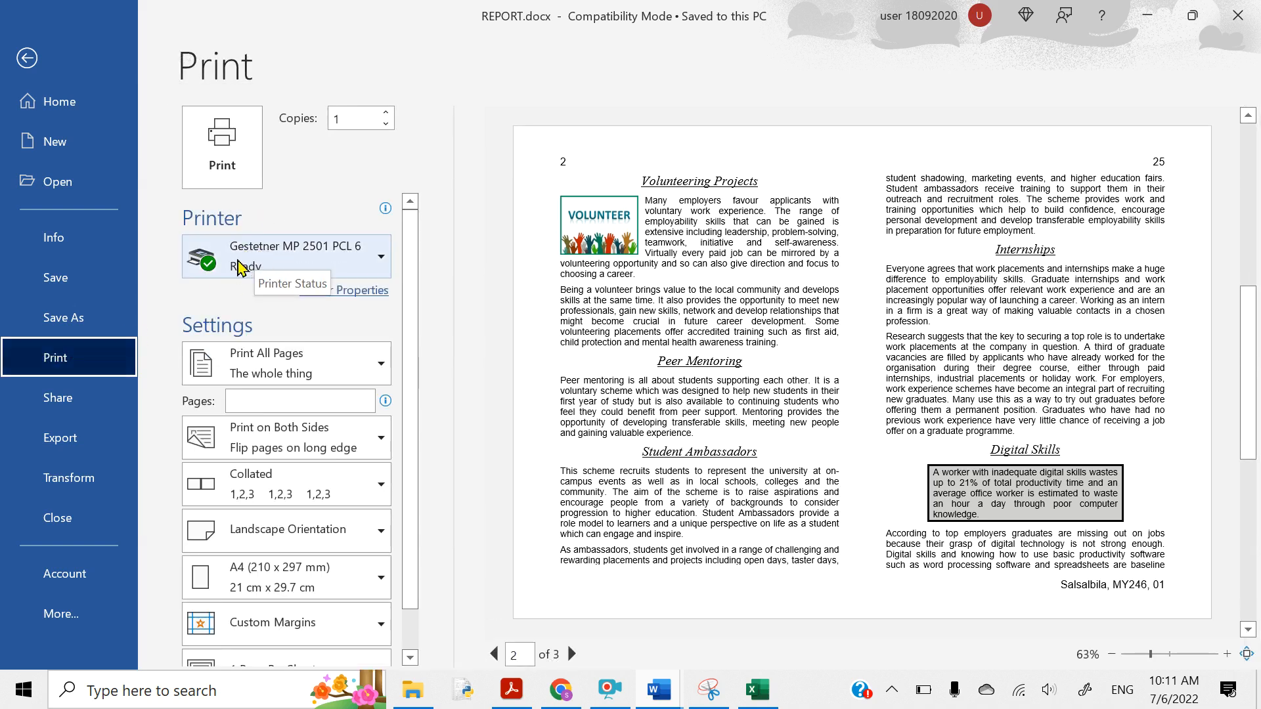
pyautogui.click(240, 266)
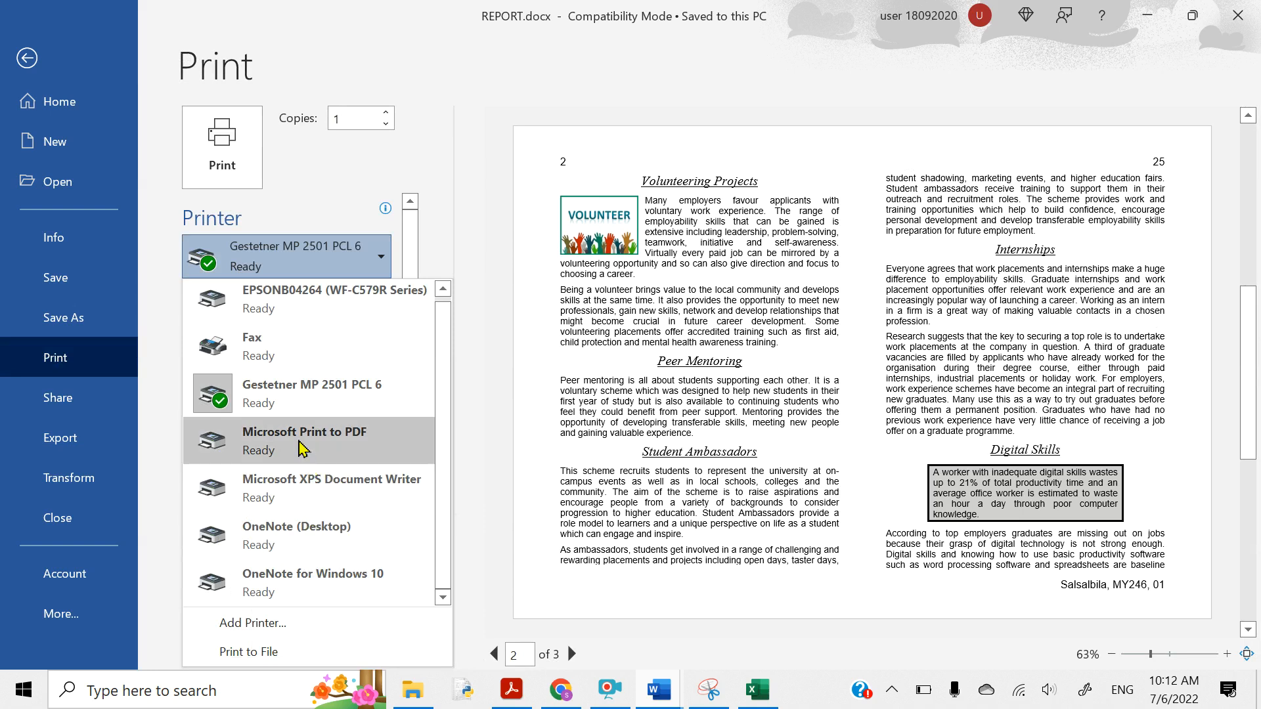
pyautogui.click(301, 448)
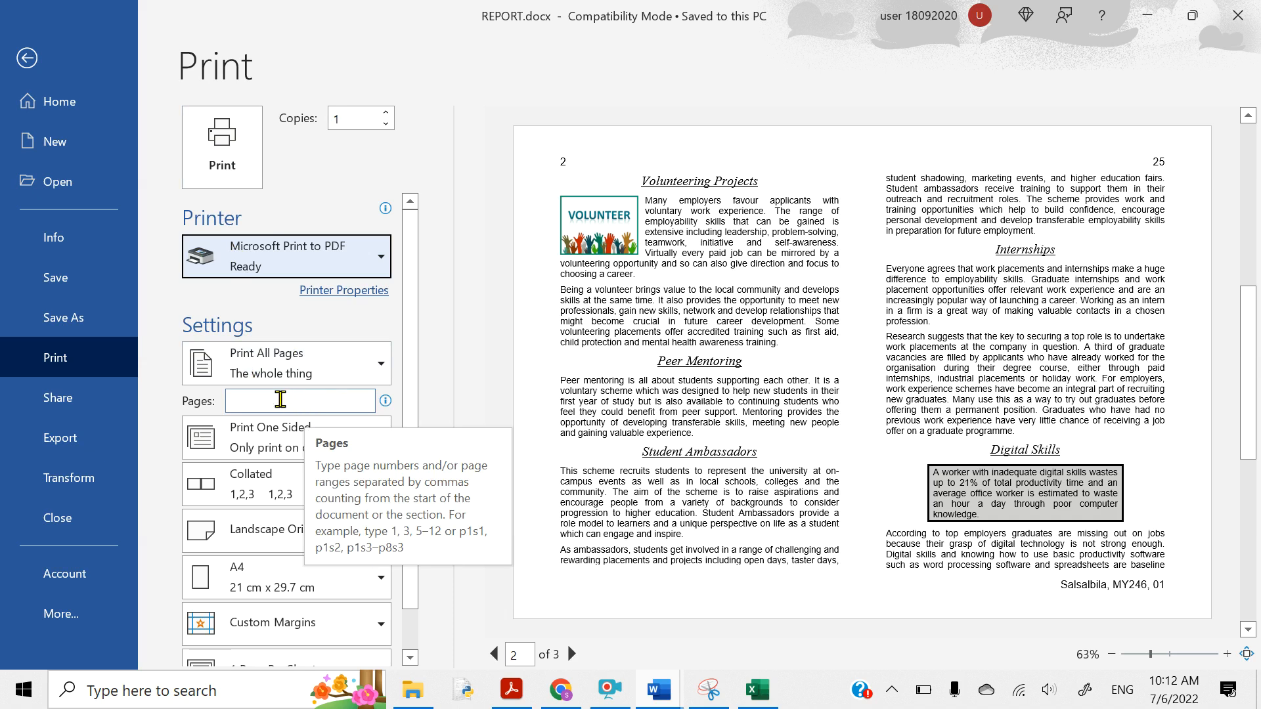
pyautogui.click(240, 178)
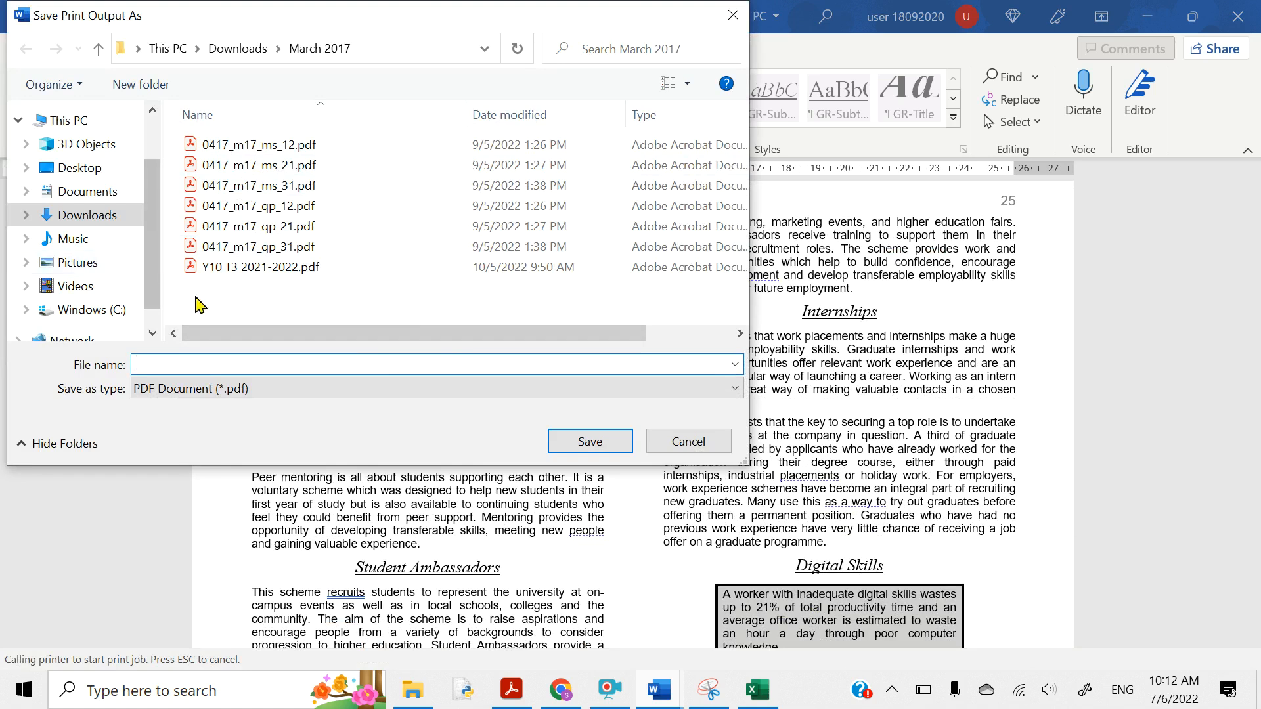
# - Save the PDF as 'Printout 1' in Desktop > Task 3 Database > Source File - 0417_s18_sf_21
pyautogui.click(92, 172)
pyautogui.click(450, 187)
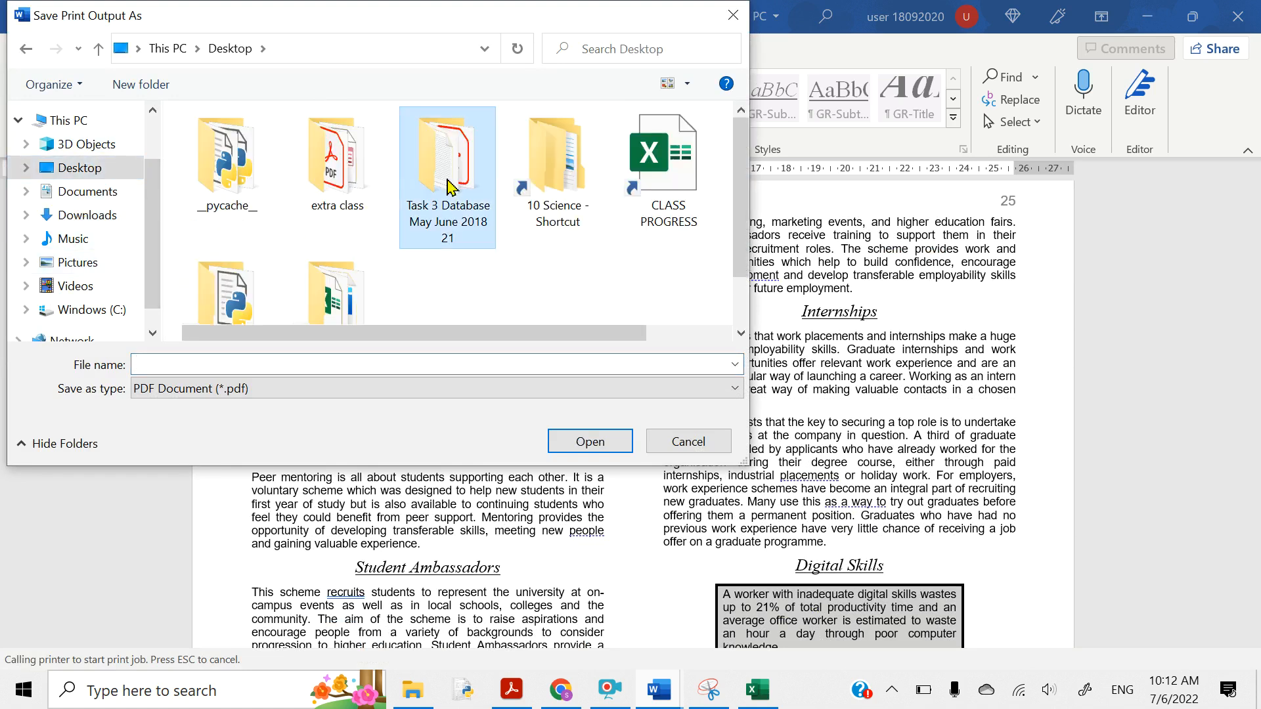
pyautogui.doubleClick(449, 187)
pyautogui.click(224, 150)
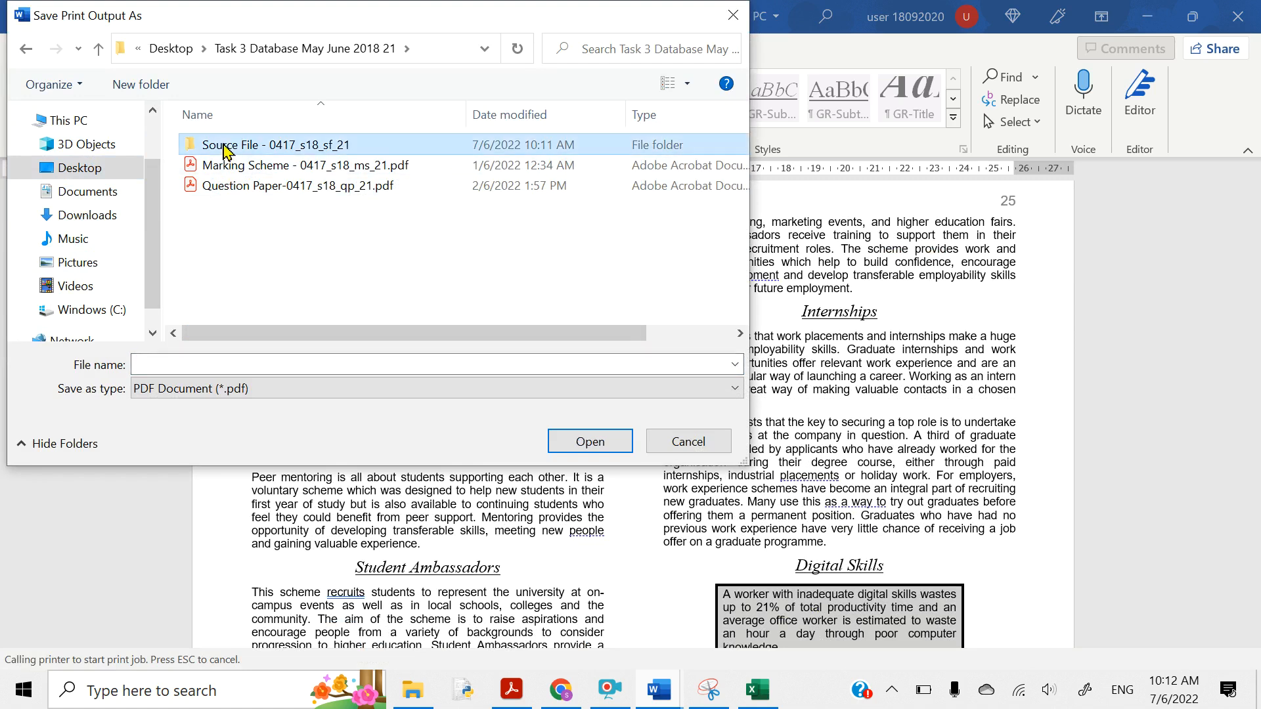
pyautogui.doubleClick(224, 149)
pyautogui.click(169, 366)
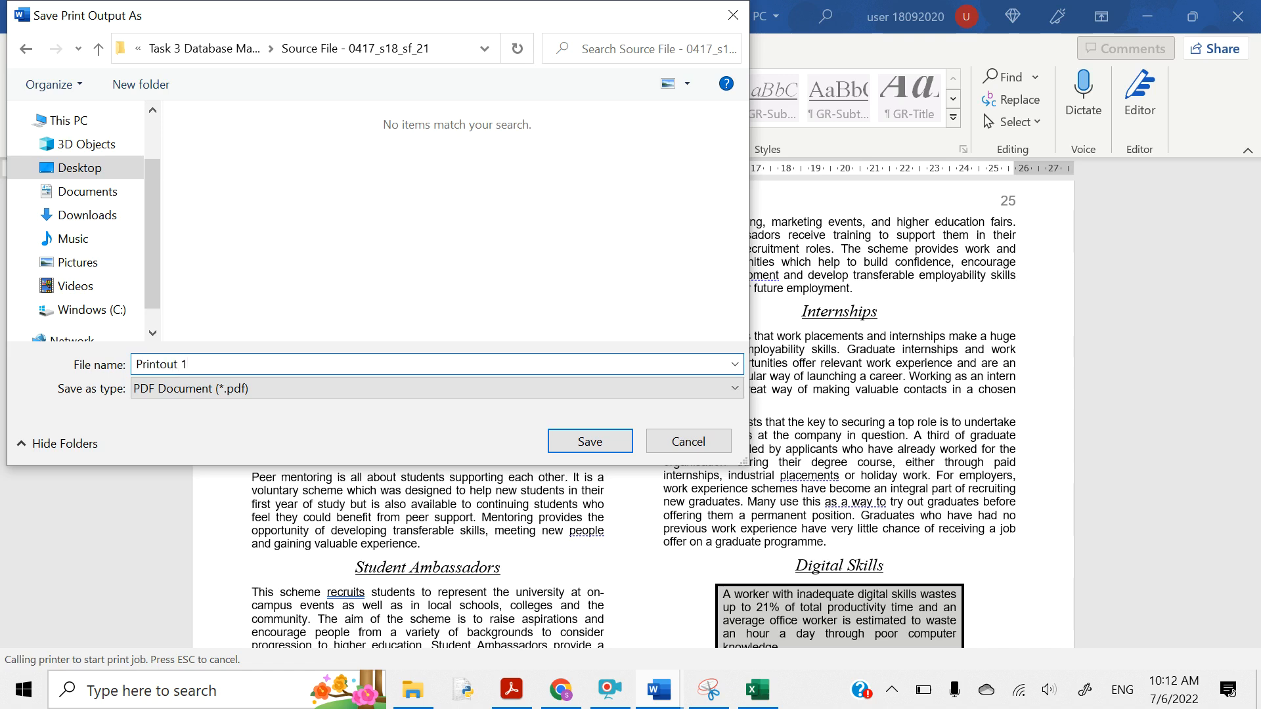
pyautogui.press('Return')
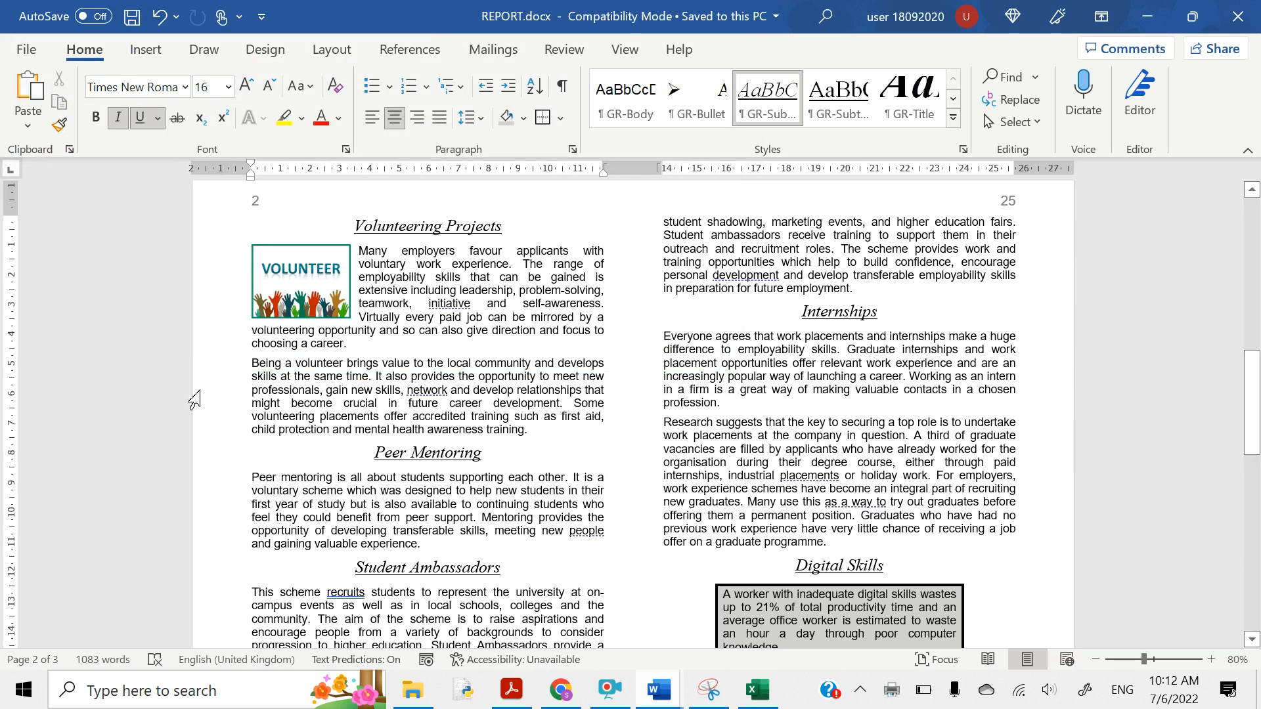
pyautogui.click(605, 686)
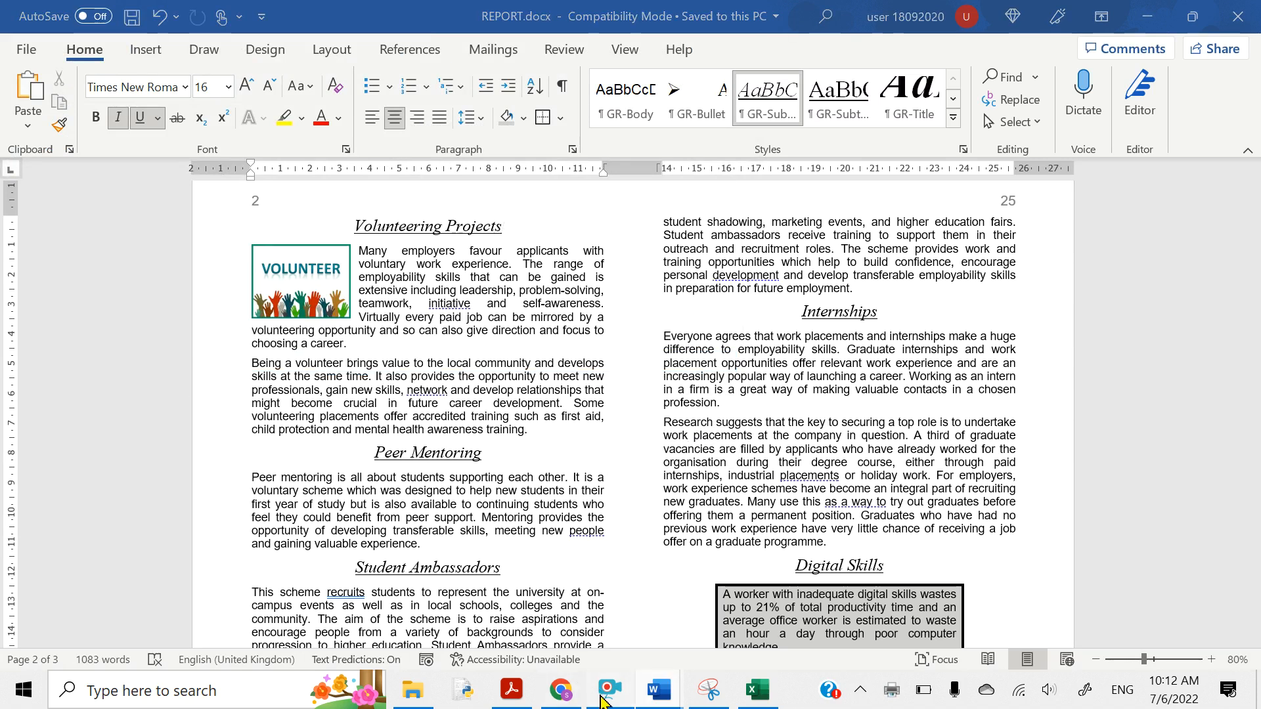